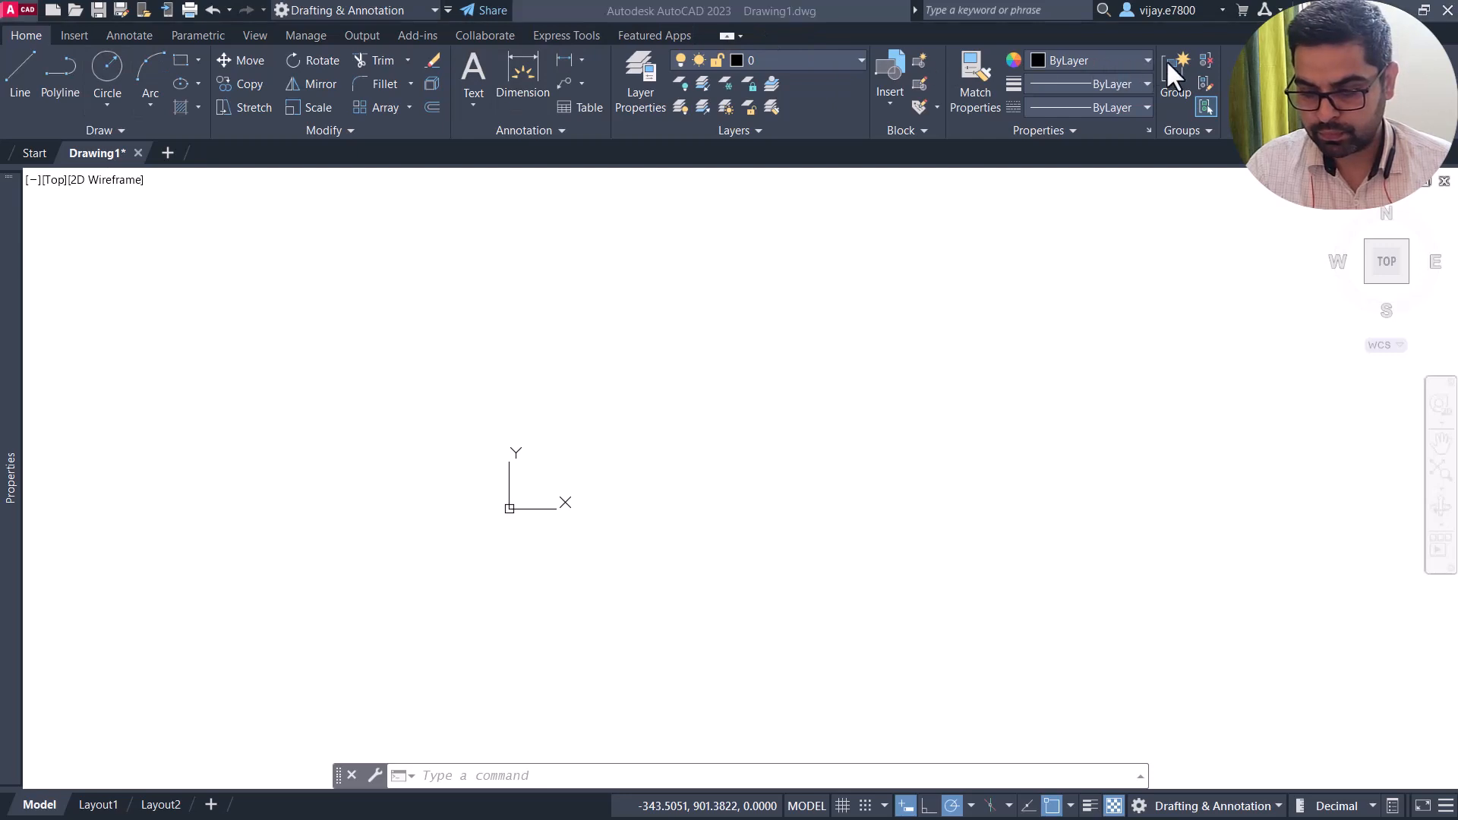
Draw a circle centred at the origin (0,0) with a diameter of 2.
left_click(107, 93)
left_click(107, 106)
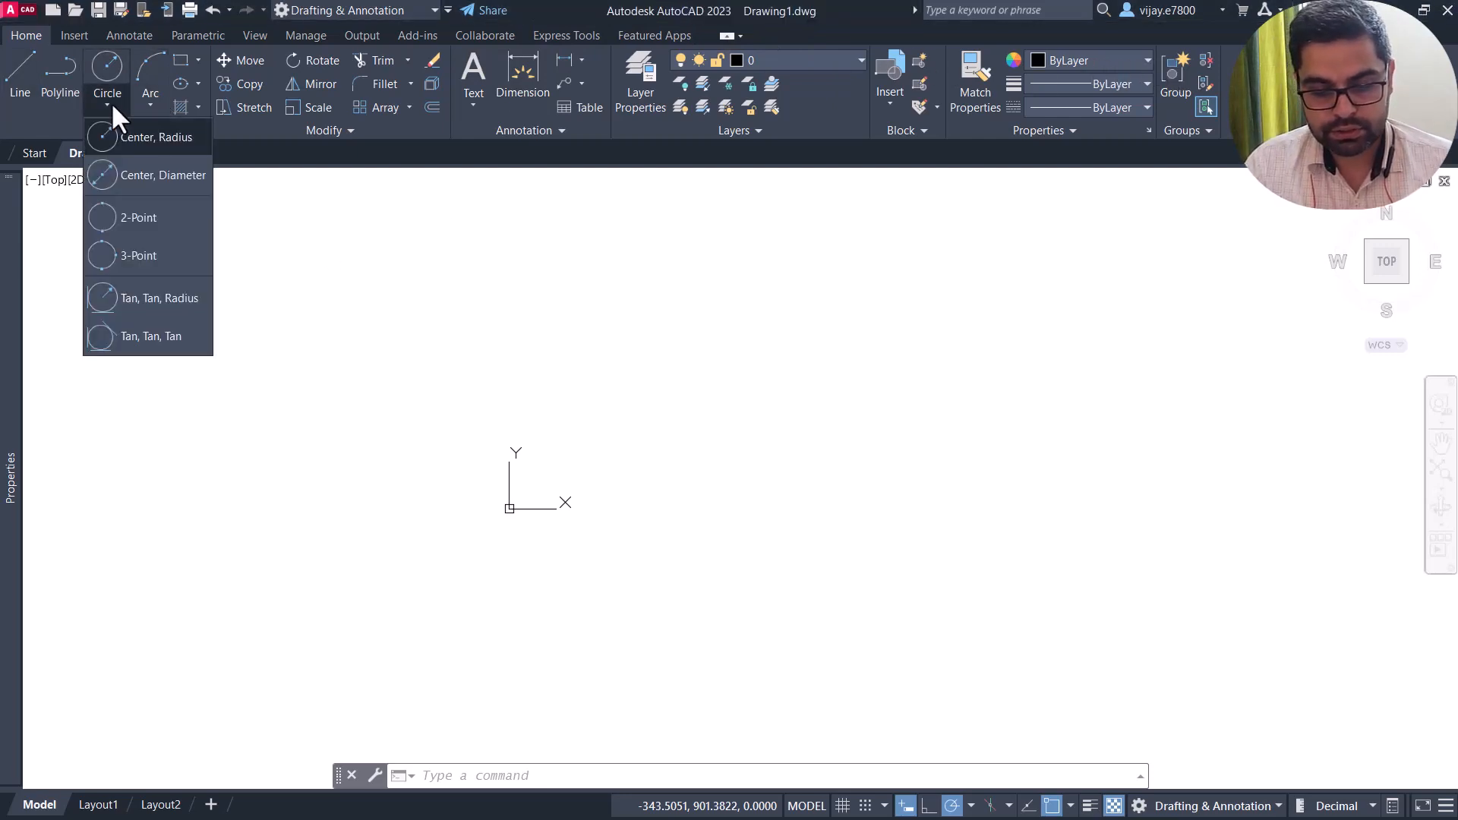
left_click(121, 136)
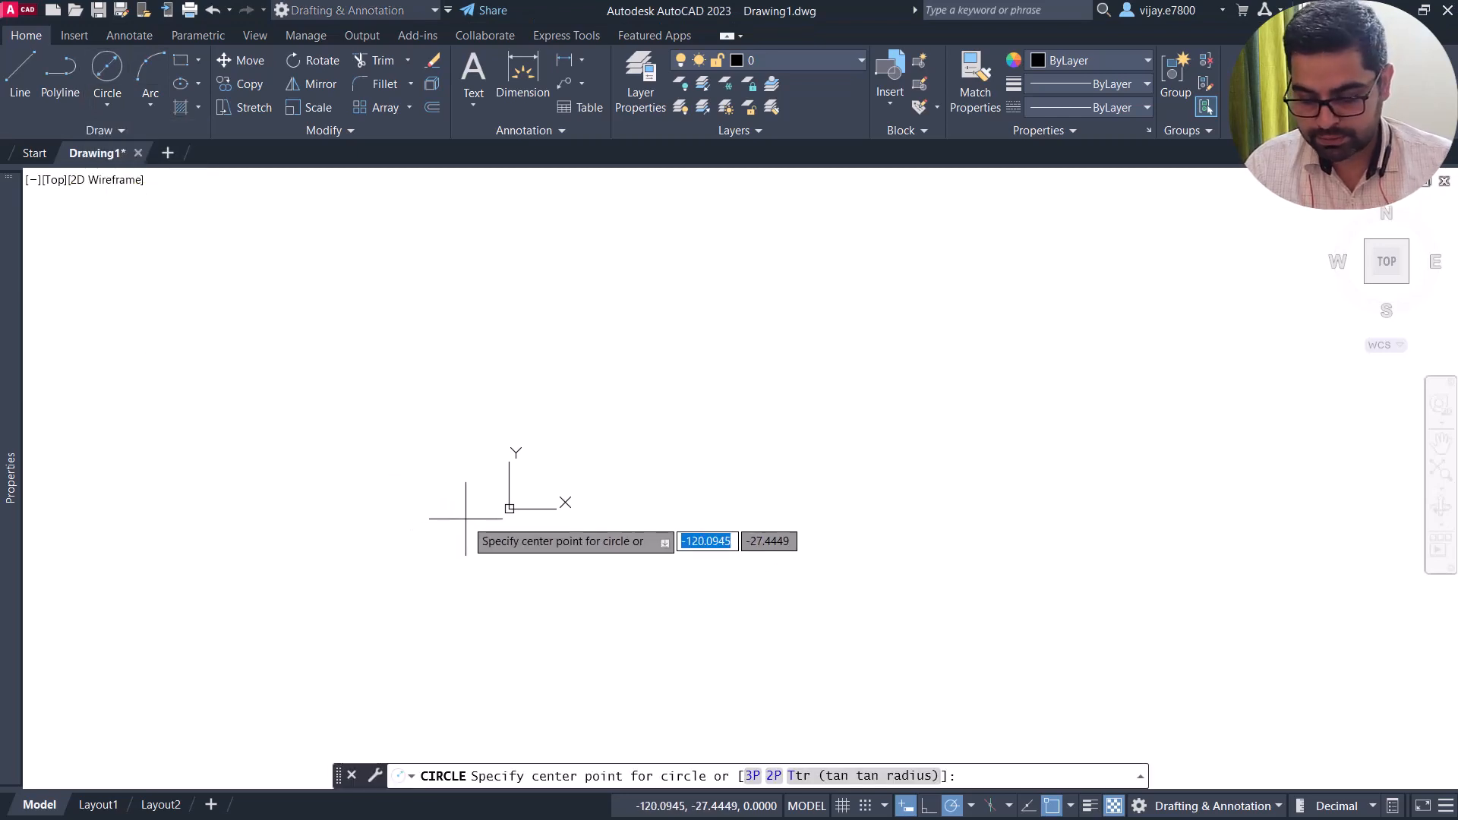
type("0m")
key("BackSpace")
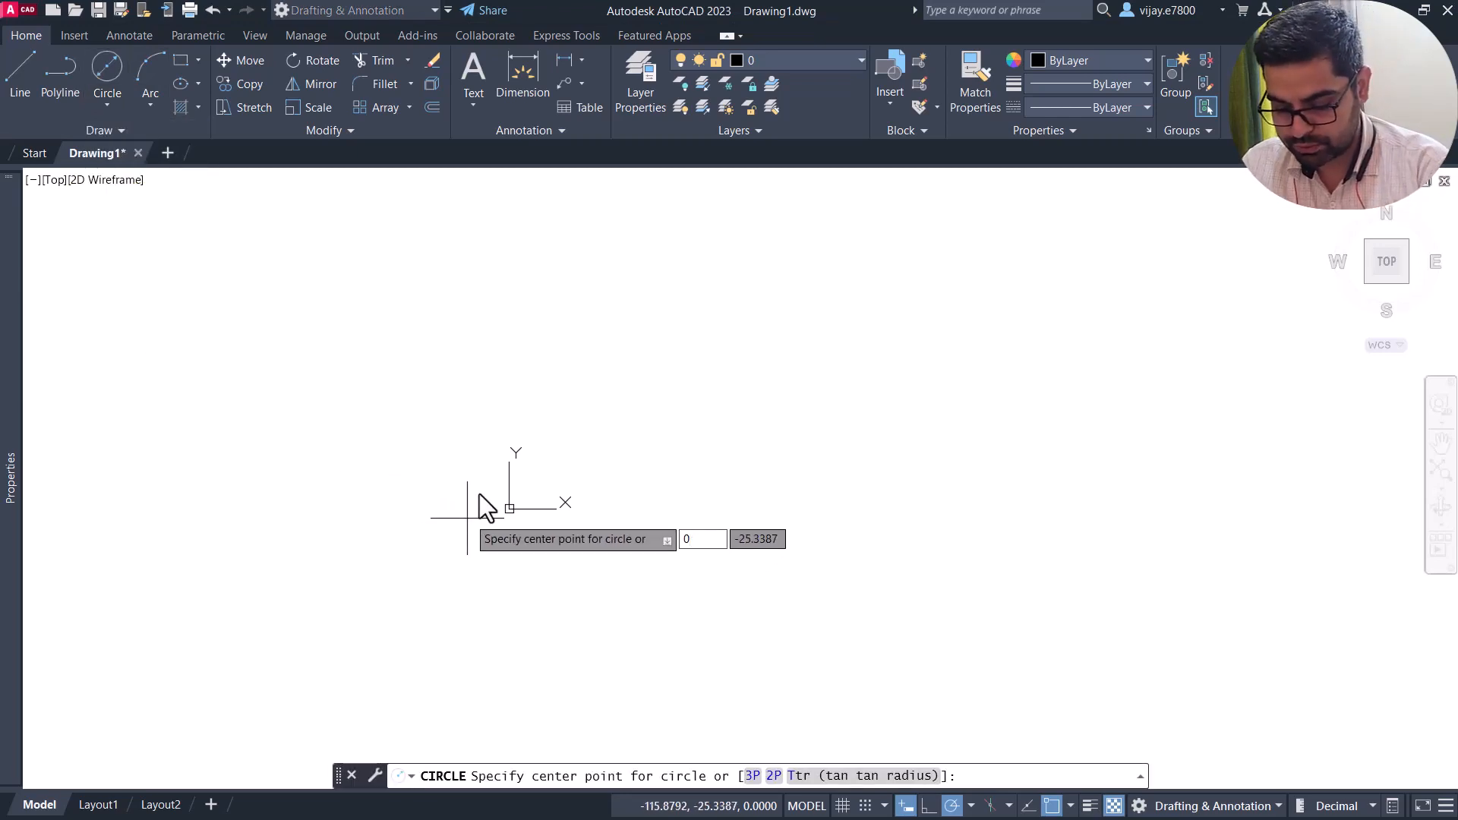
type(",0")
key("Return")
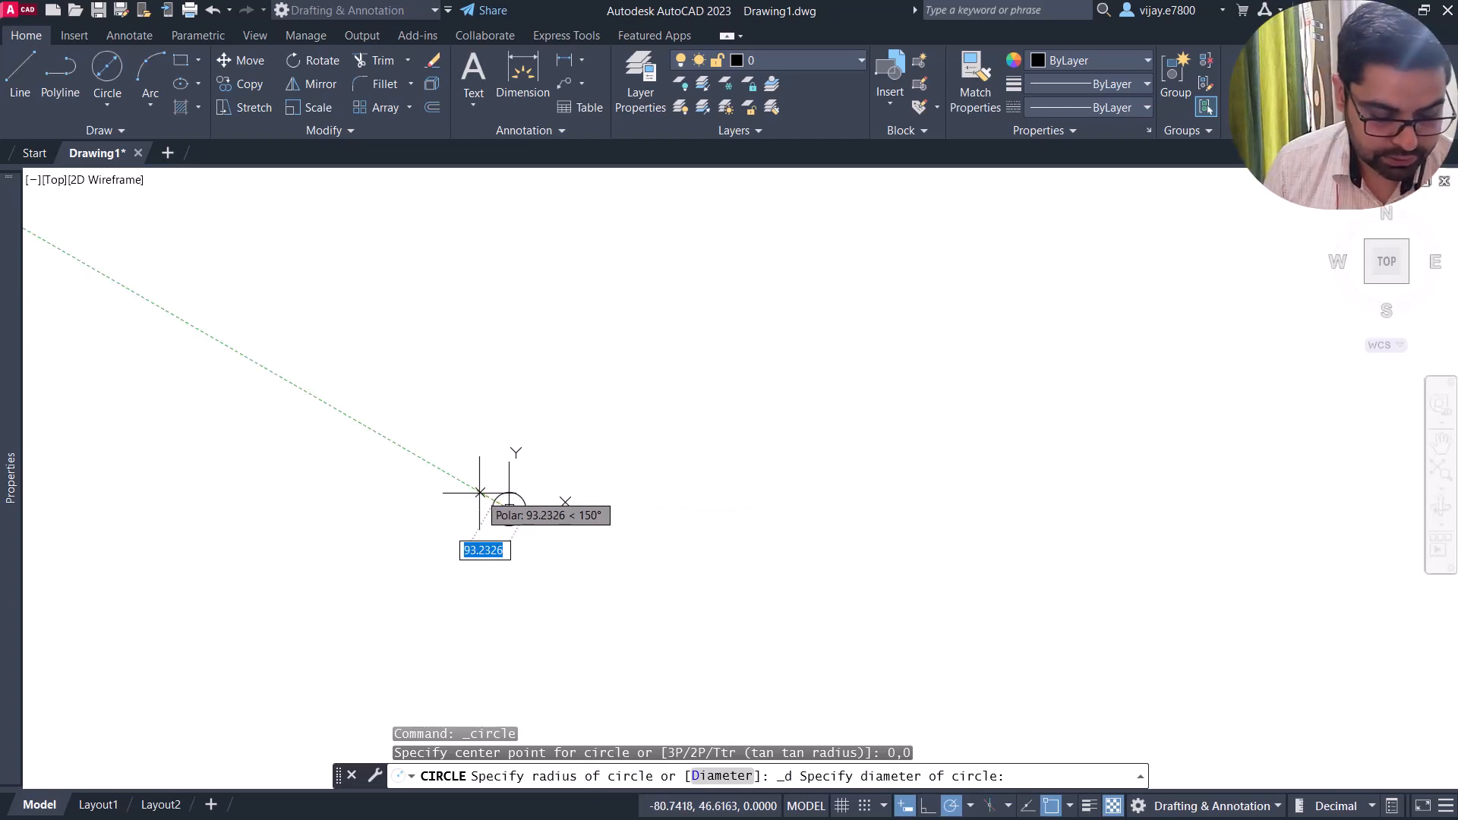
type("2")
key("Return")
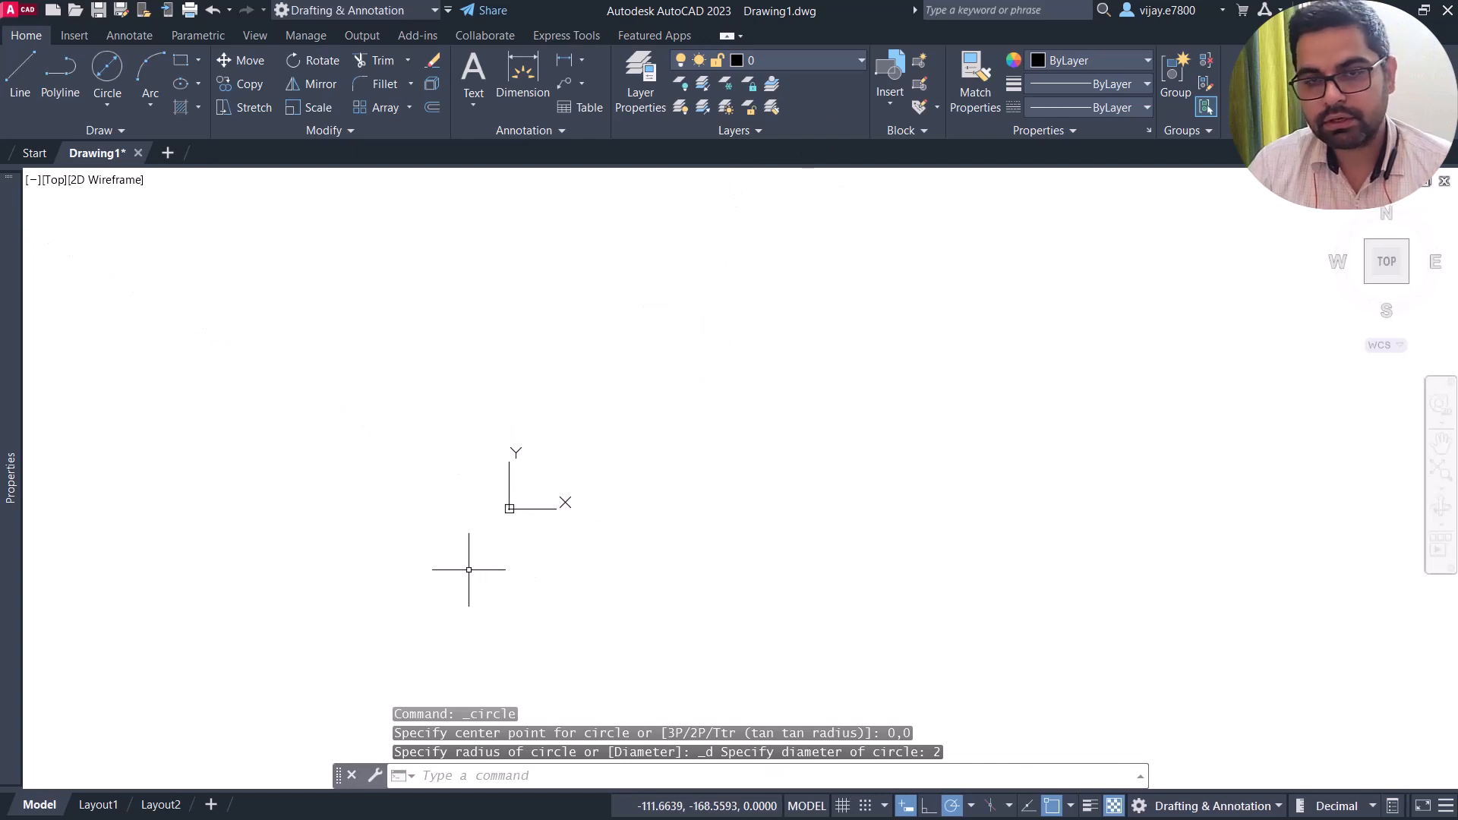
Draw a horizontal line 26 units long in the positive X direction from the circle's centre.
scroll(475, 560, "up", 5)
scroll(934, 38, "down", 1)
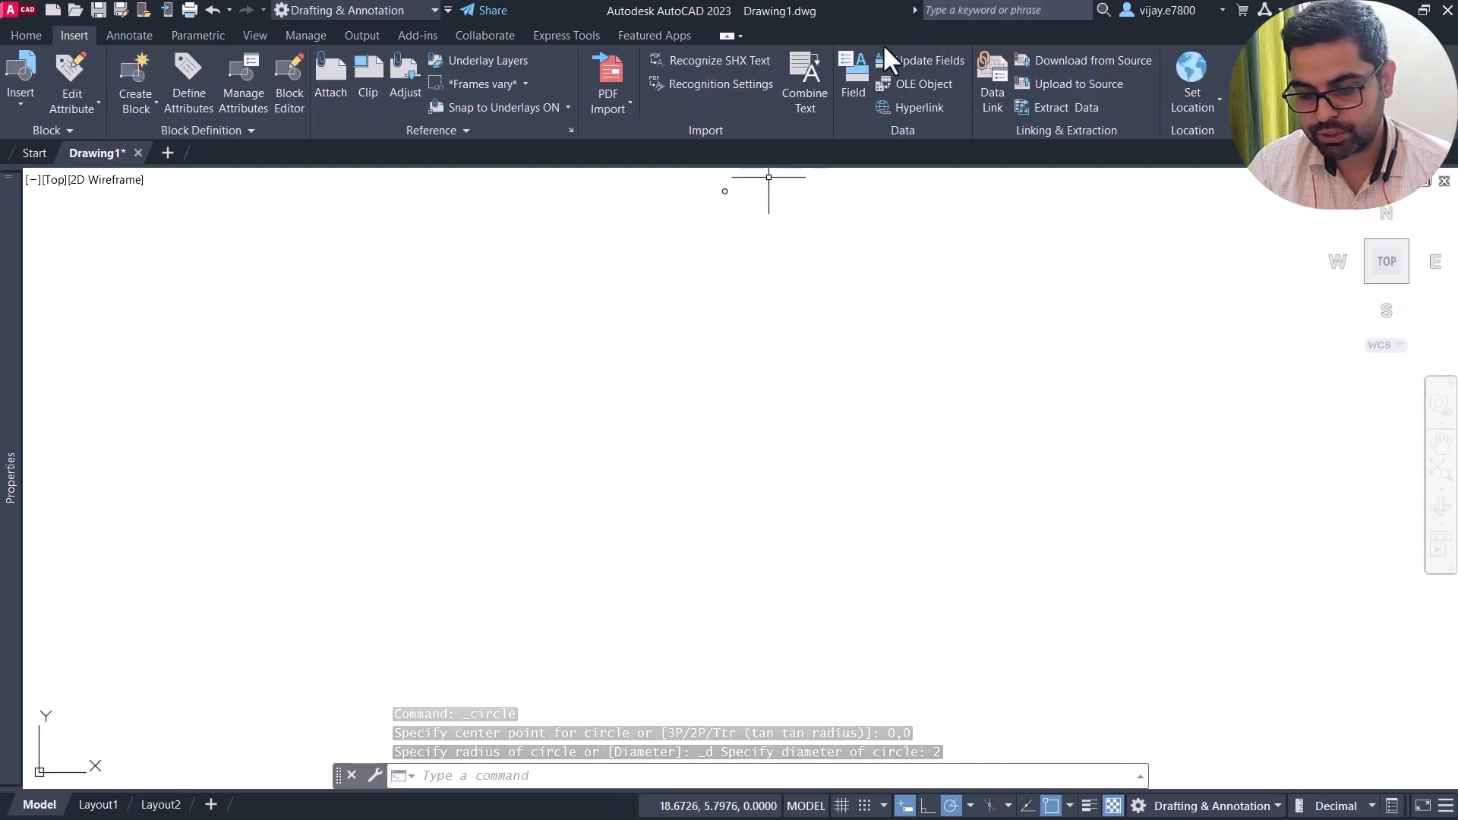
middle_click_drag(725, 300, 642, 438)
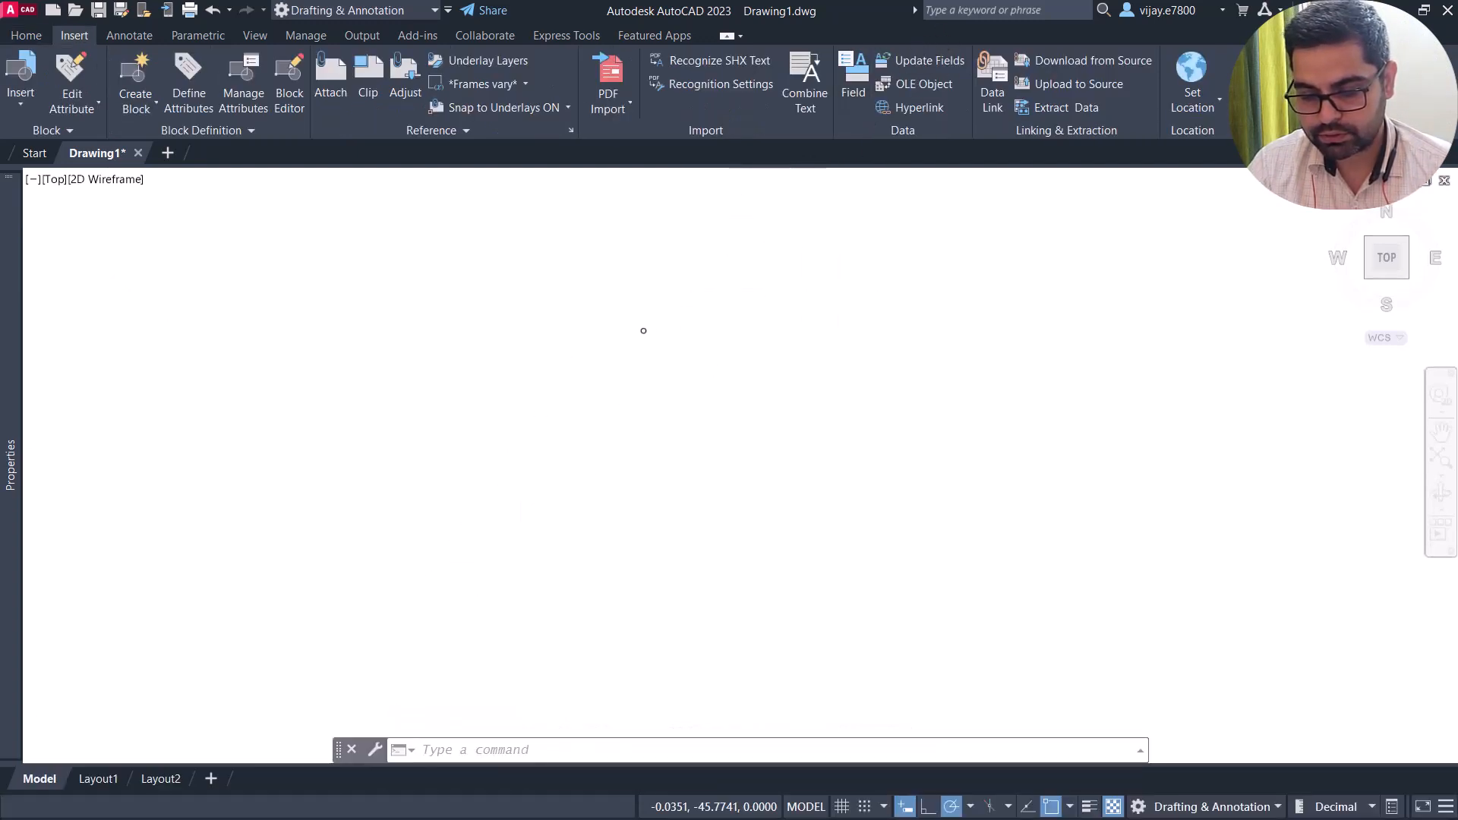
scroll(646, 322, "up", 8)
scroll(583, 356, "down", 3)
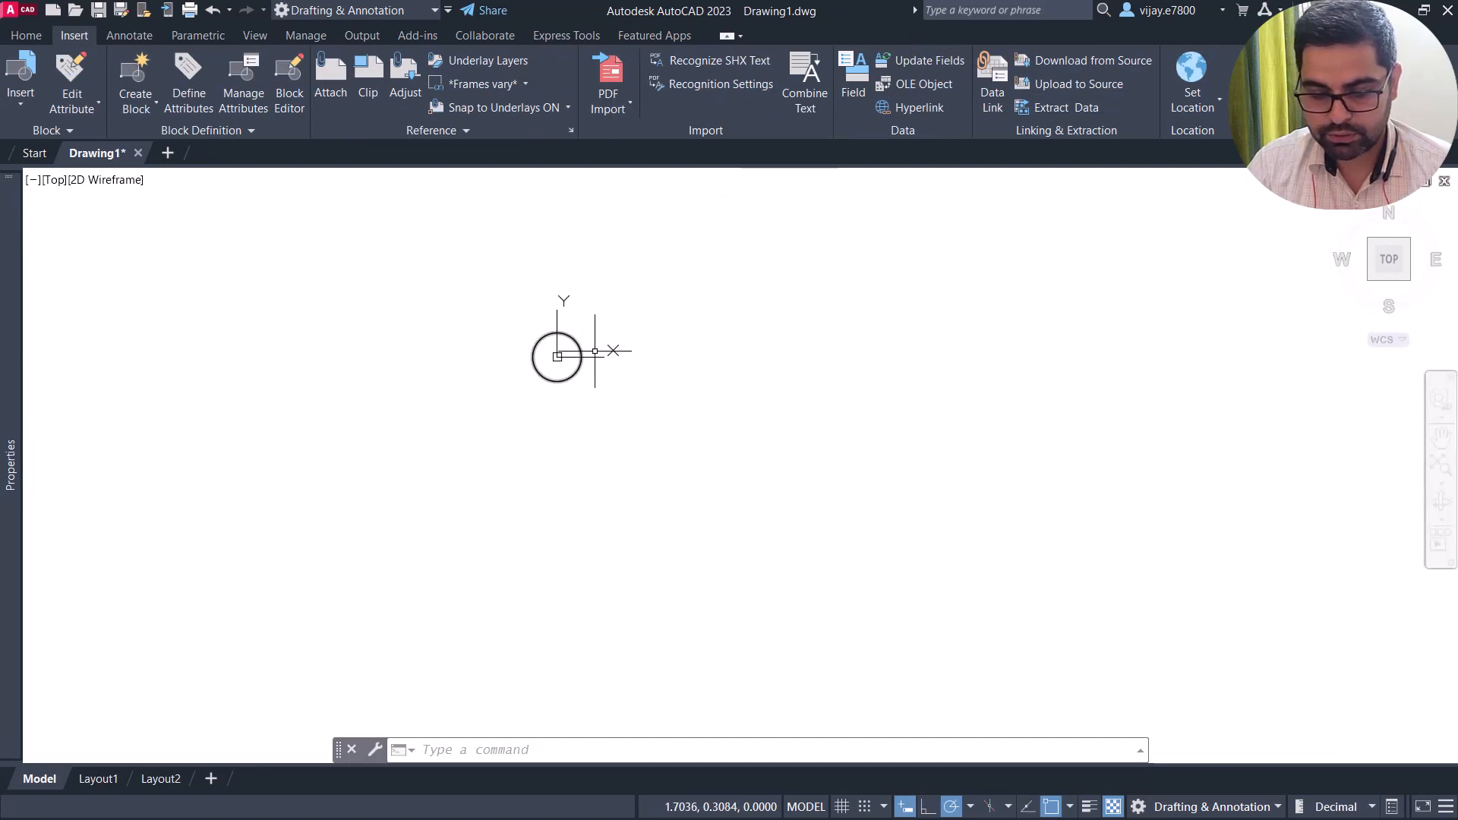
middle_click_drag(608, 358, 397, 466)
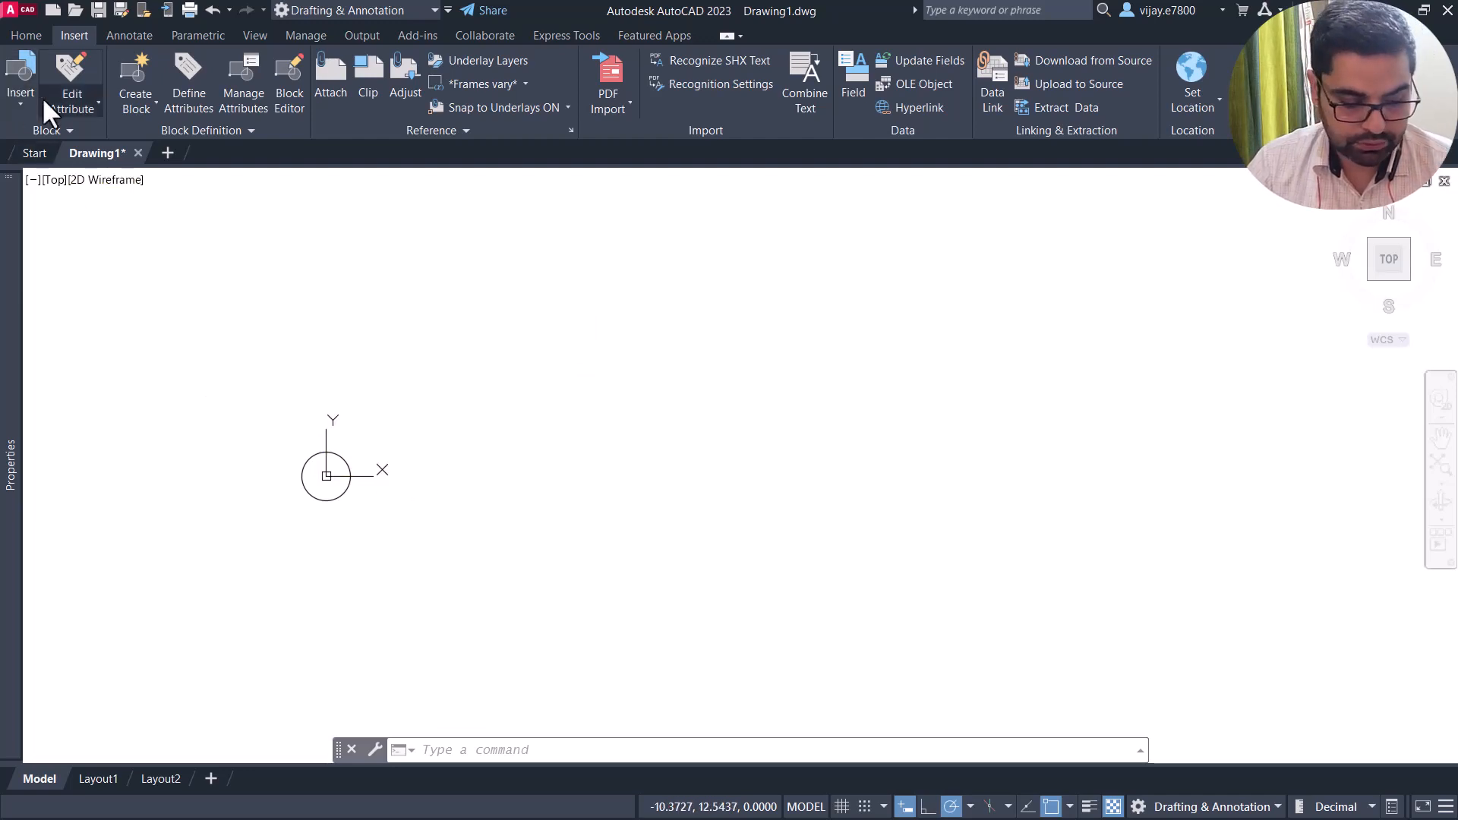
left_click(26, 36)
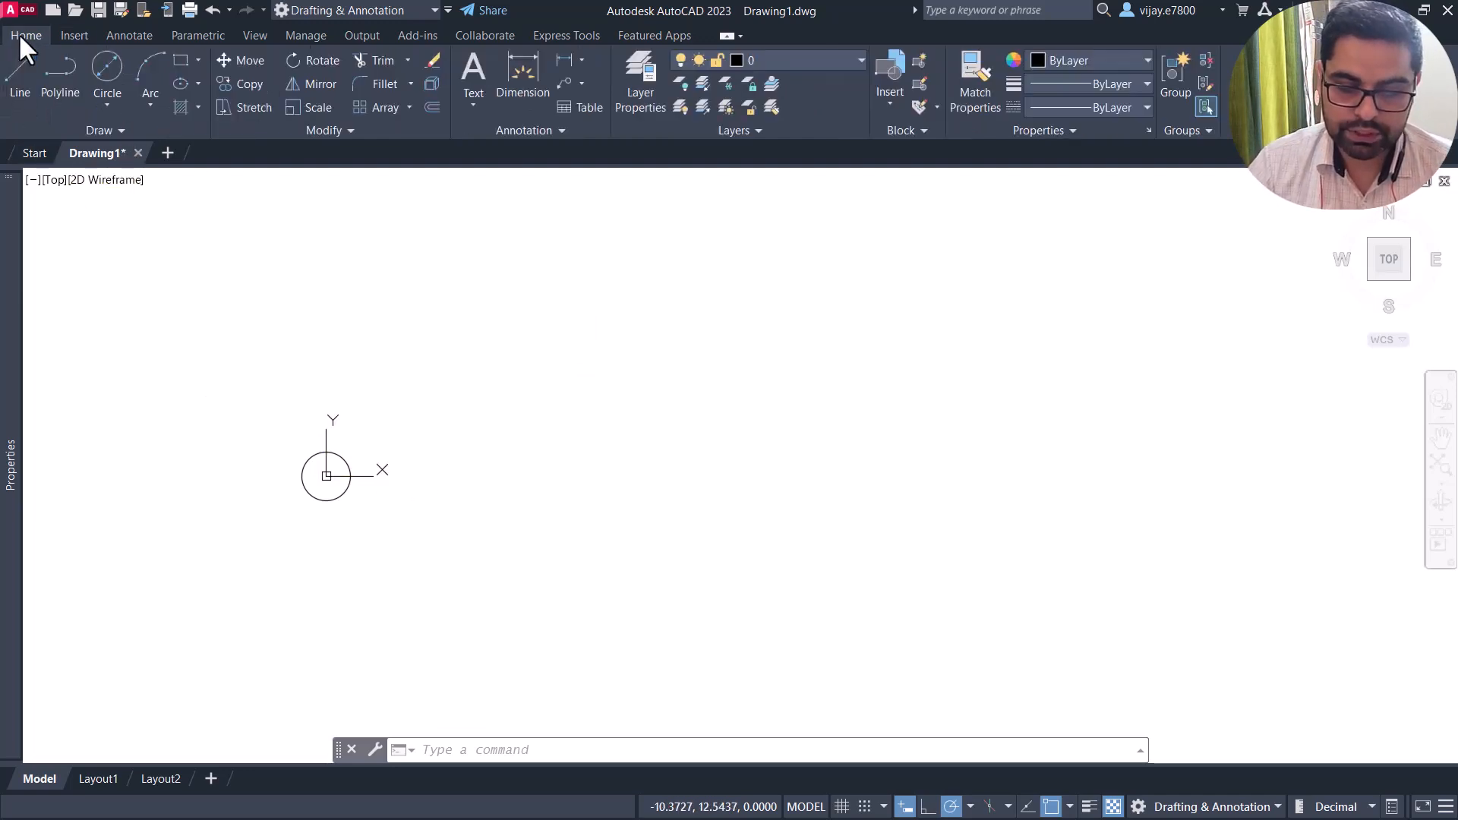
left_click(35, 82)
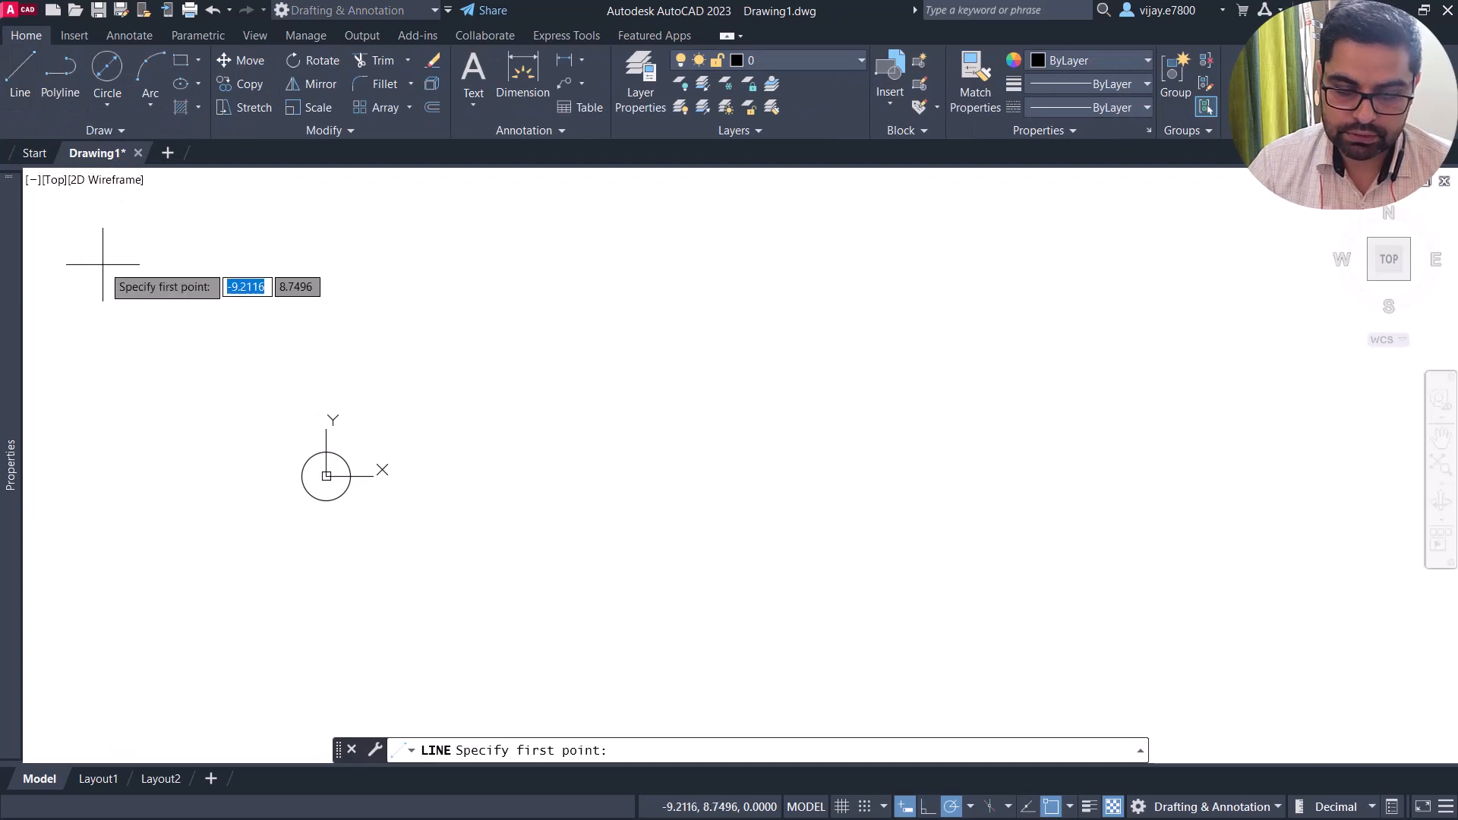
left_click(327, 476)
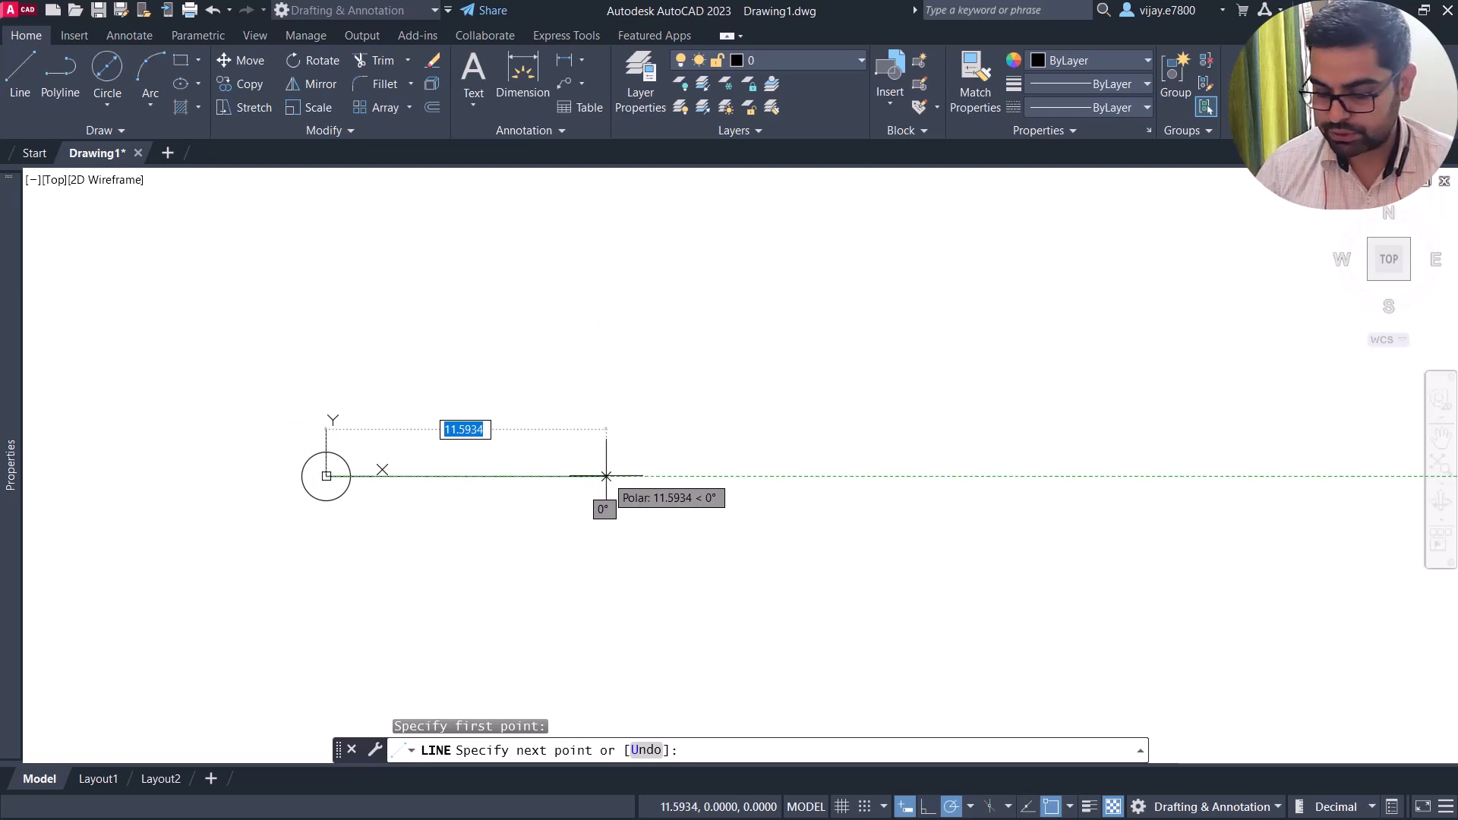
type("26")
key("Return")
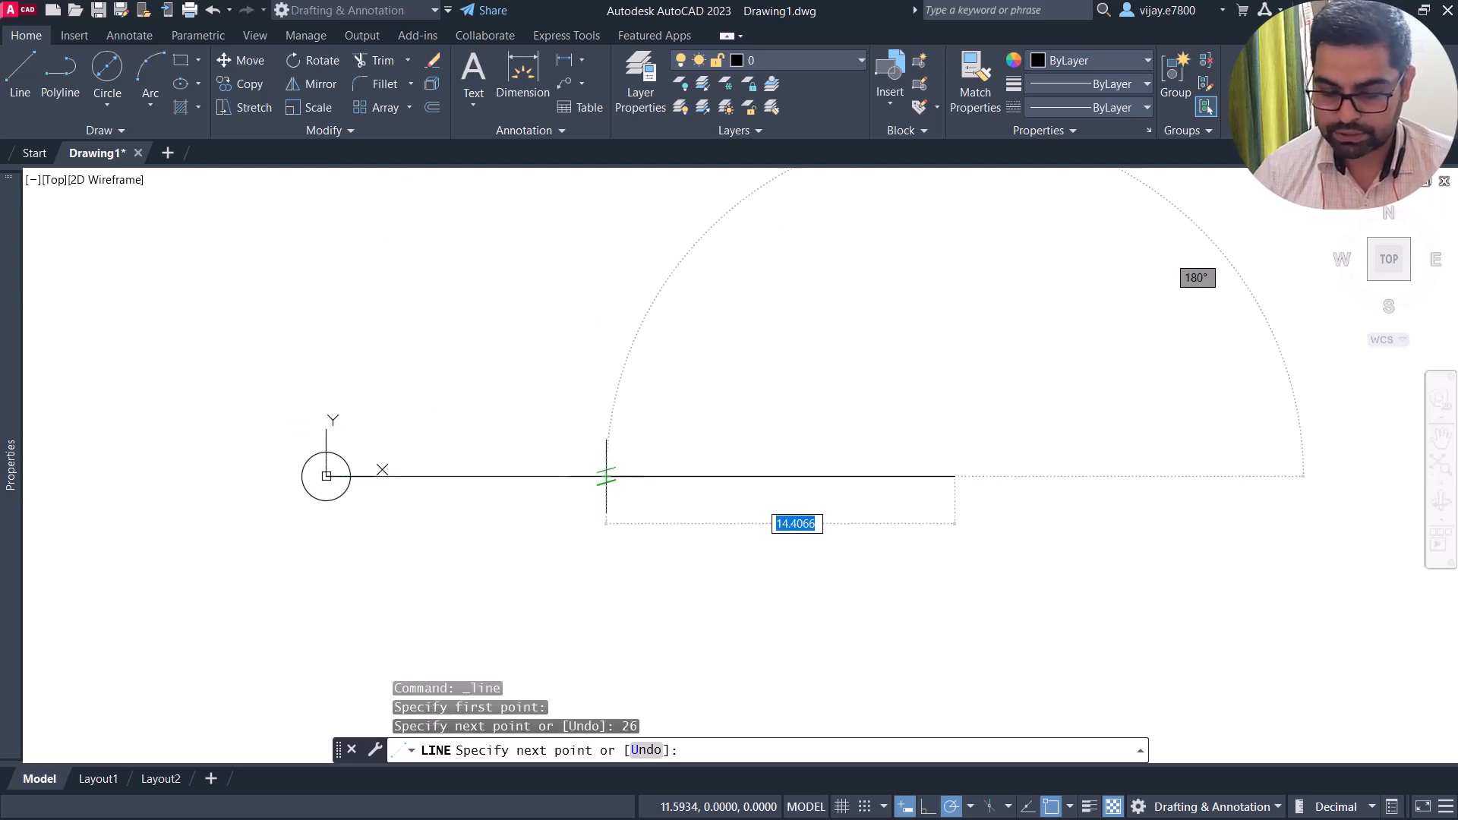
right_click(948, 436)
left_click(960, 445)
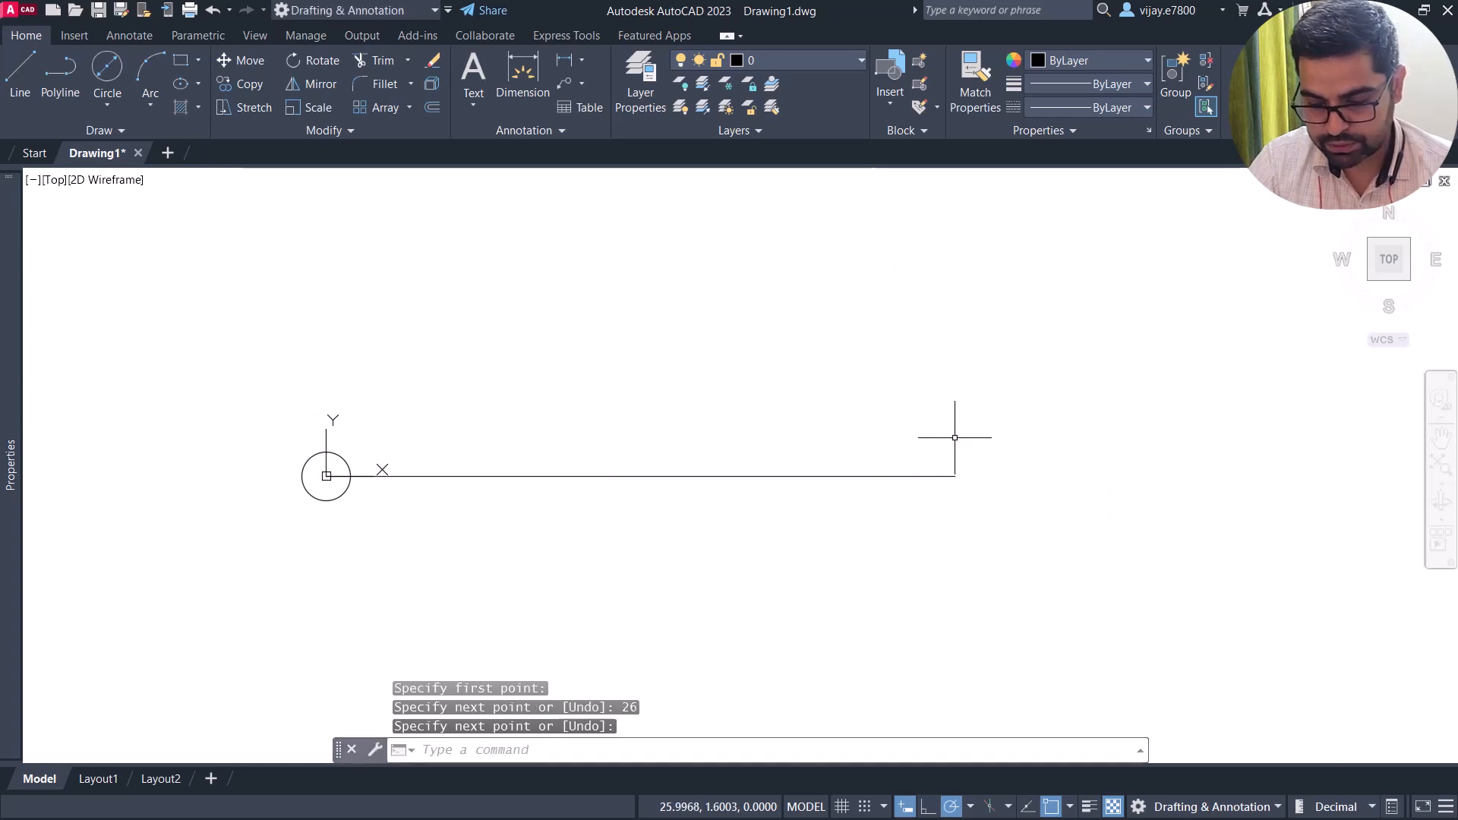
Draw a second circle with a diameter of 2 centred on the far end of the horizontal line.
left_click(103, 73)
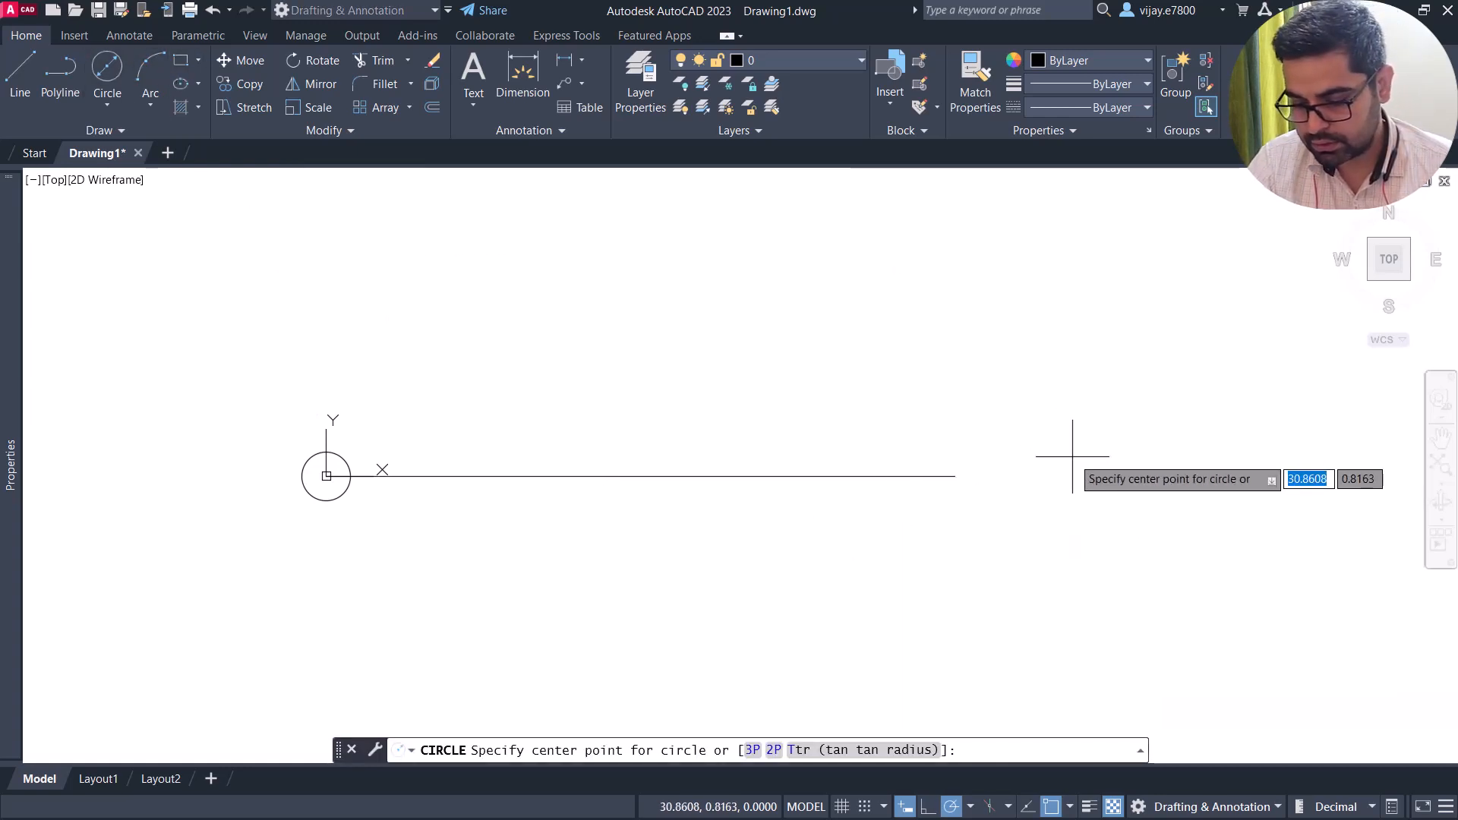
left_click(955, 476)
type("d")
key("Return")
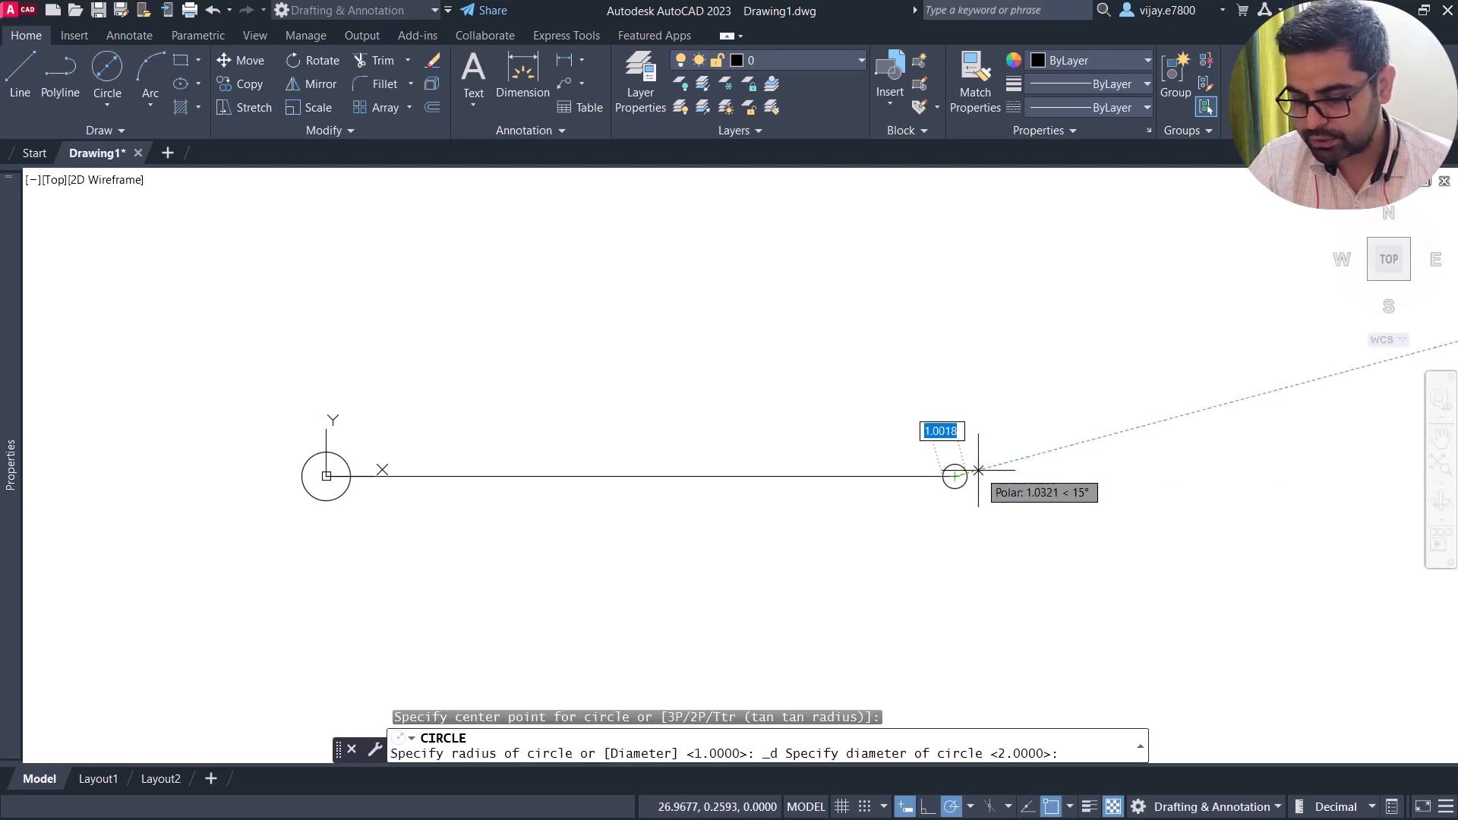
type("2")
key("Return")
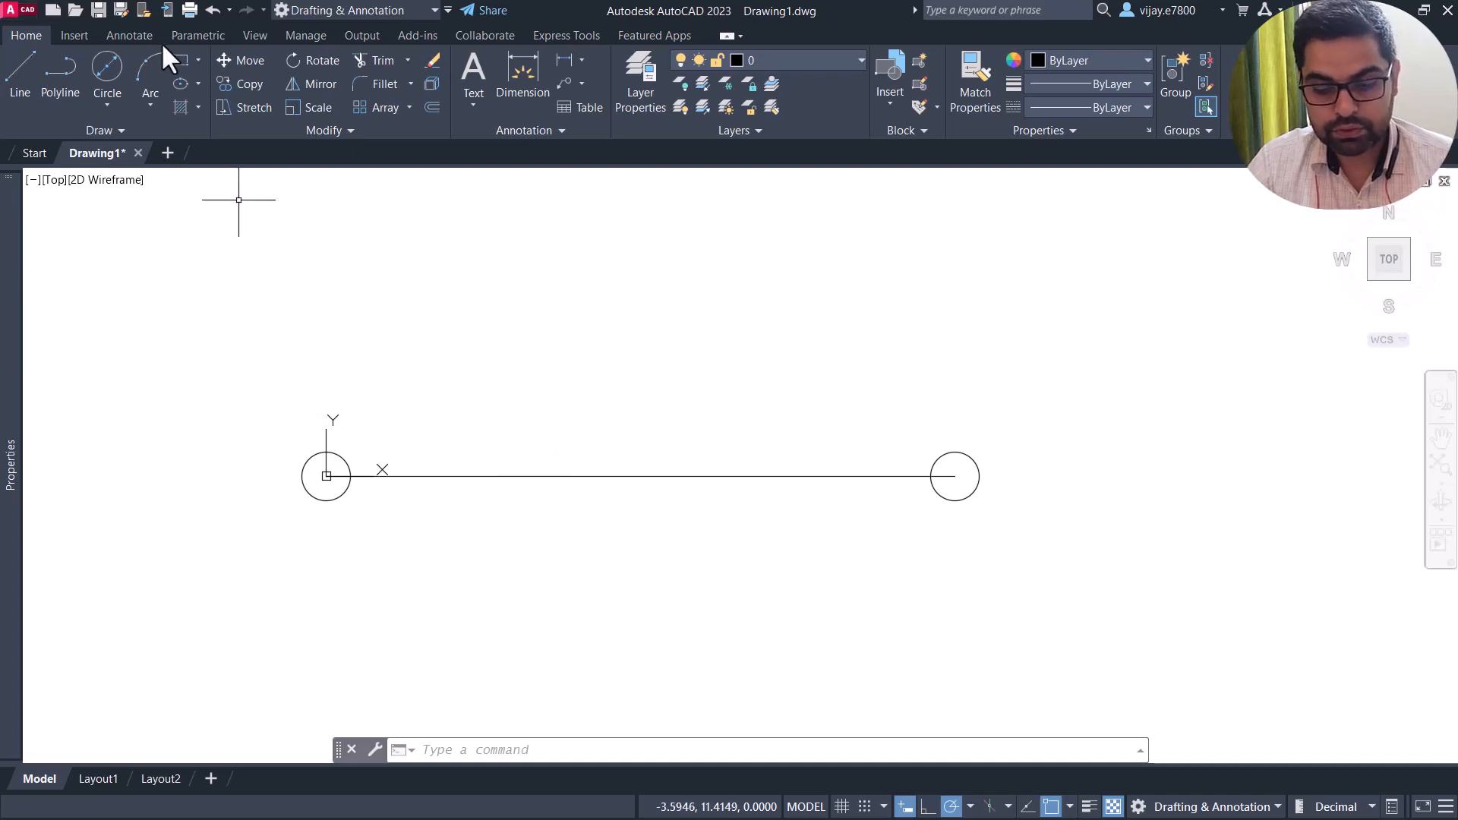
Offset the centre line upward three times in succession, 2 units each, to make three parallel lines above it.
left_click(432, 107)
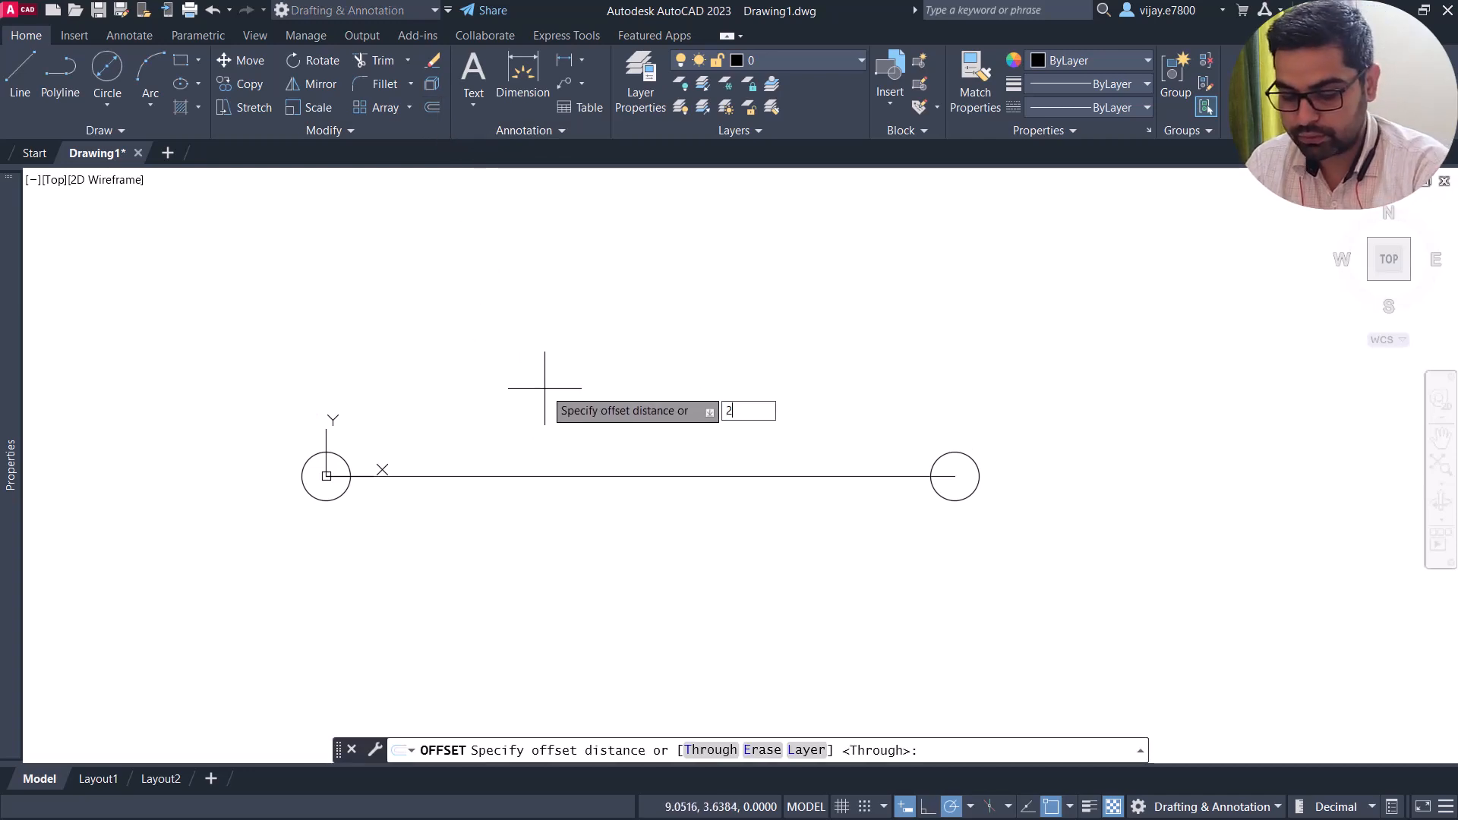
type("2")
key("Return")
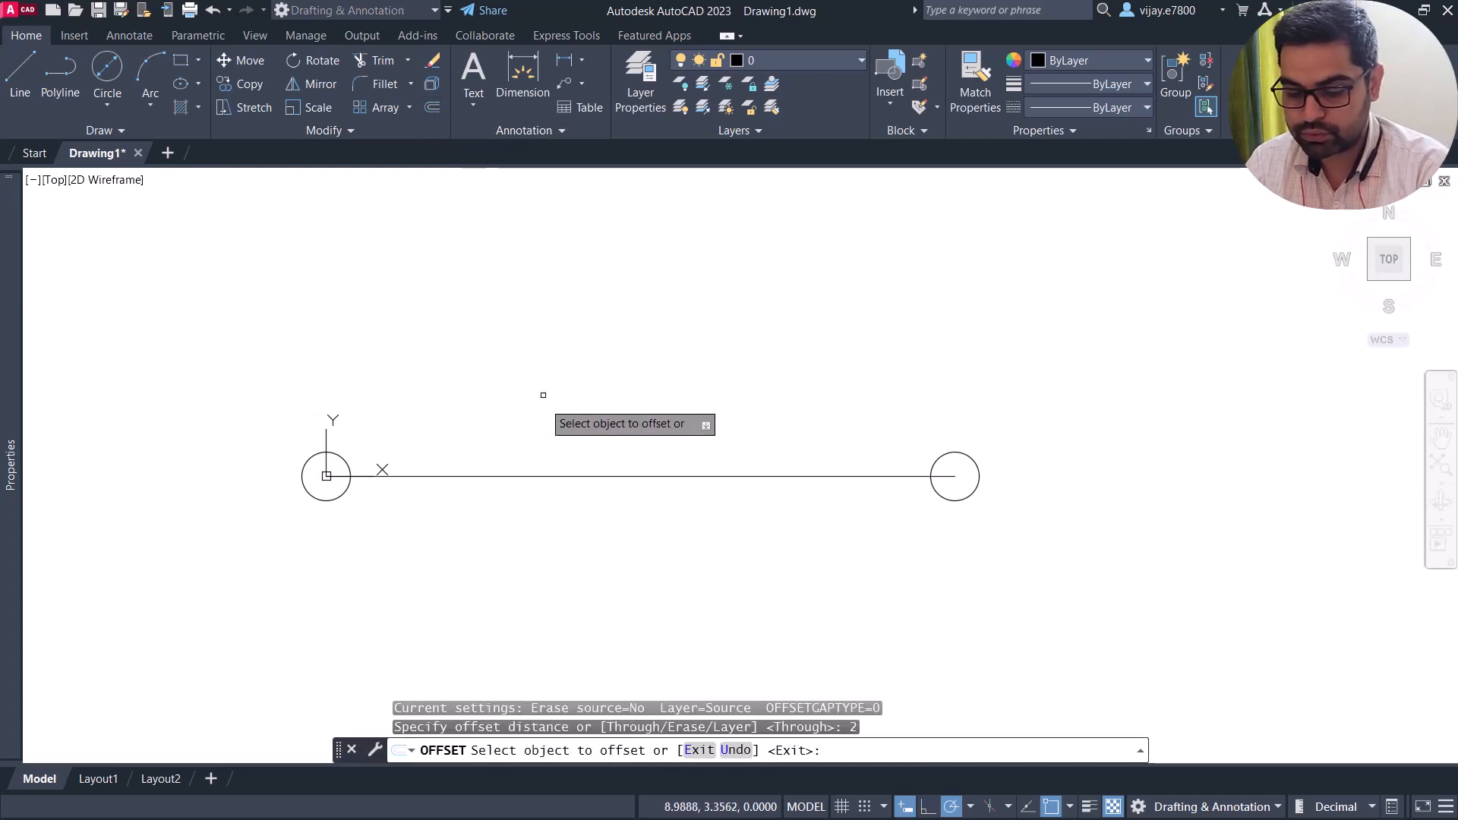
left_click(520, 476)
left_click(522, 430)
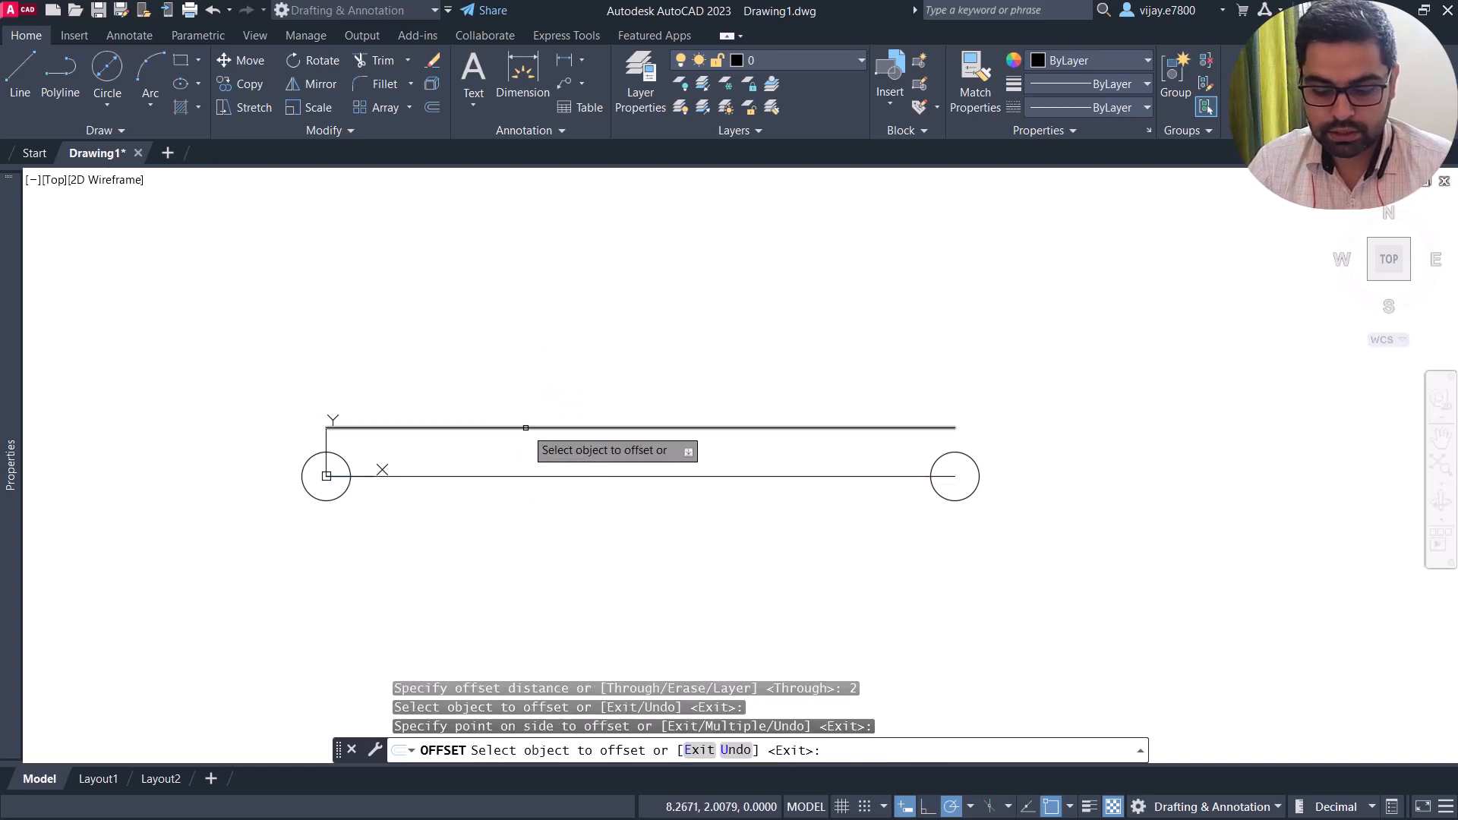
left_click(525, 427)
left_click(532, 395)
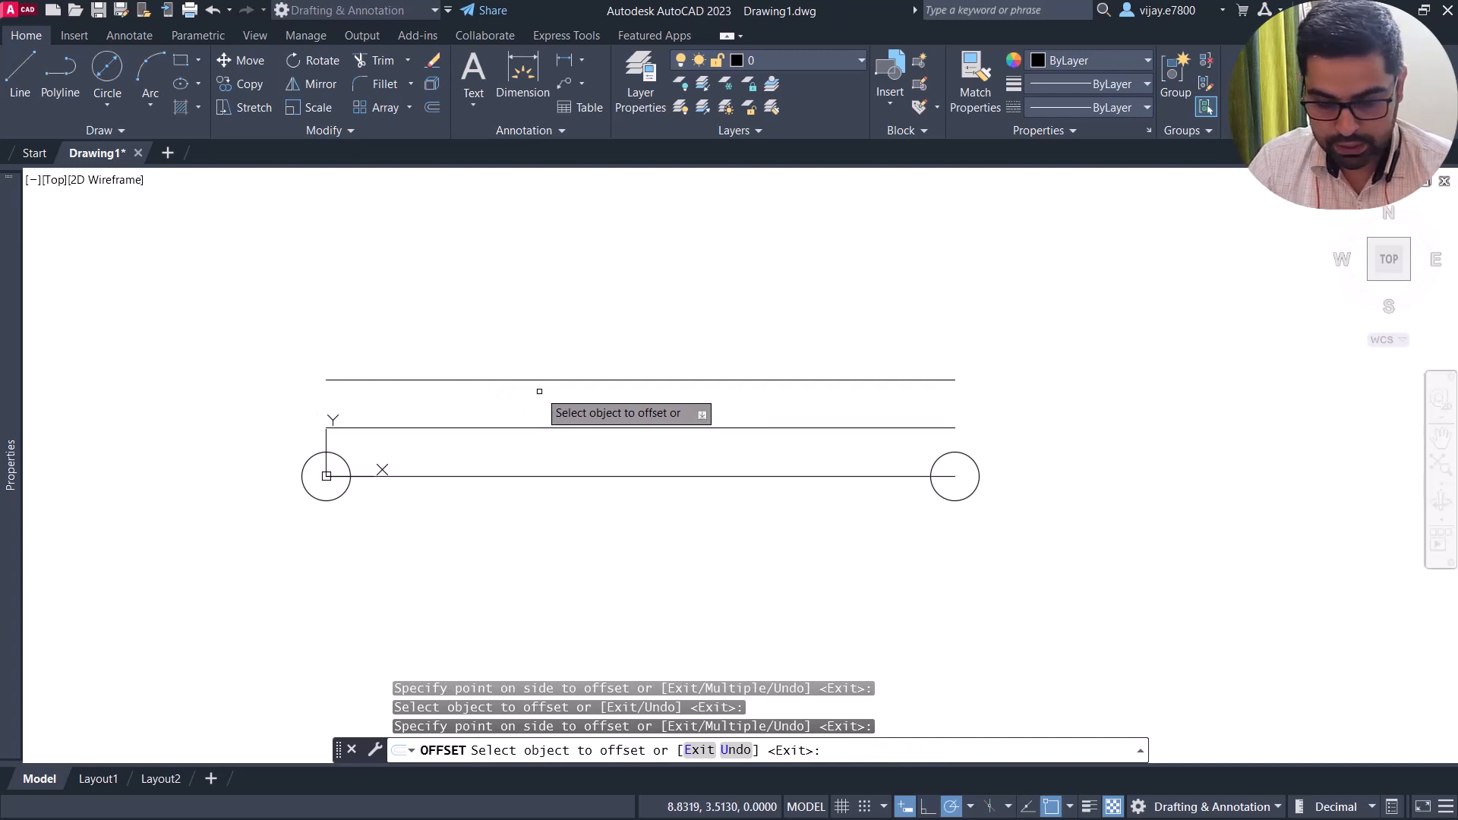
left_click(536, 380)
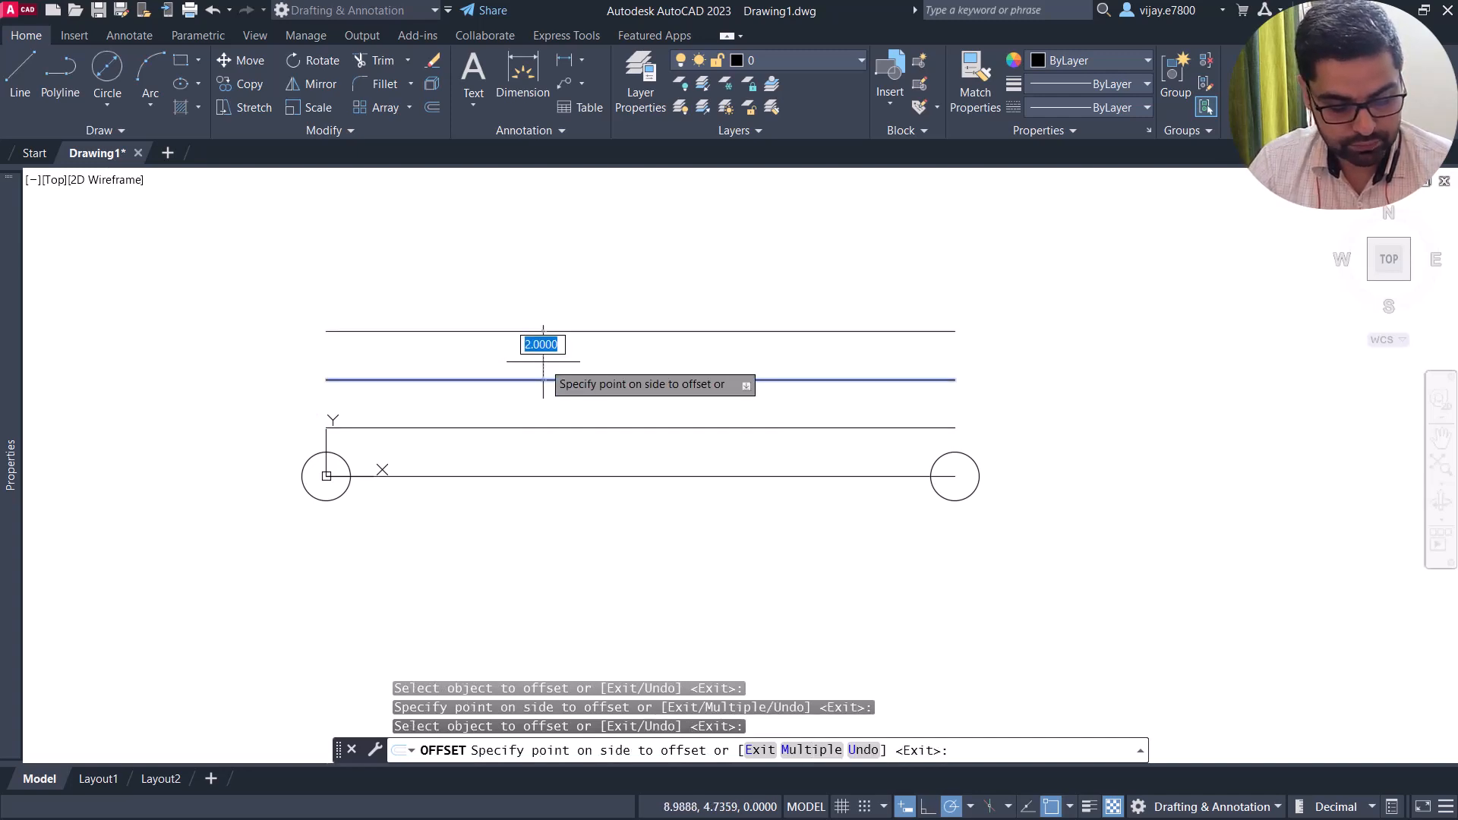
left_click(541, 364)
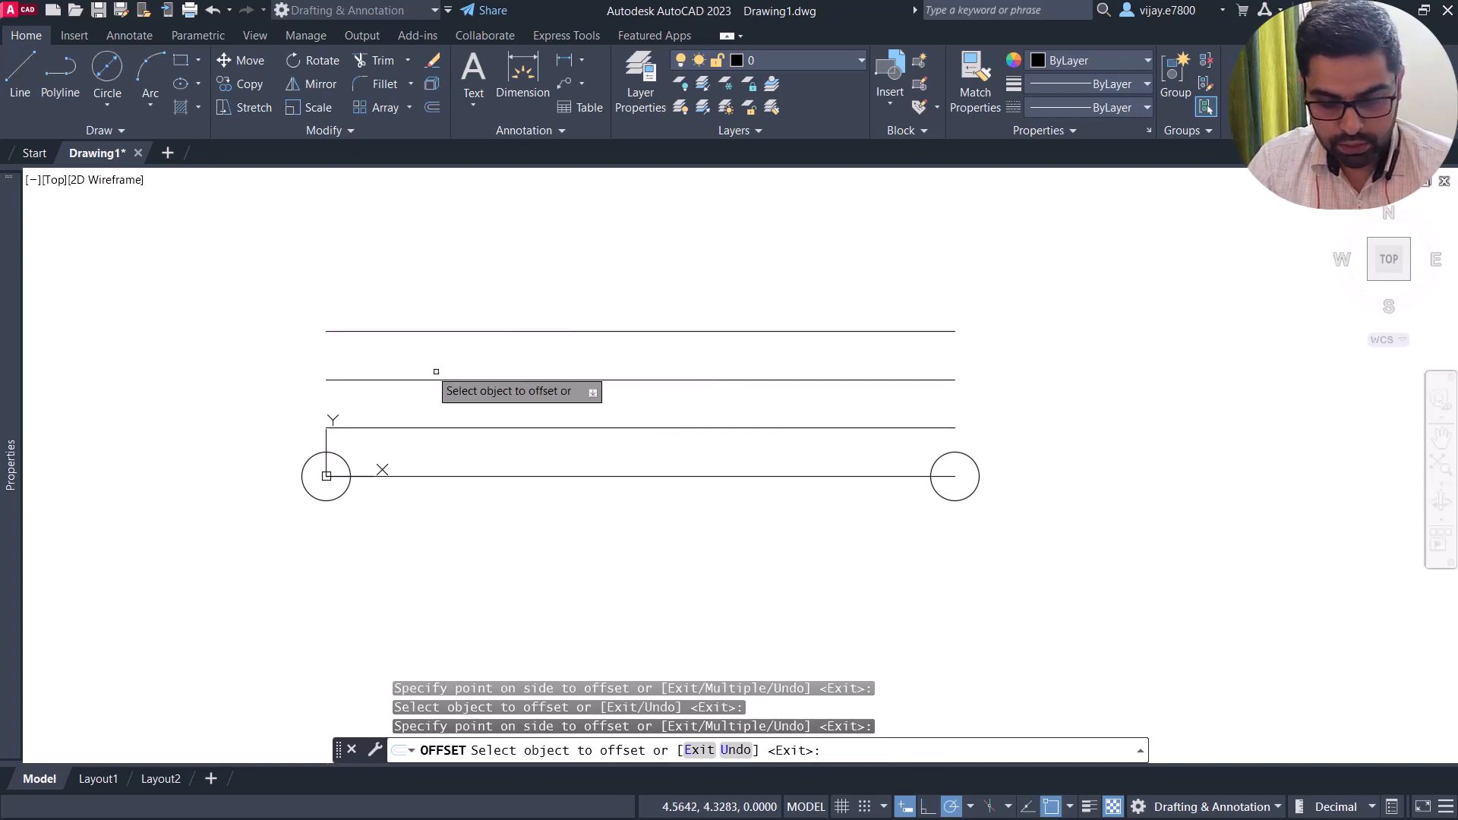
right_click(210, 279)
left_click(215, 280)
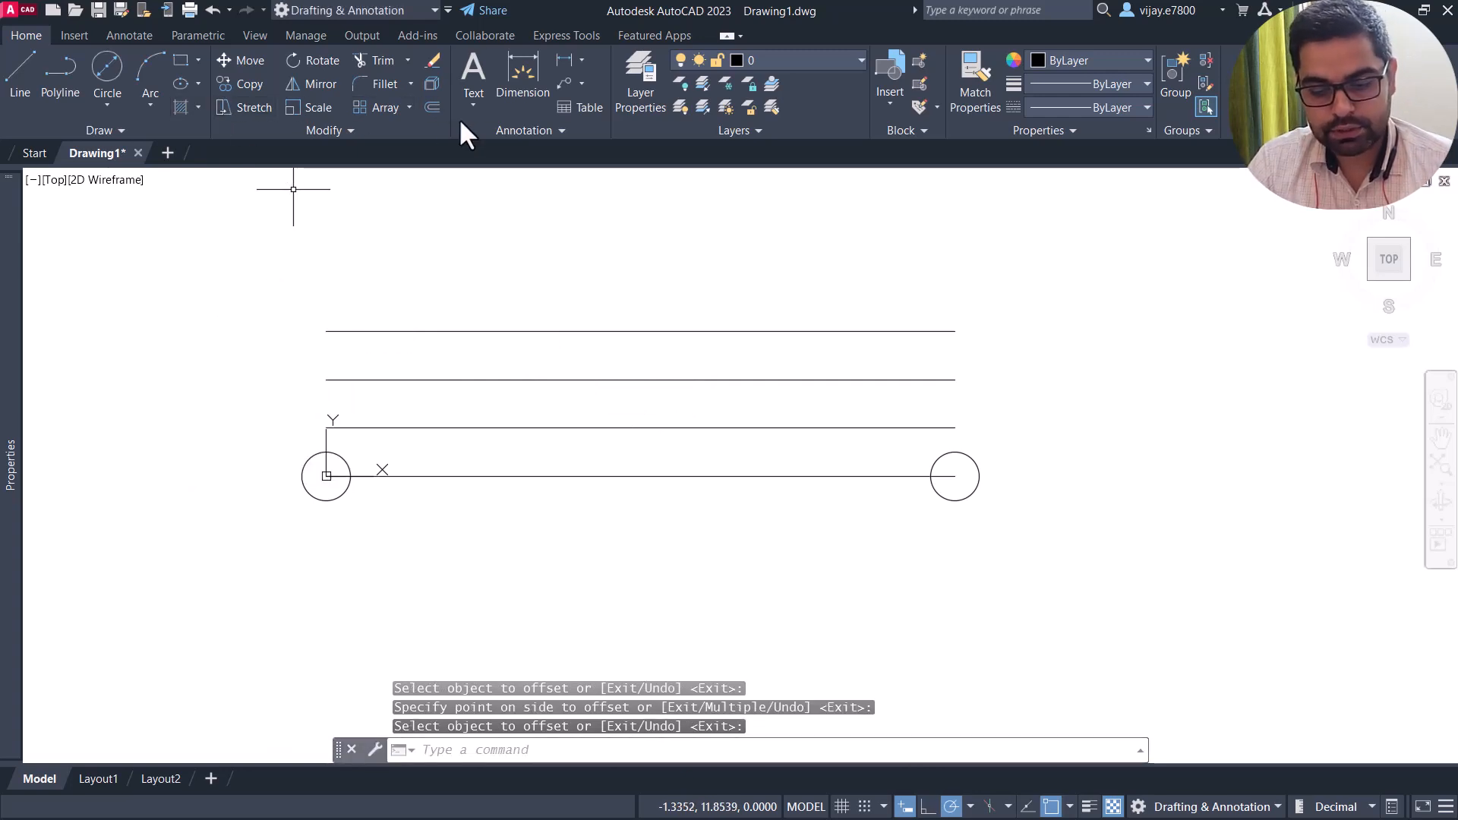
Offset the line joining the two circle centres 3 units downward.
left_click(432, 107)
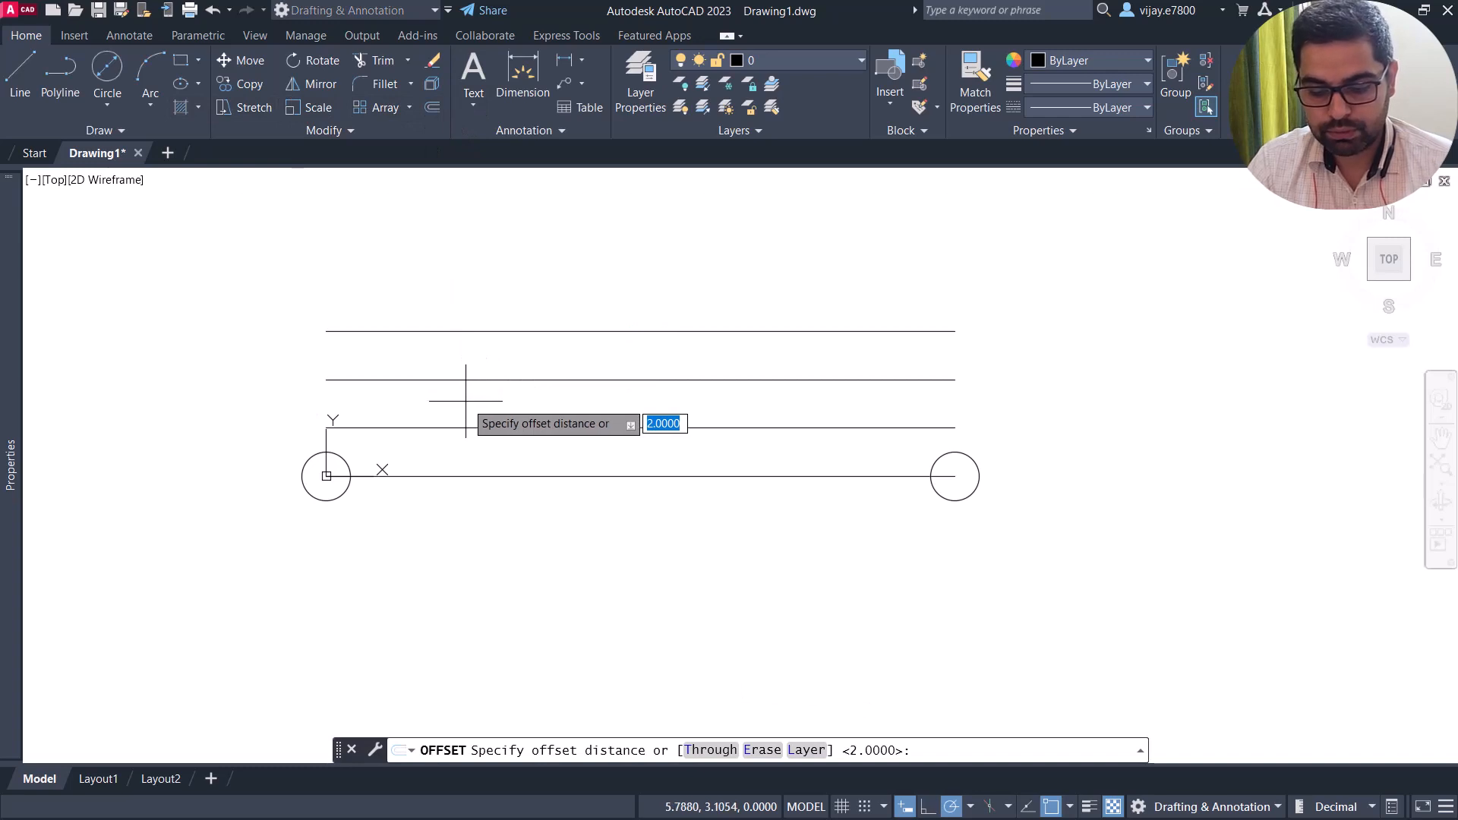
type("3")
key("Return")
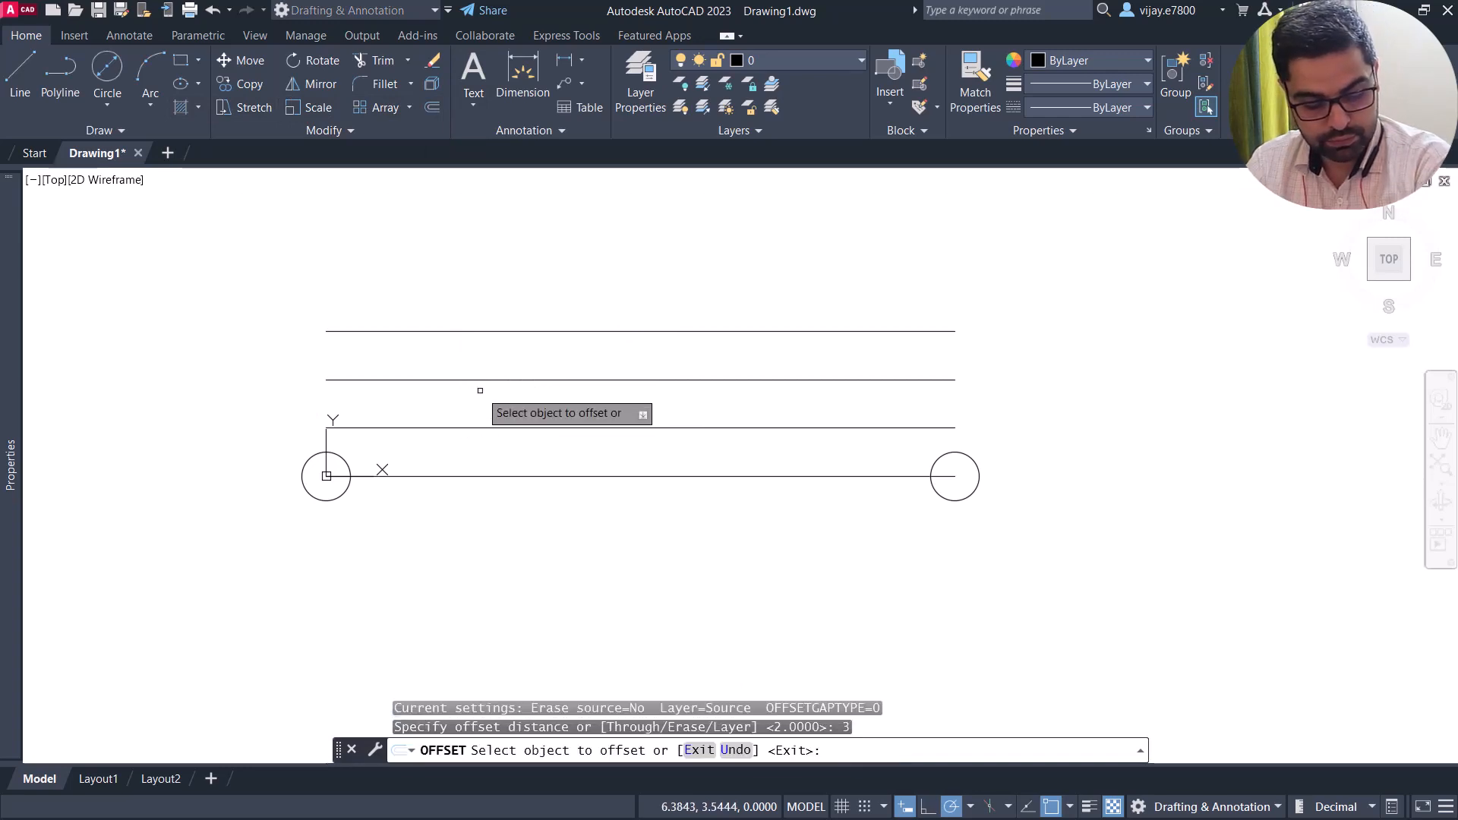
left_click(444, 477)
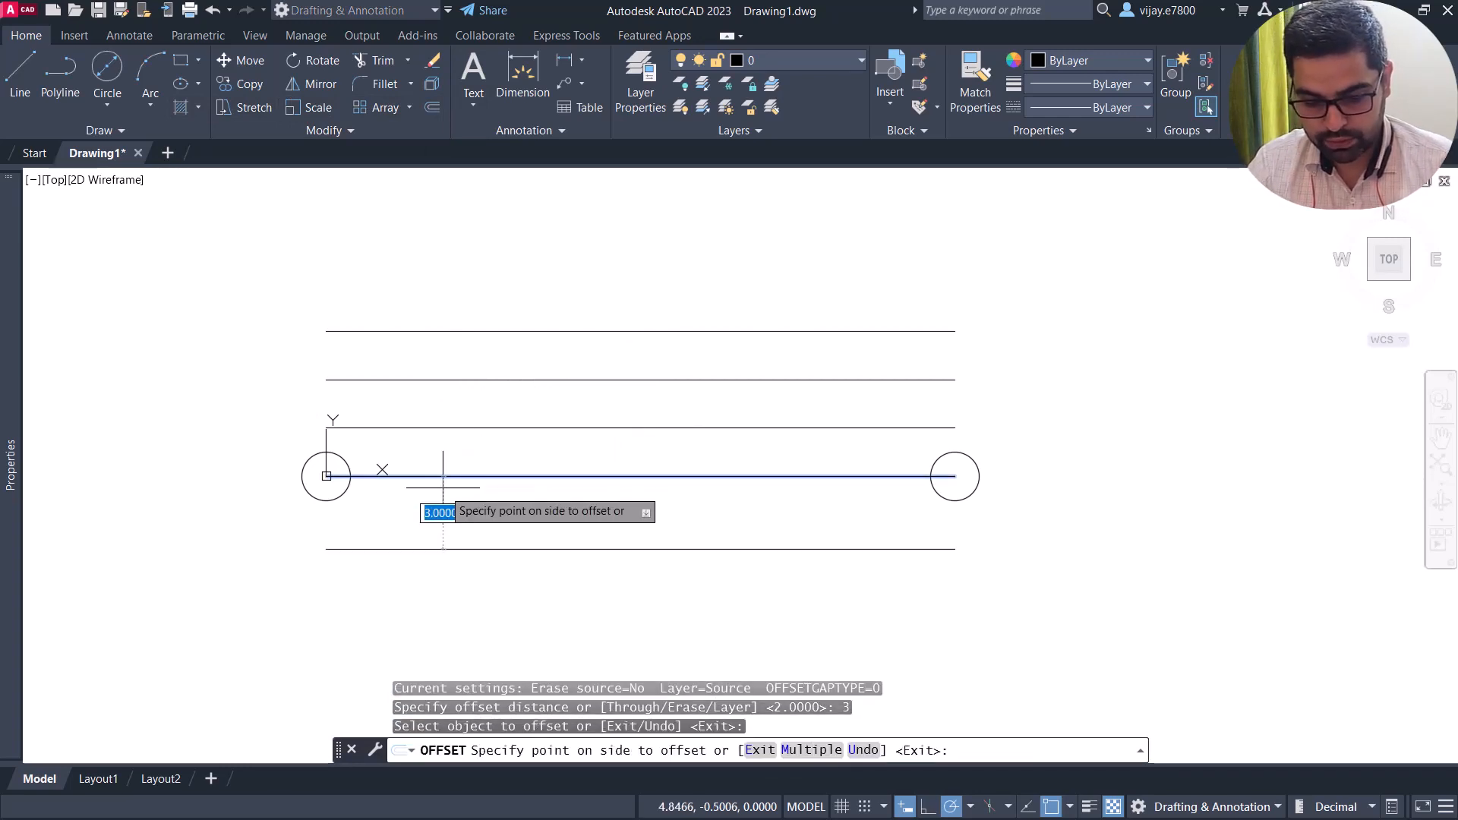
left_click(447, 505)
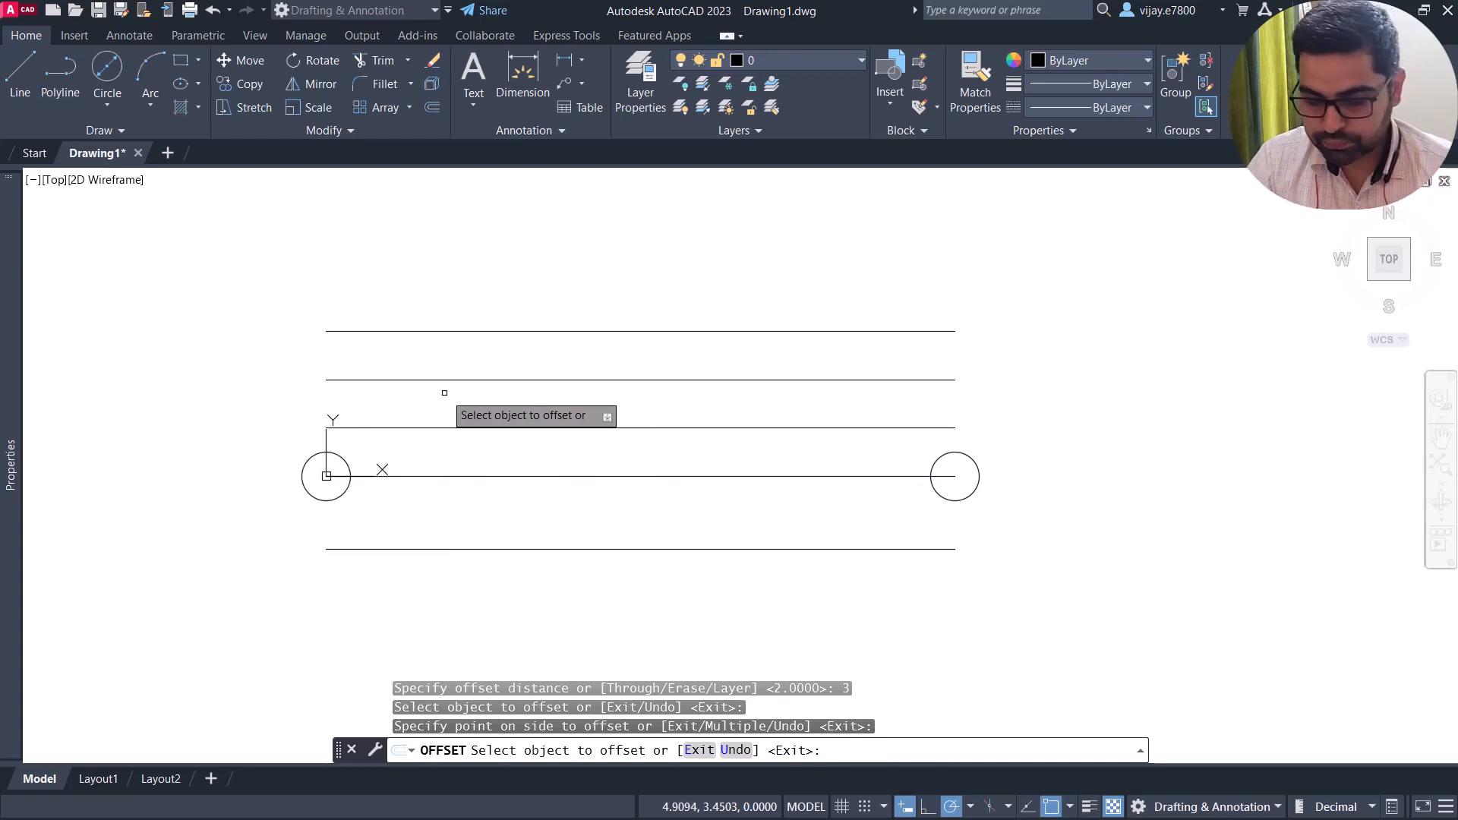
mouse_move(3, 186)
right_click(325, 265)
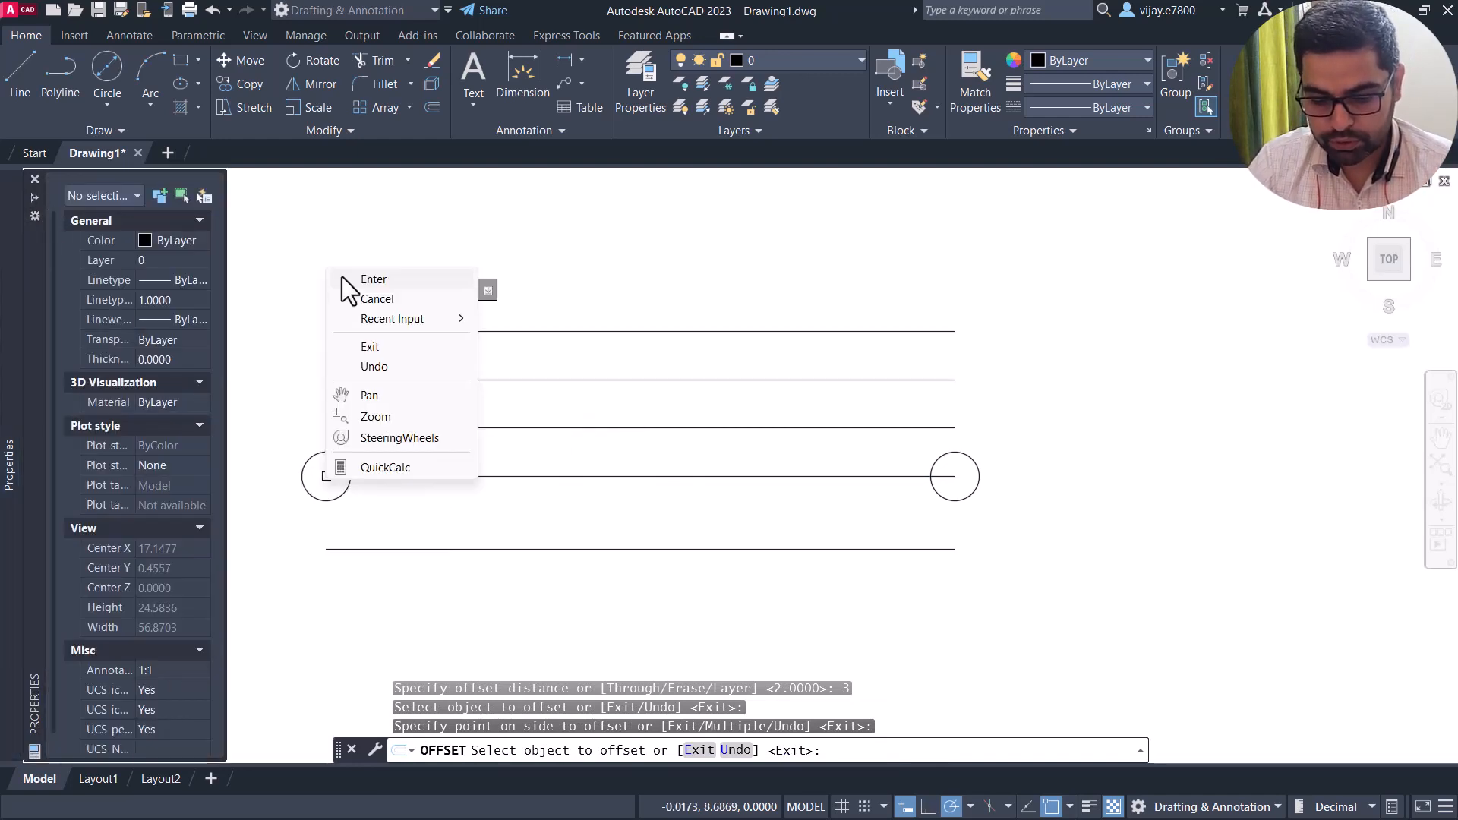
left_click(344, 284)
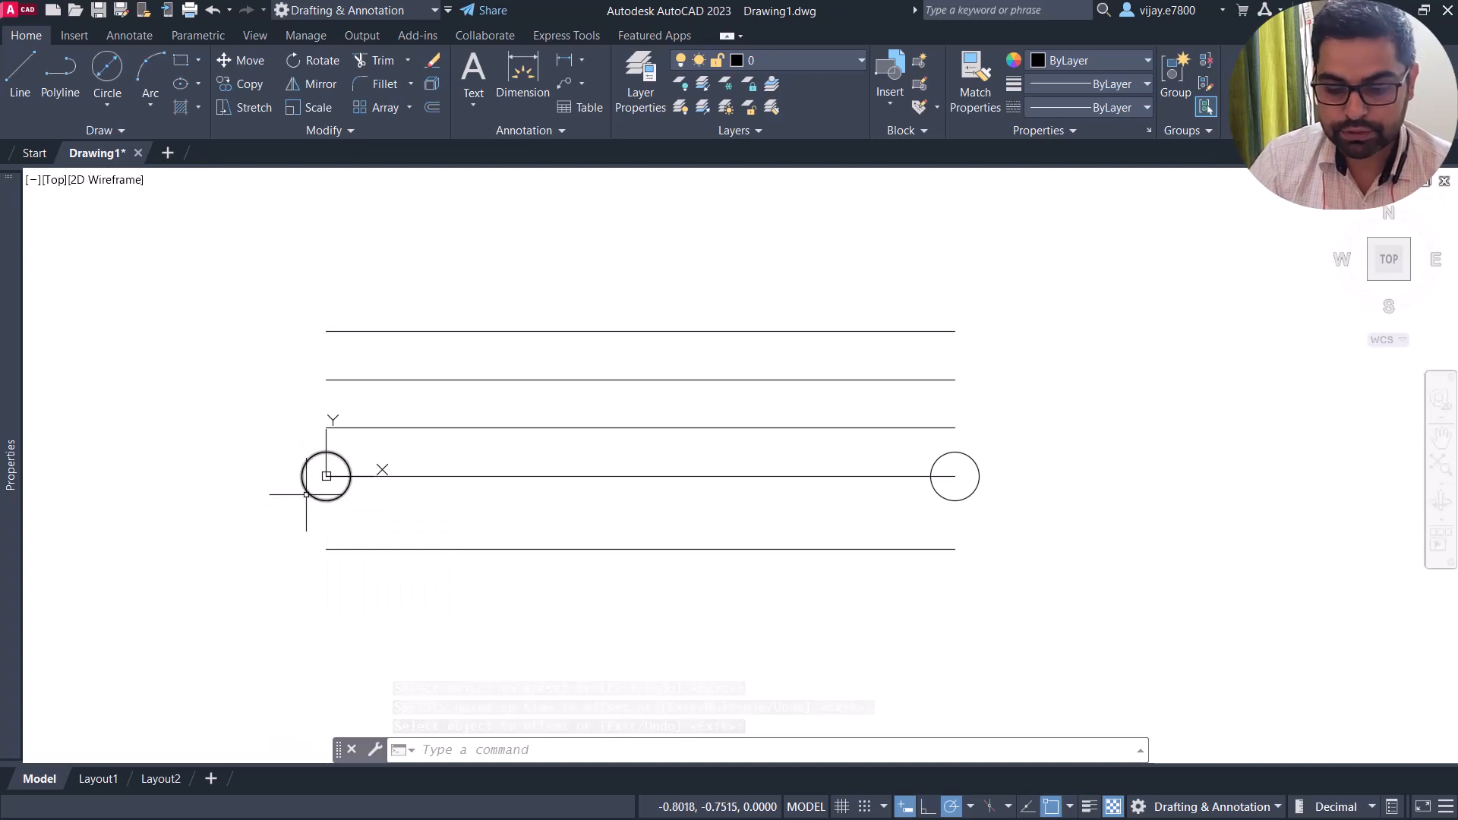
Try to offset the circle at the origin inward by 3 units.
left_click(432, 106)
type("3")
key("Return")
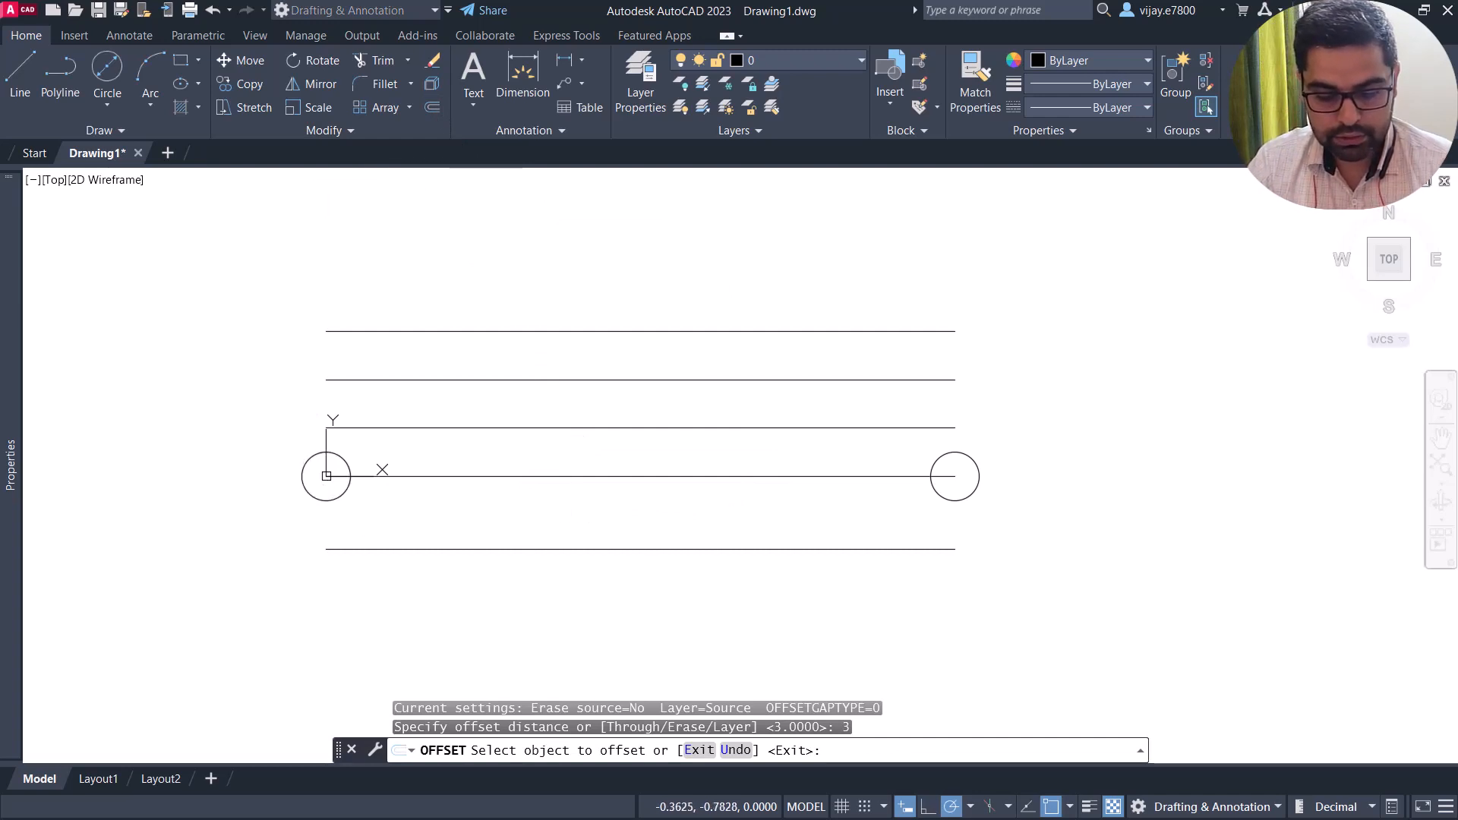
left_click(319, 494)
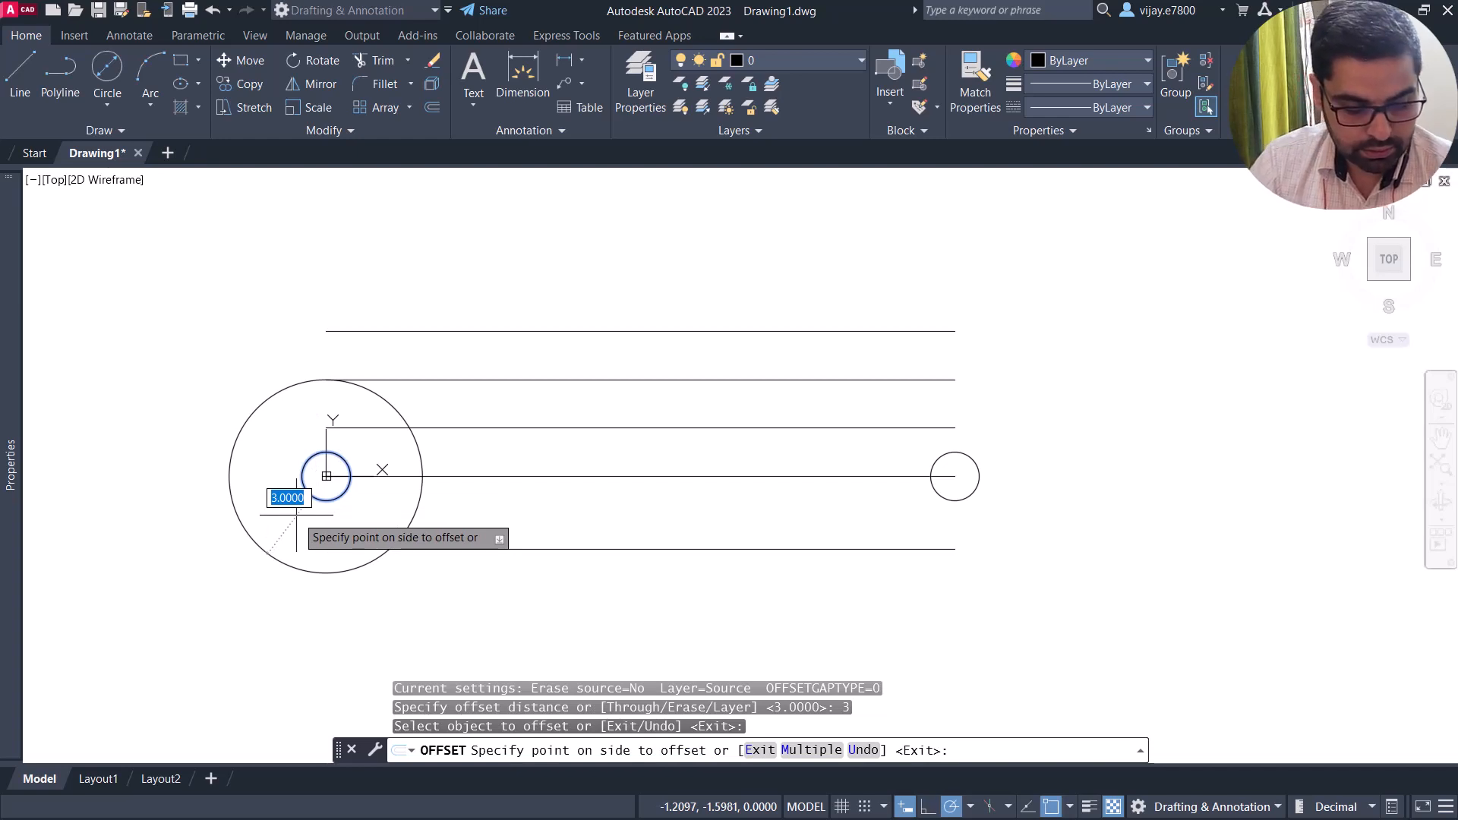
left_click(320, 476)
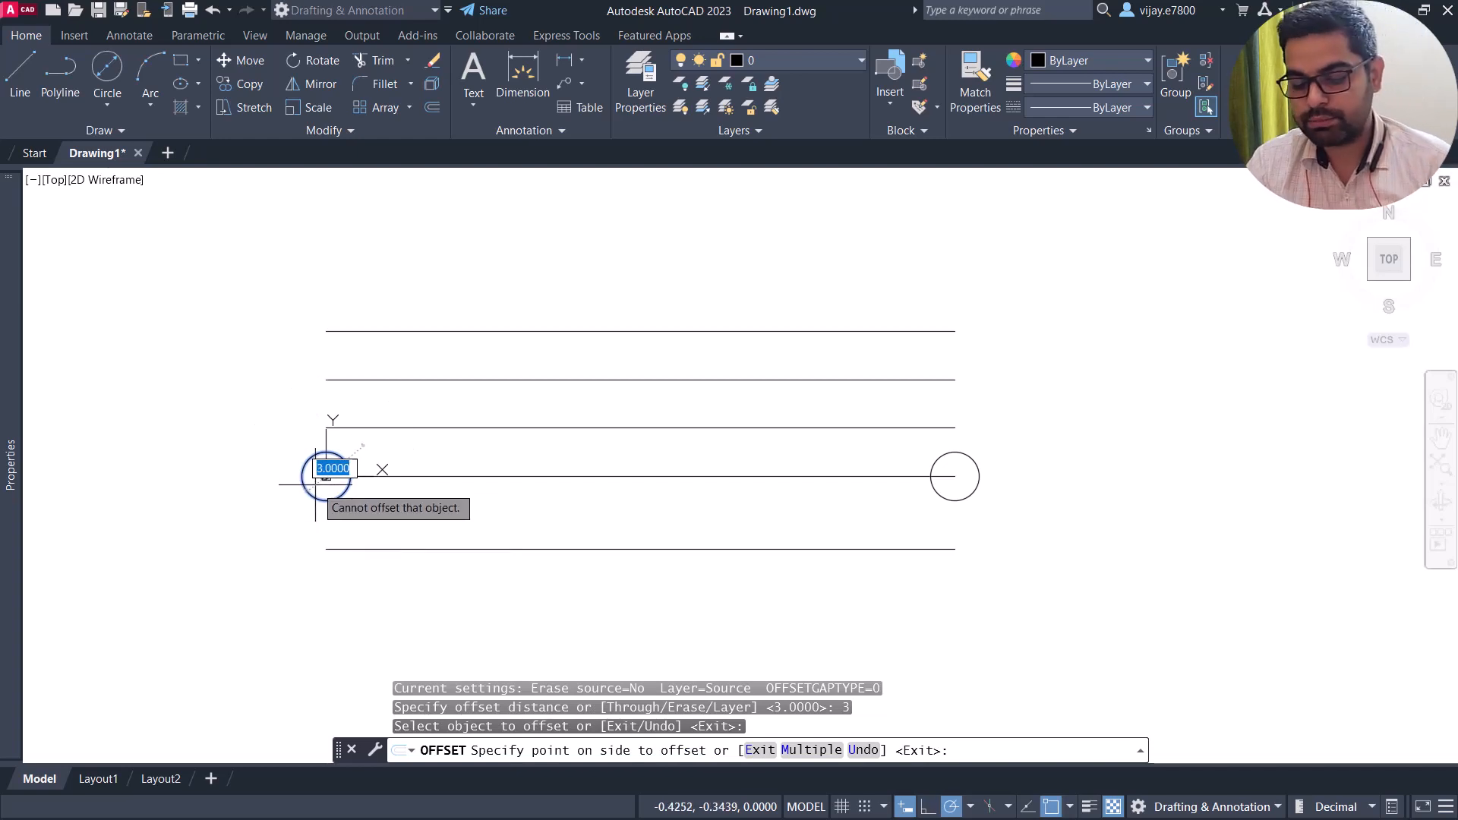
key("Escape")
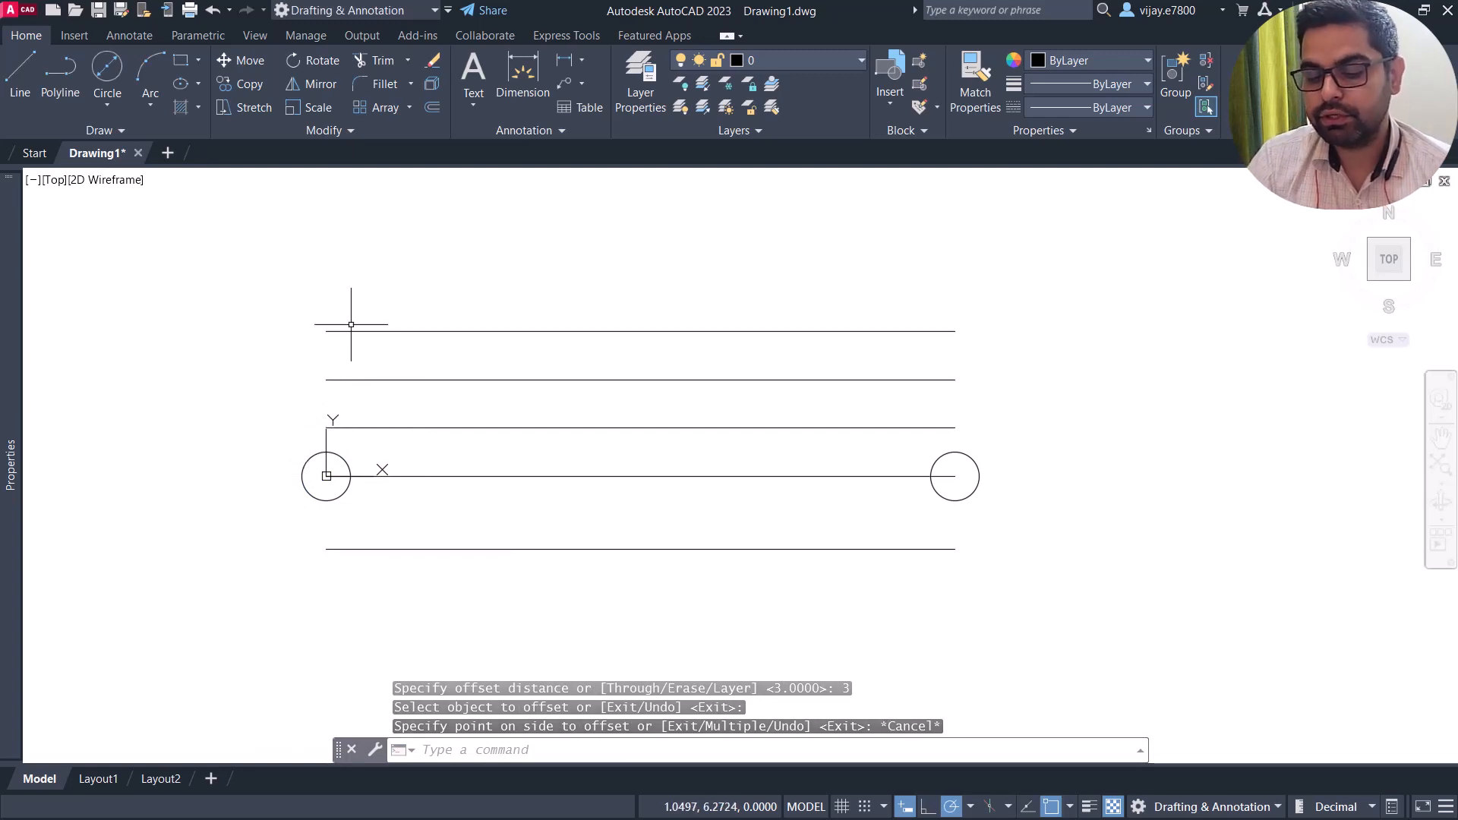
Offset the circle at the origin outward by 2 units.
left_click(423, 110)
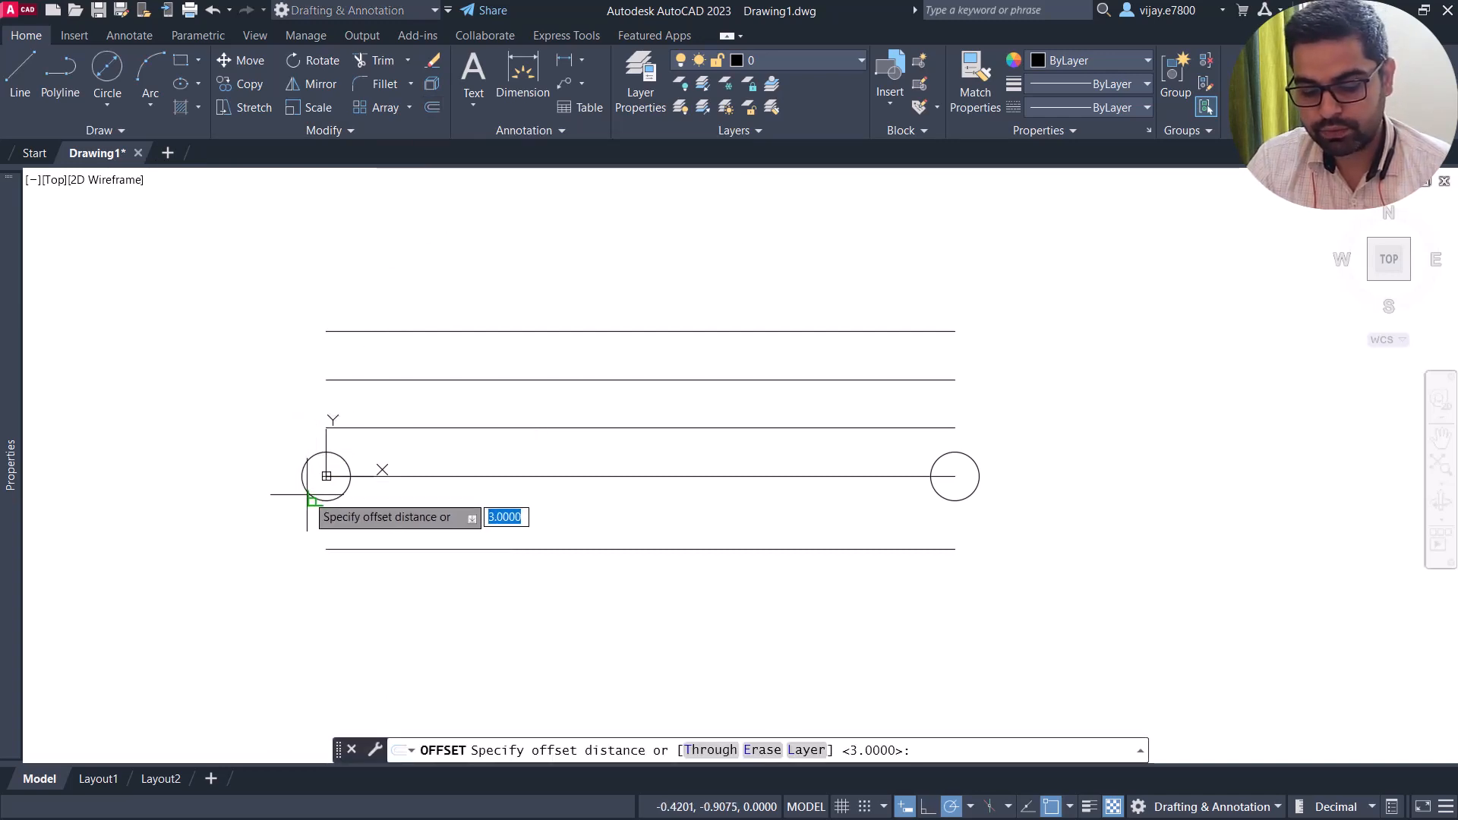
type("2")
key("Return")
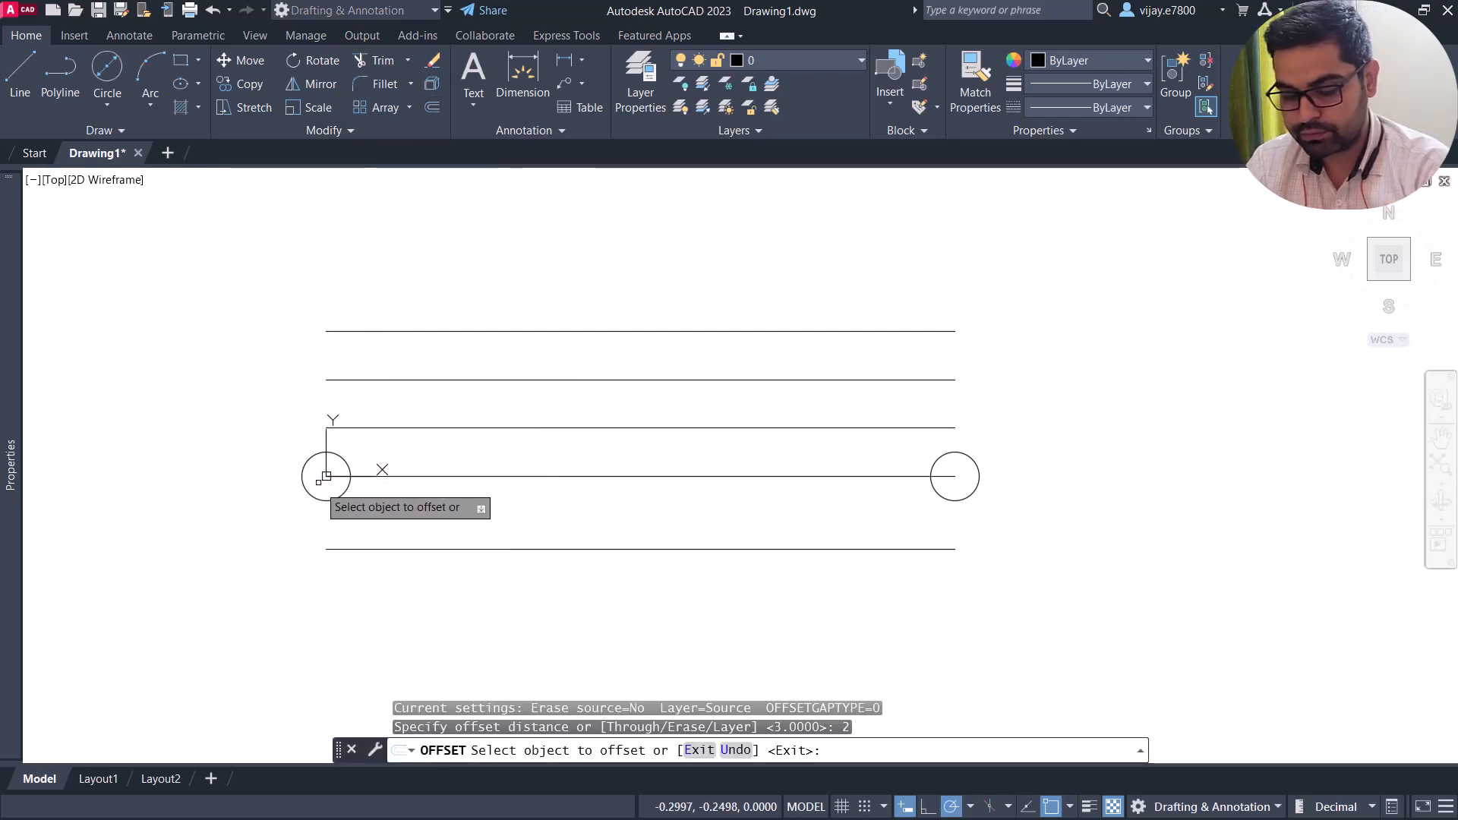
left_click(308, 493)
left_click(299, 525)
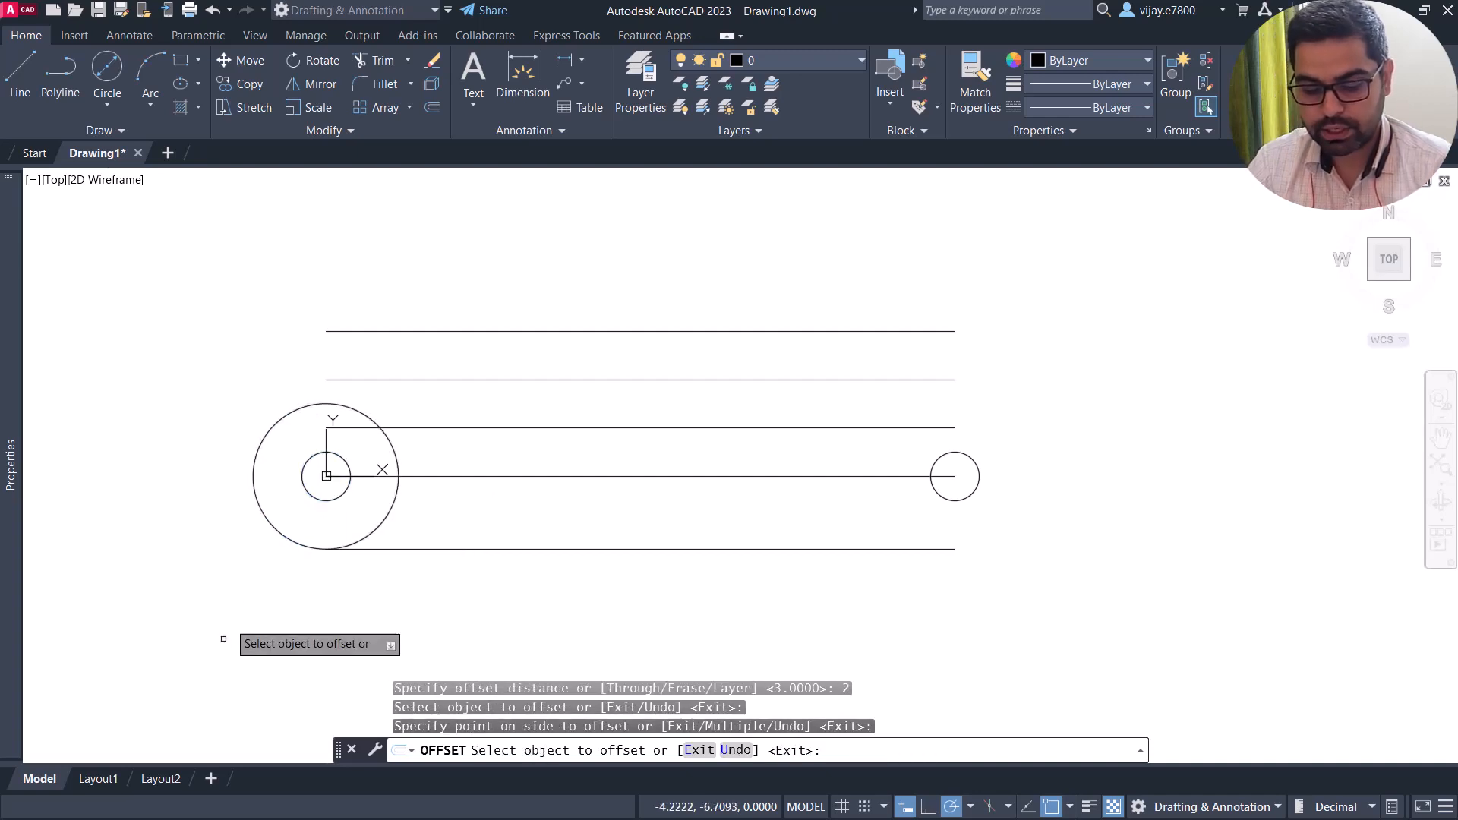
Trim the right part of the larger circle between the first line above the centre line and the lowest line.
left_click(378, 61)
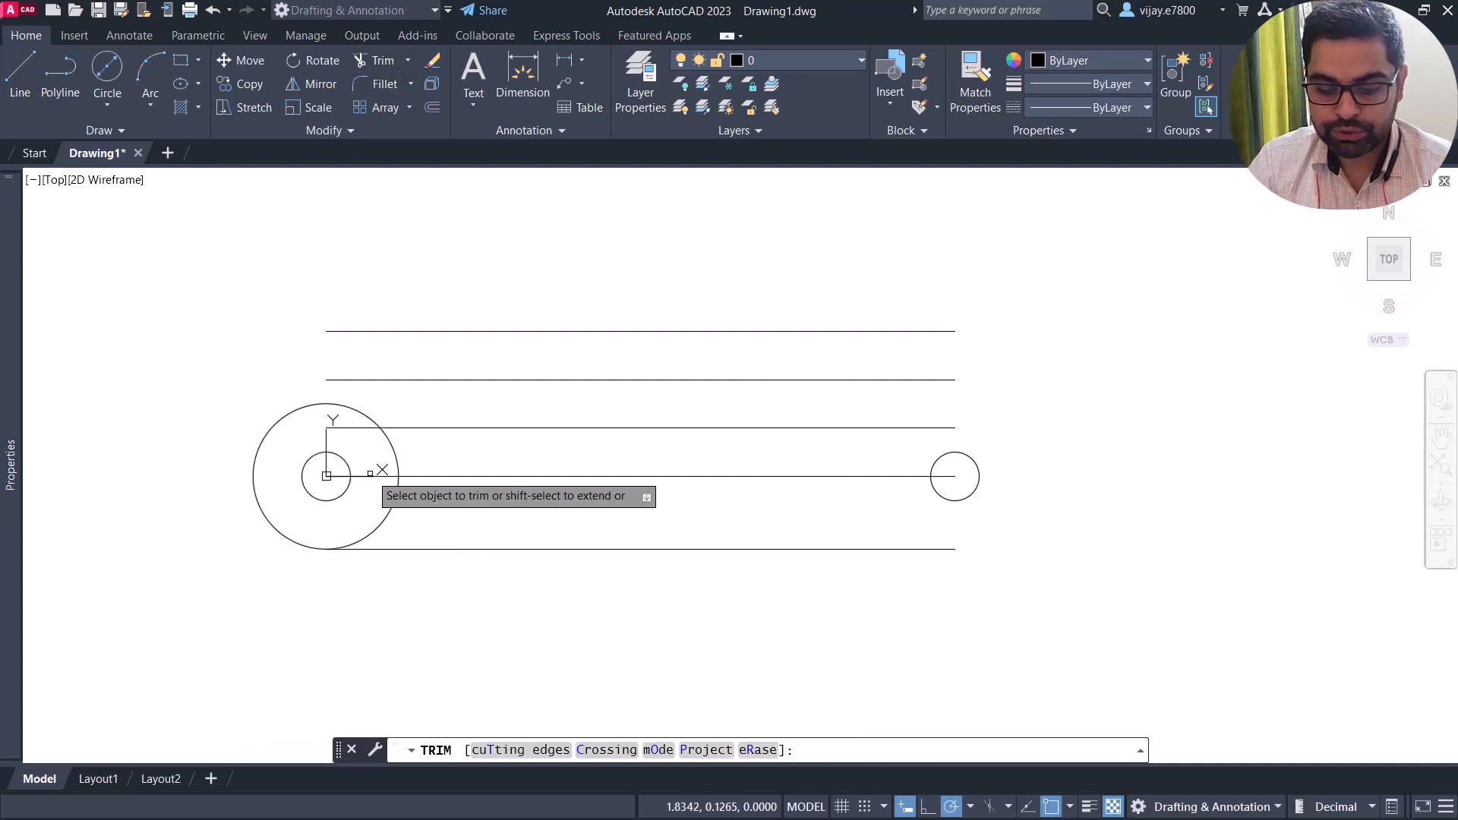
left_click(392, 506)
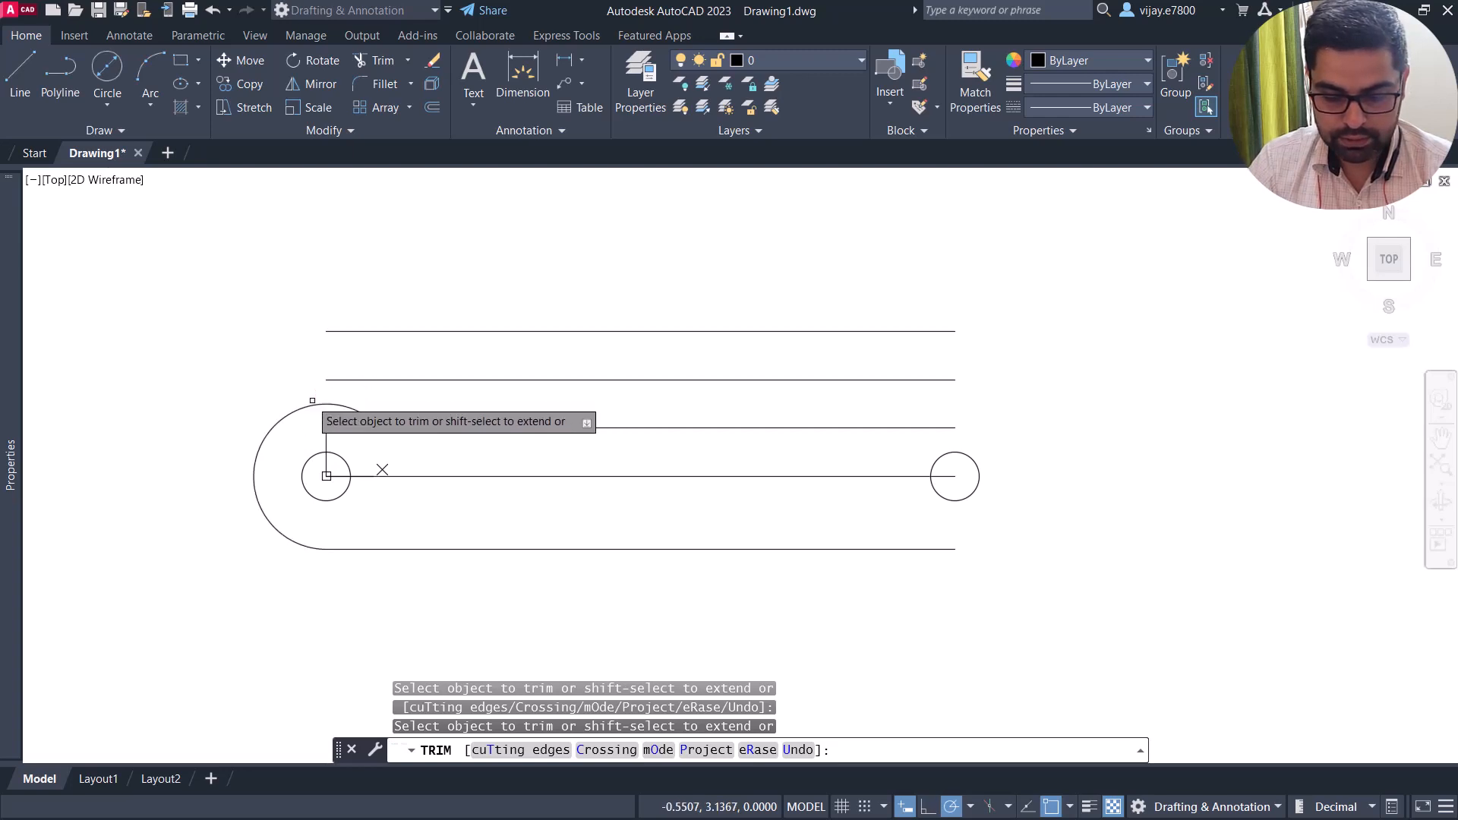
right_click(255, 383)
left_click(281, 391)
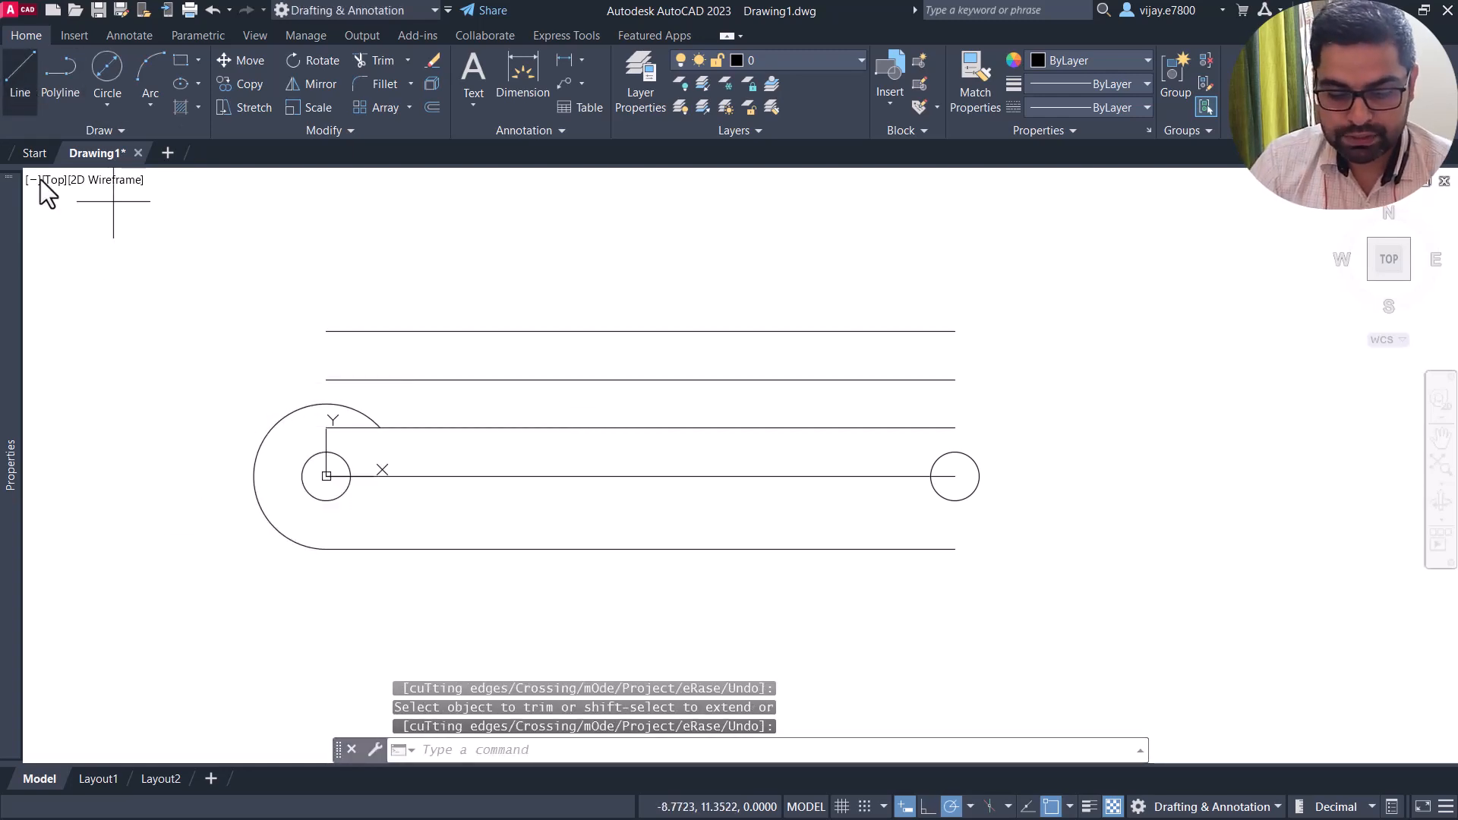
Draw a line from the origin to the outer arc's left quadrant, 6 units up, and across to the top line's left end.
left_click(326, 476)
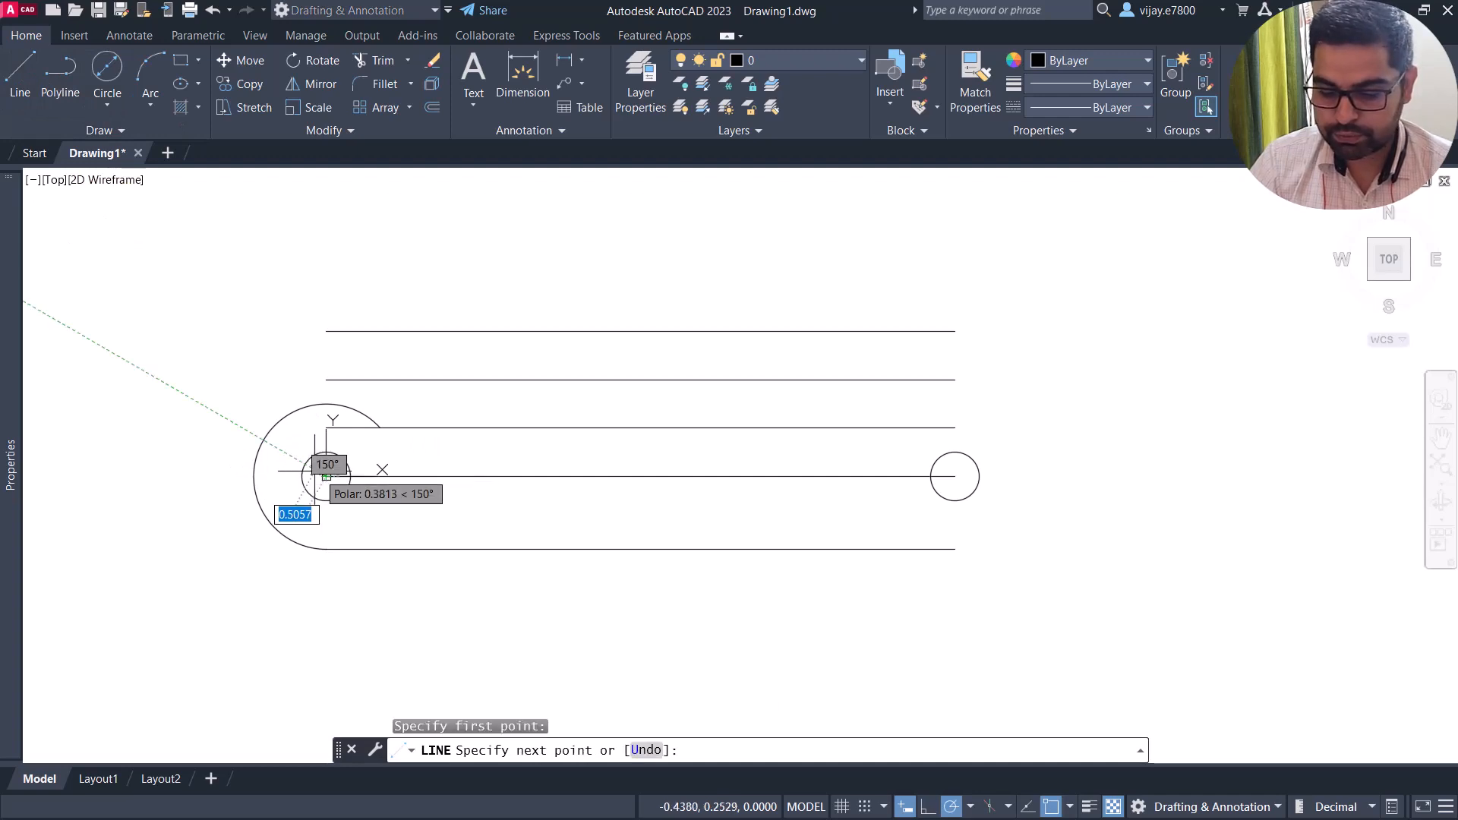
left_click(253, 476)
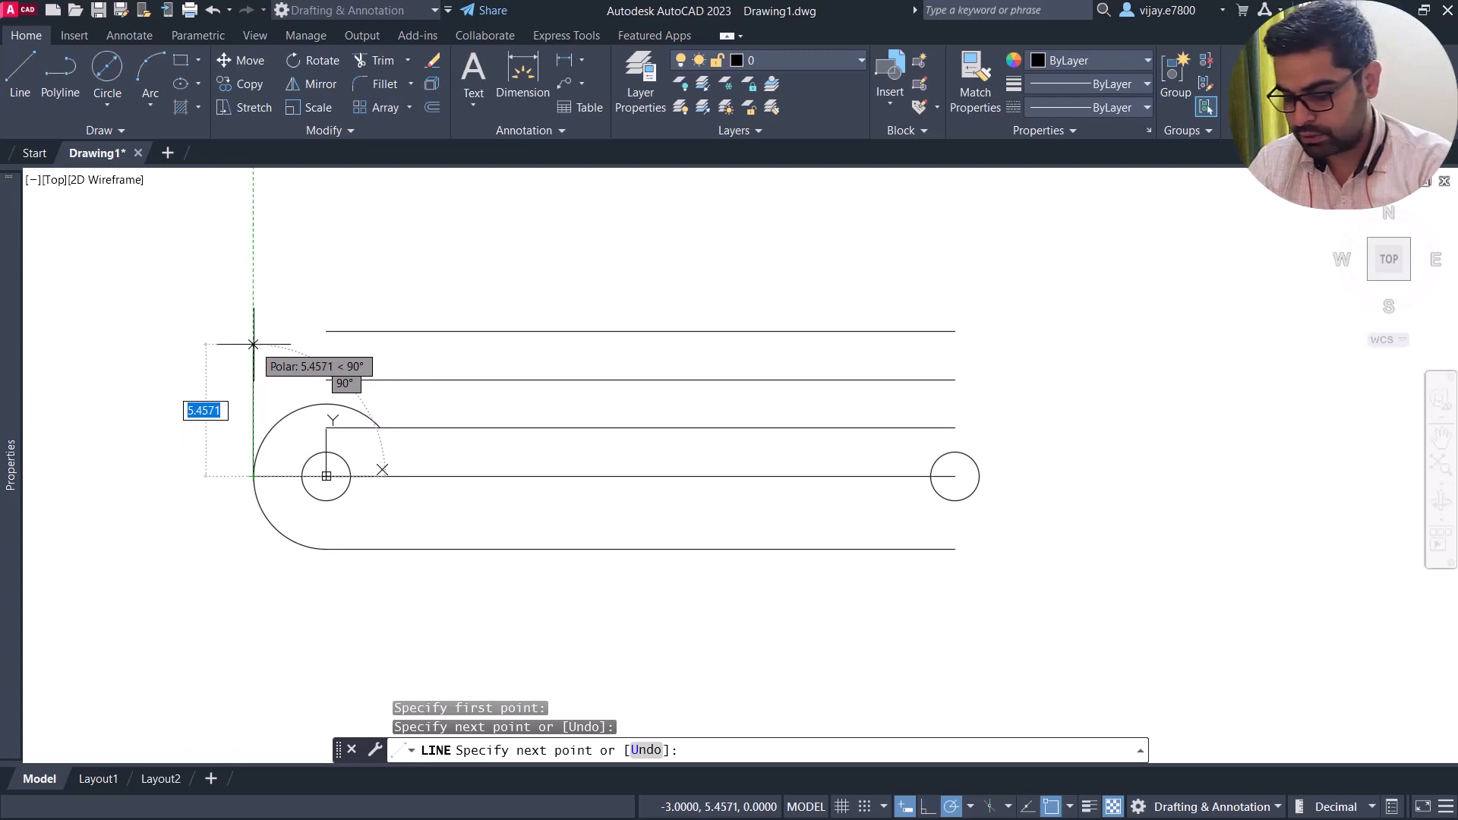
type("6")
key("Return")
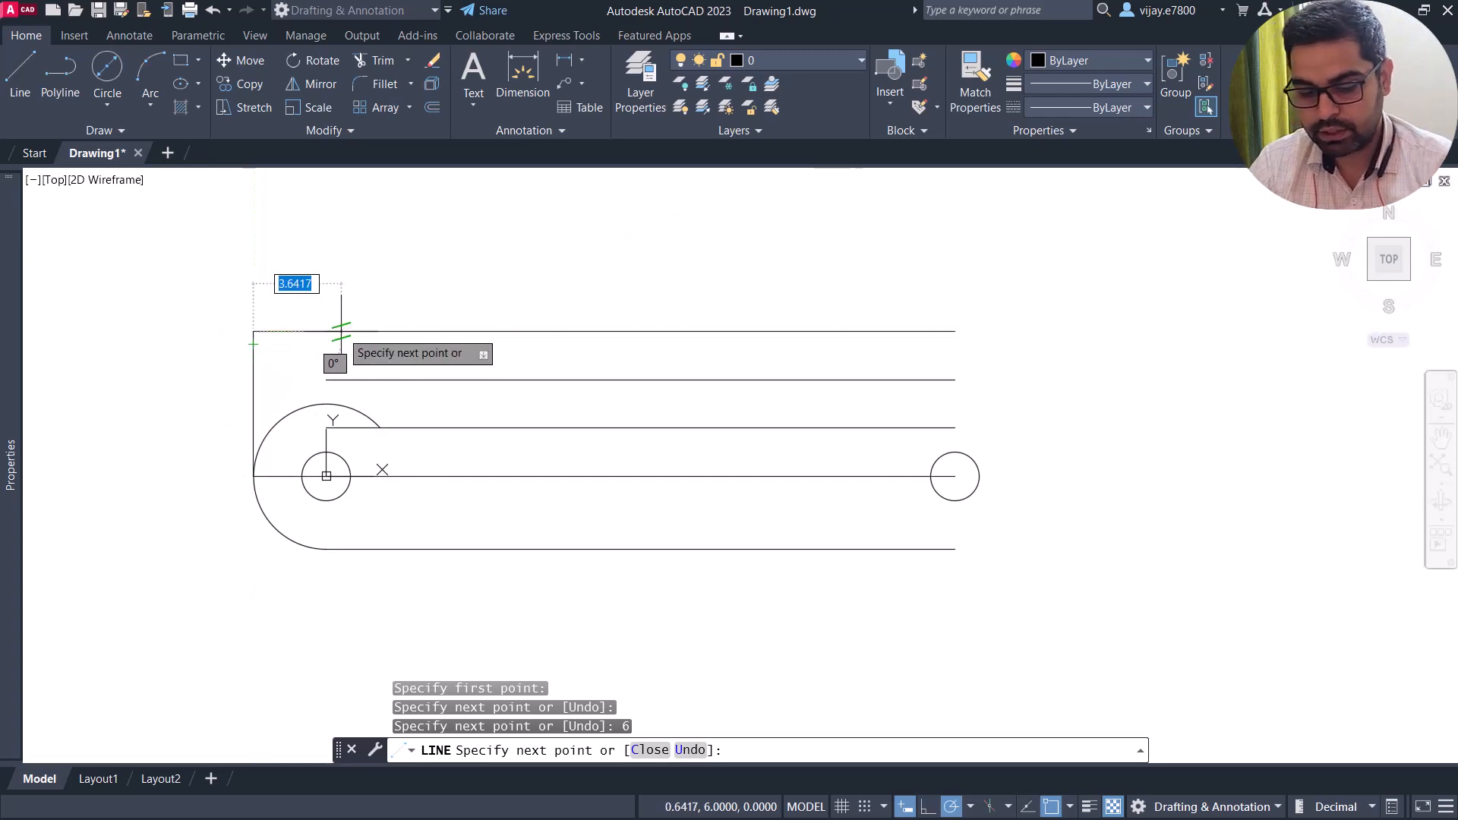
right_click(332, 294)
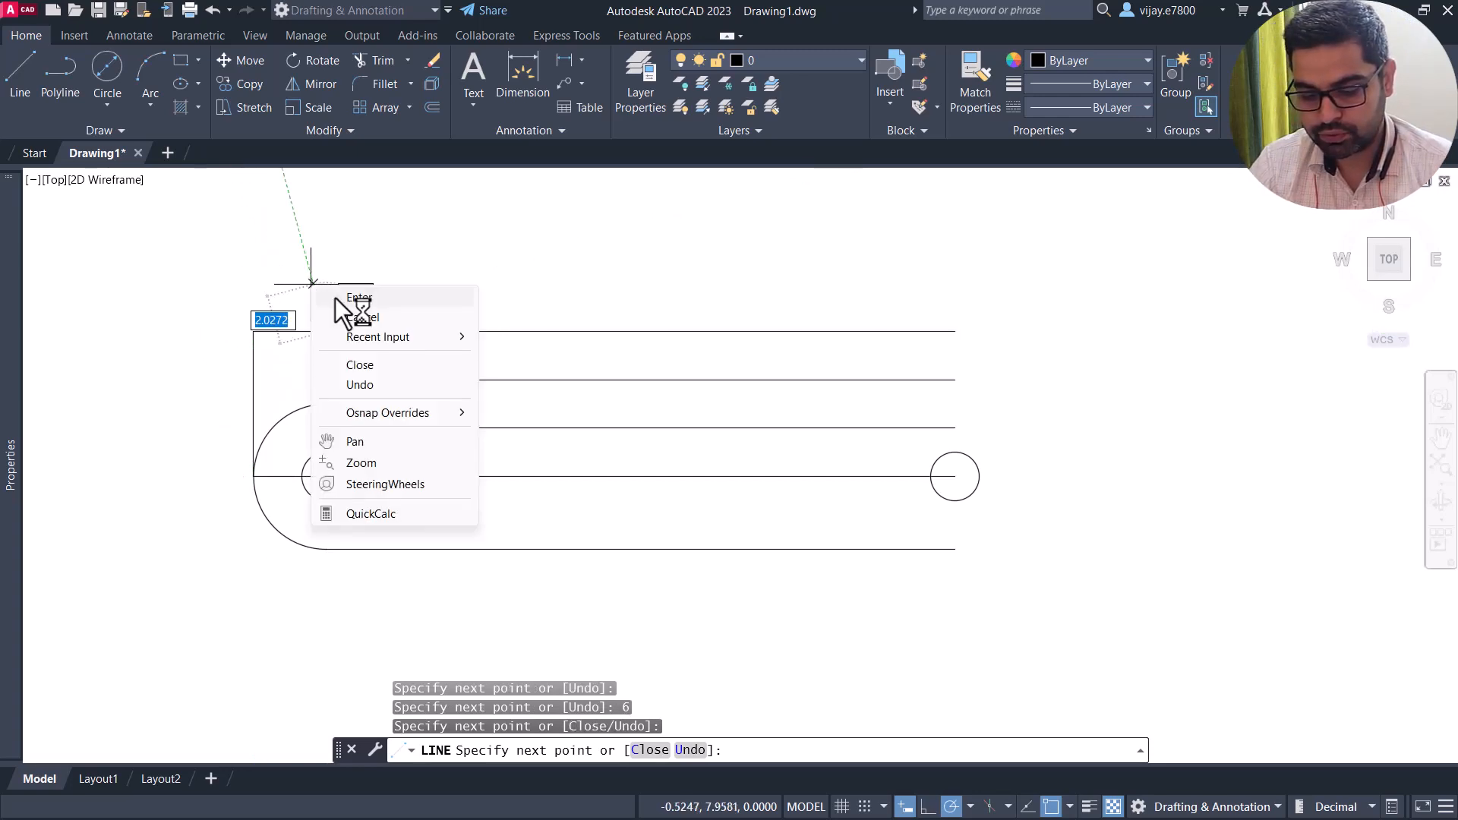
left_click(334, 302)
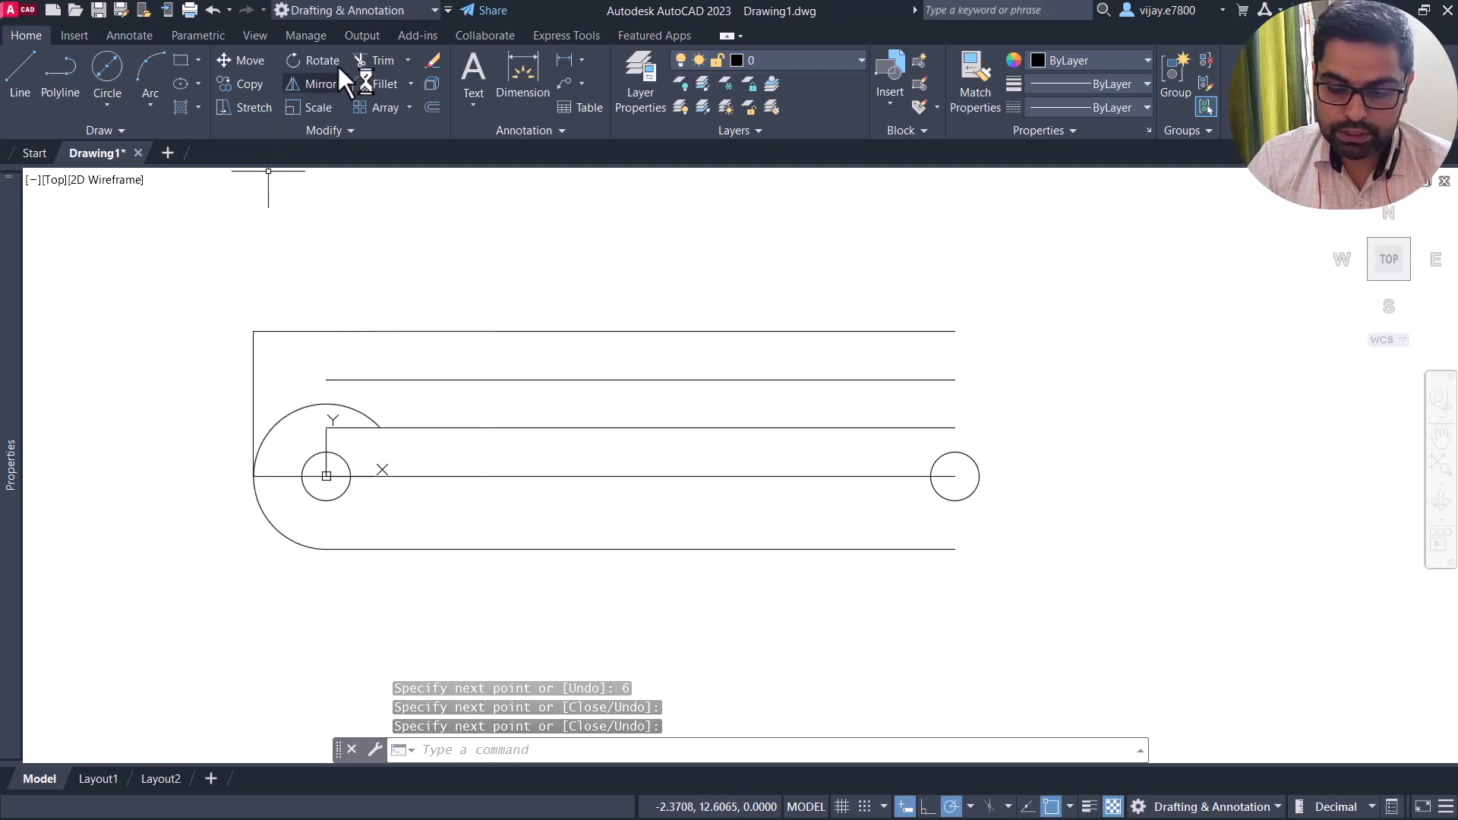
Trim away the upper part of the outer arc and the short horizontal line between the left edge and the small circle.
left_click(380, 60)
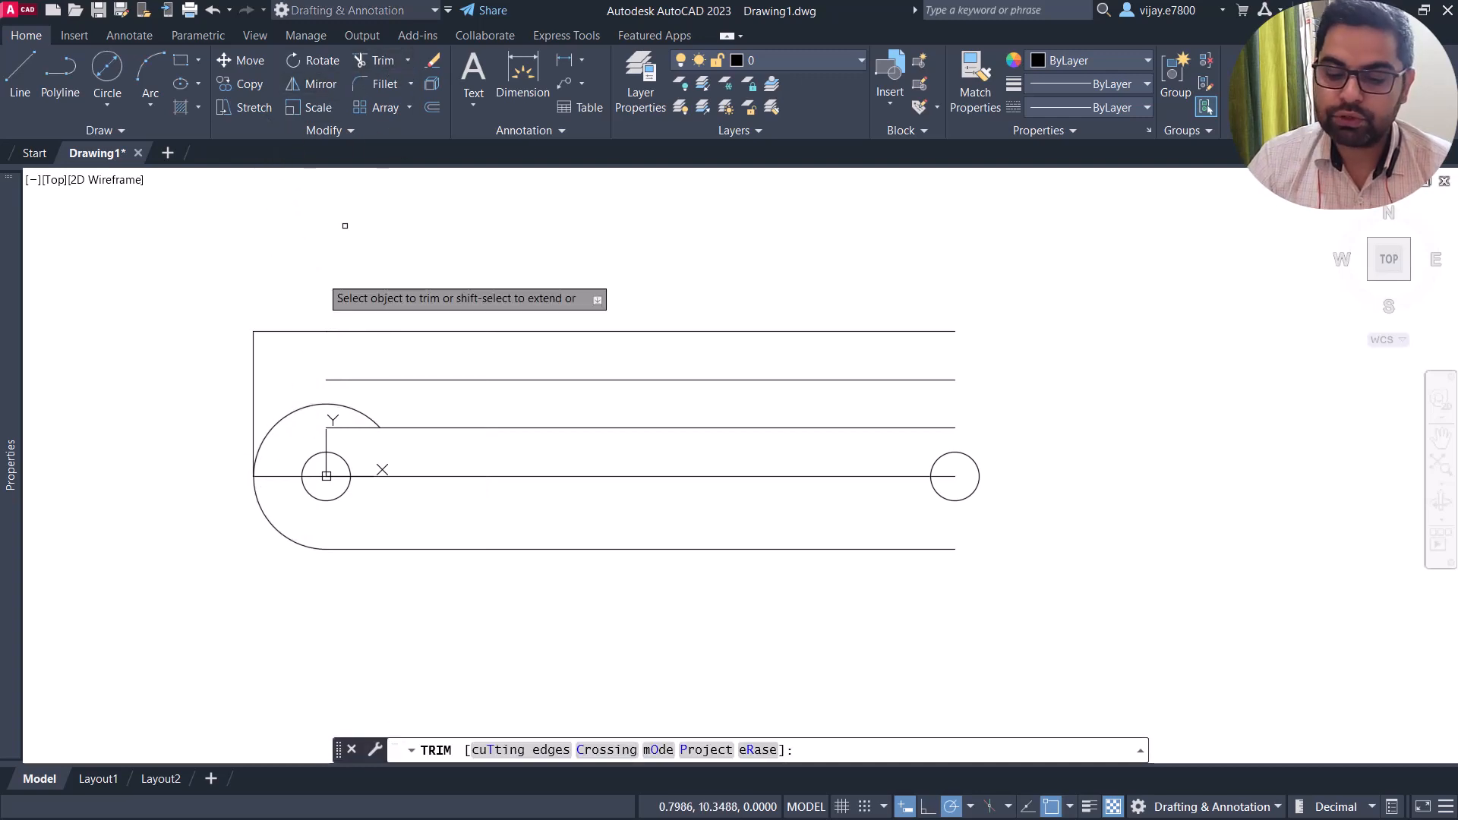
left_click(285, 419)
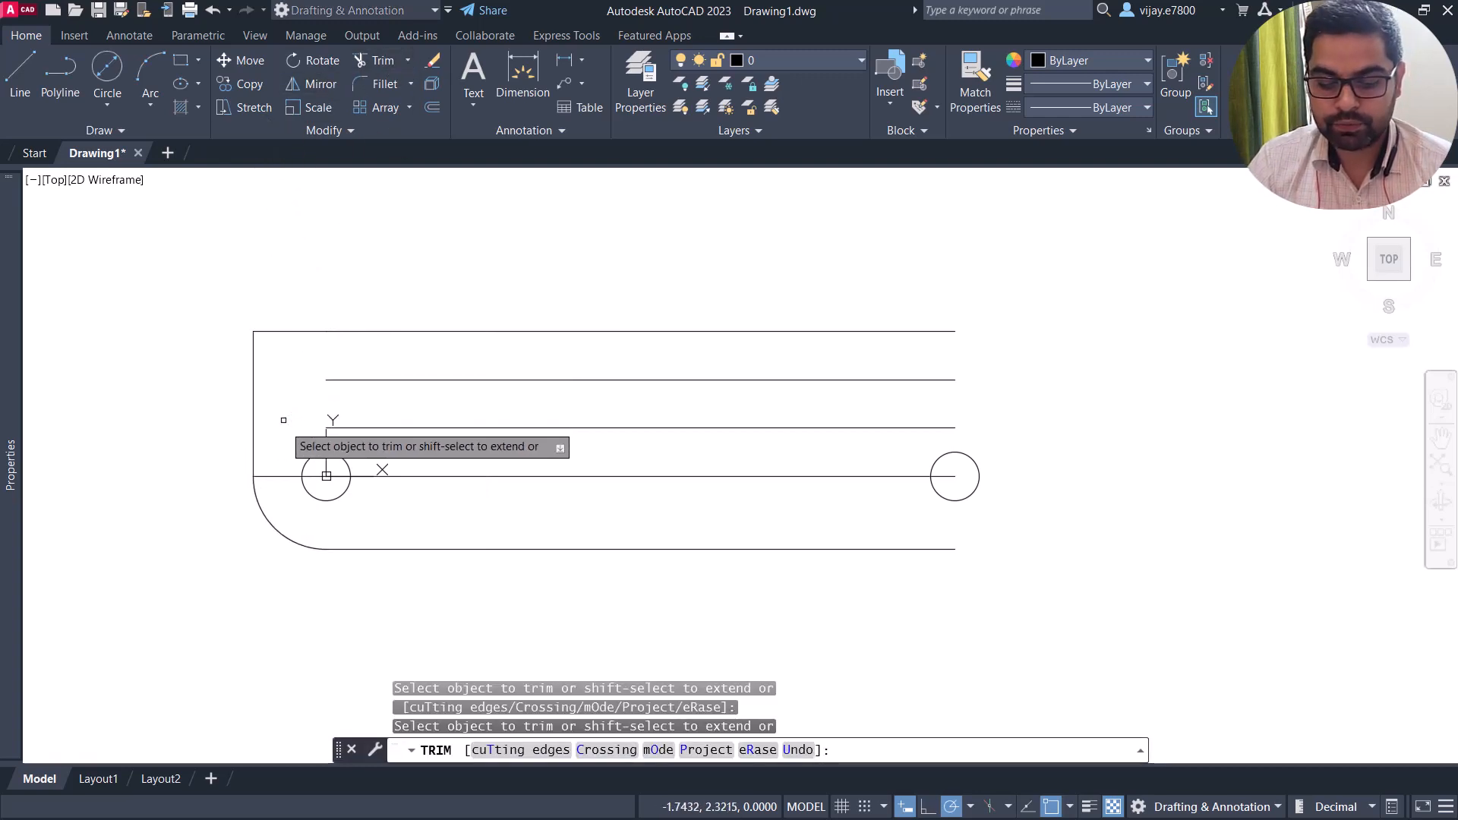
left_click(287, 476)
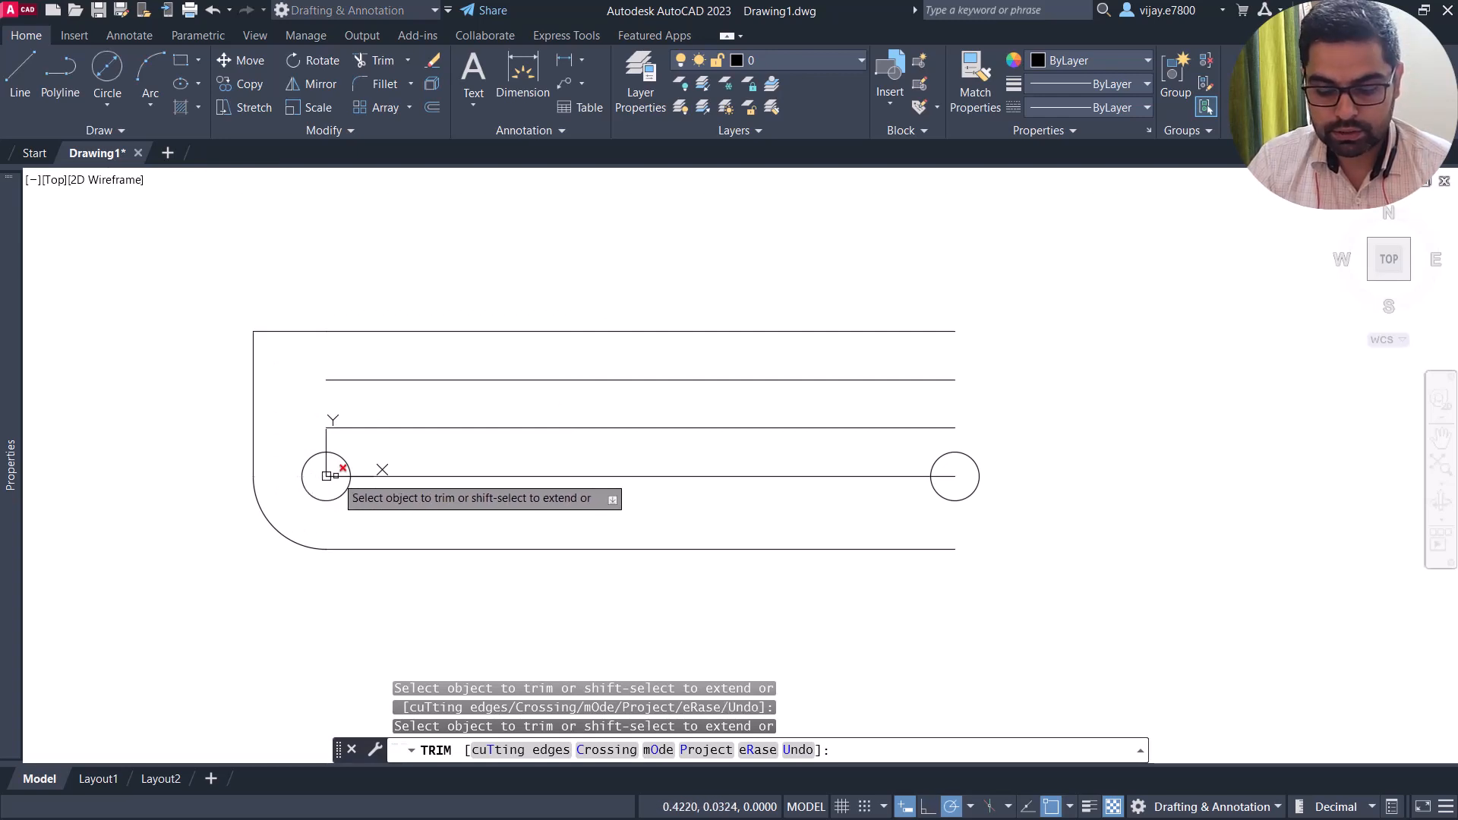
right_click(320, 427)
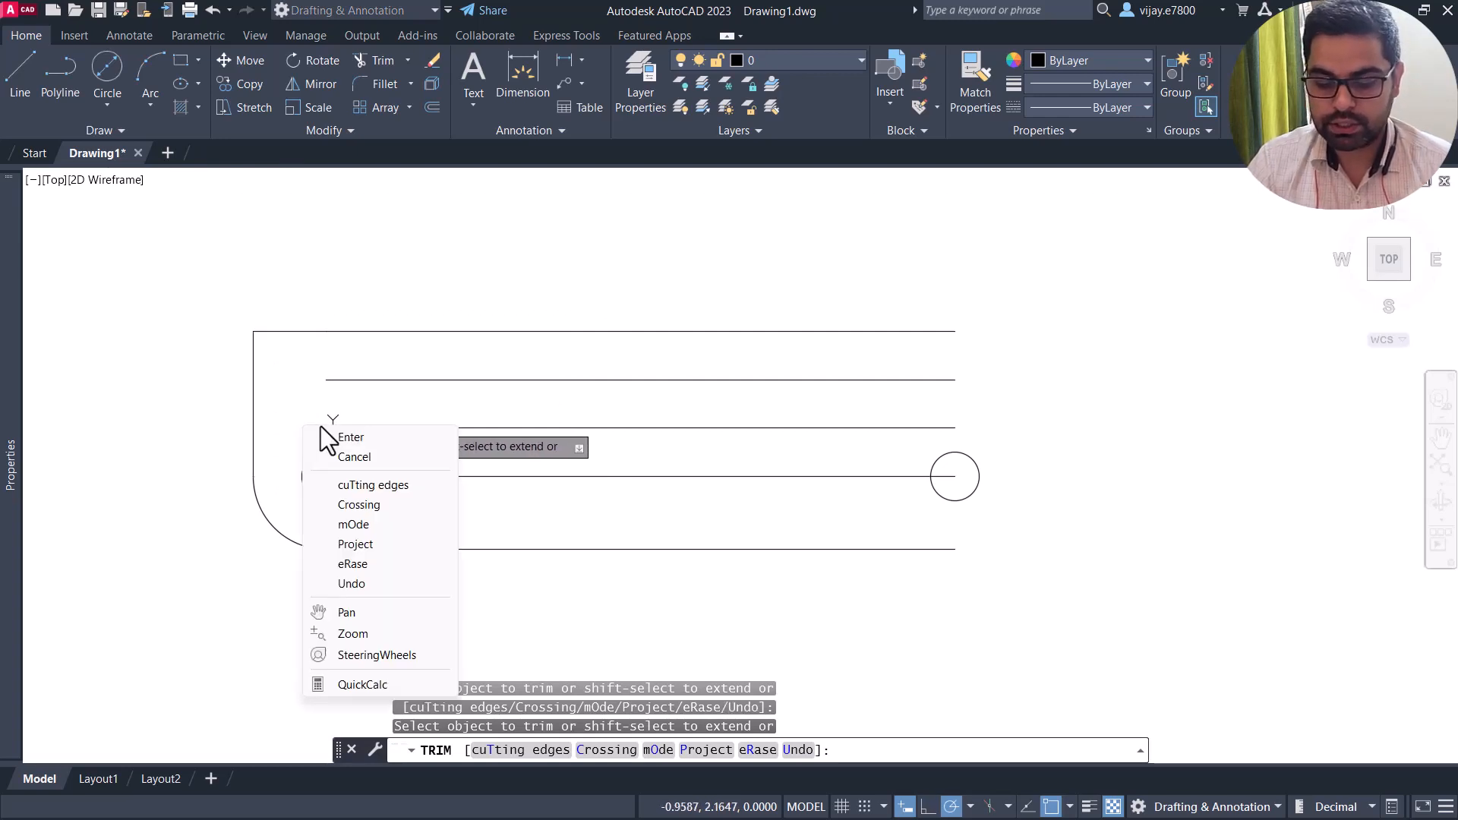
left_click(351, 437)
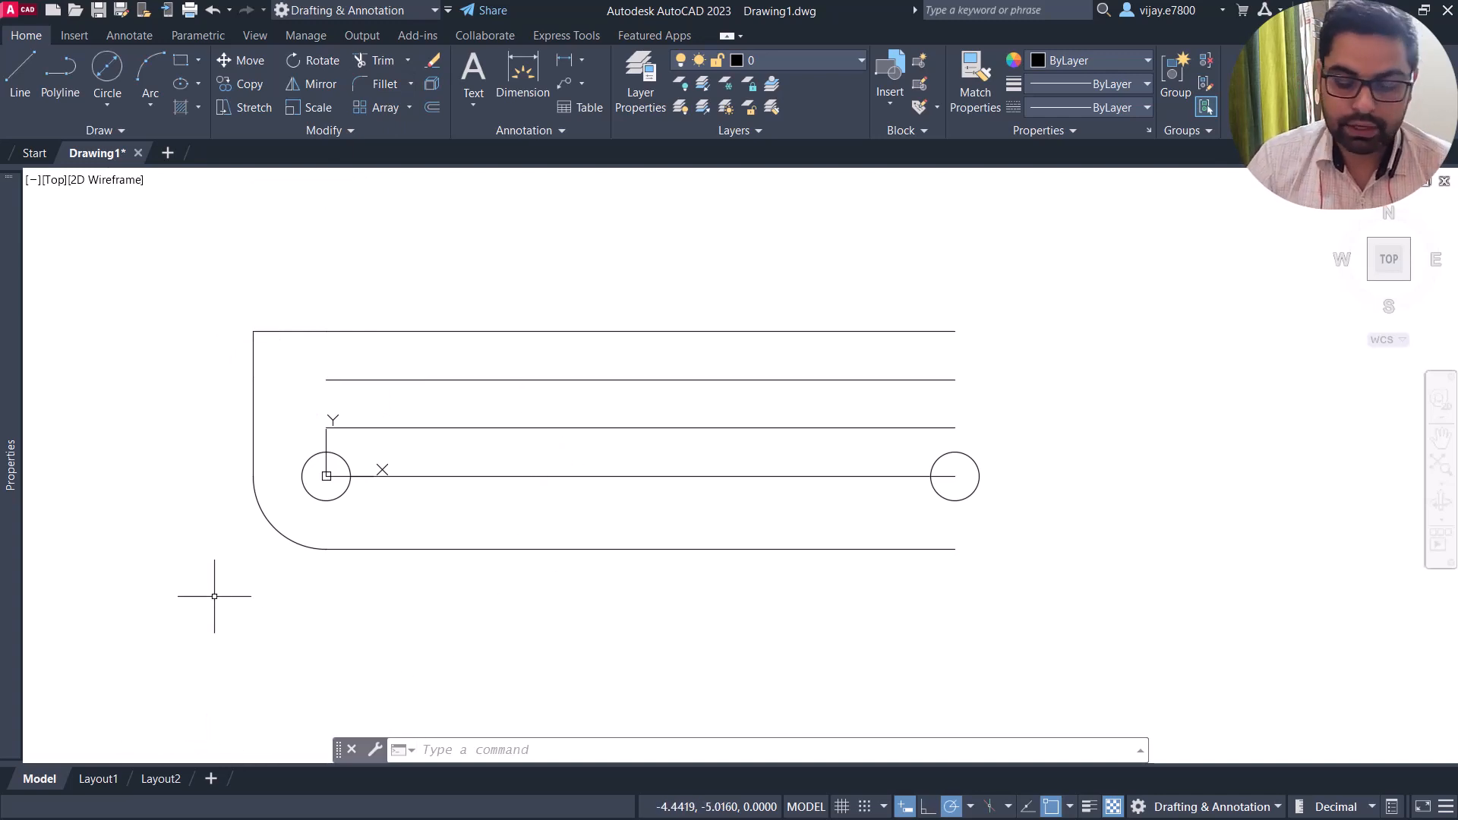
left_click(226, 293)
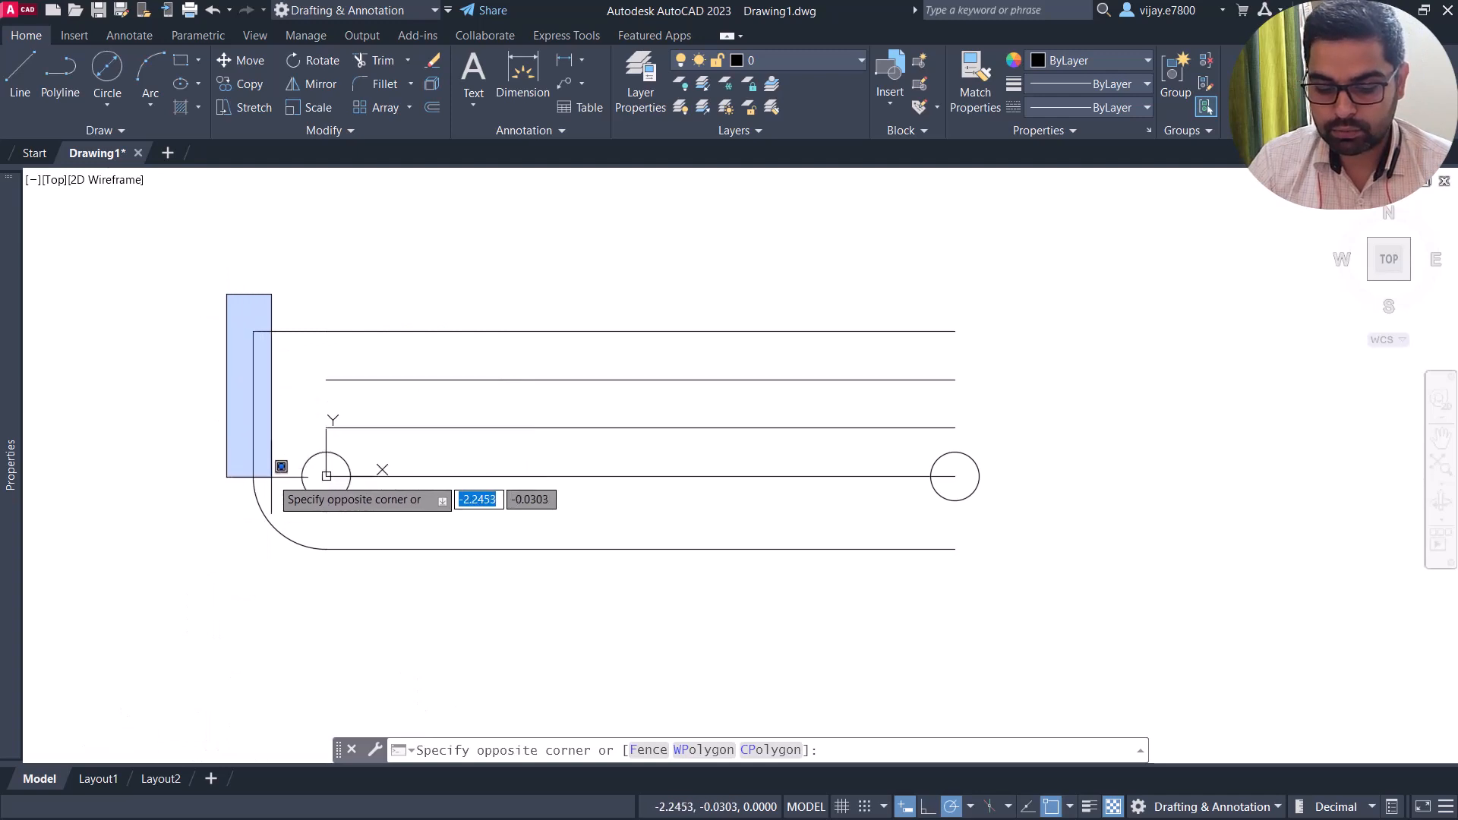
left_click(221, 441)
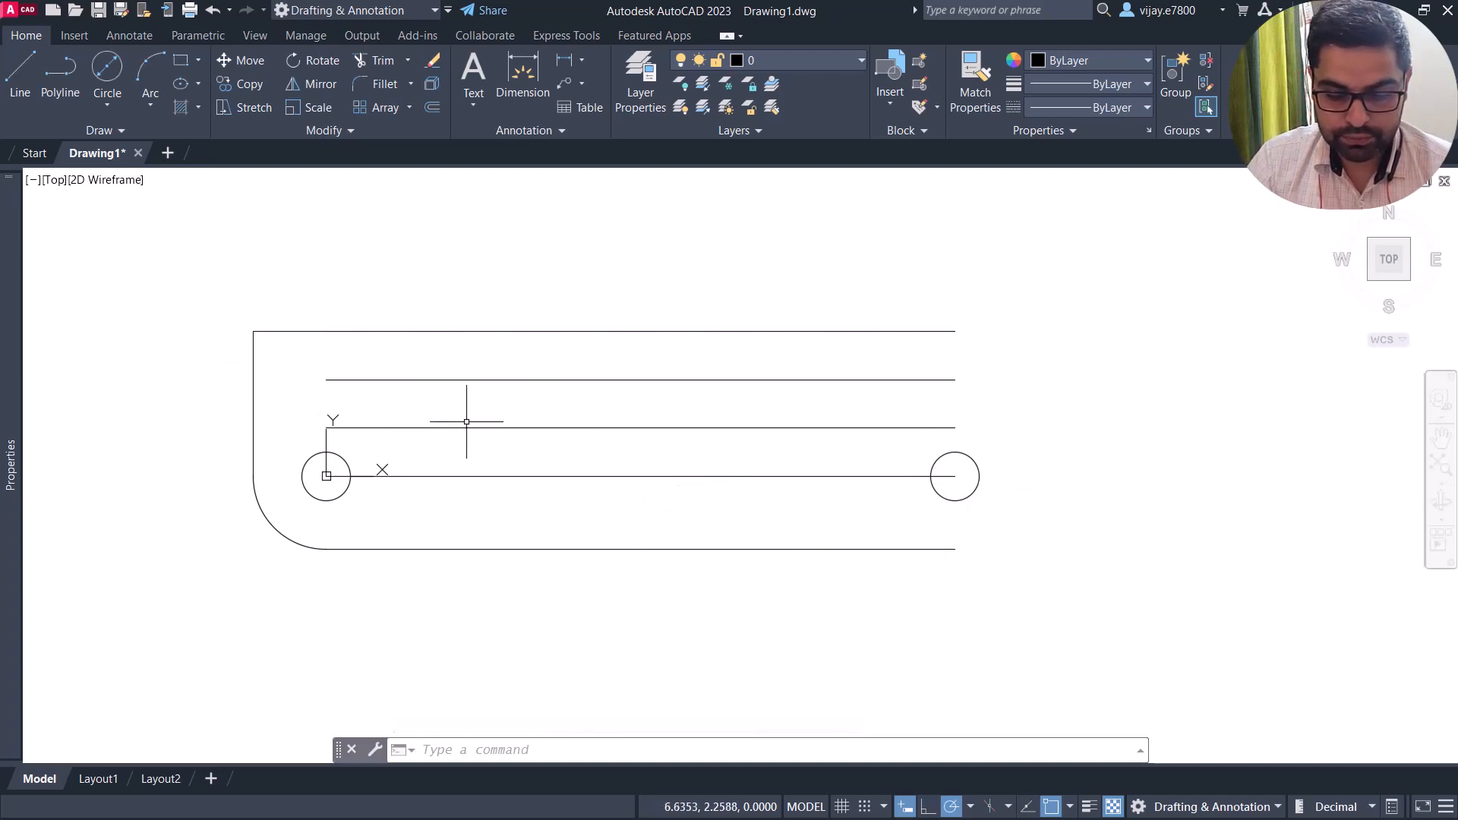
left_click(25, 69)
left_click(358, 59)
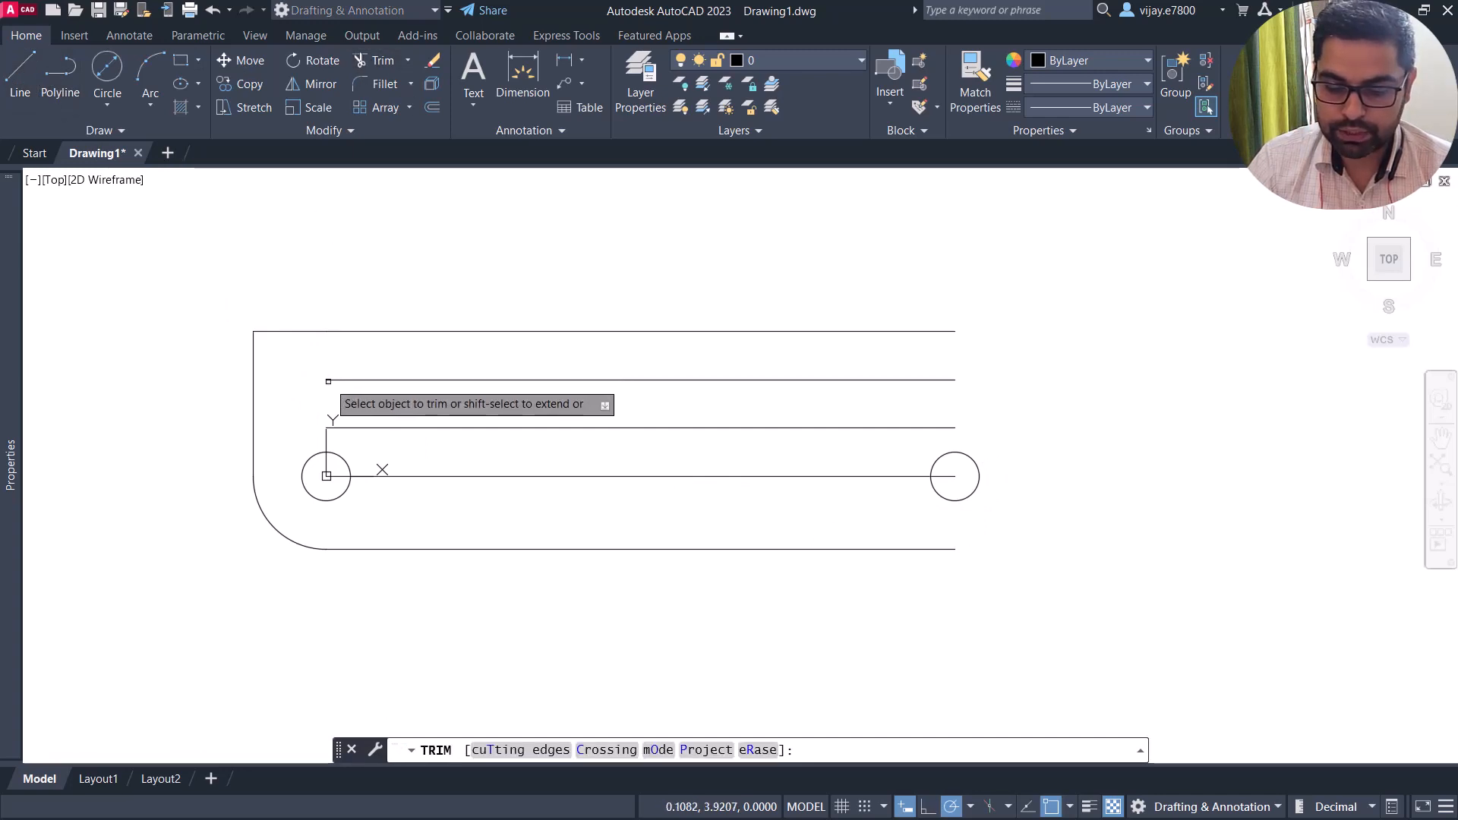
Extend the two lines between the top line and the centre line leftward to the vertical left edge.
left_click(406, 59)
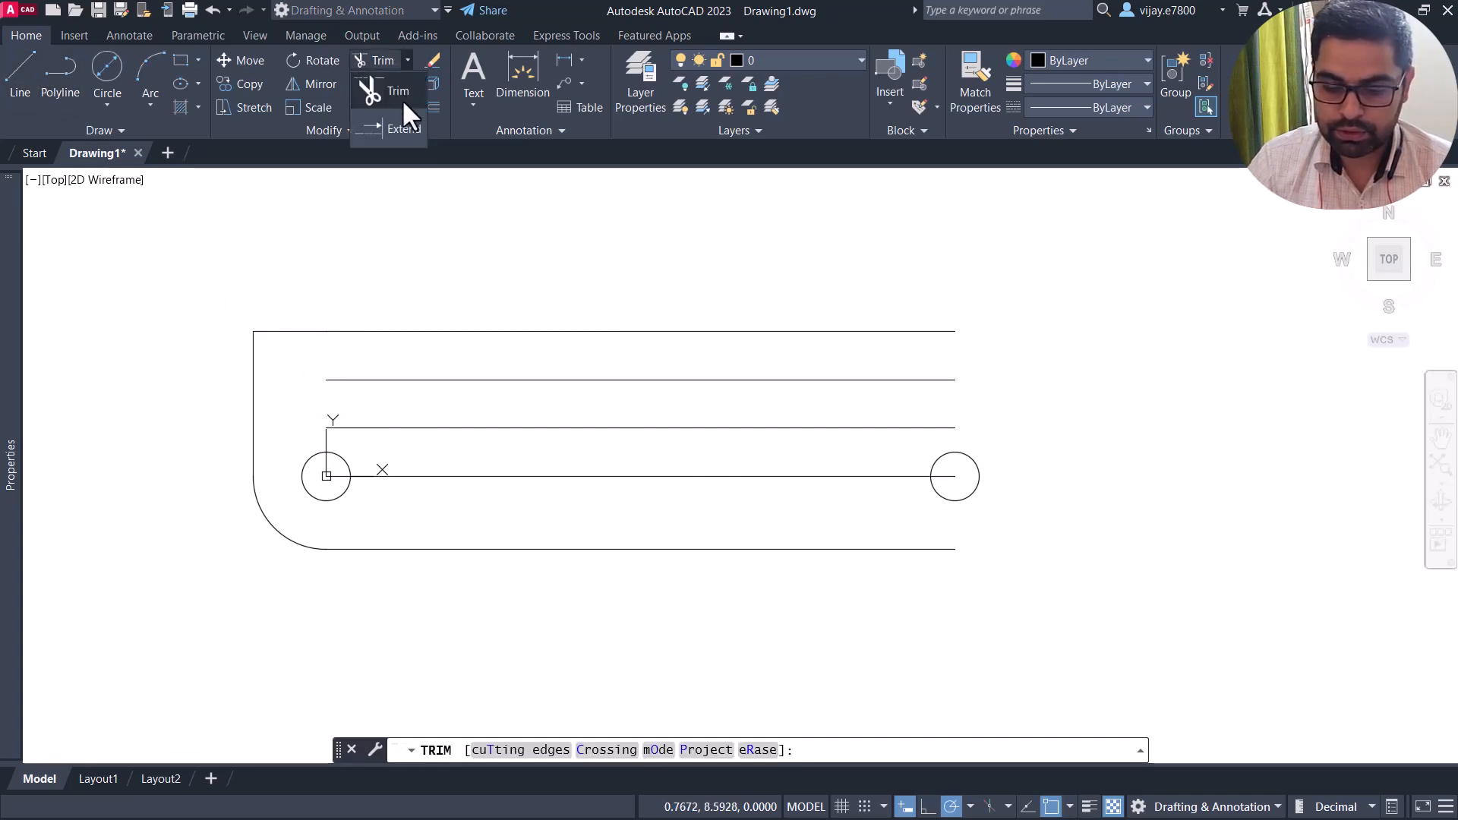
left_click(400, 129)
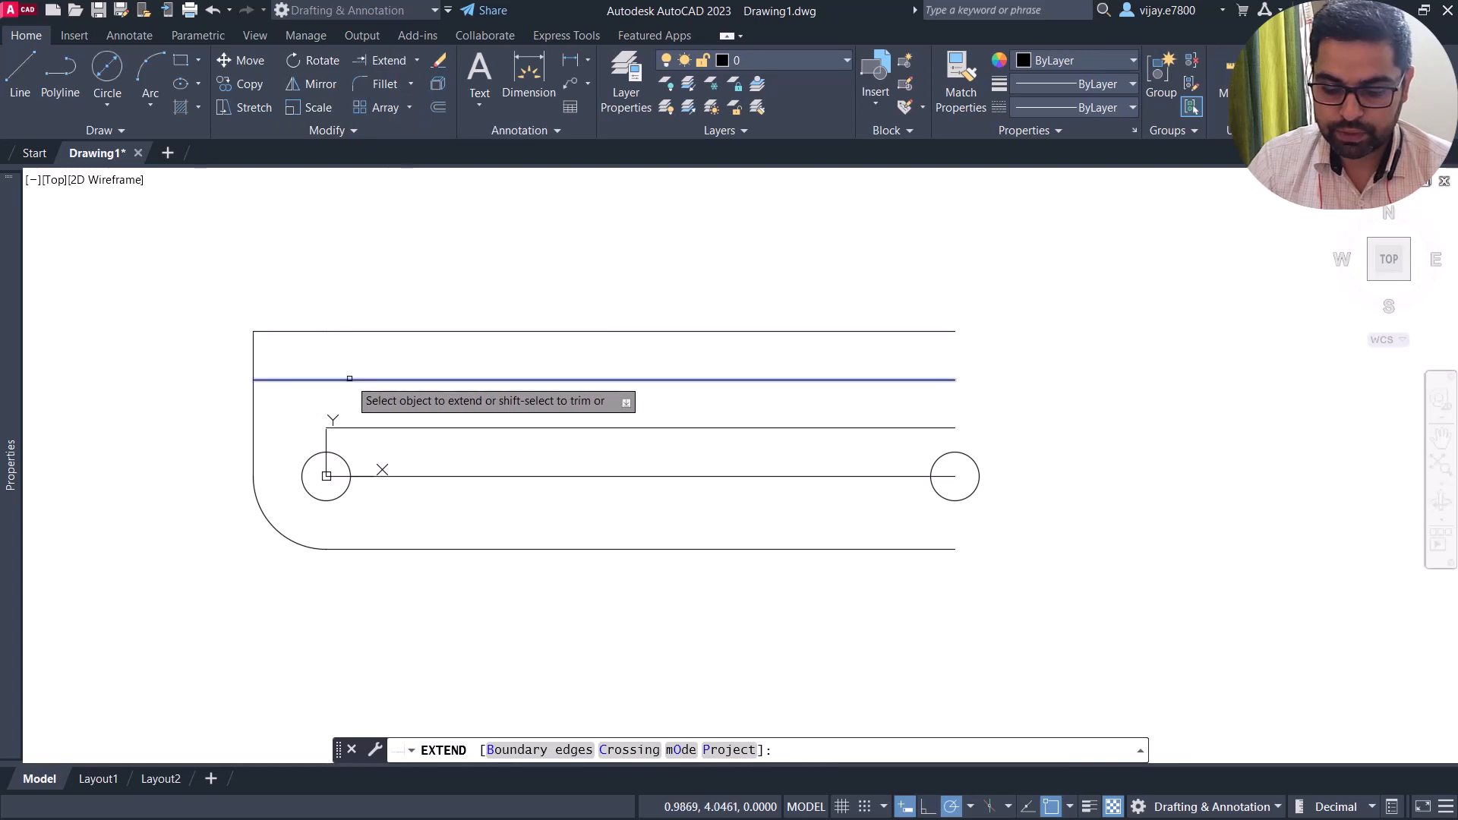
left_click(349, 379)
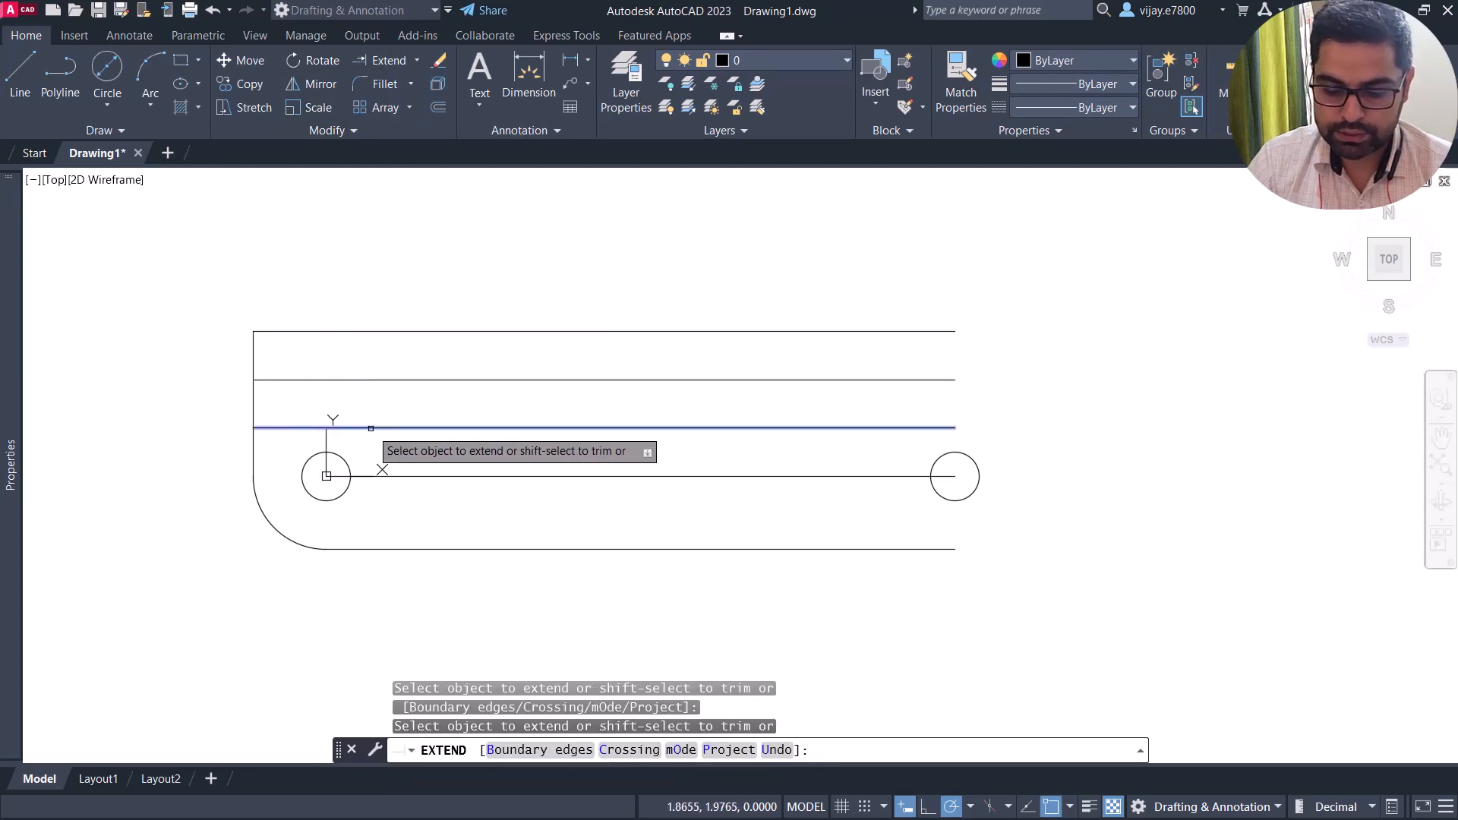
left_click(370, 427)
right_click(217, 291)
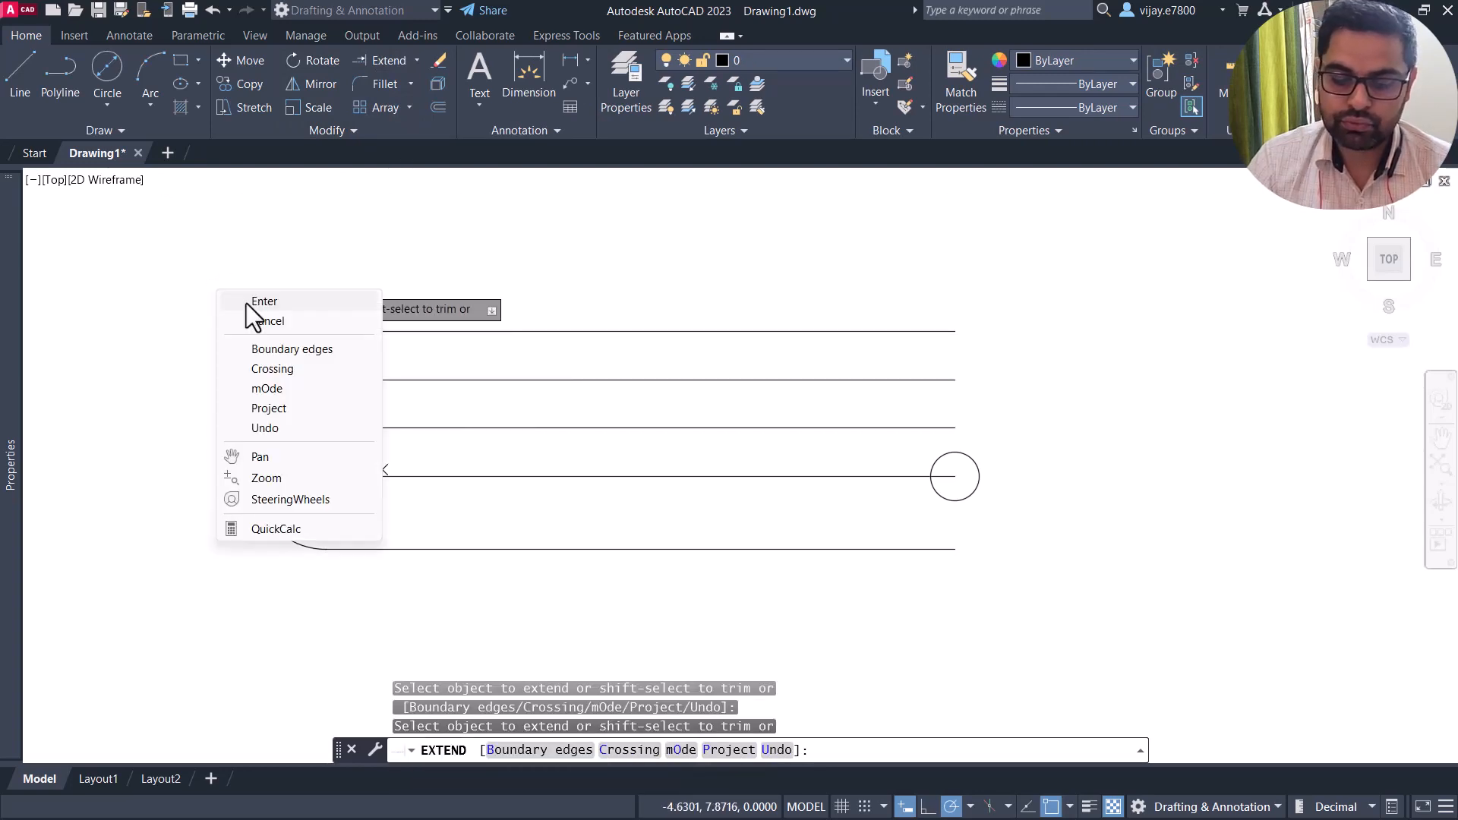
left_click(251, 302)
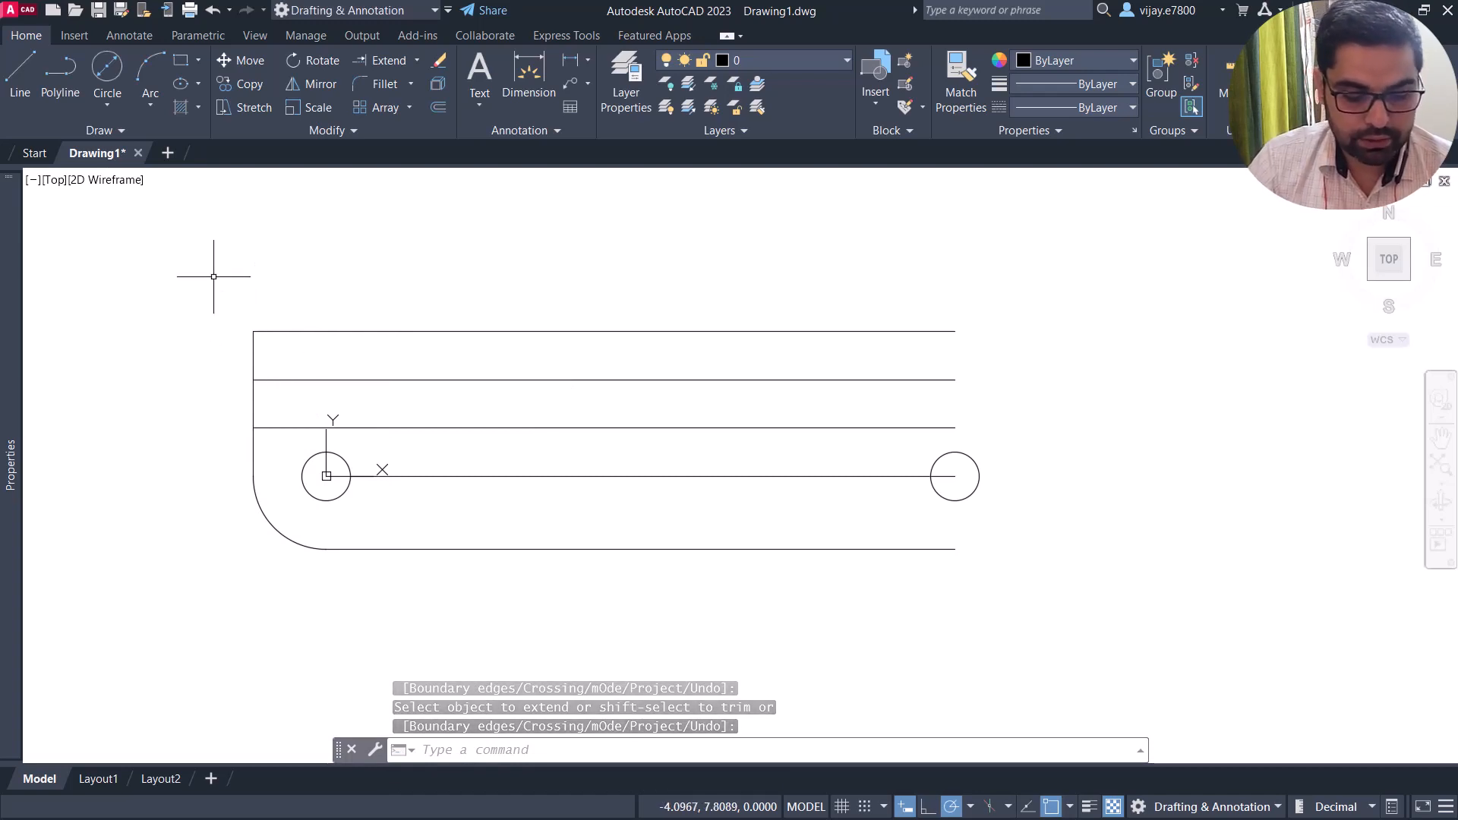
Draw a stepped line from the second line's left end: 2 right, down to the next line, 3 right, down to the centre line.
left_click(23, 80)
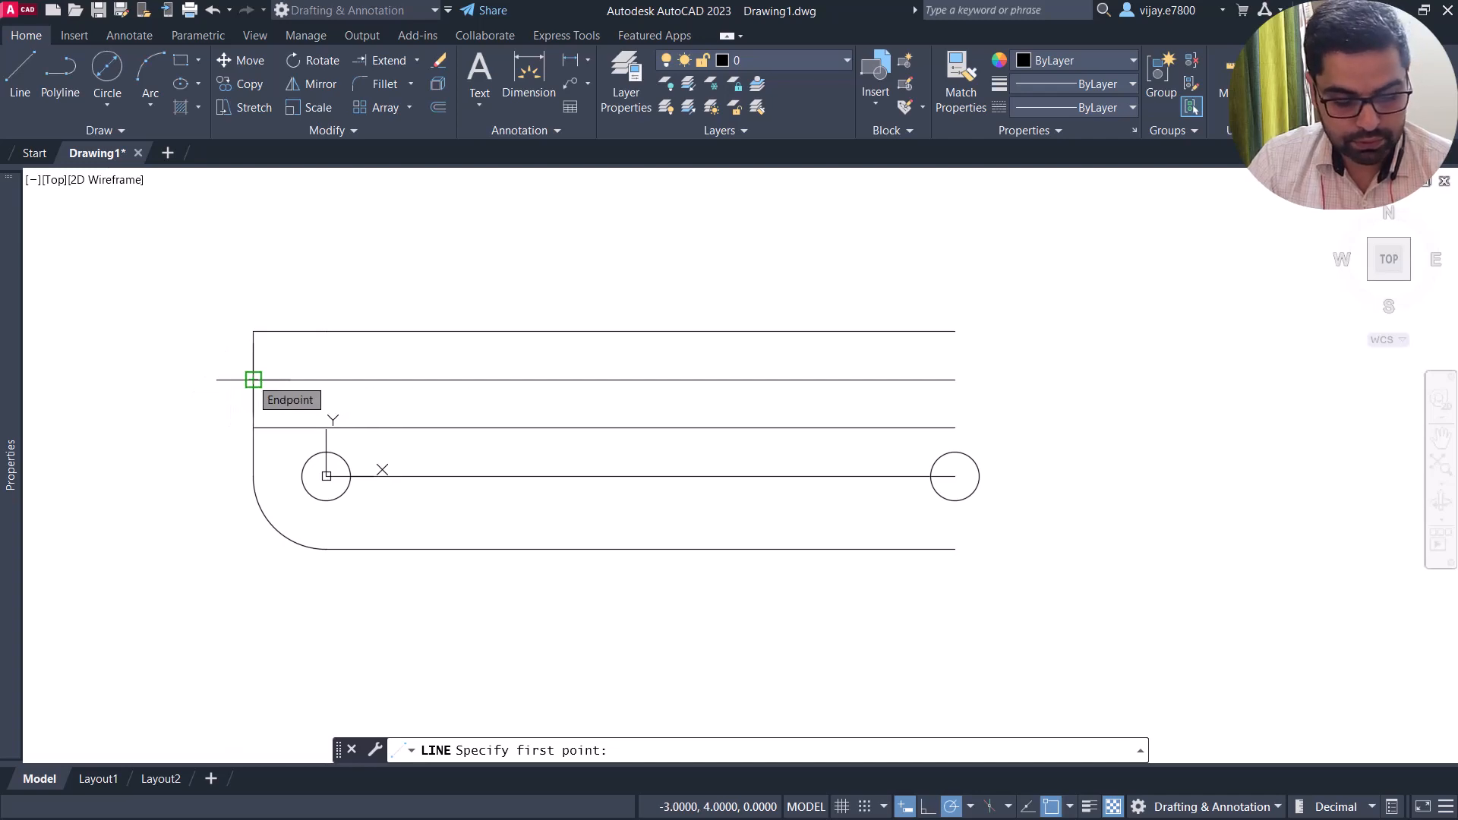
left_click(253, 379)
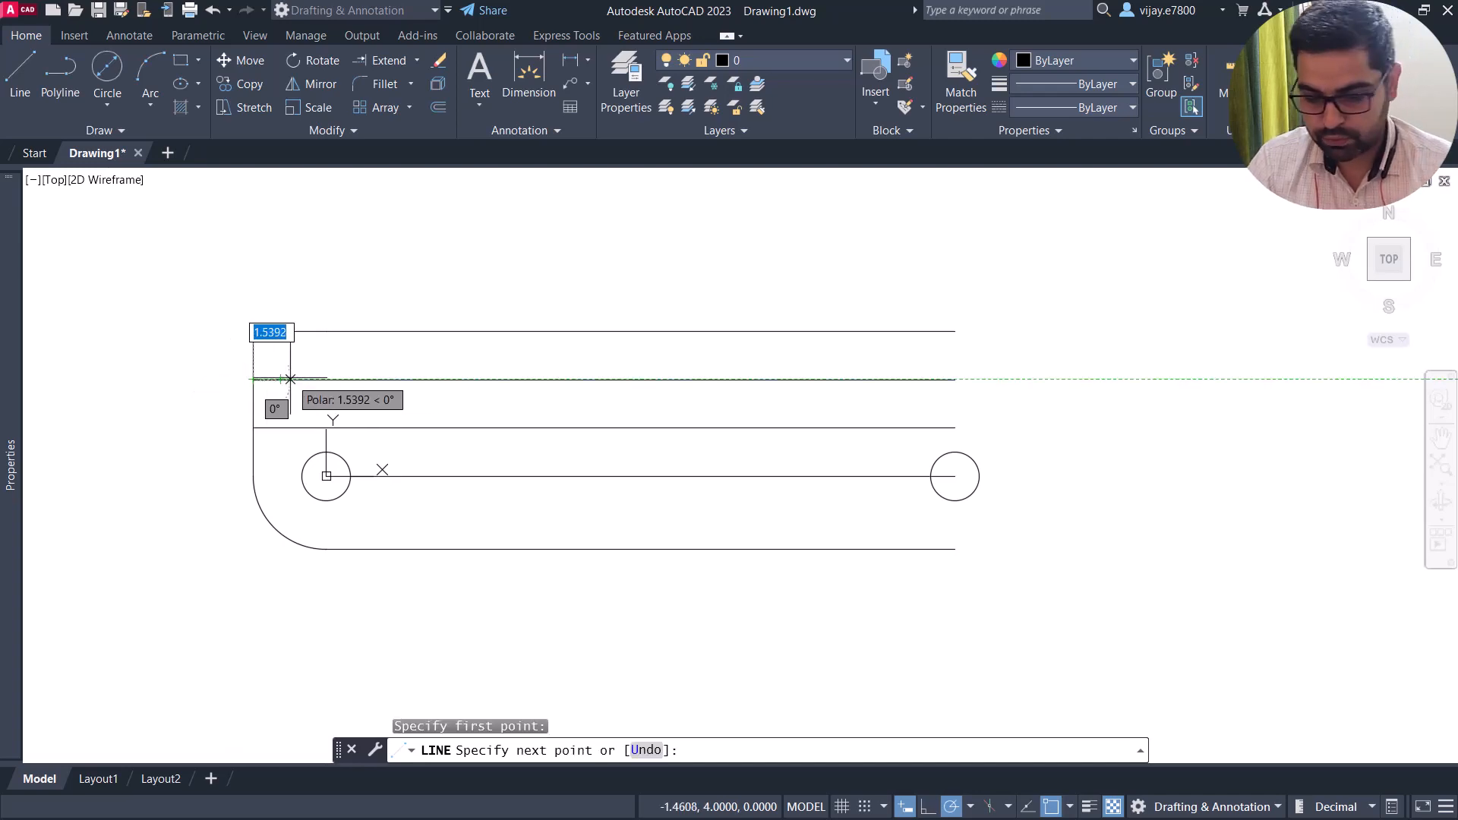
type("2")
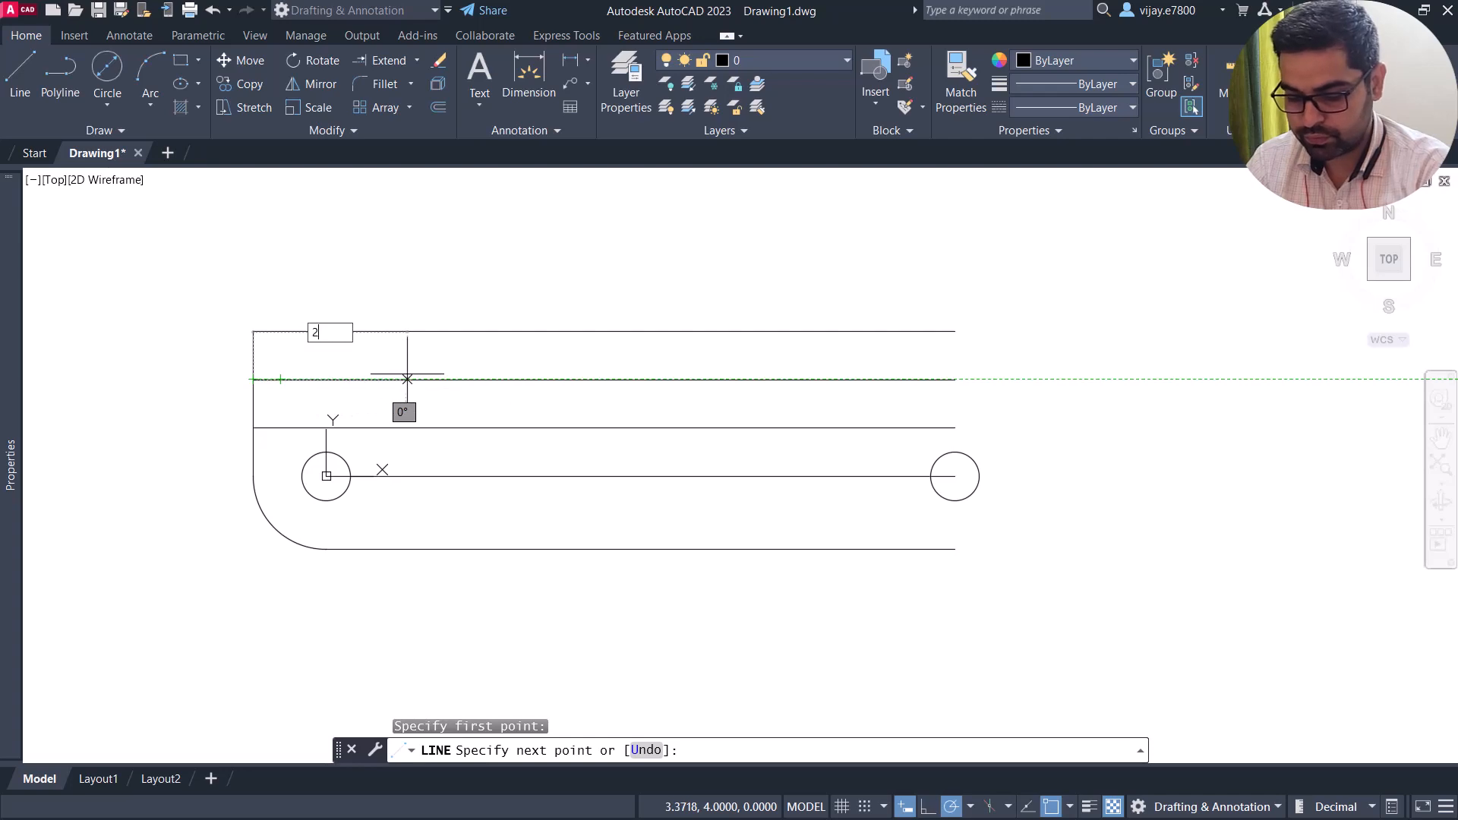
key("Return")
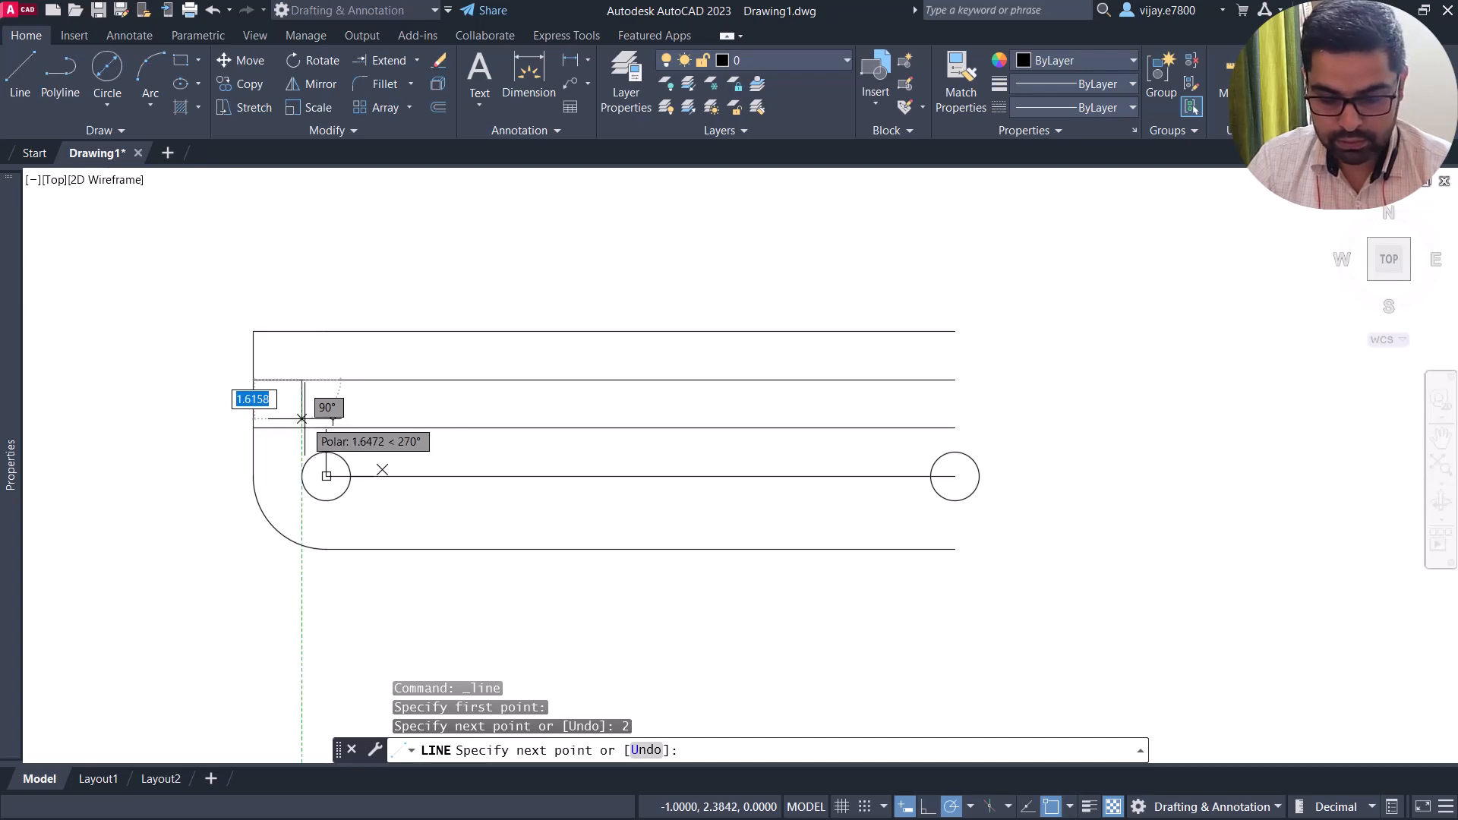
left_click(301, 428)
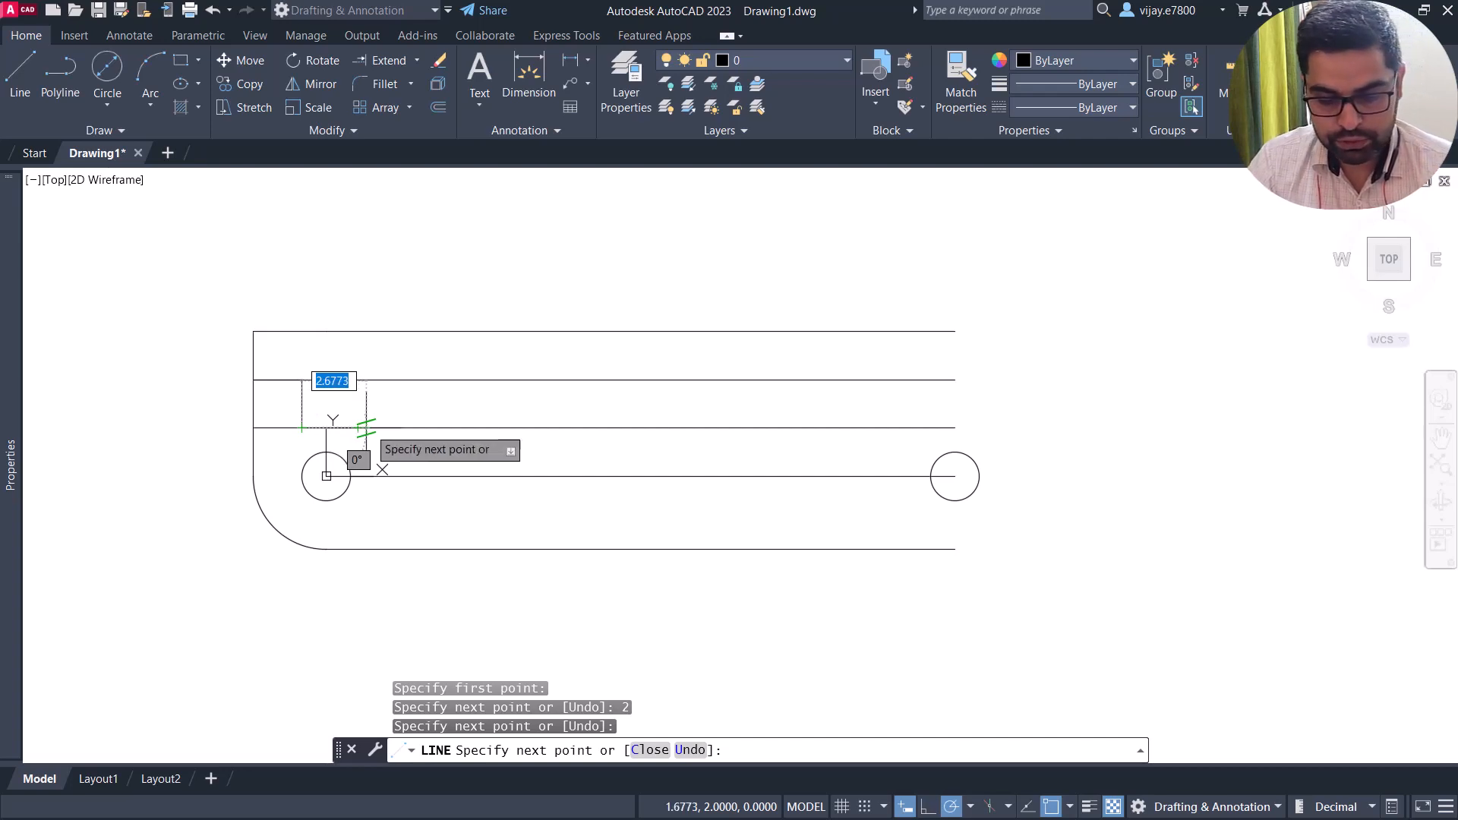
type("3")
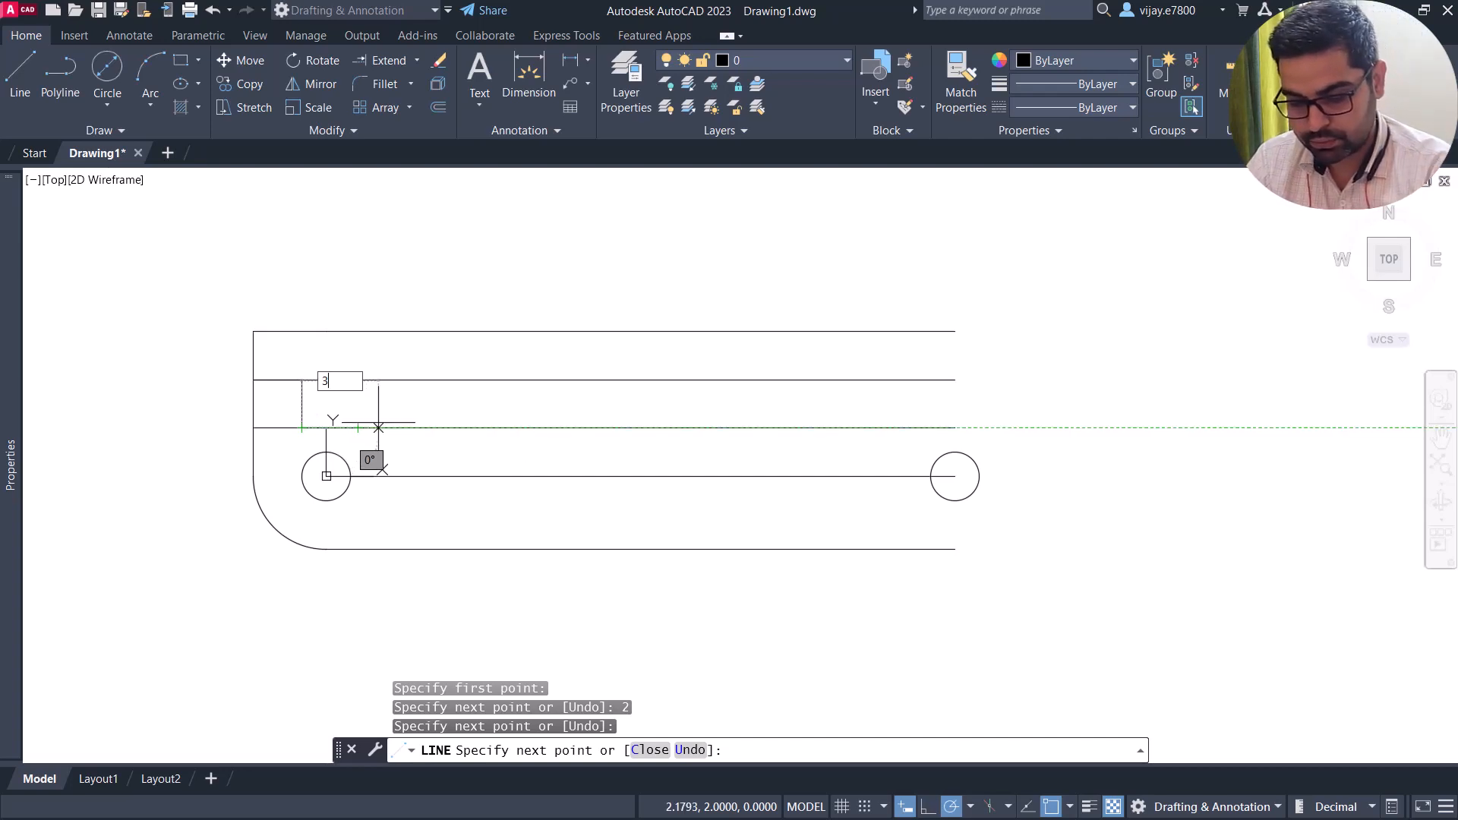
key("Return")
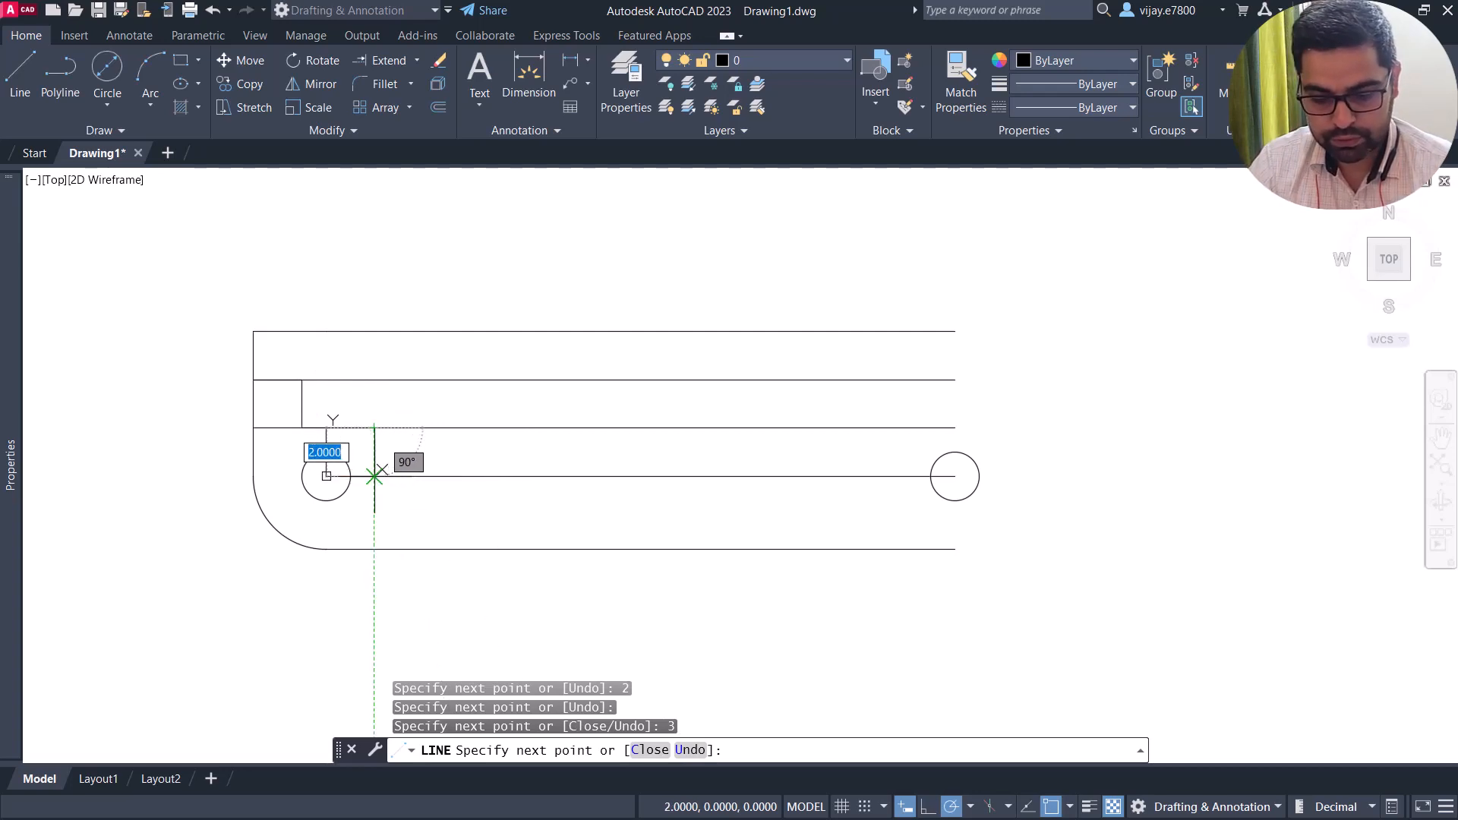
left_click(374, 476)
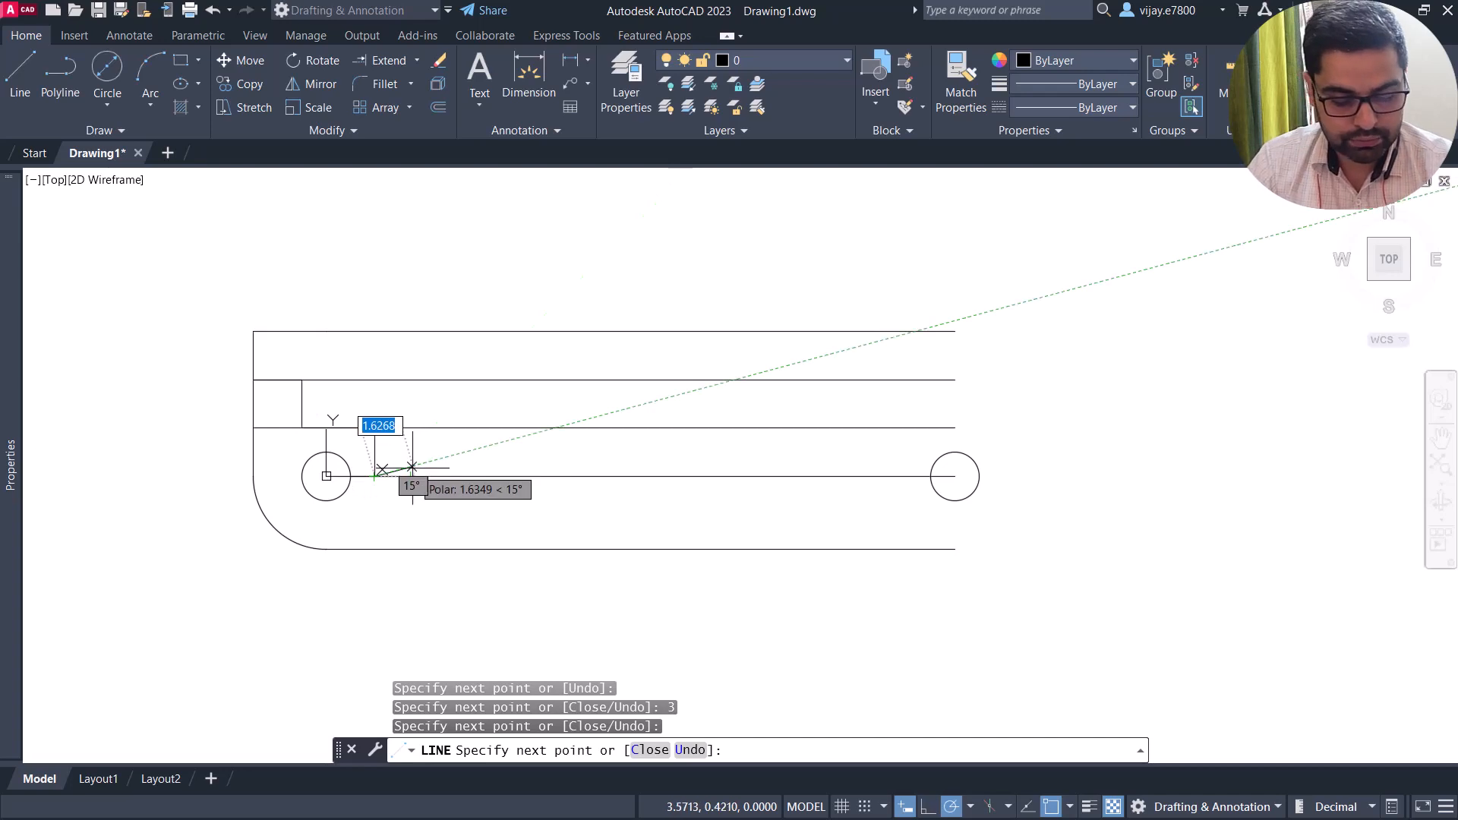
key("Escape")
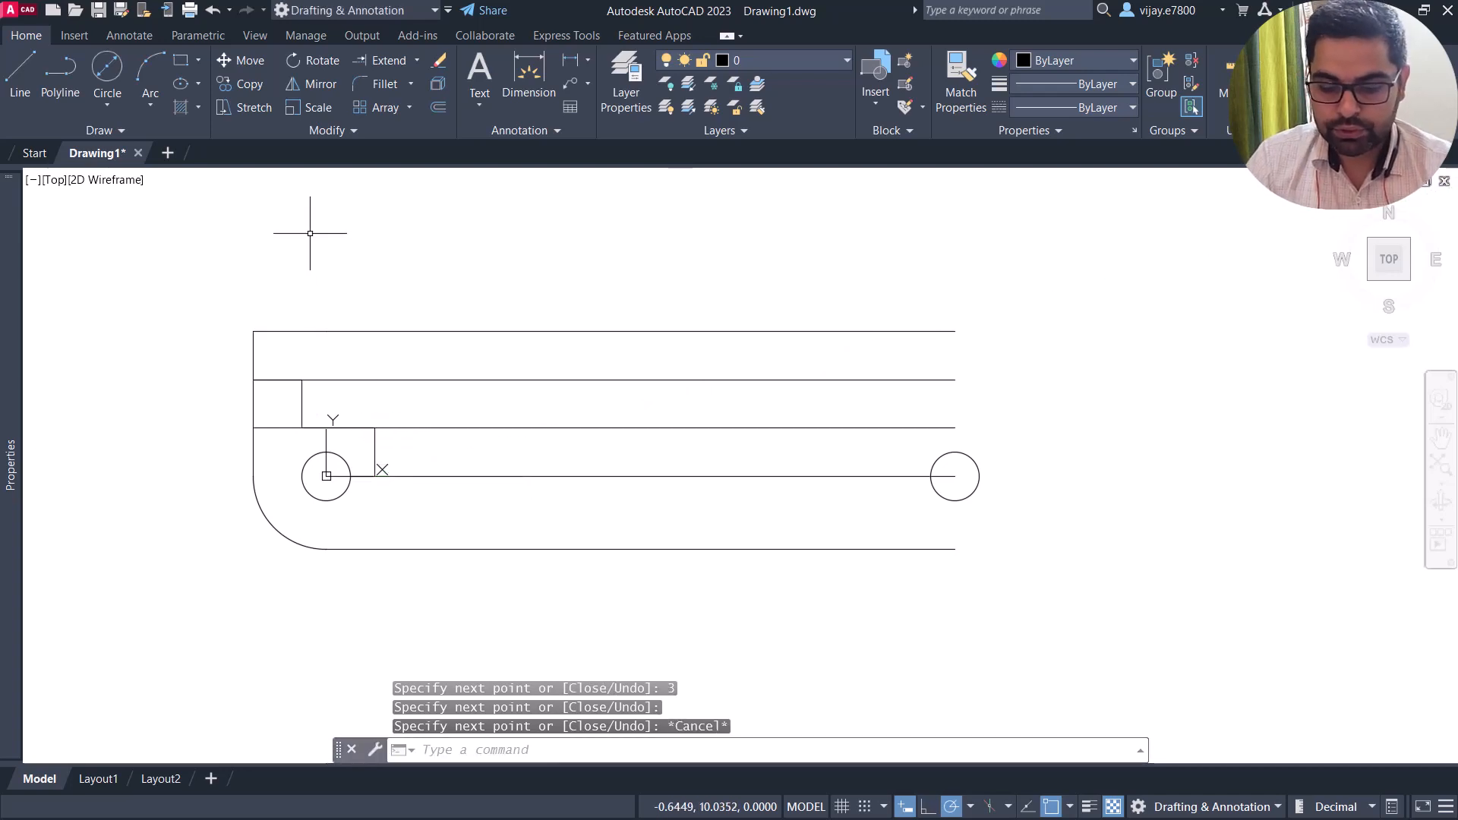
Offset the horizontal centre line between the circles 1 unit downward.
left_click(438, 107)
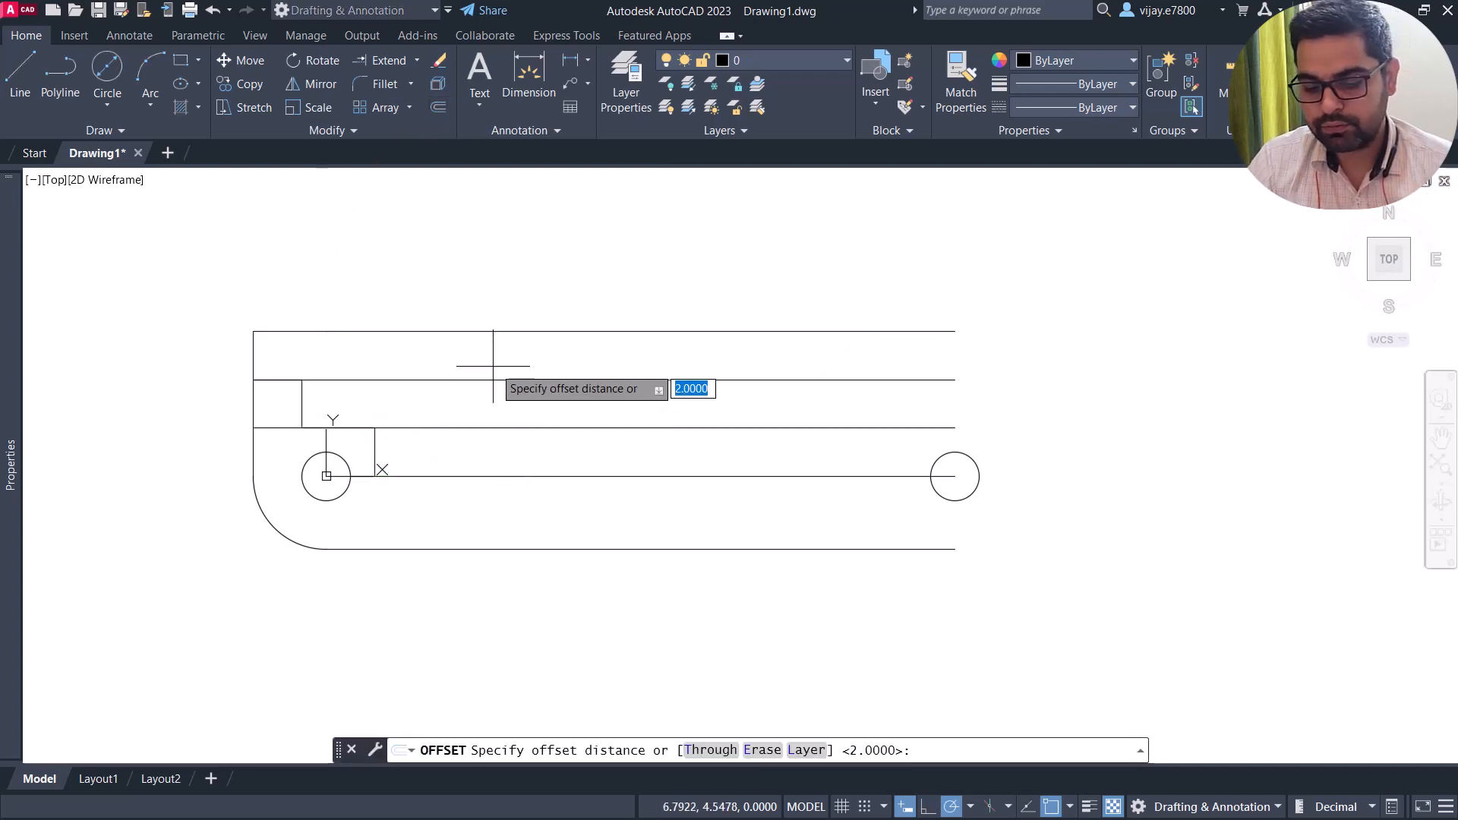
type("1")
key("Return")
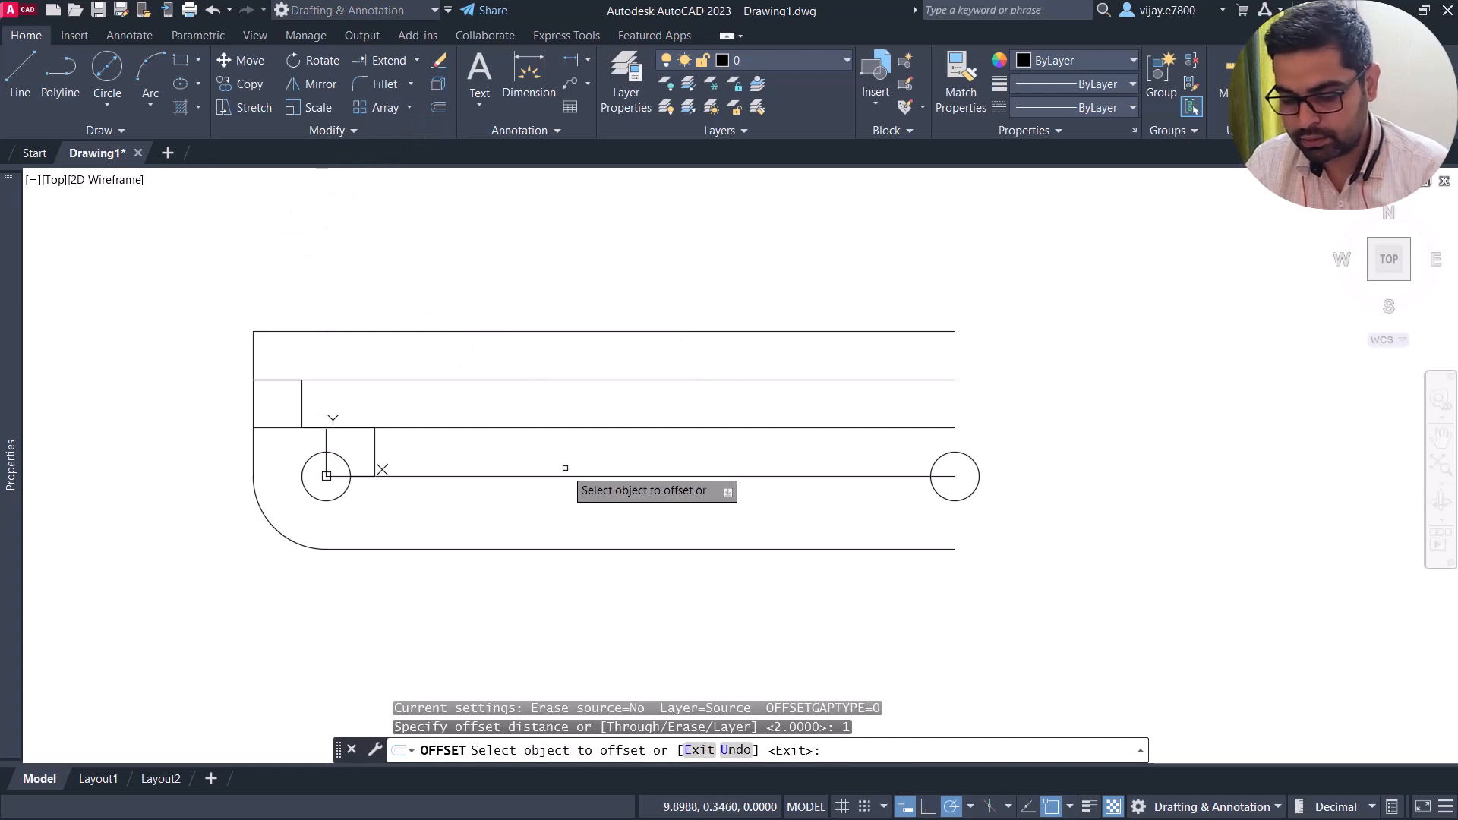
left_click(563, 476)
left_click(563, 496)
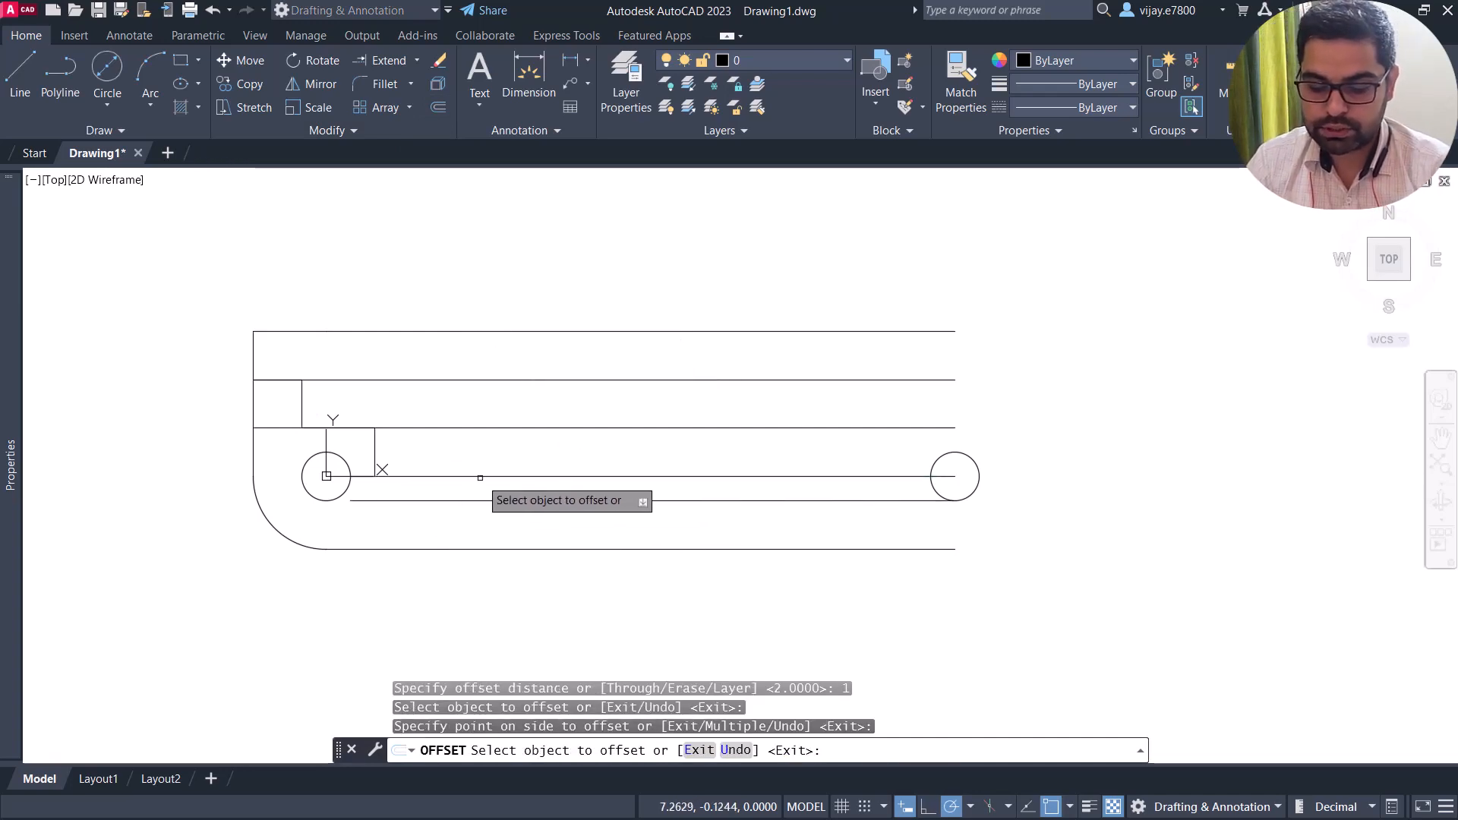
key("Escape")
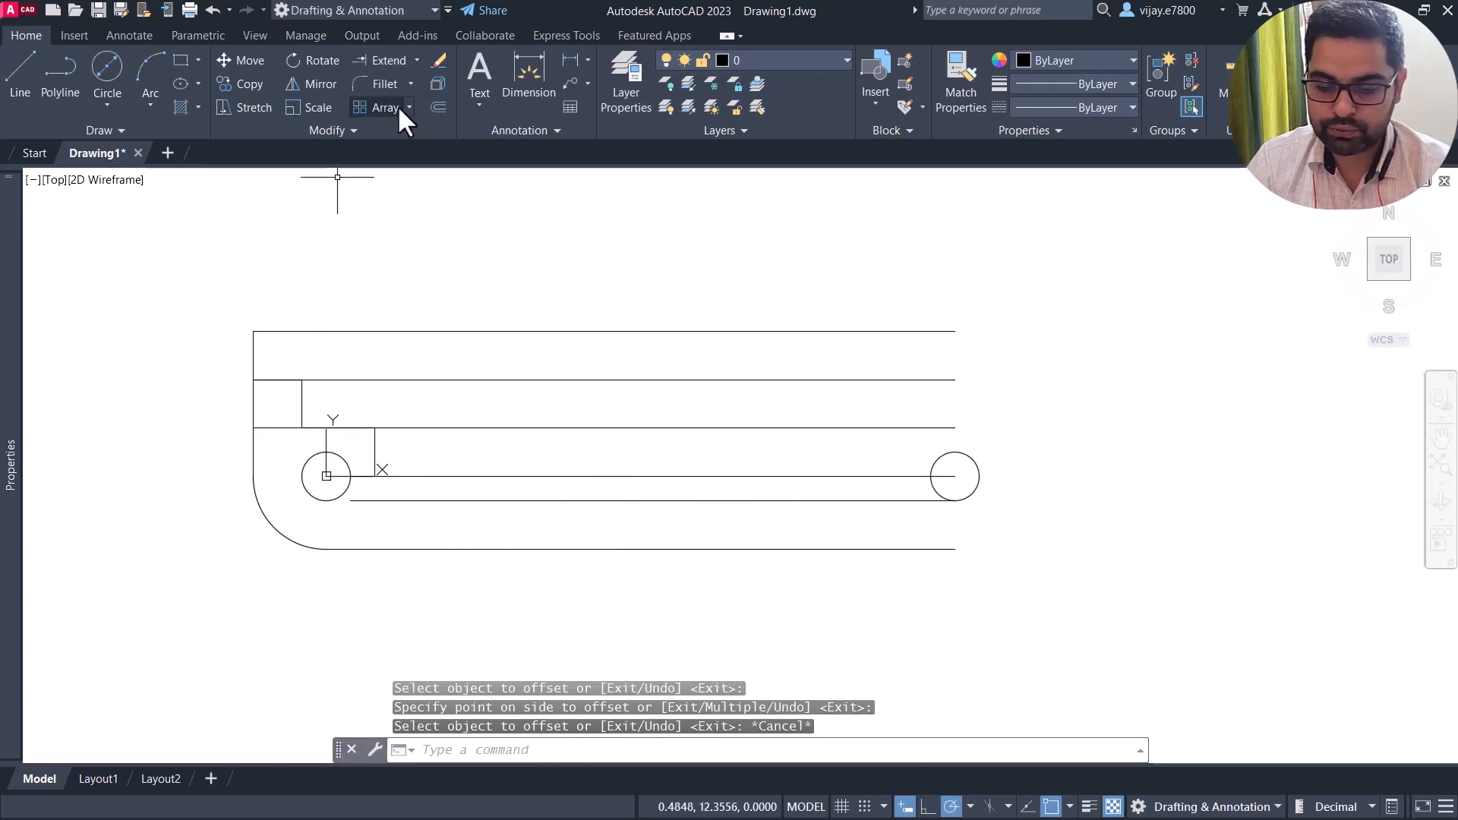
Trim away the horizontal line pieces to the left of the stepped line, including the centre line's start at the small circle.
left_click(417, 60)
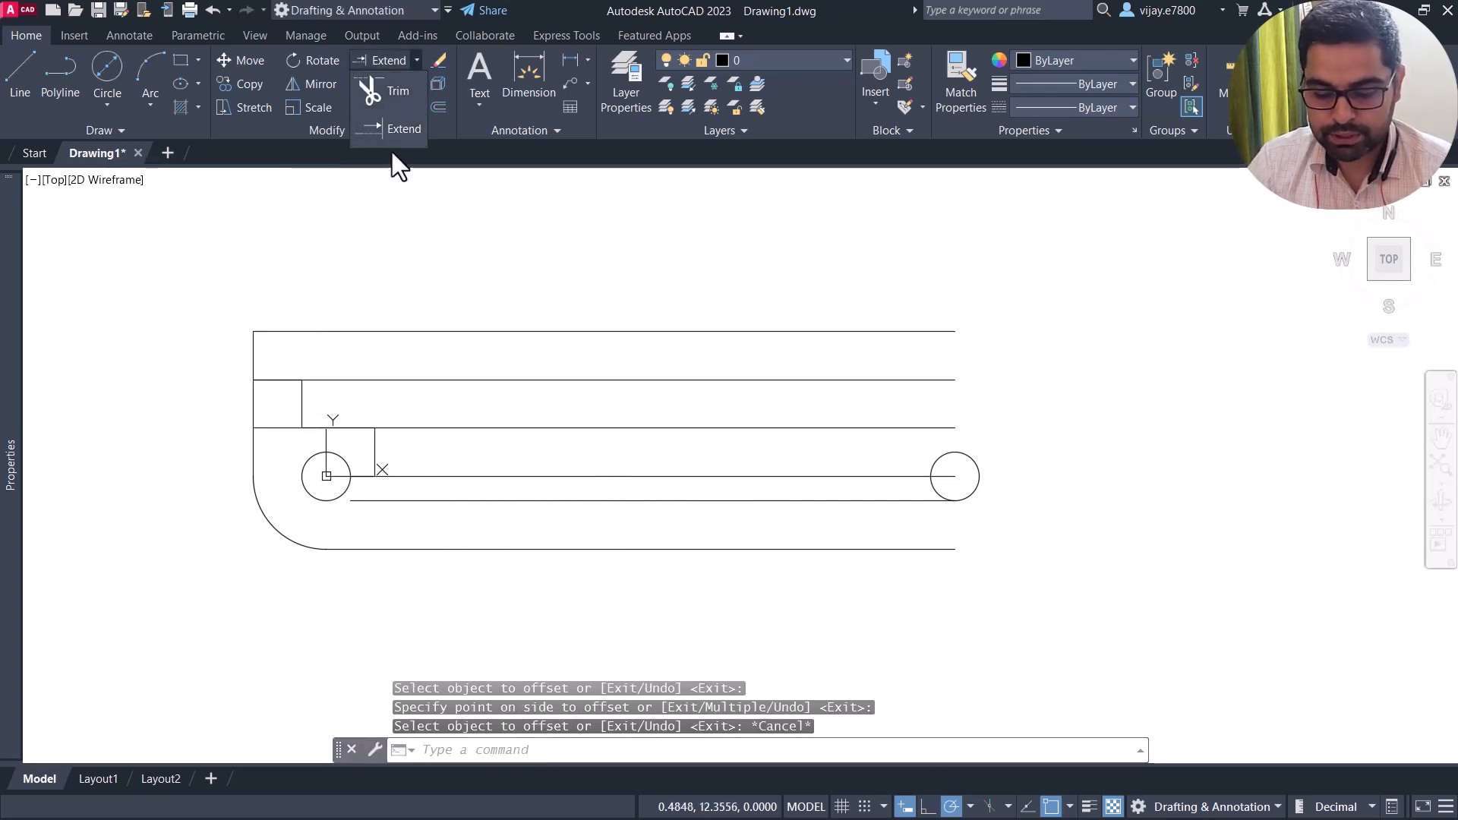
left_click(384, 94)
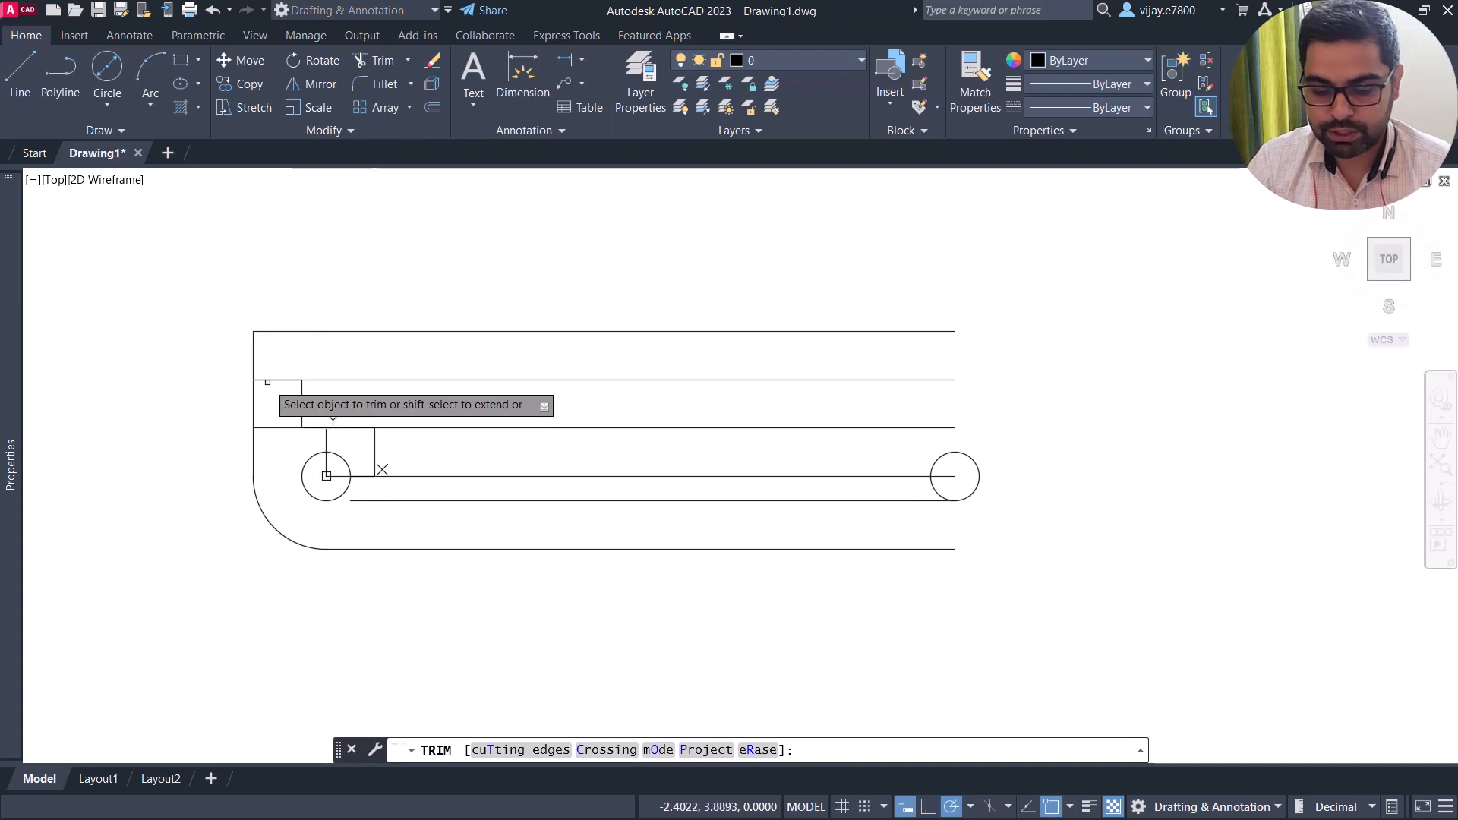
mouse_move(280, 363)
left_mouse_down()
mouse_move(277, 446)
mouse_move(337, 439)
mouse_move(368, 471)
mouse_move(365, 493)
left_mouse_up()
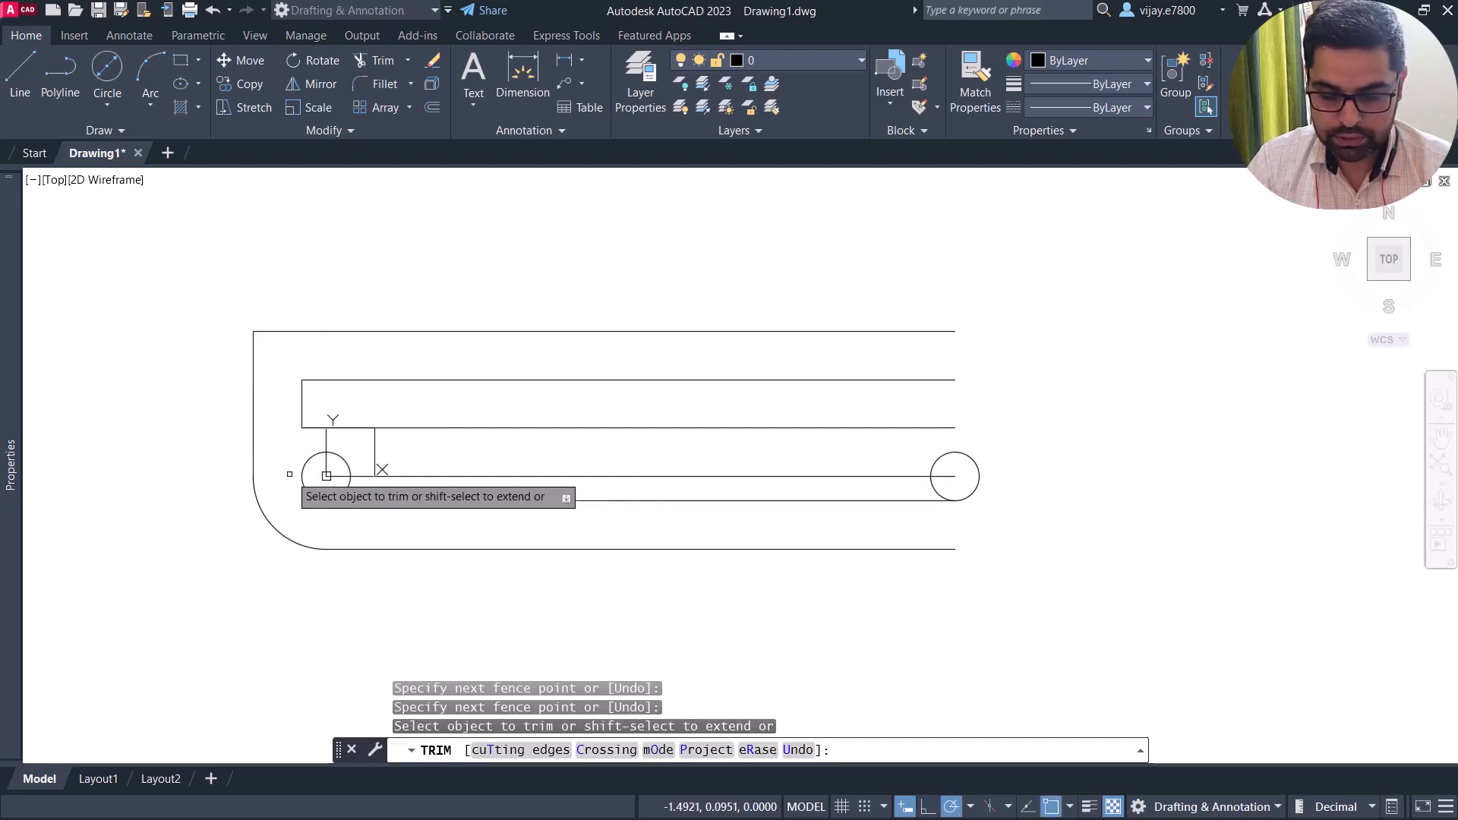
Fillet the upper and lower left corners of the inner slot with a radius of 1.
scroll(327, 475, "up", 4)
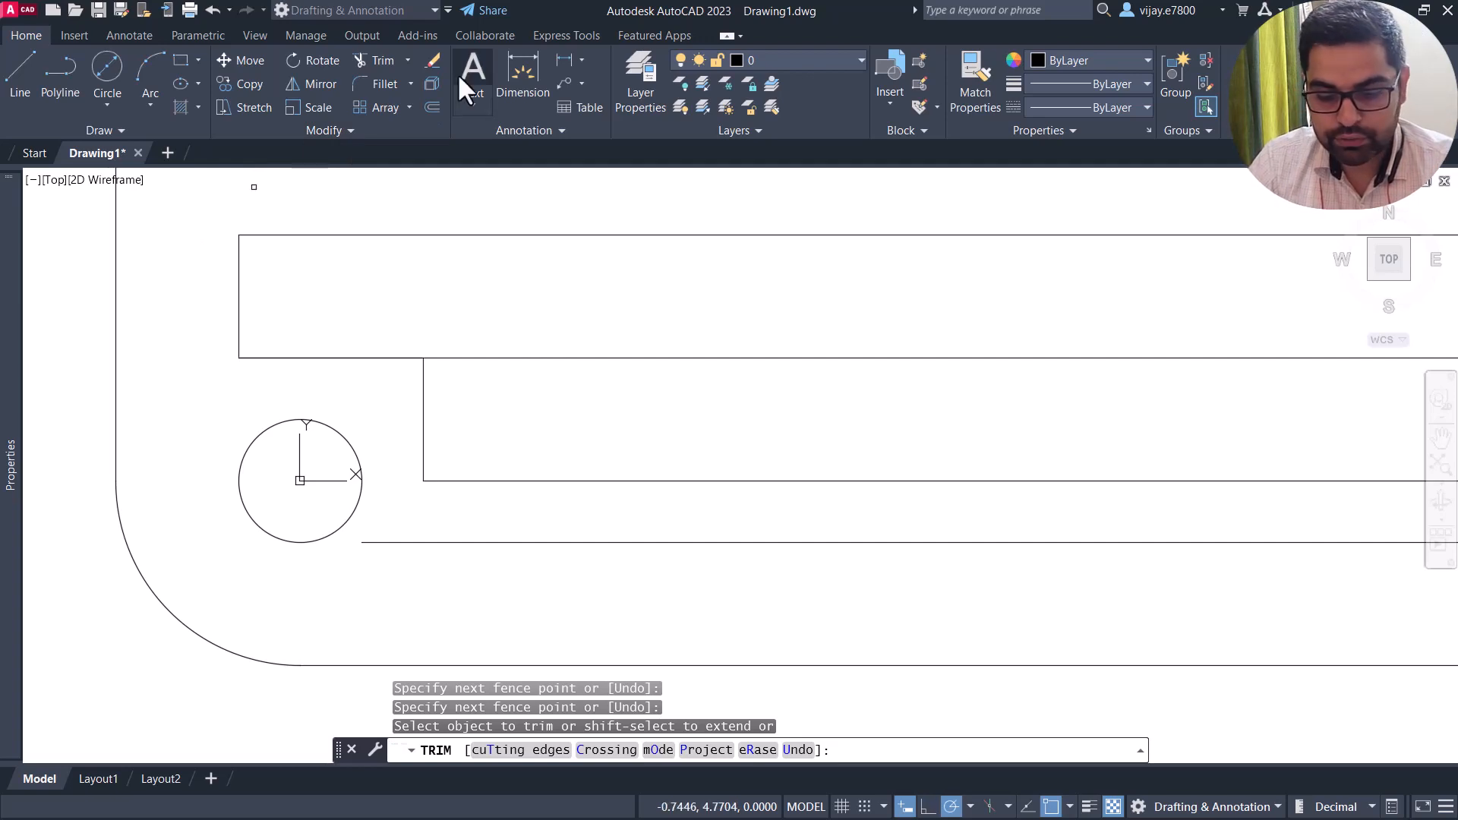
left_click(383, 85)
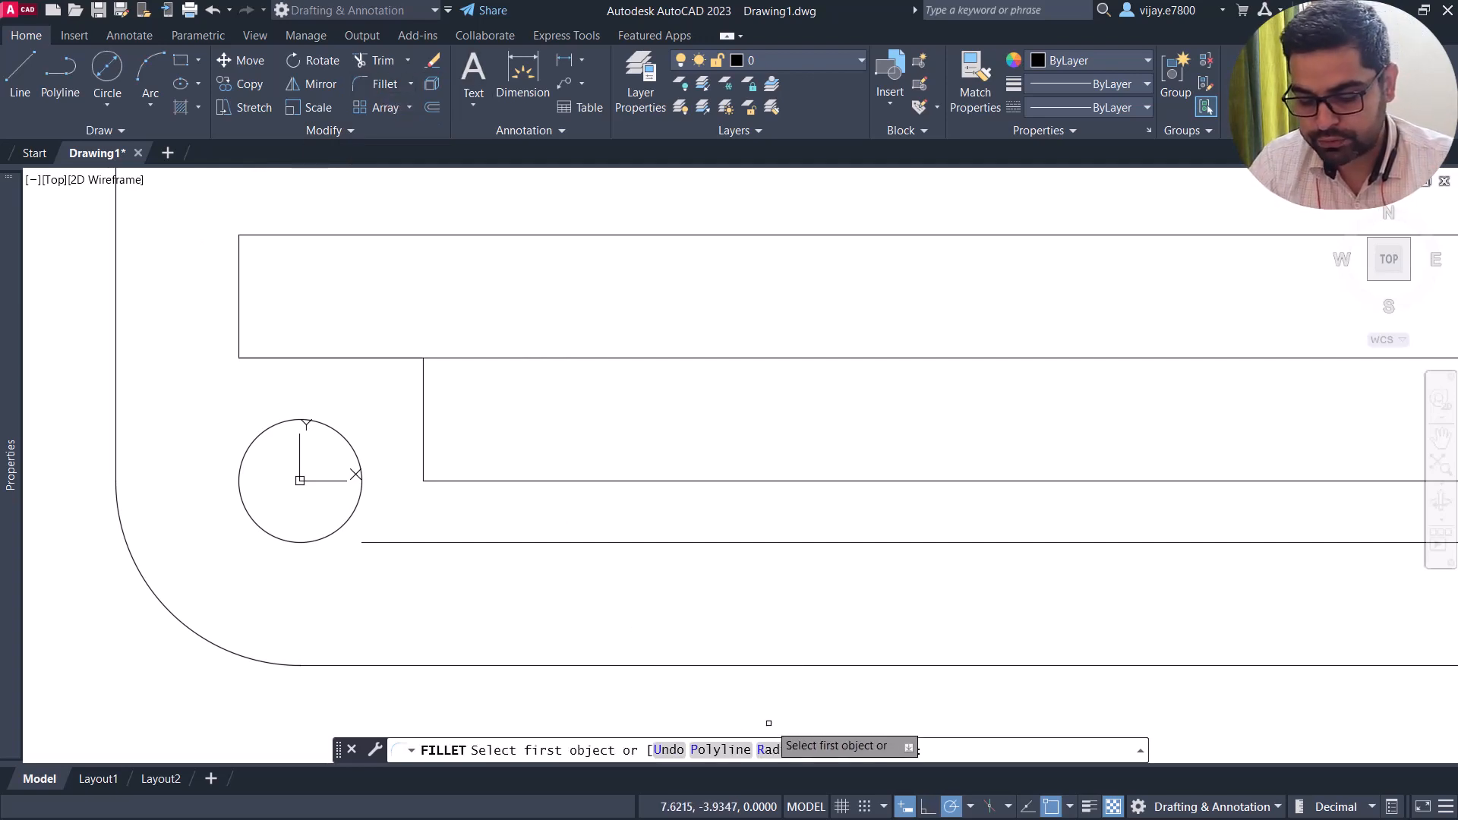
left_click(779, 750)
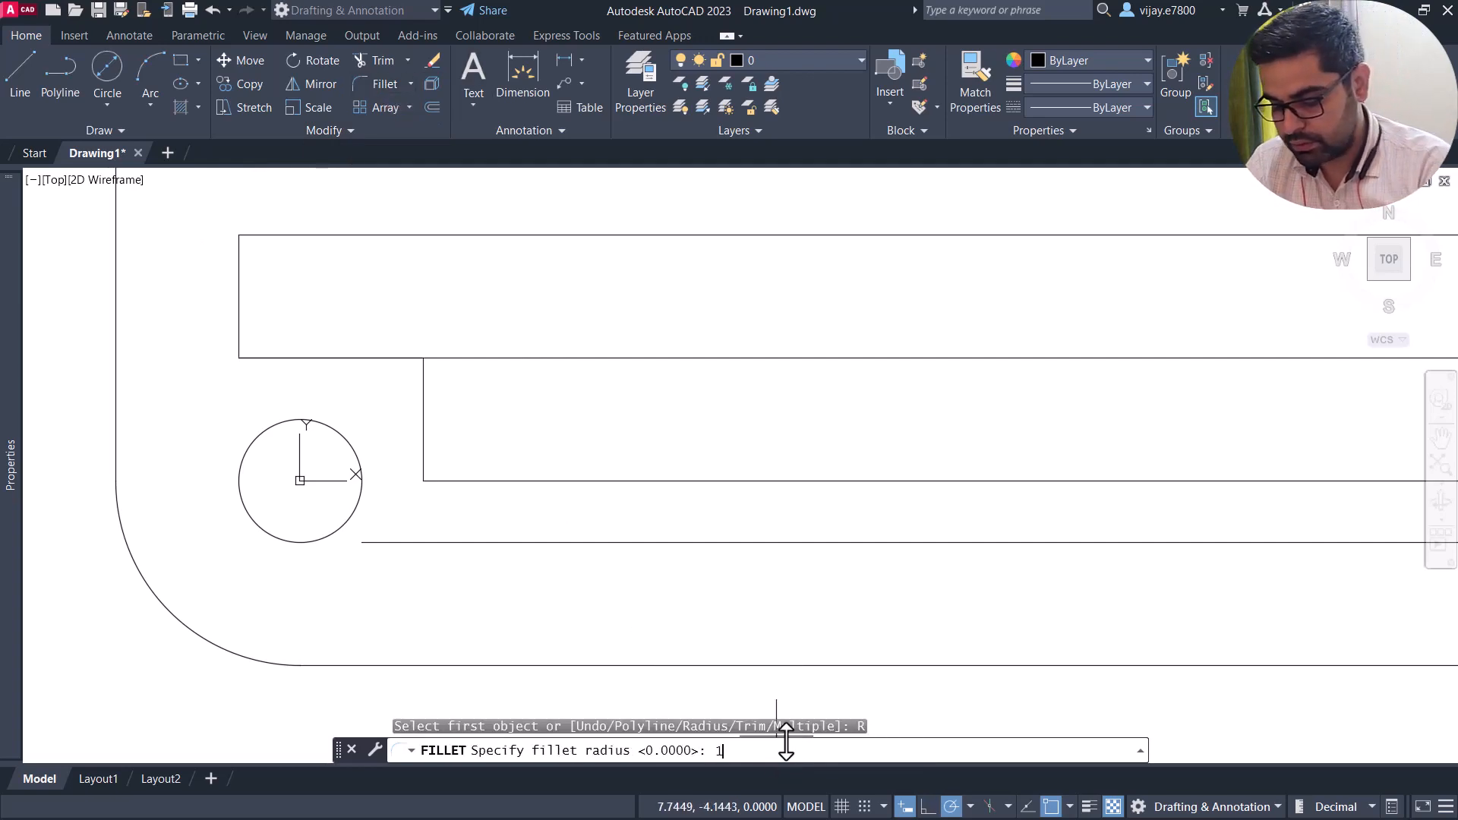
key("Return")
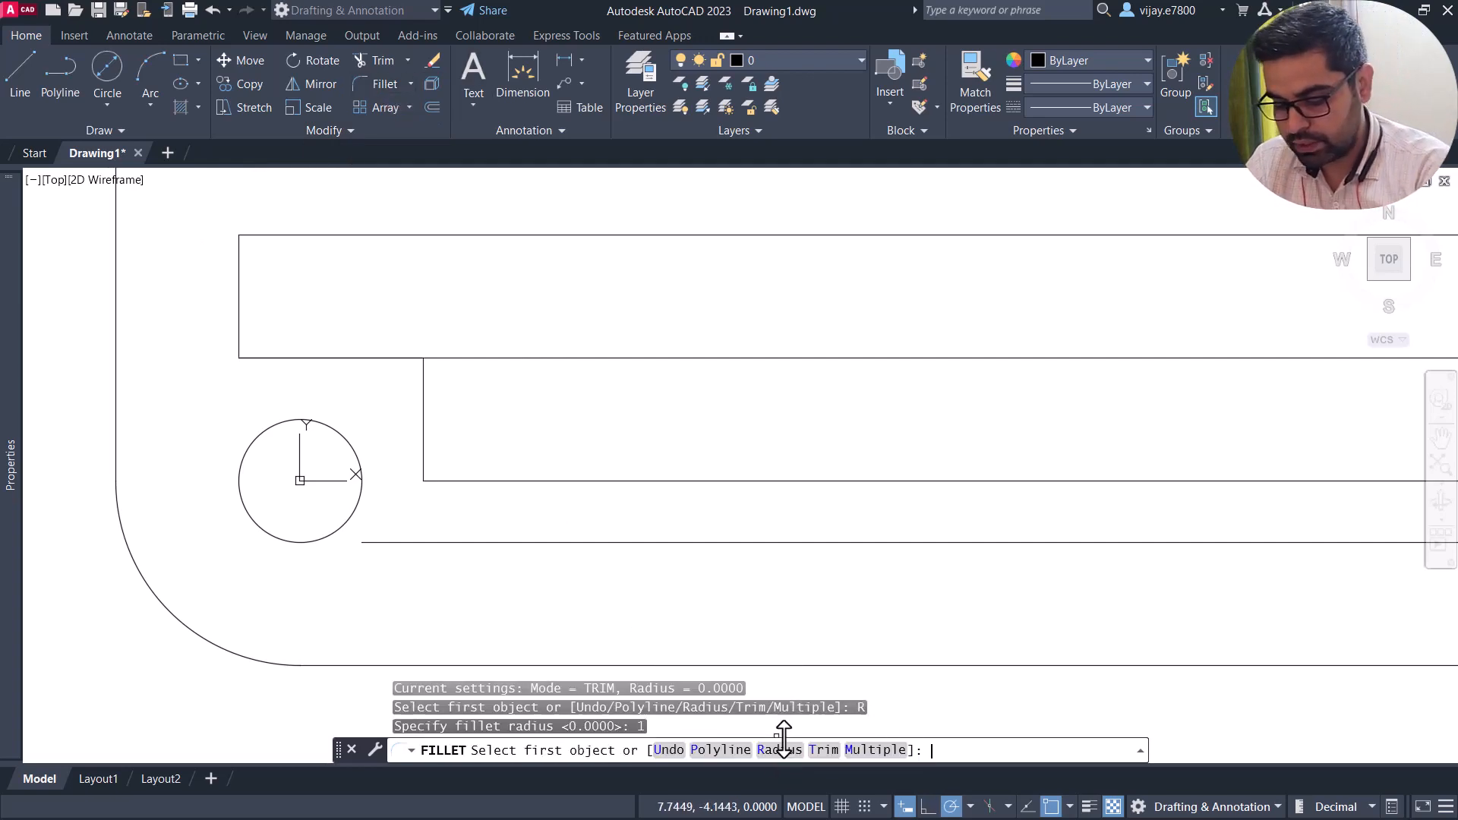
left_click(263, 237)
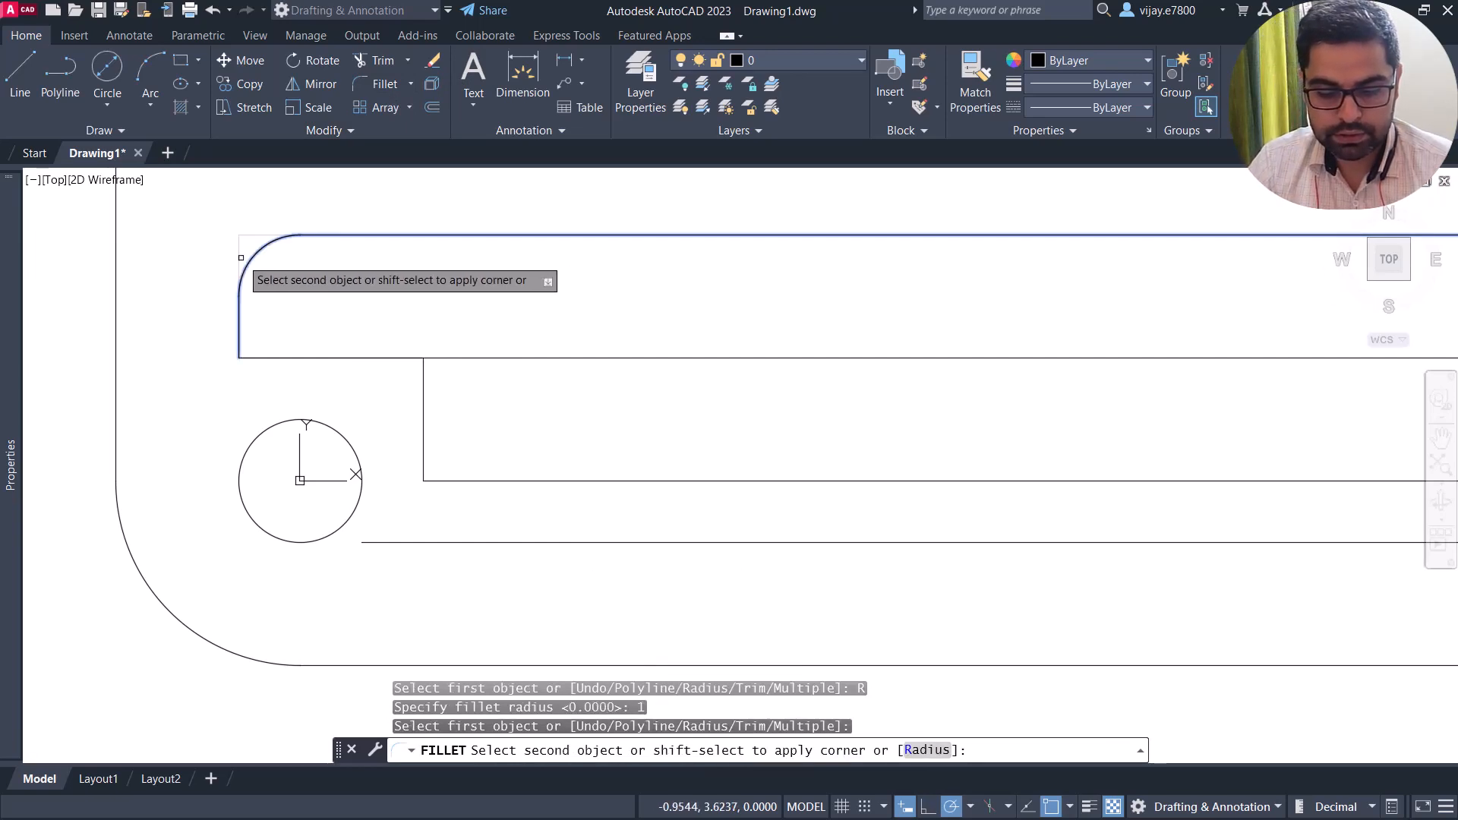
left_click(240, 257)
right_click(227, 284)
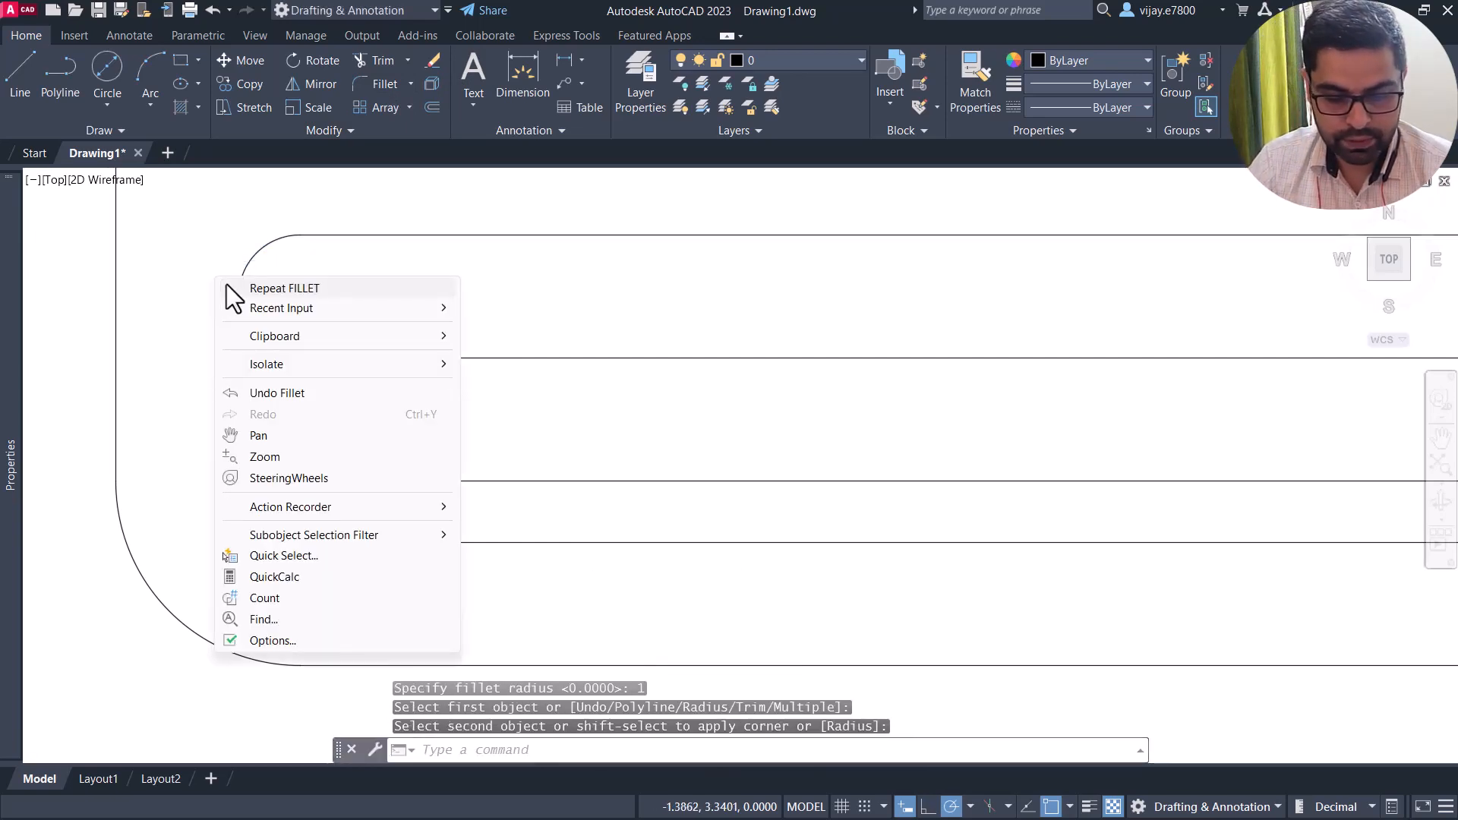
left_click(243, 290)
left_click(246, 329)
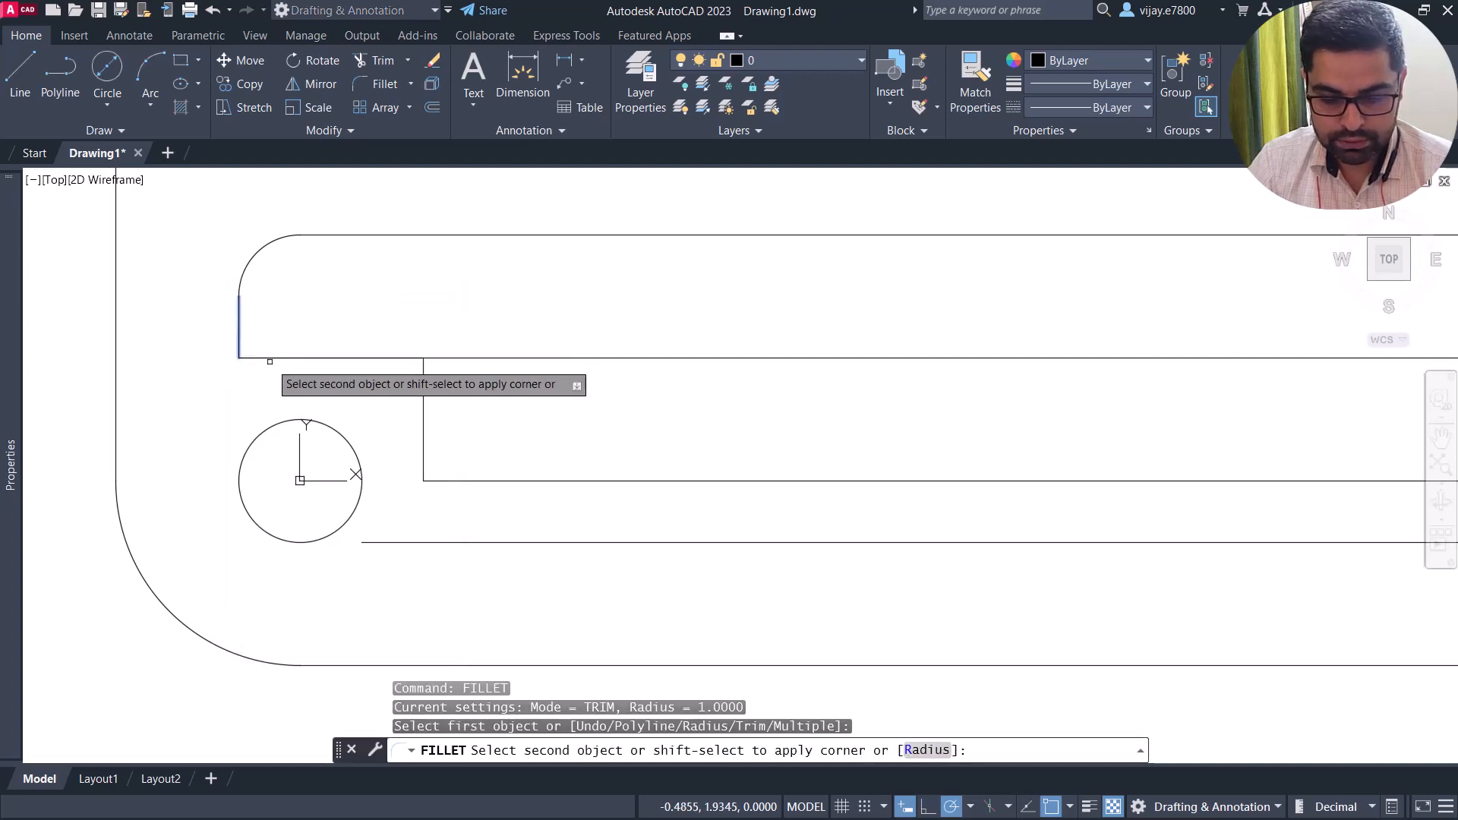
left_click(270, 357)
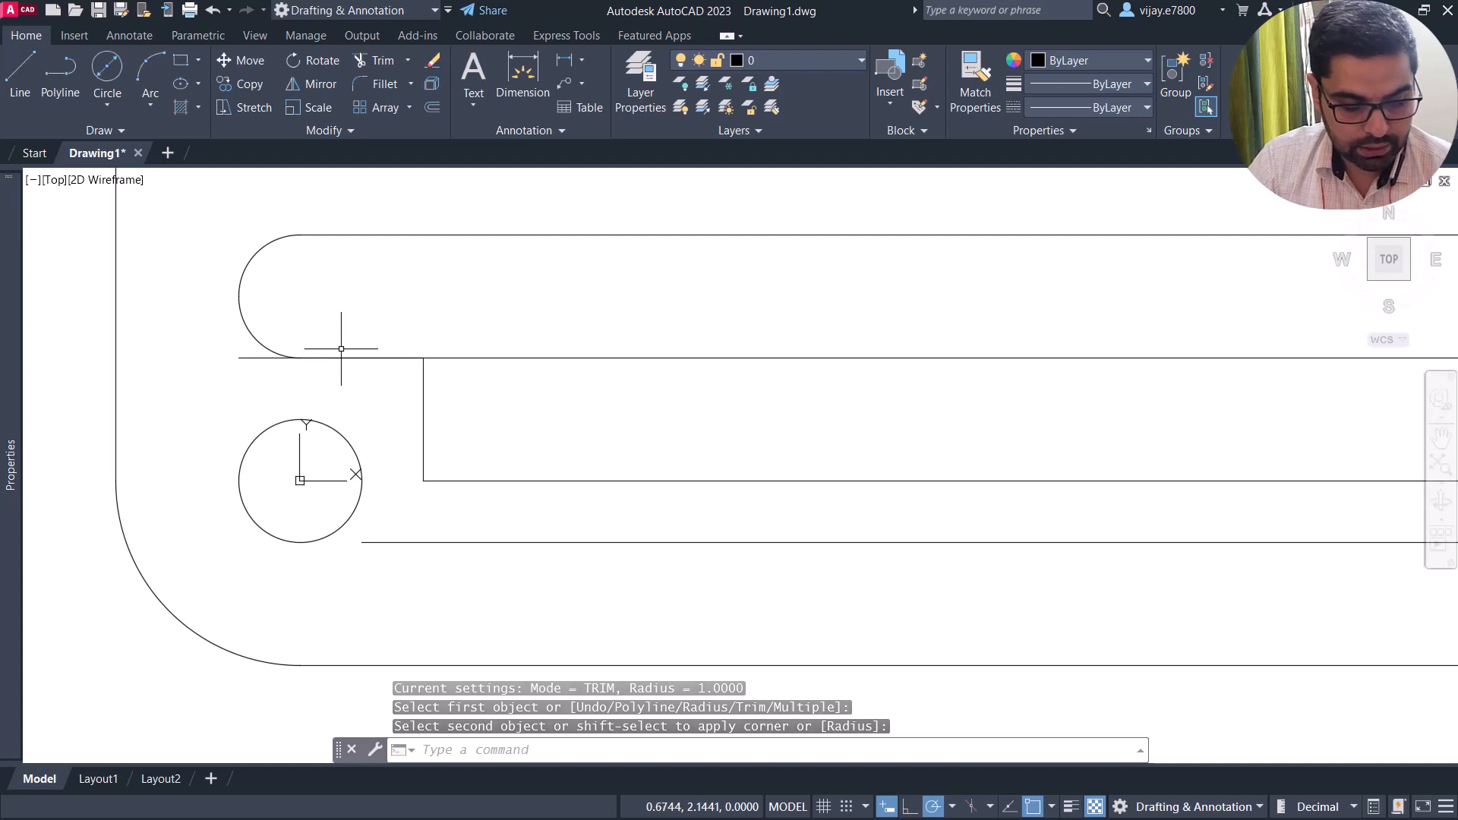
Fillet the step's upper corner, between the slot's lower edge and the short vertical line, with a radius of 1.
right_click(225, 333)
left_click(228, 339)
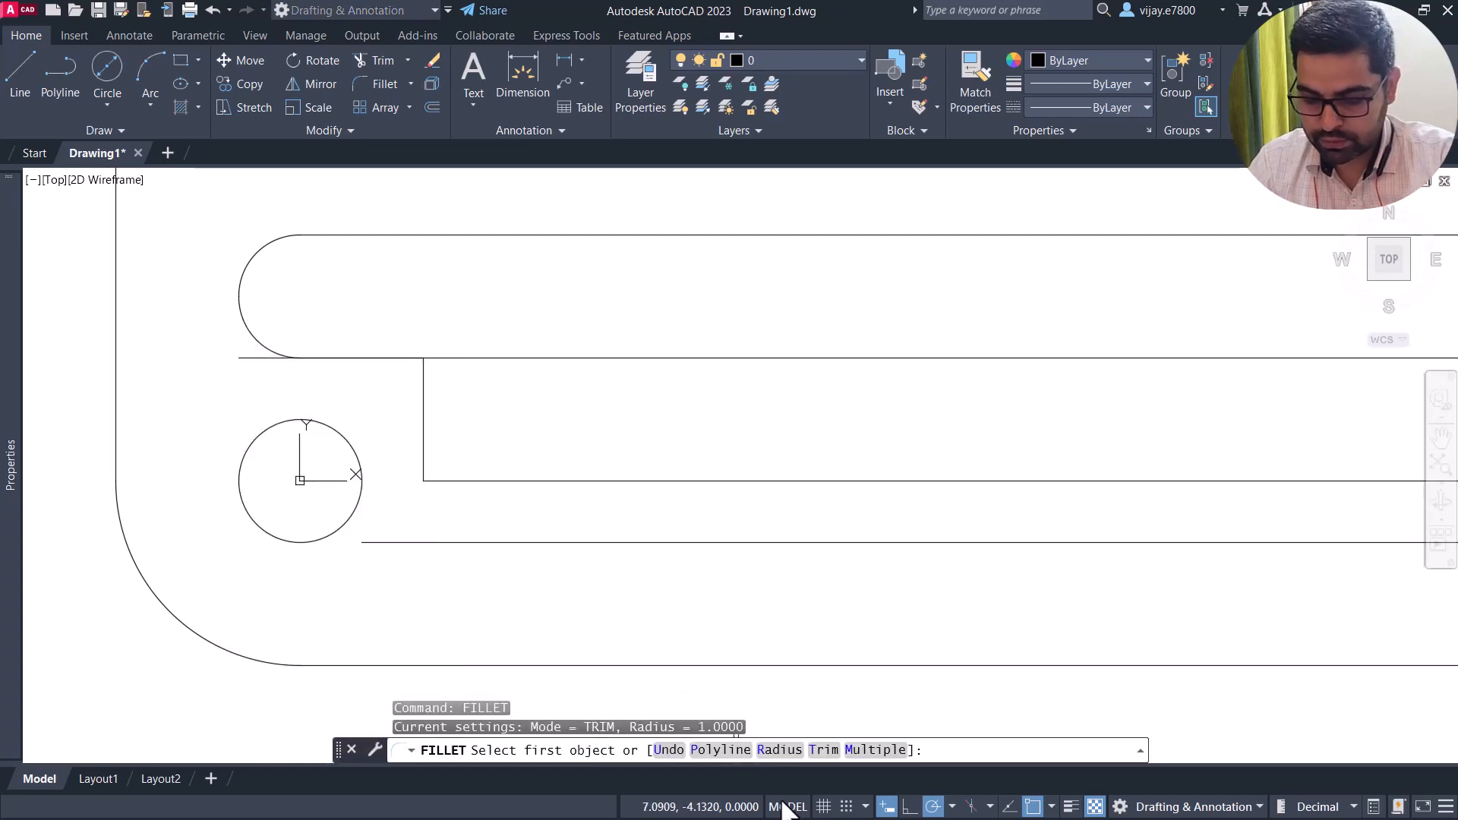
type("R")
key("Return")
type("R")
key("Return")
type("1")
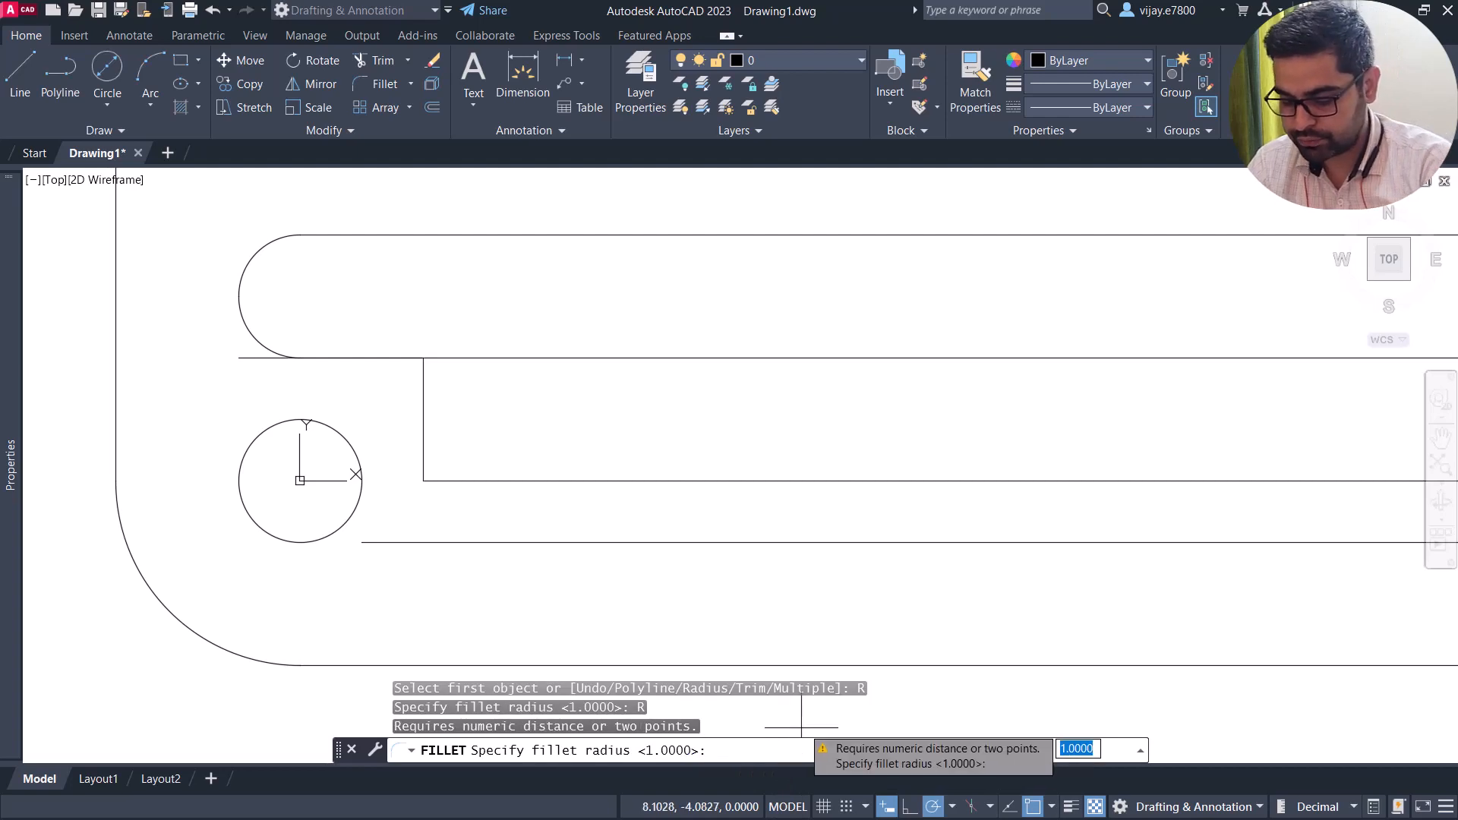
key("Return")
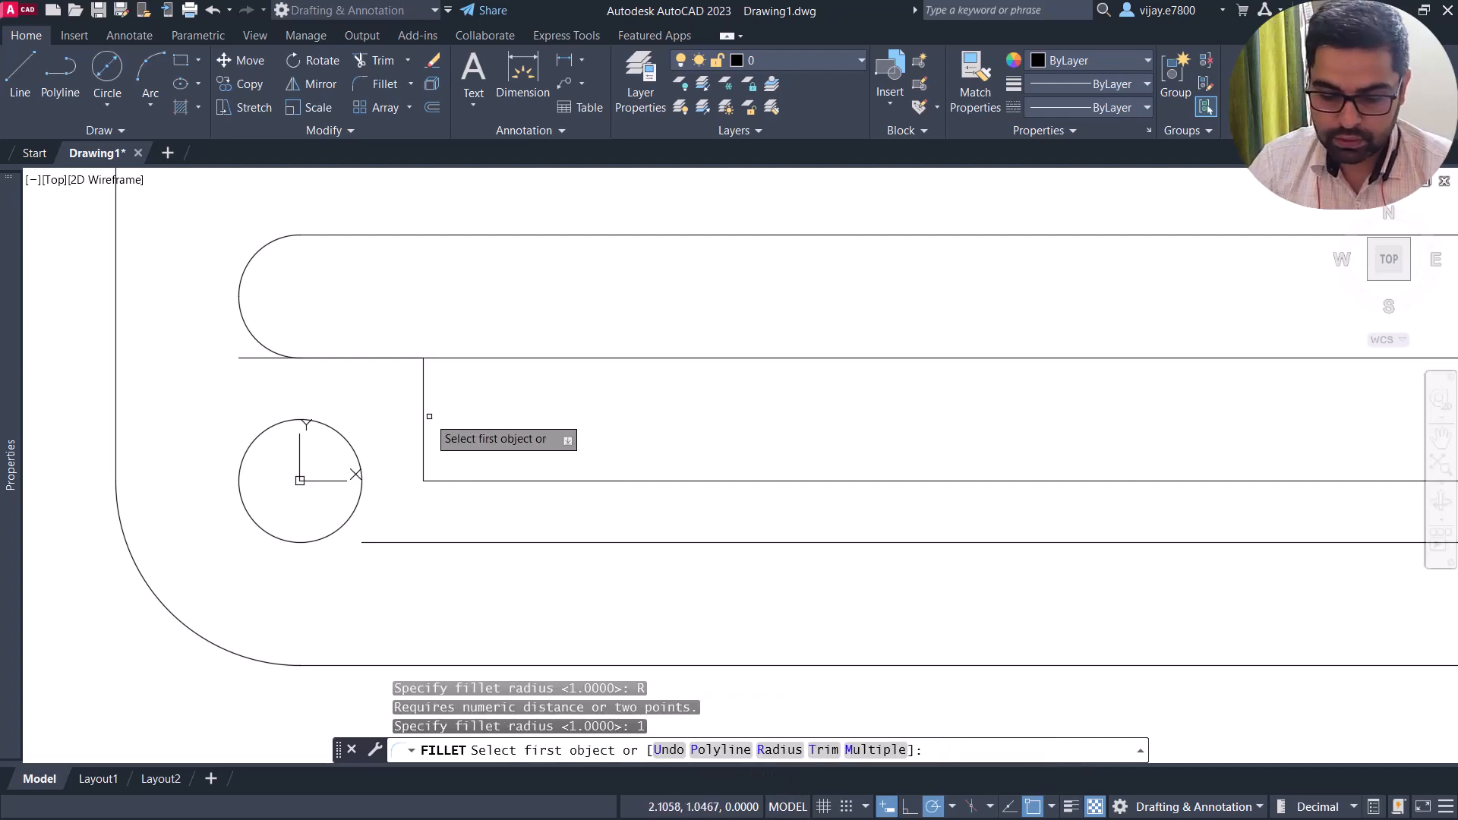
left_click(424, 429)
left_click(404, 361)
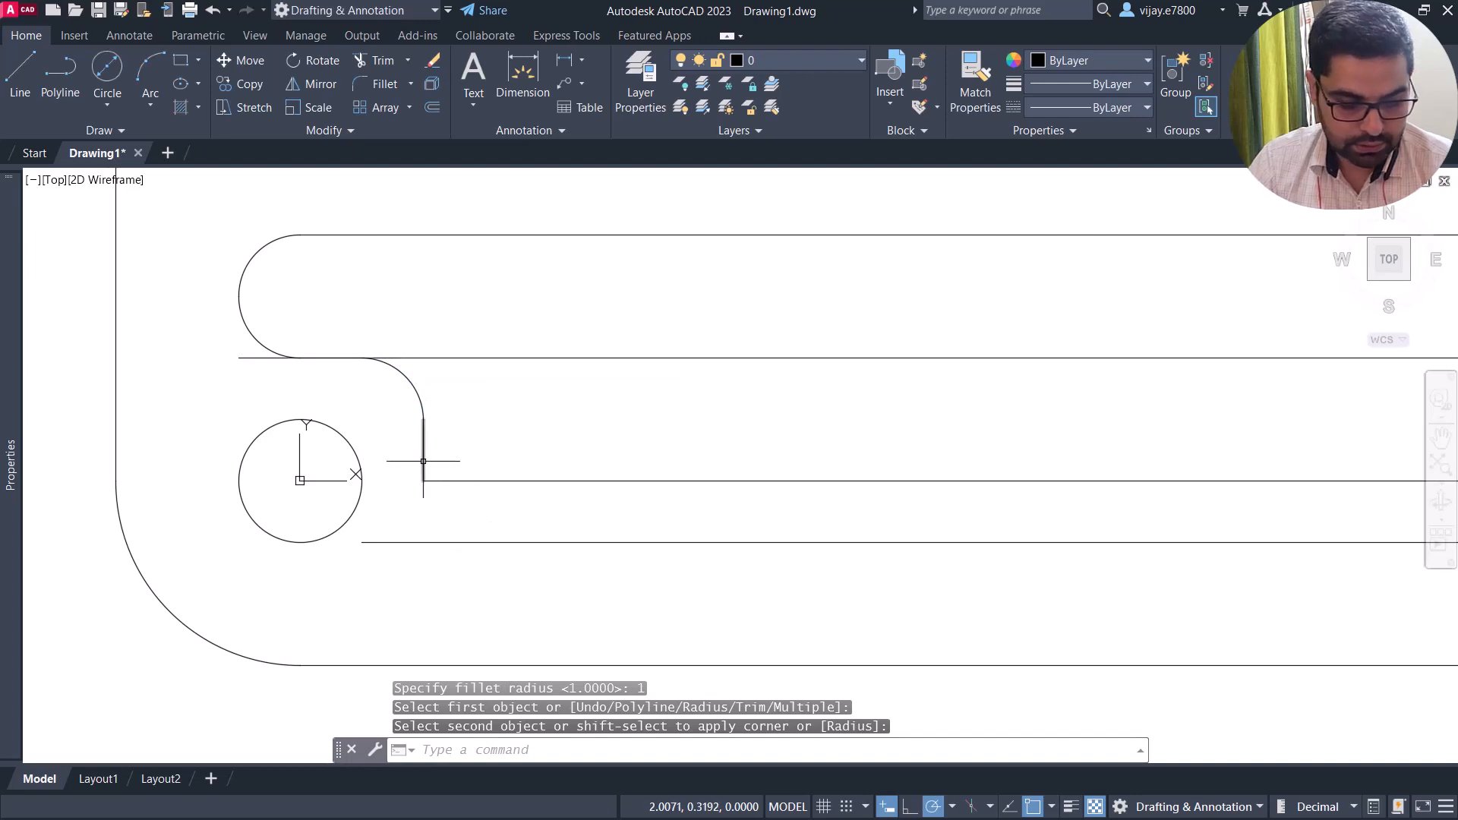
Fillet the step's lower corner, between the short vertical line and the centre line, with the same radius of 1.
right_click(562, 483)
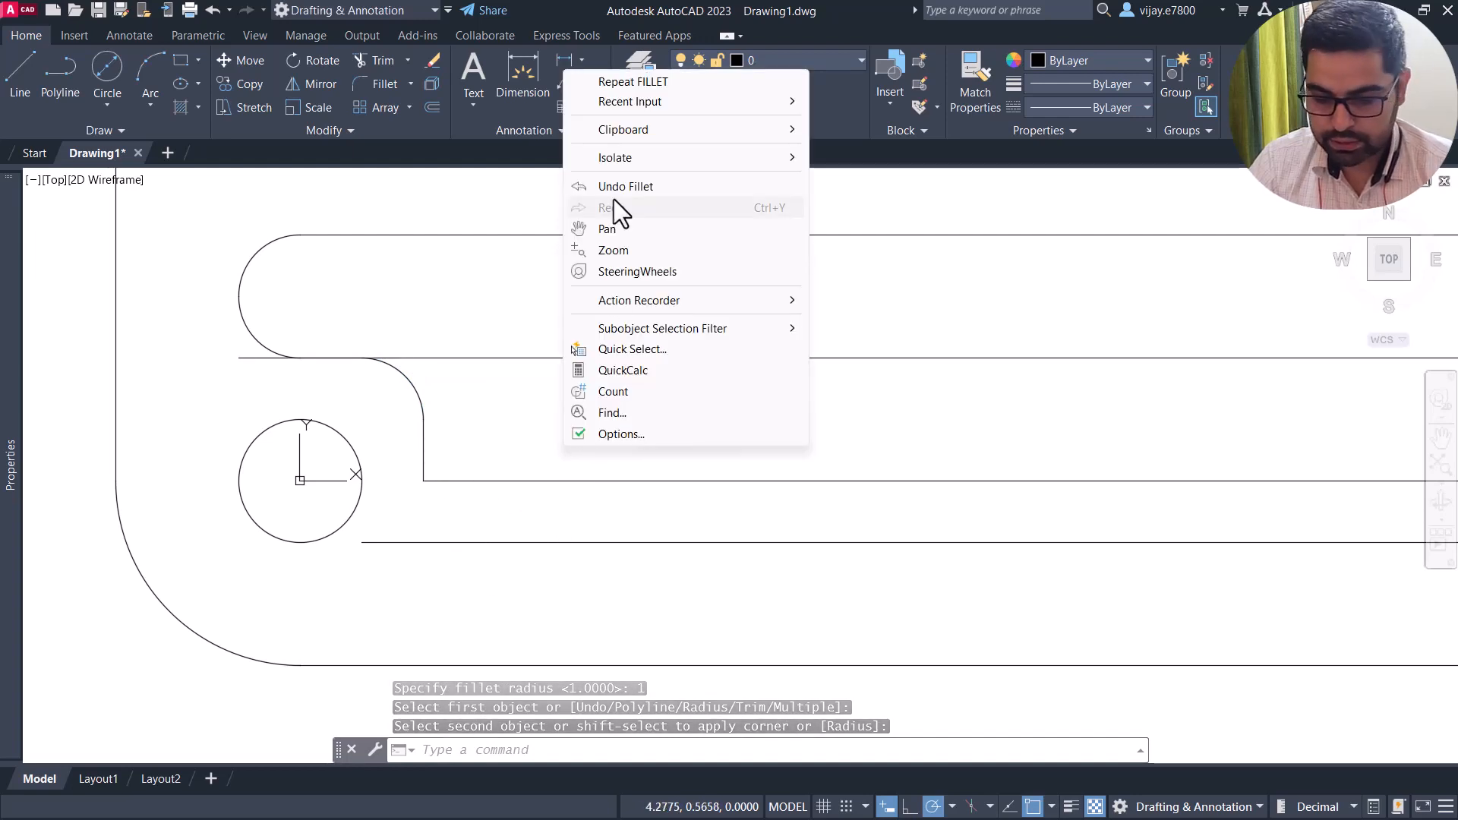
left_click(617, 77)
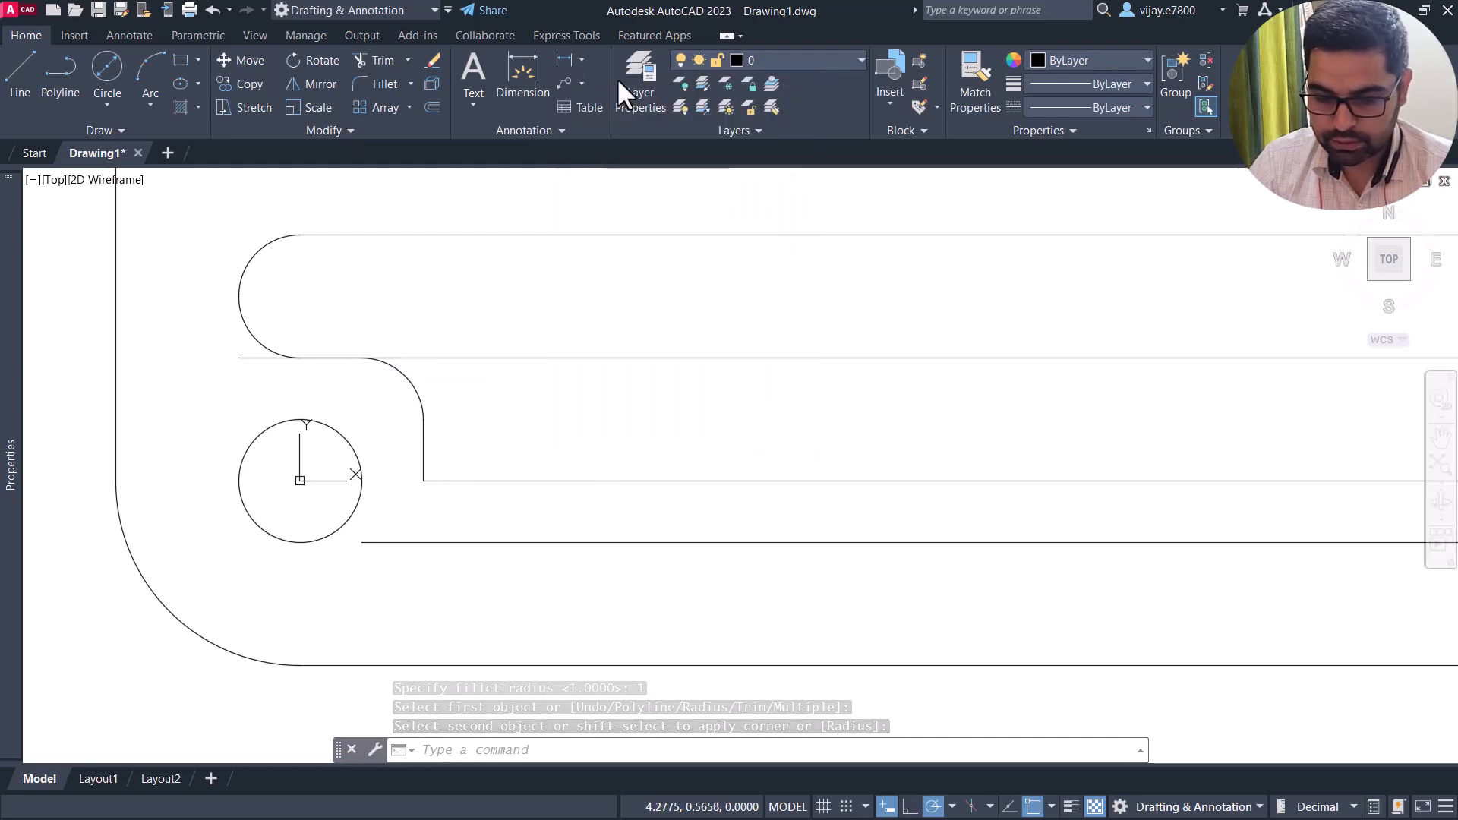
left_click(423, 471)
left_click(444, 481)
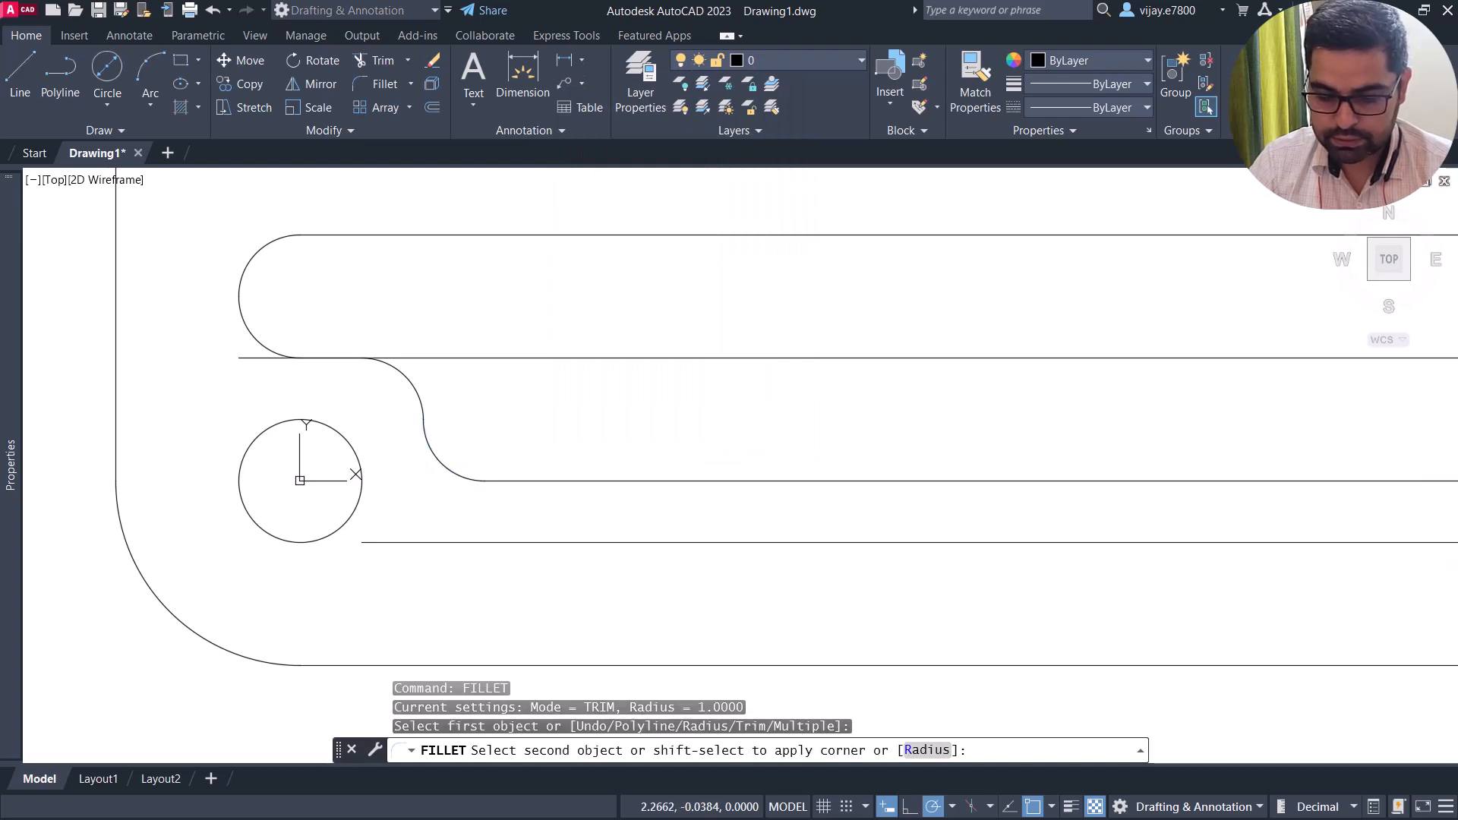
Trim the leftover stub beside the slot's rounded end and the long line continuing right from the step's upper fillet.
left_click(389, 60)
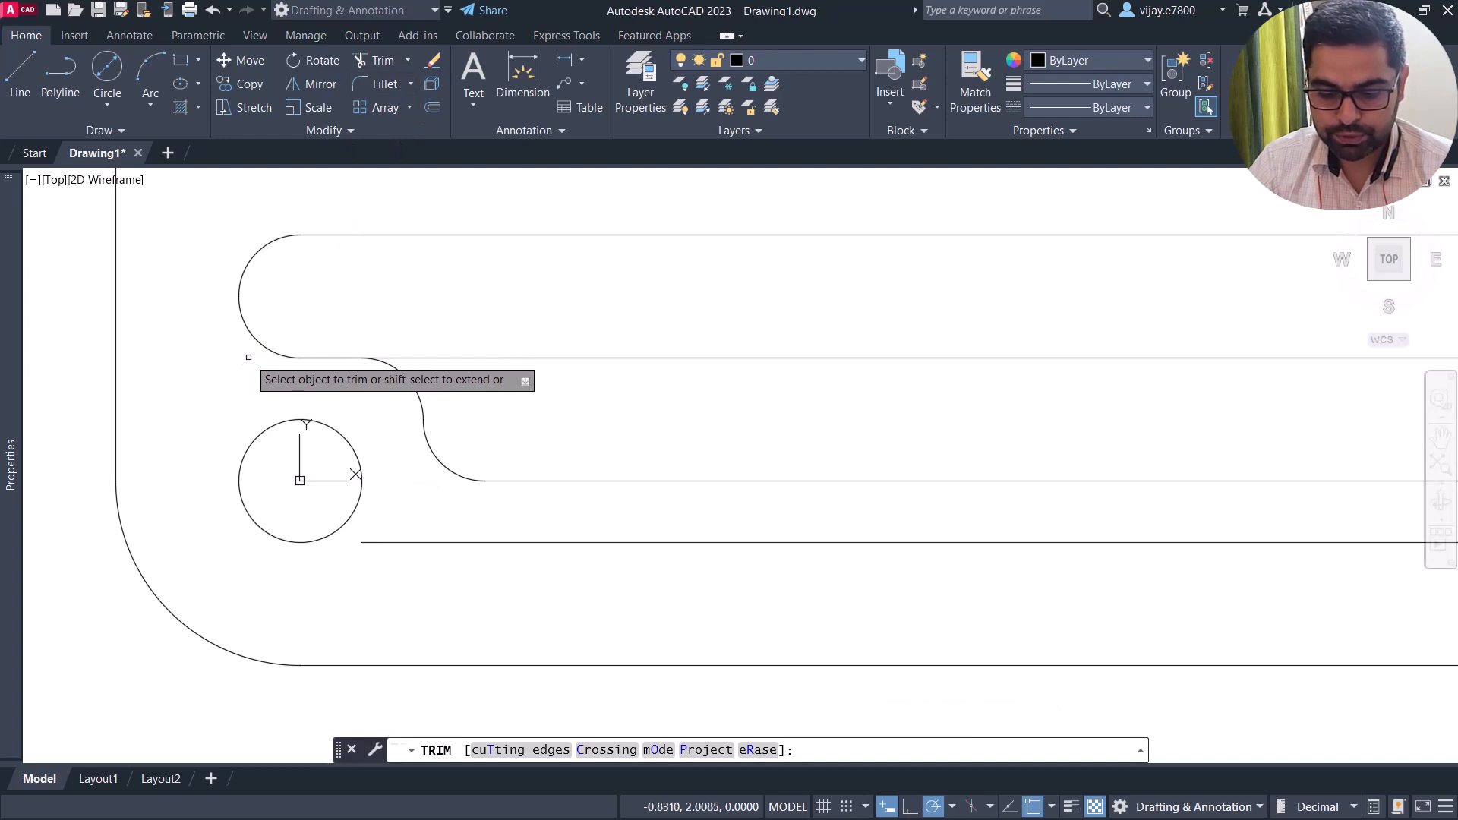
left_click(248, 357)
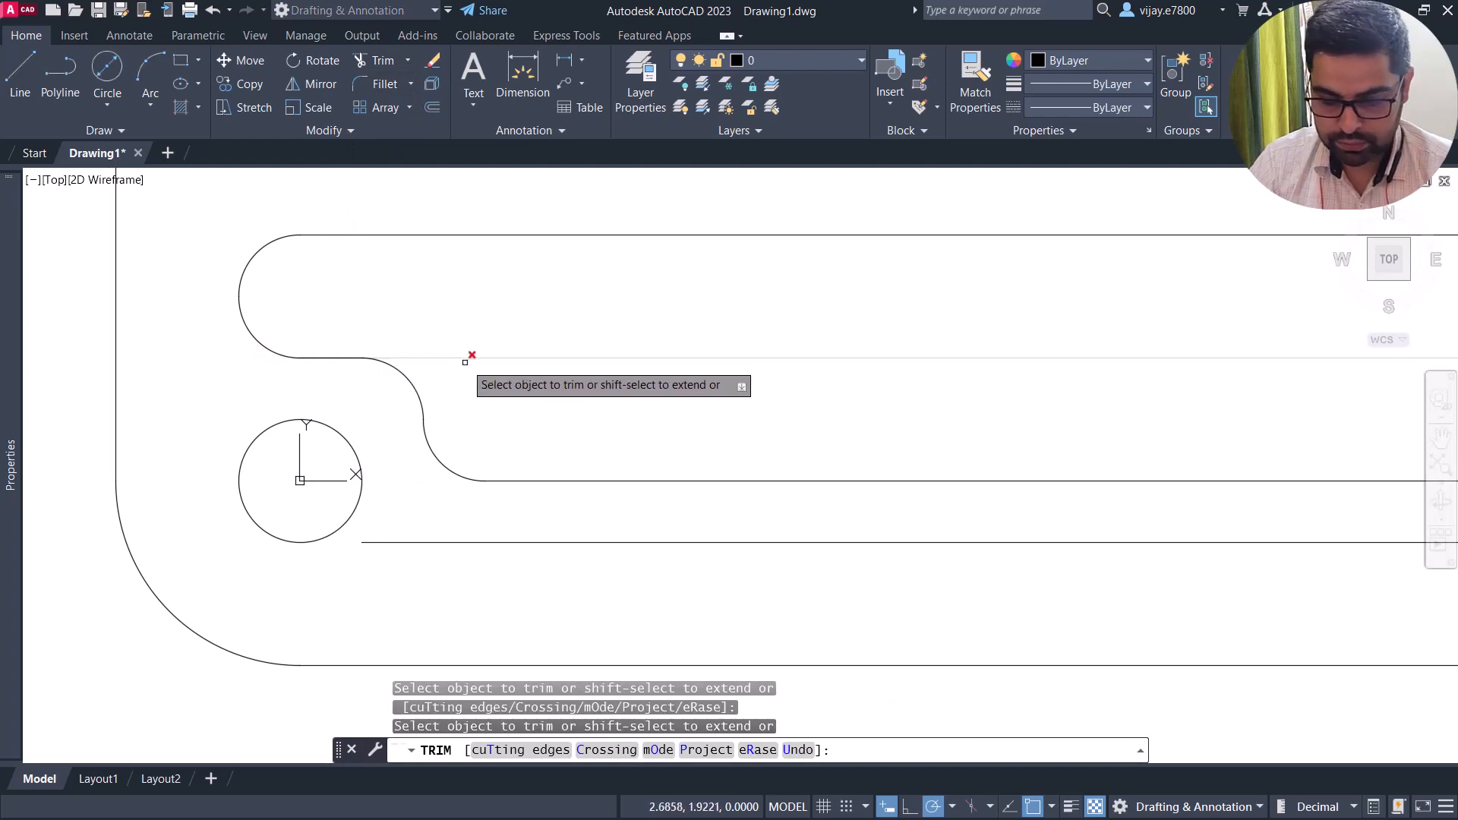
scroll(553, 365, "down", 4)
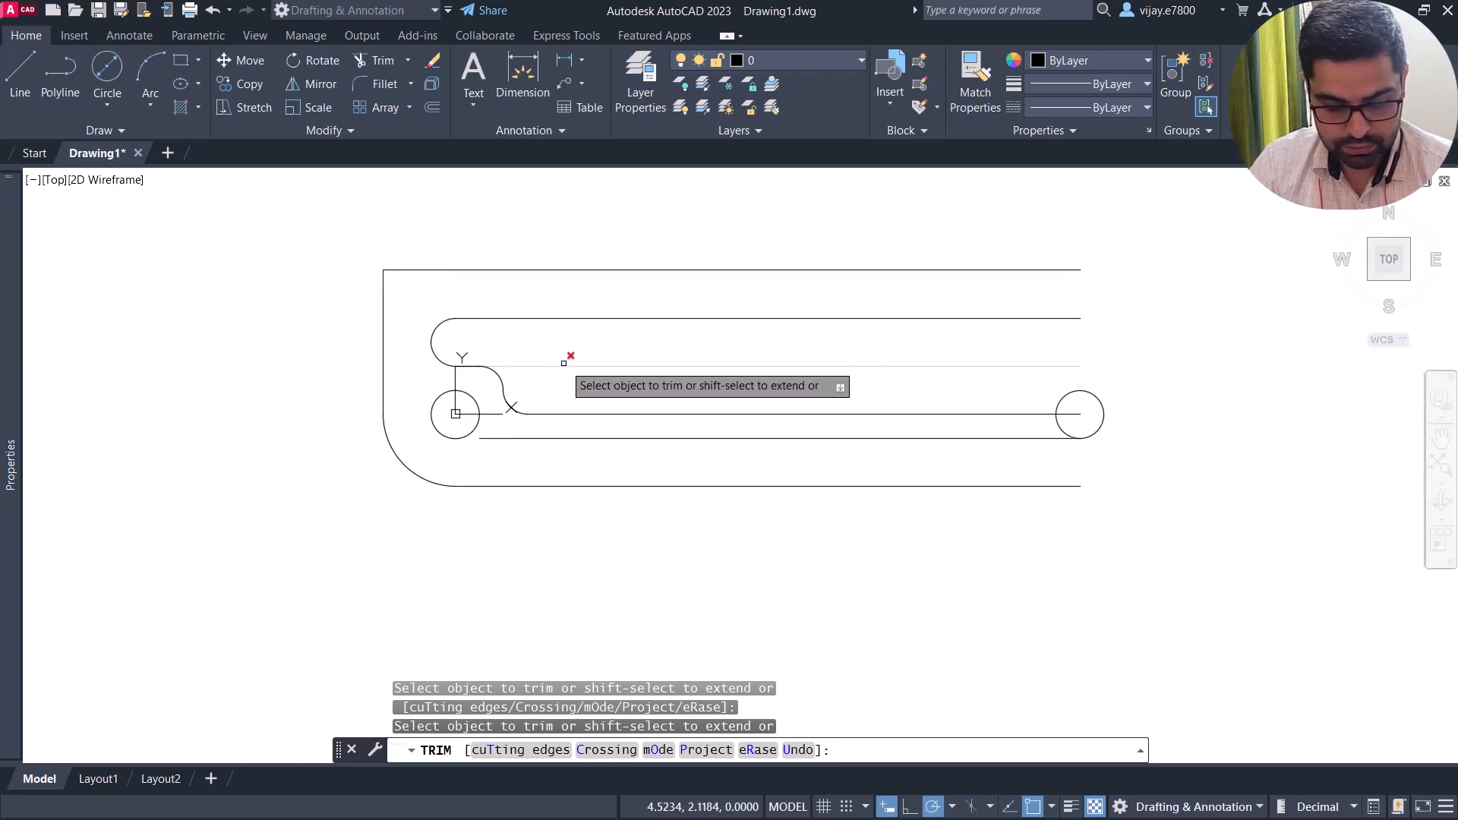
left_click(564, 363)
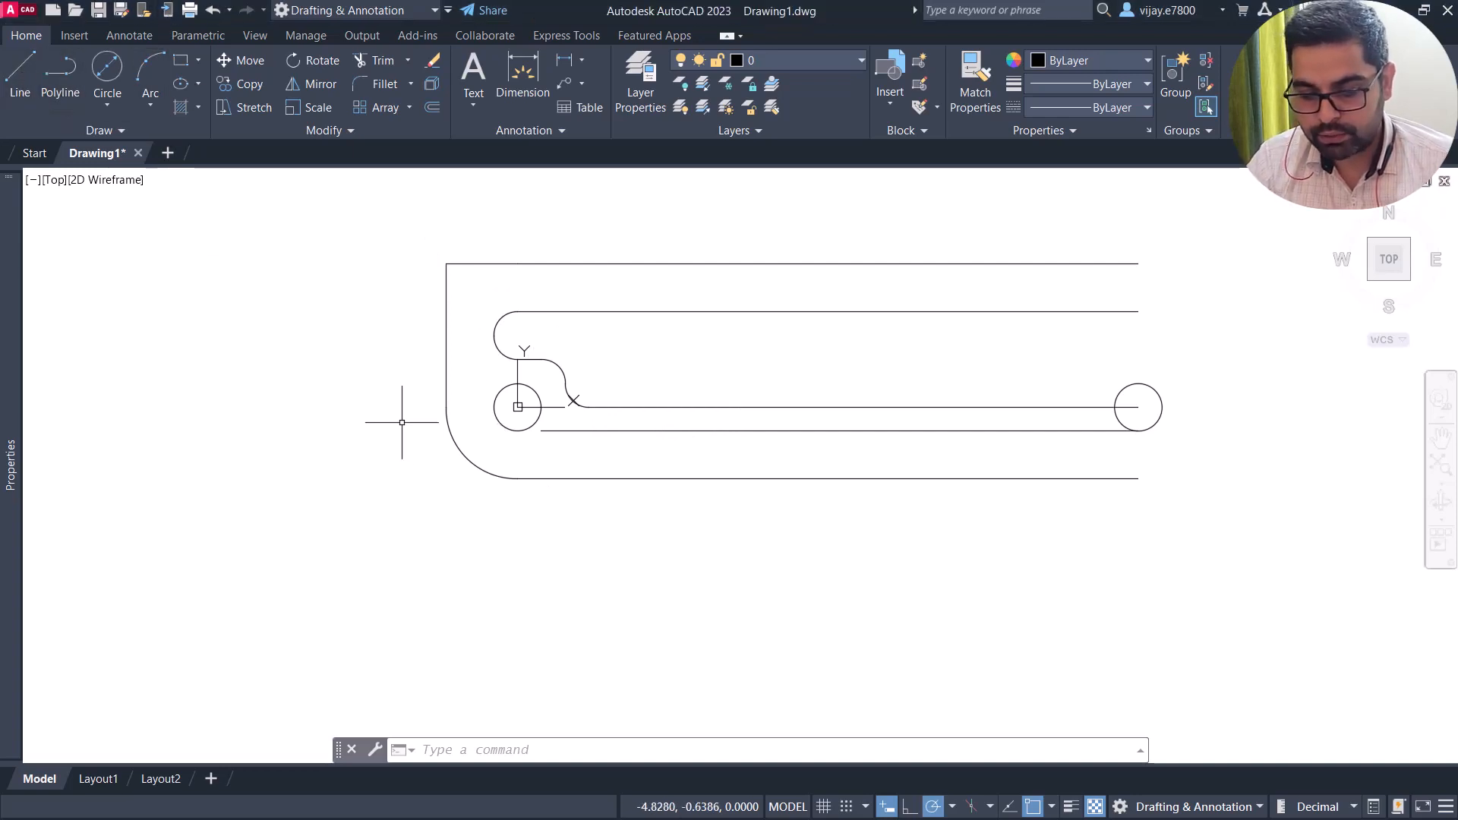
Draw a line from the origin 13 units right along the centre line, continuing with a short vertical segment downward.
left_click(24, 62)
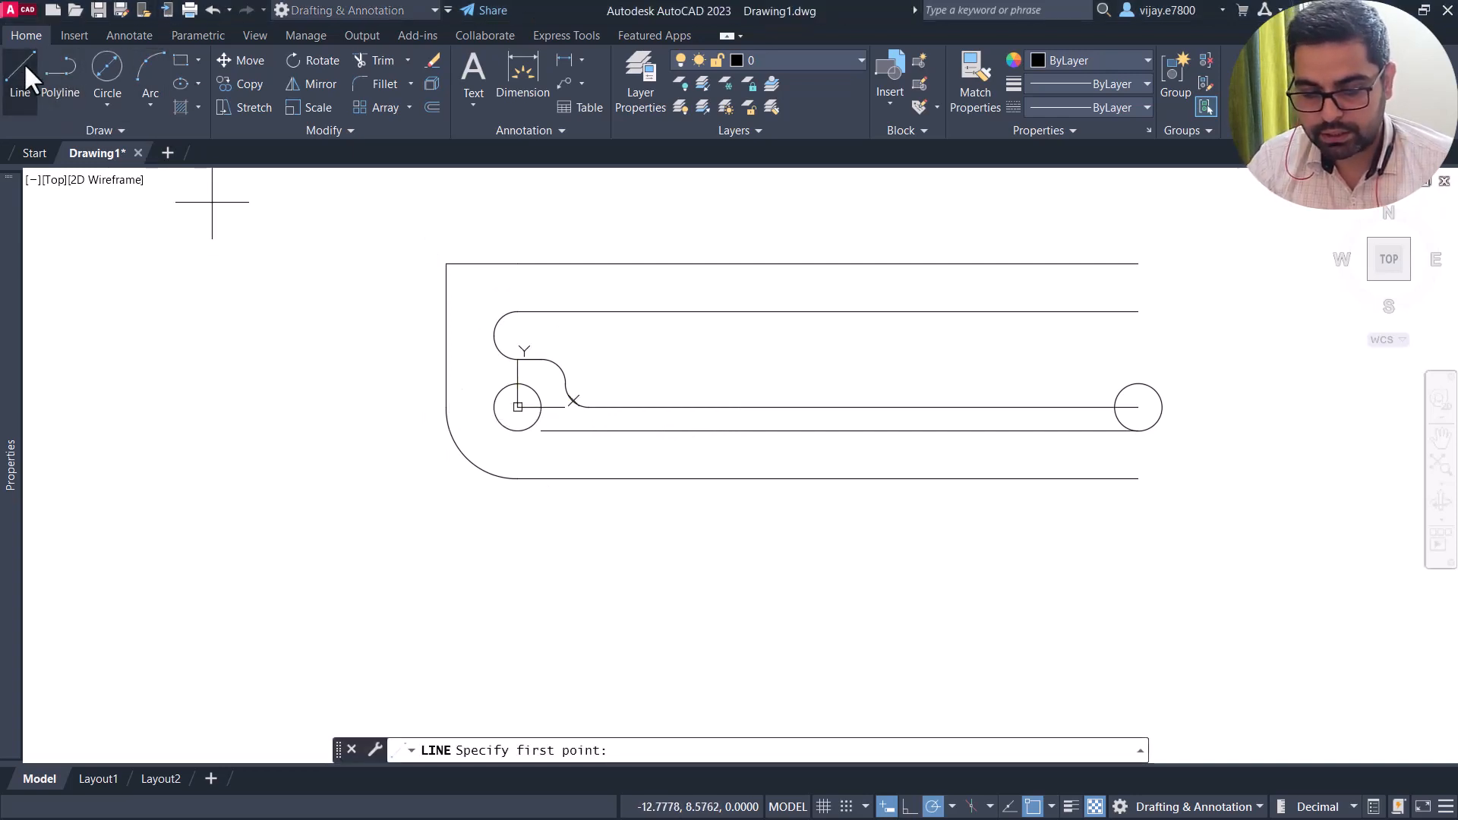
left_click(517, 407)
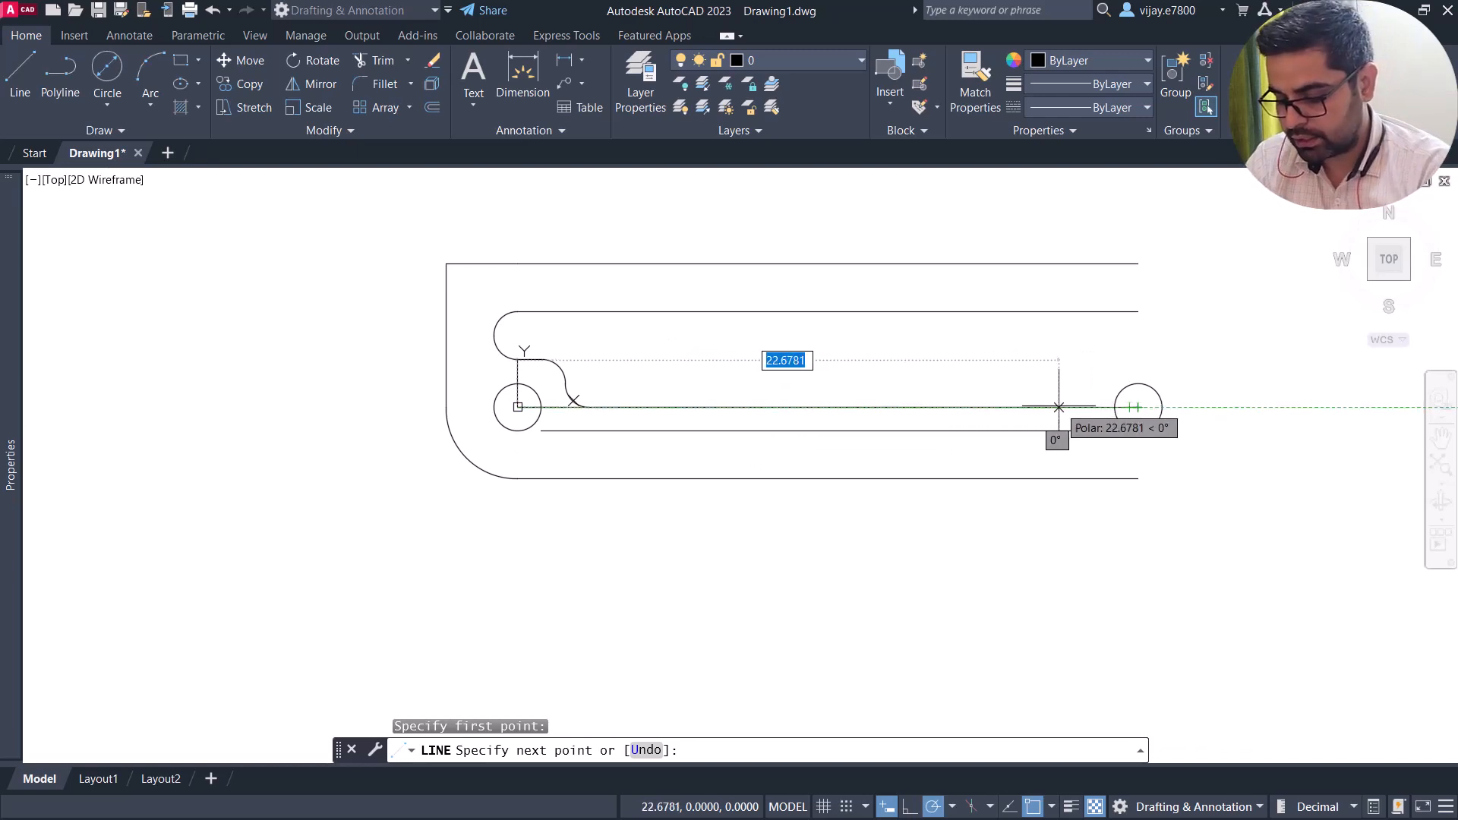
type("13")
key("Return")
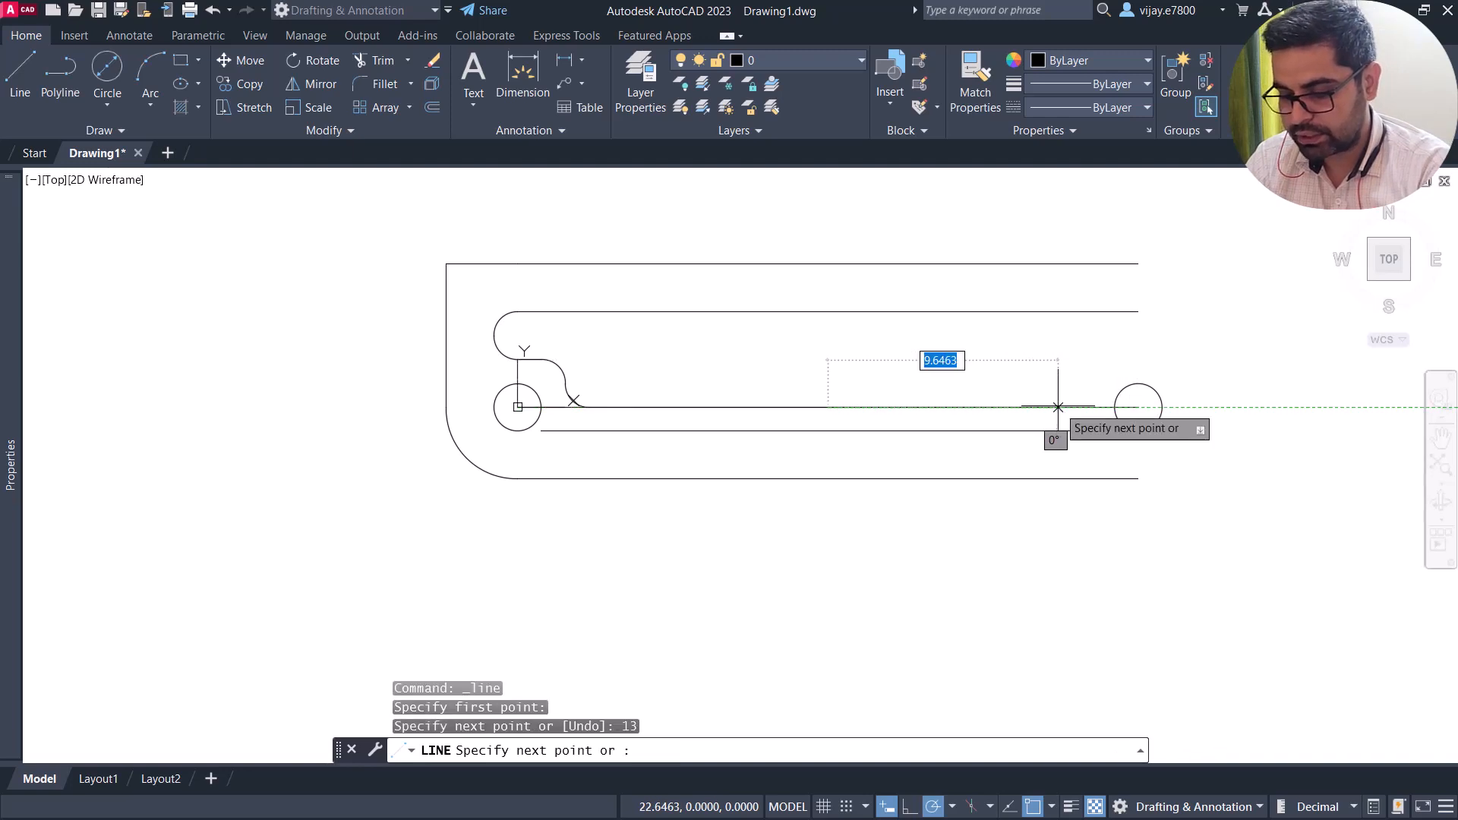
left_click(827, 442)
key("Escape")
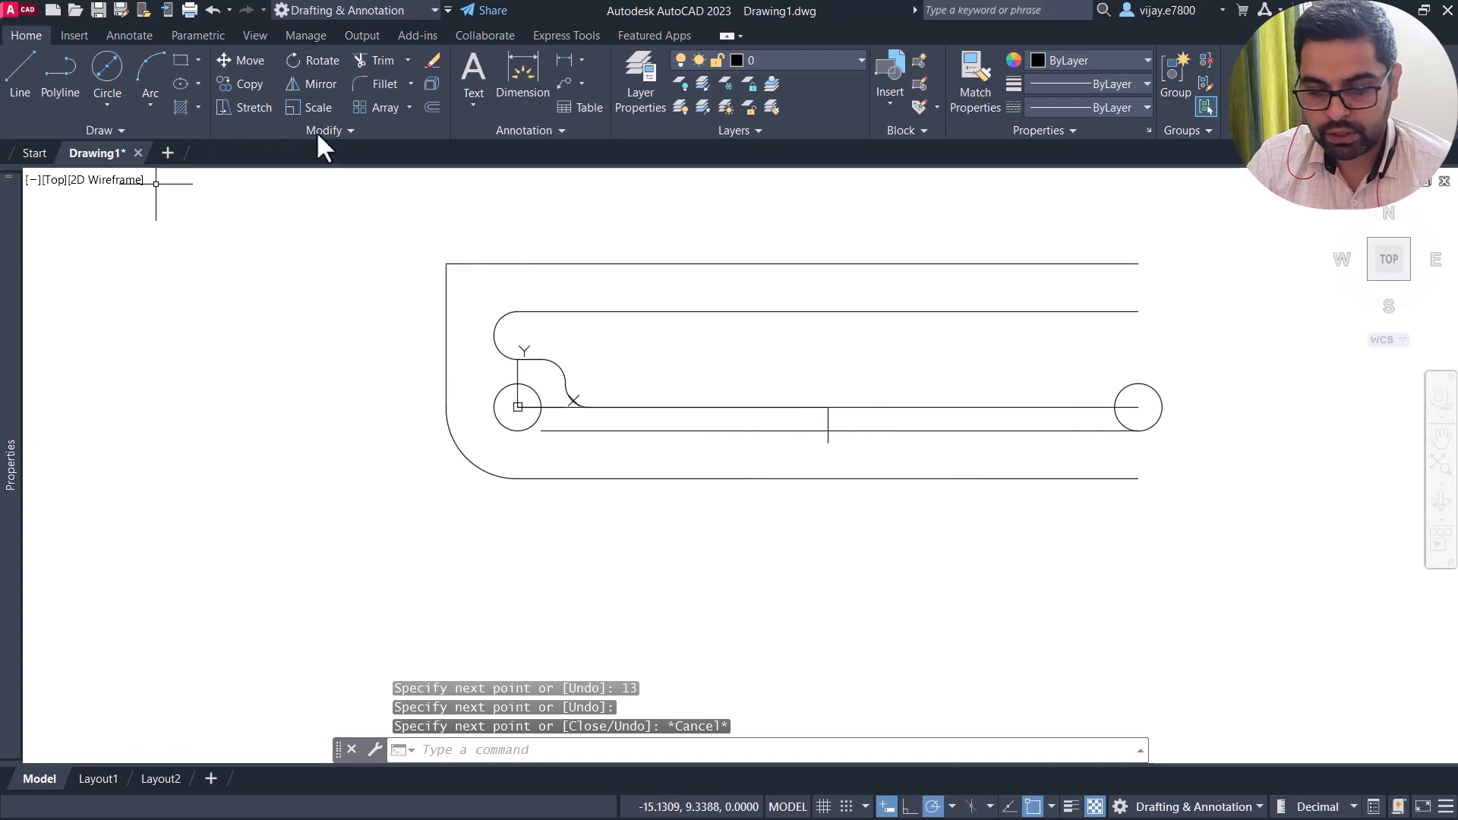
Mirror the left-end arcs, edges and circle about the short vertical line midway between the circles, keeping the source objects.
left_click(402, 242)
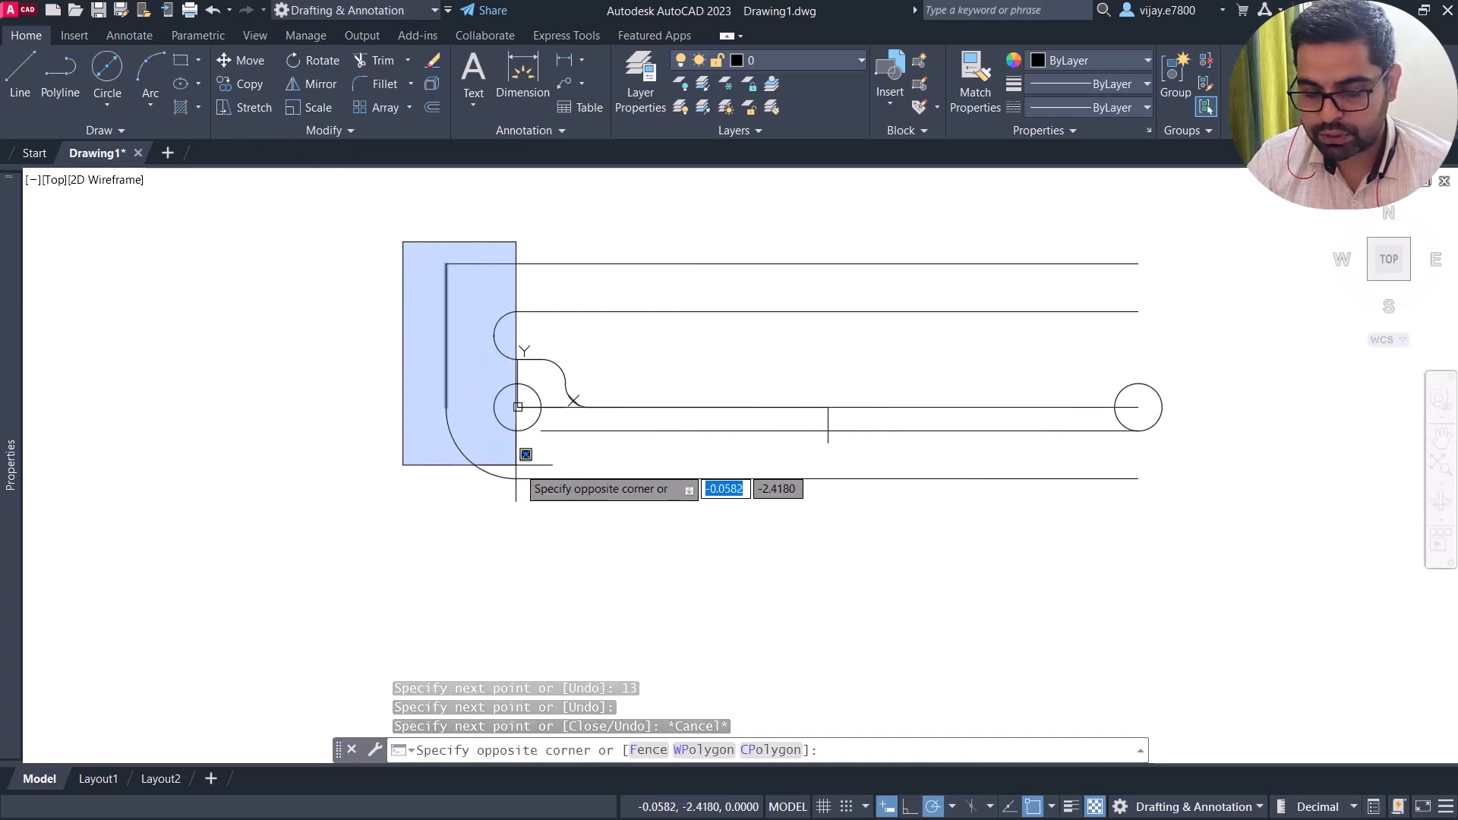
left_click(580, 484)
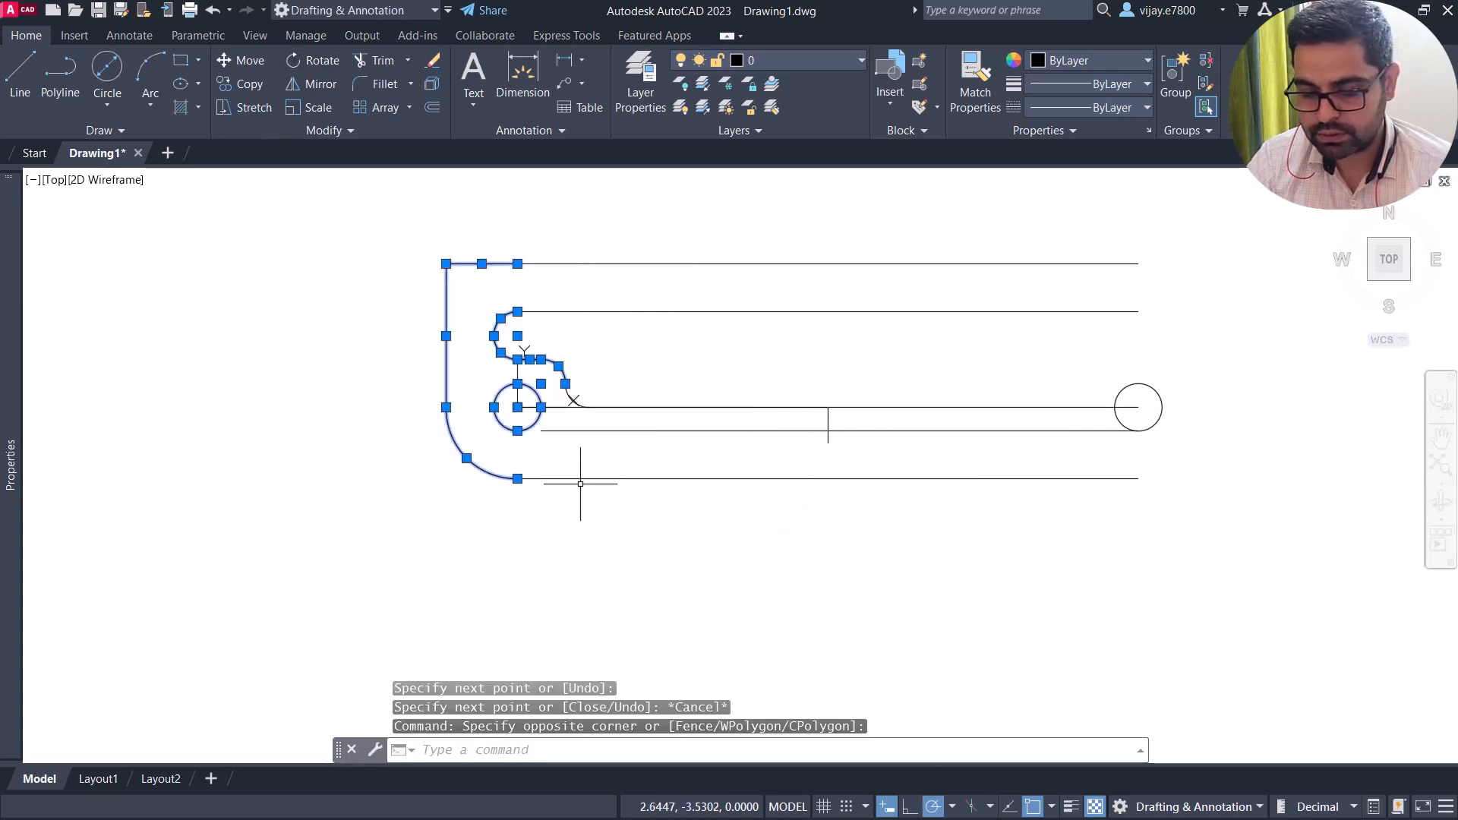
left_click(321, 85)
left_click(828, 407)
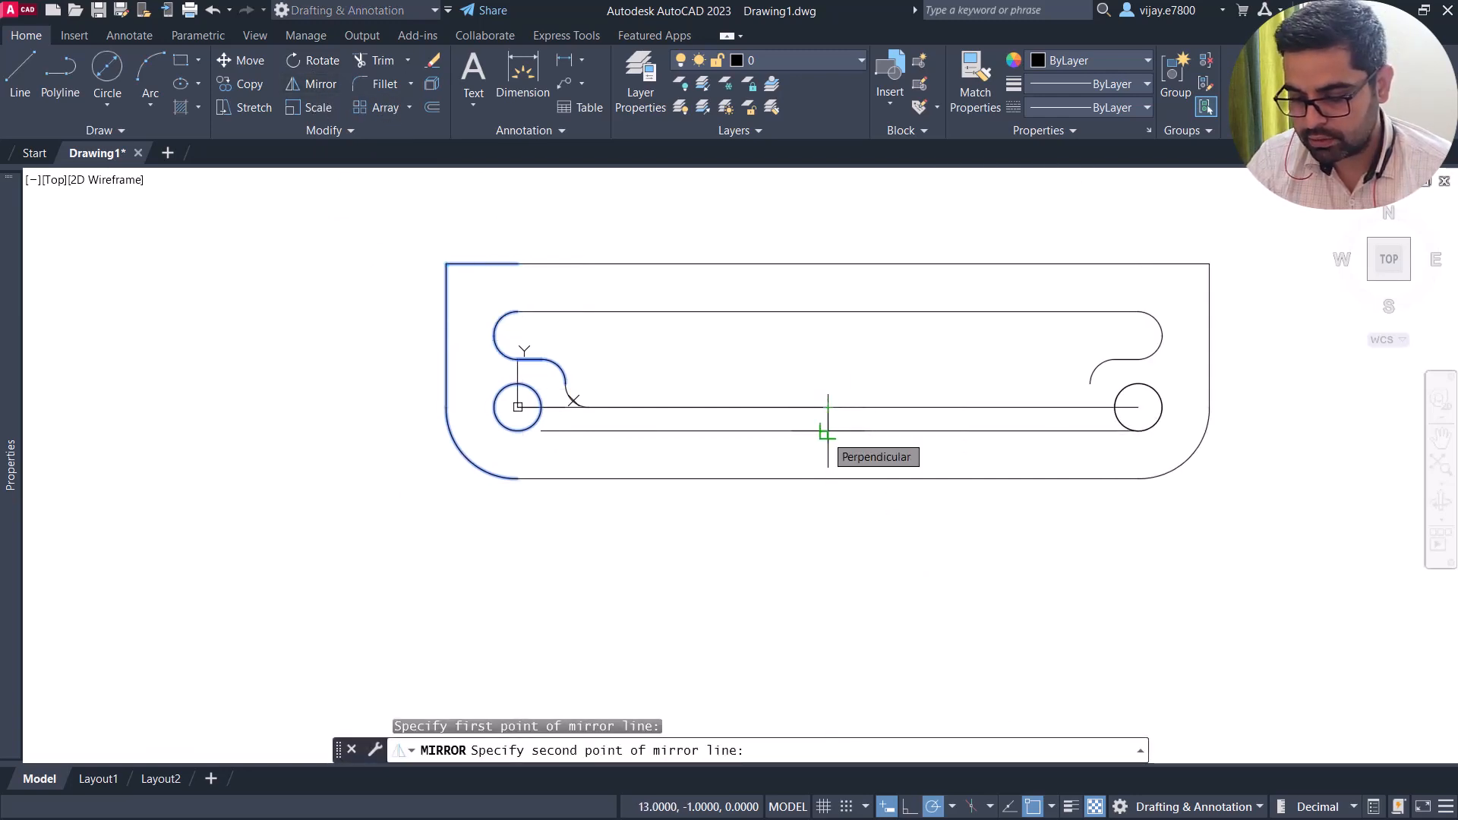
left_click(828, 431)
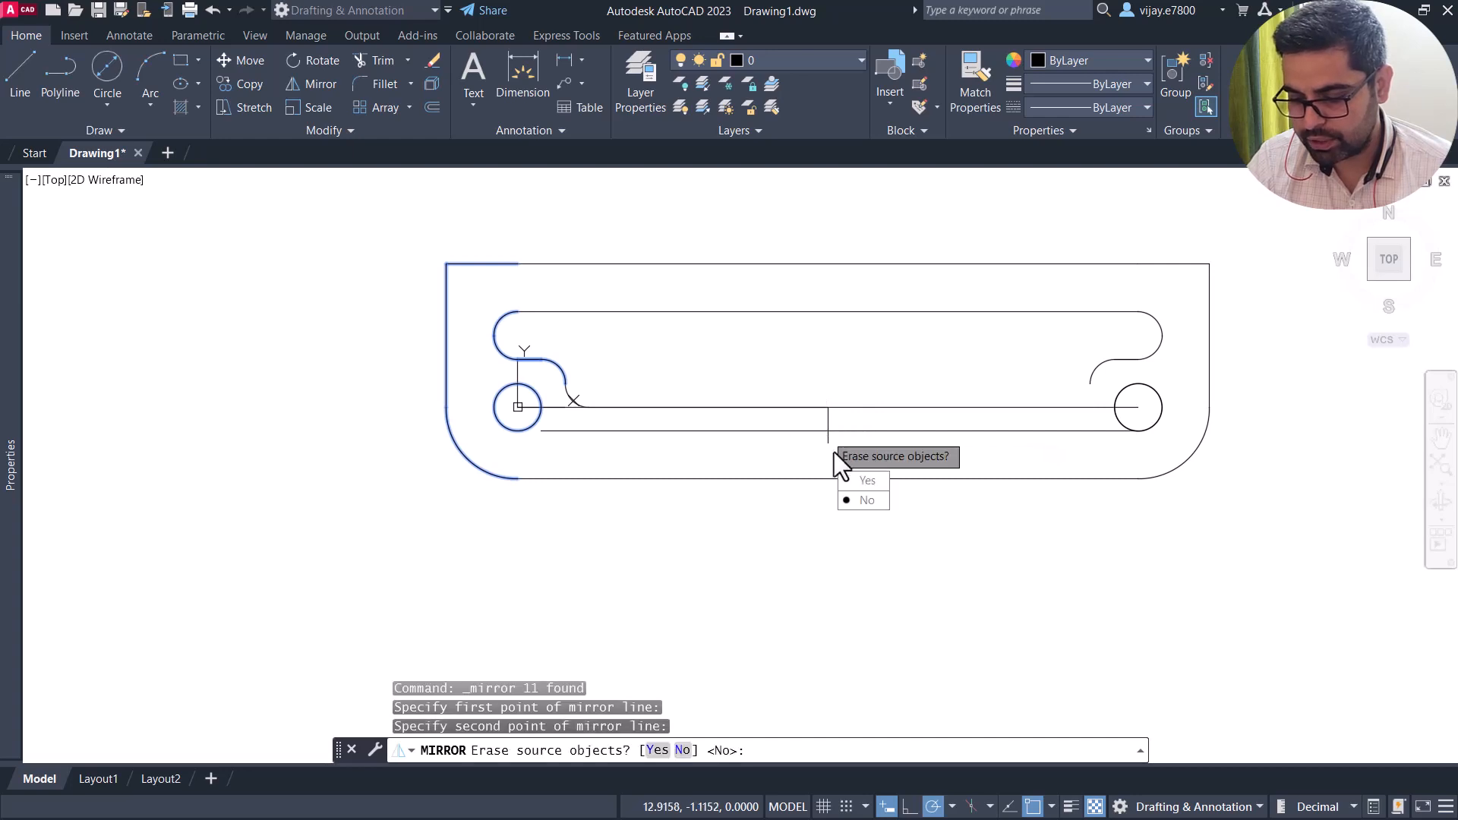
left_click(868, 504)
scroll(1141, 388, "up", 2)
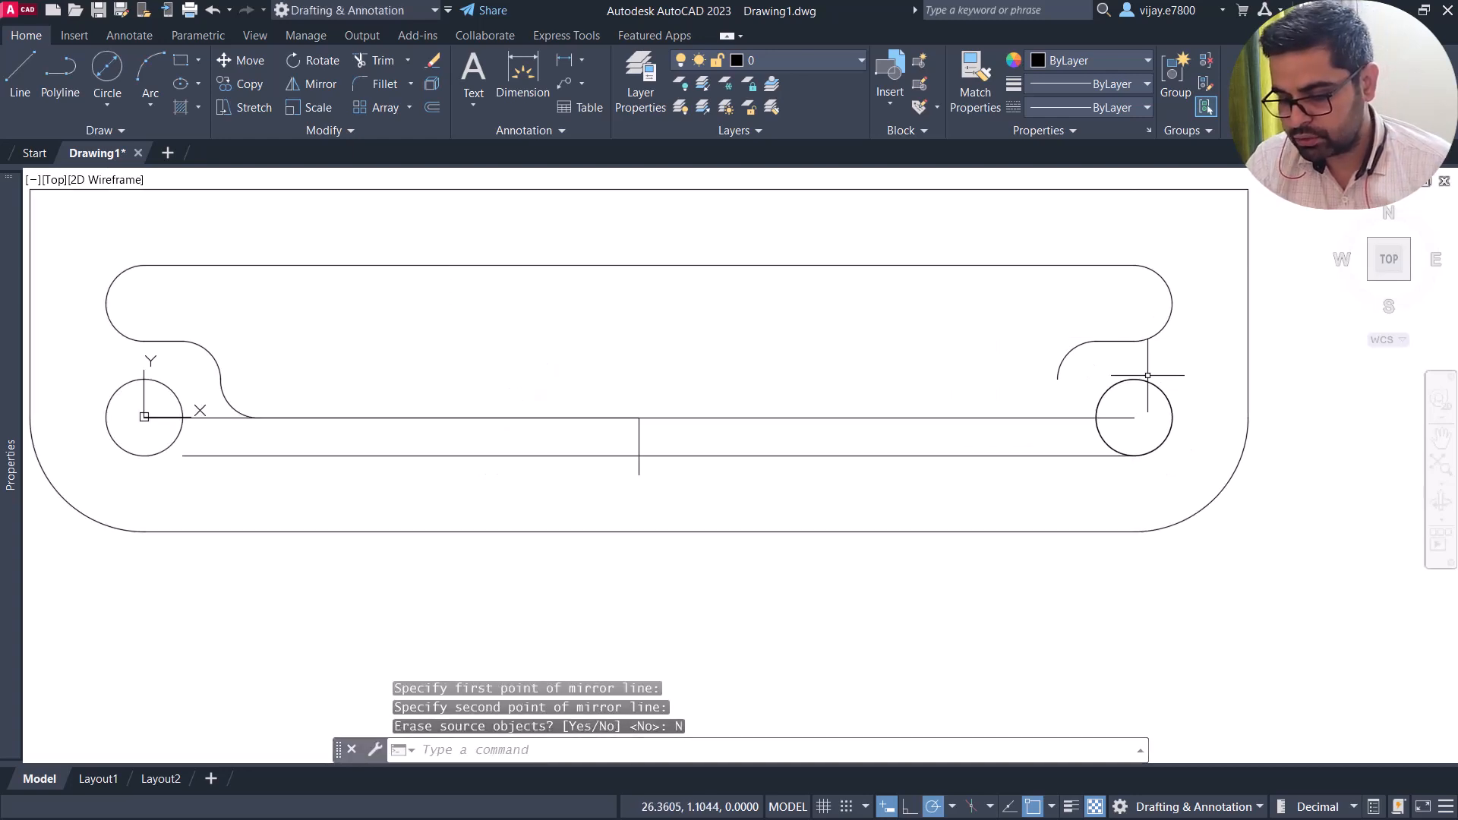
Draw a short vertical line from the lower end of the right-hand mirrored arc down to the centre line.
key("Delete")
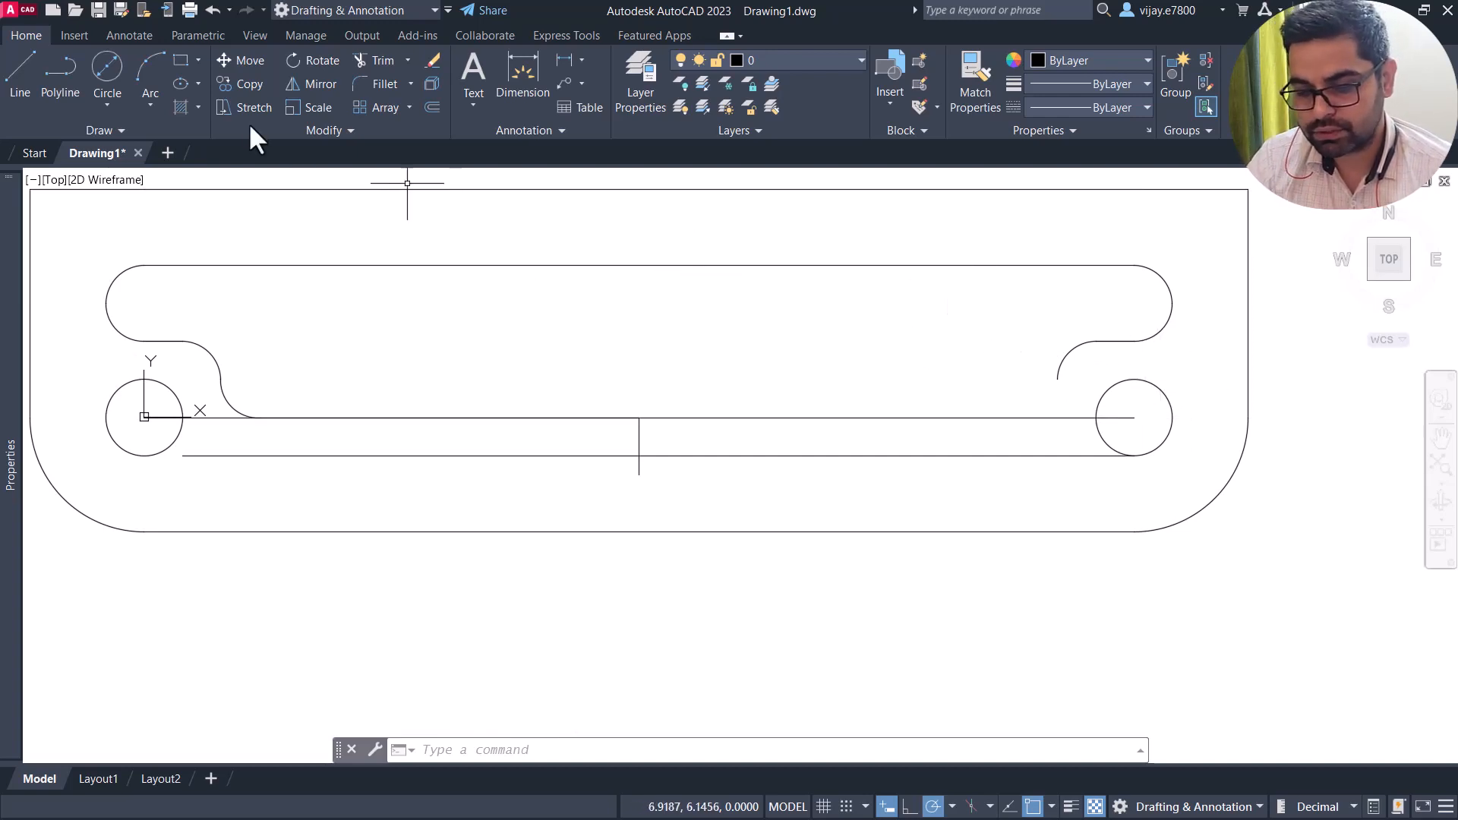
left_click(18, 76)
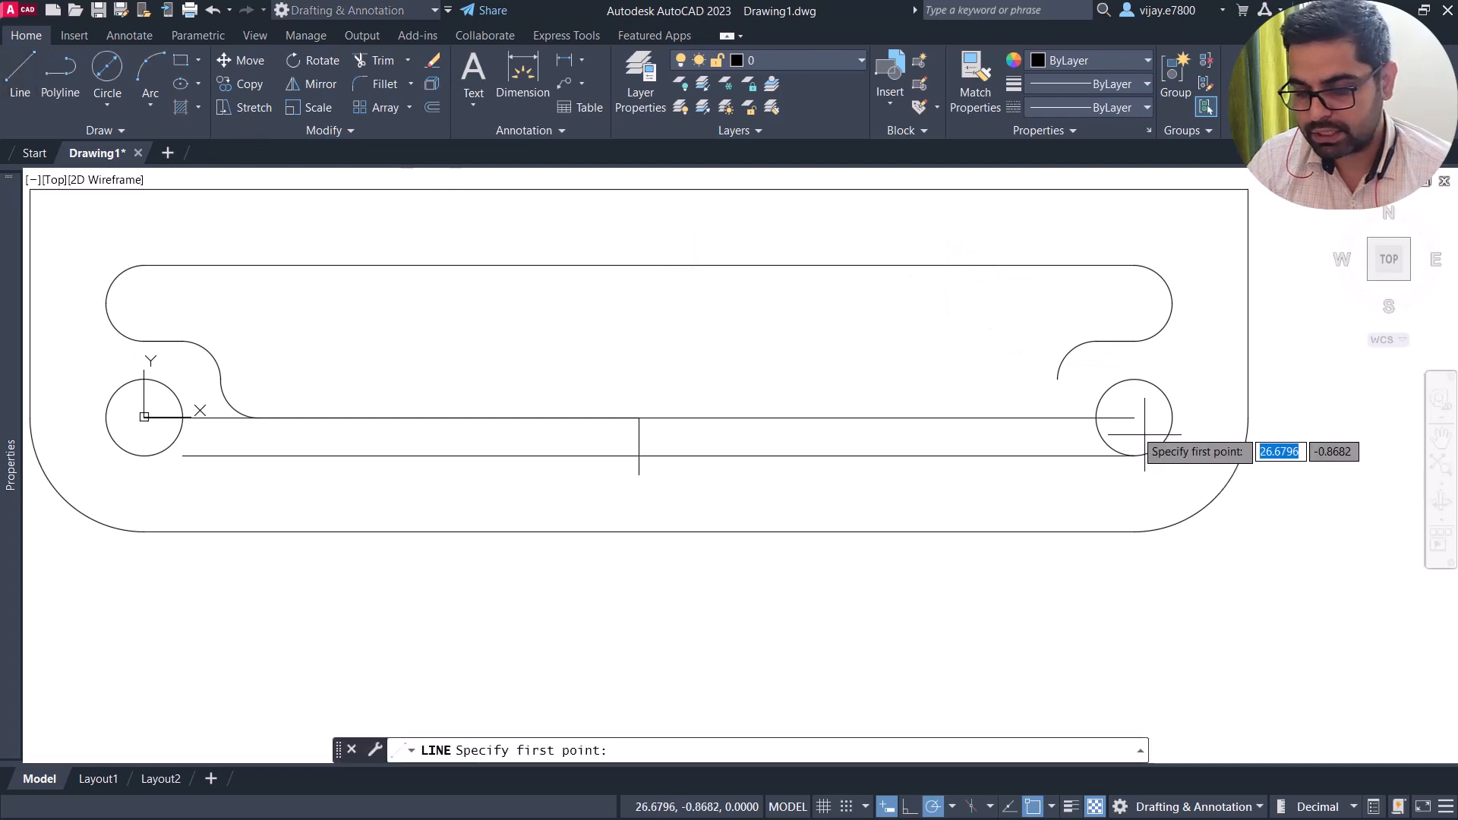
left_click(1057, 377)
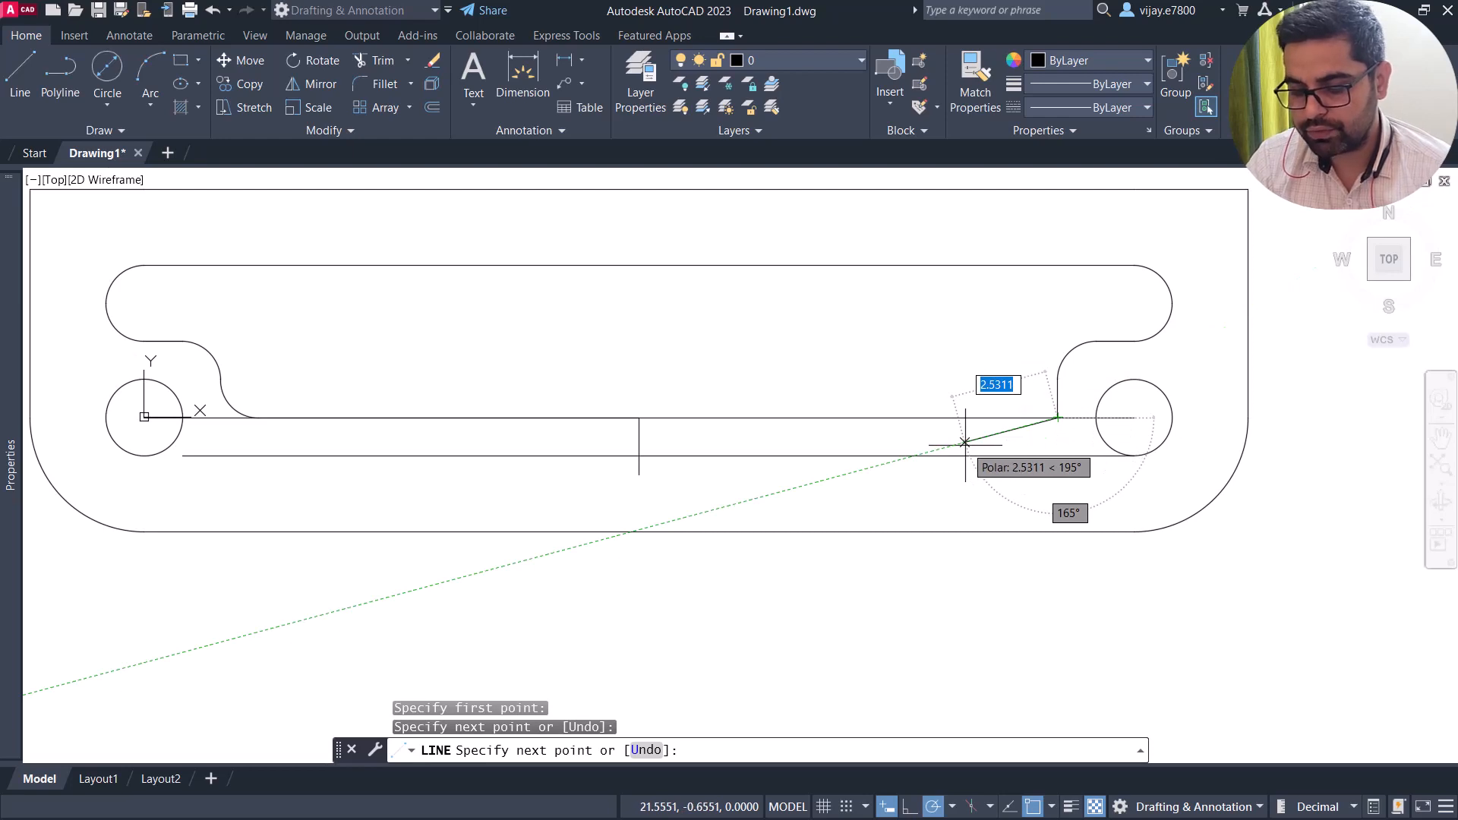
key("Escape")
type("`")
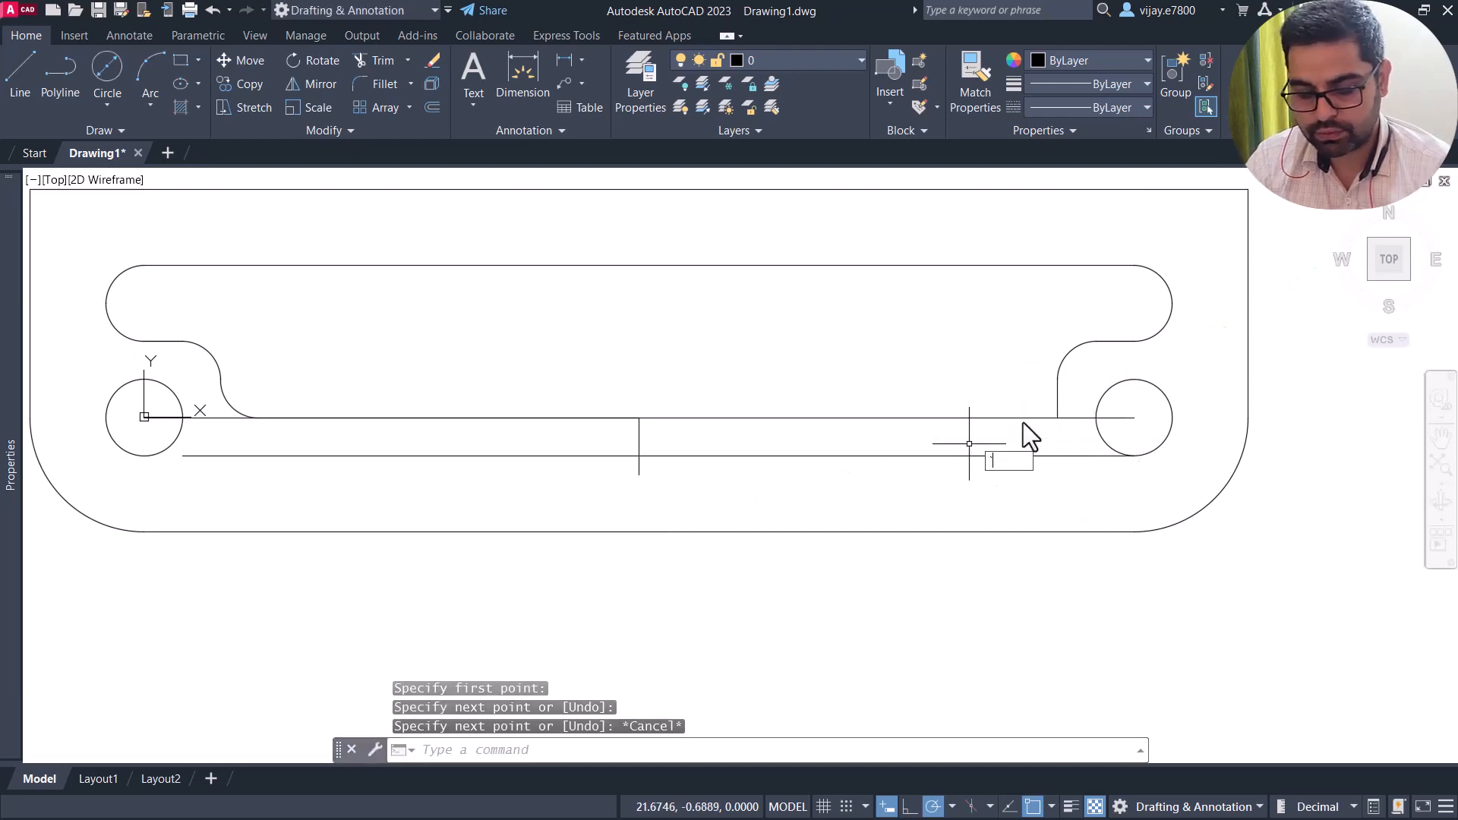
key("Escape")
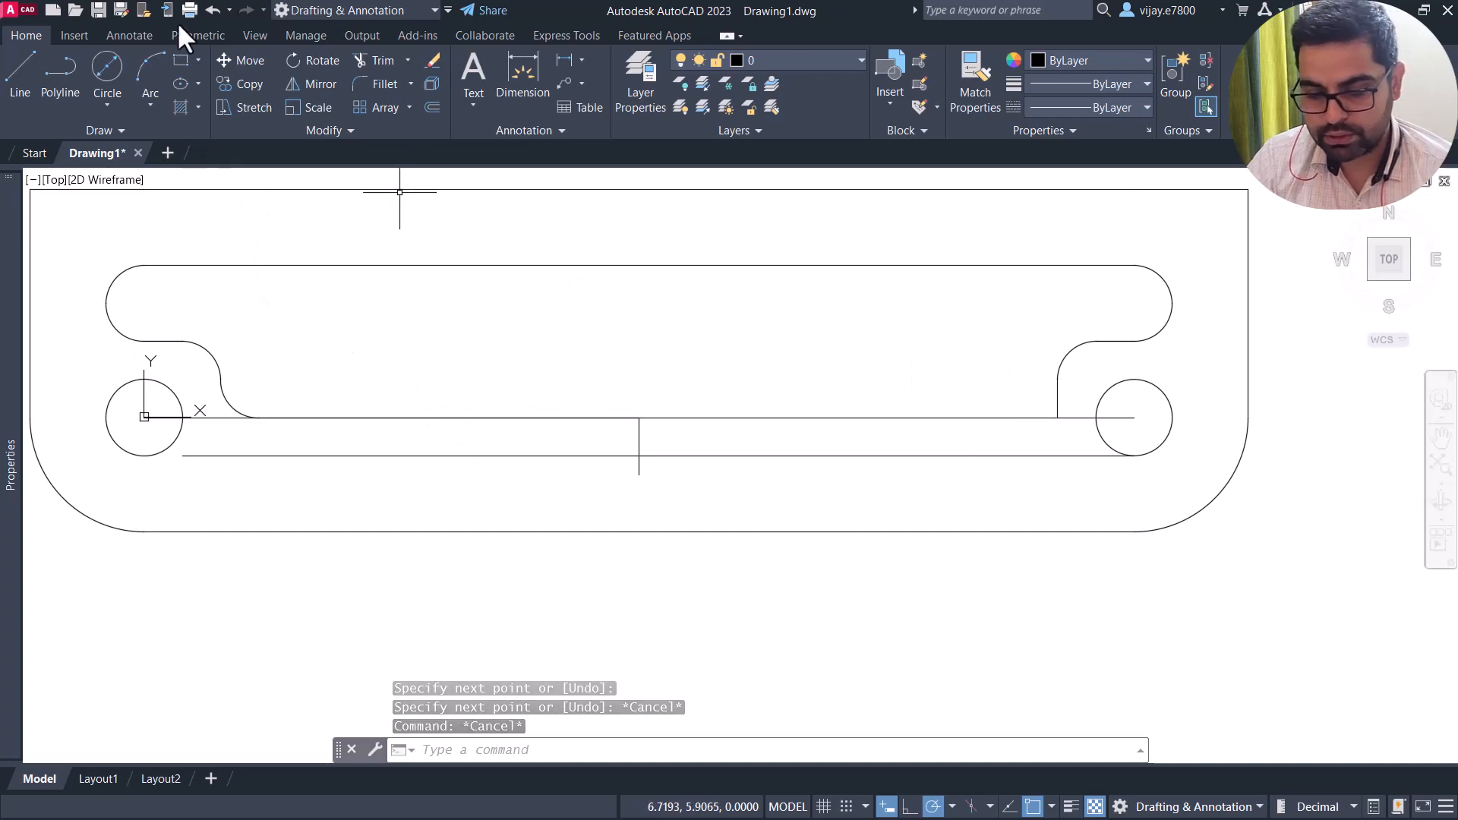
Fillet the right-hand corner between the new short vertical line and the centre line with the current radius.
left_click(362, 80)
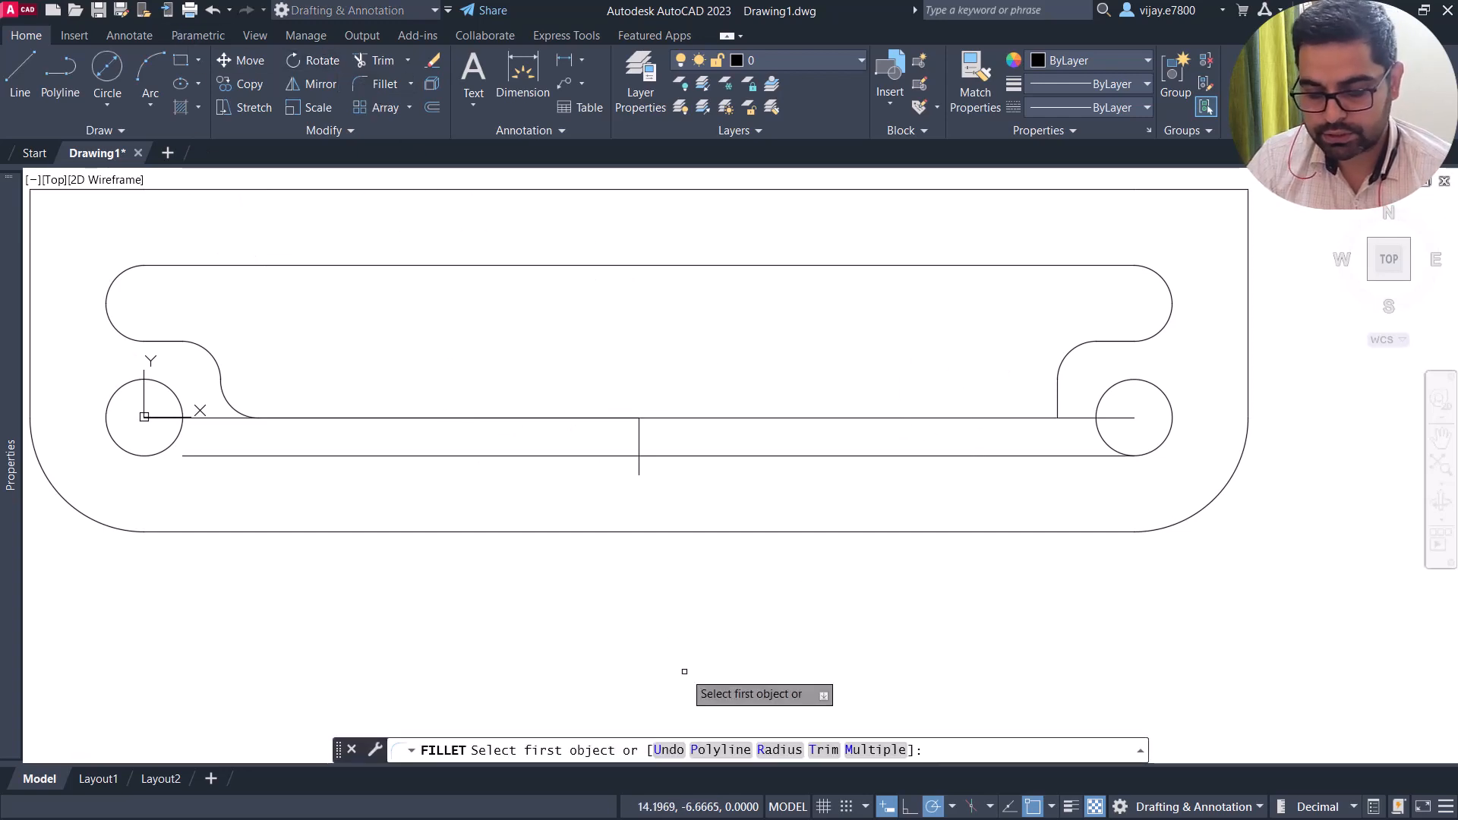
left_click(1058, 396)
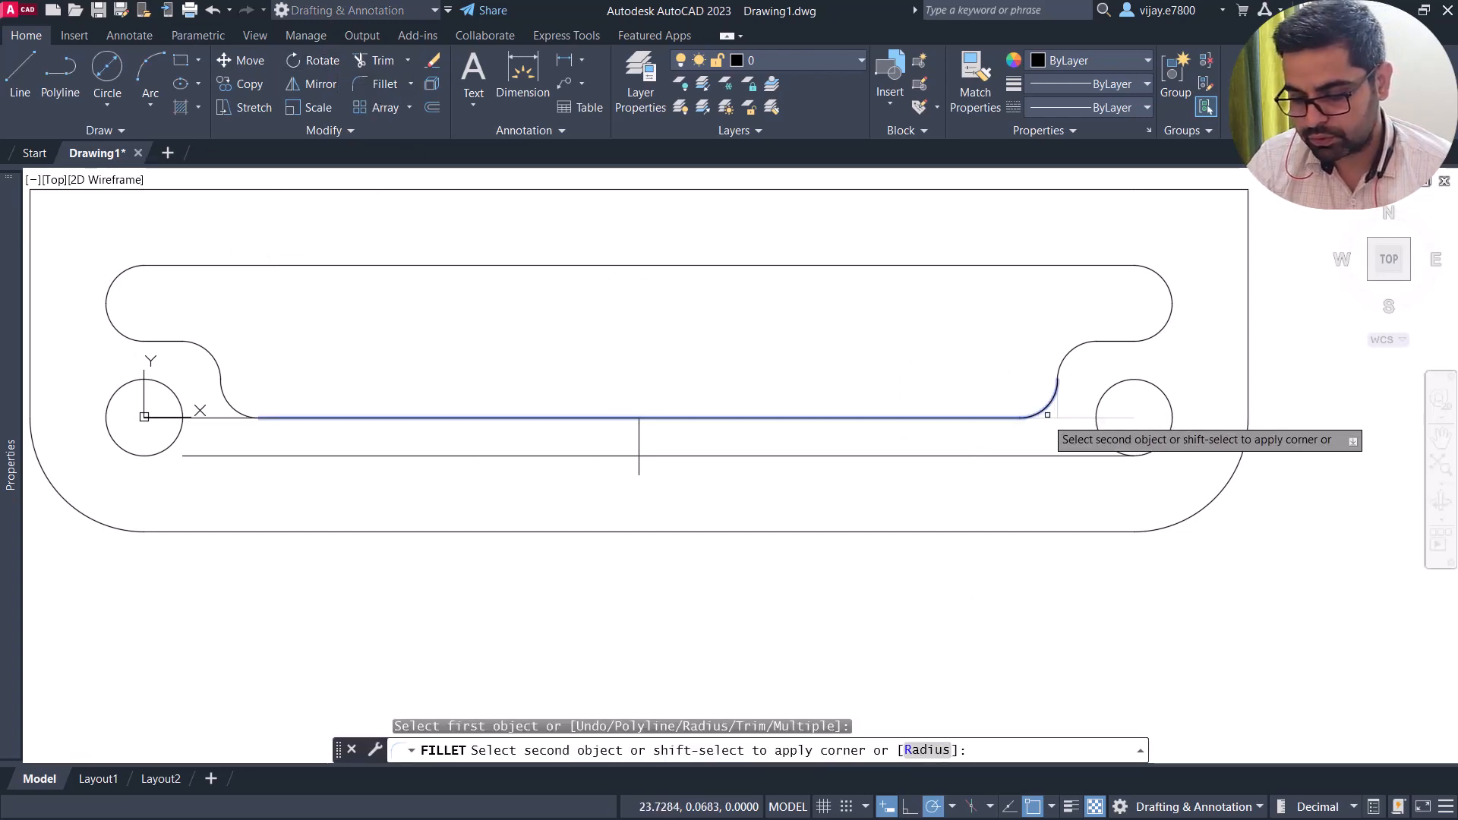
left_click(1044, 417)
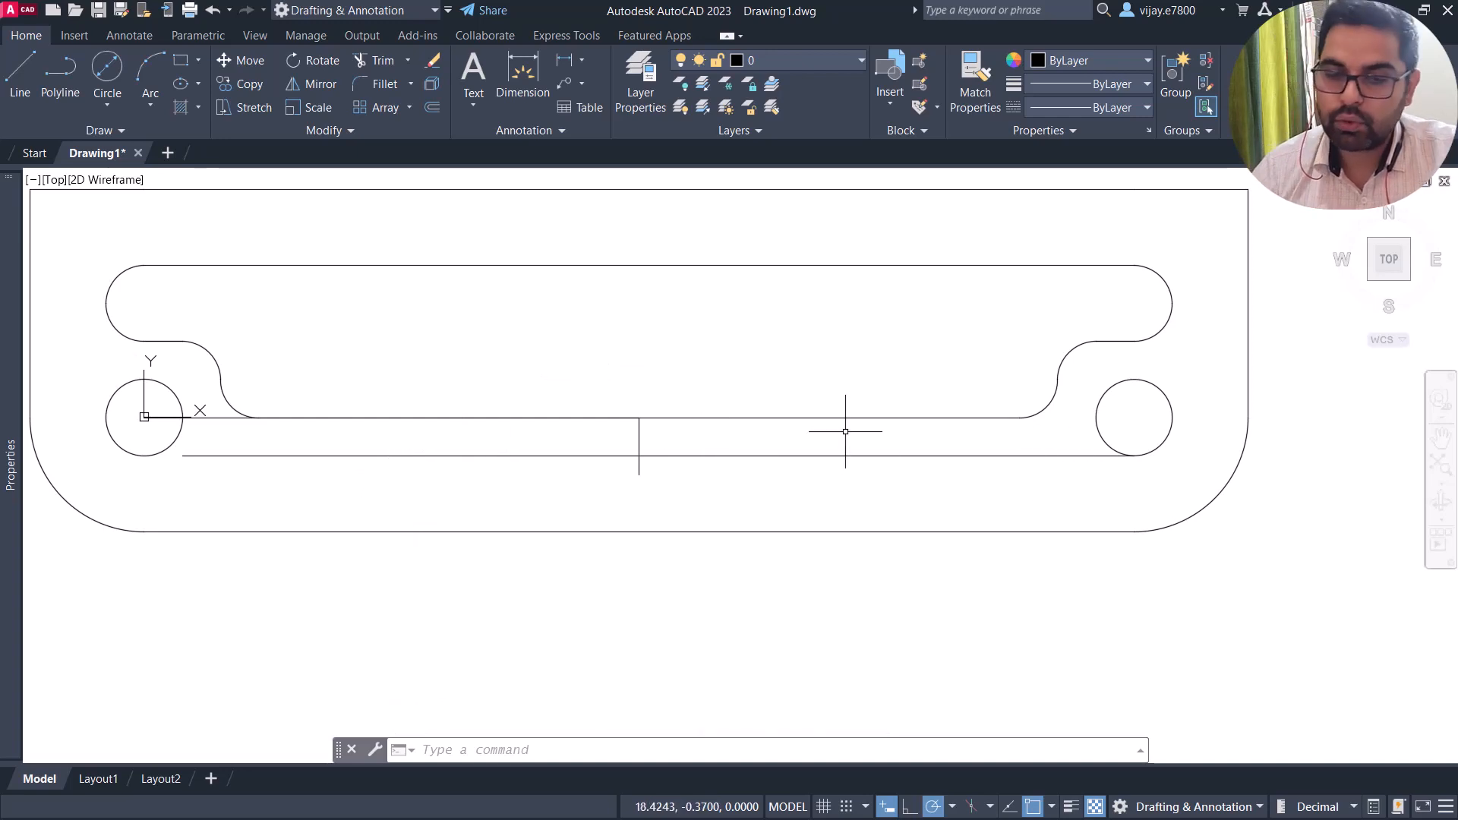
Draw a construction line 4 units long at 0° from the junction of the left step's two fillet arcs.
mouse_move(12, 510)
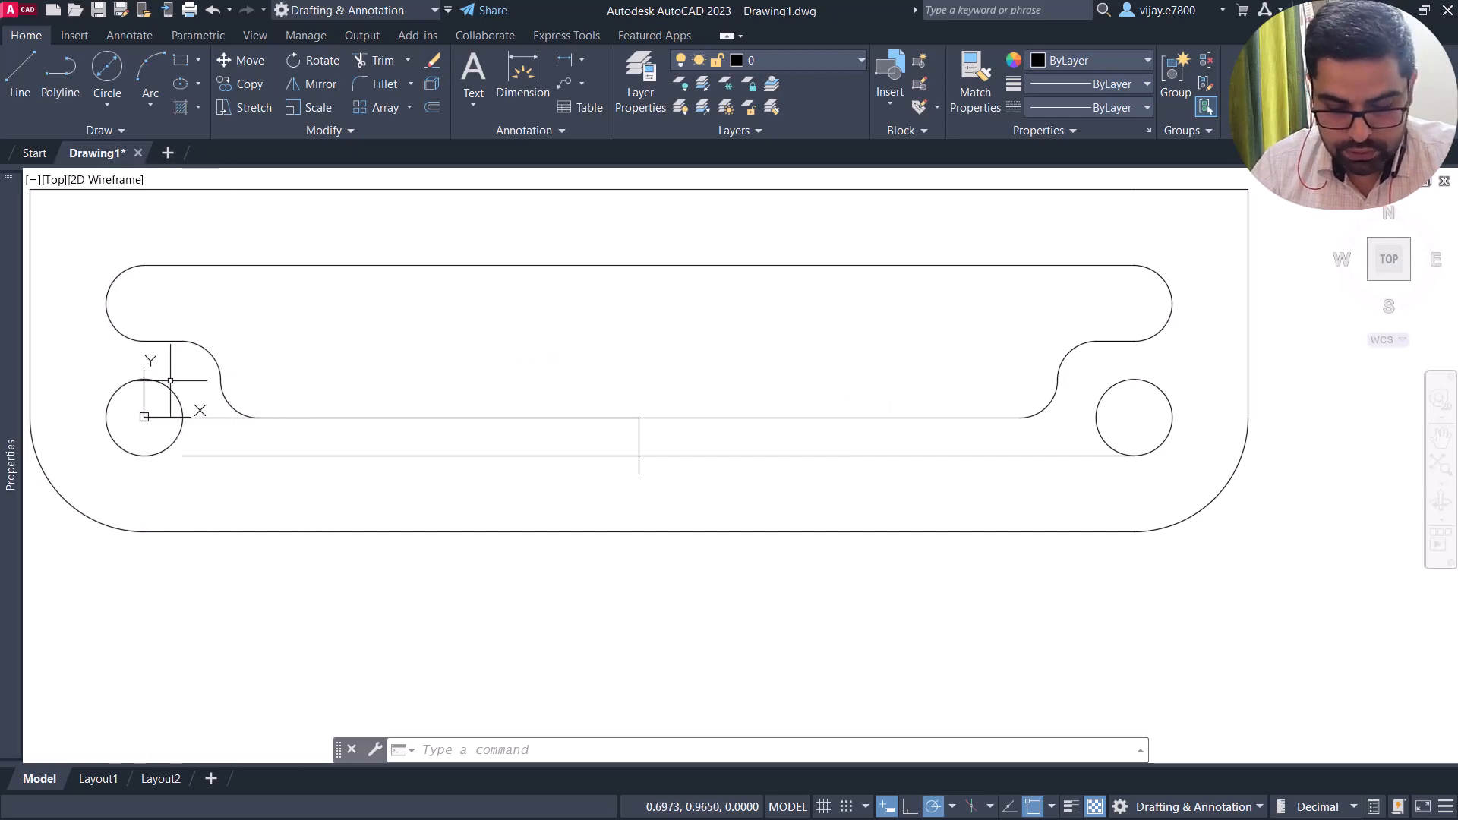
left_click(23, 76)
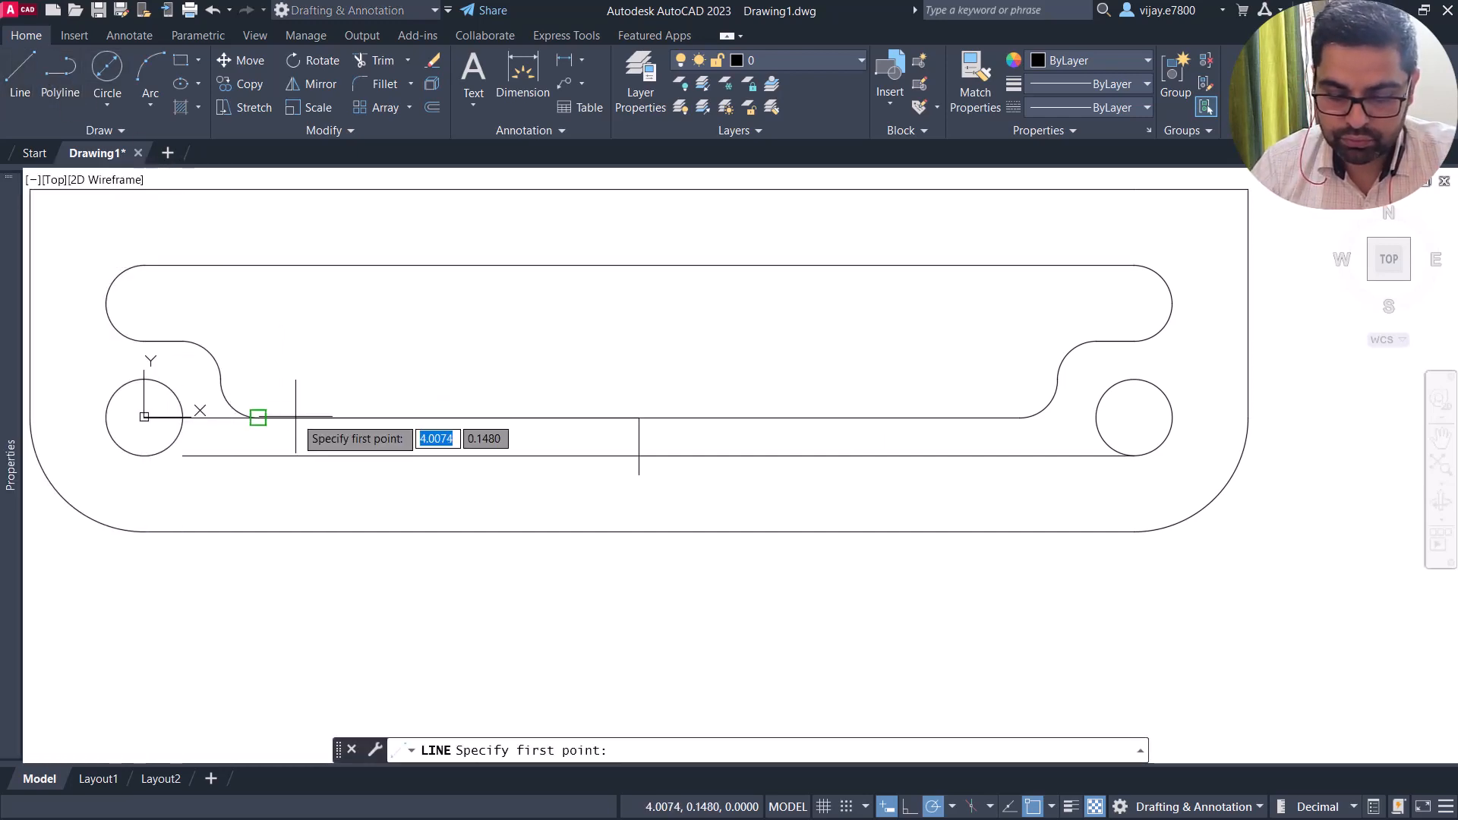
left_click(220, 378)
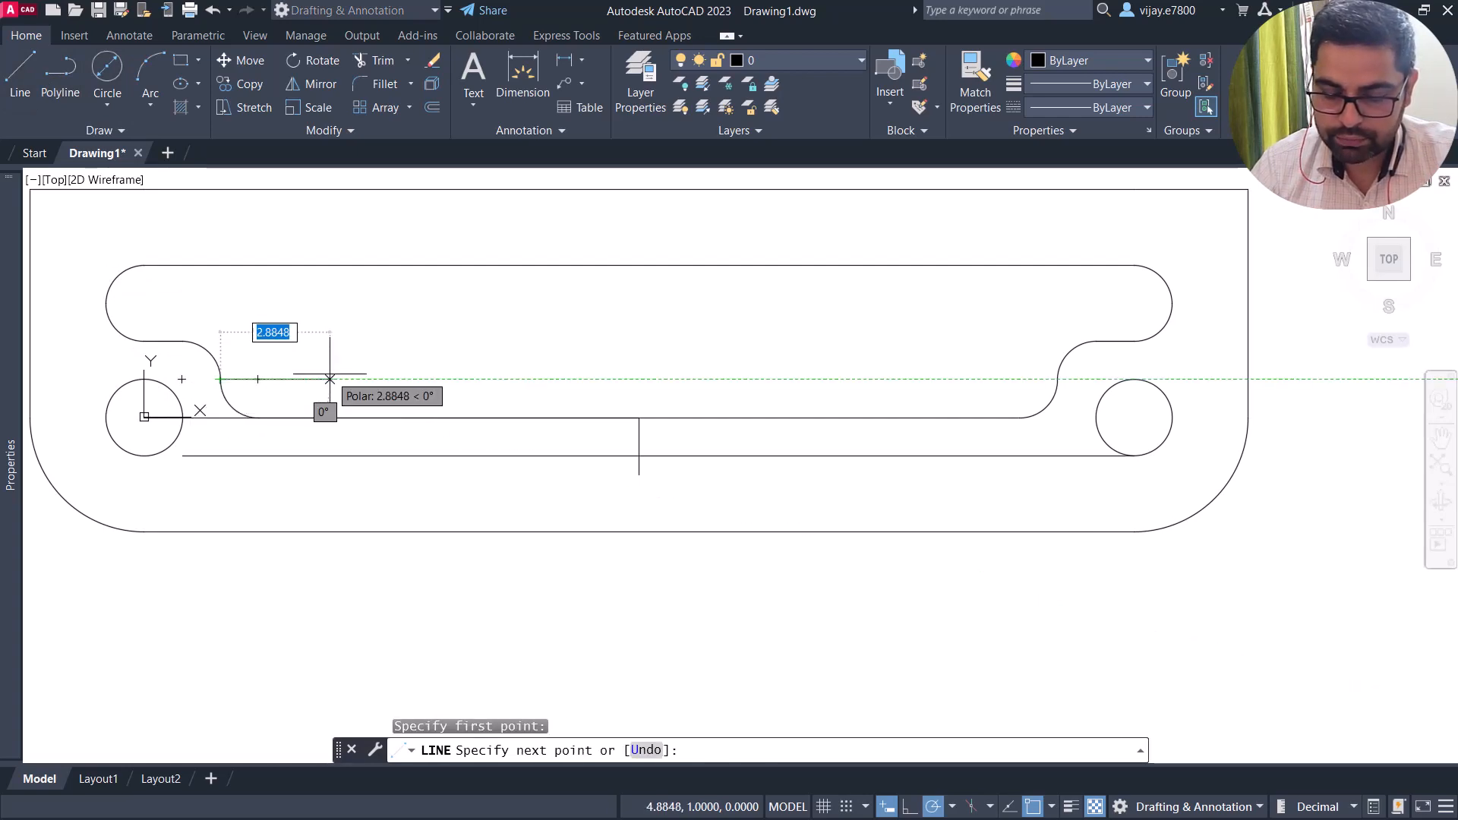
type("4")
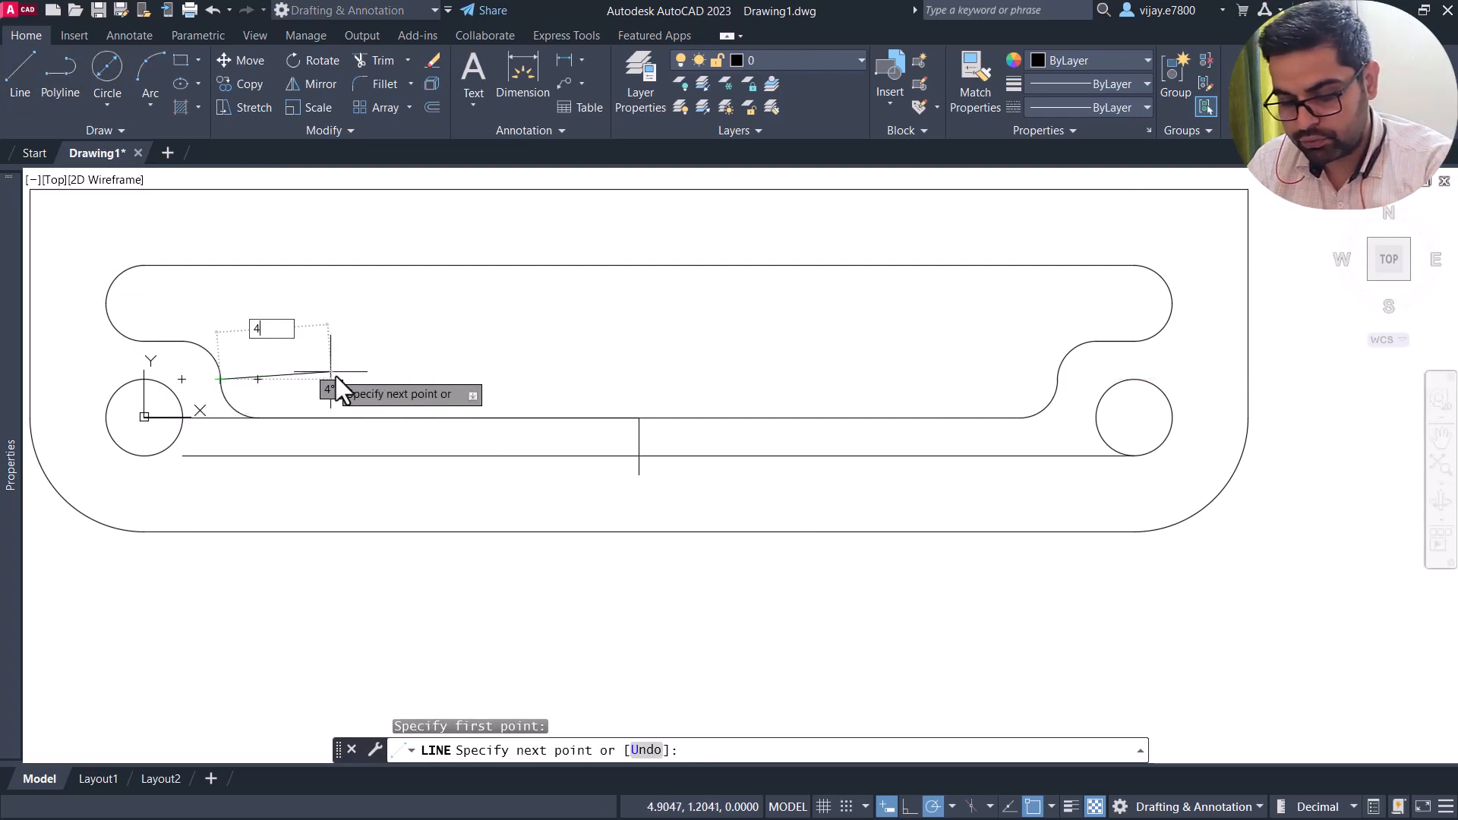
type("<0")
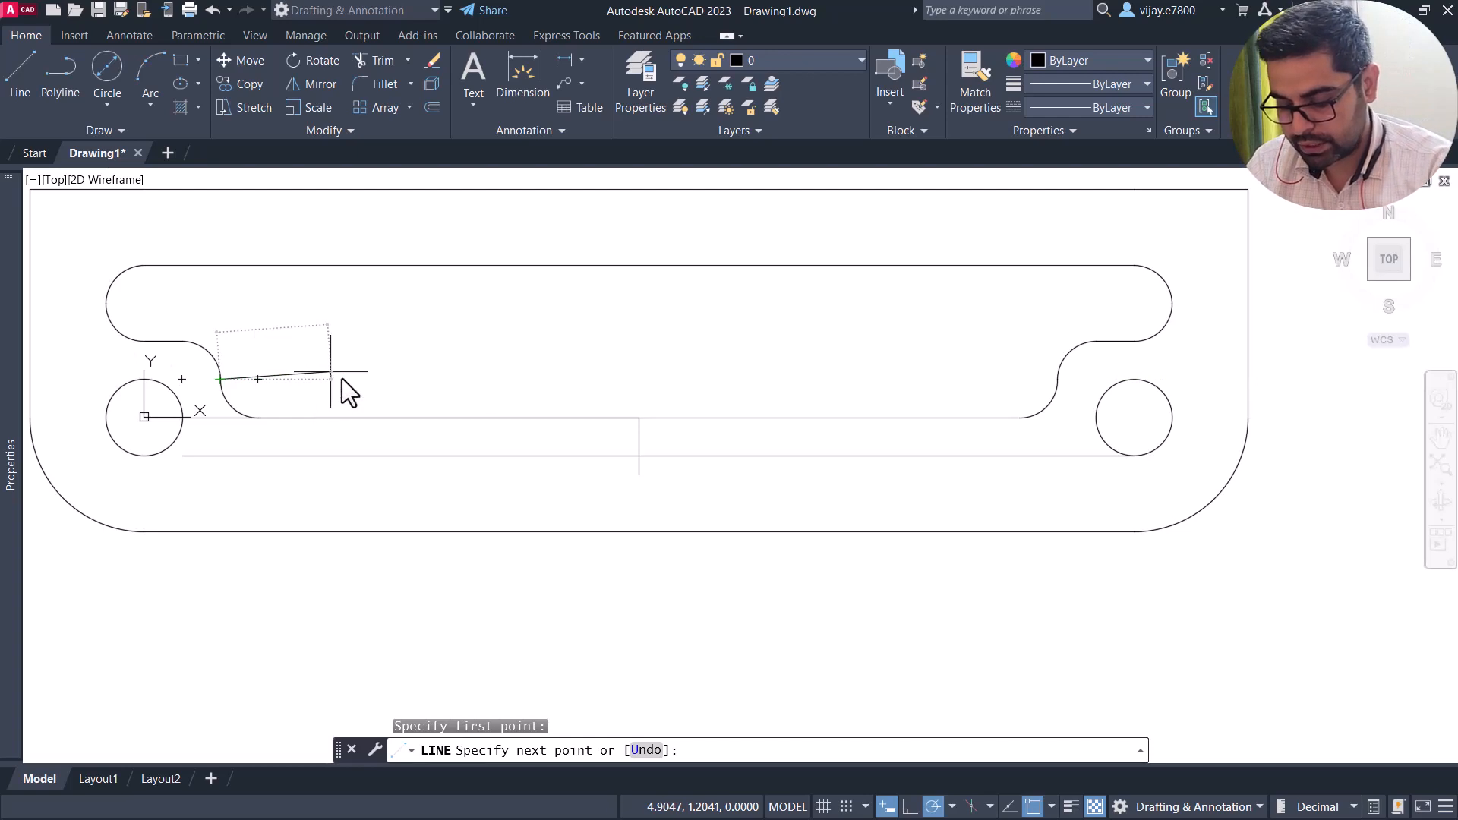
key("Return")
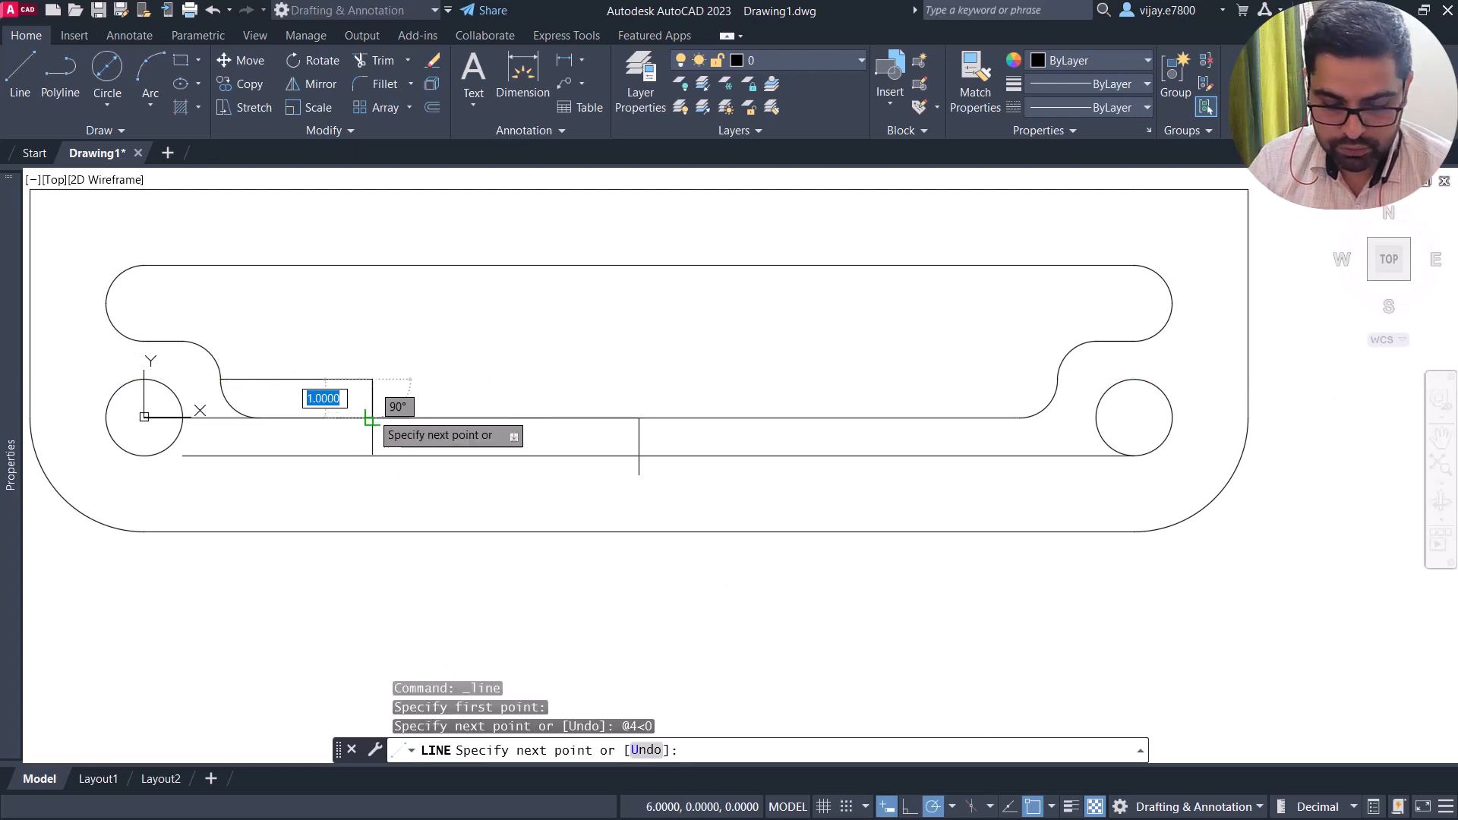
left_click(372, 418)
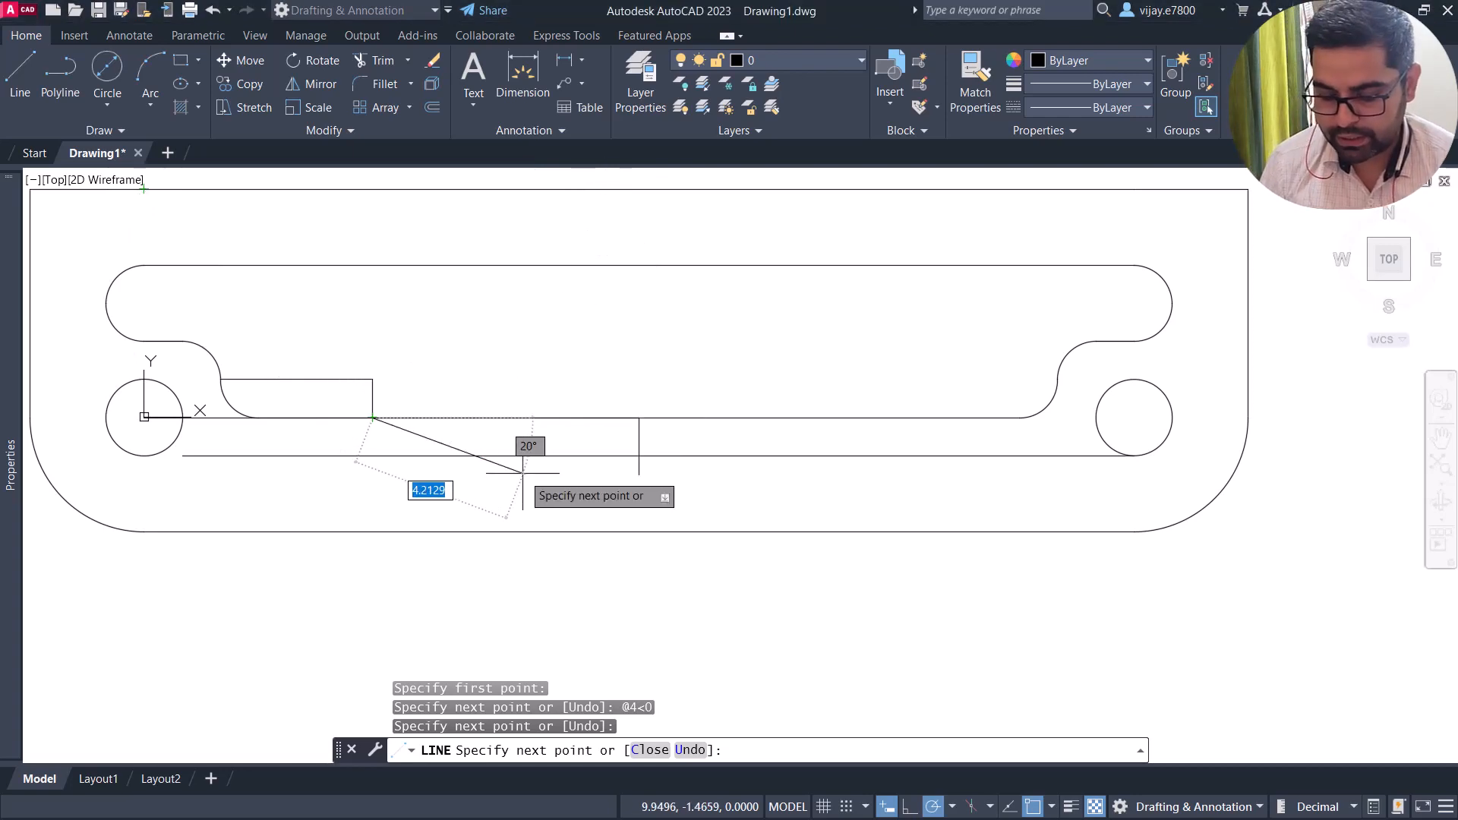
type("<-60")
key("Return")
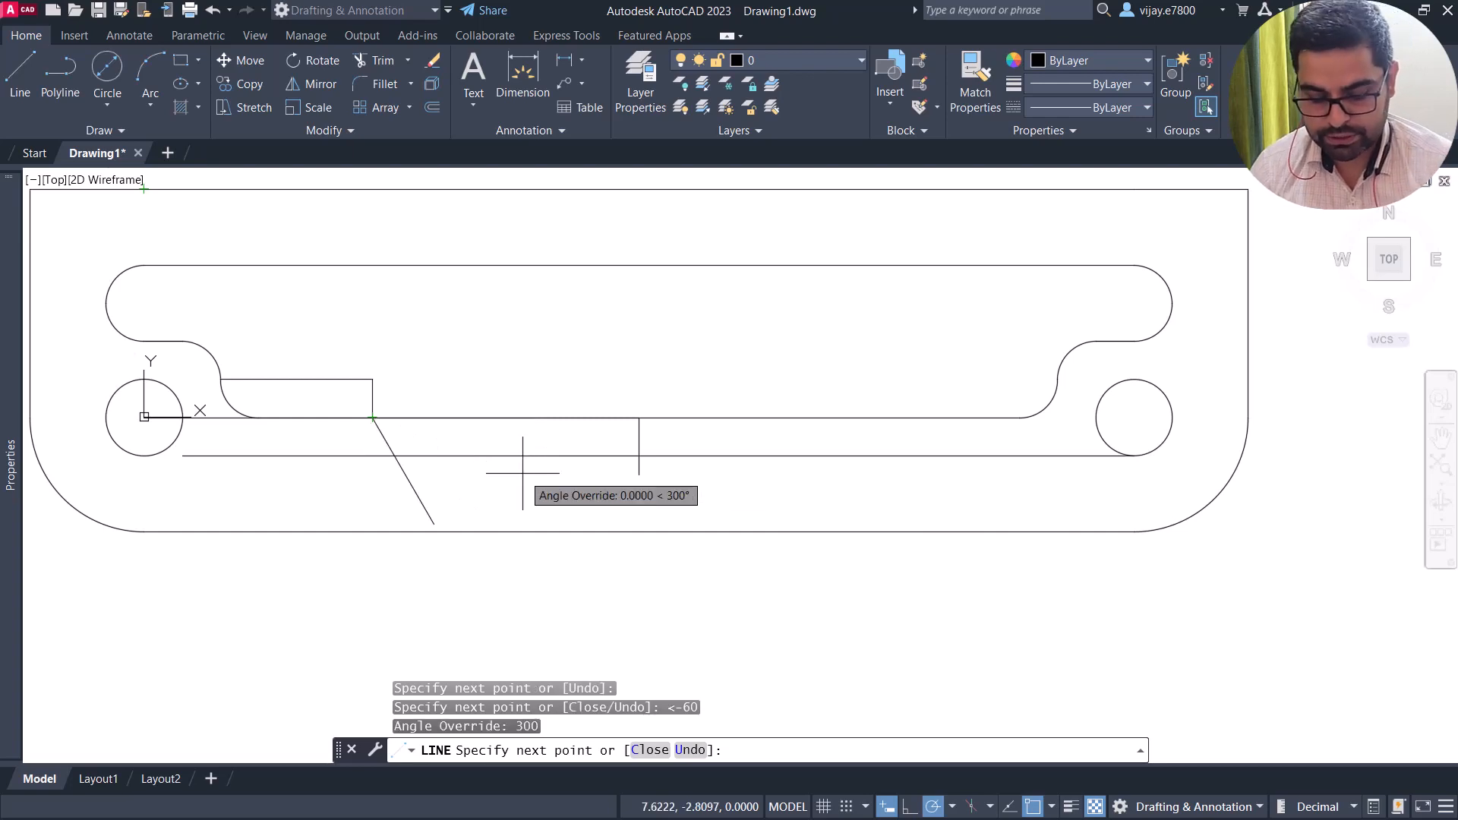
key("ctrl+z")
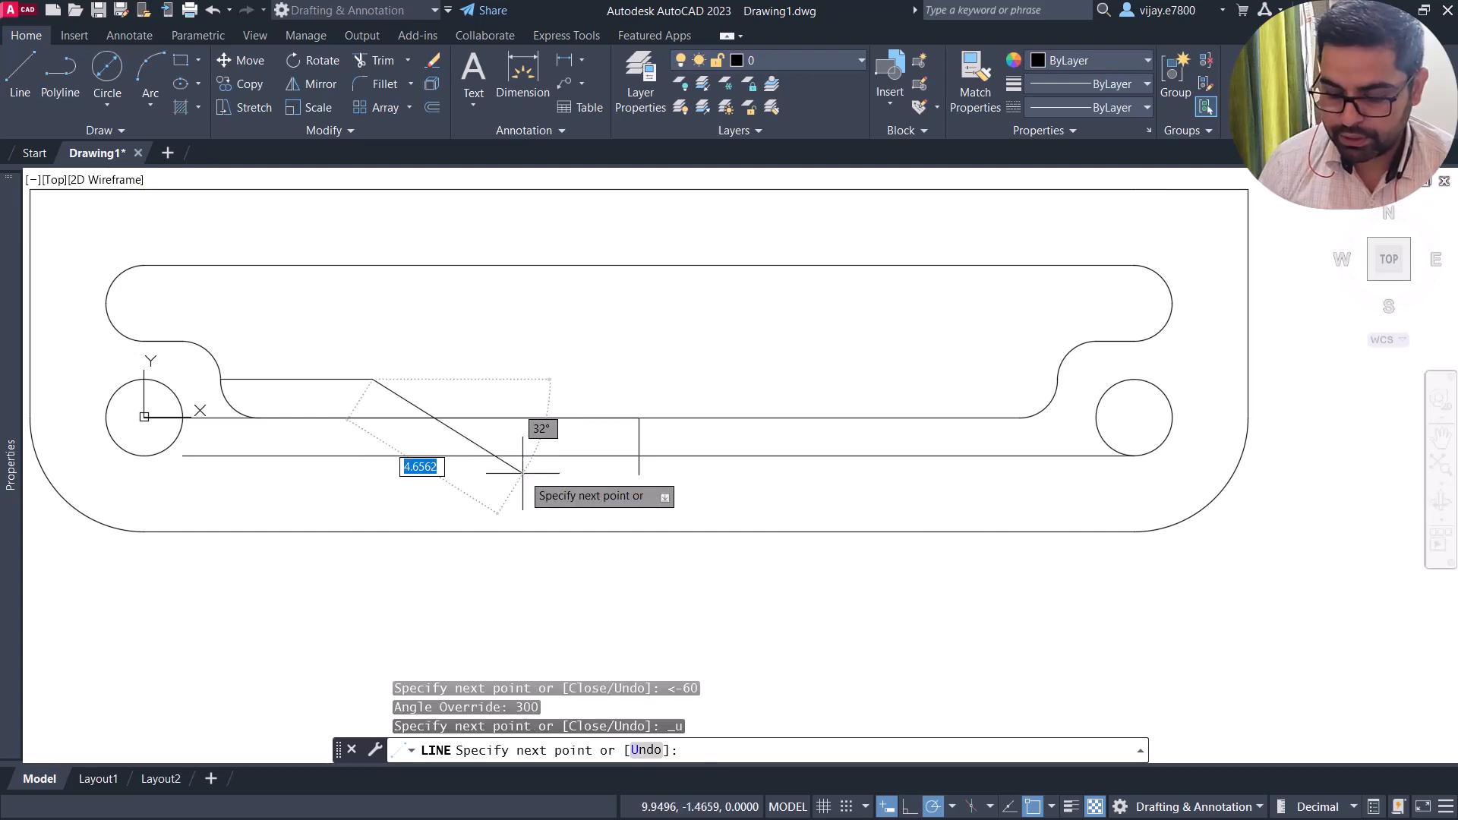
Continue from the 4-unit line's right end with a sloped line at -30°, ending just above the part's bottom edge.
type("<-3")
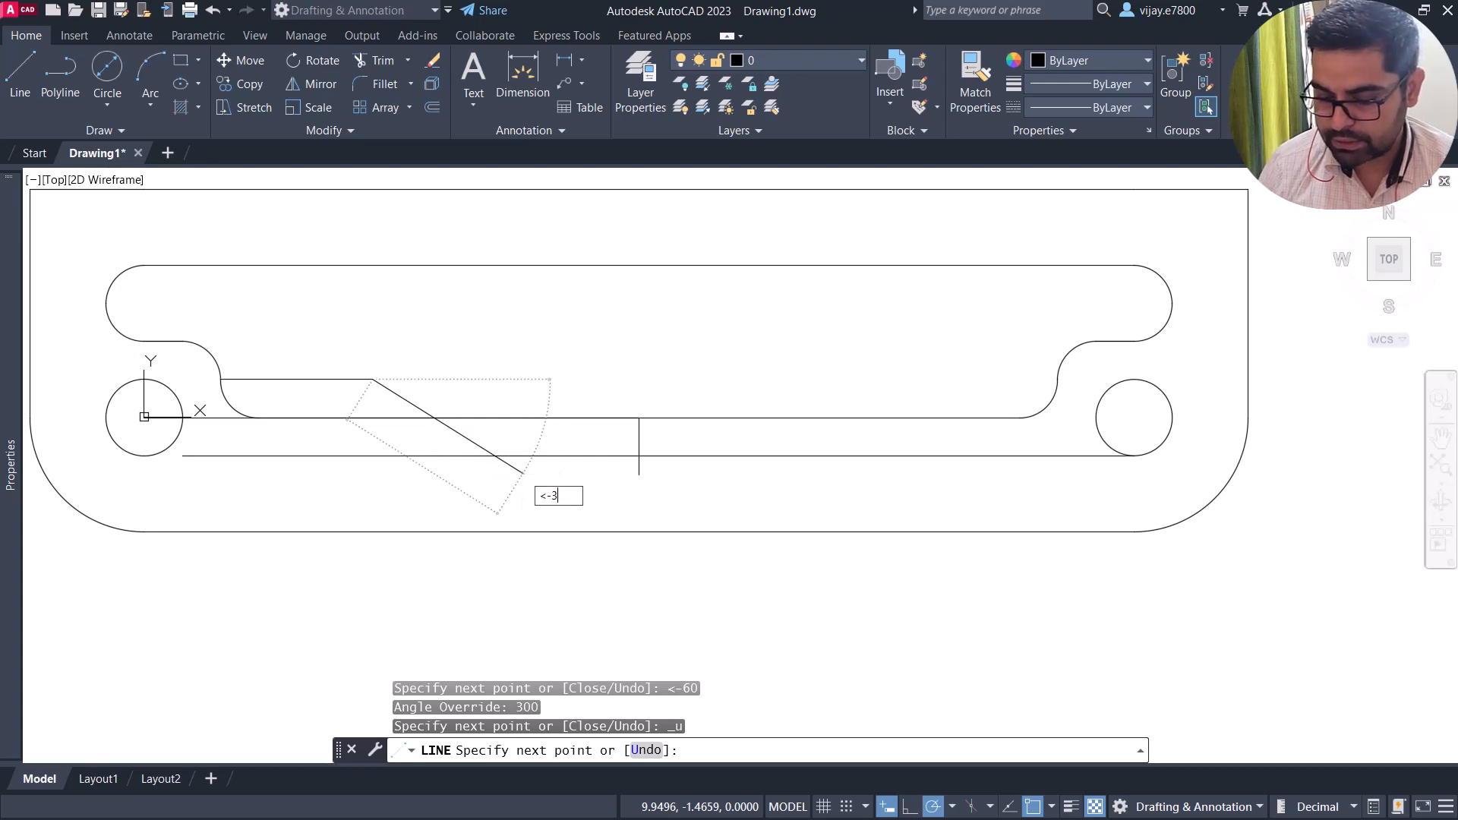
type("0")
key("Return")
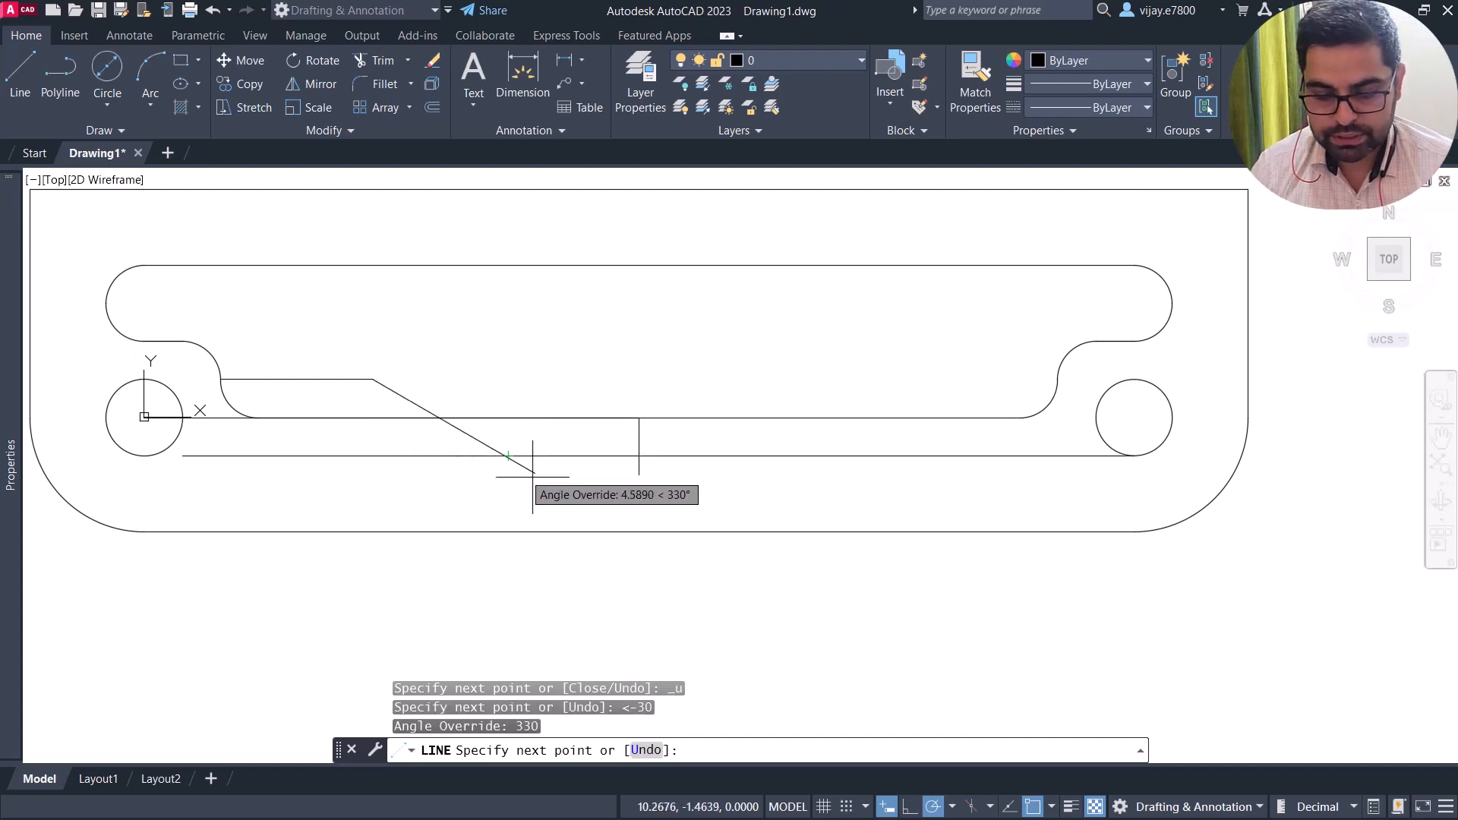
left_click(575, 497)
right_click(600, 542)
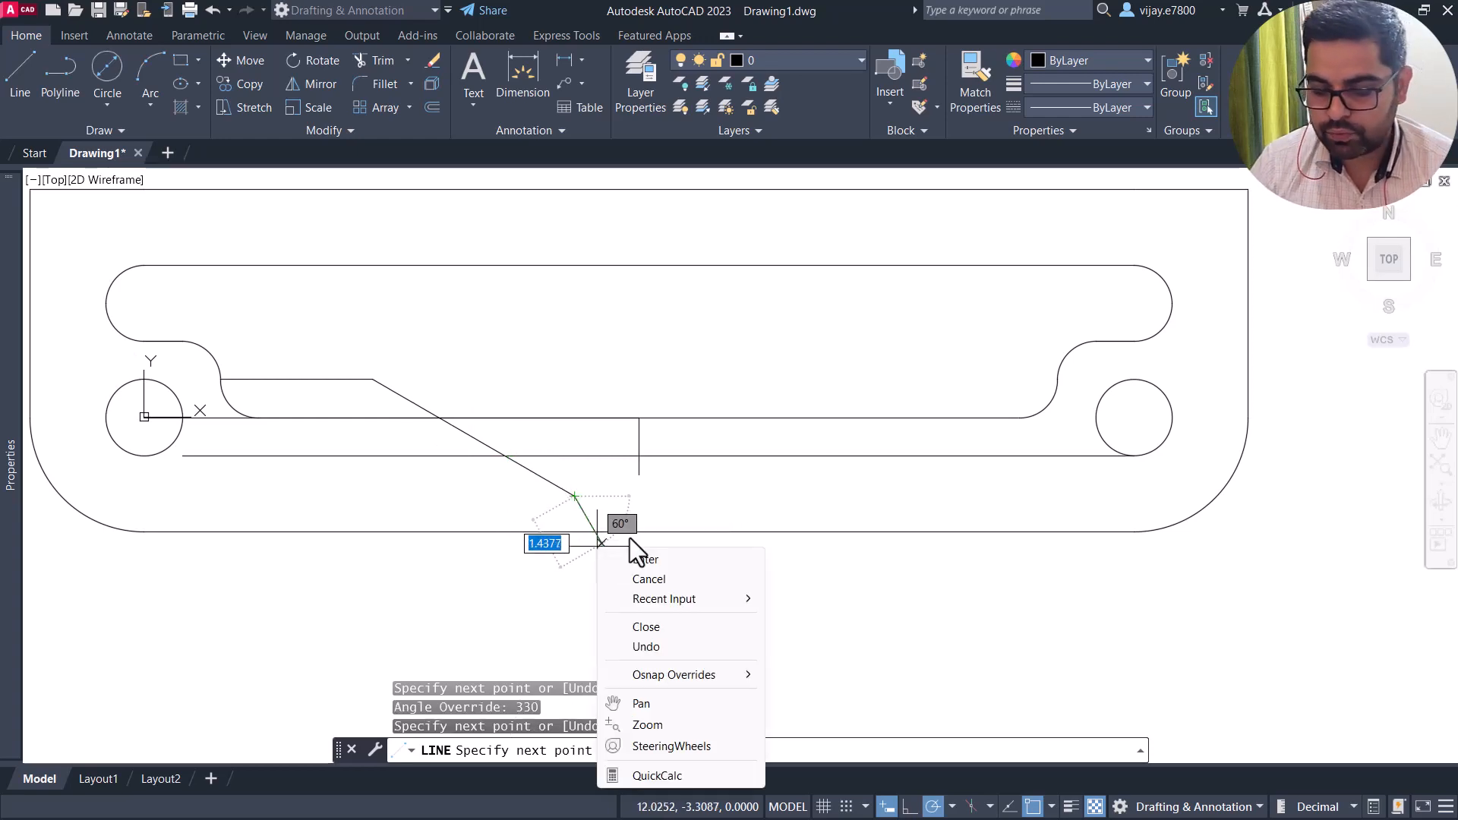
left_click(635, 554)
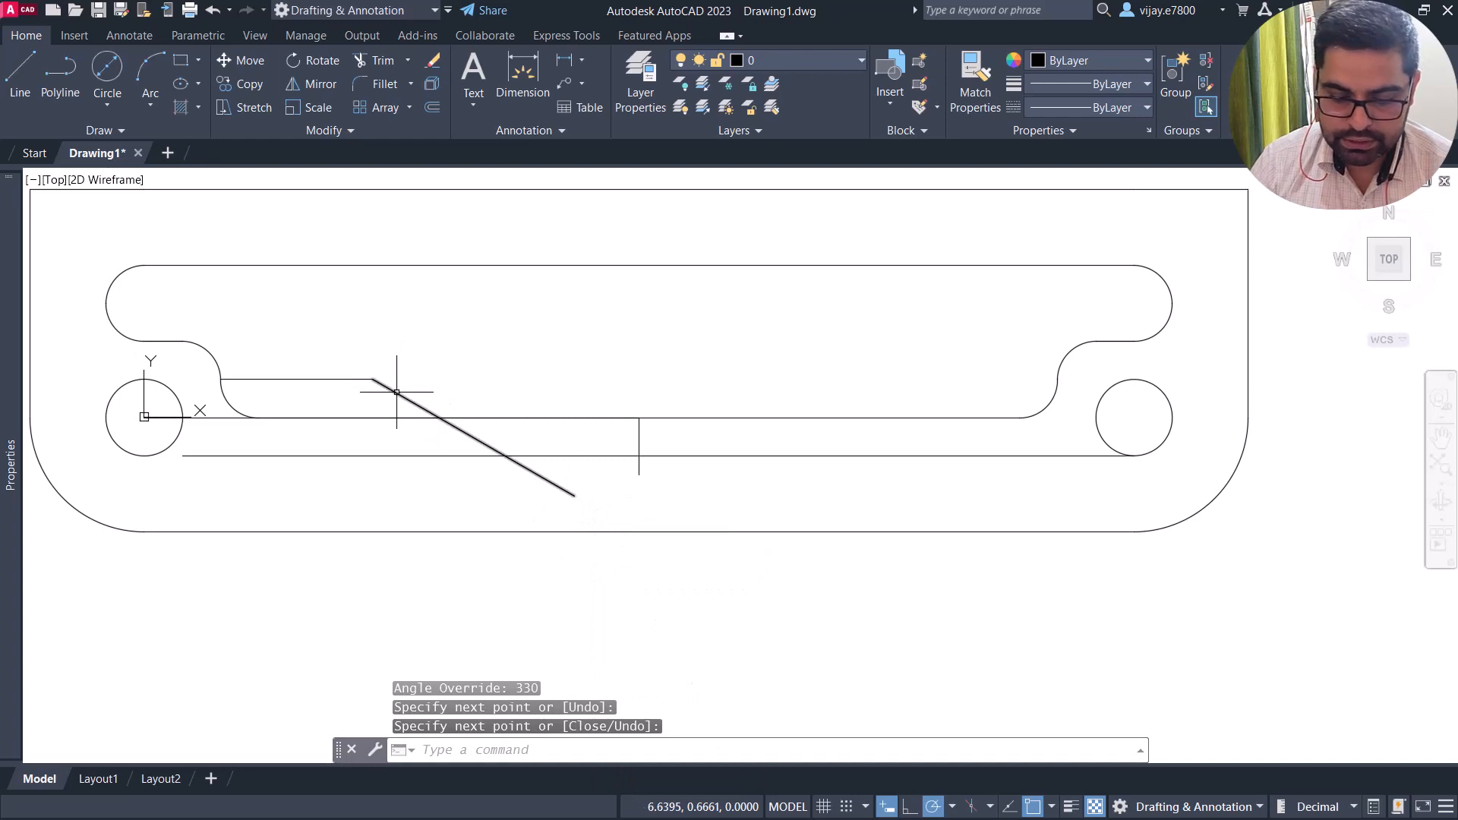
Draw a short vertical line from the sloped line's upper end down to the centre line.
left_click(22, 80)
left_click(372, 379)
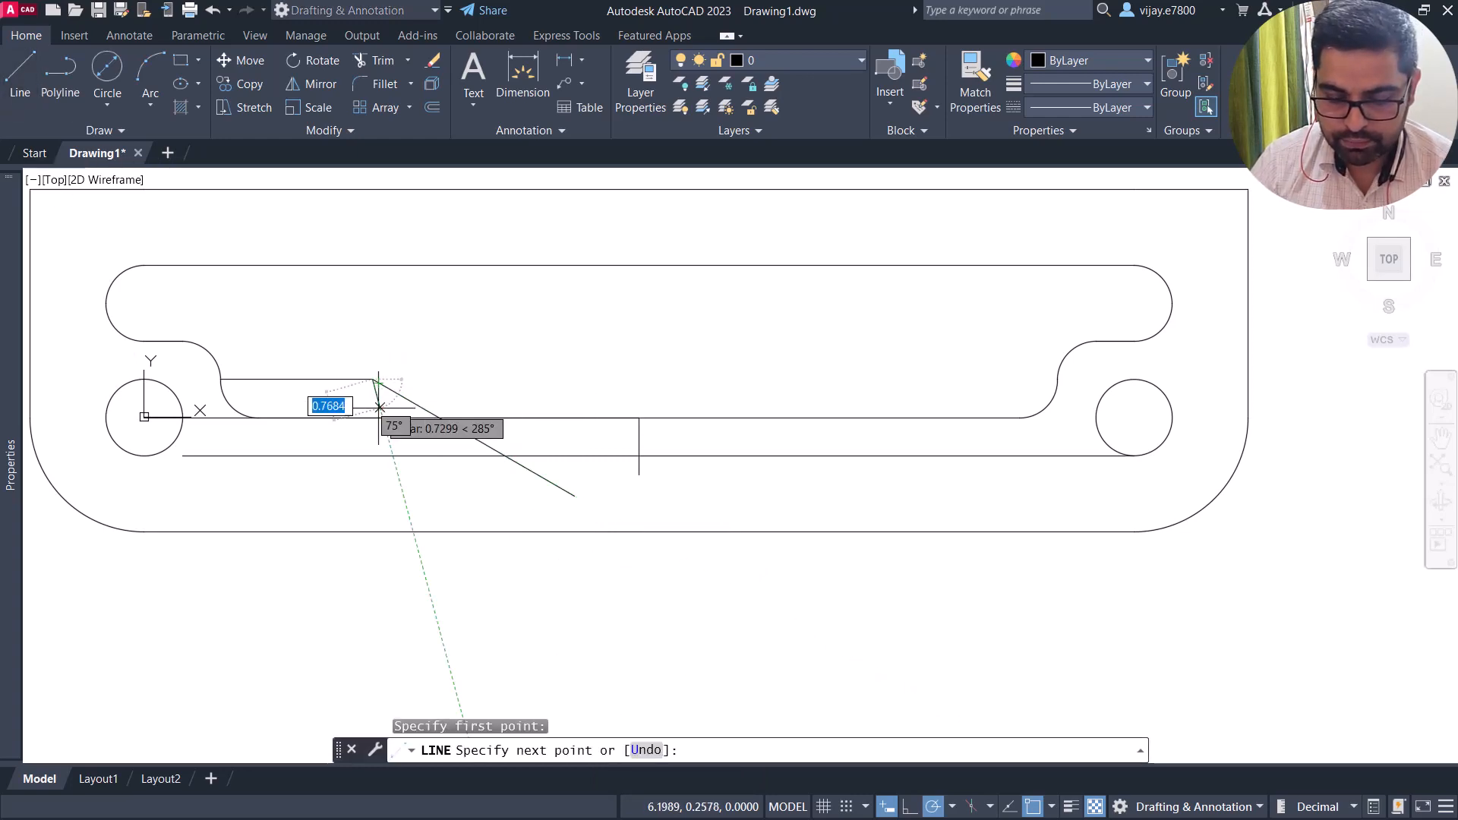
left_click(372, 416)
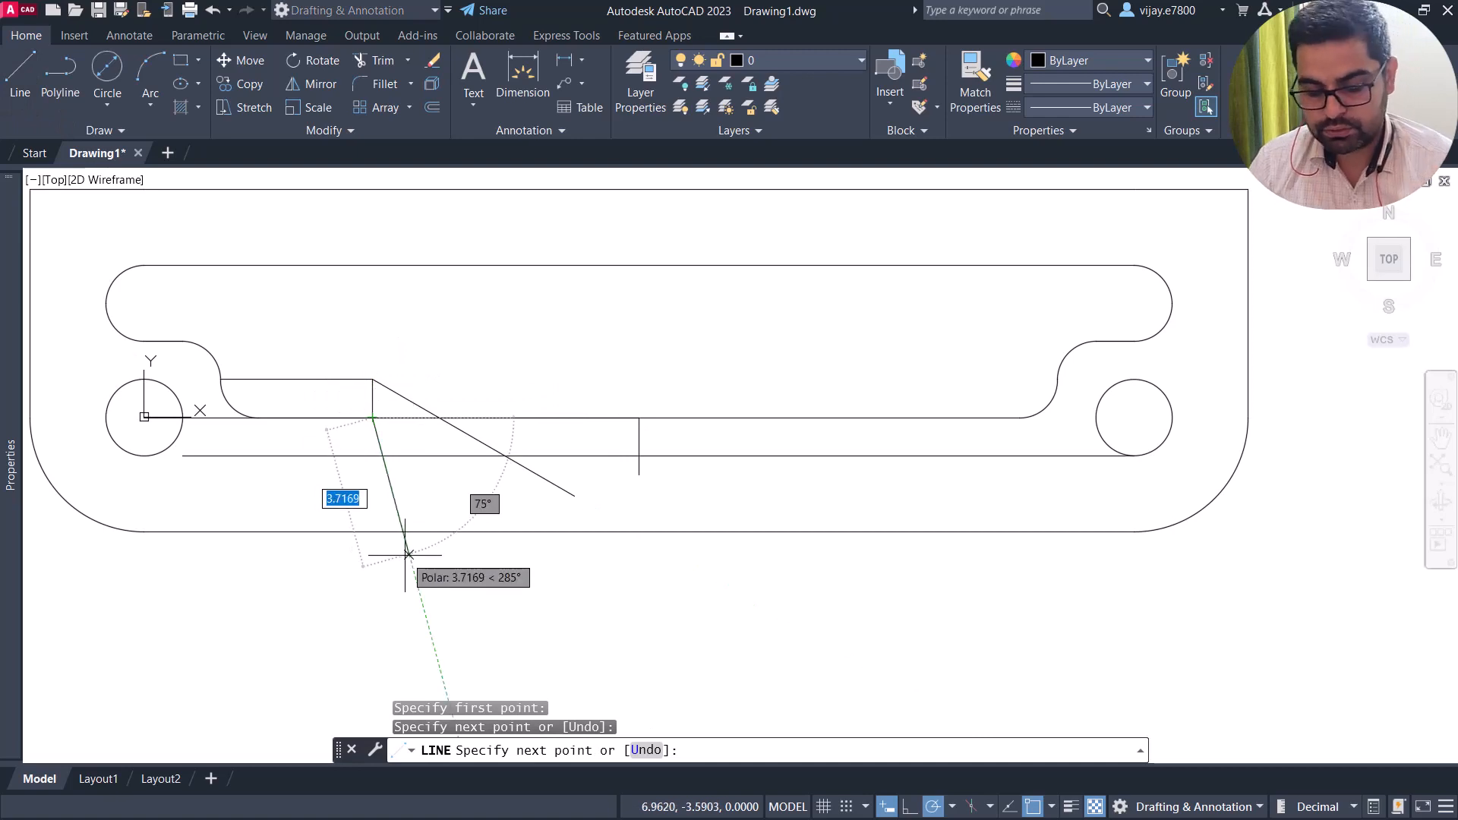
key("Escape")
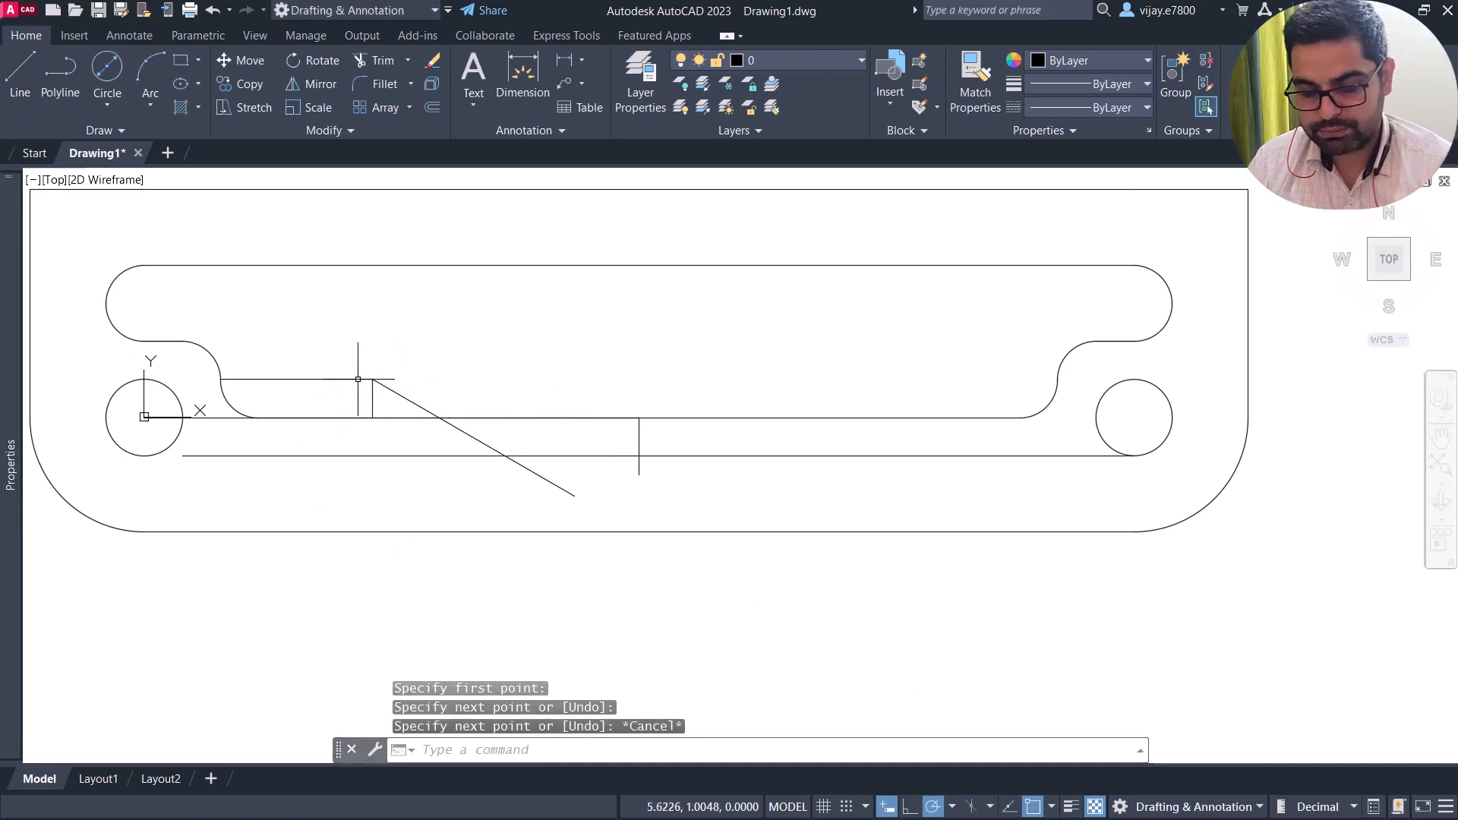
Move the sloped line from its upper end to the point where the short vertical line meets the centre line.
left_click(242, 60)
left_click(397, 392)
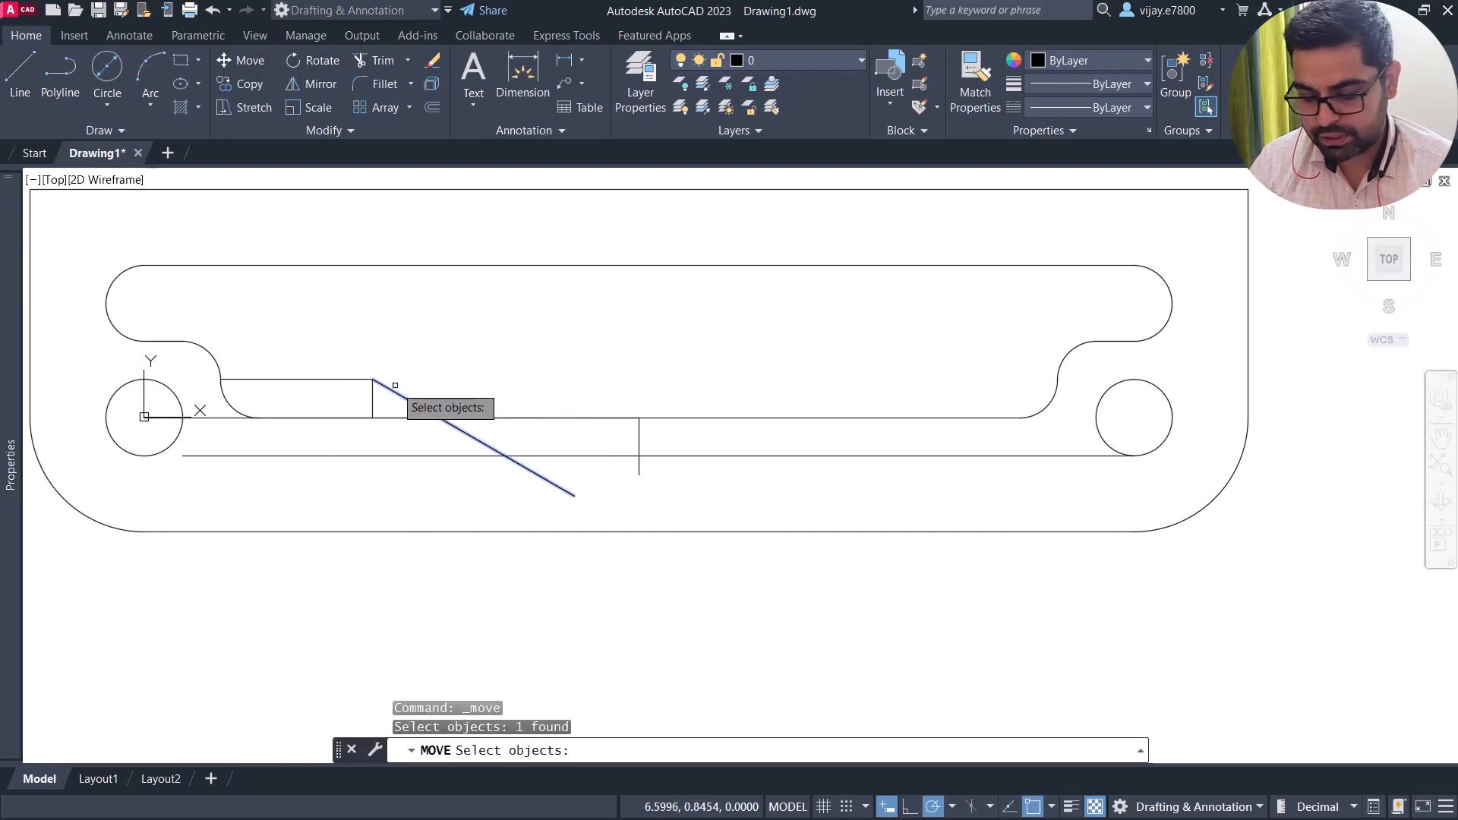
key("Return")
left_click(373, 379)
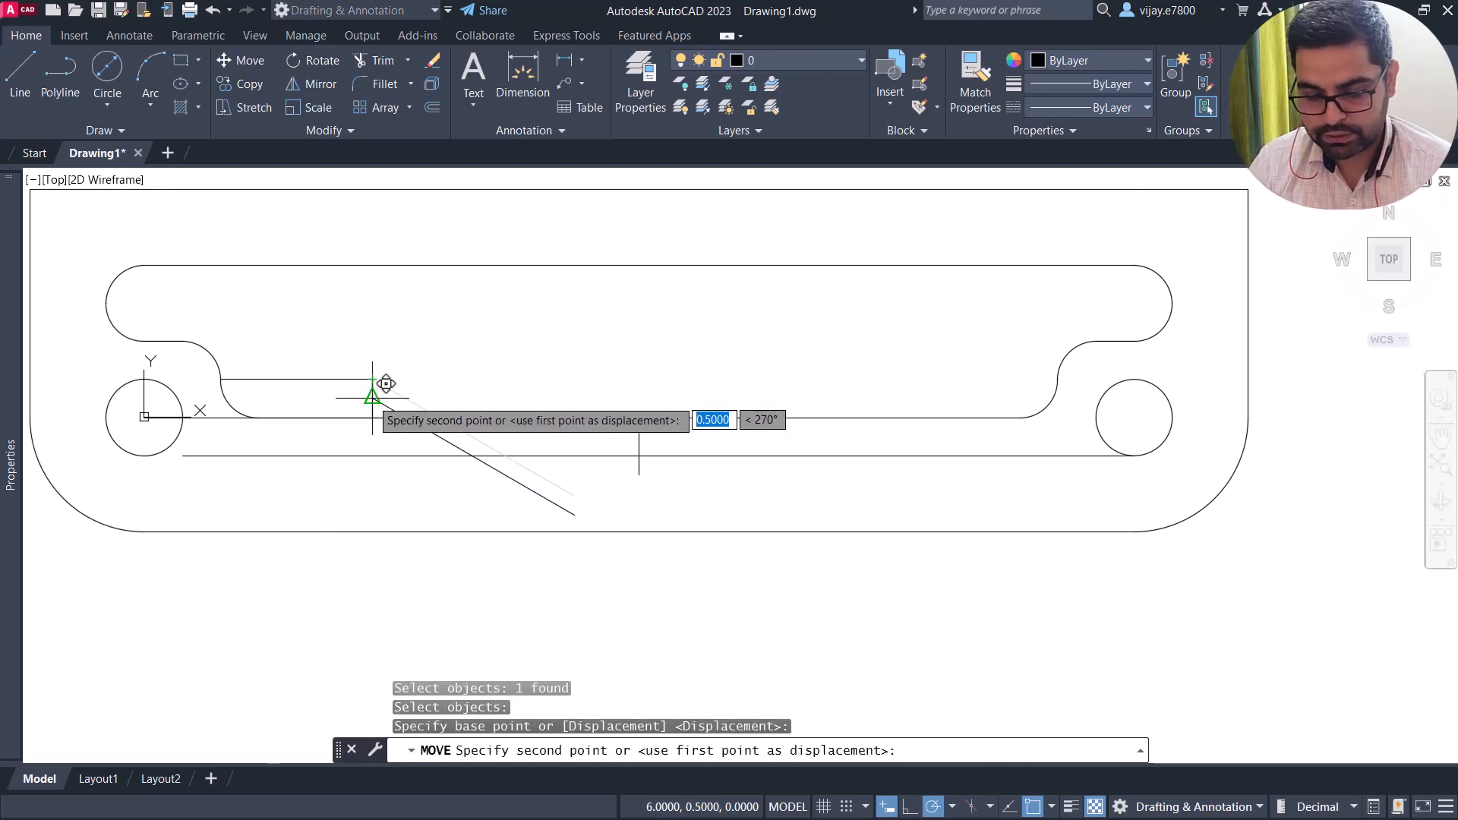
left_click(386, 403)
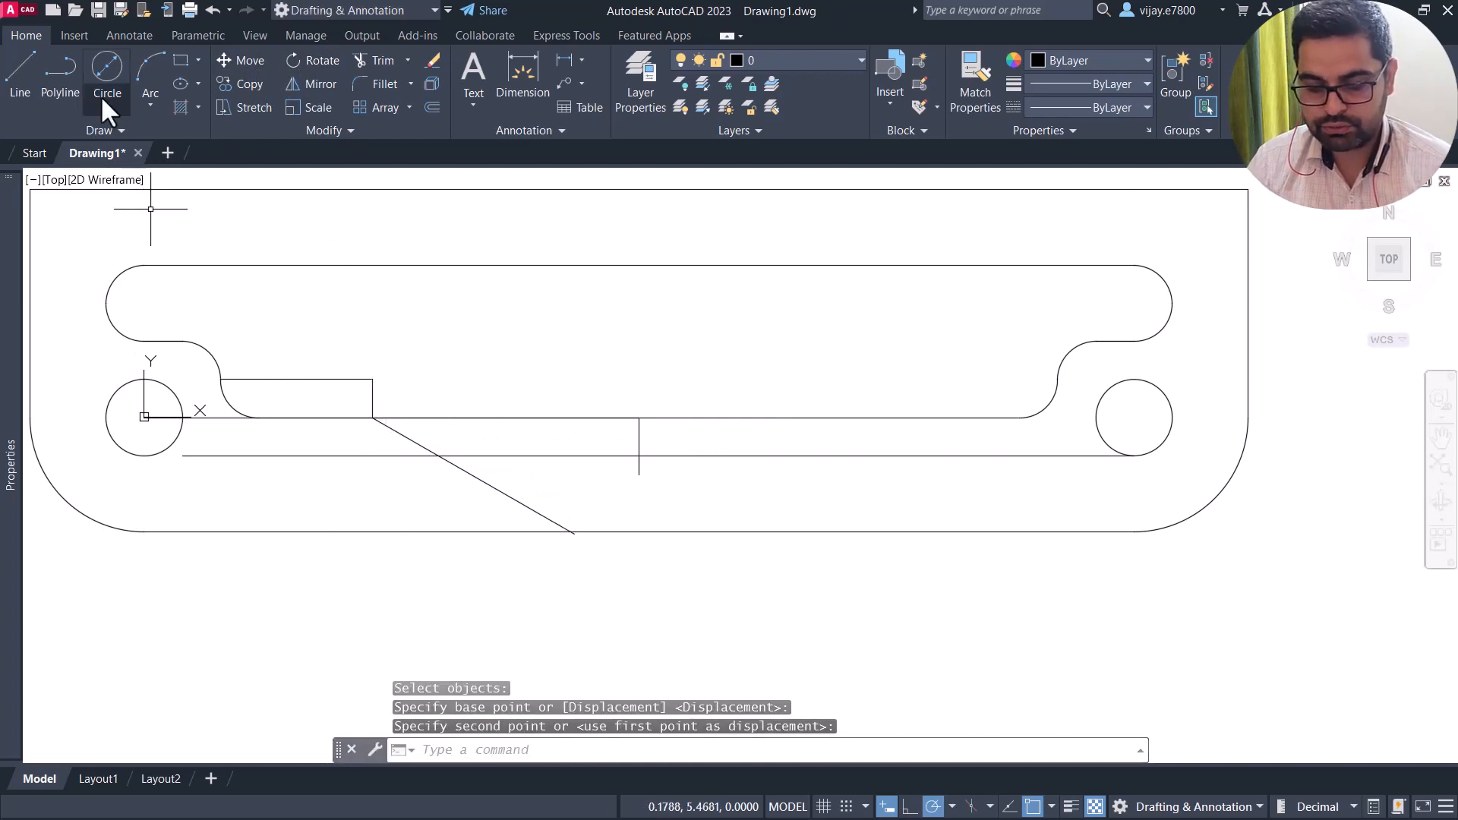
Draw a vertical line up to the centre line from where the sloped line crosses the horizontal line below it.
left_click(23, 85)
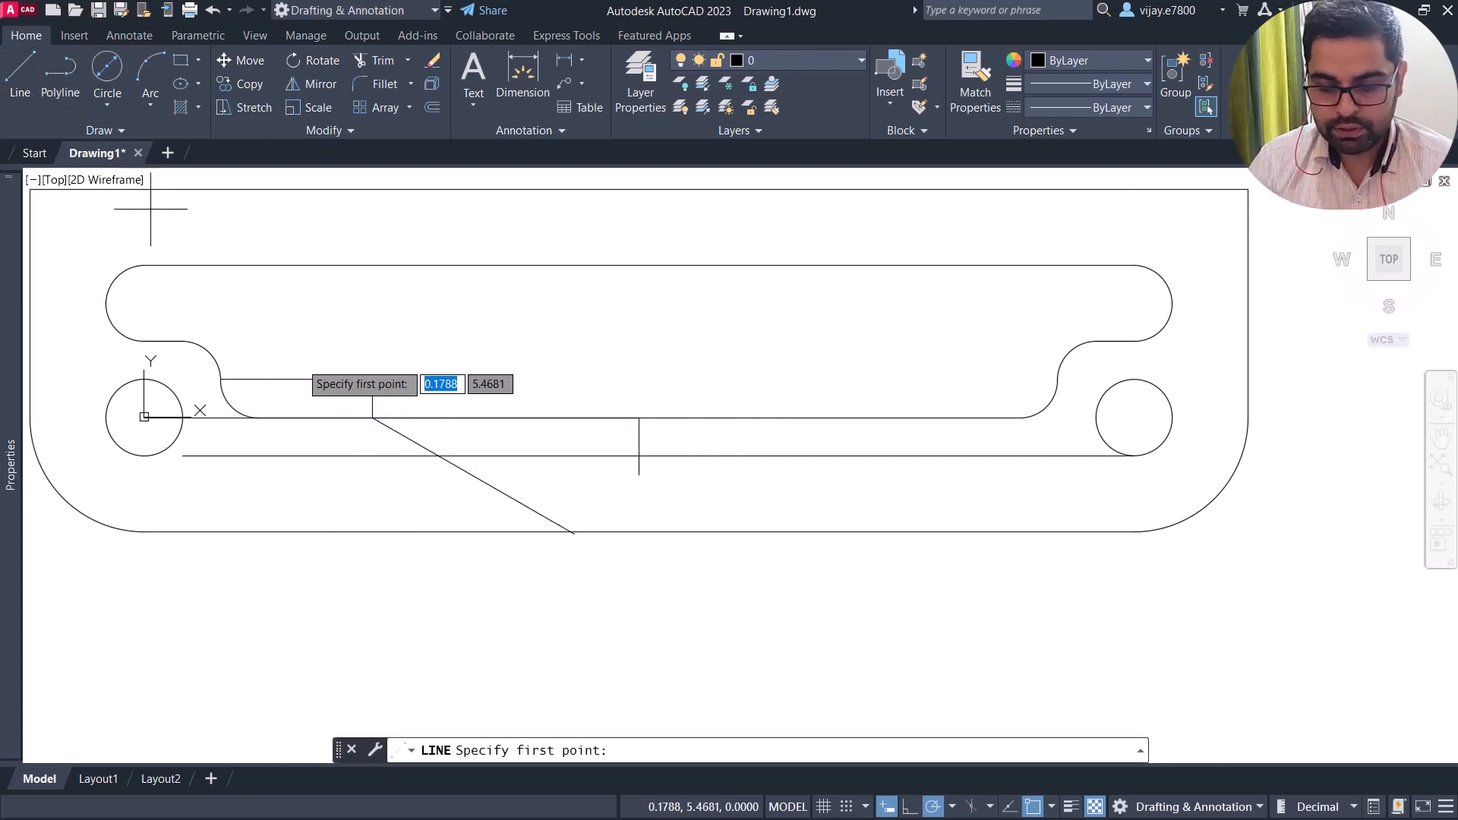
left_click(438, 455)
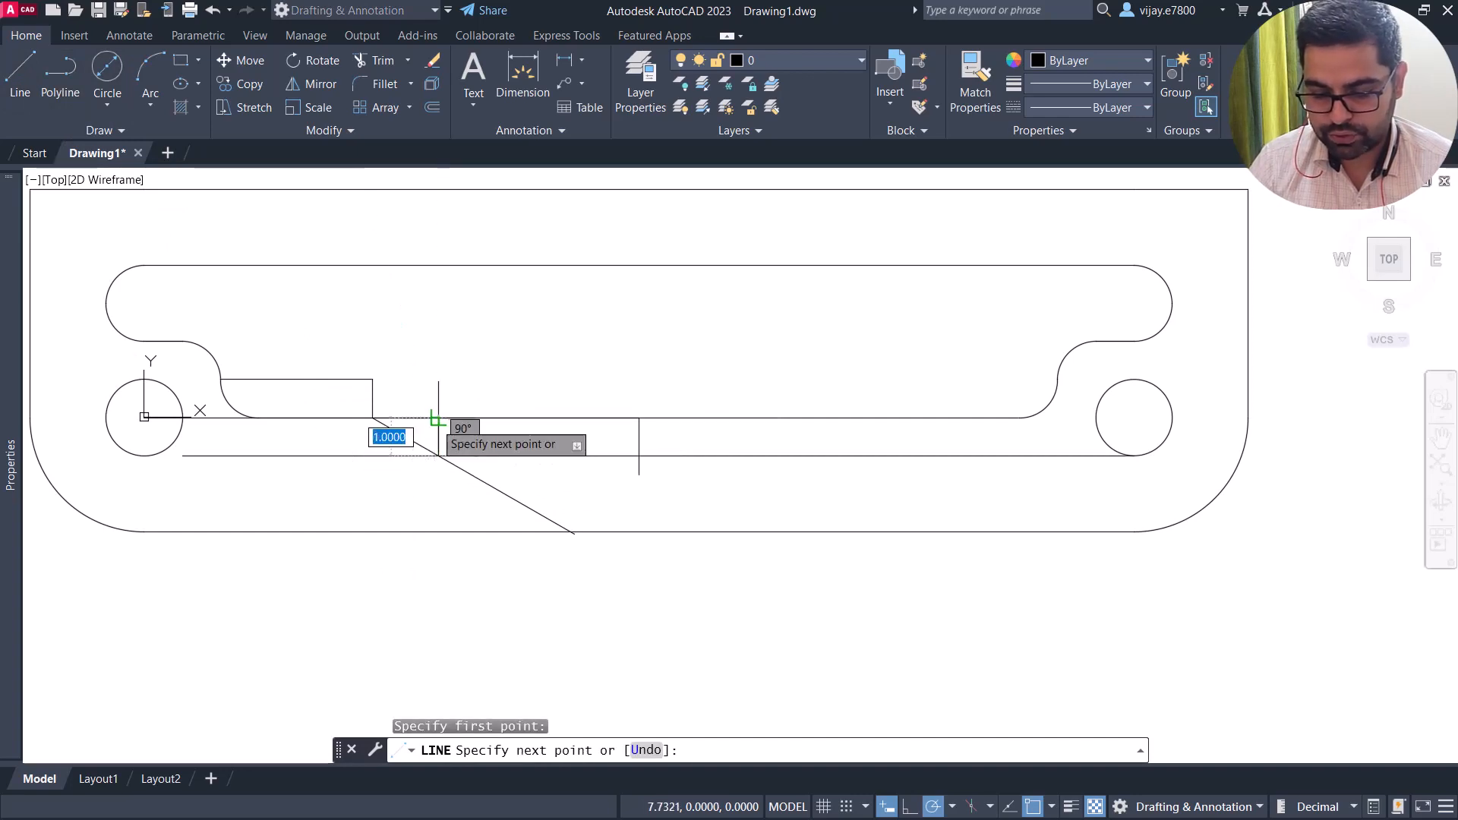
left_click(438, 418)
right_click(440, 368)
left_click(456, 379)
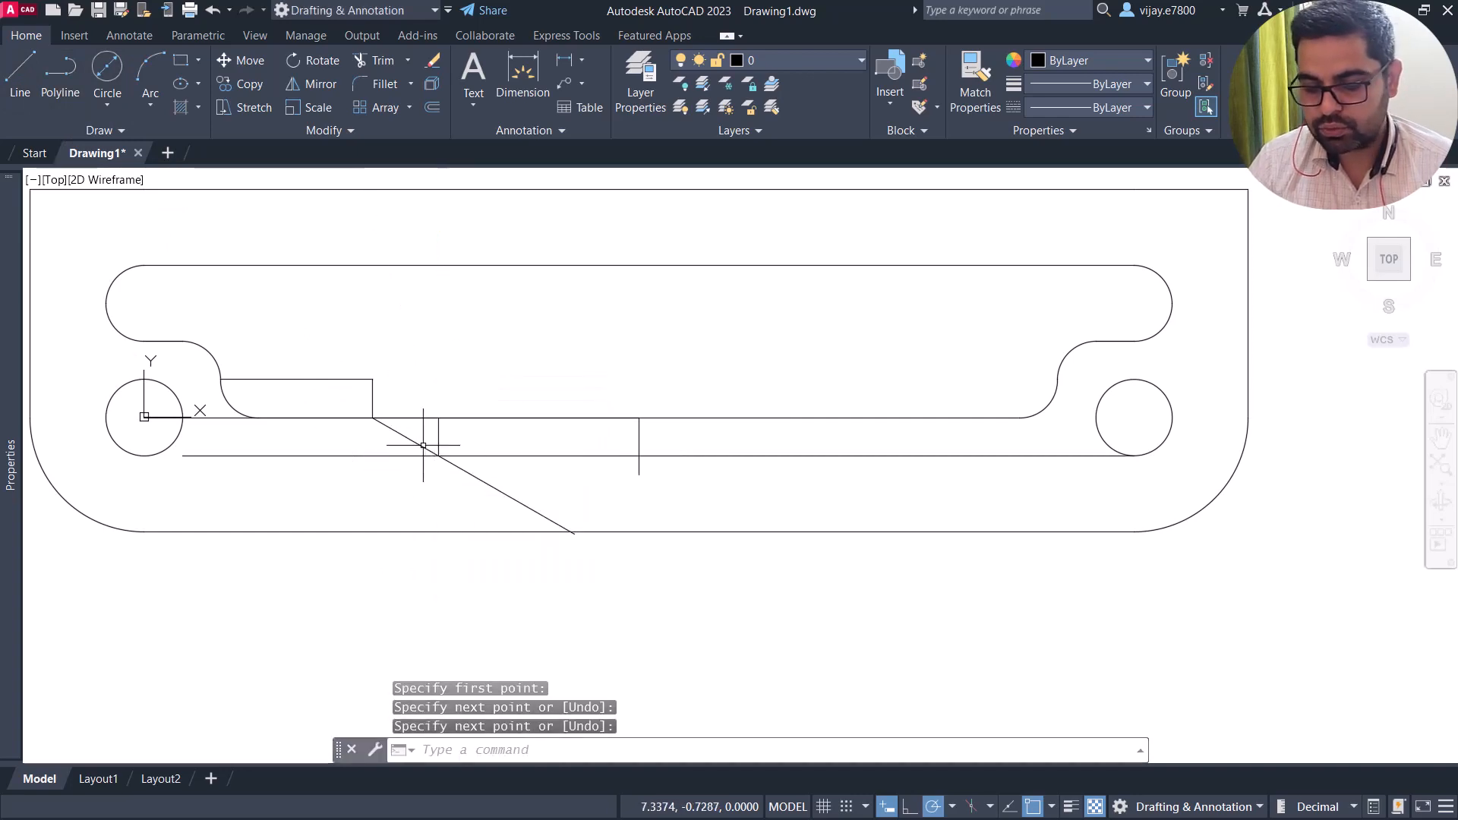
Trim away the 4-unit horizontal line and the short vertical line that connects it to the sloped line's upper end.
scroll(423, 445, "up", 2)
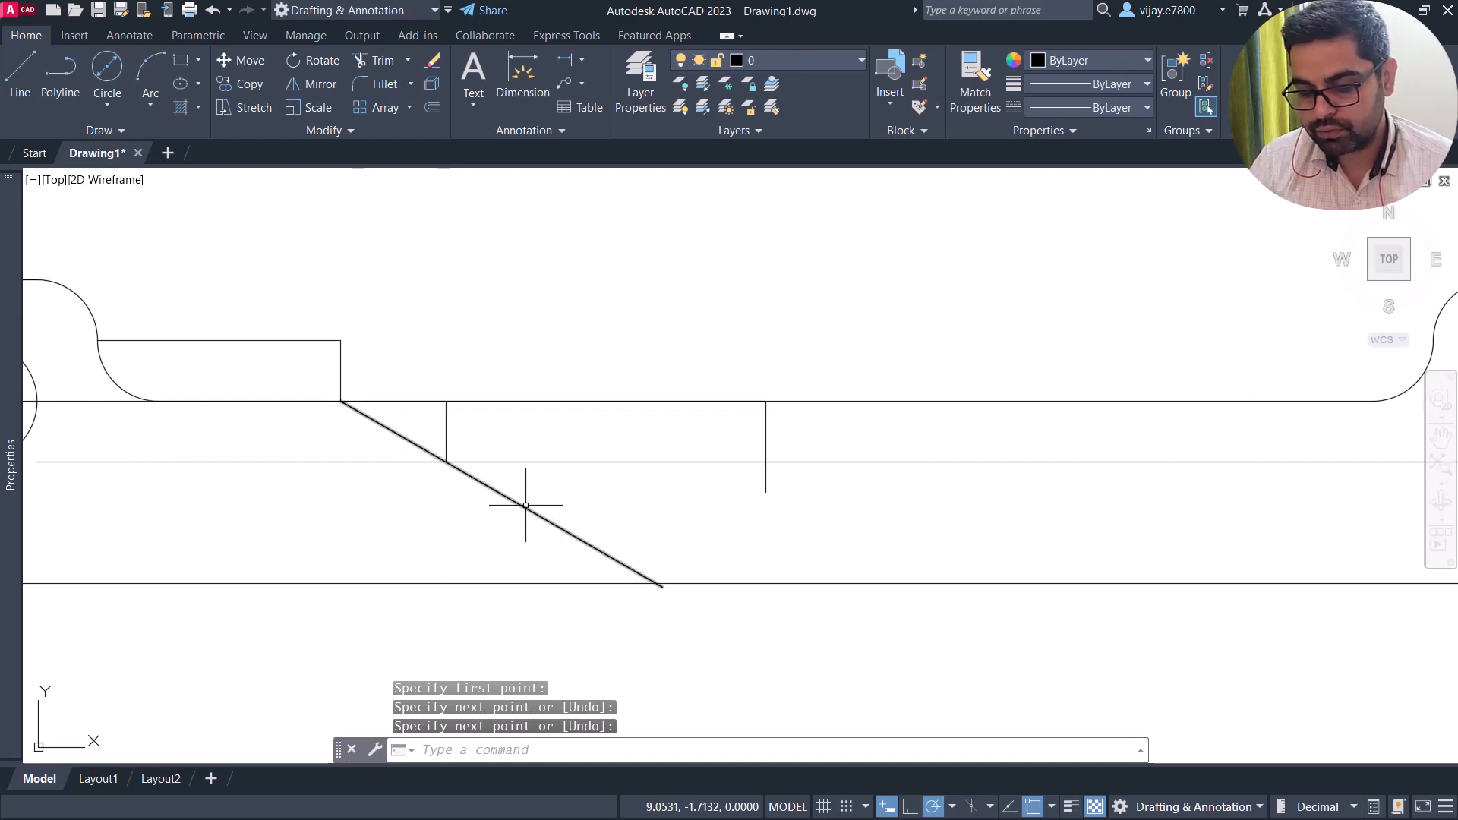
left_click(381, 61)
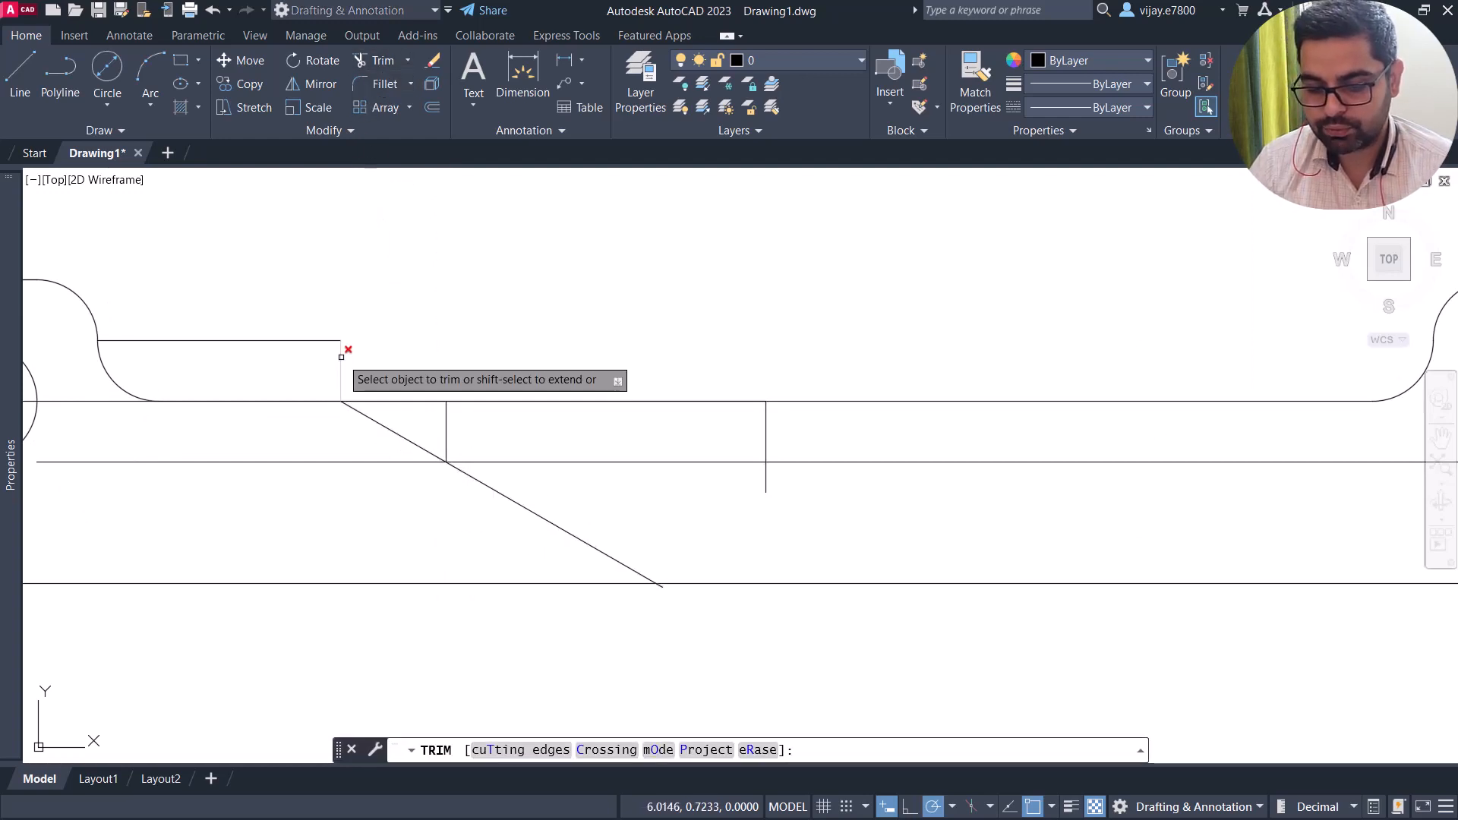
mouse_move(343, 374)
left_mouse_down()
mouse_move(316, 328)
mouse_move(271, 318)
left_mouse_up()
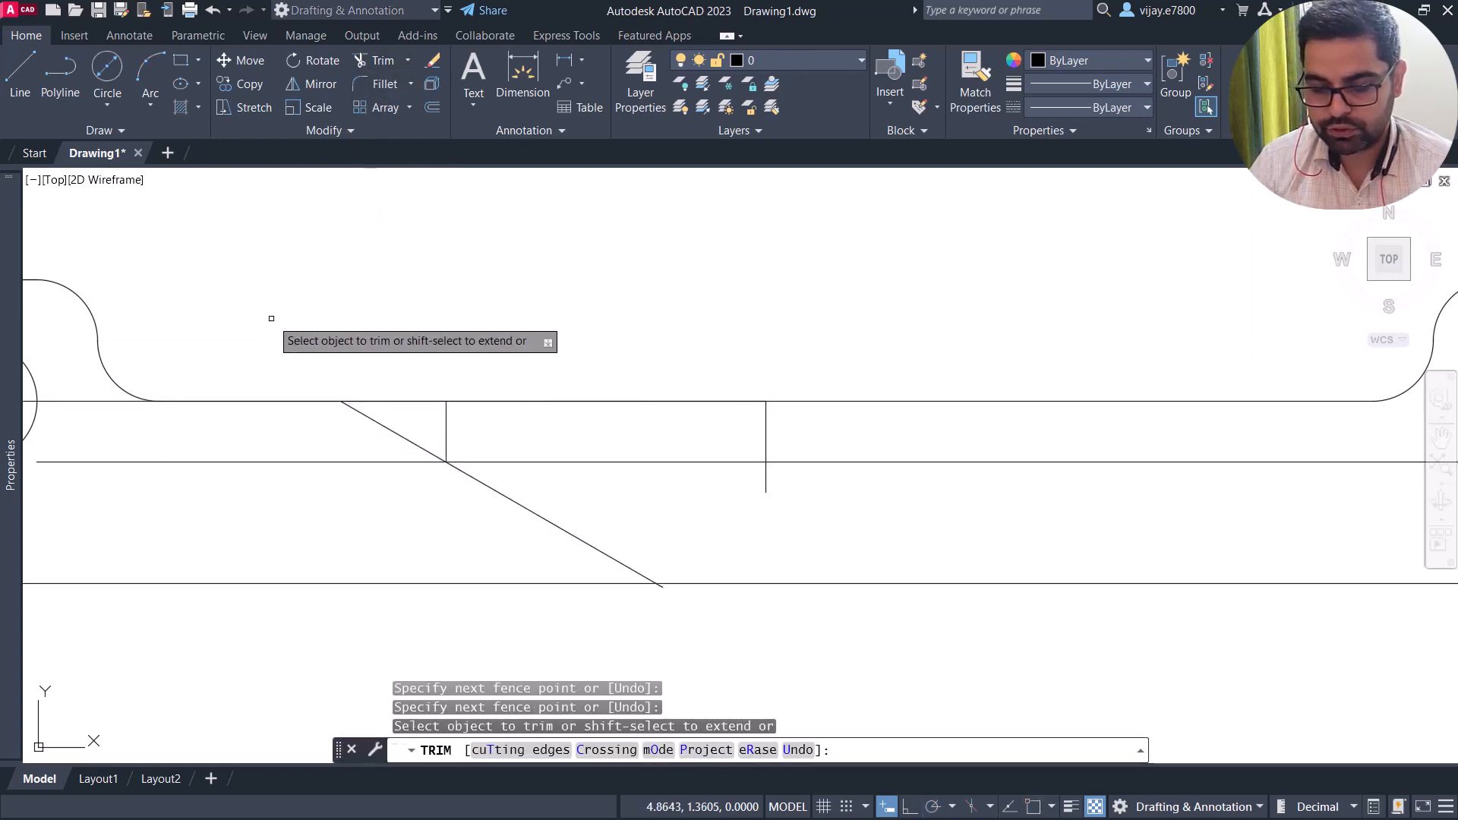
Trim away the centre line from the sloped line's upper end to the far rounded side, together with the vertical line at mid-part.
left_click(407, 400)
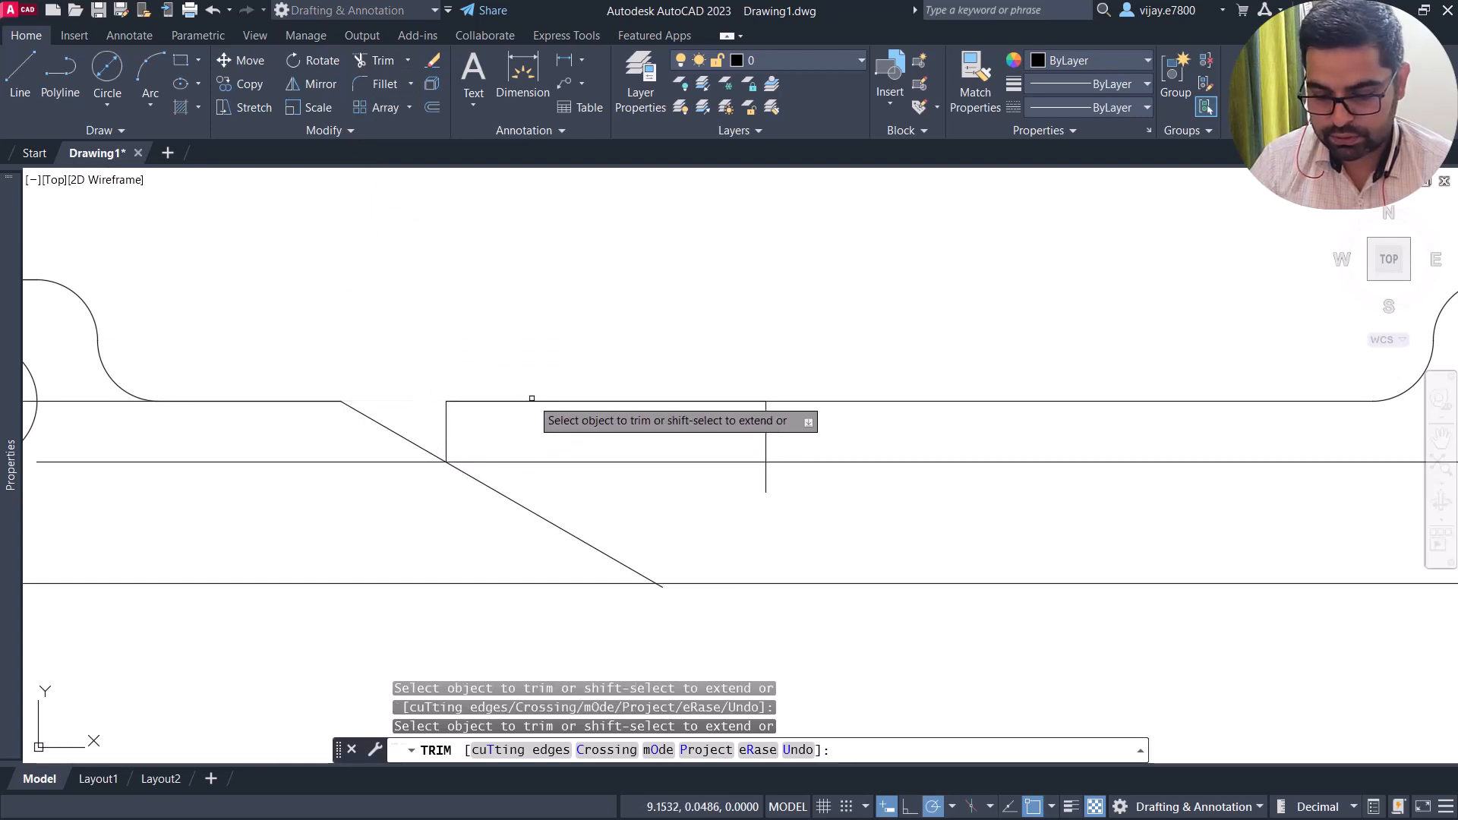
left_click(522, 384)
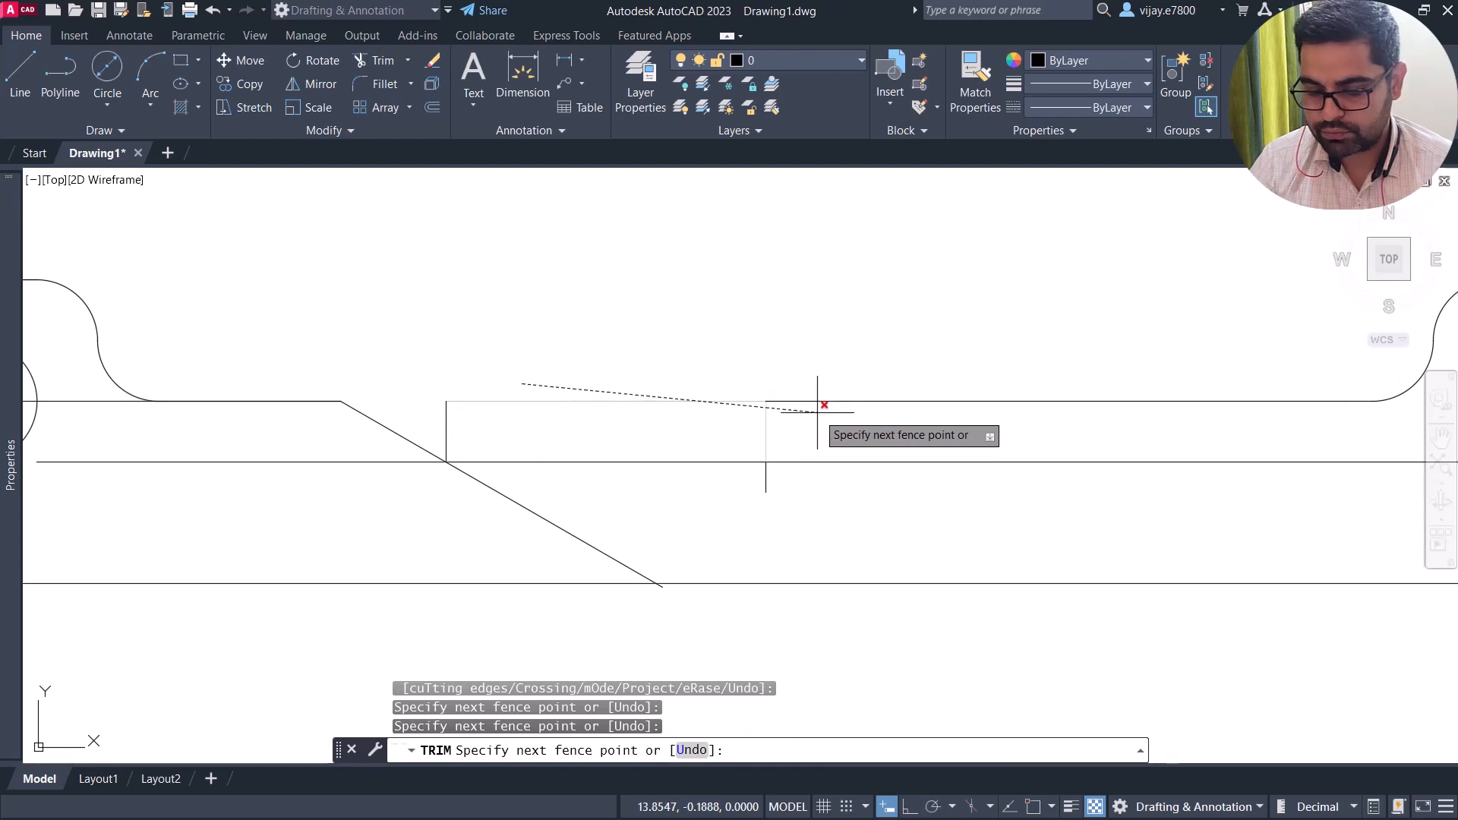
key("Return")
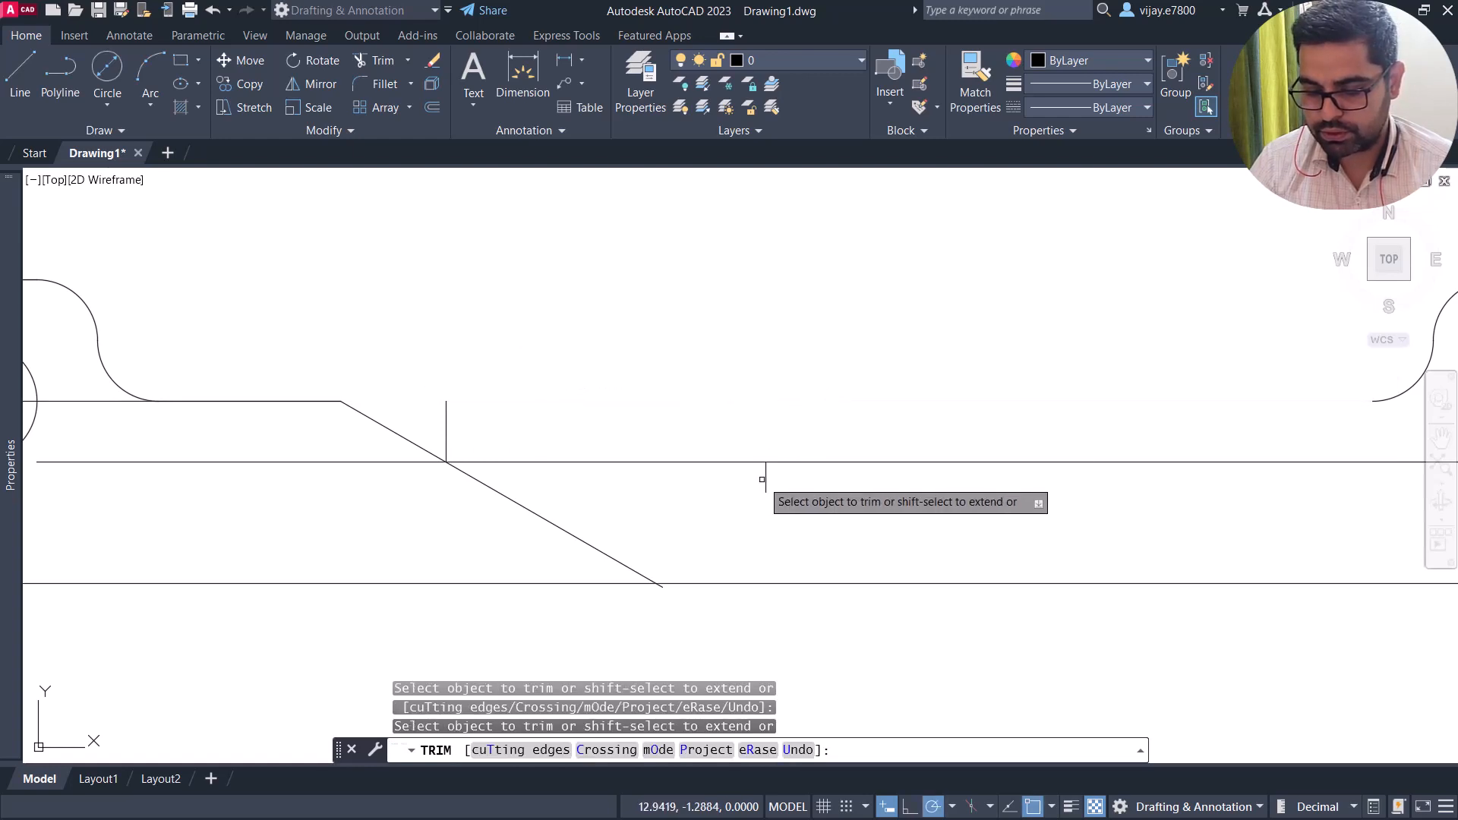
left_click(767, 475)
Trim the sloped line below the lower horizontal line, including its leftover tip beneath the part's bottom edge.
left_click(567, 529)
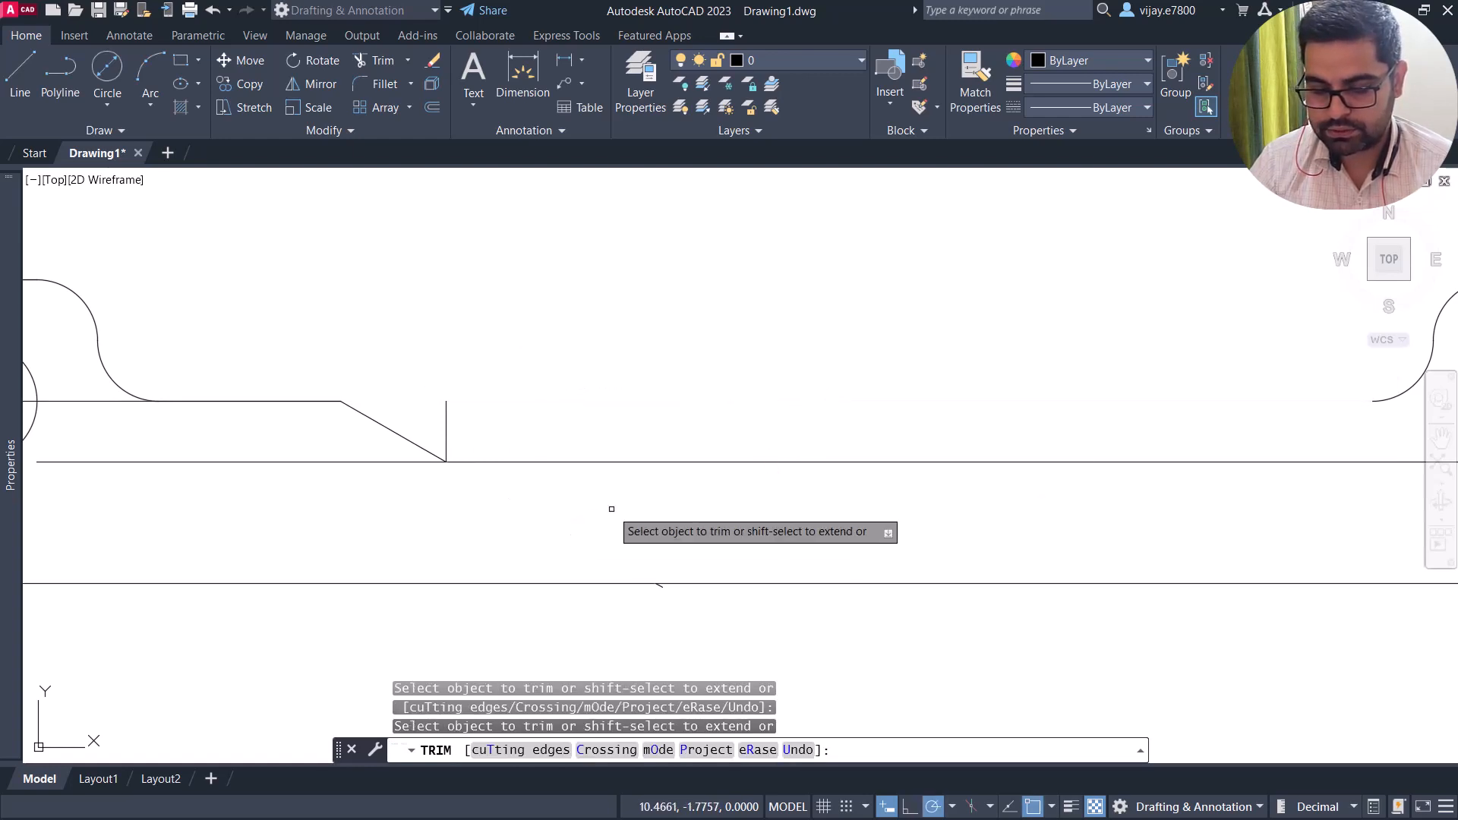
scroll(613, 510, "down", 2)
scroll(651, 560, "up", 6)
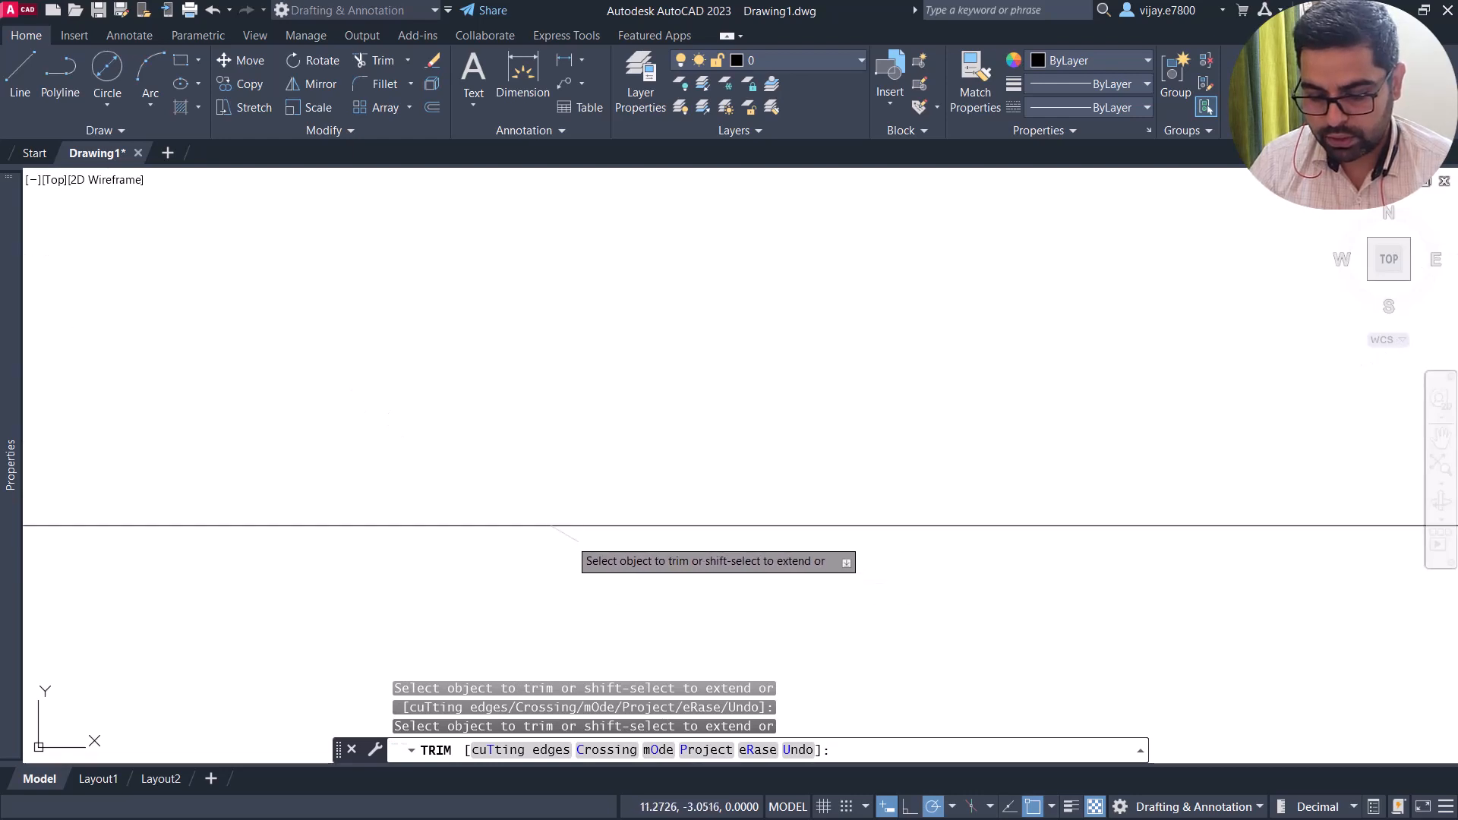
scroll(568, 486, "down", 5)
middle_click_drag(558, 374, 558, 517)
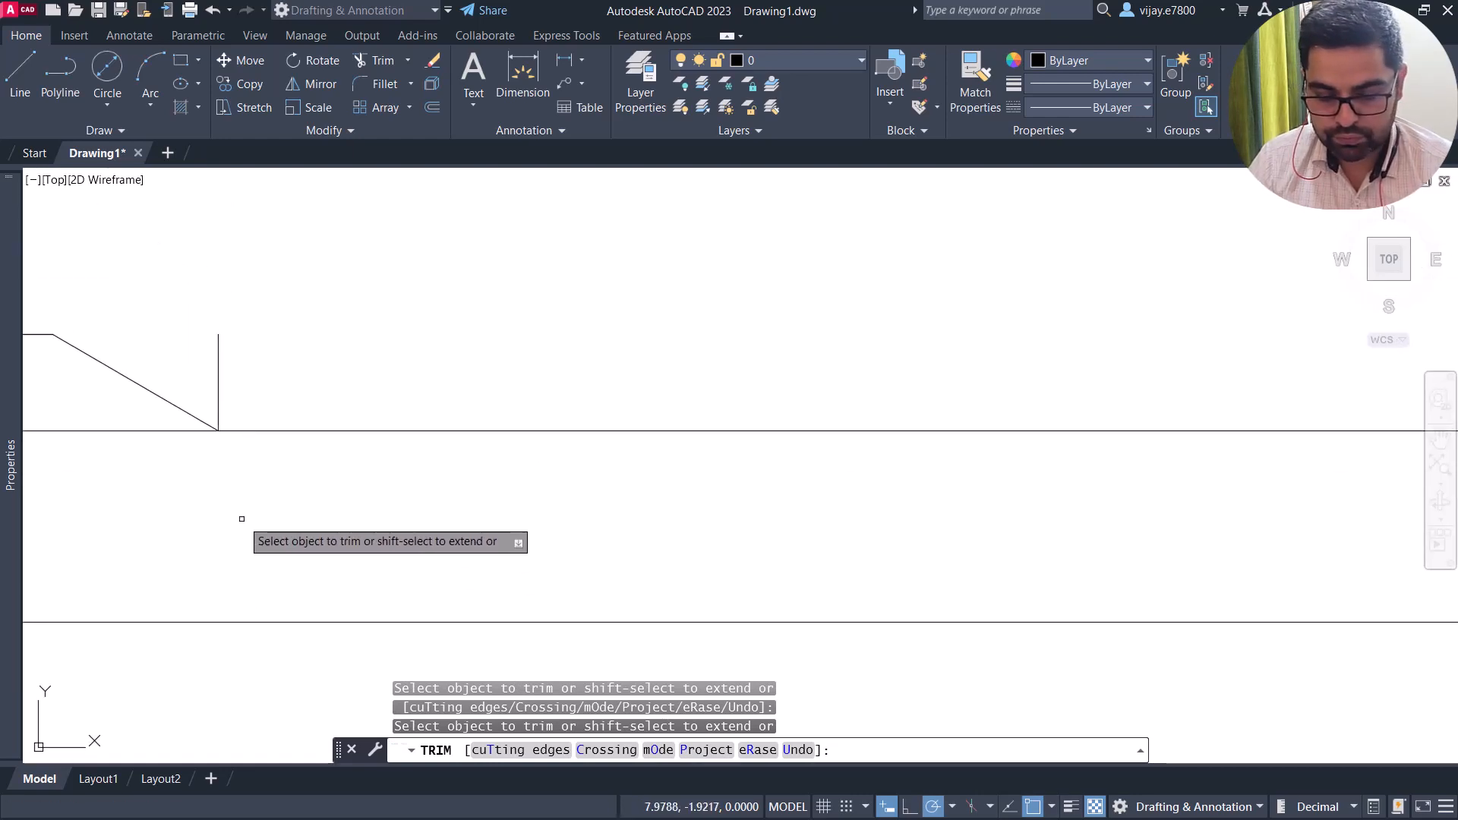
key("Escape")
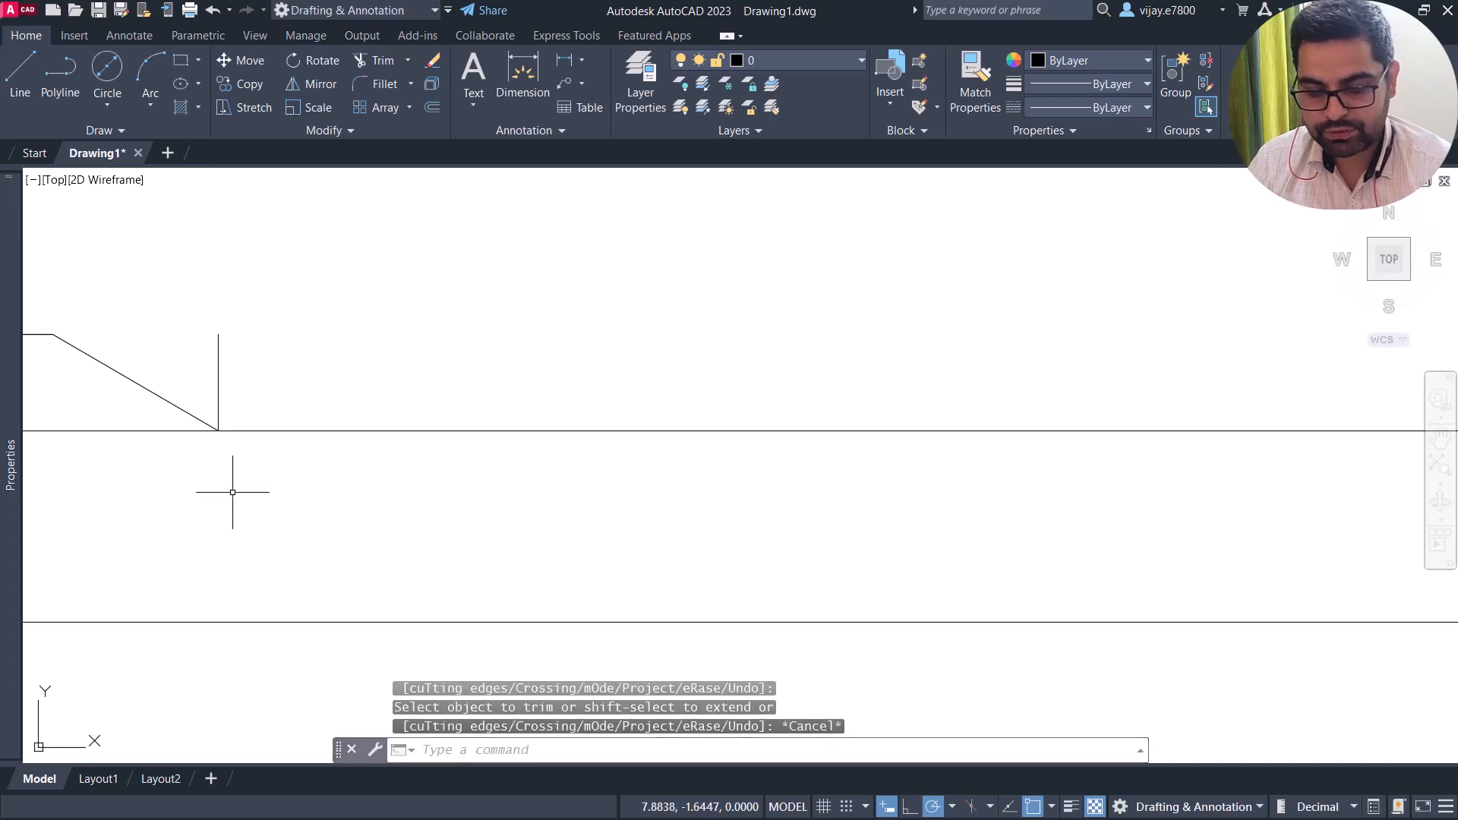
Start a rectangular array of the sloped line and its short vertical line, with 1 row.
left_click(254, 397)
left_click(123, 345)
scroll(268, 340, "down", 1)
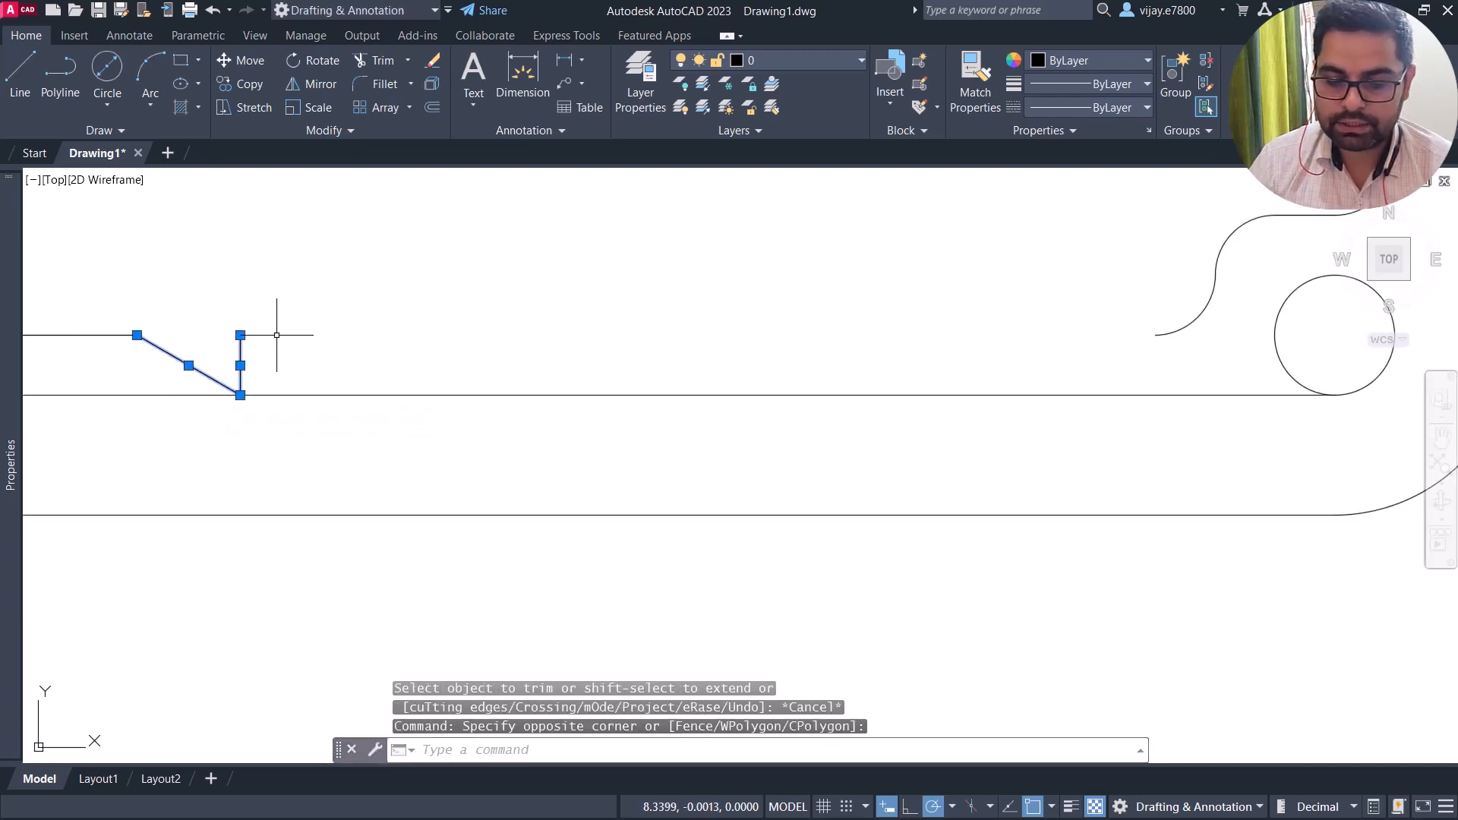
left_click(409, 107)
left_click(192, 147)
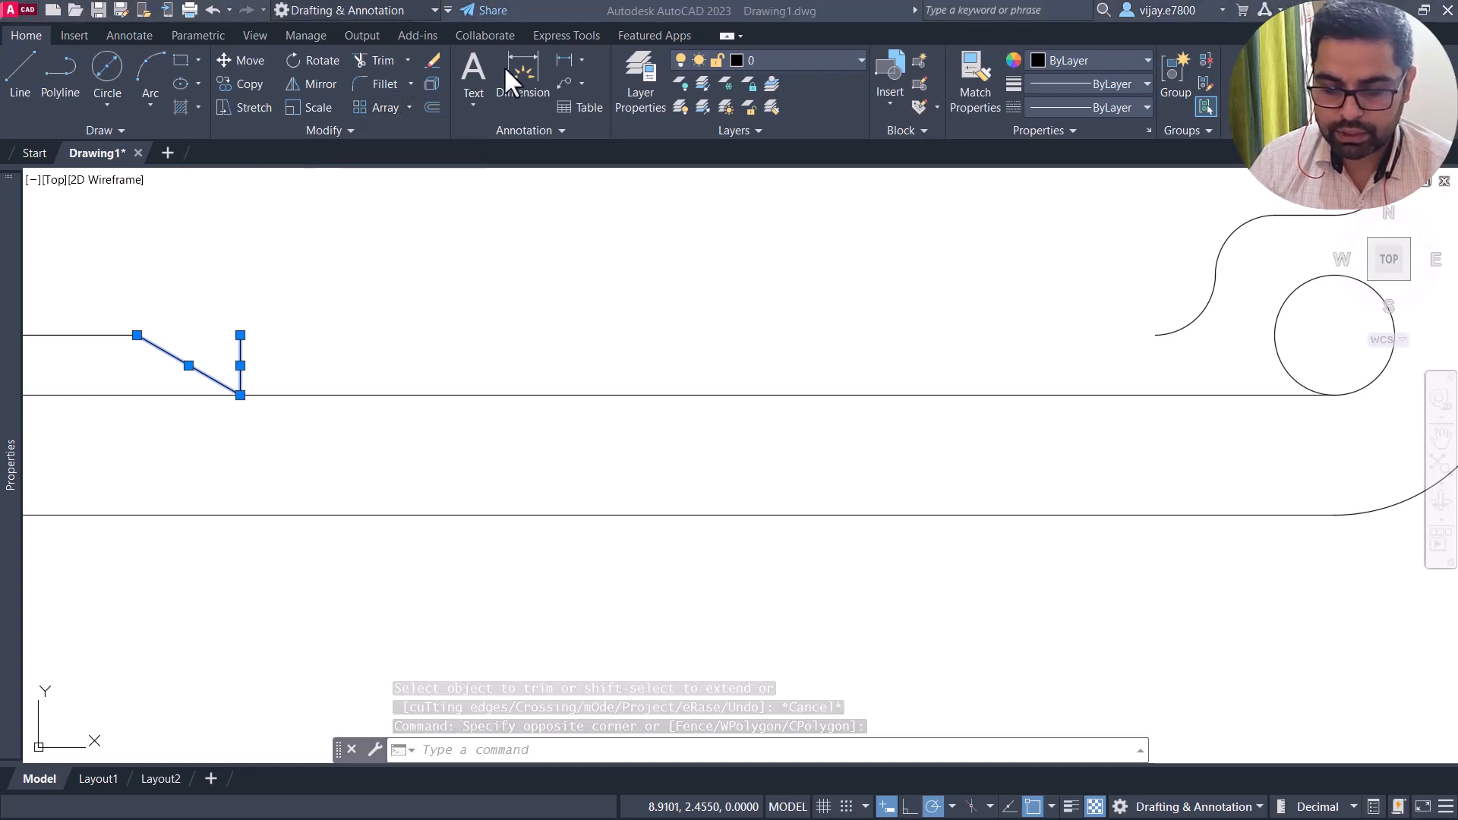
left_click(405, 108)
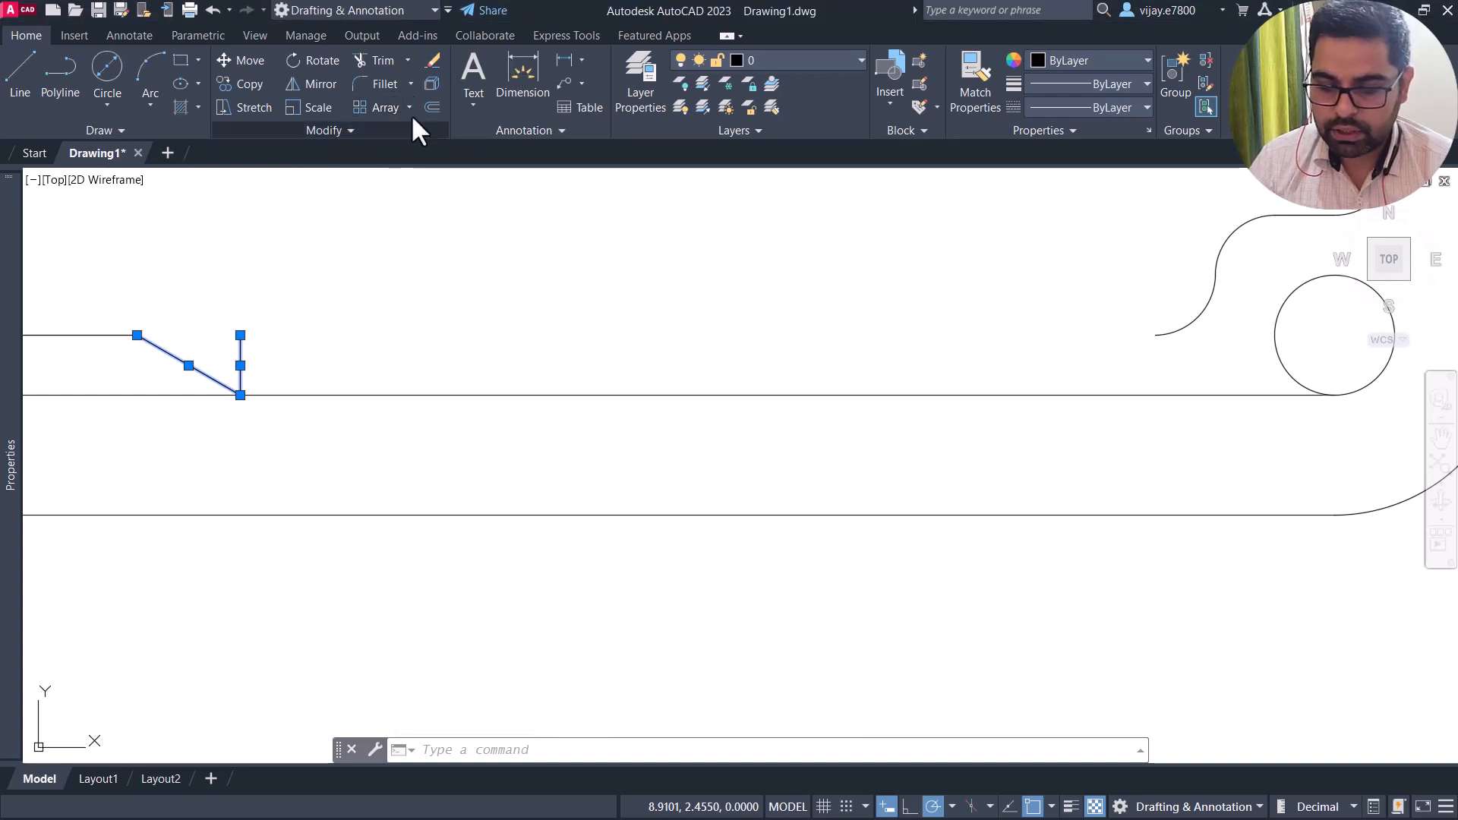
left_click(409, 107)
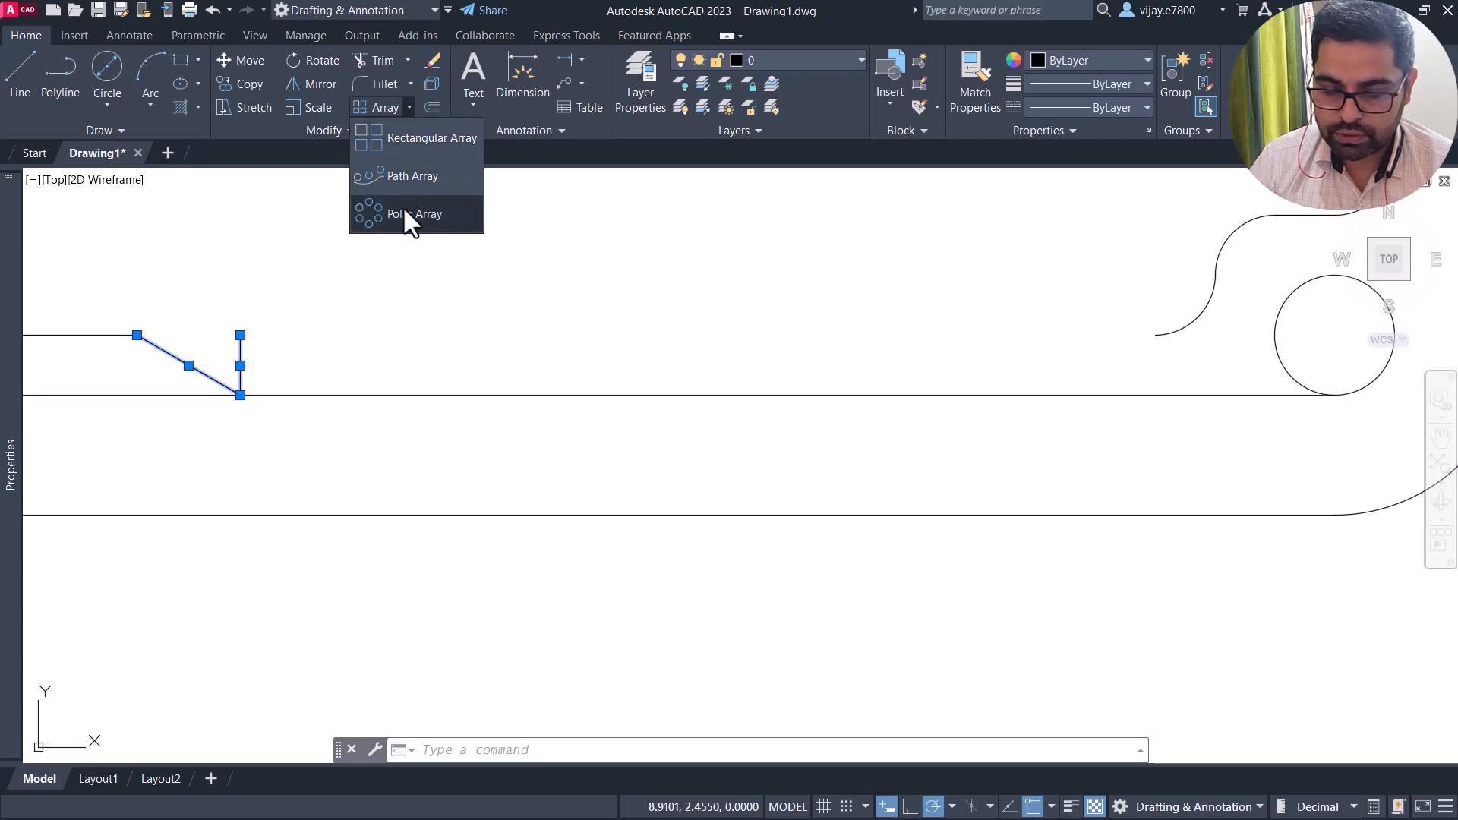
left_click(403, 138)
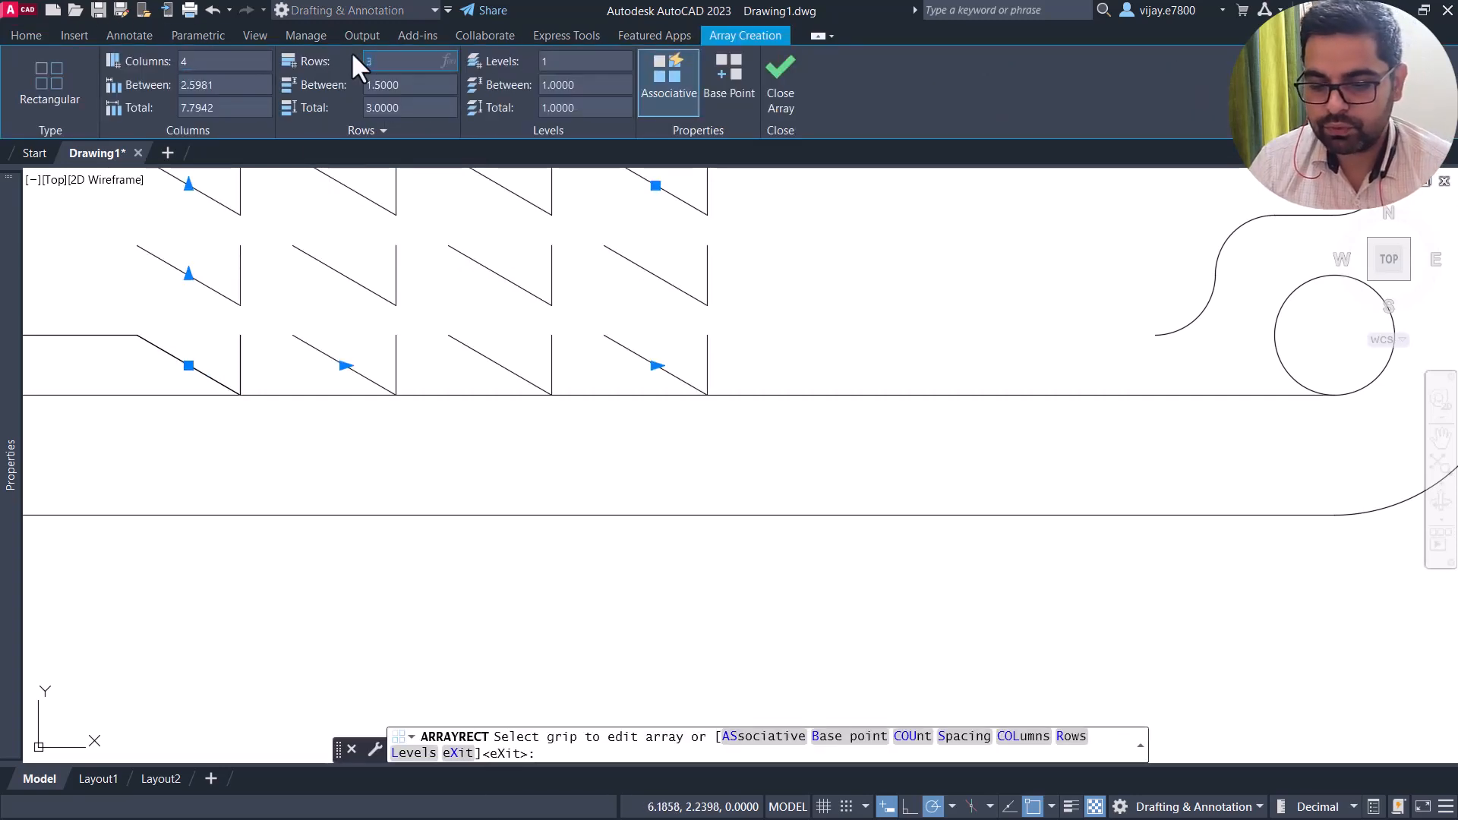
type("1")
key("Return")
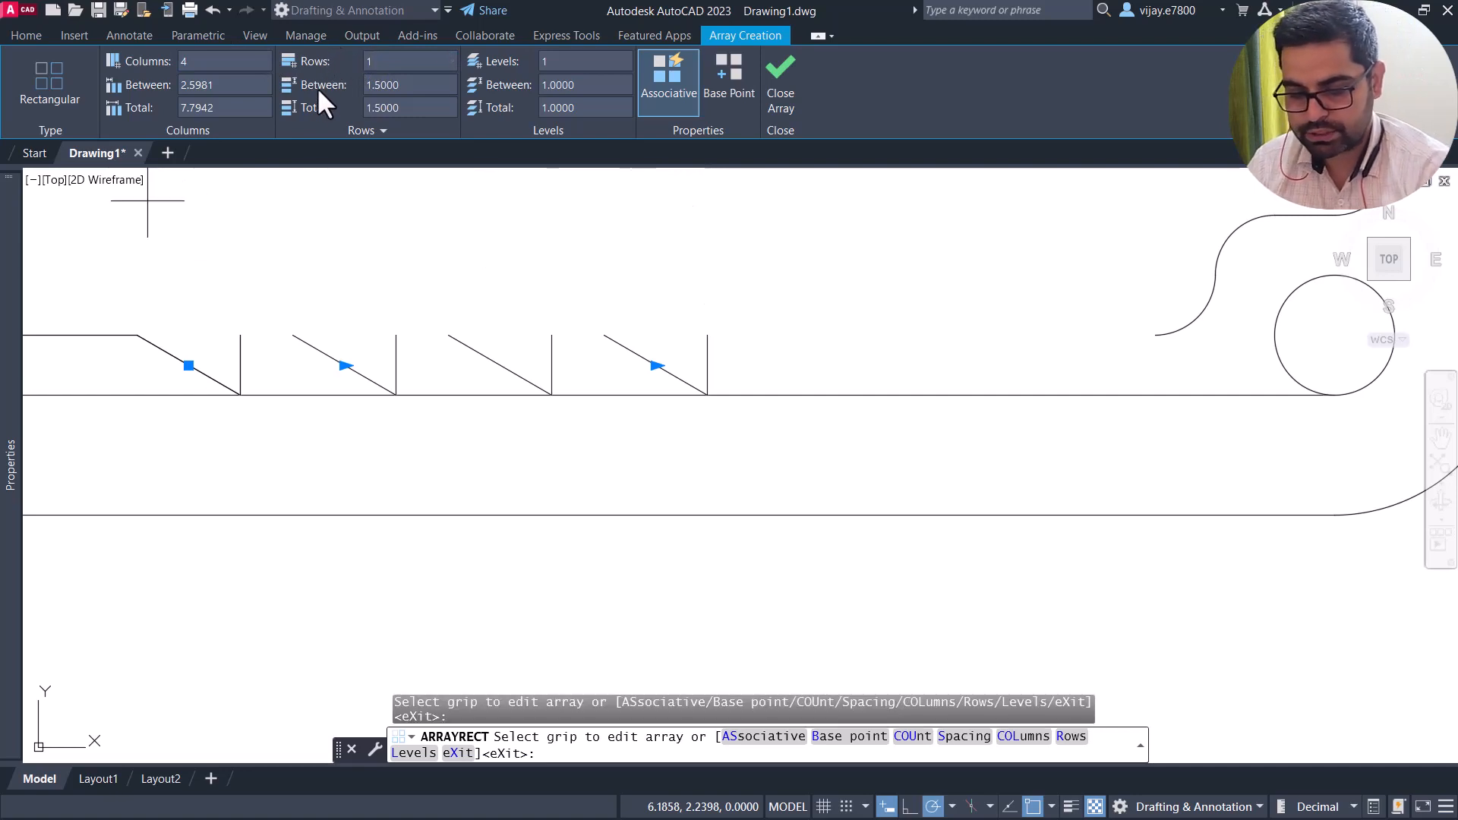
Try a column spacing of 0 for the array, and set its number of columns to 8.
left_click(198, 88)
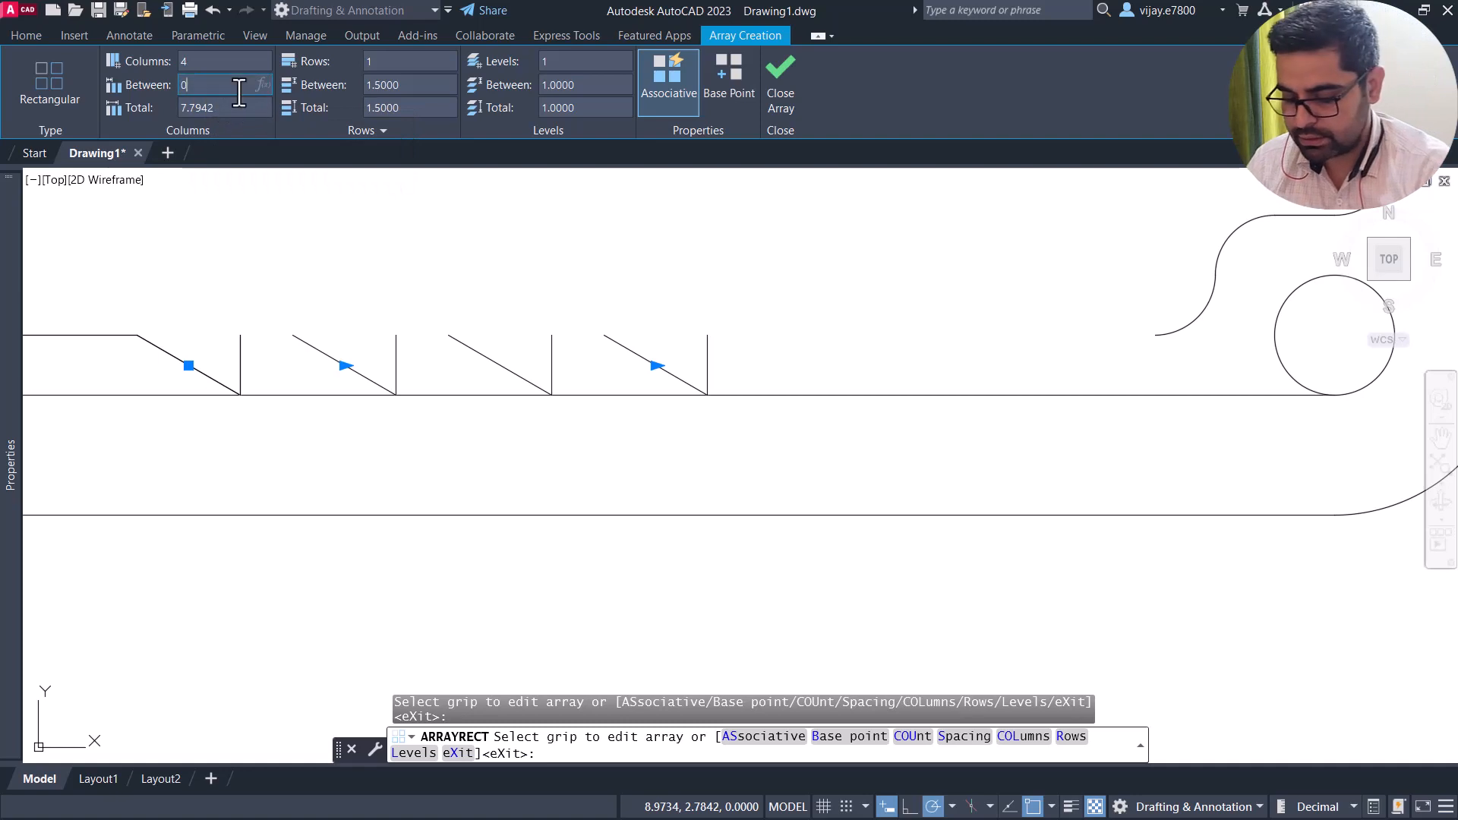
type("0")
key("Return")
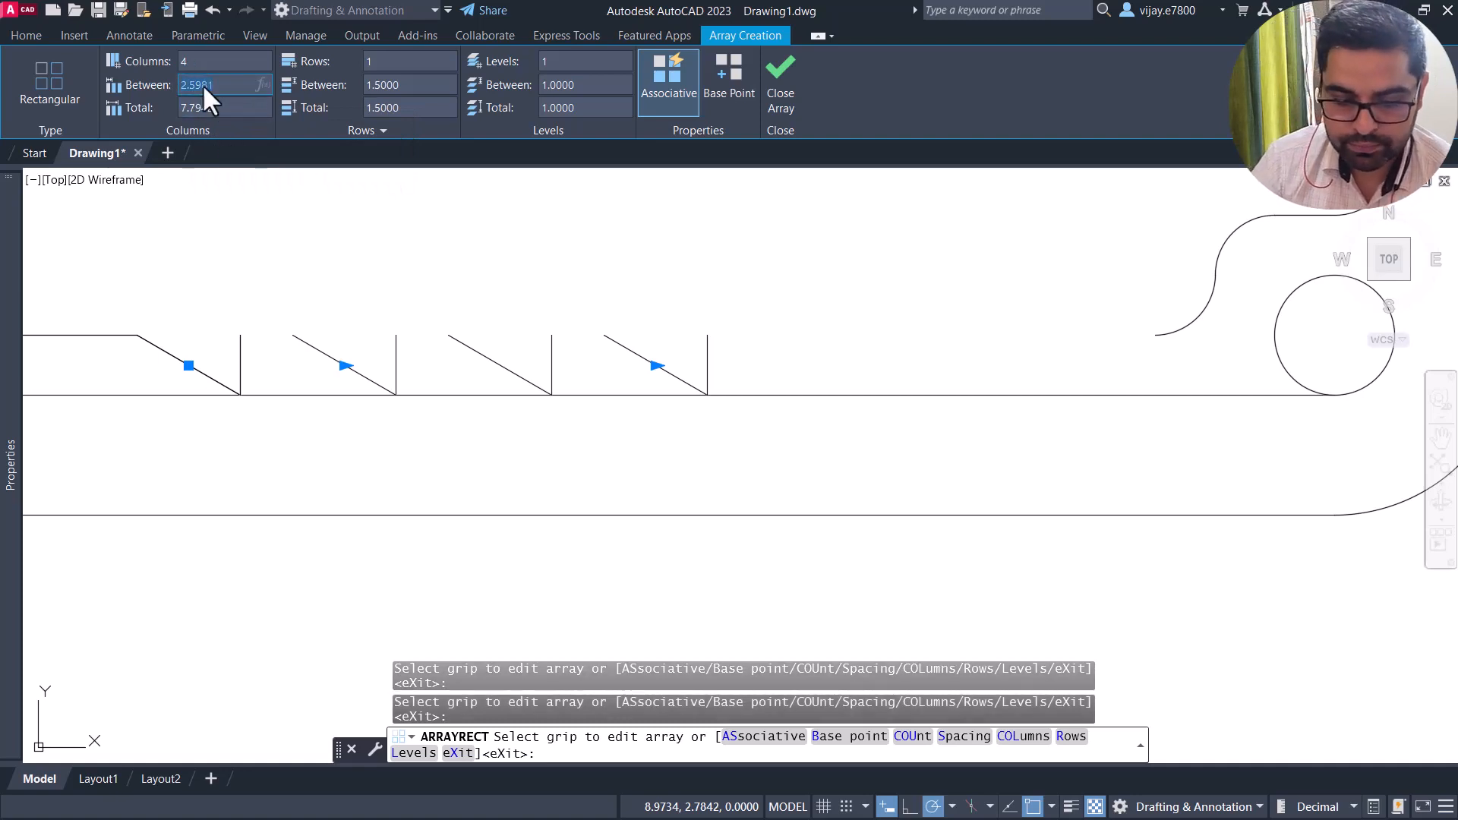
left_click(218, 60)
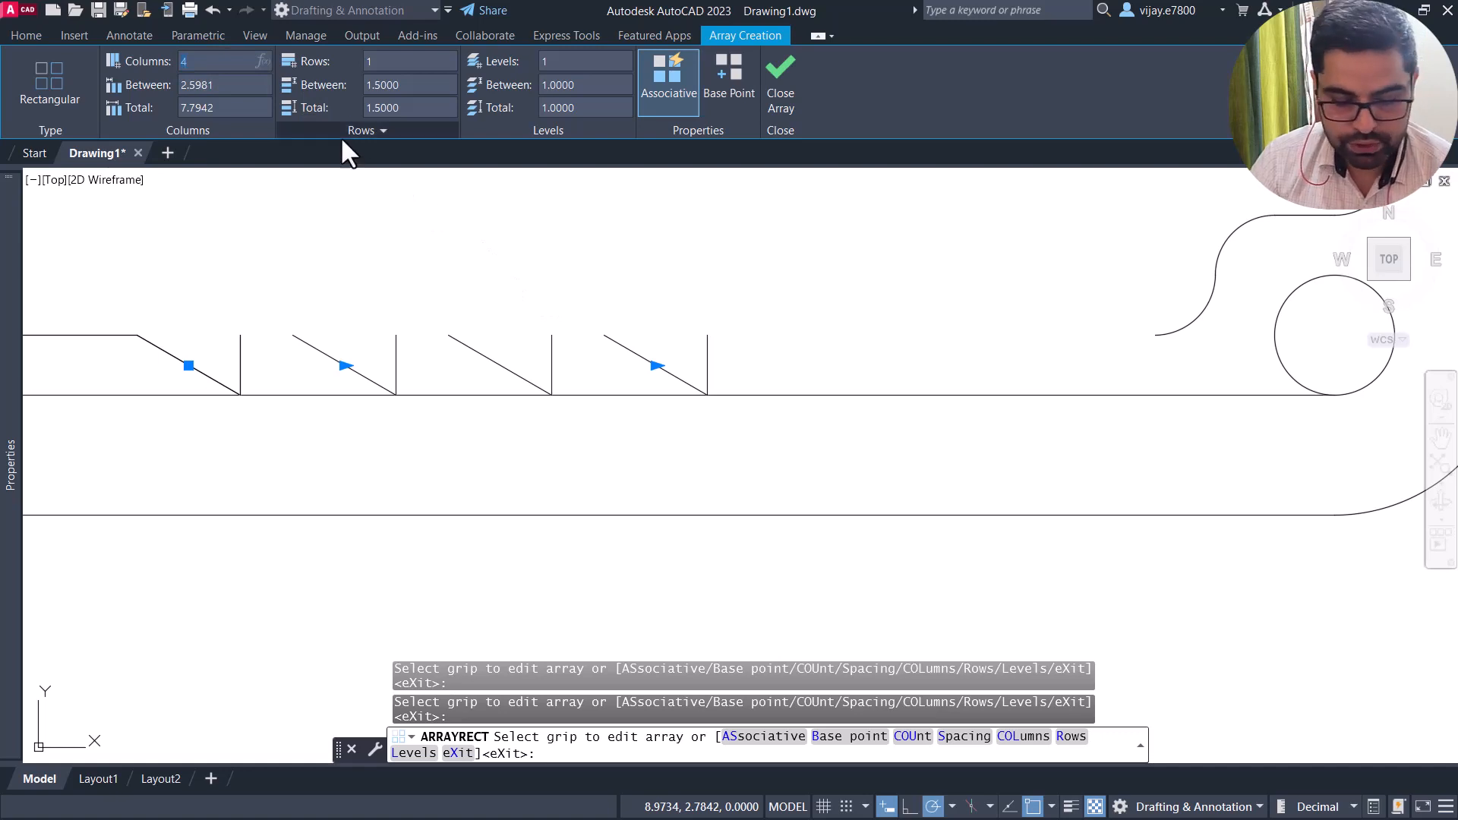
type("8")
key("Return")
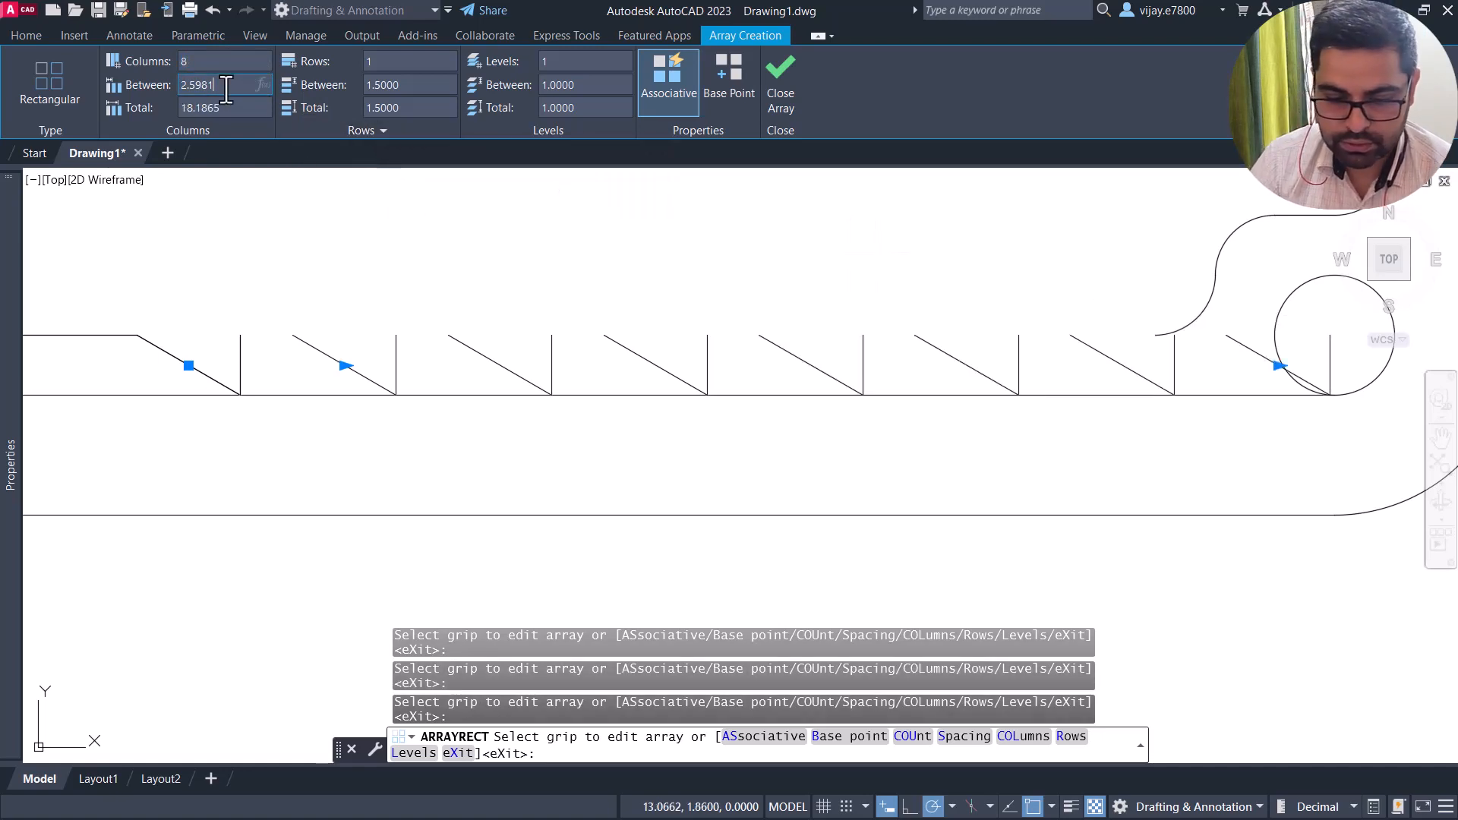
Make the array non-associative and set its total column distance to 14, trying a column spacing of 0 as well.
type("0")
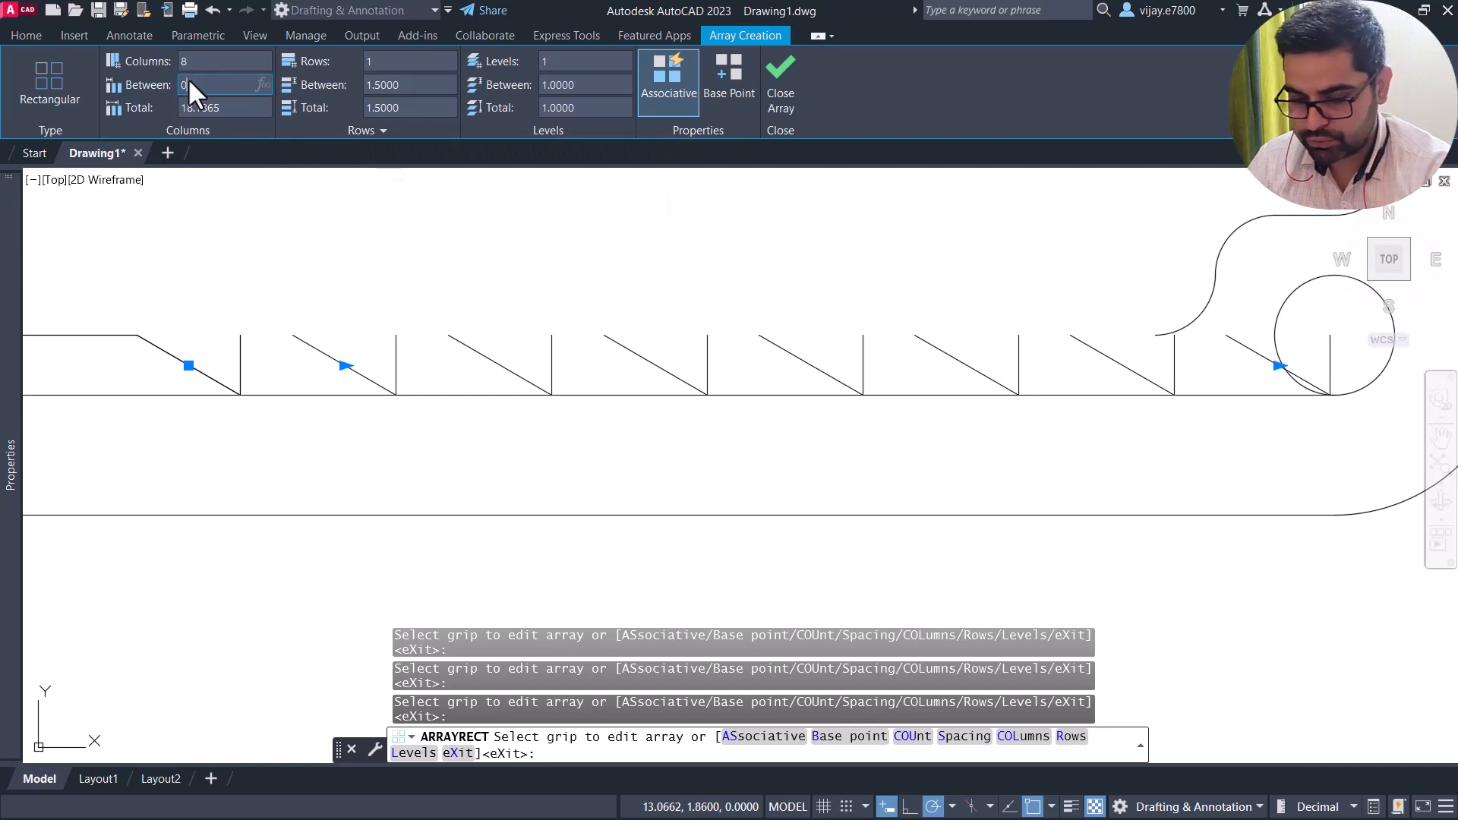
key("Escape")
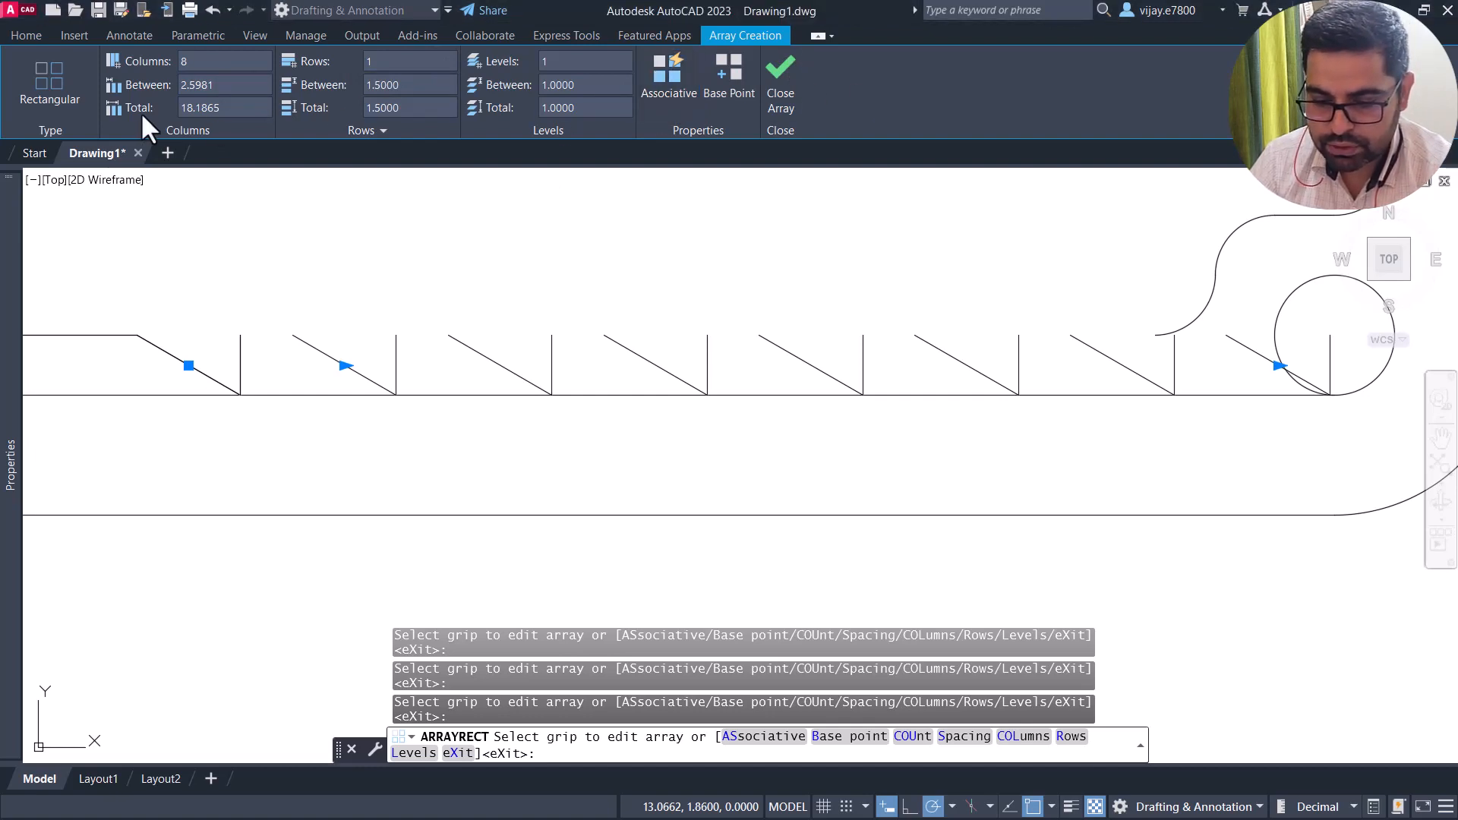
left_click(210, 82)
key("BackSpace")
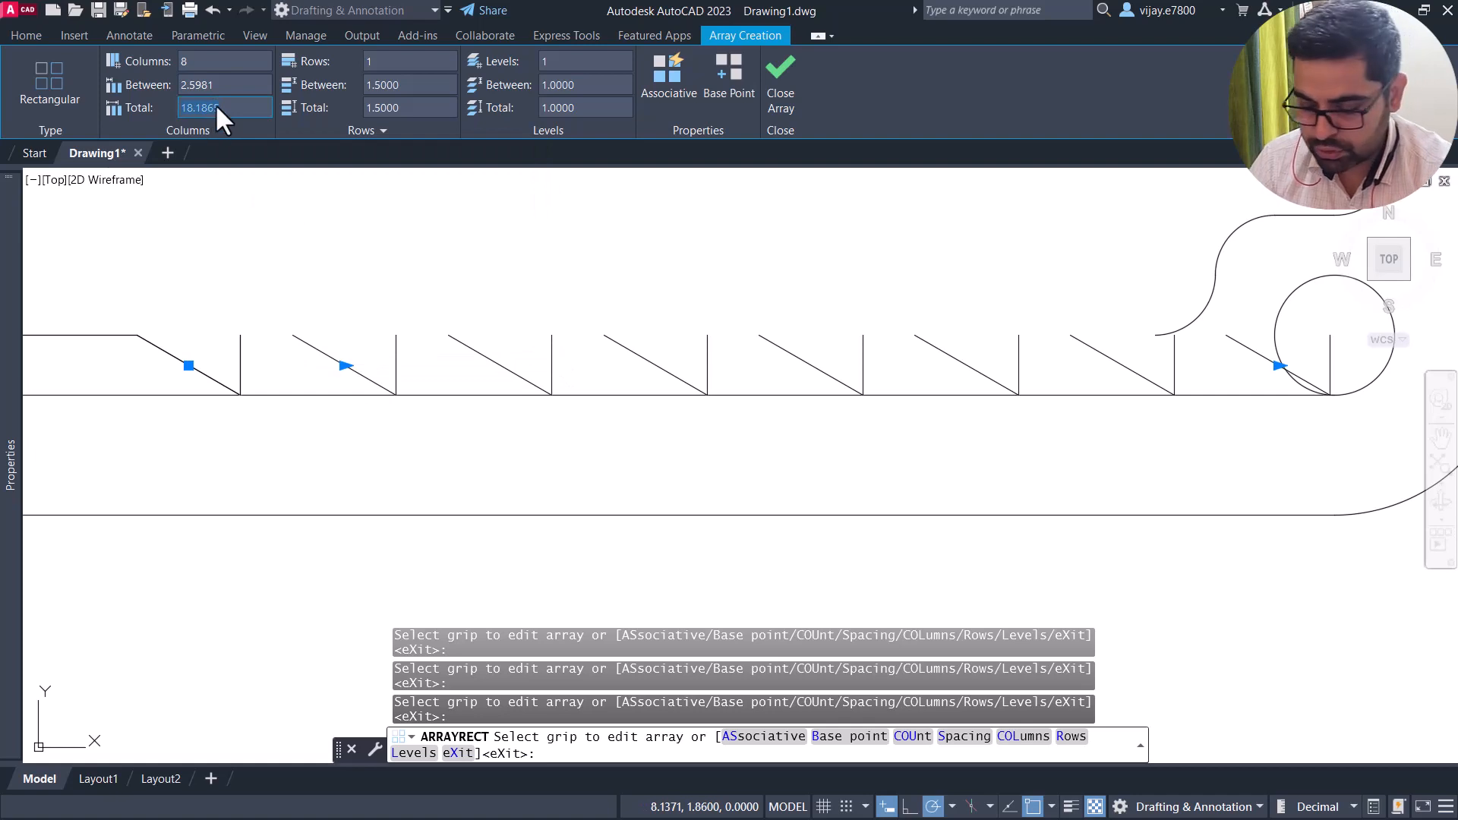
type("14")
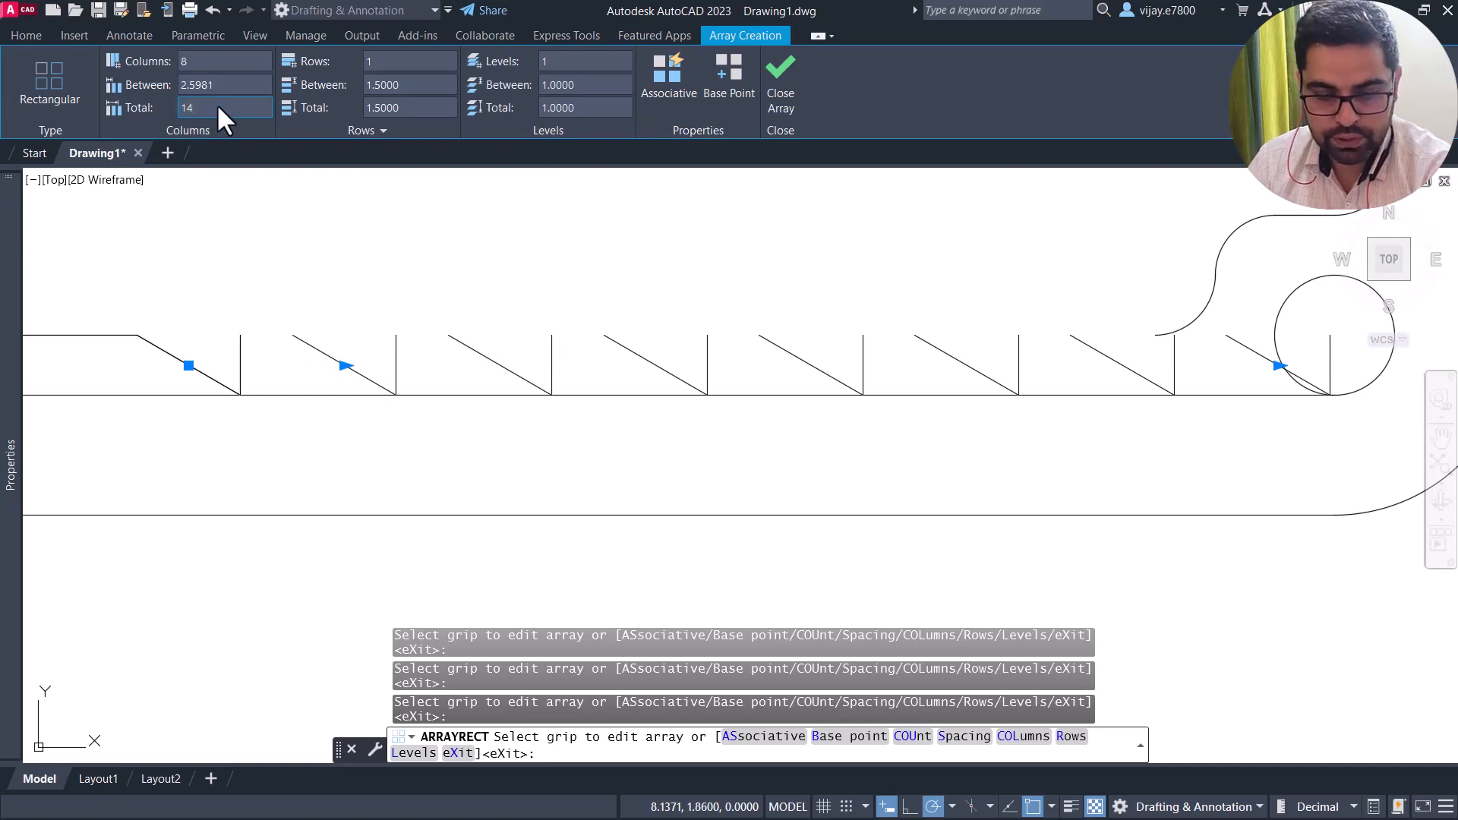
key("Return")
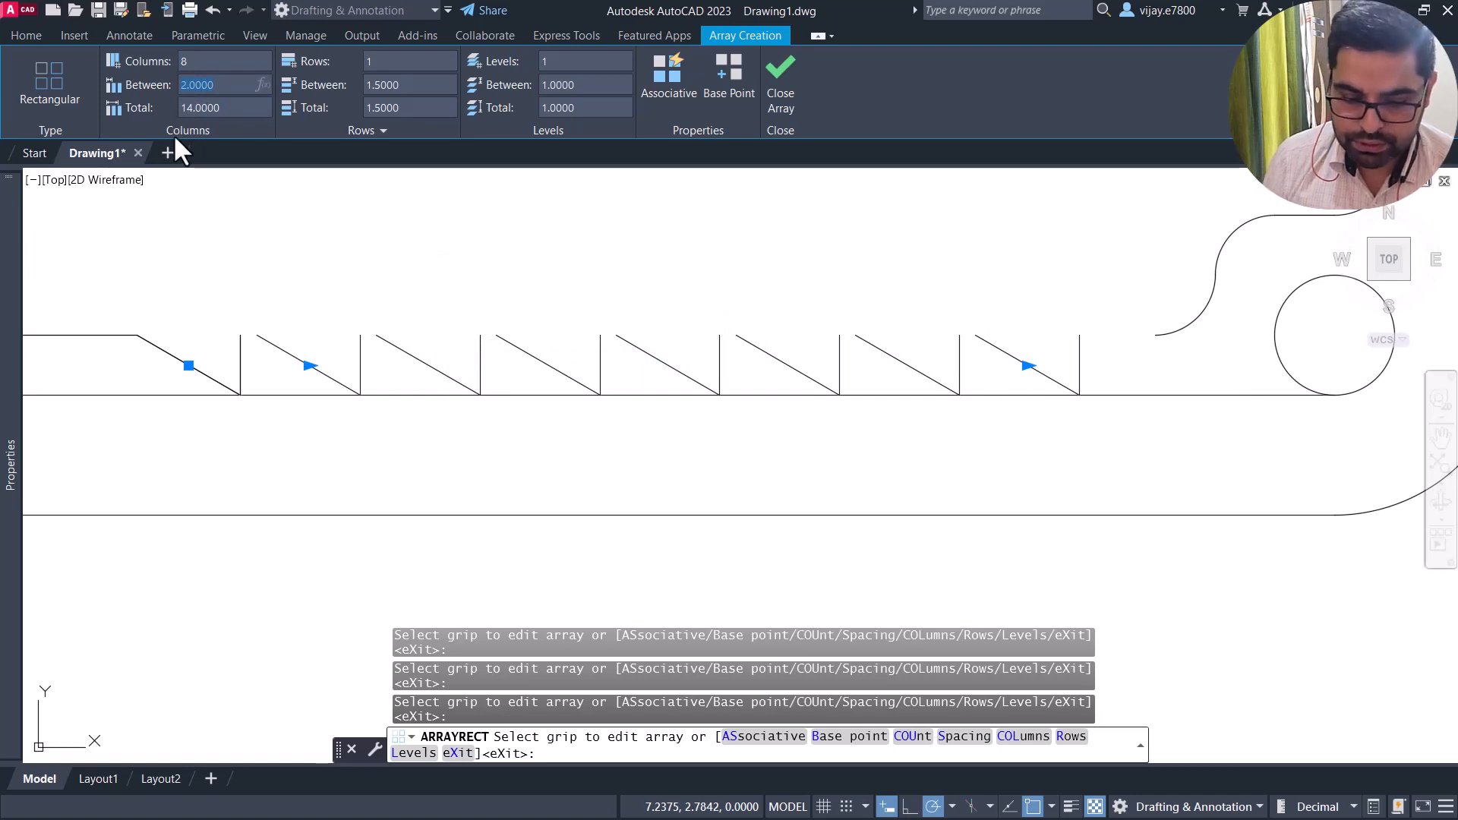
type("2")
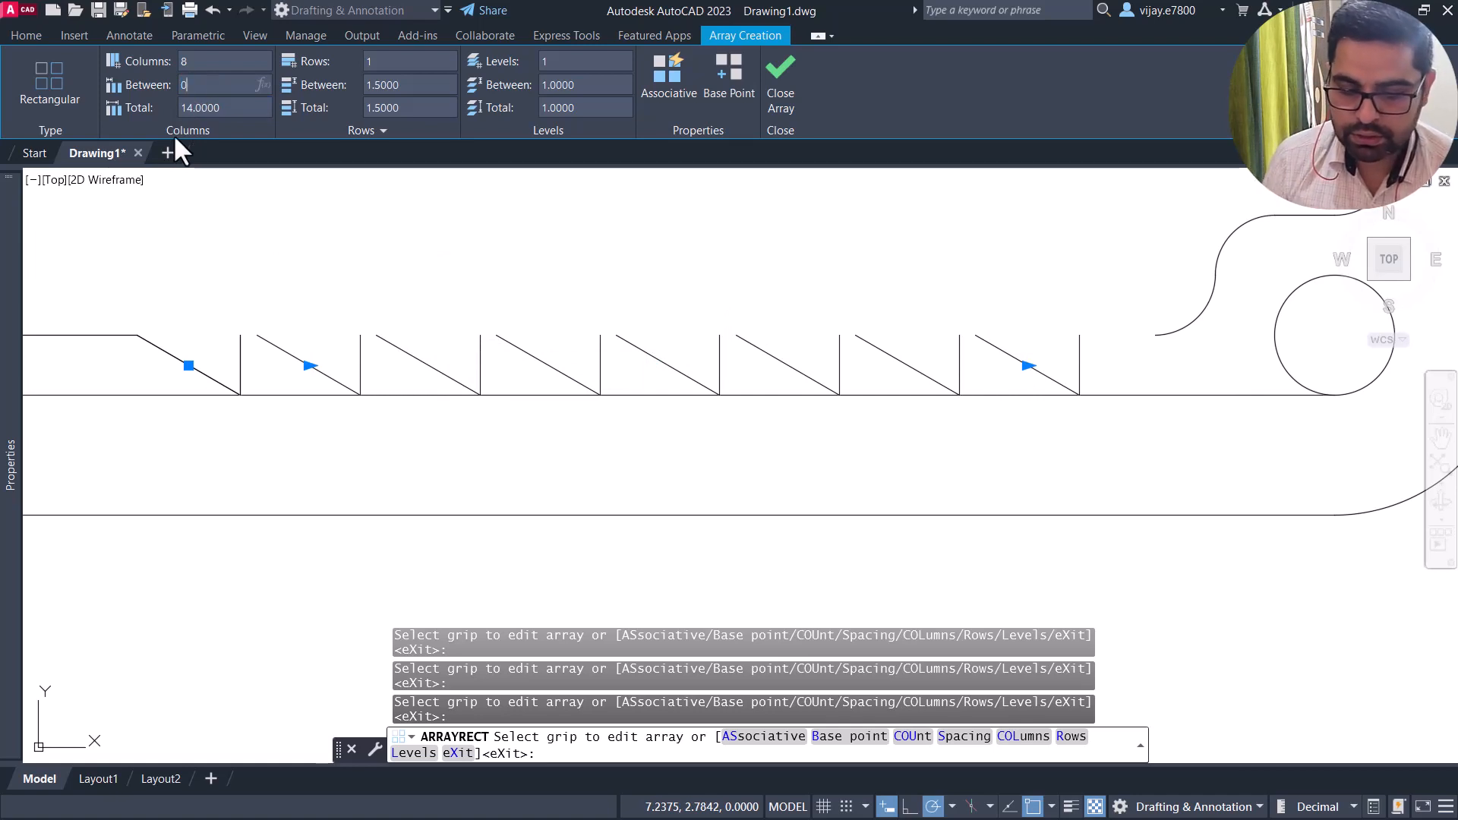
key("Return")
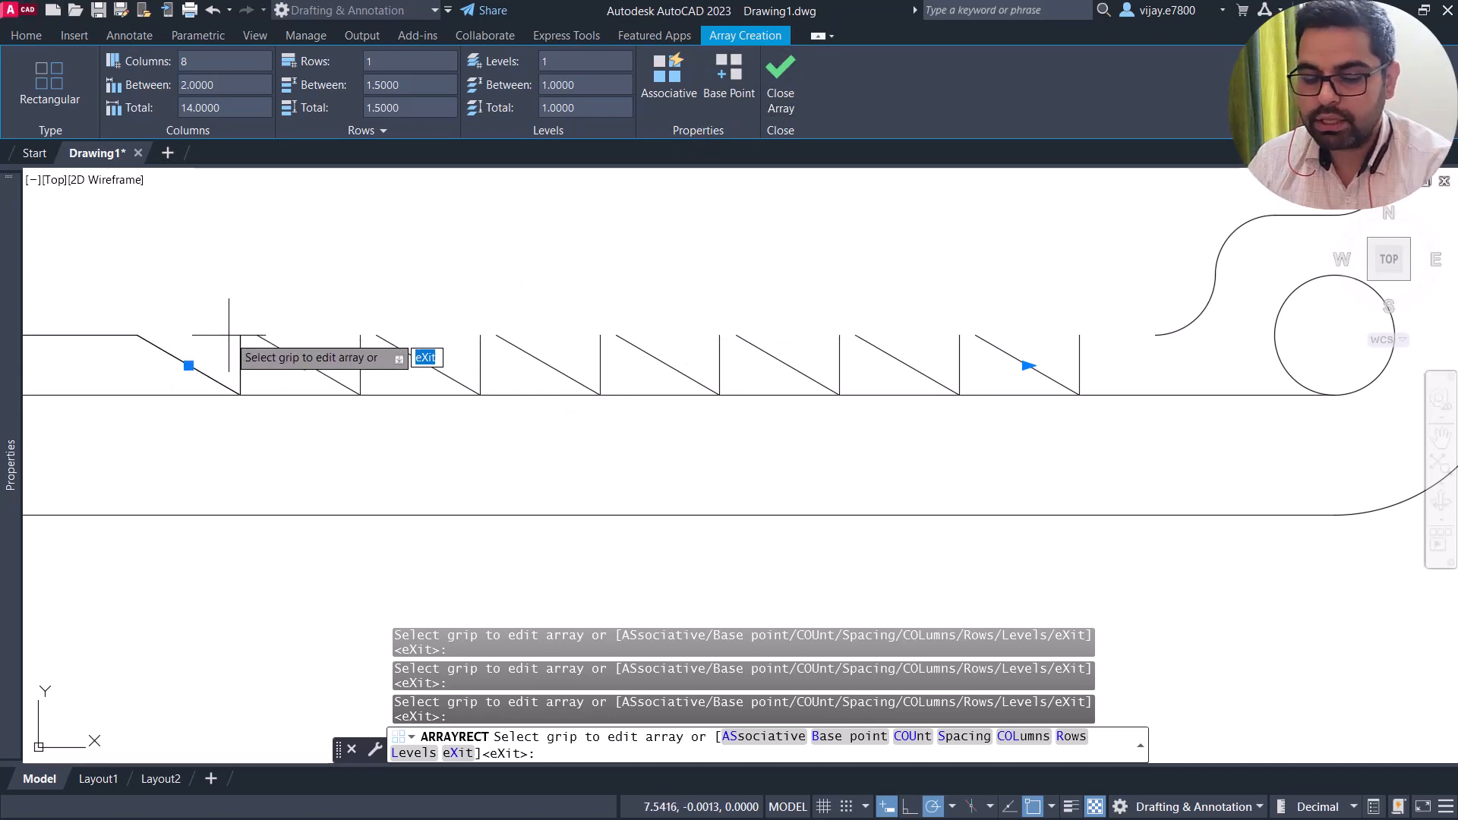
Finish the array, check its copies by selecting some of their lines, and undo the array.
left_click(796, 105)
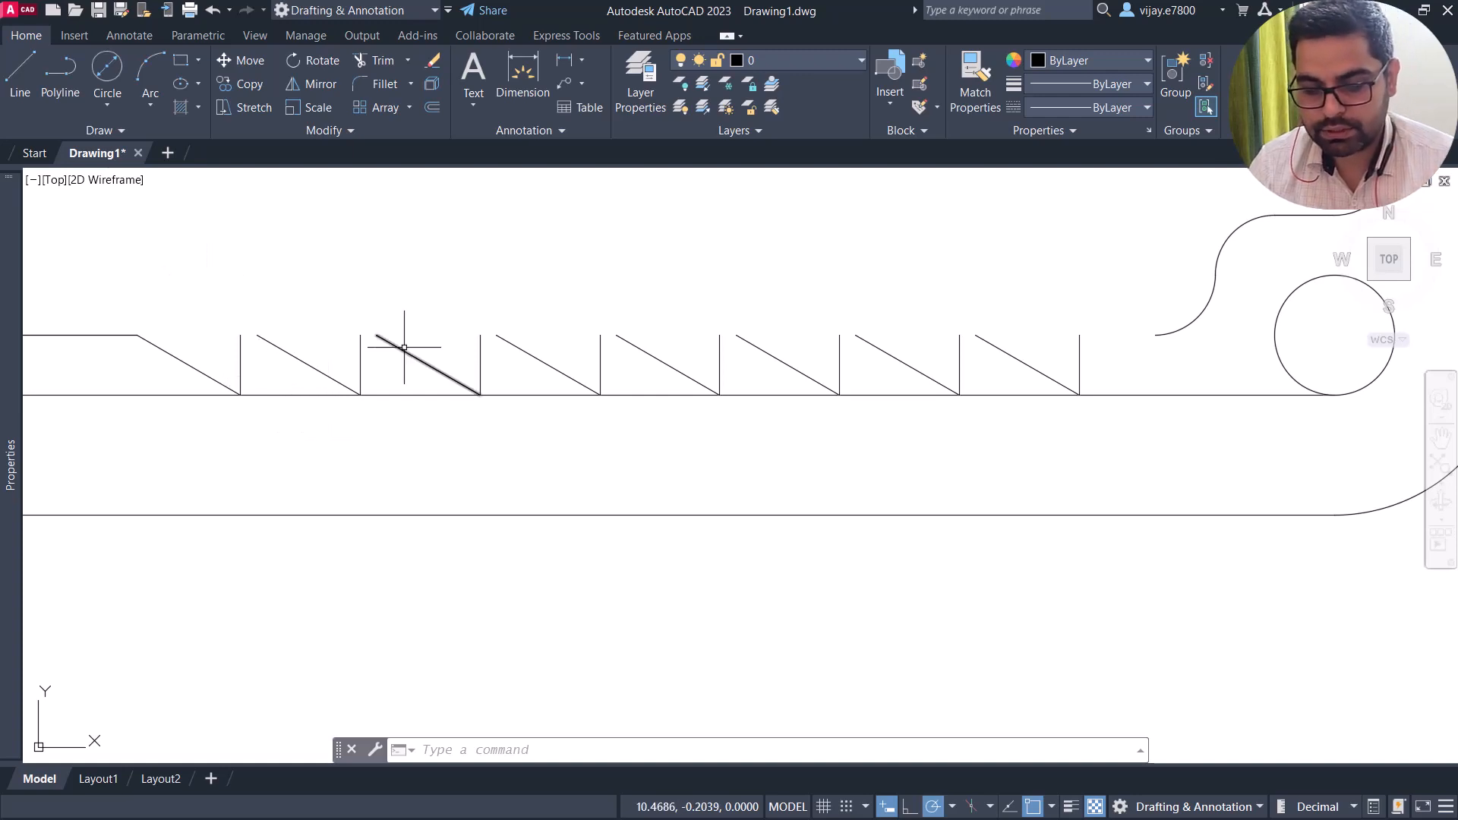
left_click(883, 357)
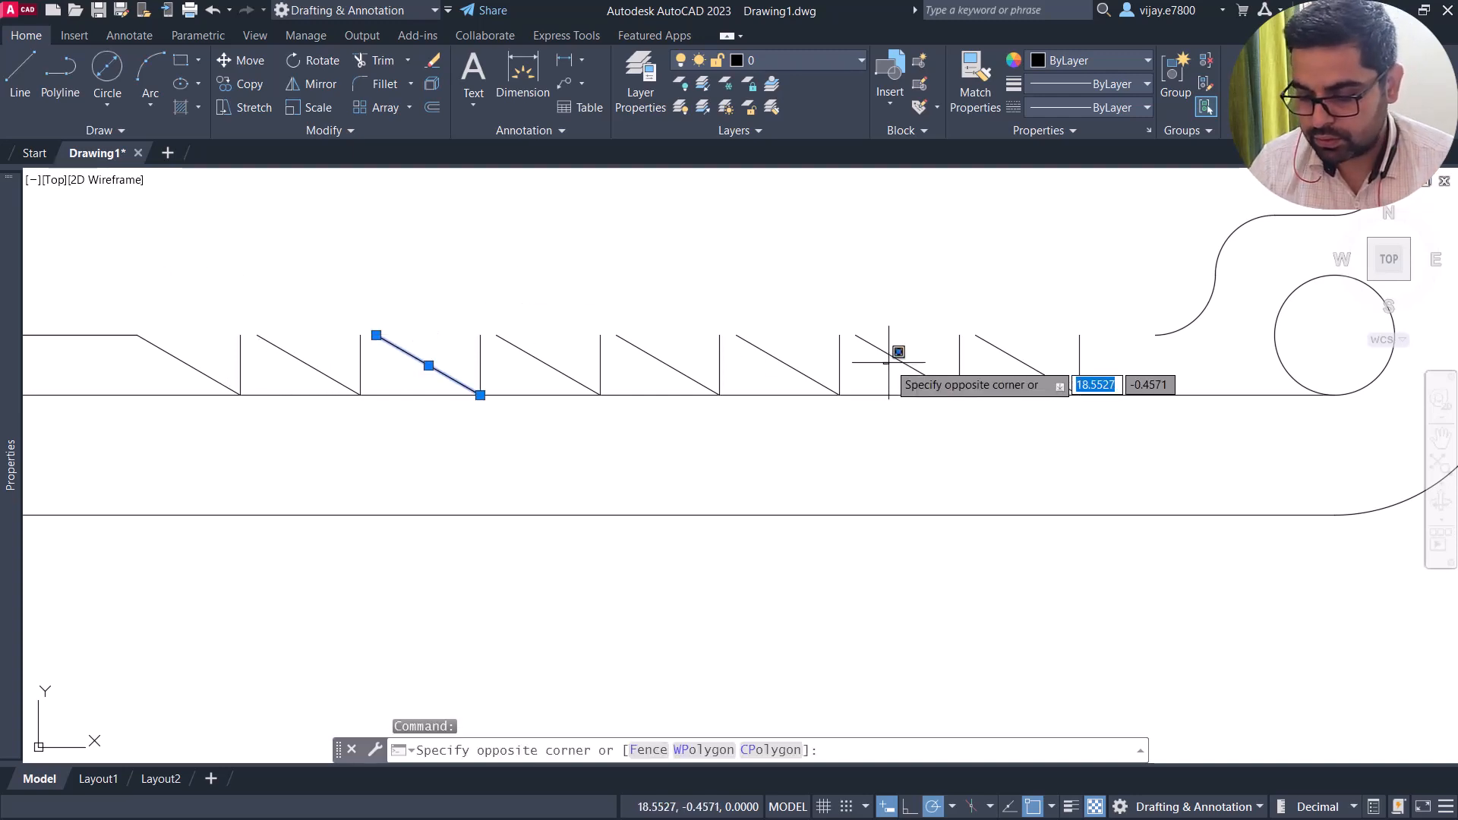
left_click(1082, 342)
left_click(1103, 368)
left_click(750, 309)
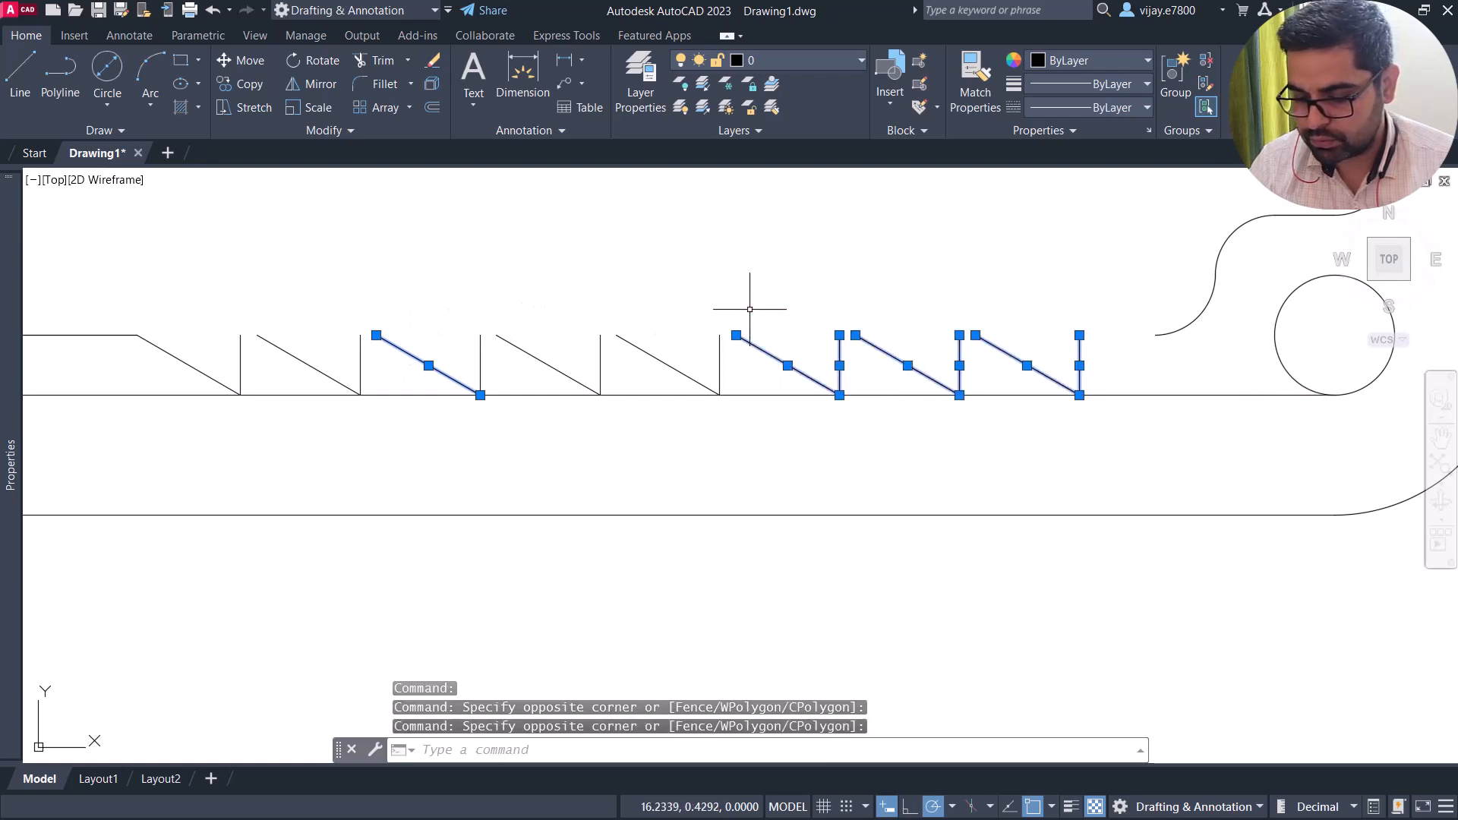
key("Escape")
key("ctrl+z")
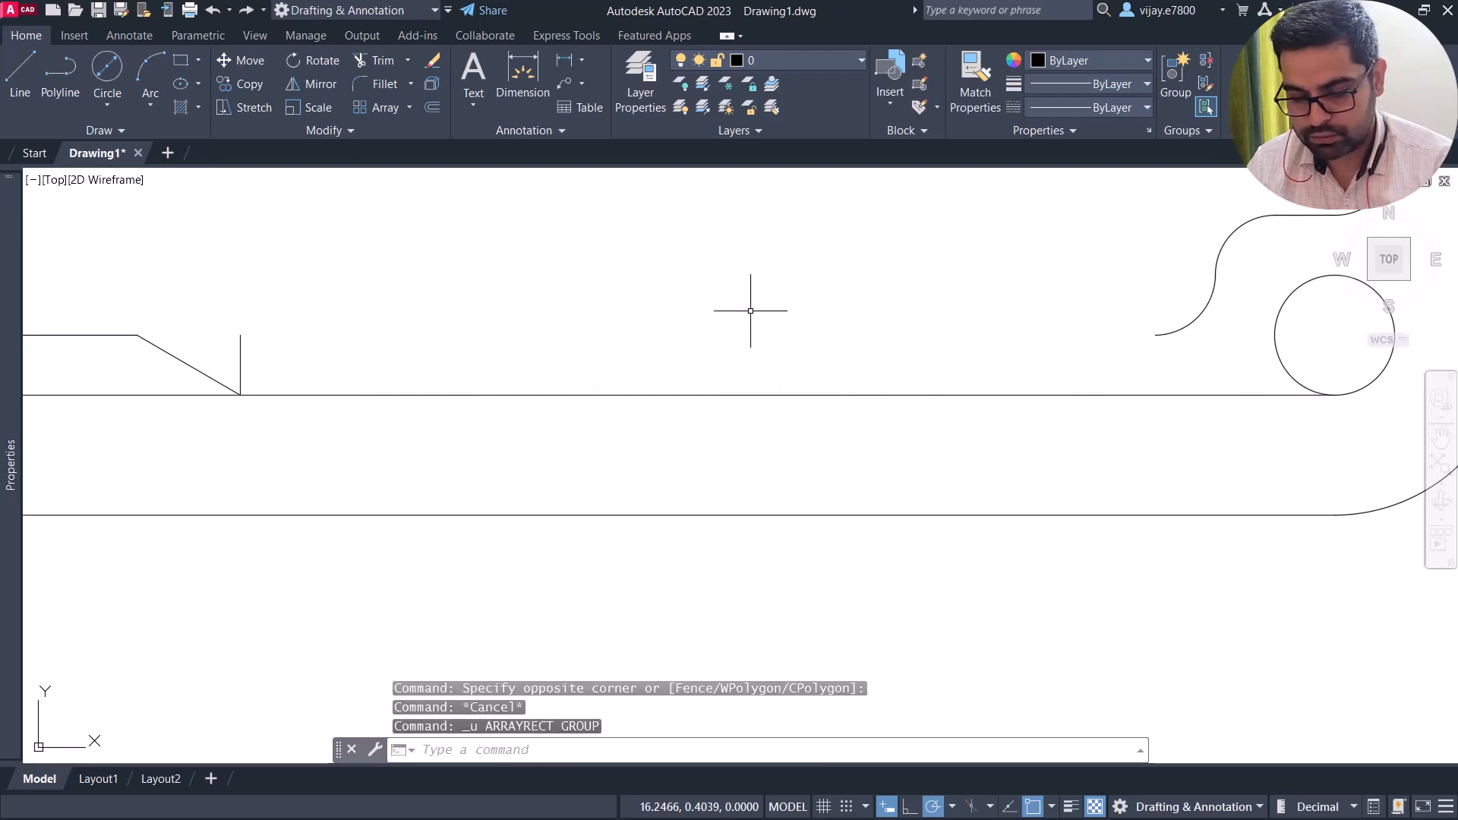
left_click(309, 377)
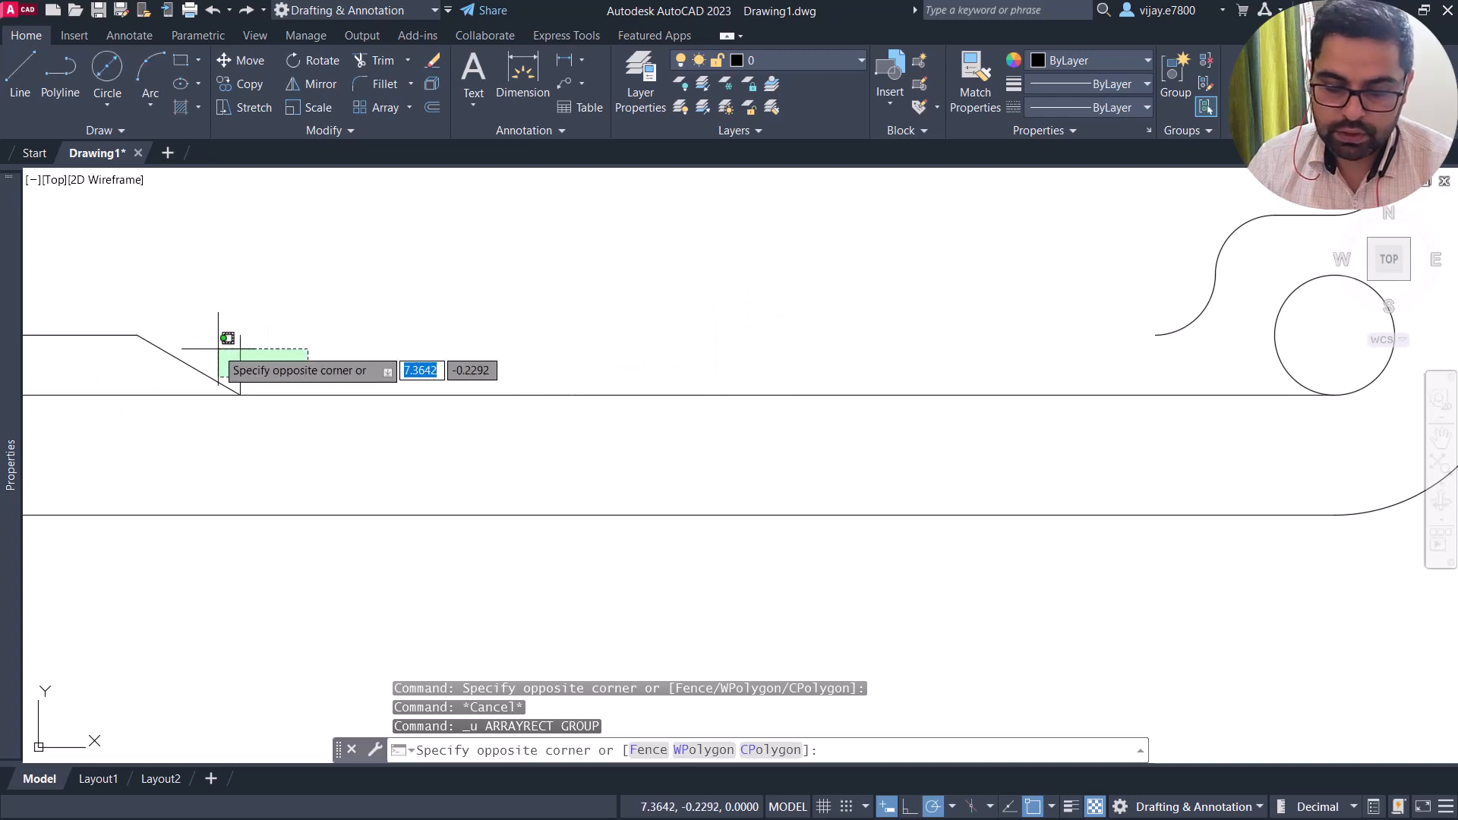
left_click(179, 340)
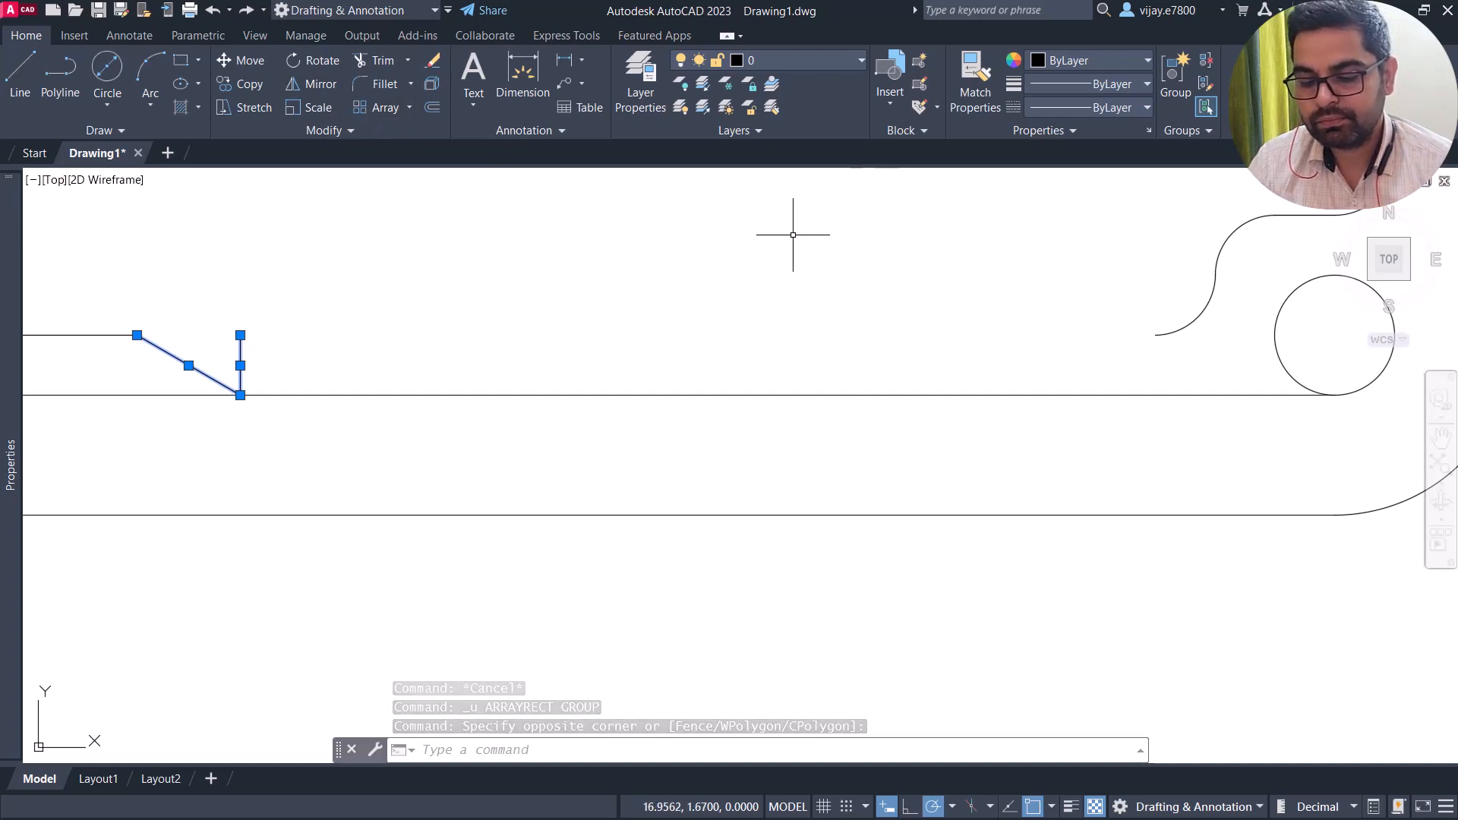
key("Escape")
key("Escape")
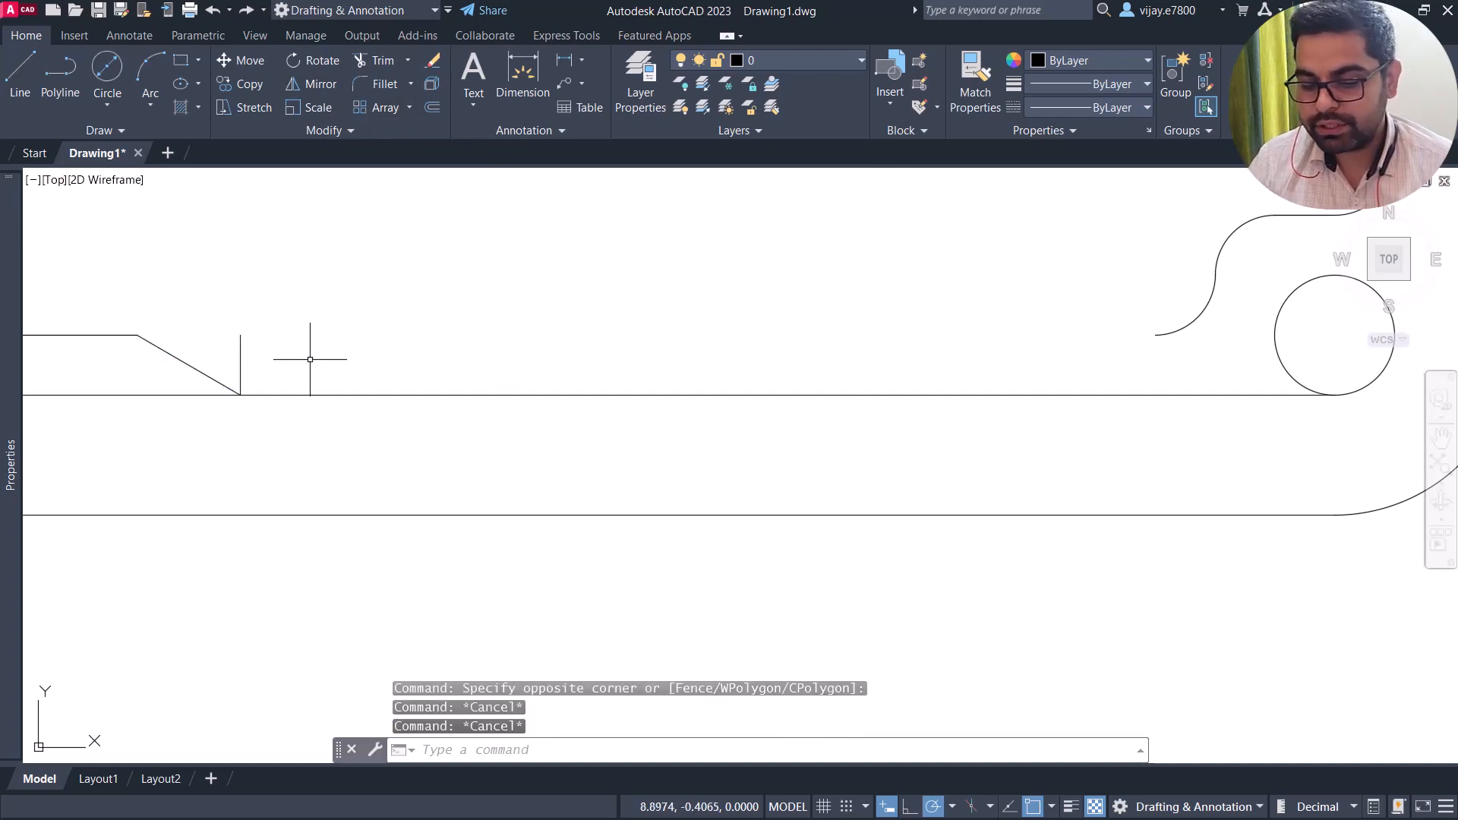
Copy the sloped line and its short vertical line seven times end to end, forming a row of eight sawtooth notches.
left_click(456, 387)
left_click(144, 346)
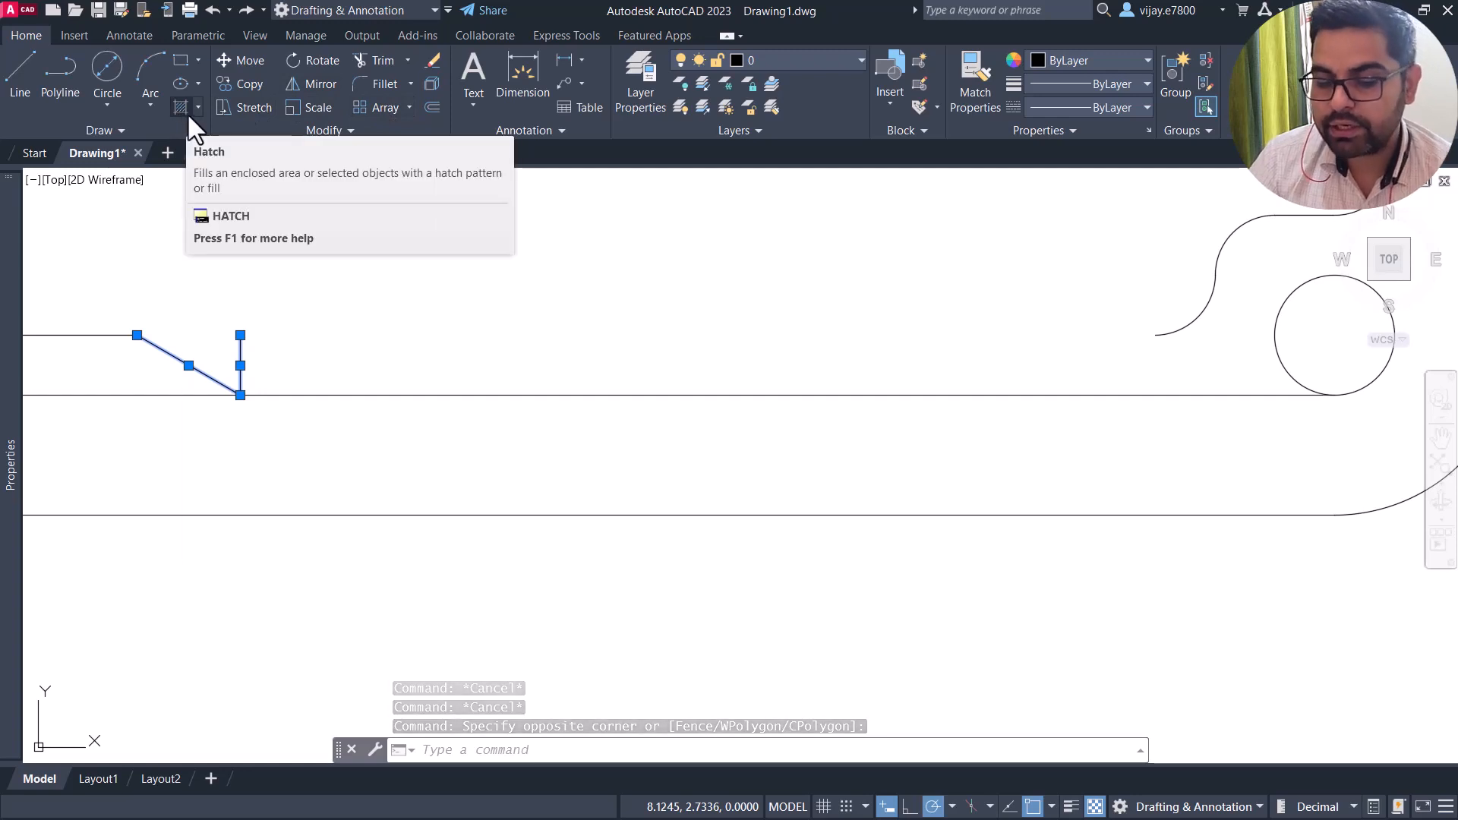
left_click(241, 83)
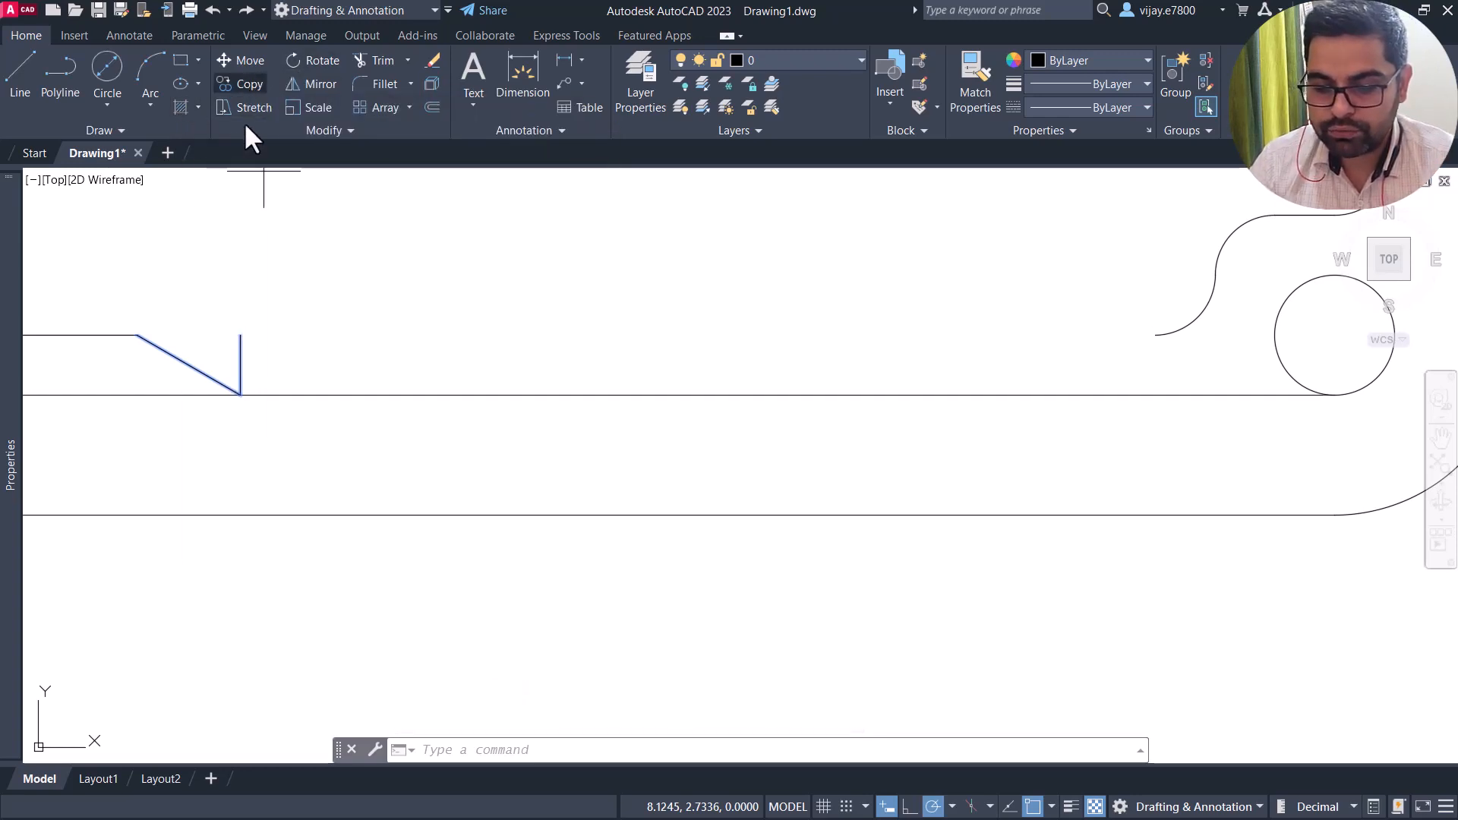
left_click(138, 335)
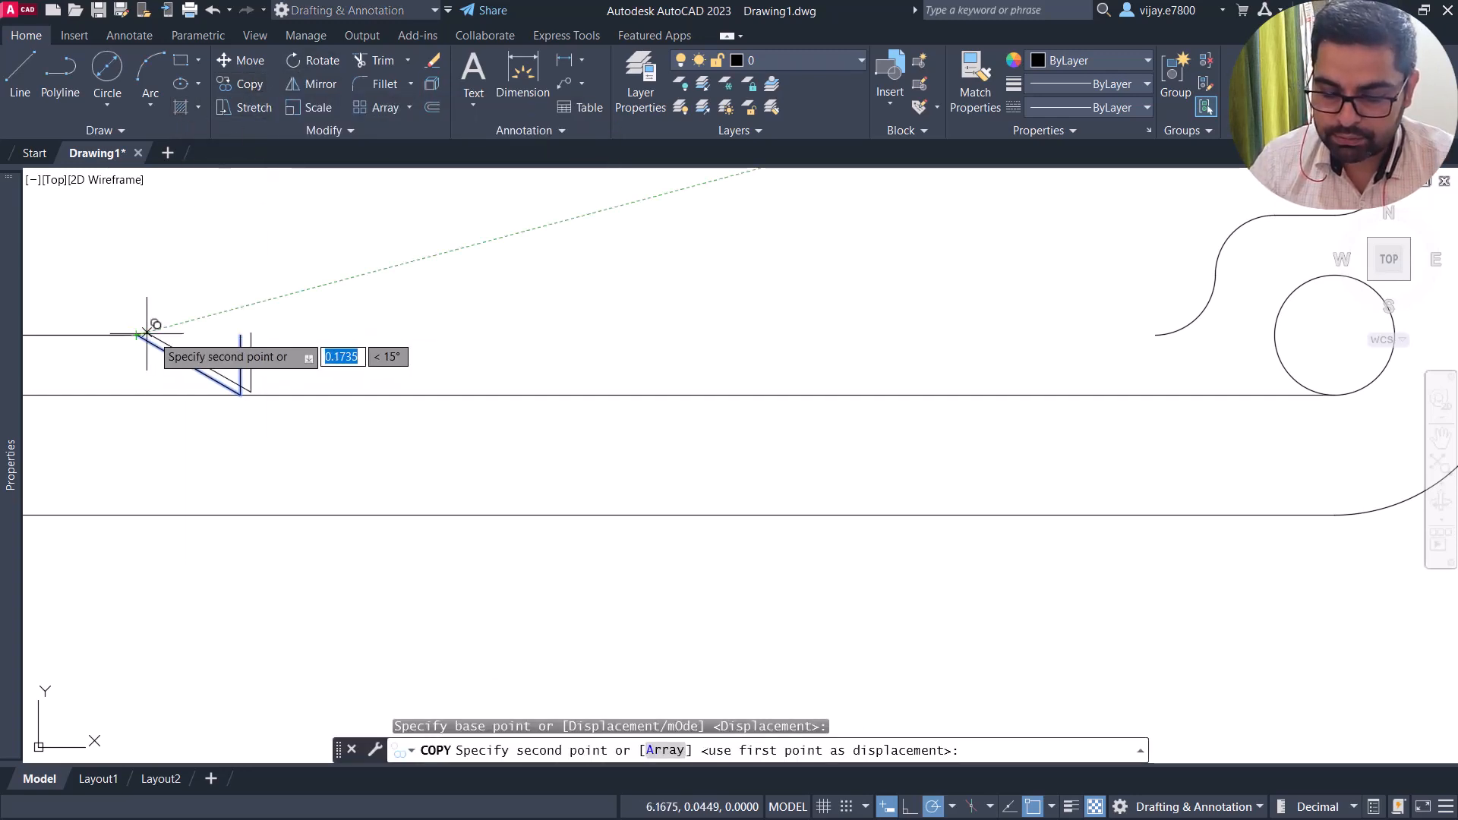
left_click(240, 335)
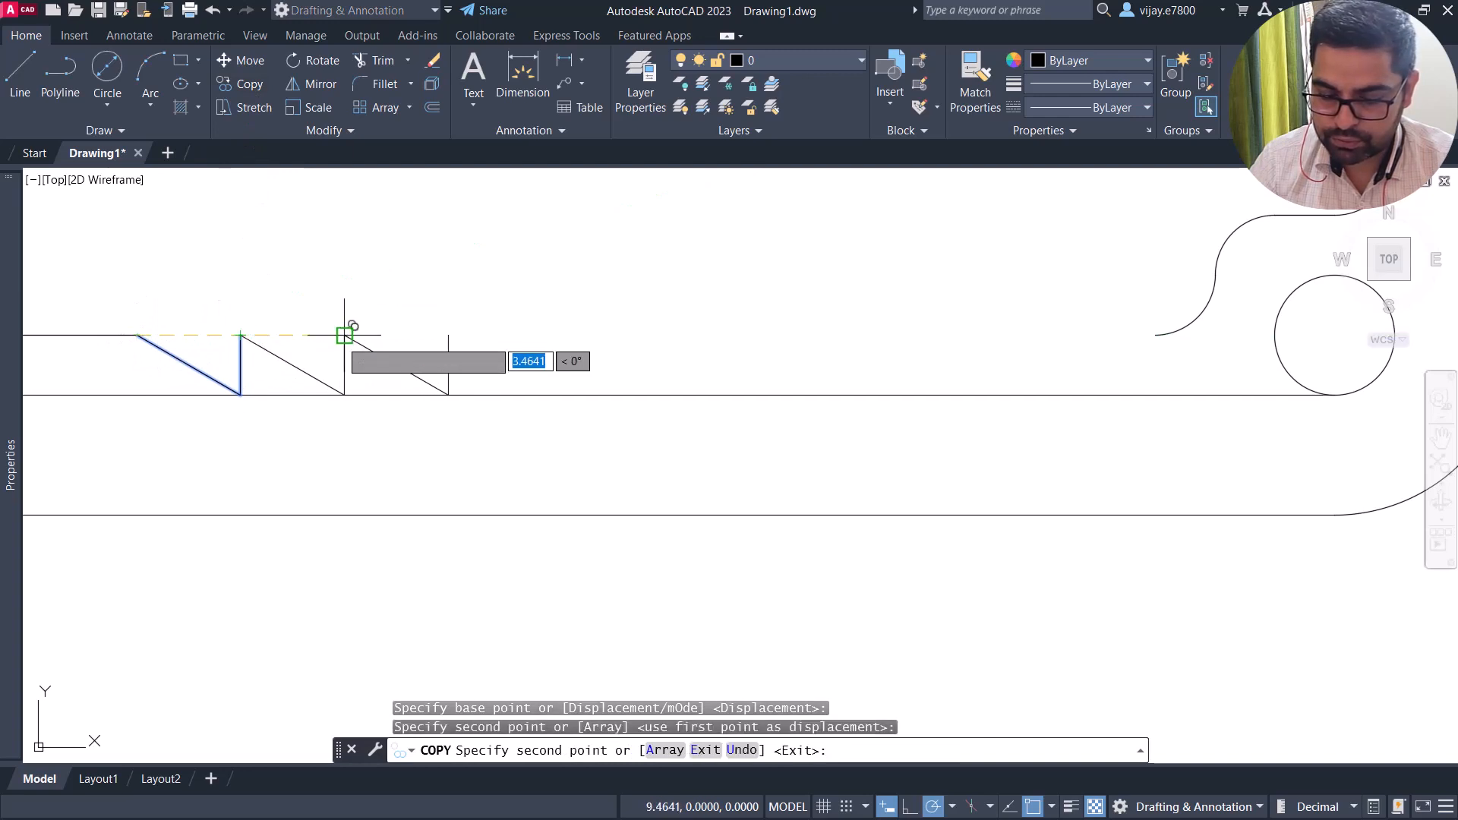
left_click(448, 335)
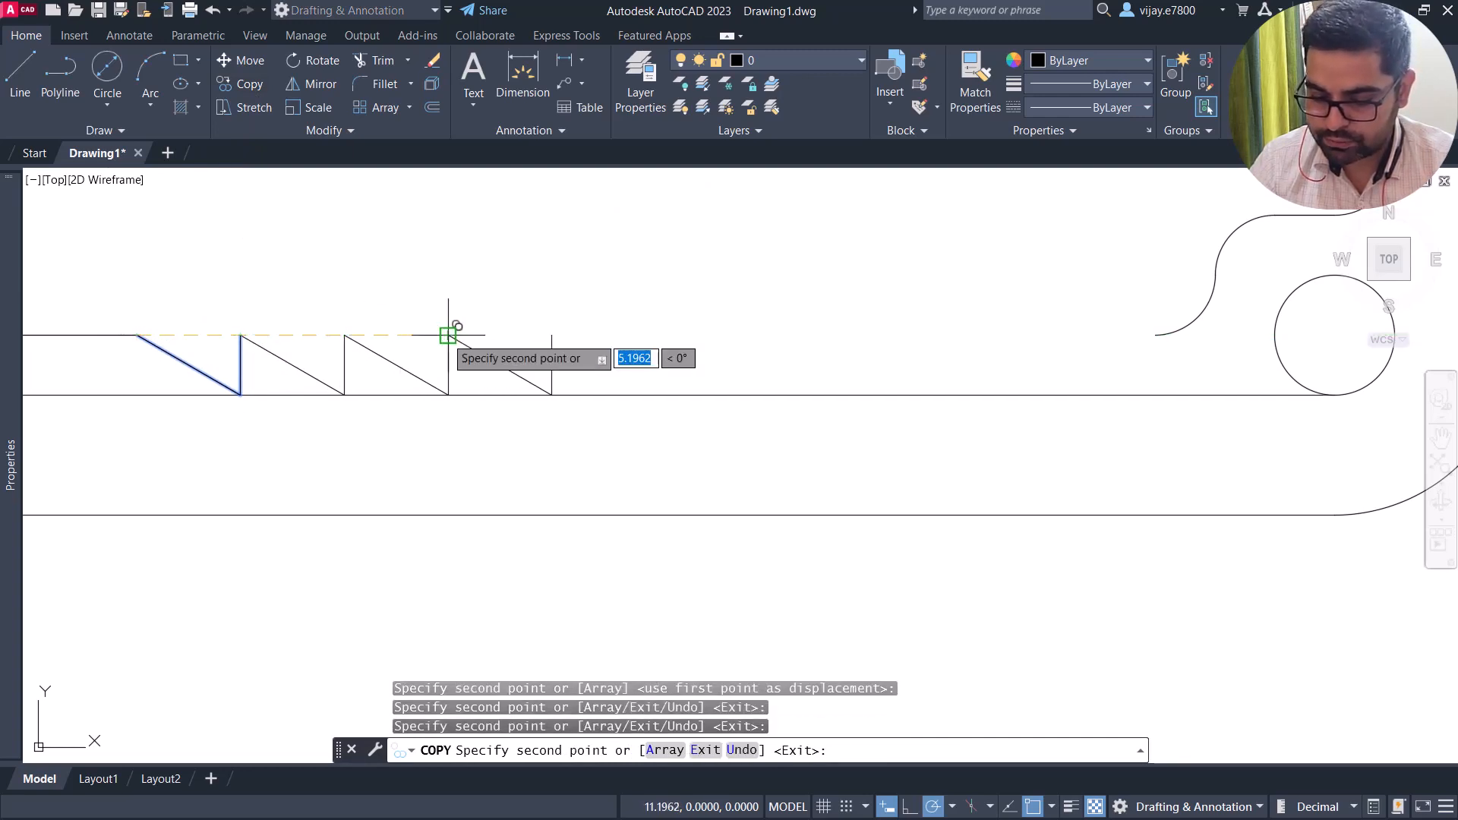
left_click(552, 335)
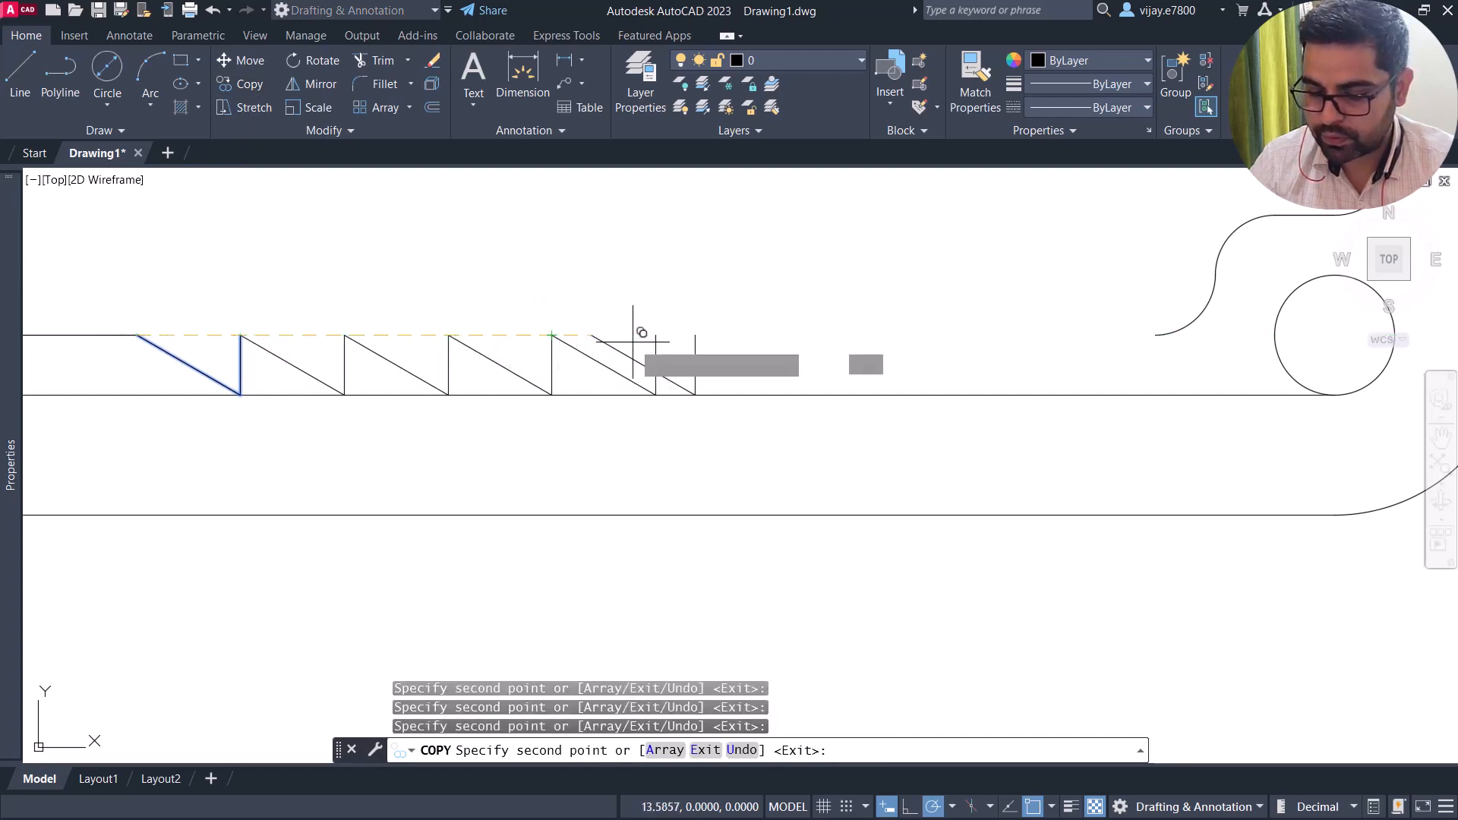
left_click(655, 335)
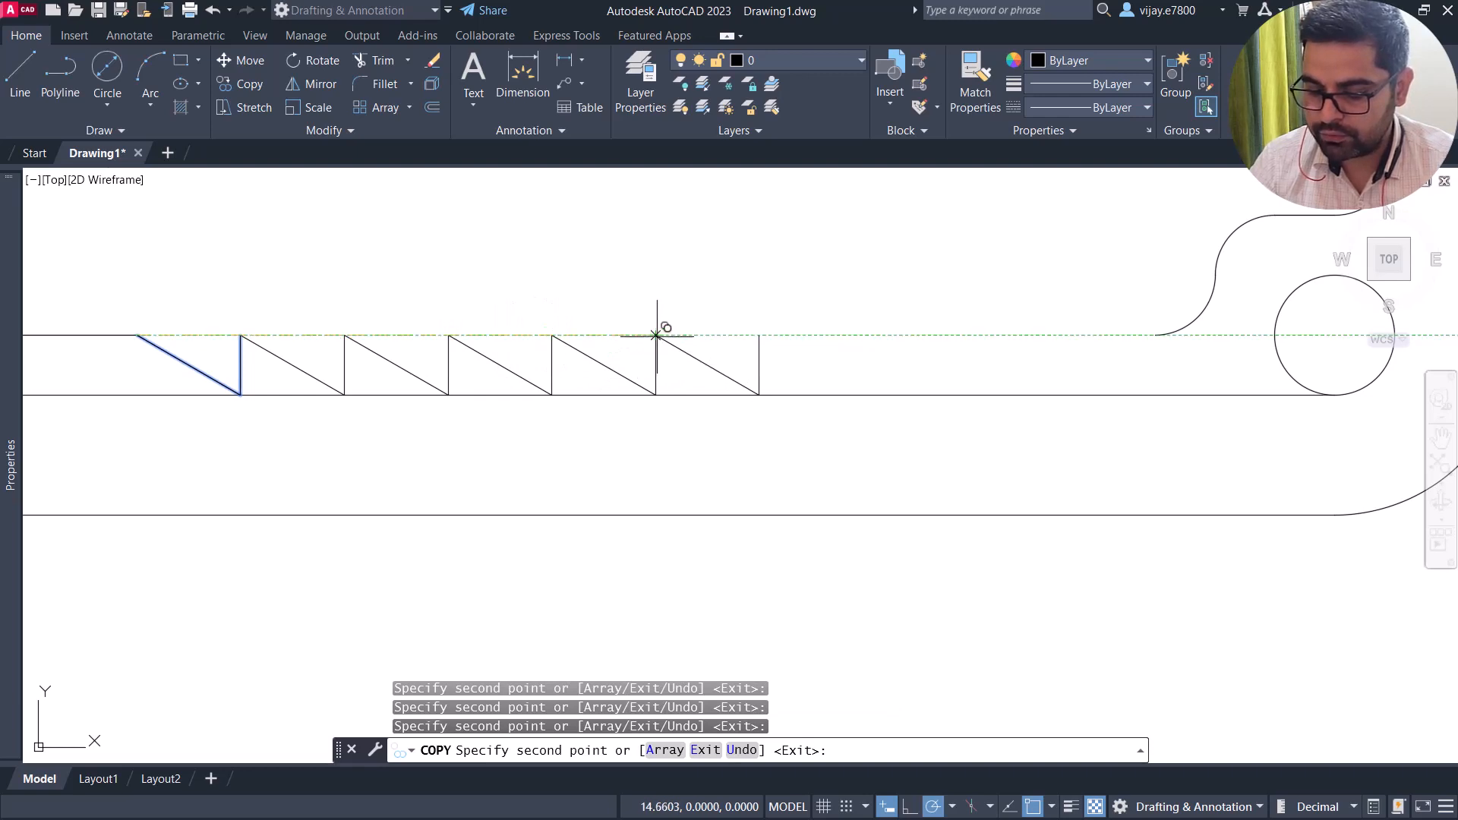
left_click(758, 335)
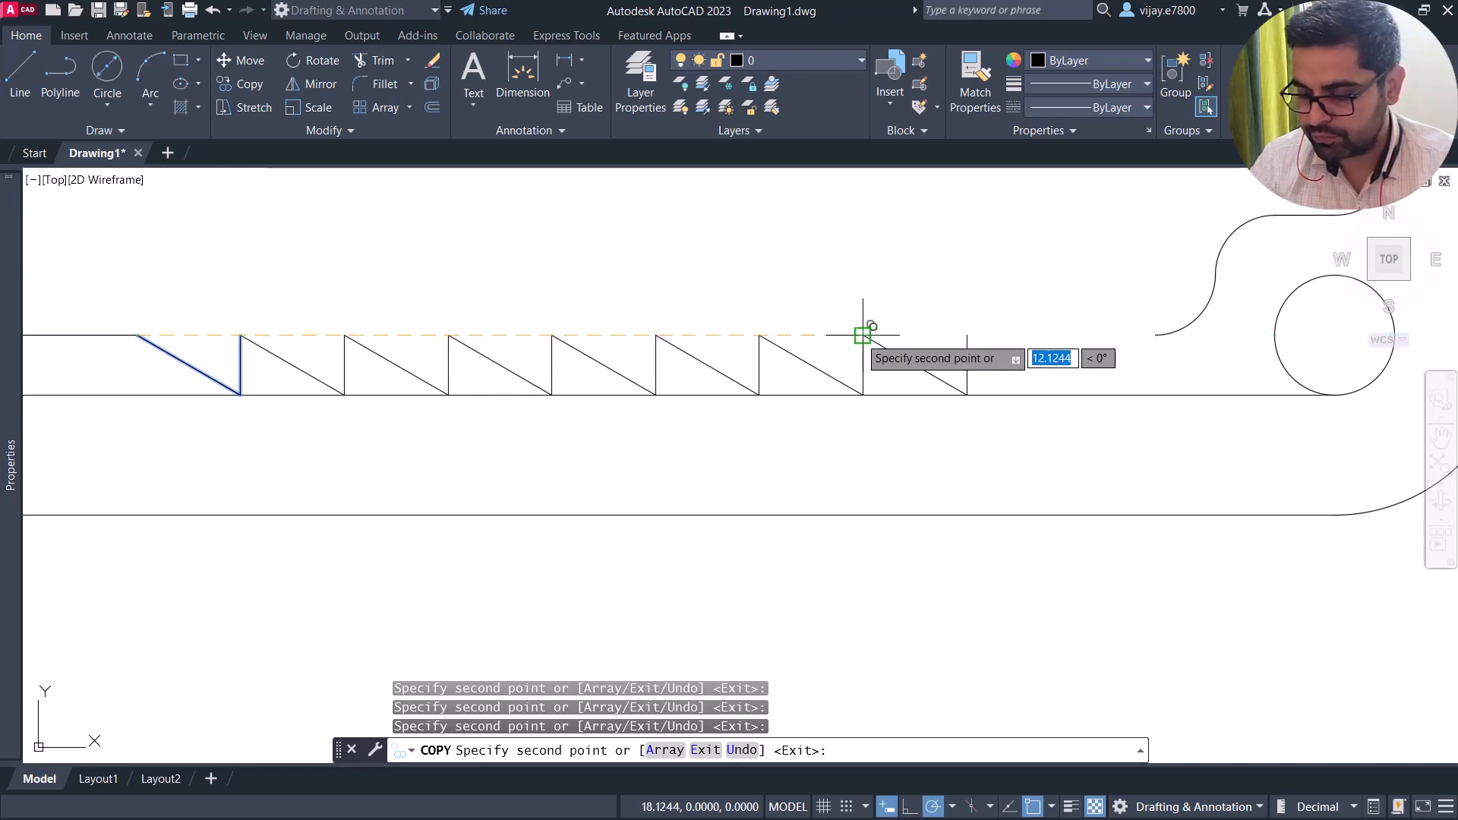
left_click(863, 335)
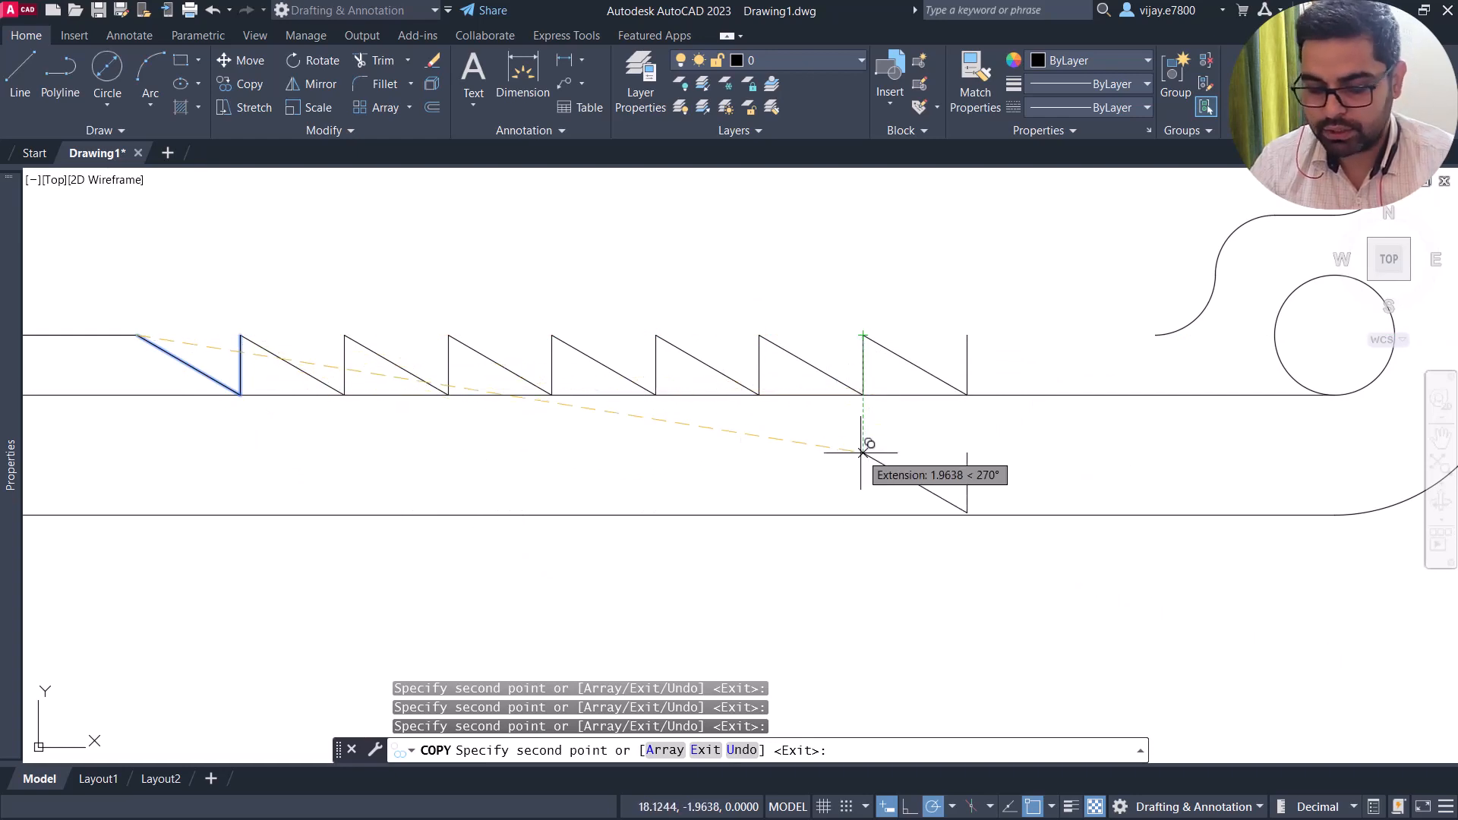
key("Escape")
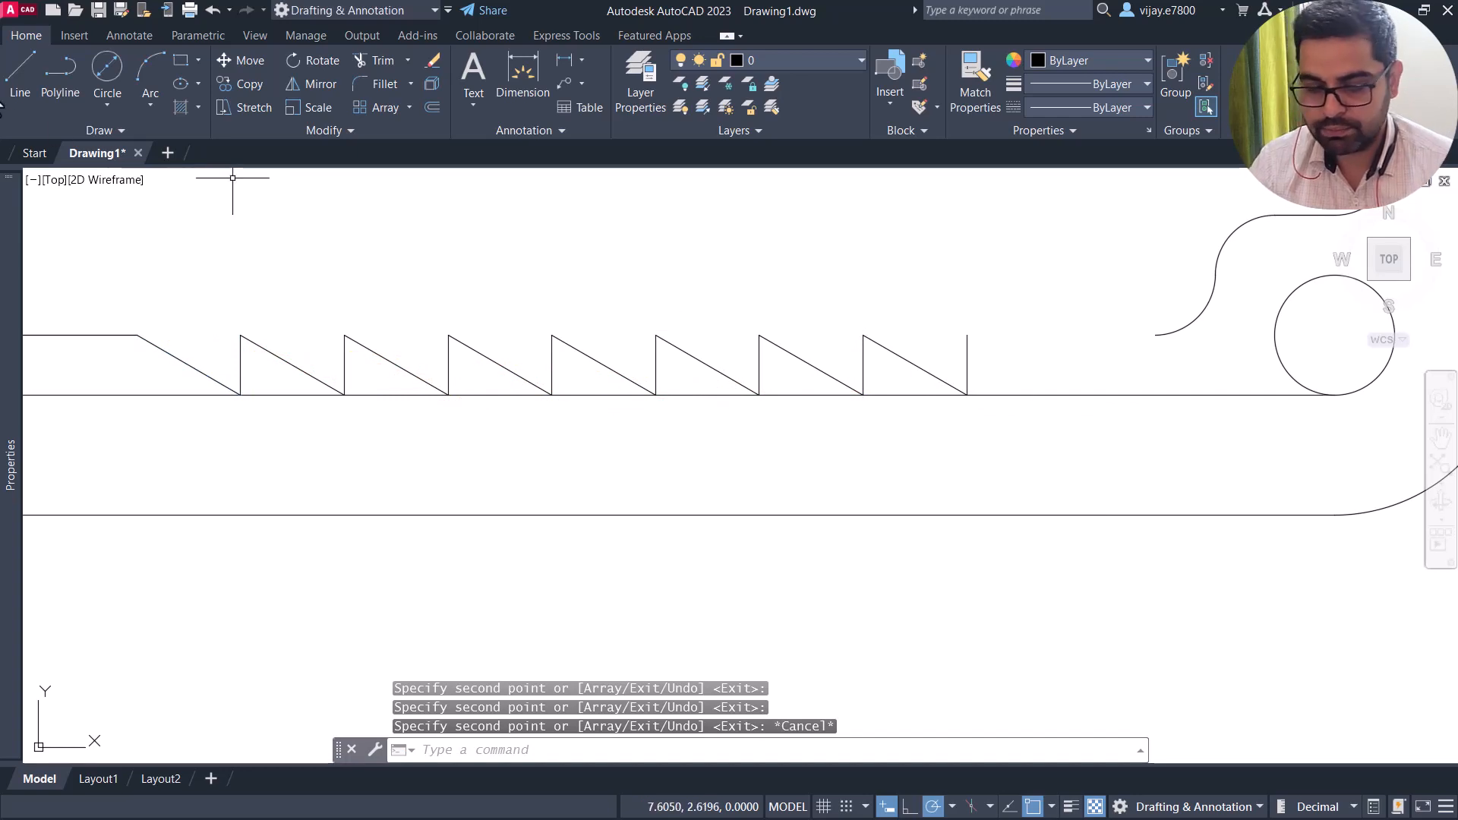
Draw a horizontal line from the top of the last notch's vertical line to the lower end of the right-hand stepped arc.
left_click(17, 76)
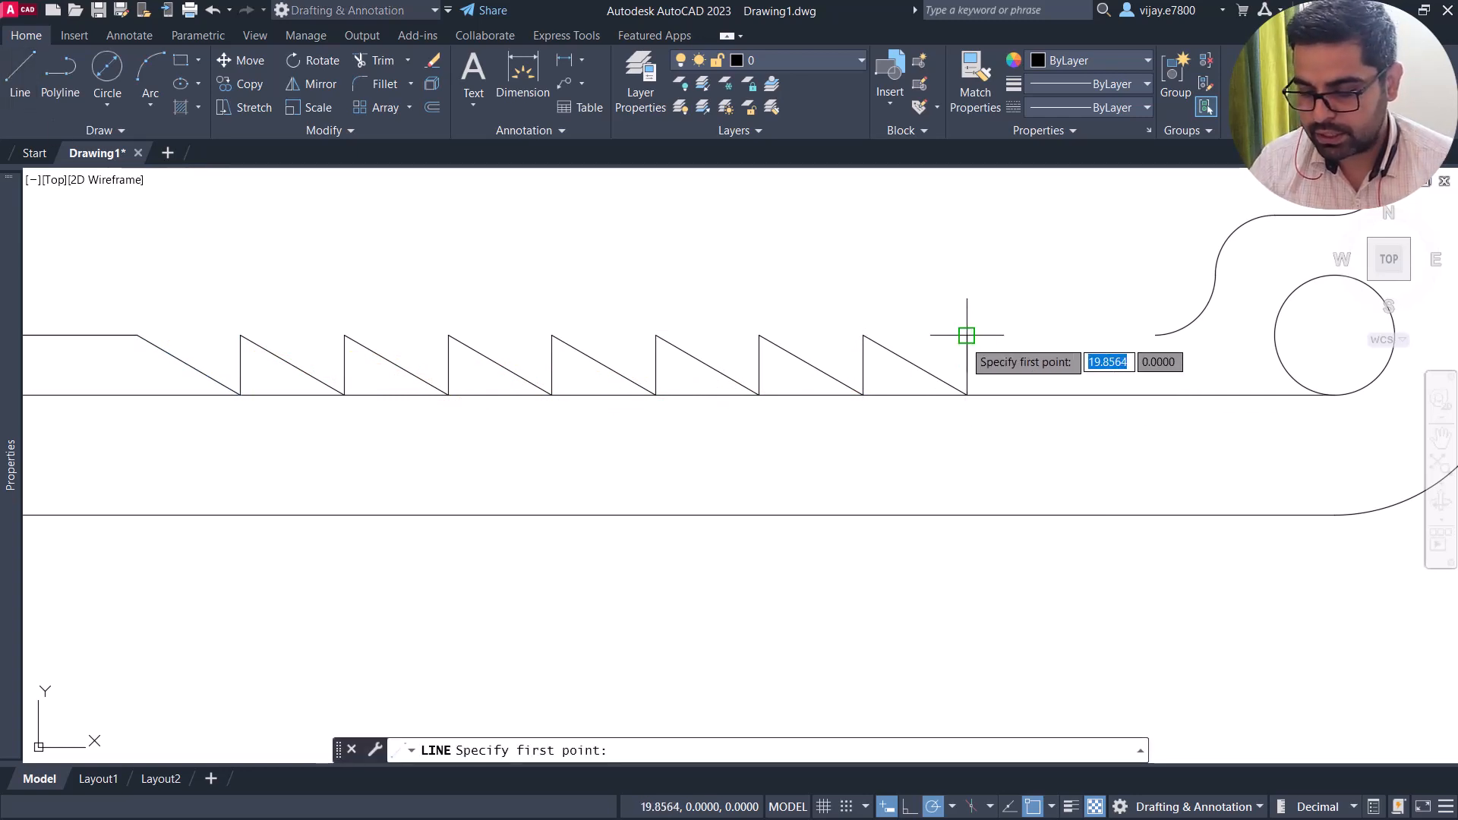
left_click(966, 336)
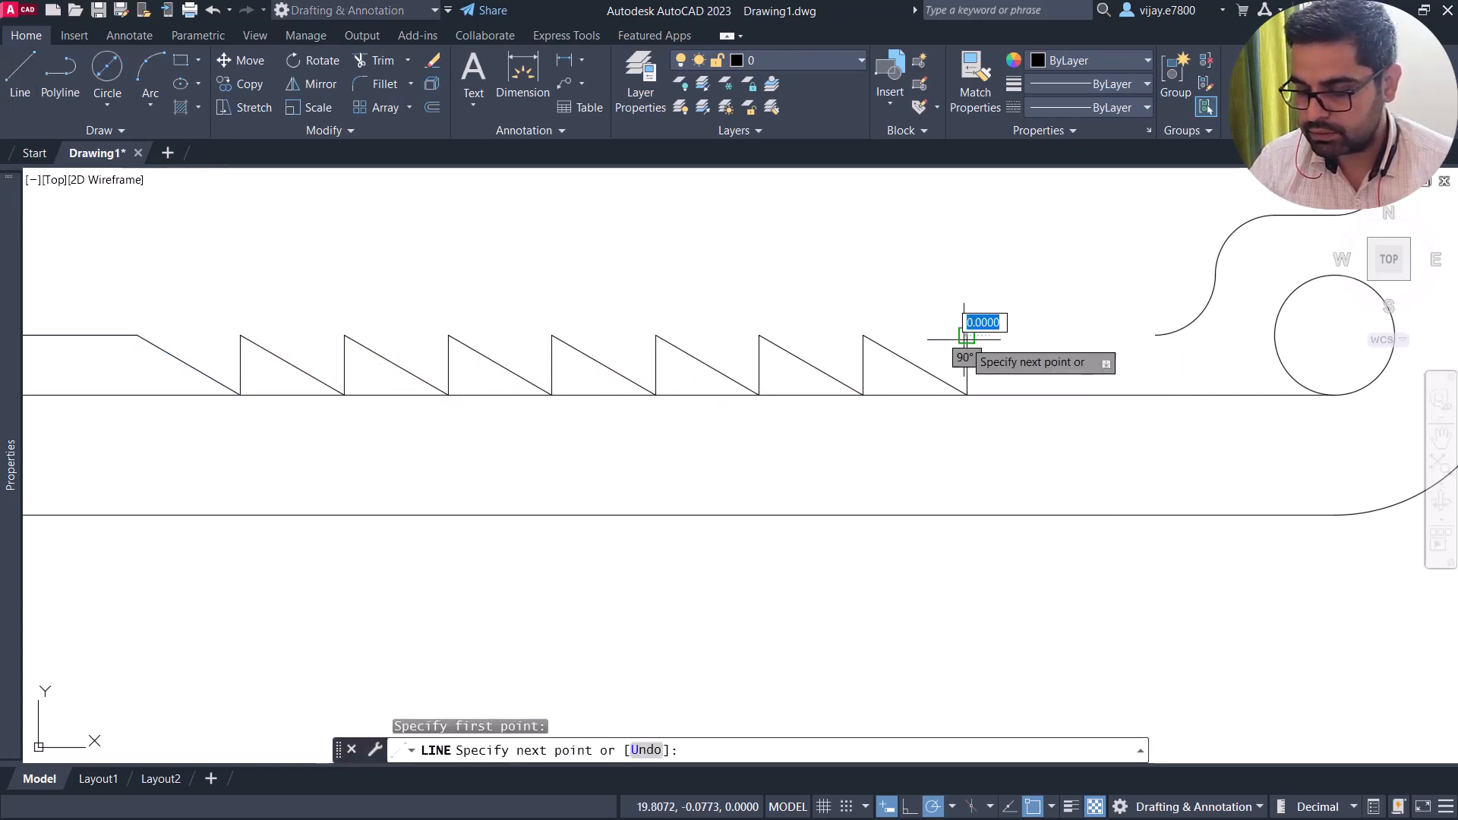
left_click(1155, 335)
right_click(1075, 289)
left_click(1095, 302)
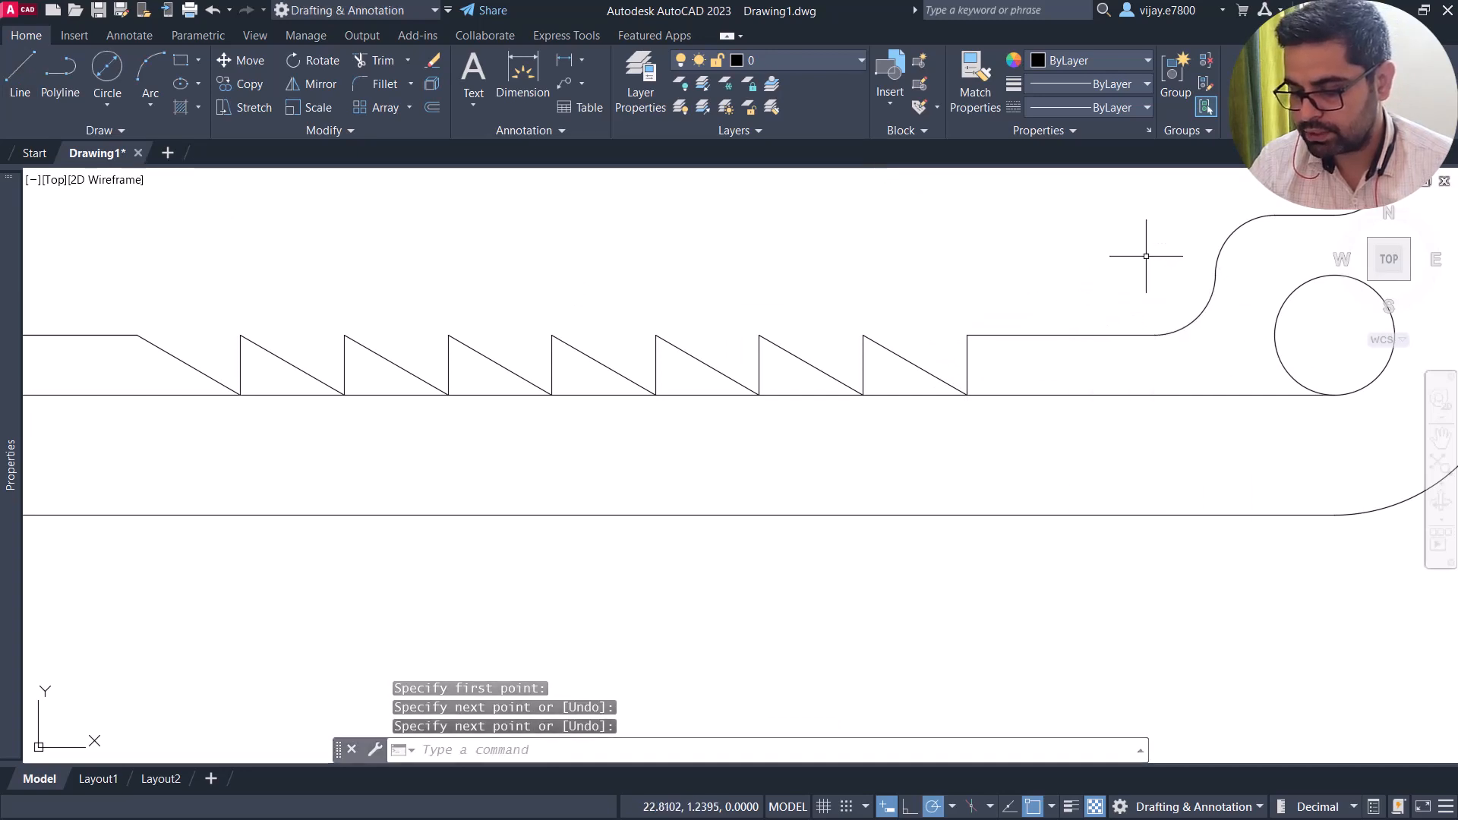
Erase the long horizontal construction line running along the bottom points of the sawtooth notches.
scroll(1146, 256, "down", 2)
left_click(1062, 363)
left_click(1076, 341)
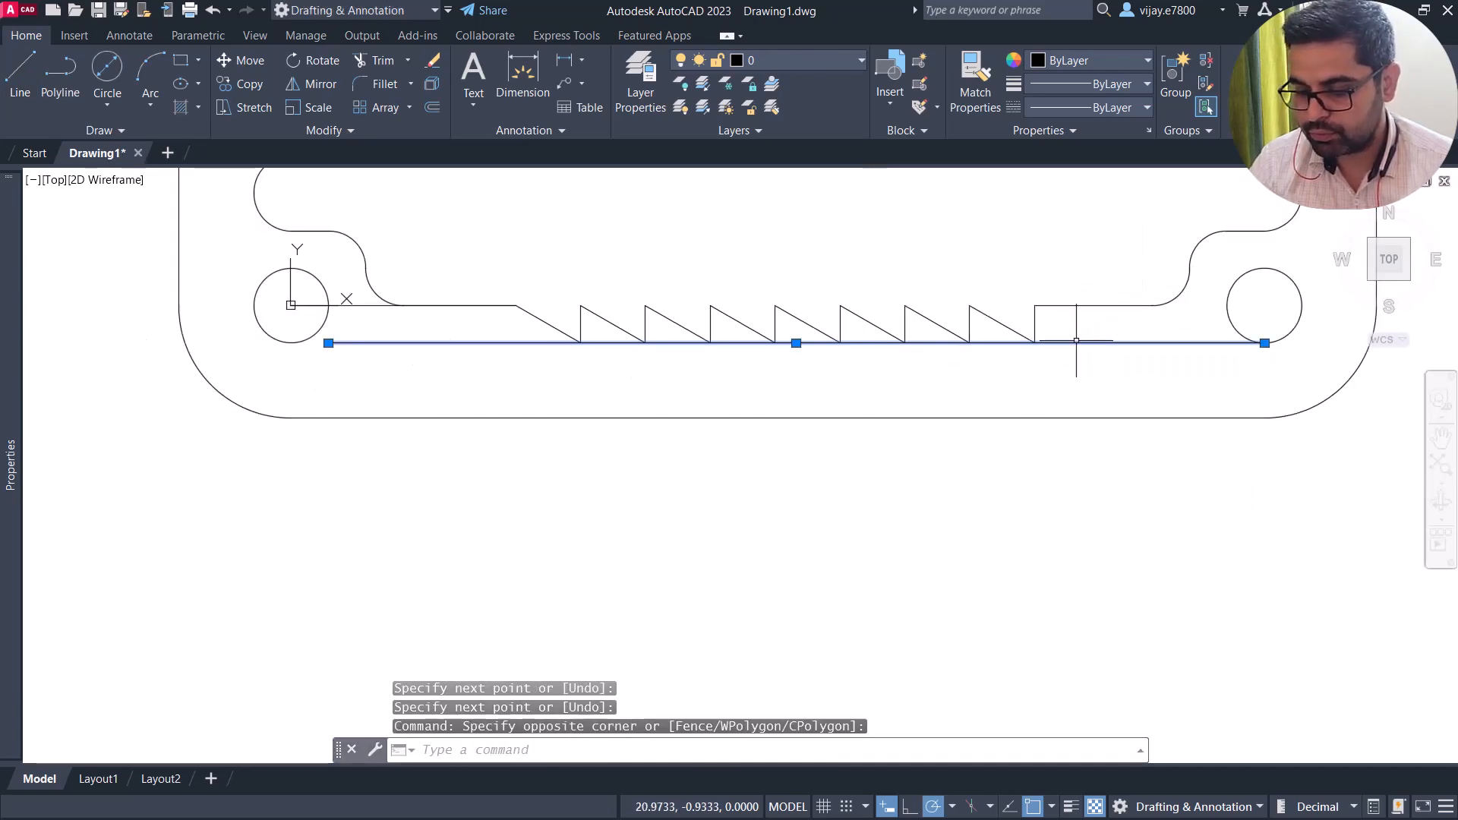
key("Delete")
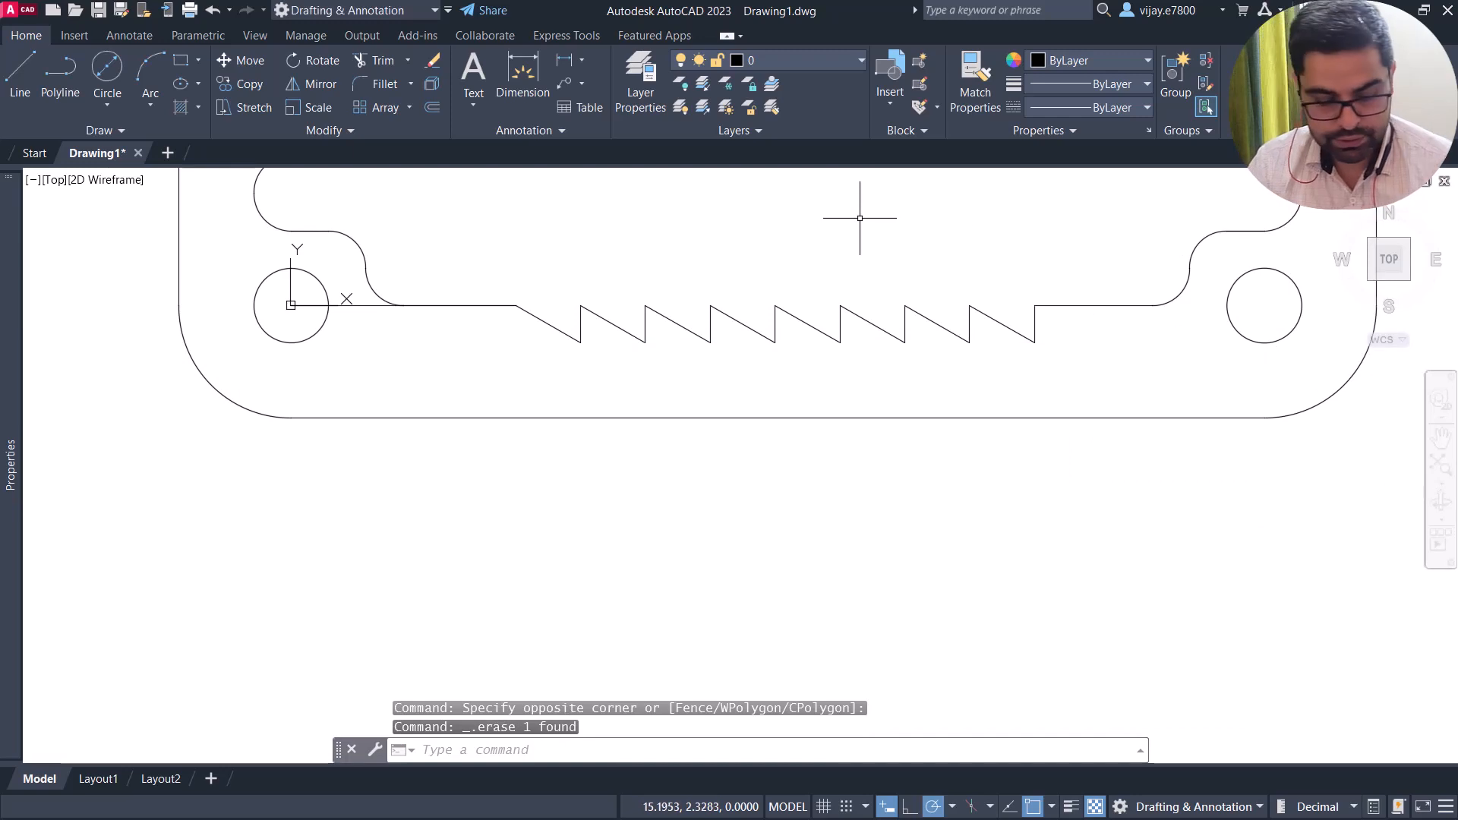
Add a horizontal linear dimension below the part from the last notch's upper corner to the junction of the right-hand stepped arcs.
mouse_move(859, 218)
middle_mouse_down()
mouse_move(794, 300)
mouse_move(683, 371)
middle_mouse_up()
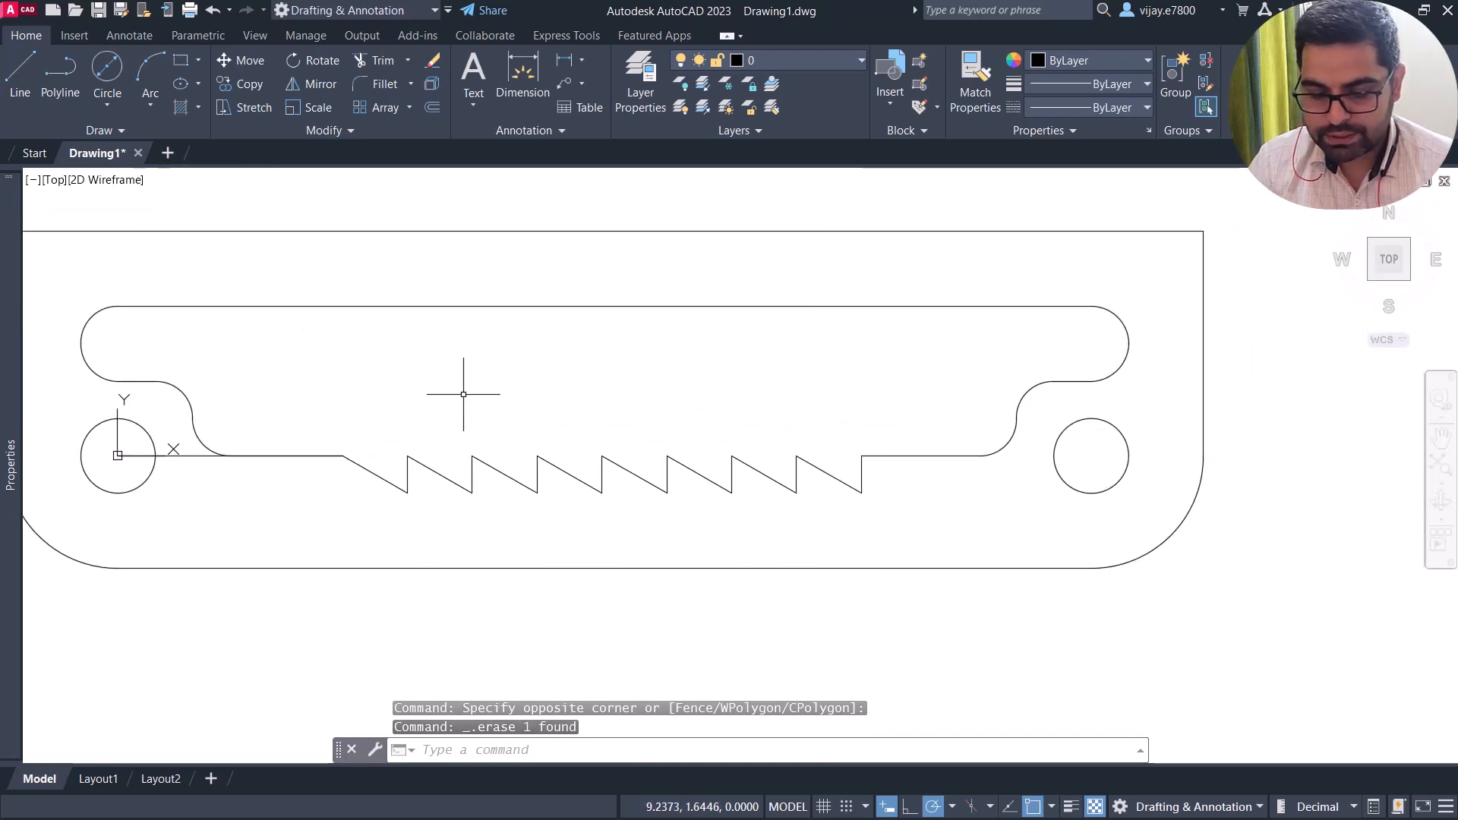
scroll(463, 394, "down", 2)
middle_click_drag(413, 380, 436, 380)
mouse_move(29, 181)
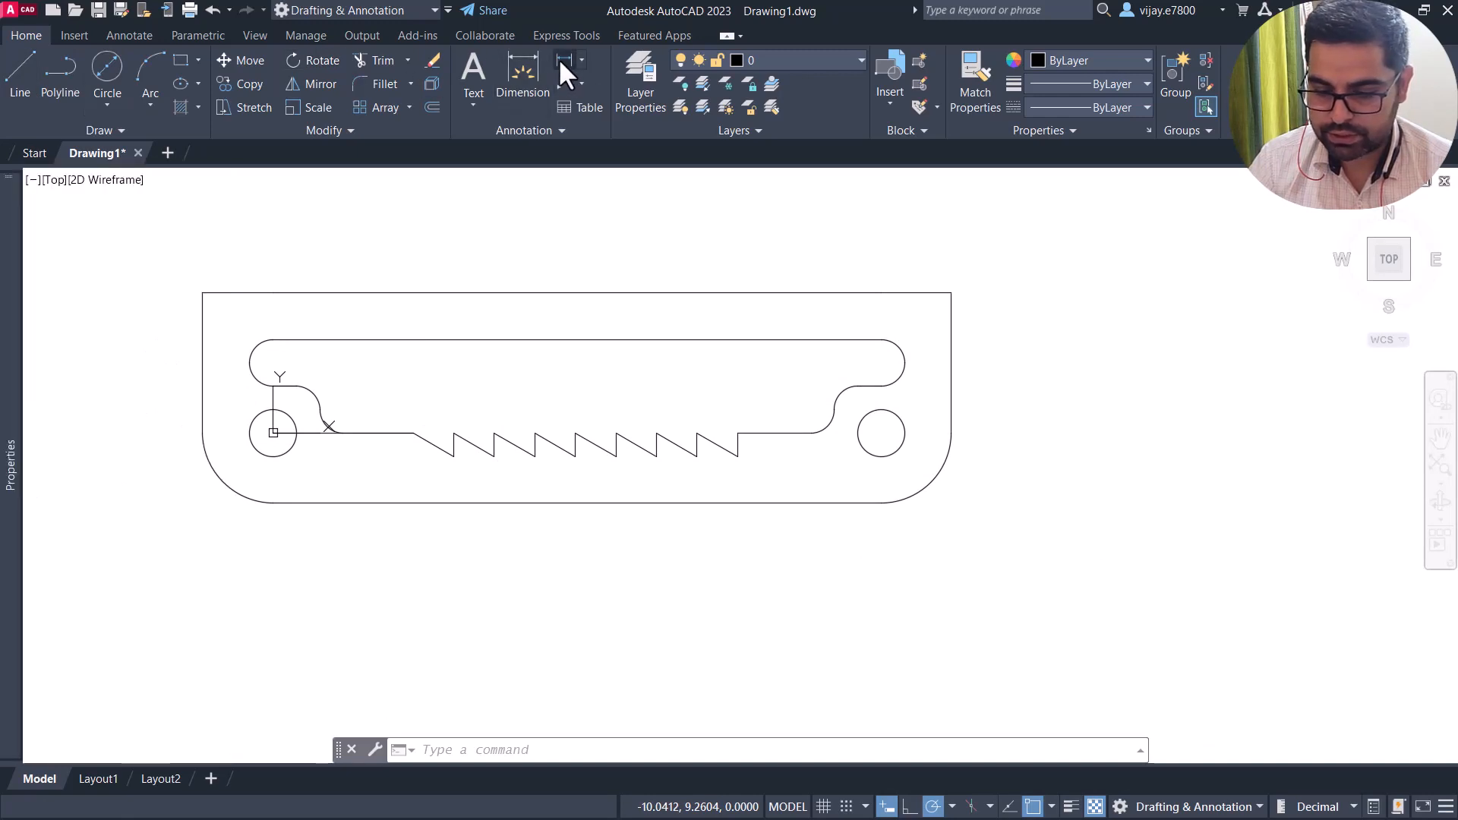
left_click(562, 61)
left_click(737, 433)
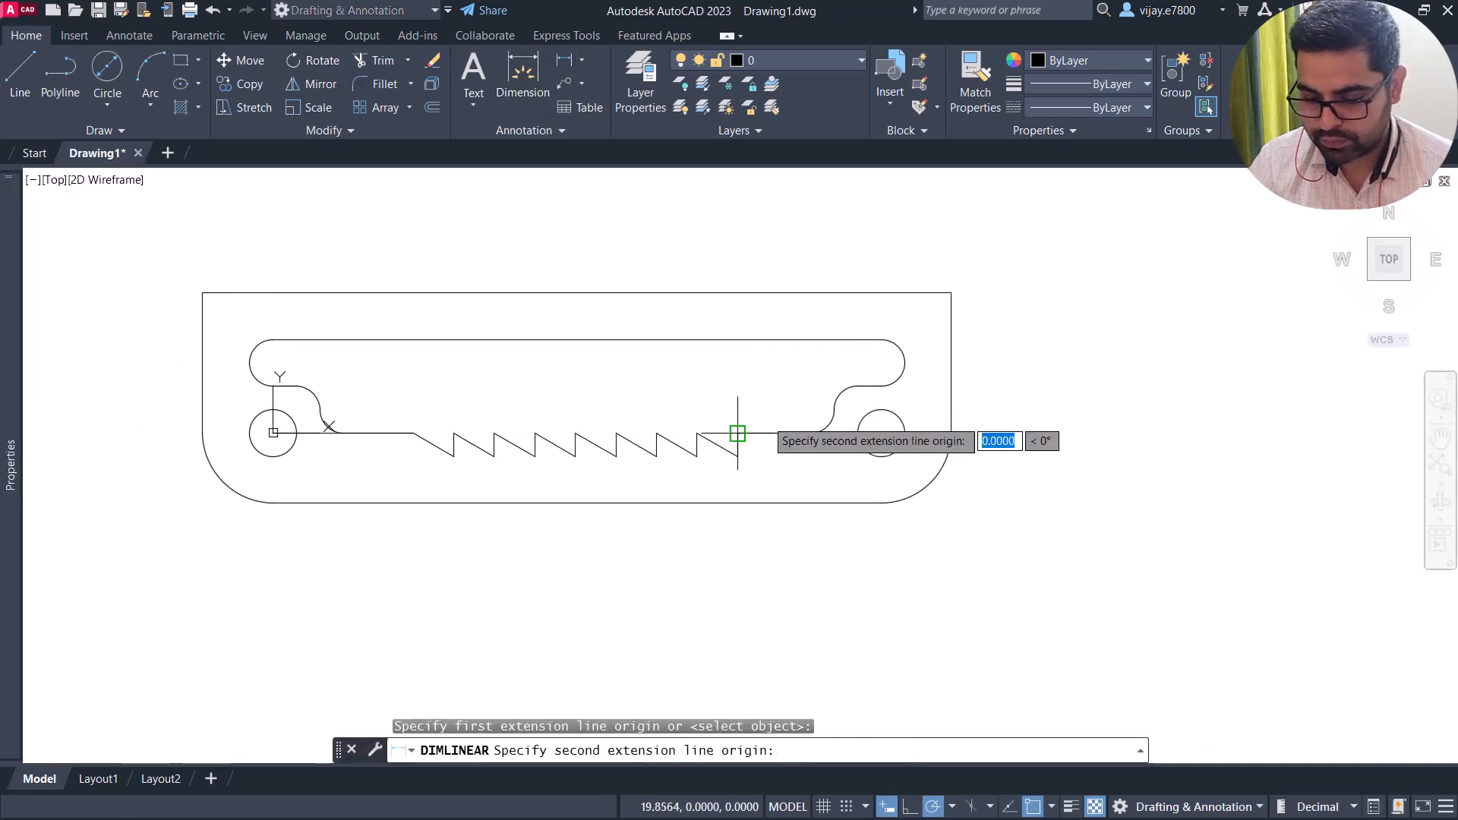
left_click(833, 410)
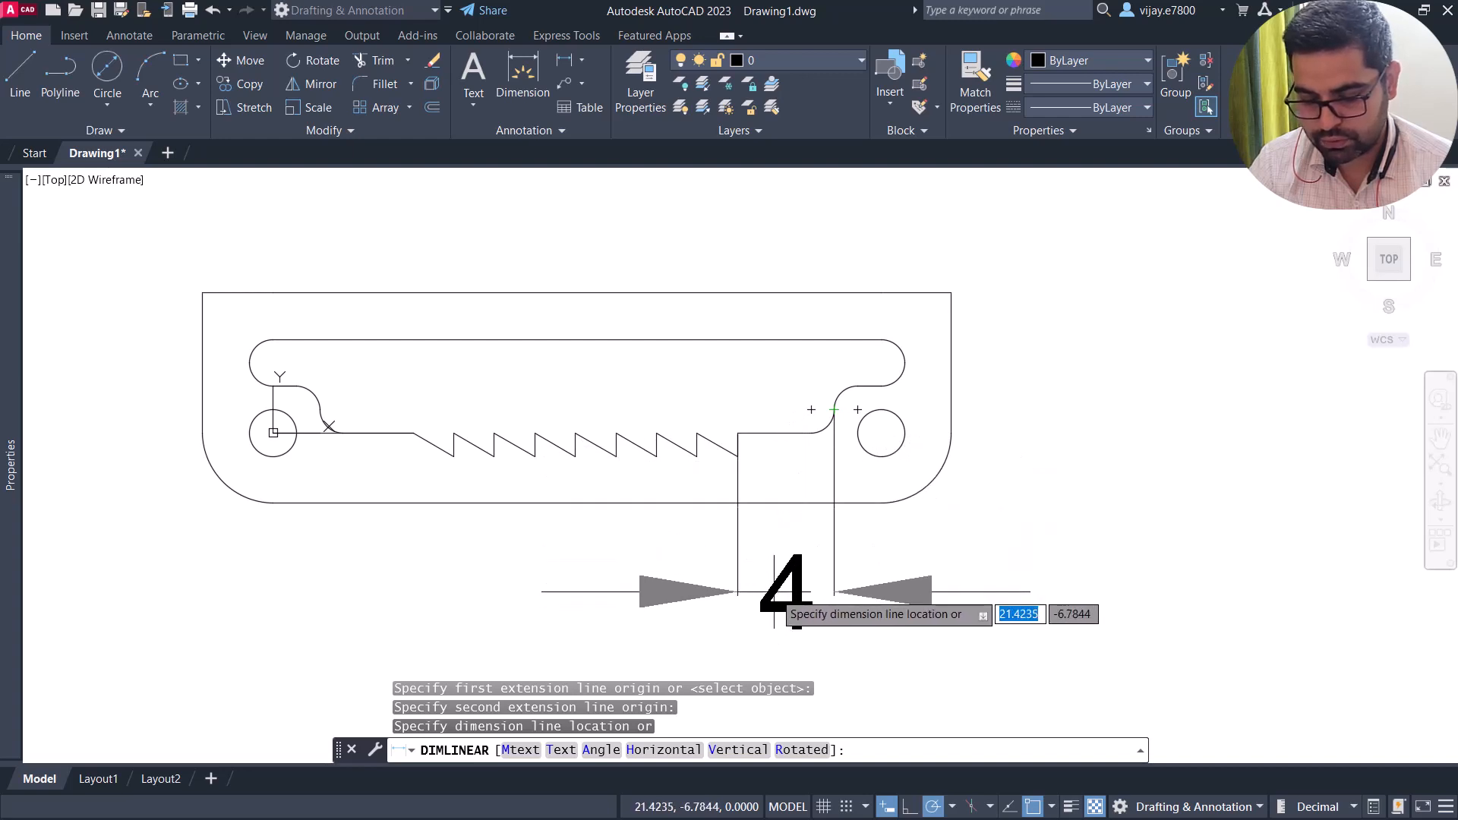
left_click(774, 592)
Dimension the full horizontal length of the sawtooth row, placing it in line with the existing dimension below the part.
right_click(1084, 378)
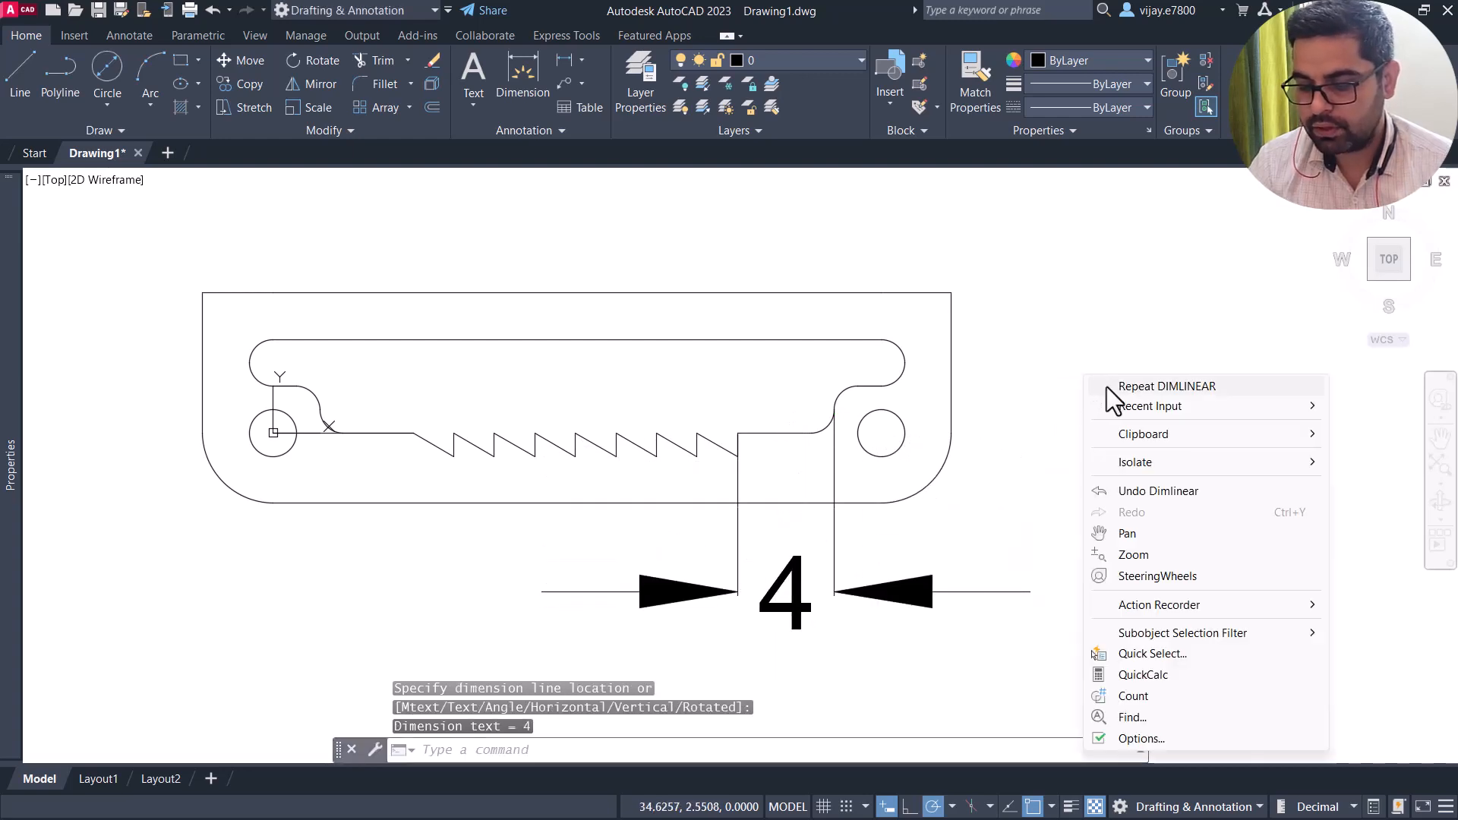
left_click(1107, 388)
left_click(737, 432)
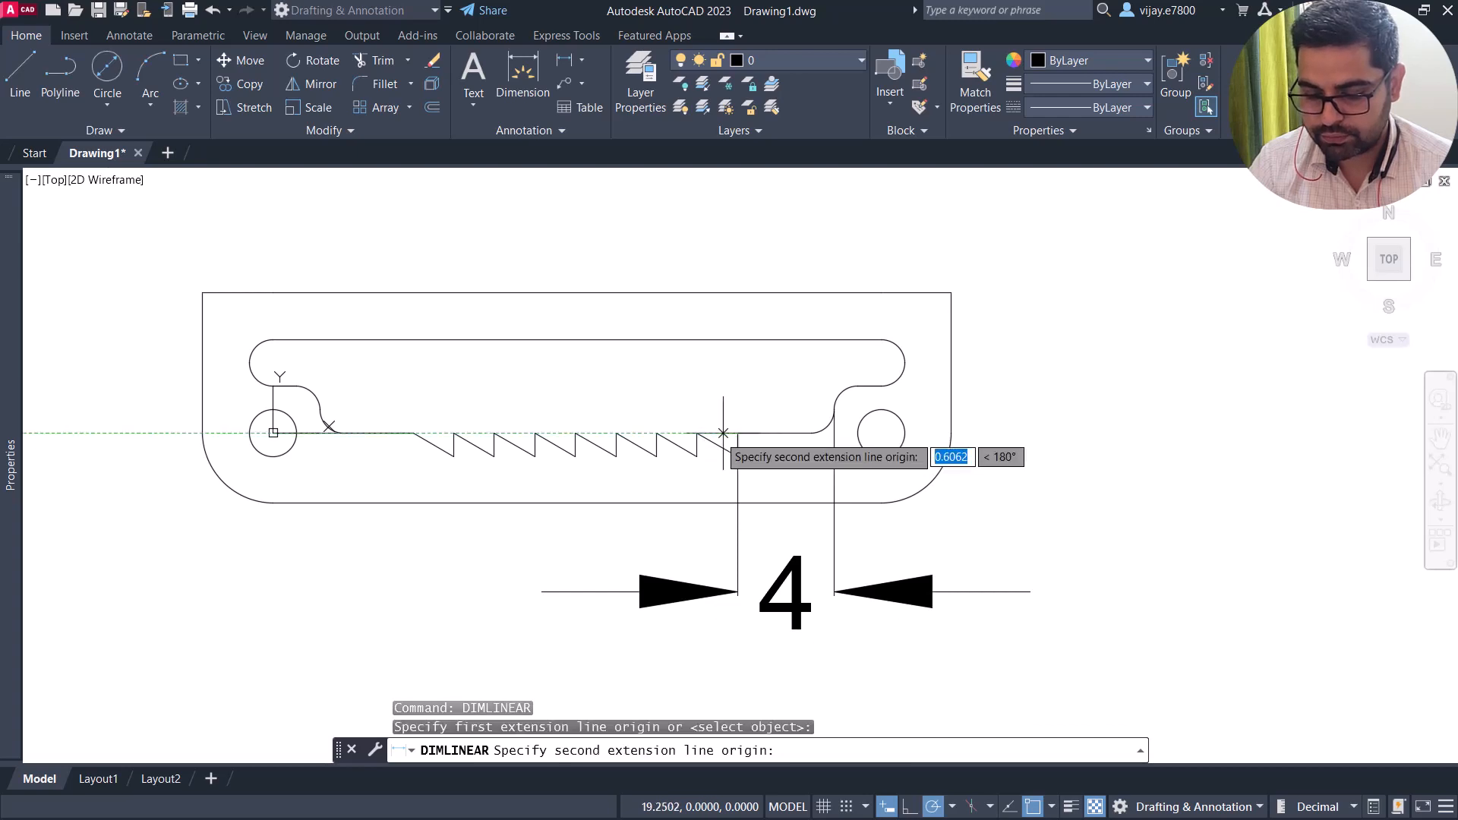
left_click(414, 432)
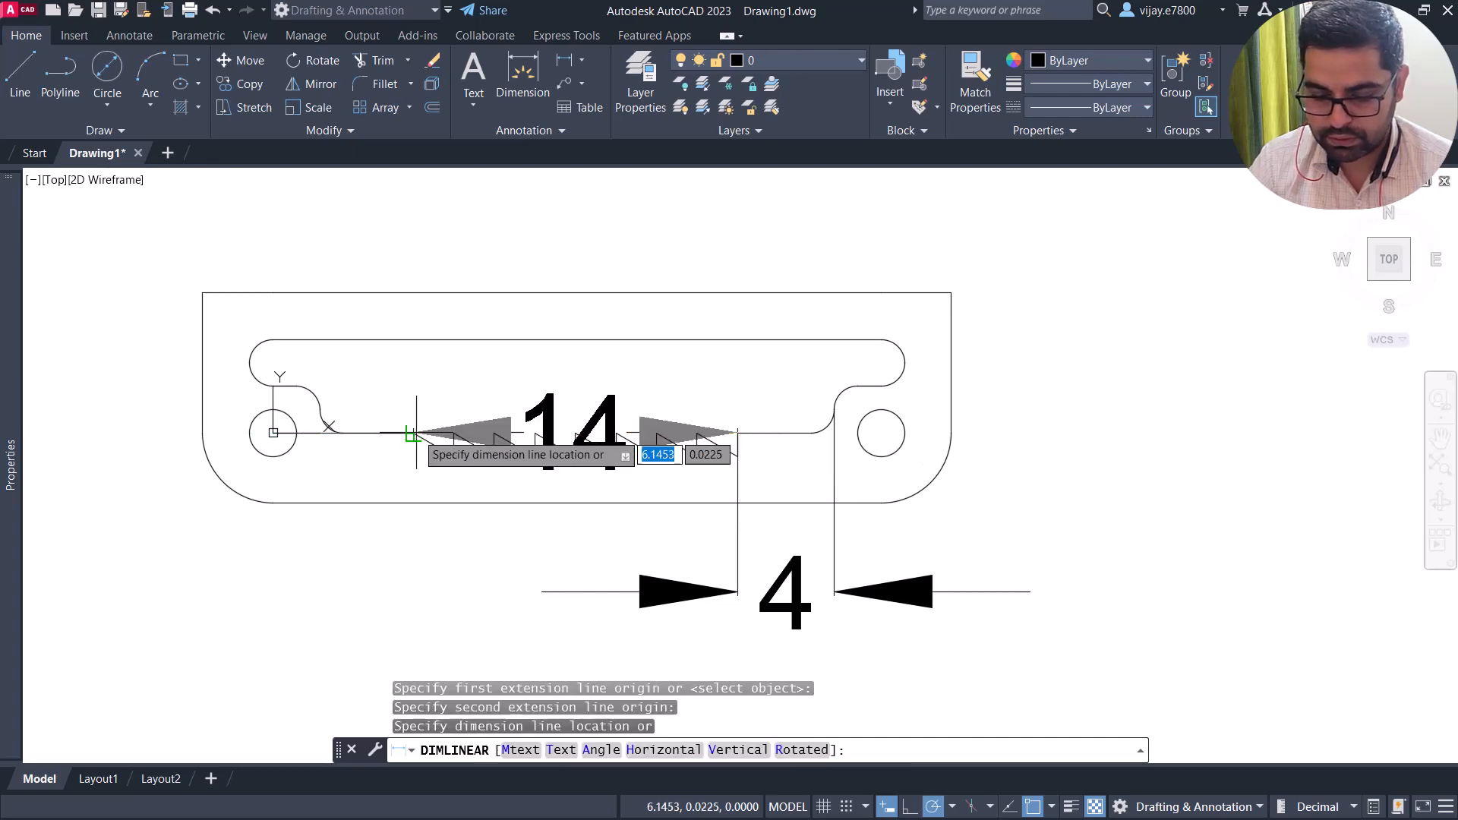
left_click(429, 591)
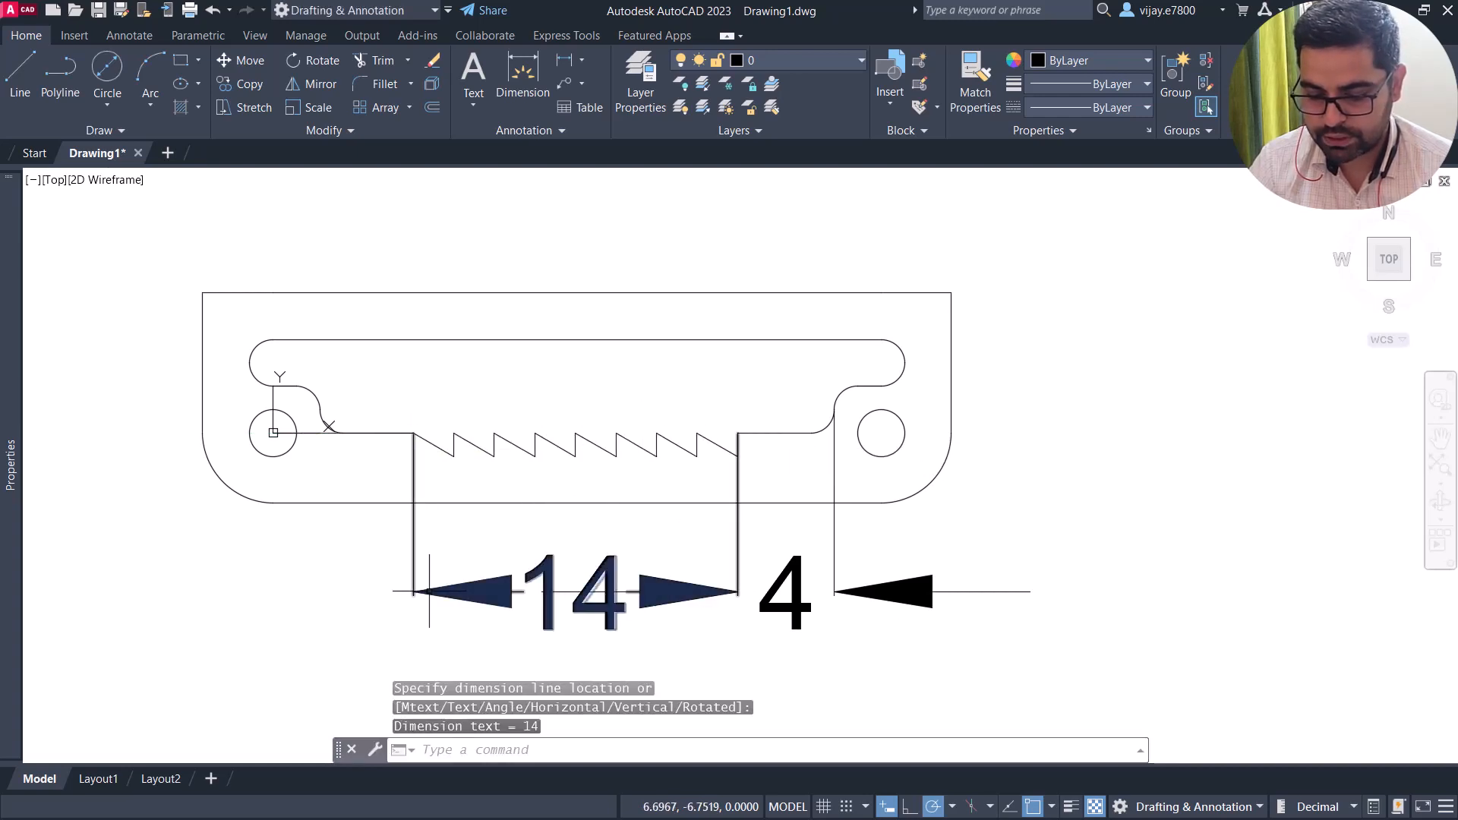
Dimension the horizontal distance from the start of the sawtooth row to the junction of the left-hand stepped arcs, below the part.
right_click(1135, 317)
left_click(1200, 330)
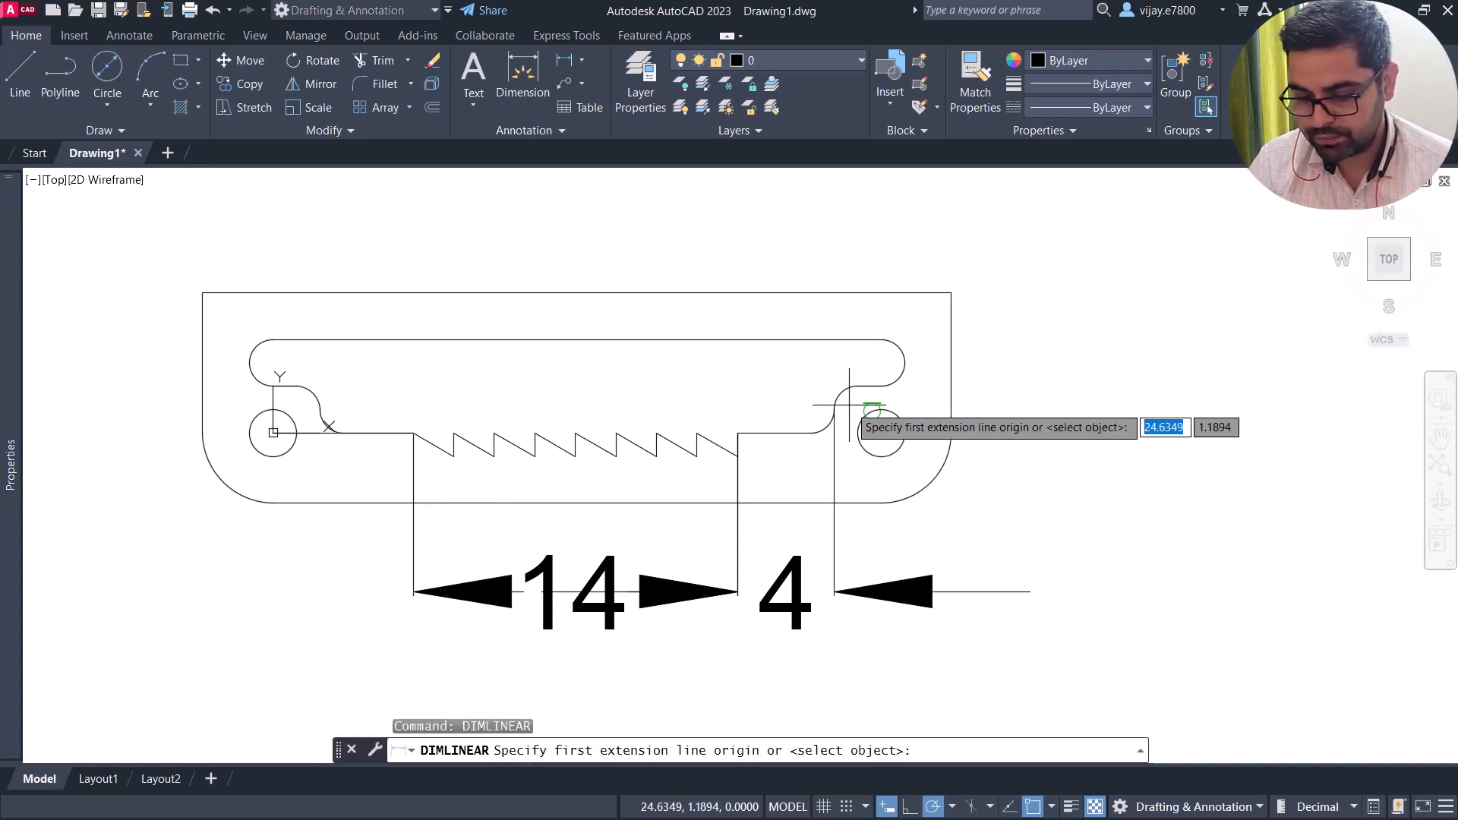
left_click(413, 433)
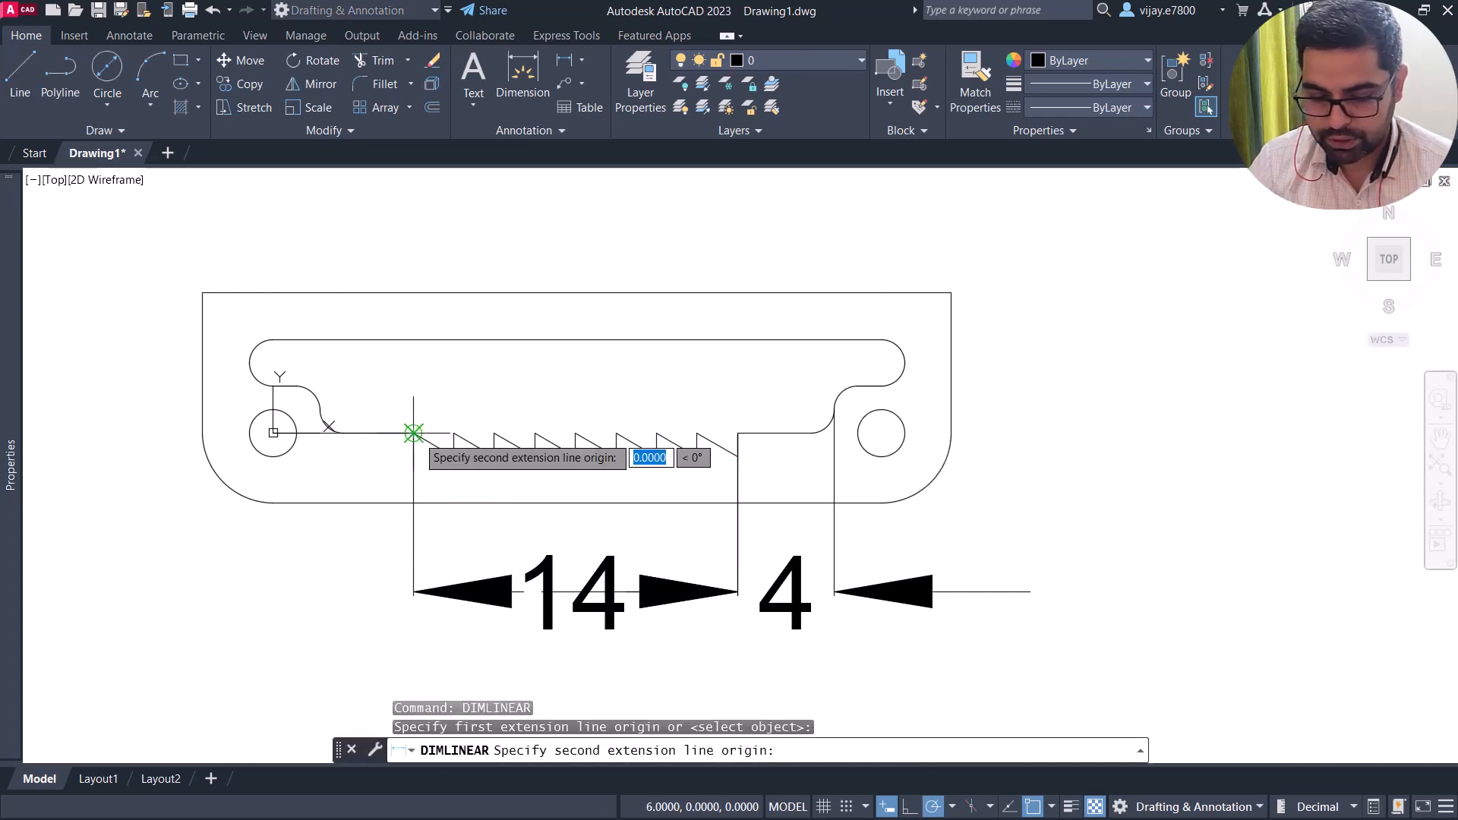
left_click(322, 416)
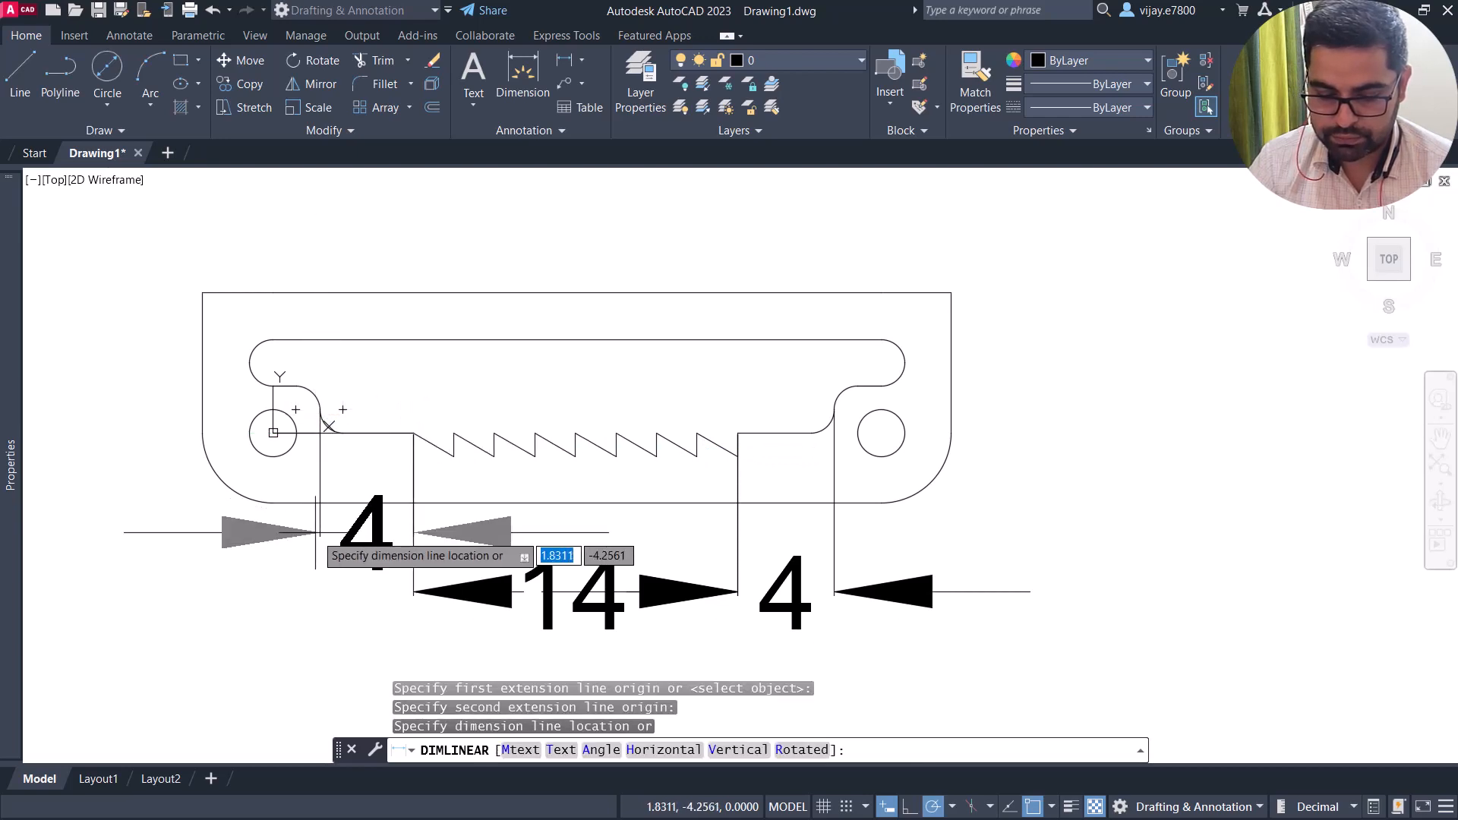
left_click(312, 590)
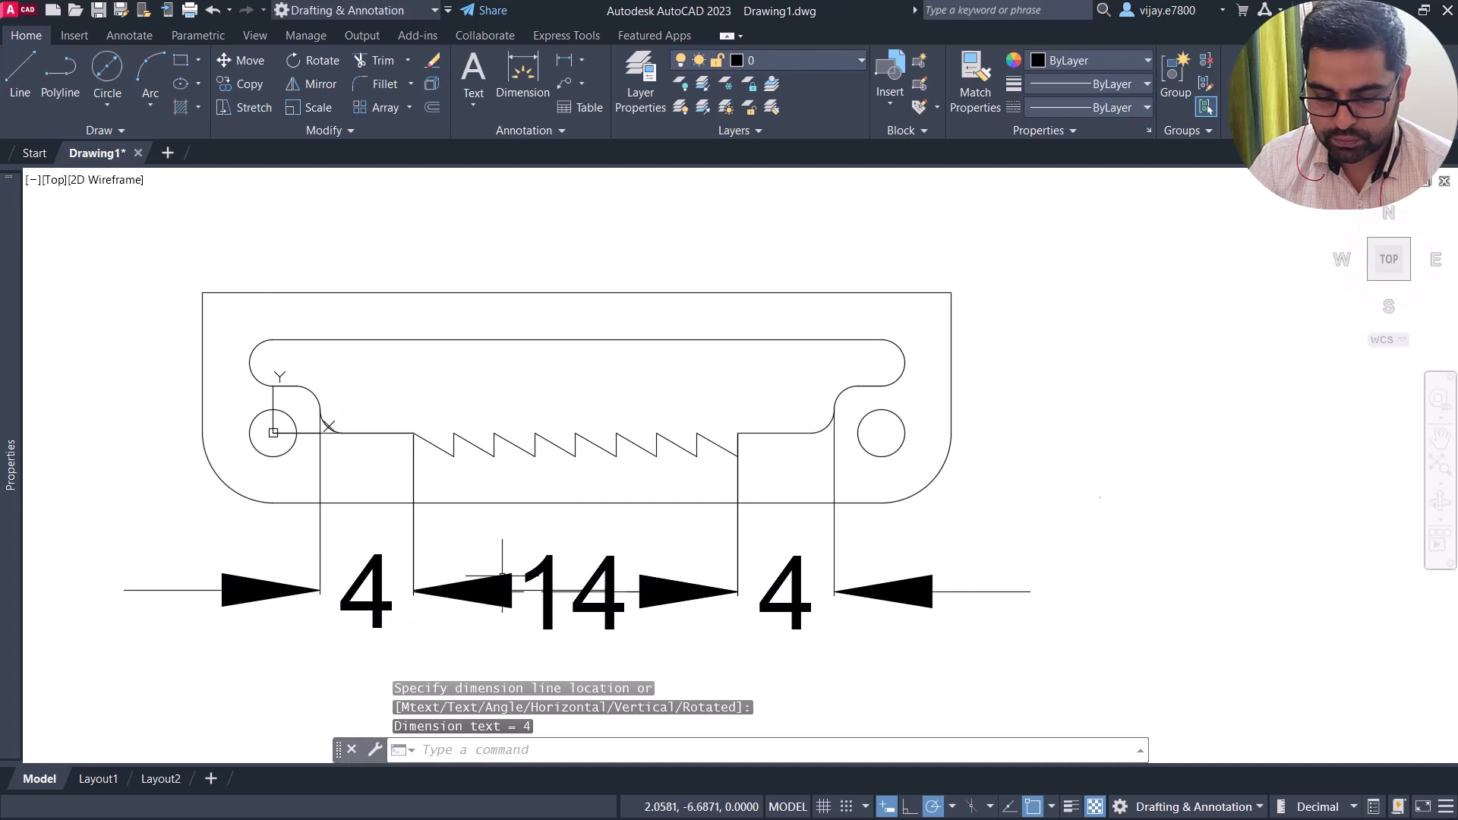
Add a vertical linear dimension for the depth of the last sawtooth notch, just to its right.
right_click(1349, 400)
left_click(1298, 417)
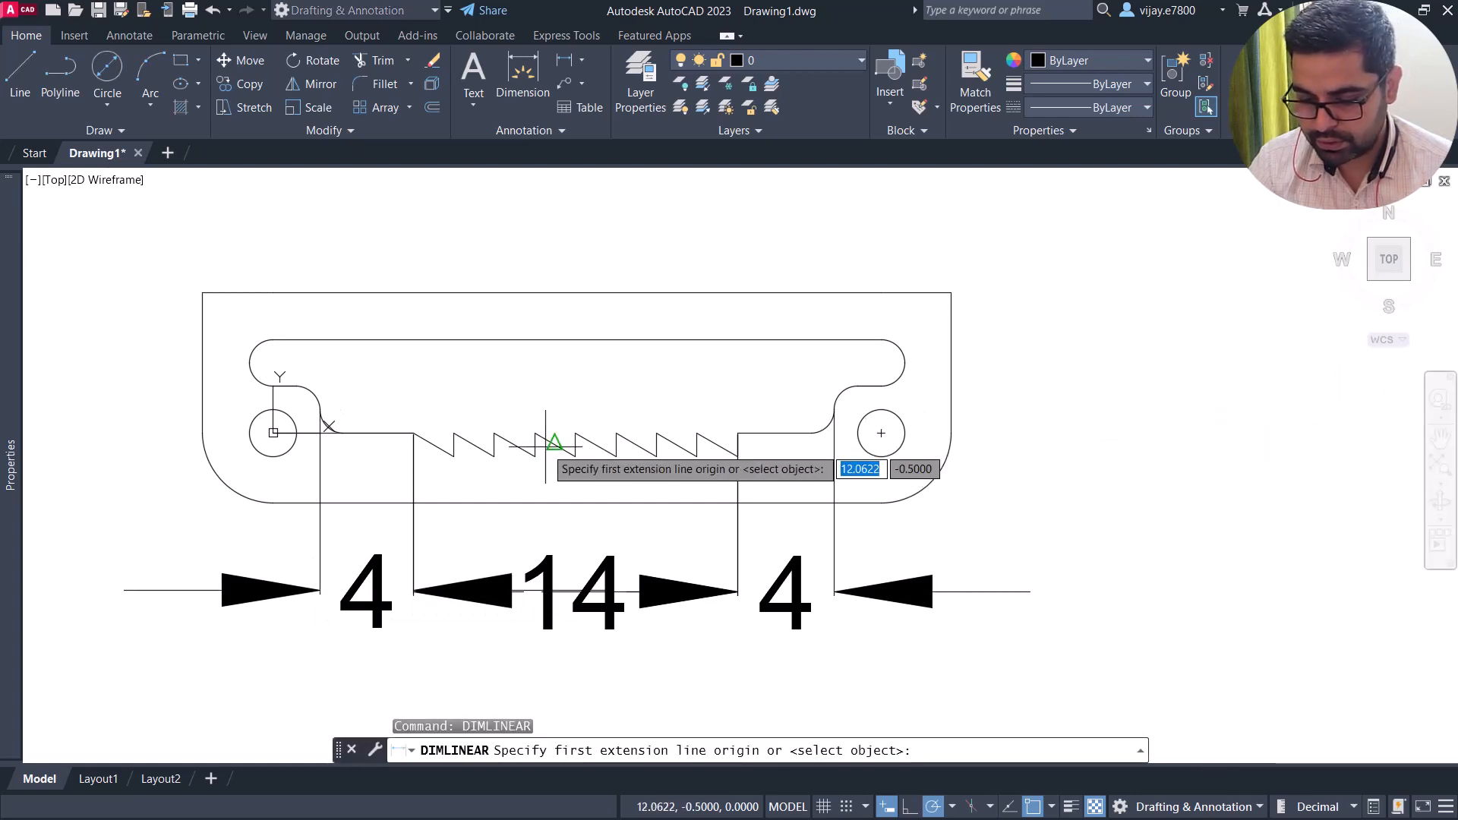
left_click(738, 434)
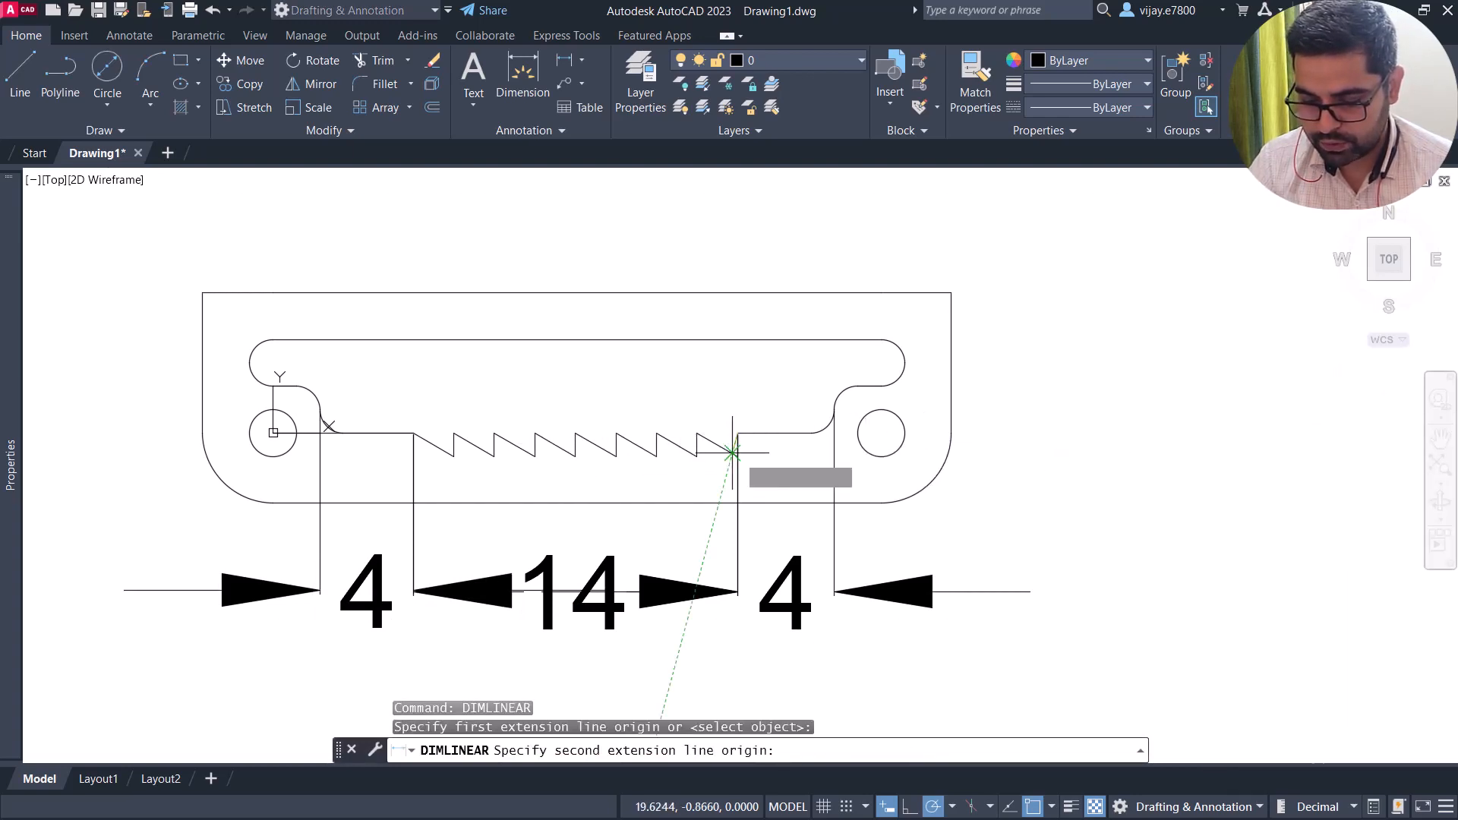
left_click(732, 454)
left_click(768, 456)
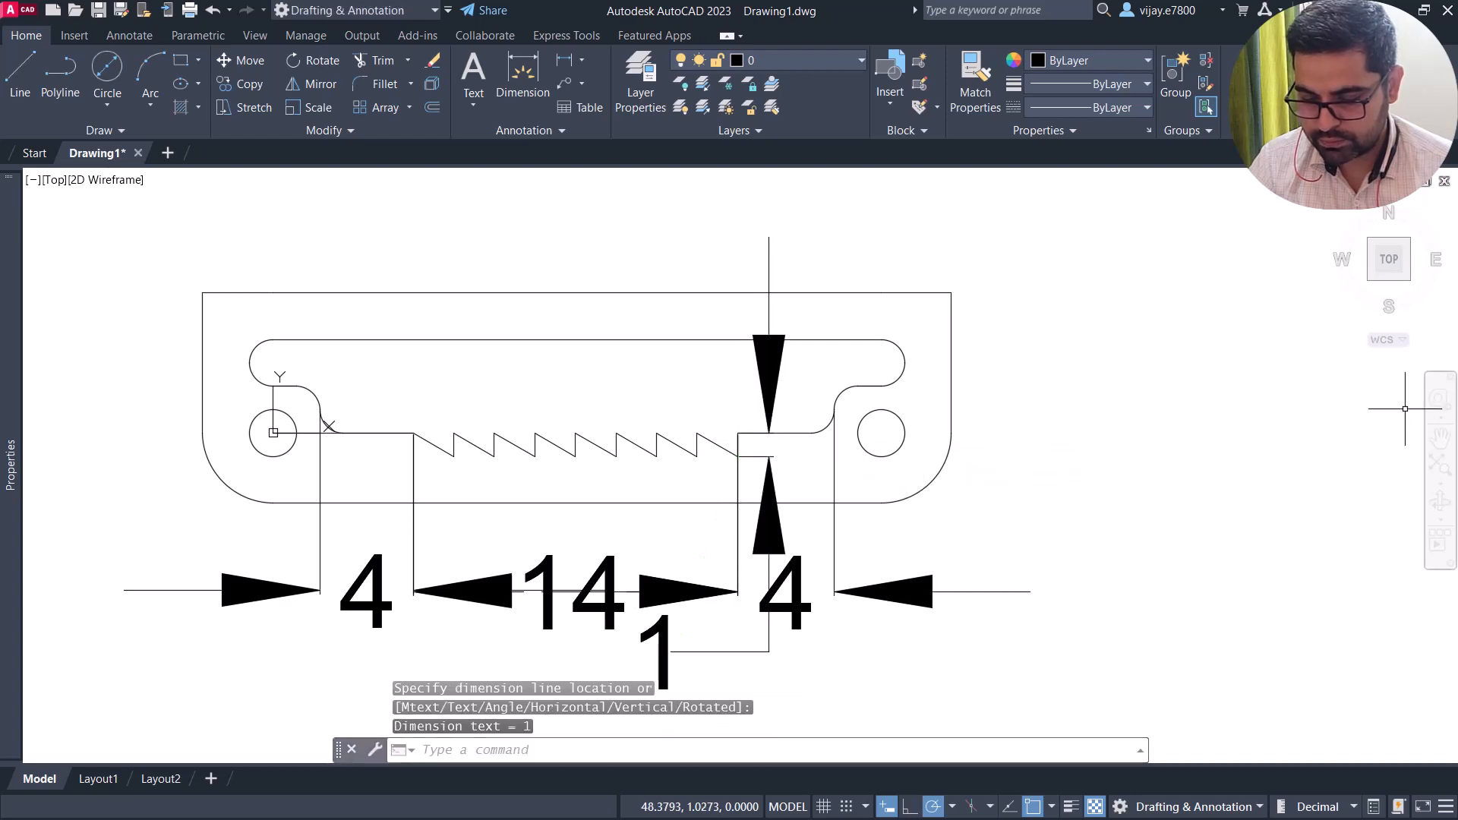
Dimension the part's overall width between its two upper outer corners, placing the dimension above the part.
right_click(1159, 396)
left_click(1204, 411)
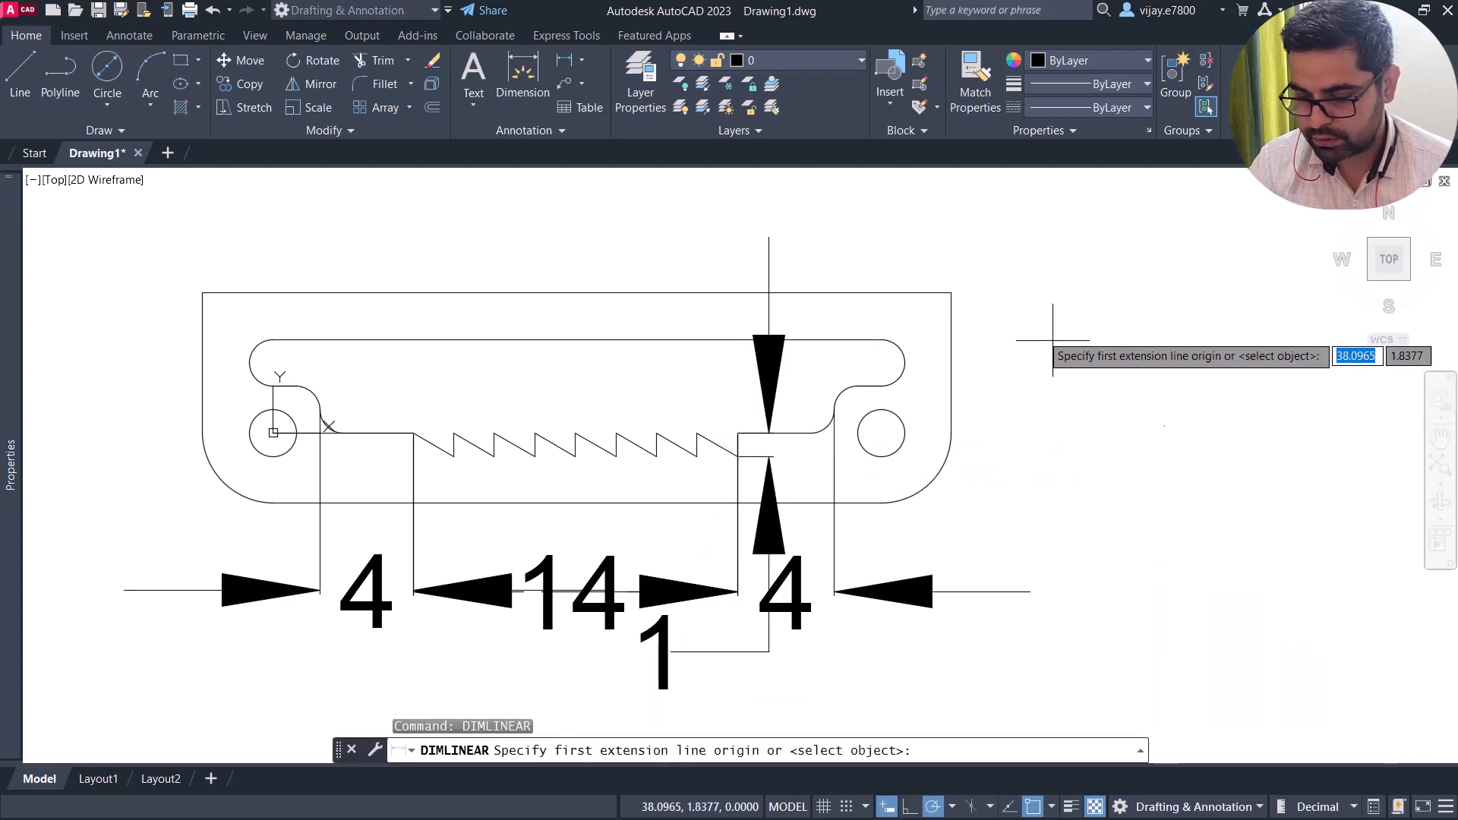
left_click(951, 292)
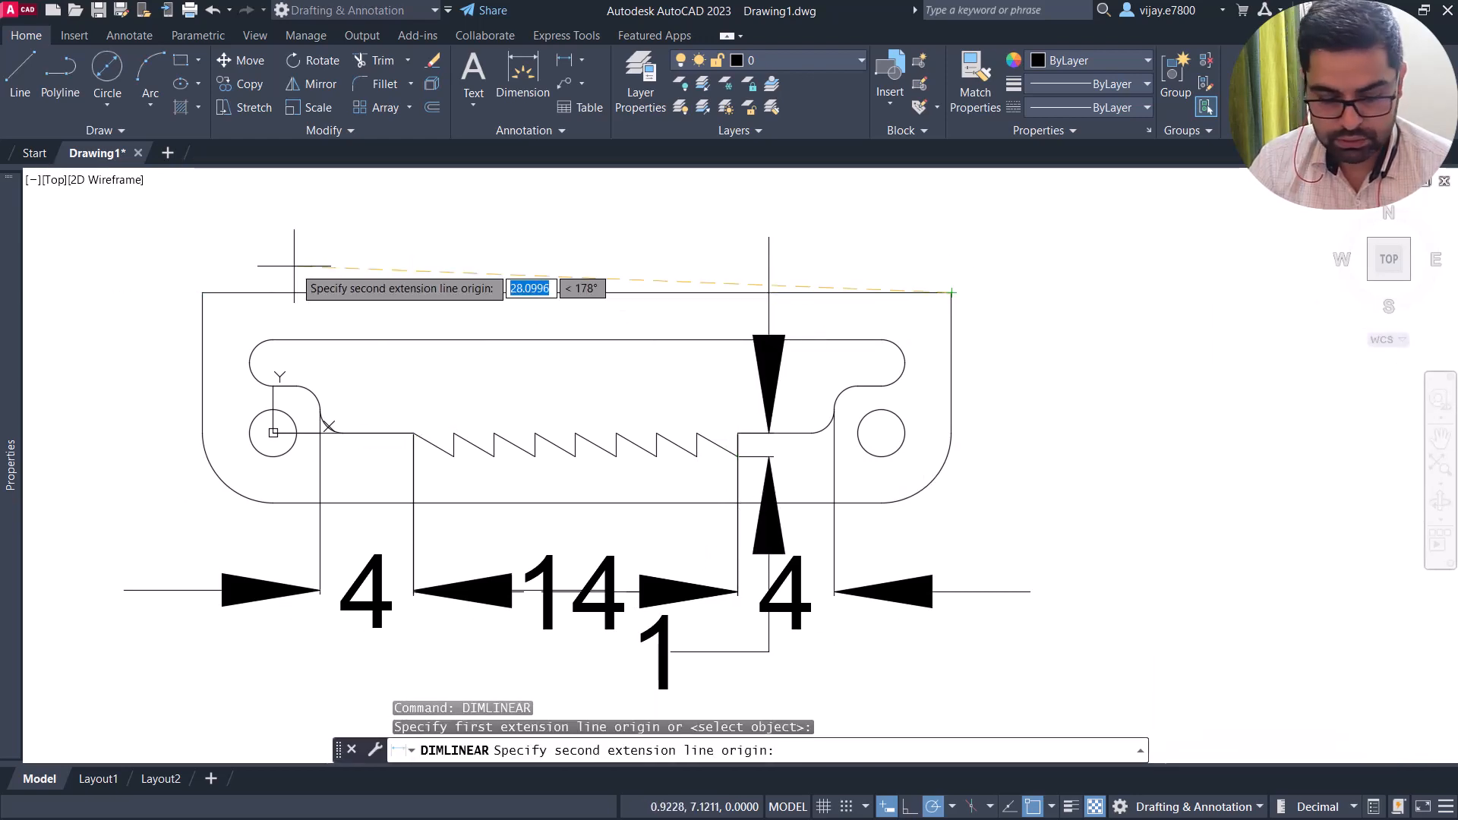
left_click(201, 292)
left_click(194, 218)
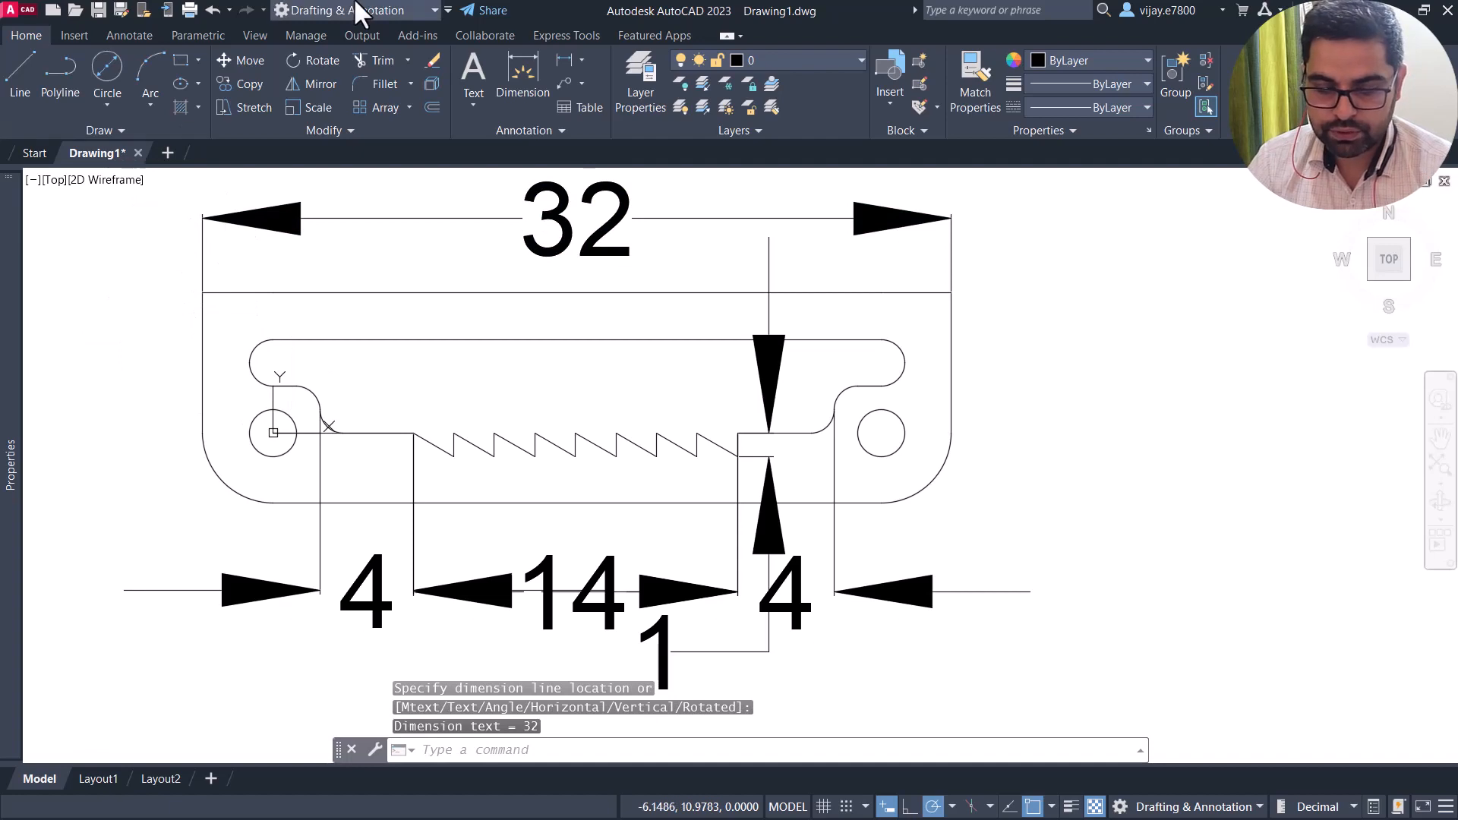
Fillet the upper-left outer corner of the part with a radius of 2.
left_click(384, 85)
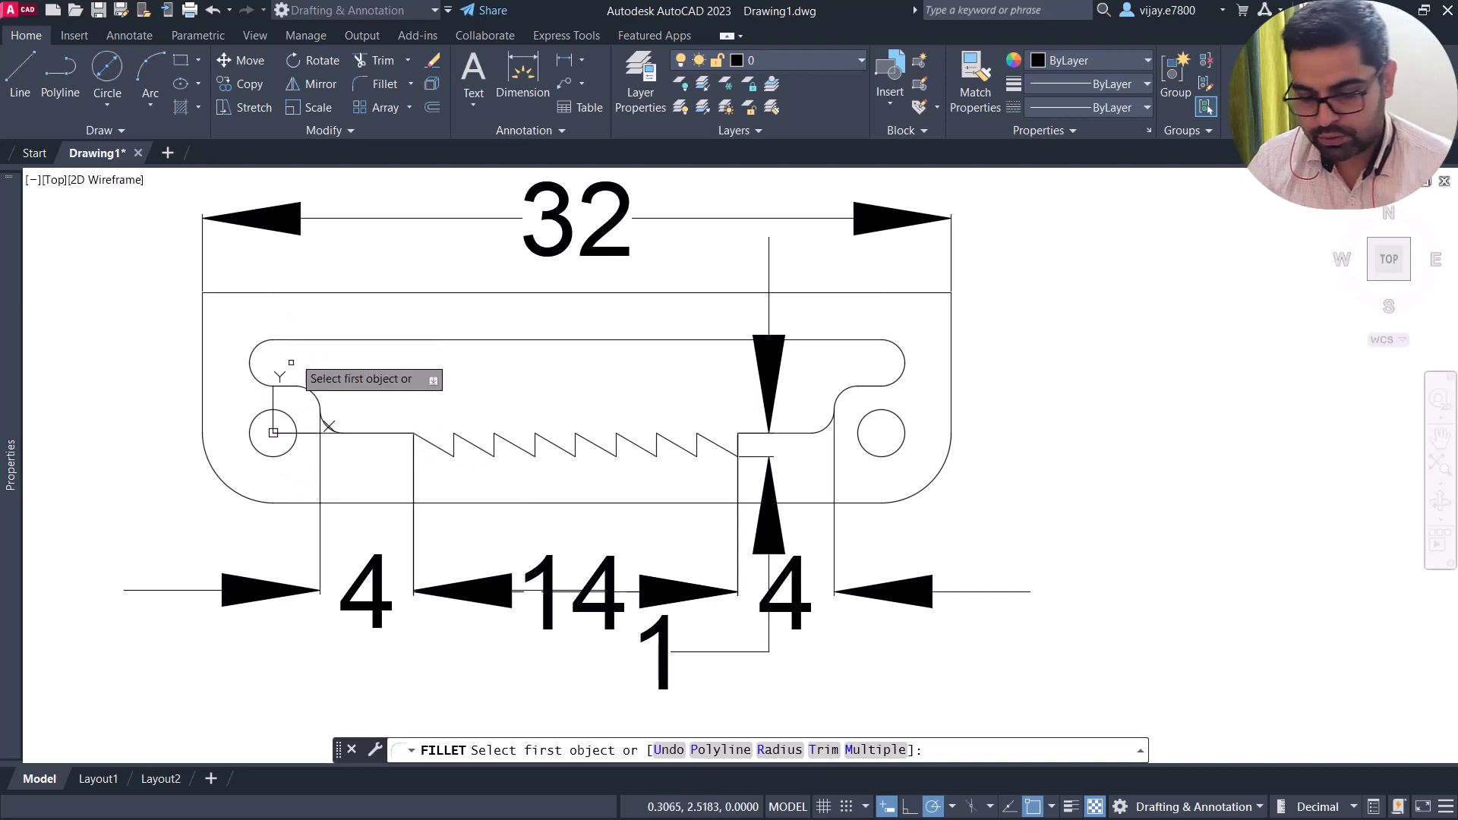
left_click(779, 750)
type("R")
key("Return")
type("2")
key("Return")
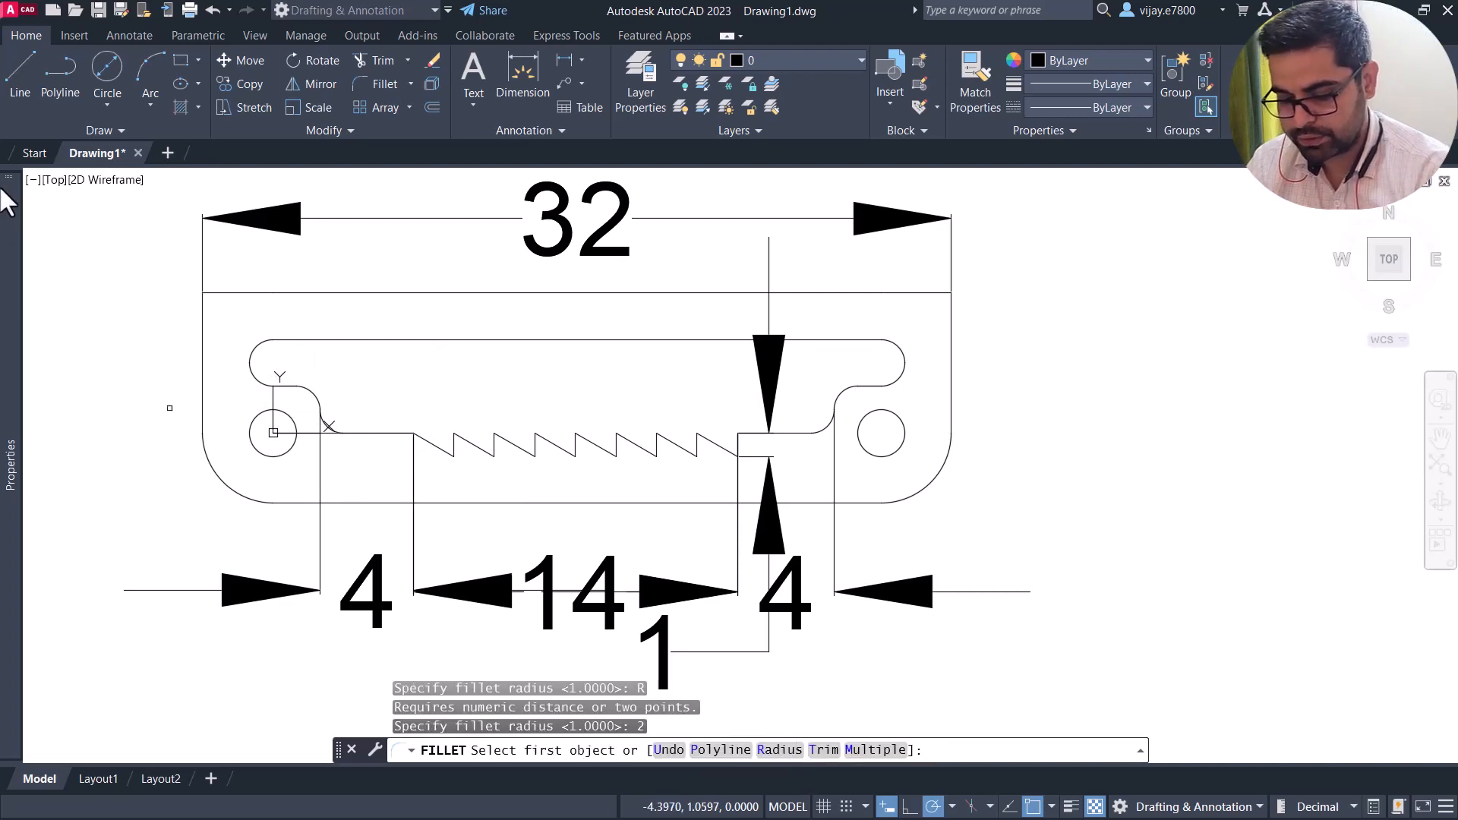
left_click(228, 293)
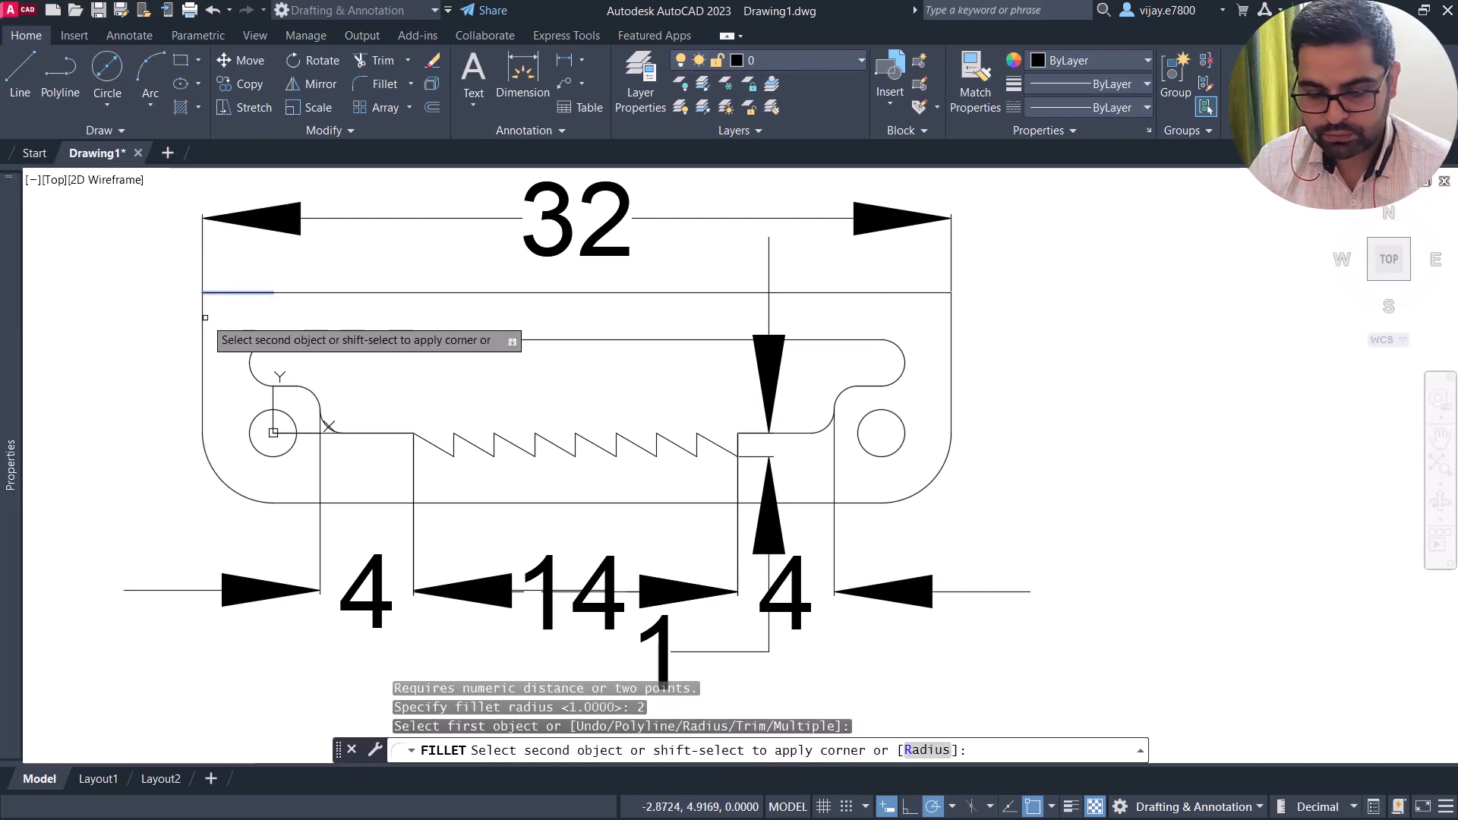
left_click(203, 318)
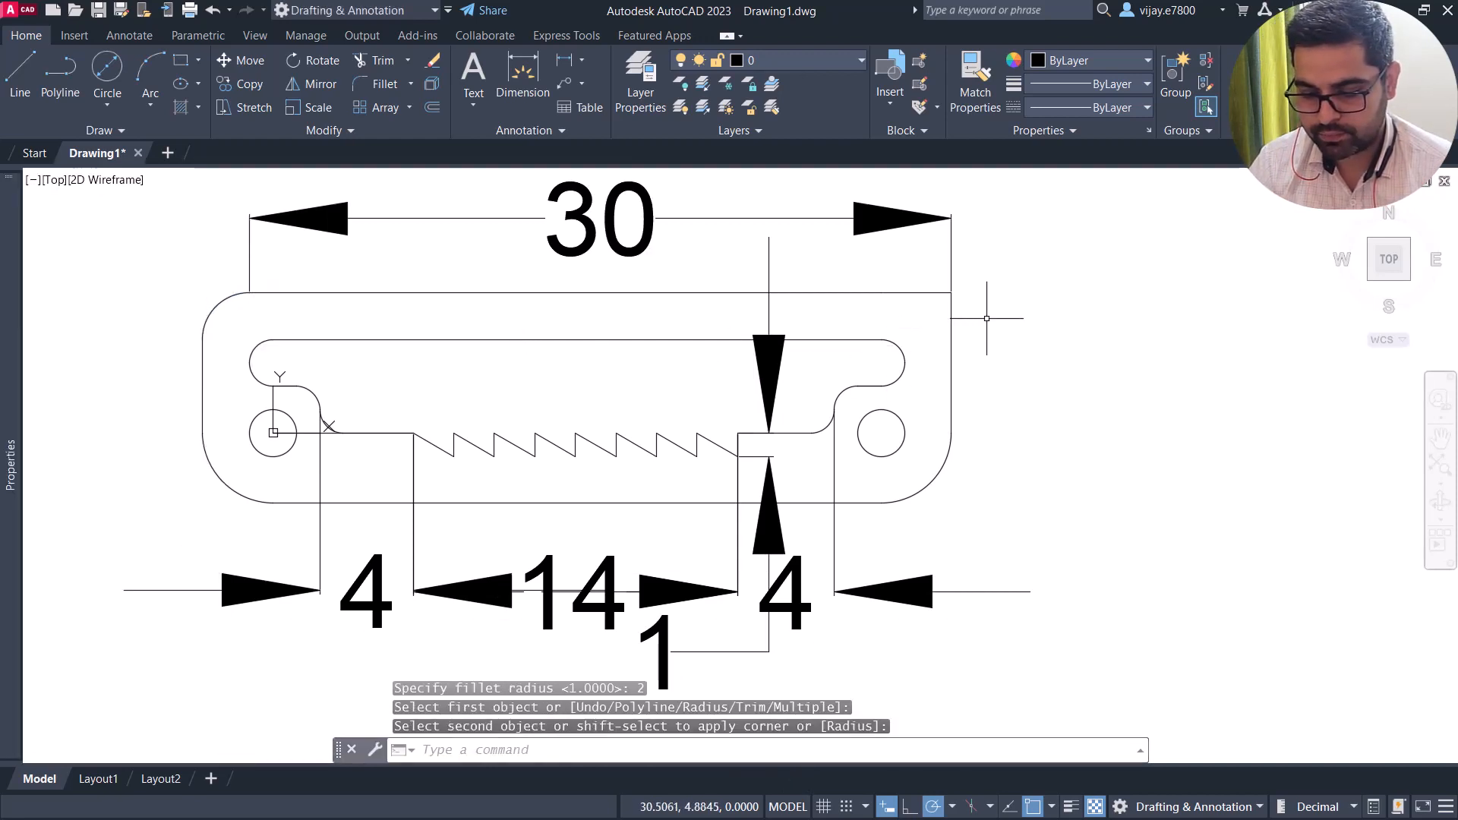
Fillet the upper-right outer corner of the part with the same radius of 2.
right_click(938, 320)
left_click(959, 334)
left_click(923, 293)
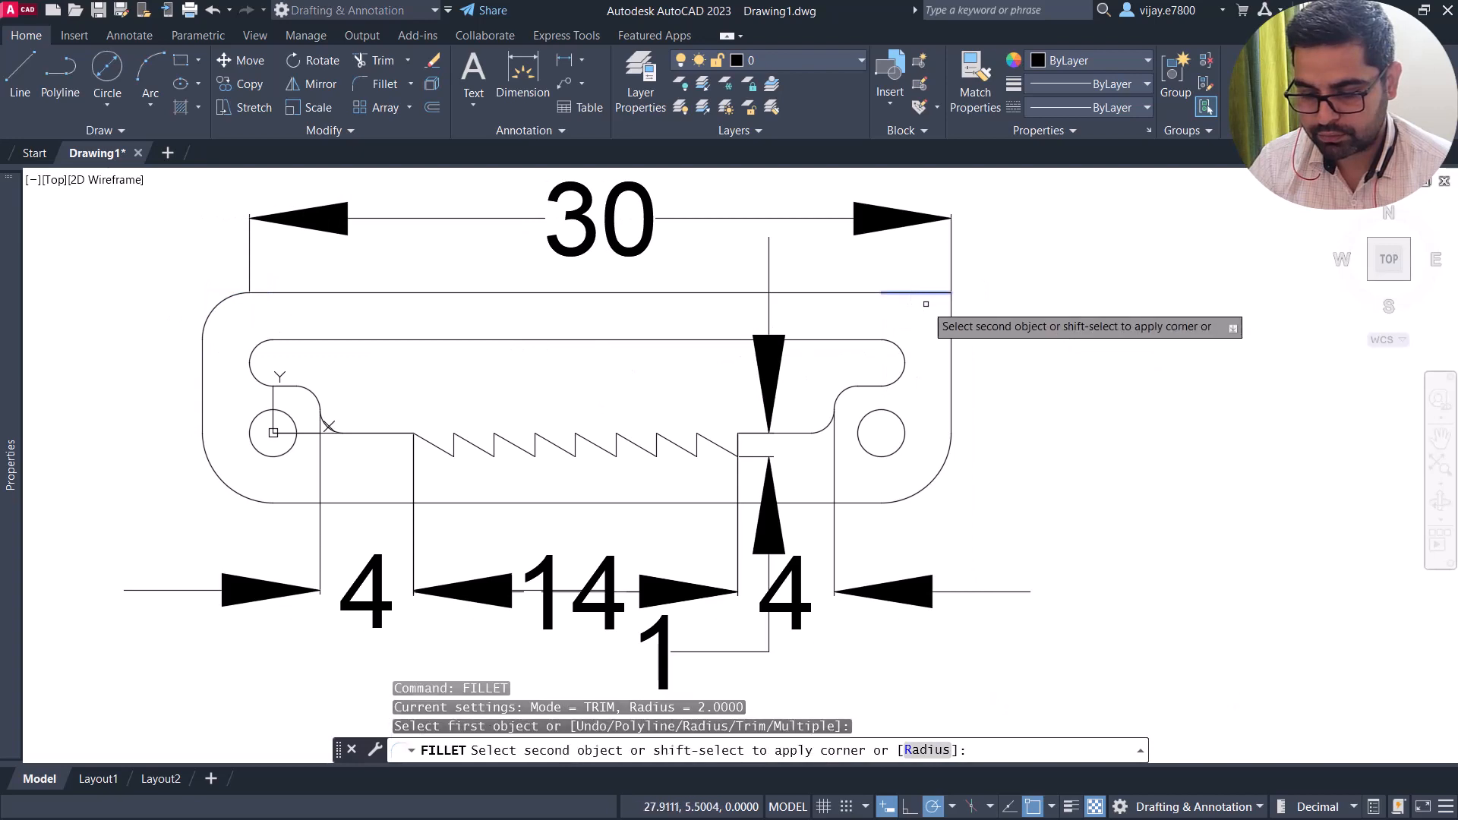
left_click(949, 316)
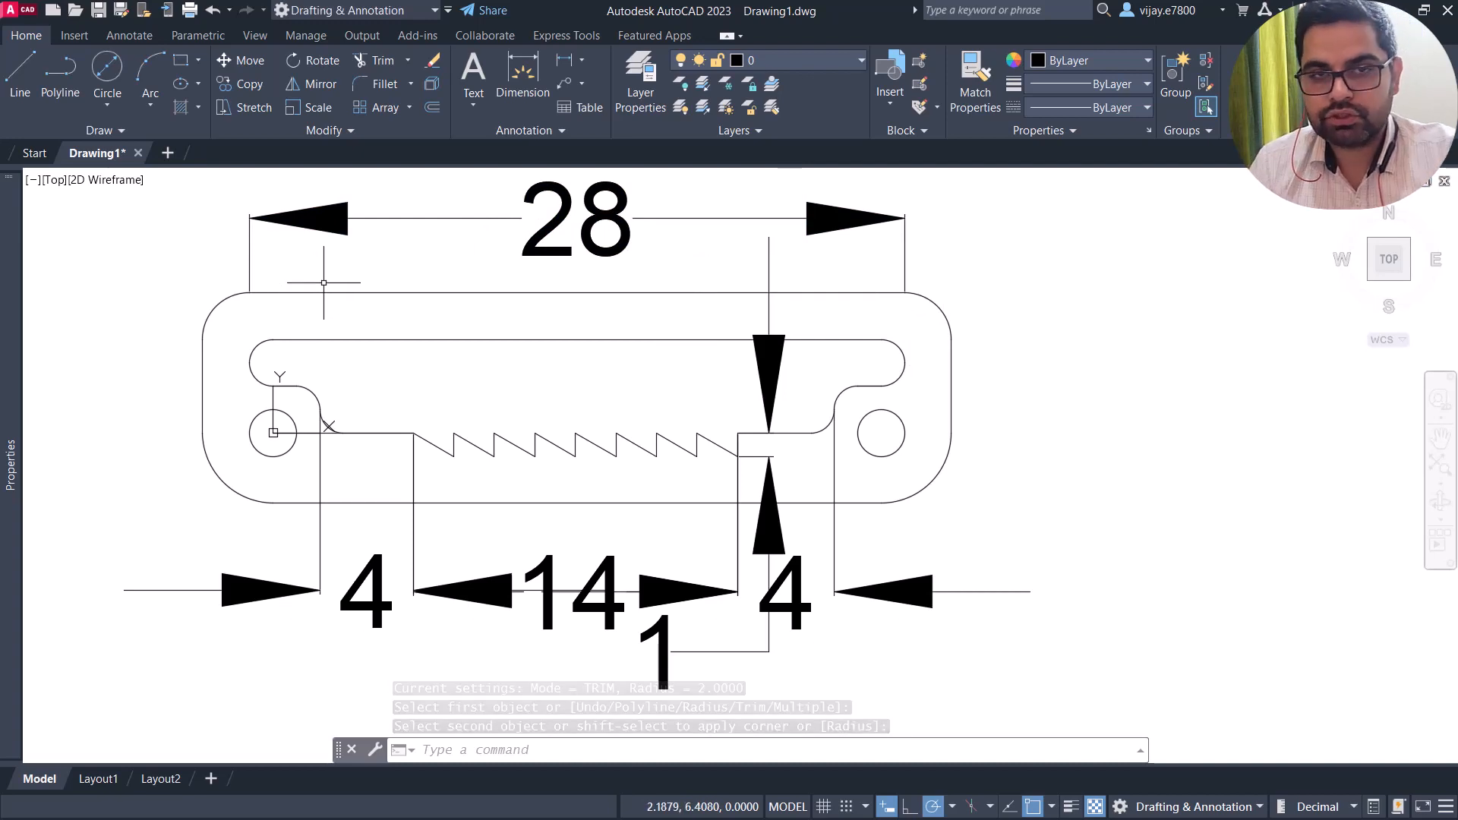
Add a vertical linear dimension across the rounded left end of the inner opening, placing it outside the part's left edge.
right_click(114, 330)
mouse_move(171, 365)
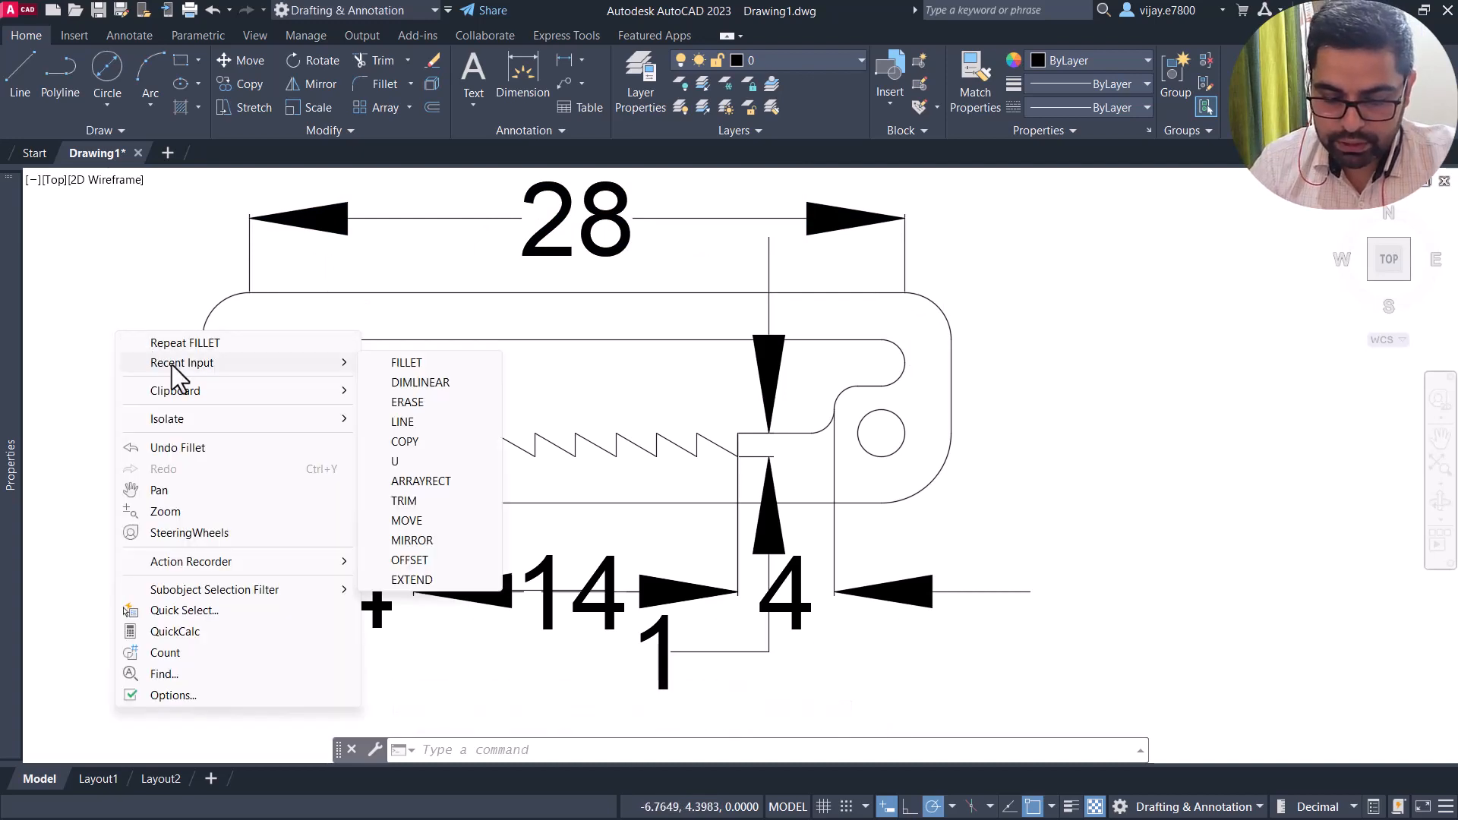
left_click(457, 383)
left_click(271, 340)
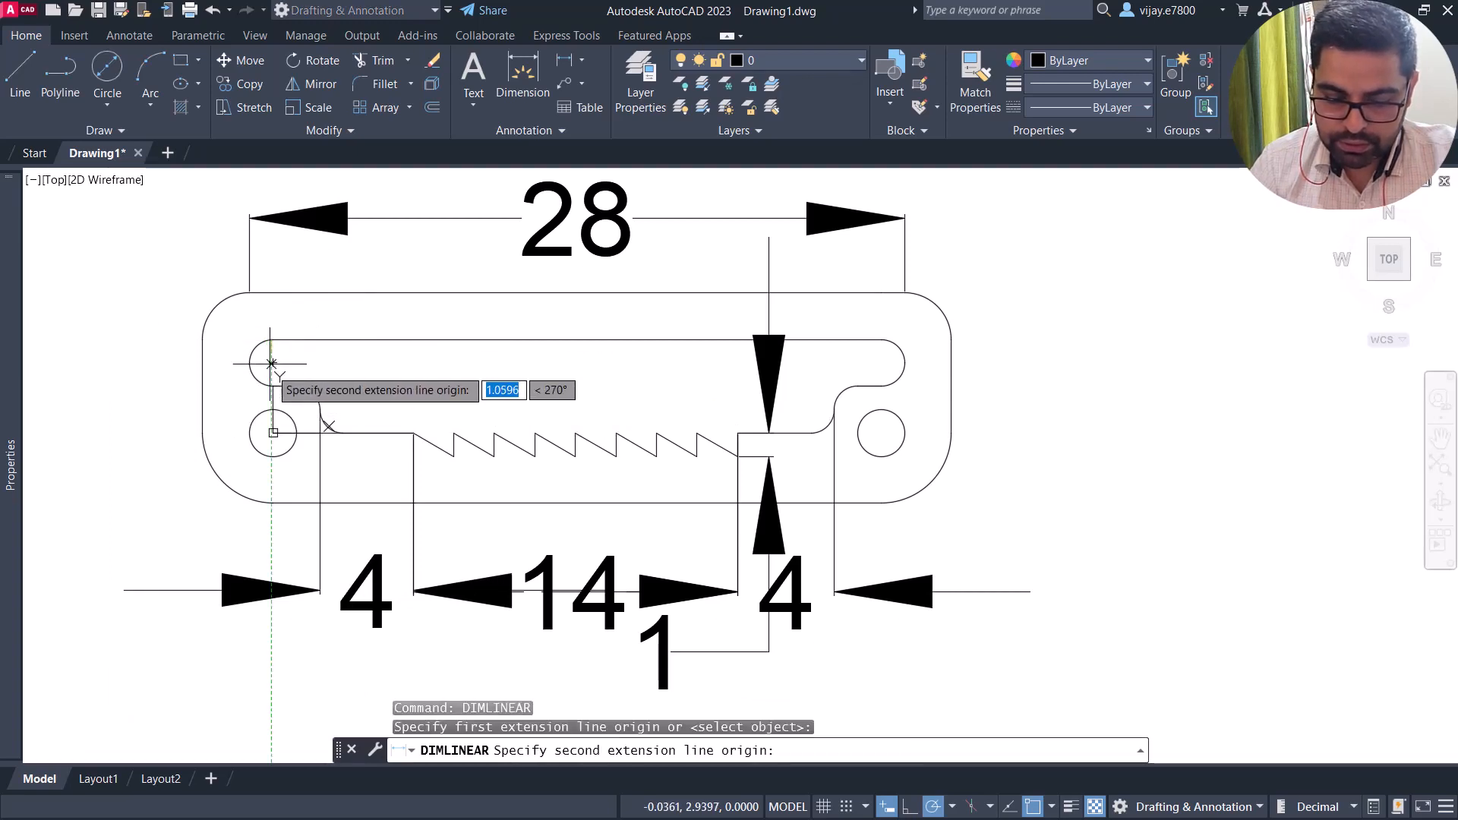
left_click(273, 385)
left_click(108, 366)
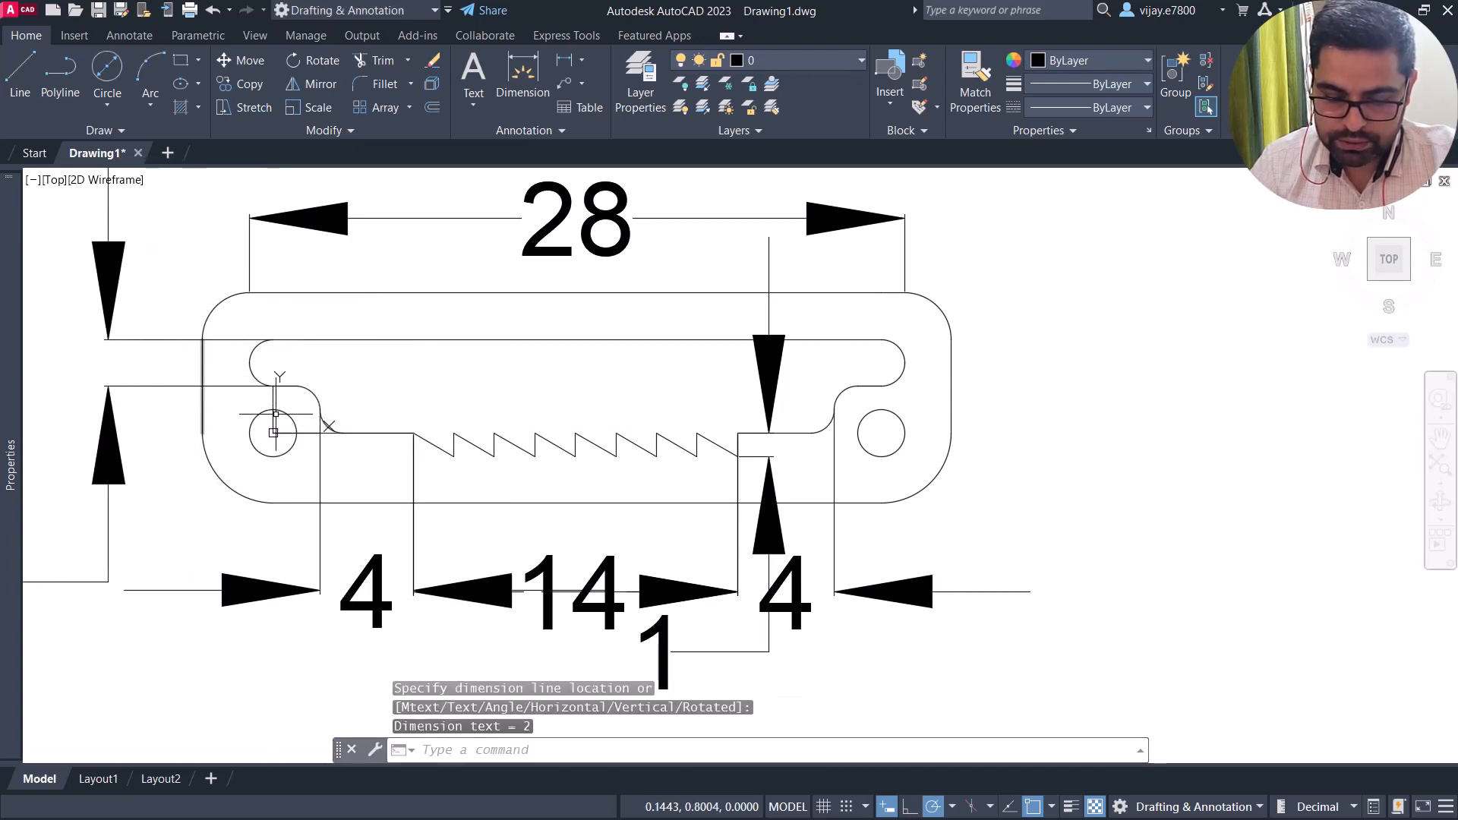
Dimension the vertical distance between the inner opening's upper edge and the part's upper edge, in line with the existing vertical dimension.
right_click(394, 350)
left_click(418, 365)
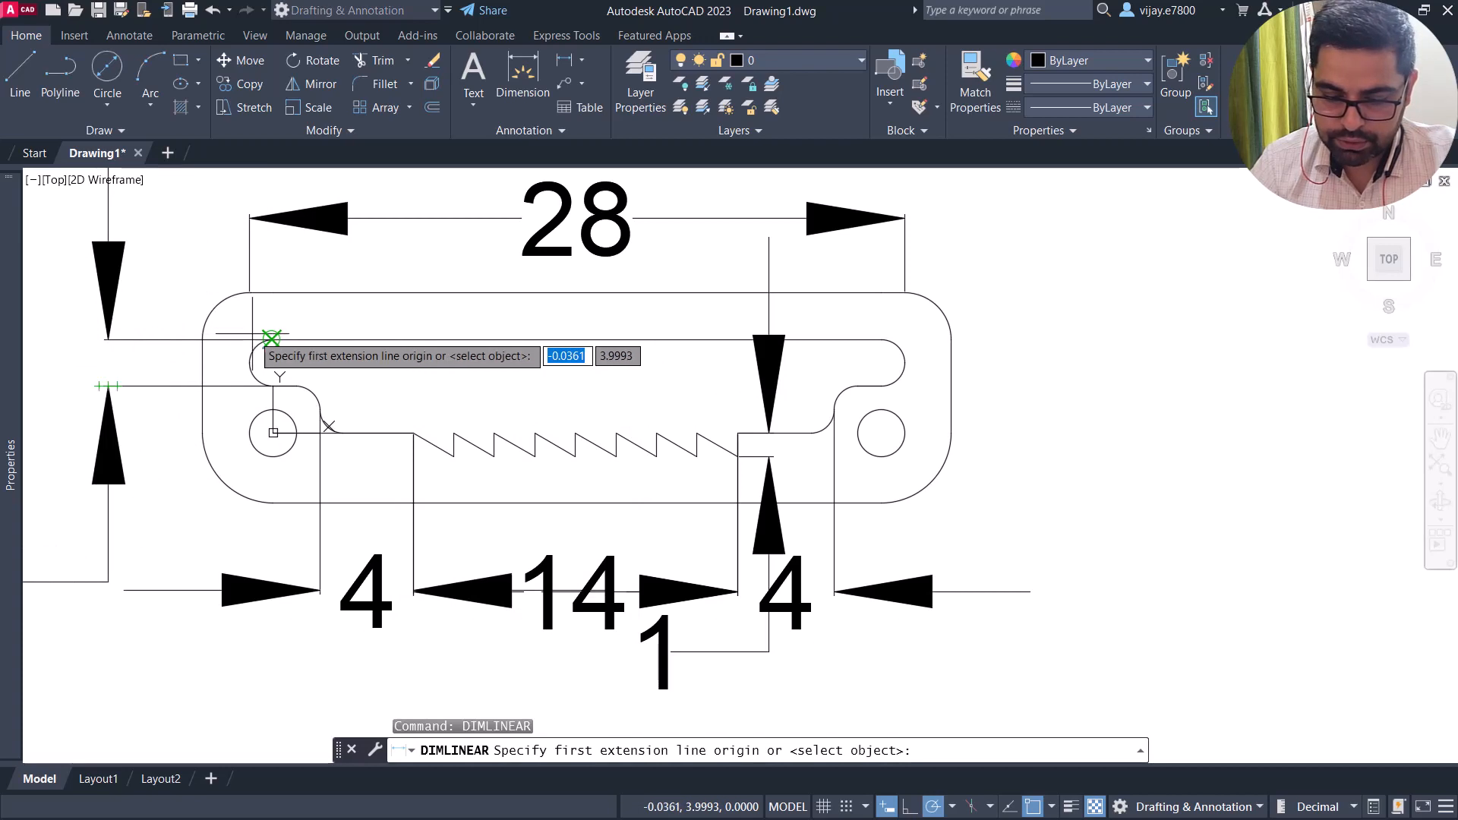
left_click(271, 339)
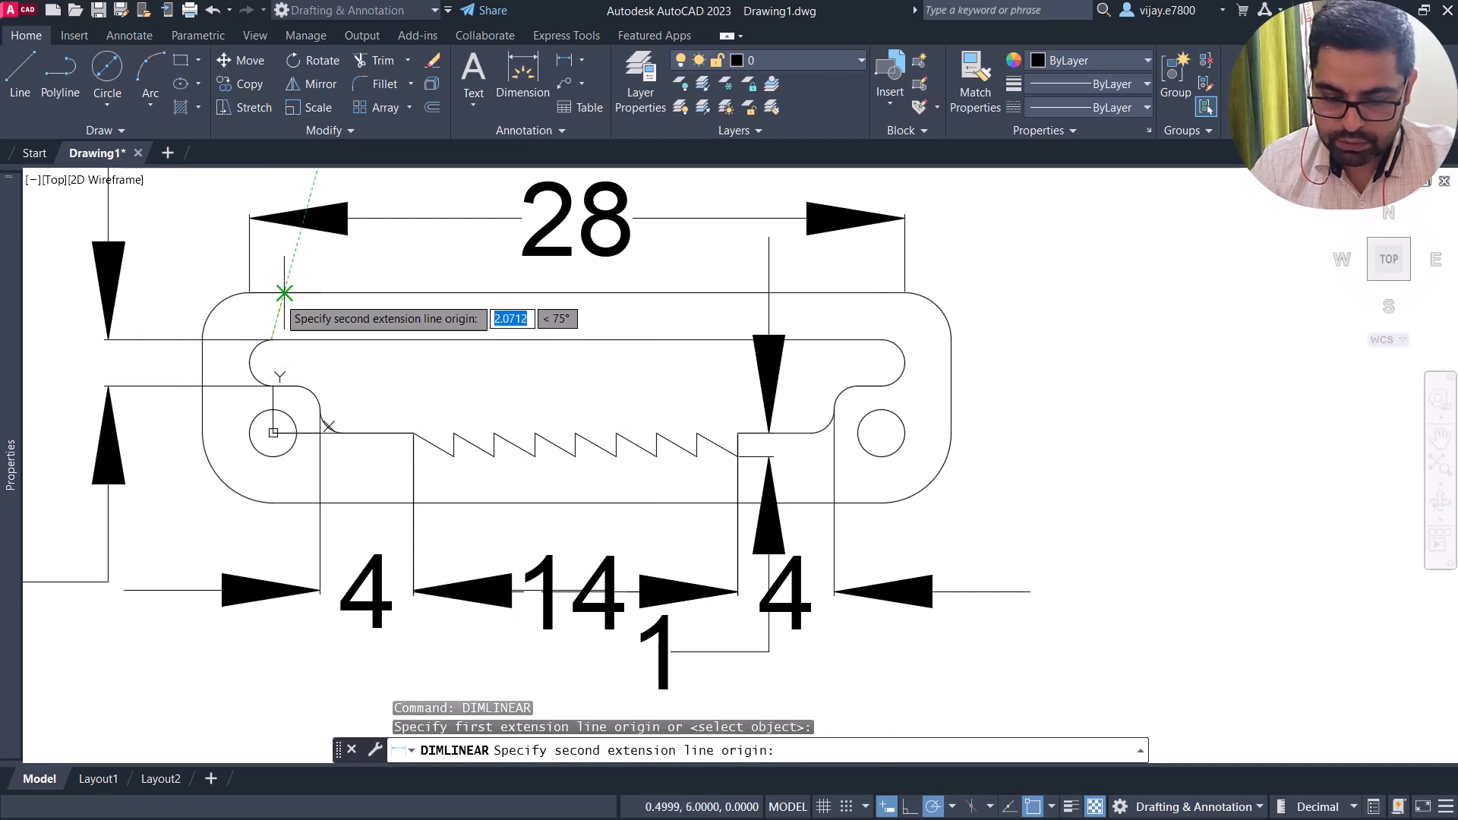
left_click(274, 293)
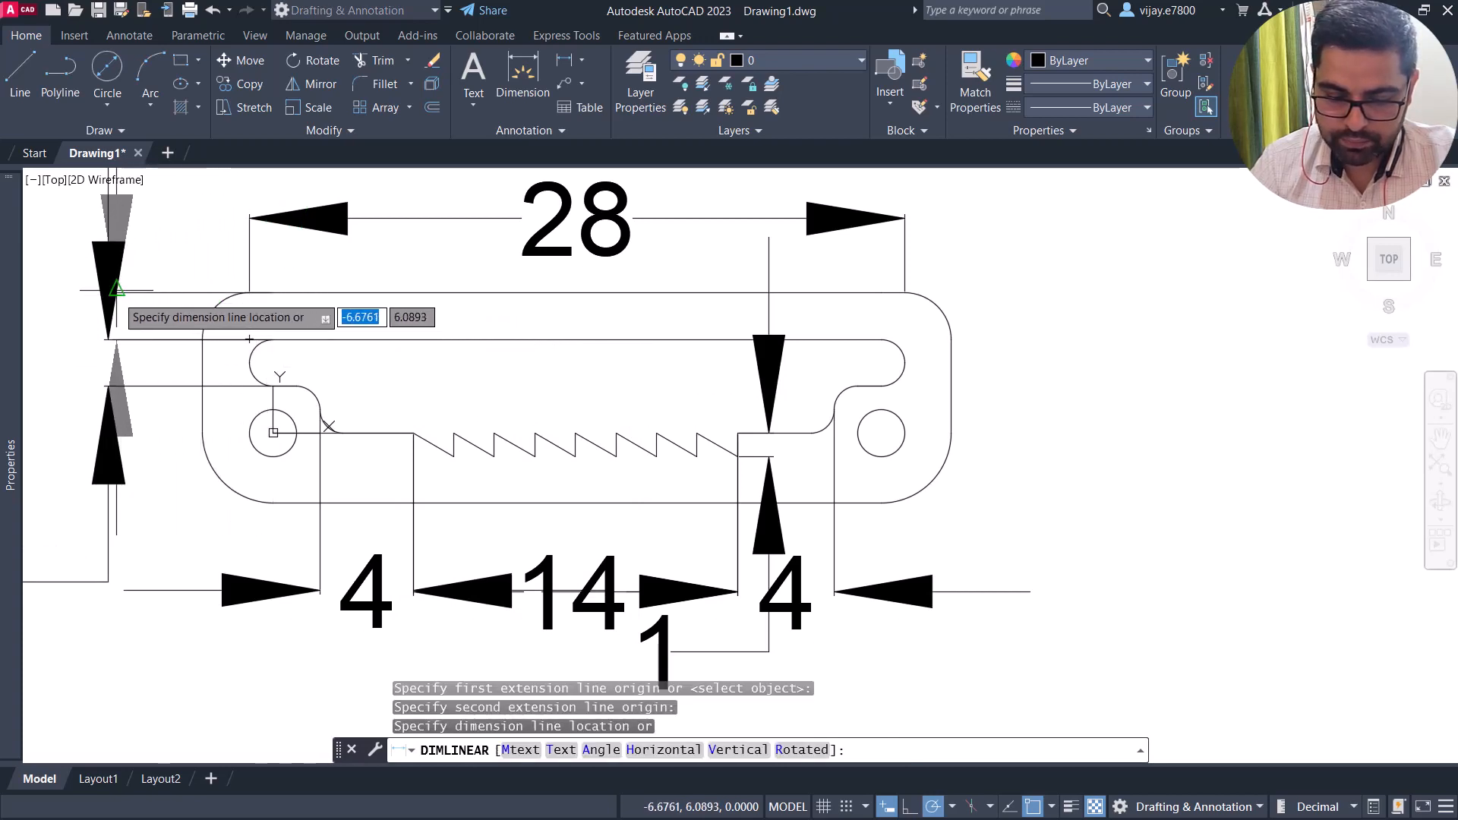
left_click(108, 386)
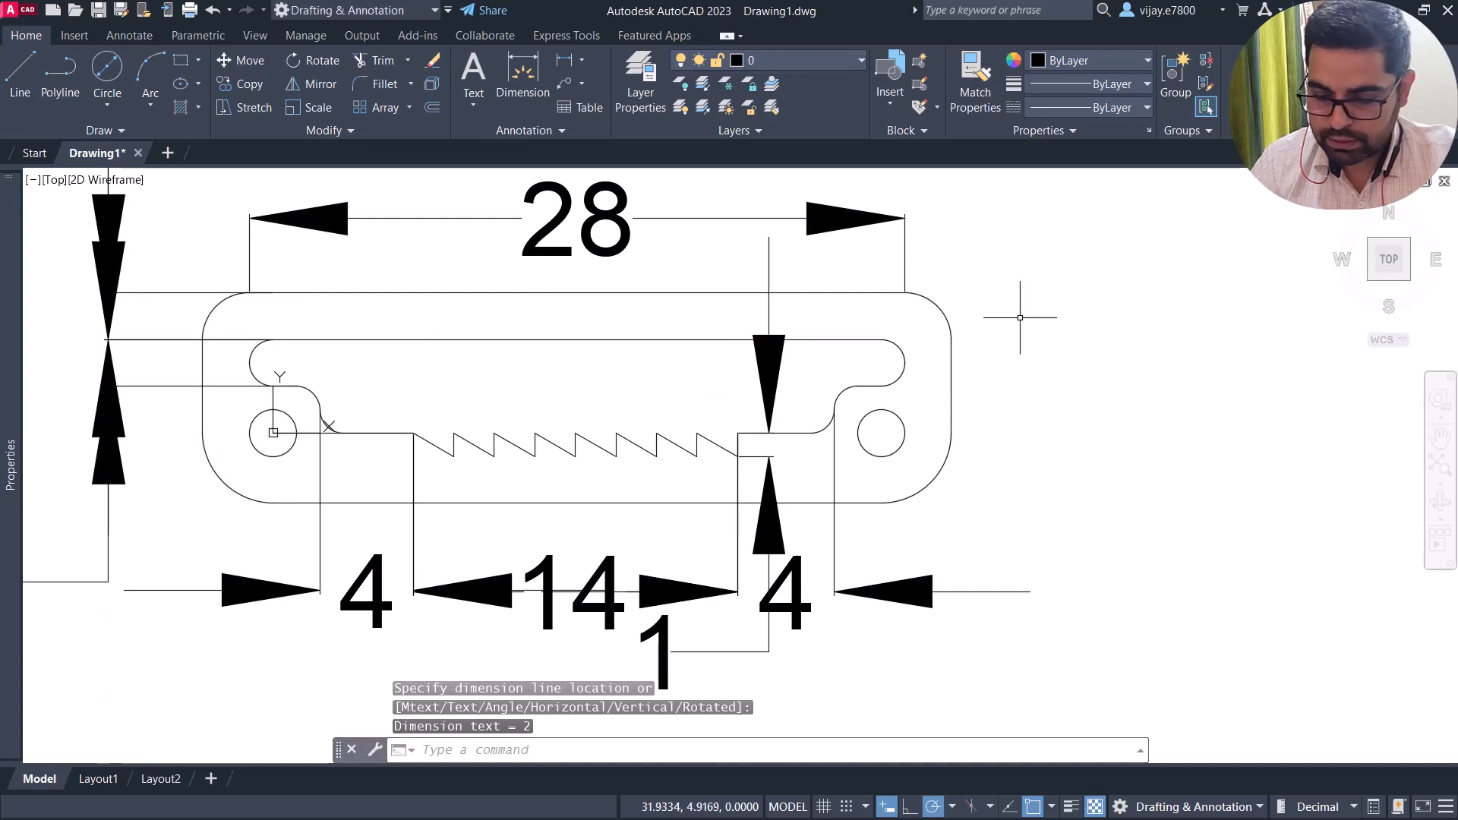
Dimension the vertical distance from the left circle's center to the part's lower edge, aligned with the other vertical dimensions.
right_click(1090, 315)
left_click(1146, 325)
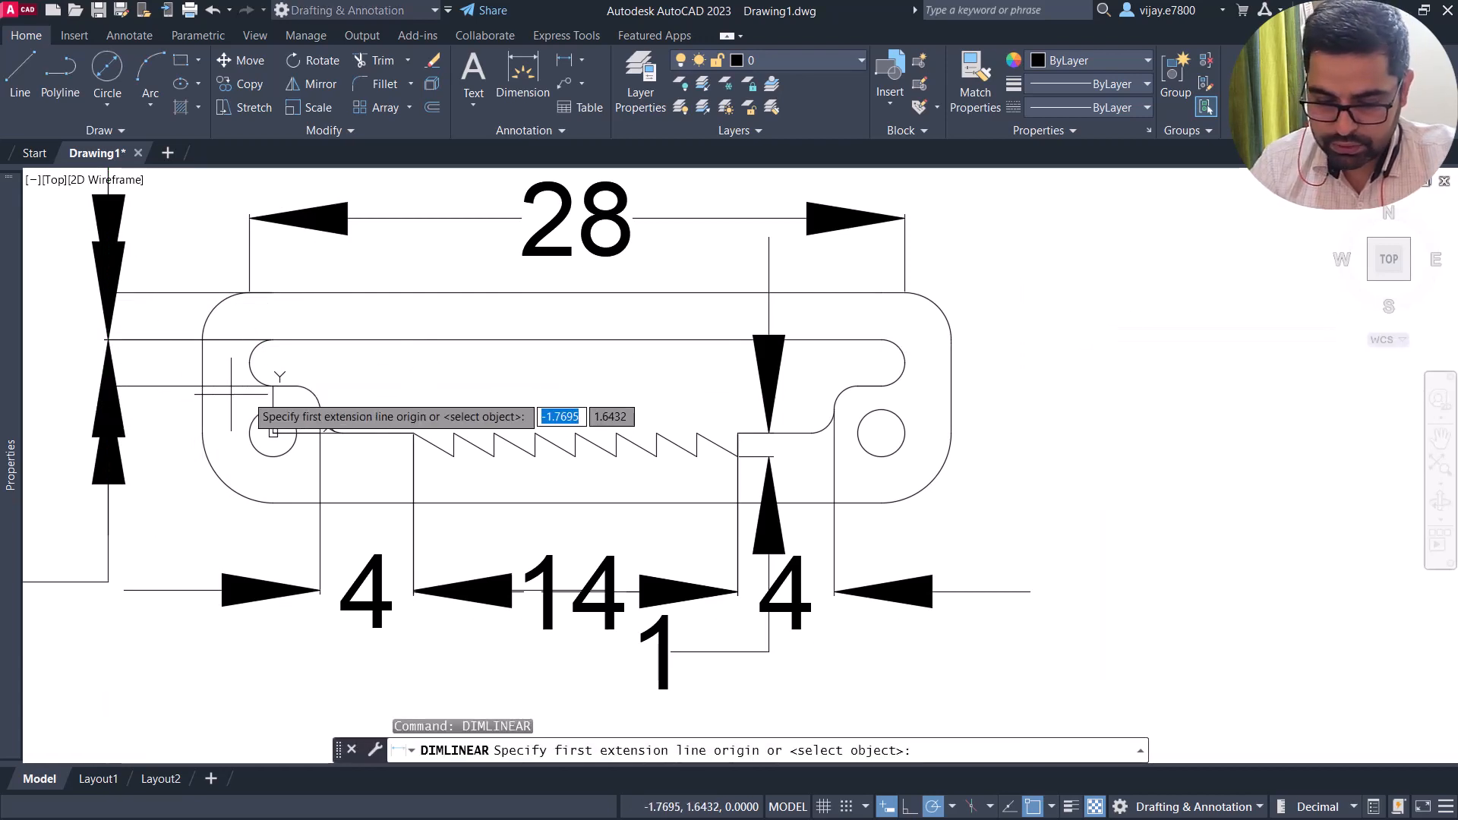
left_click(273, 432)
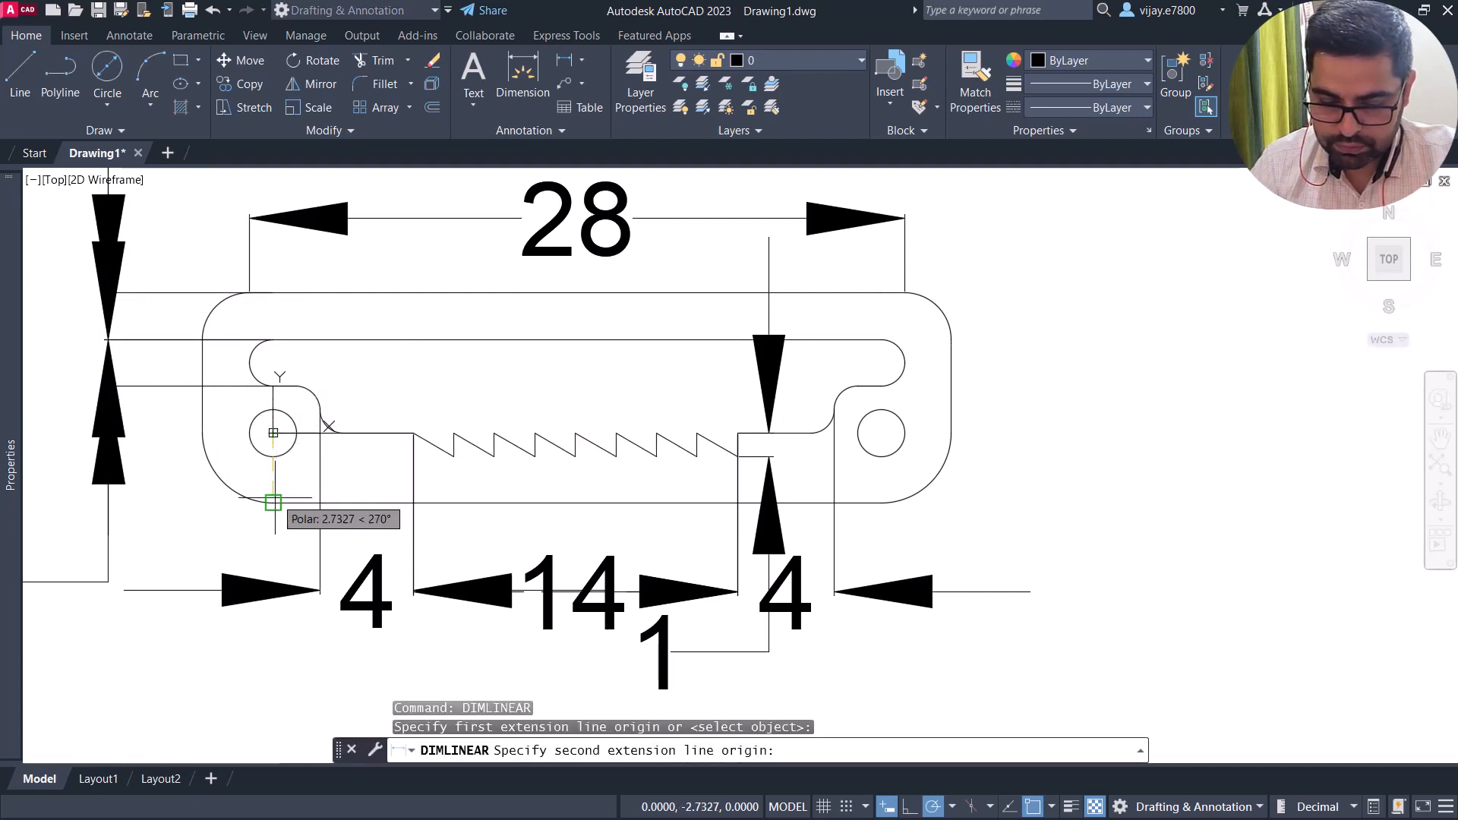
left_click(271, 500)
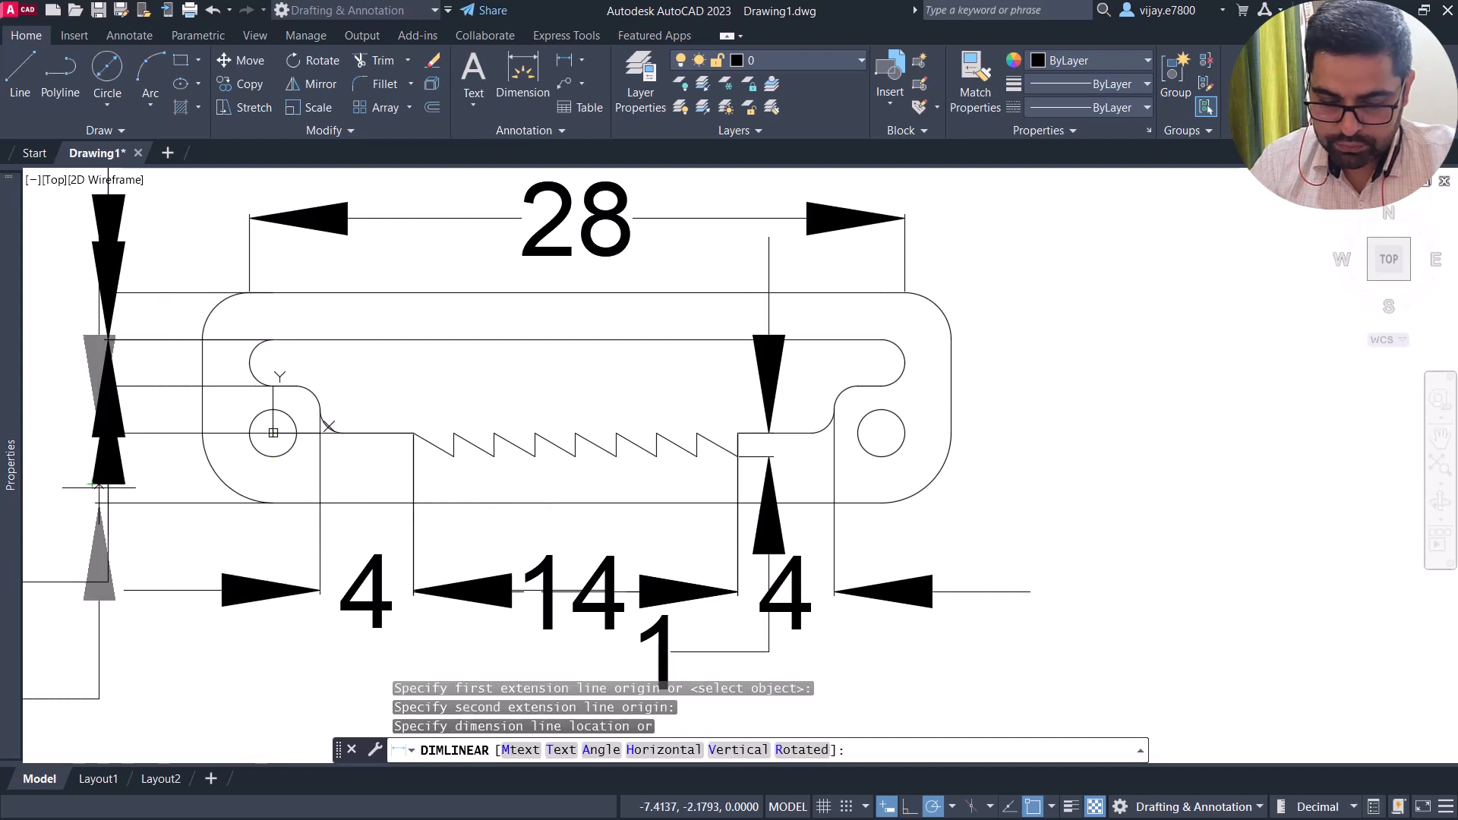
left_click(107, 491)
scroll(670, 453, "down", 2)
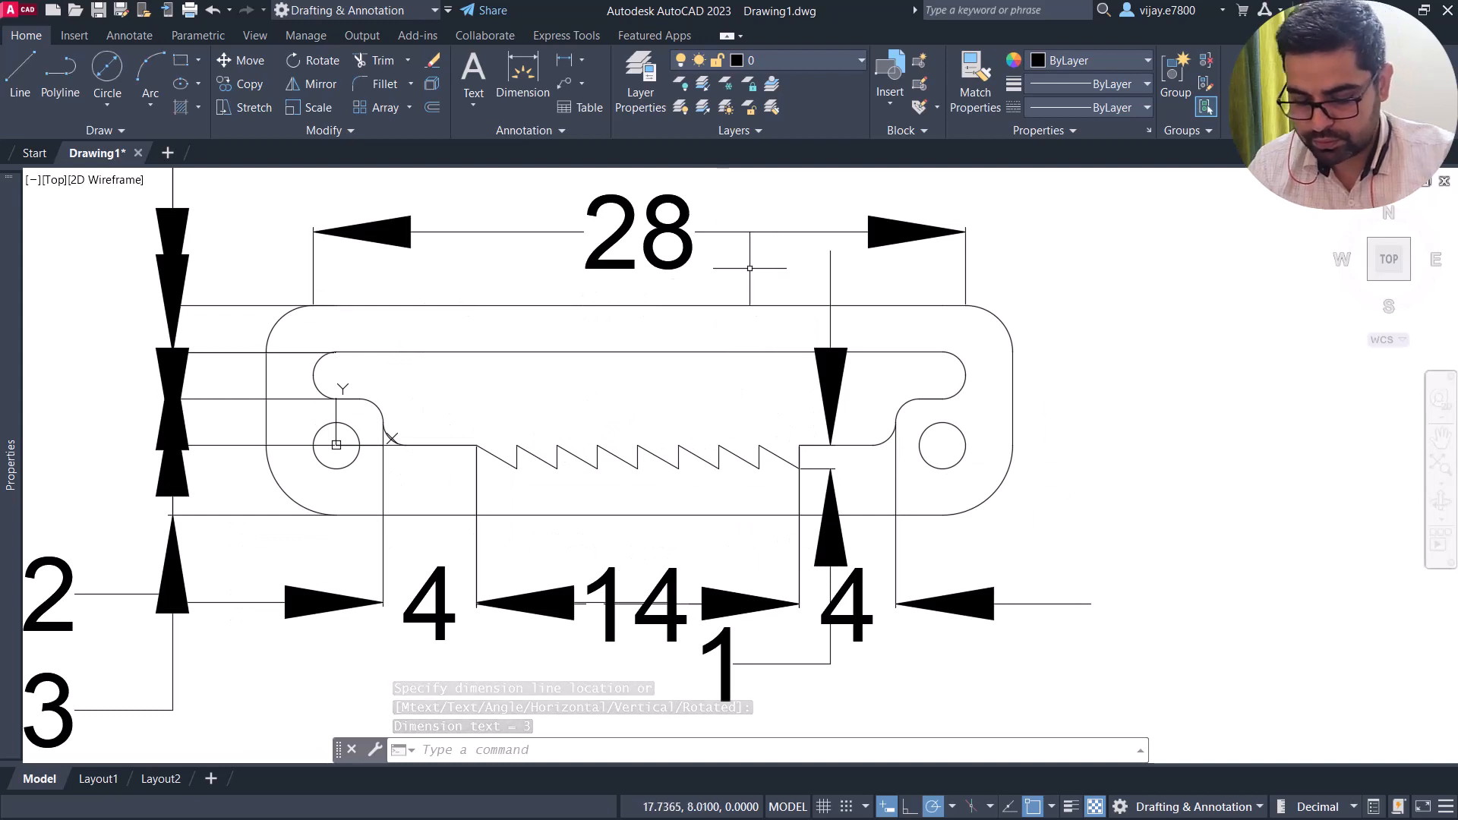
Add a diameter dimension to the right-hand circle, placing its text outside the part on the right.
right_click(781, 258)
key("Escape")
key("Escape")
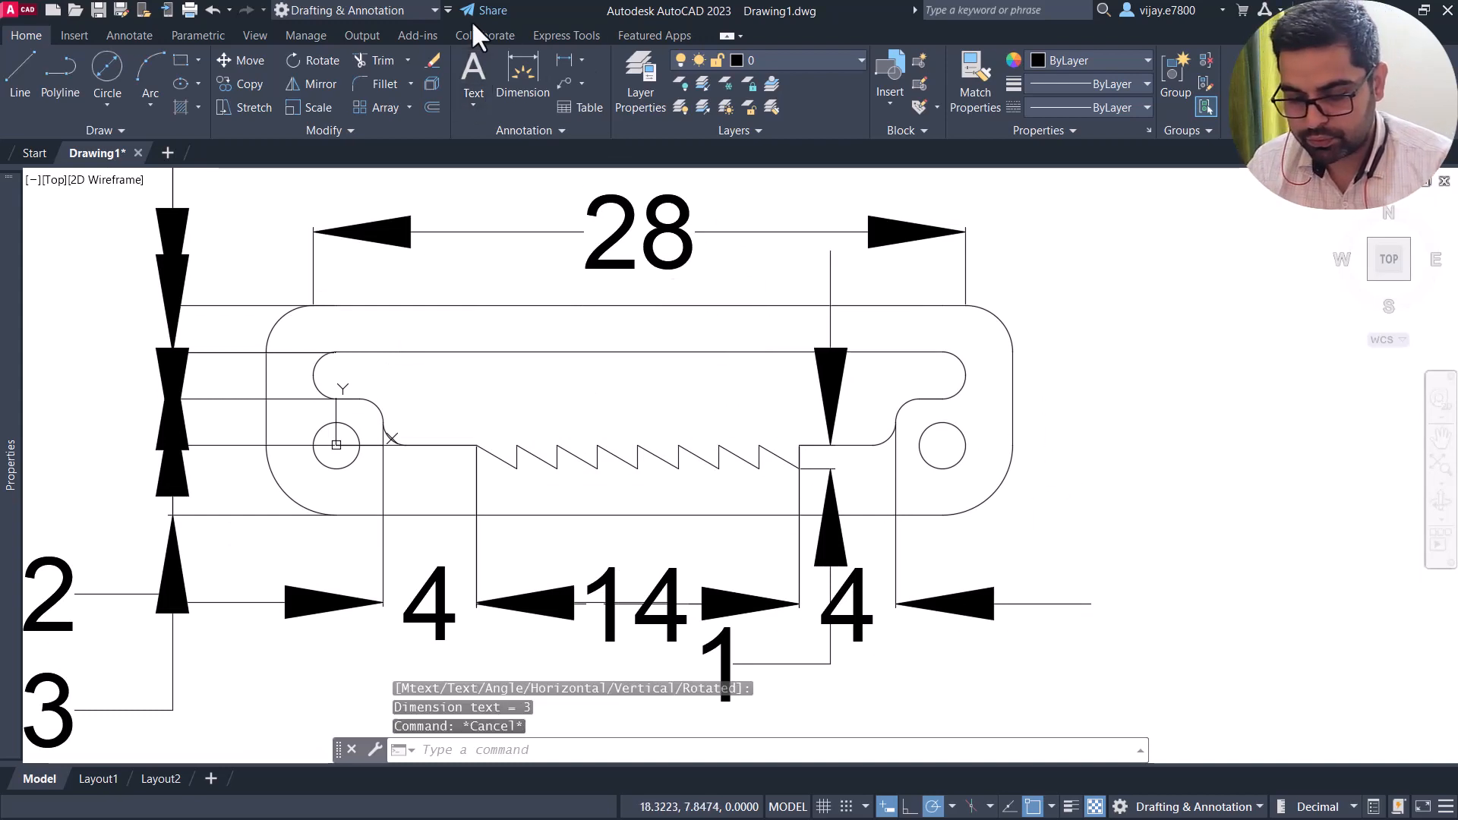
left_click(580, 59)
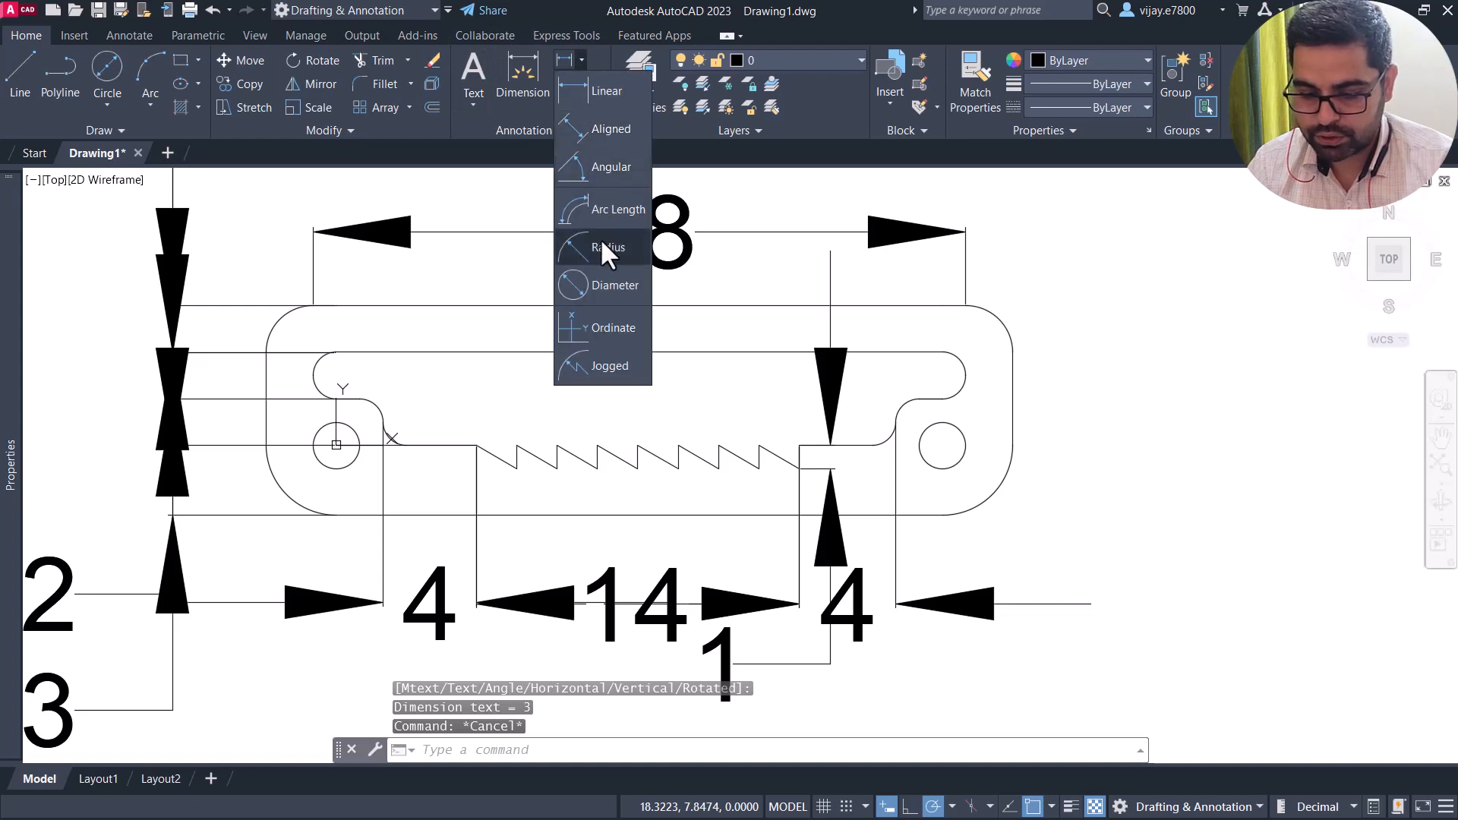
left_click(595, 285)
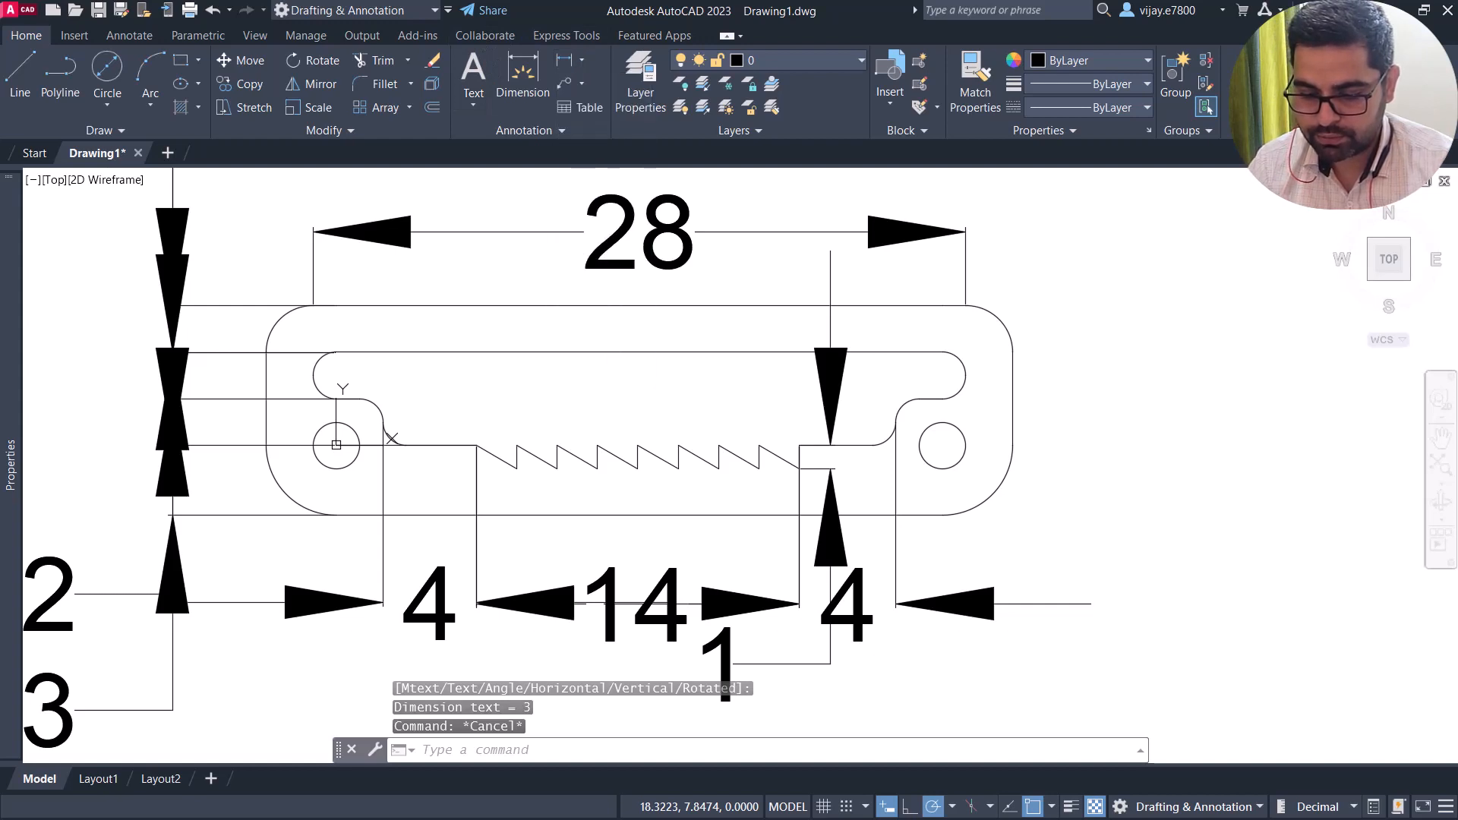
left_click(960, 438)
left_click(1122, 440)
Add a diameter dimension to the lower-right outer corner arc, placing its text outside the part.
right_click(1123, 439)
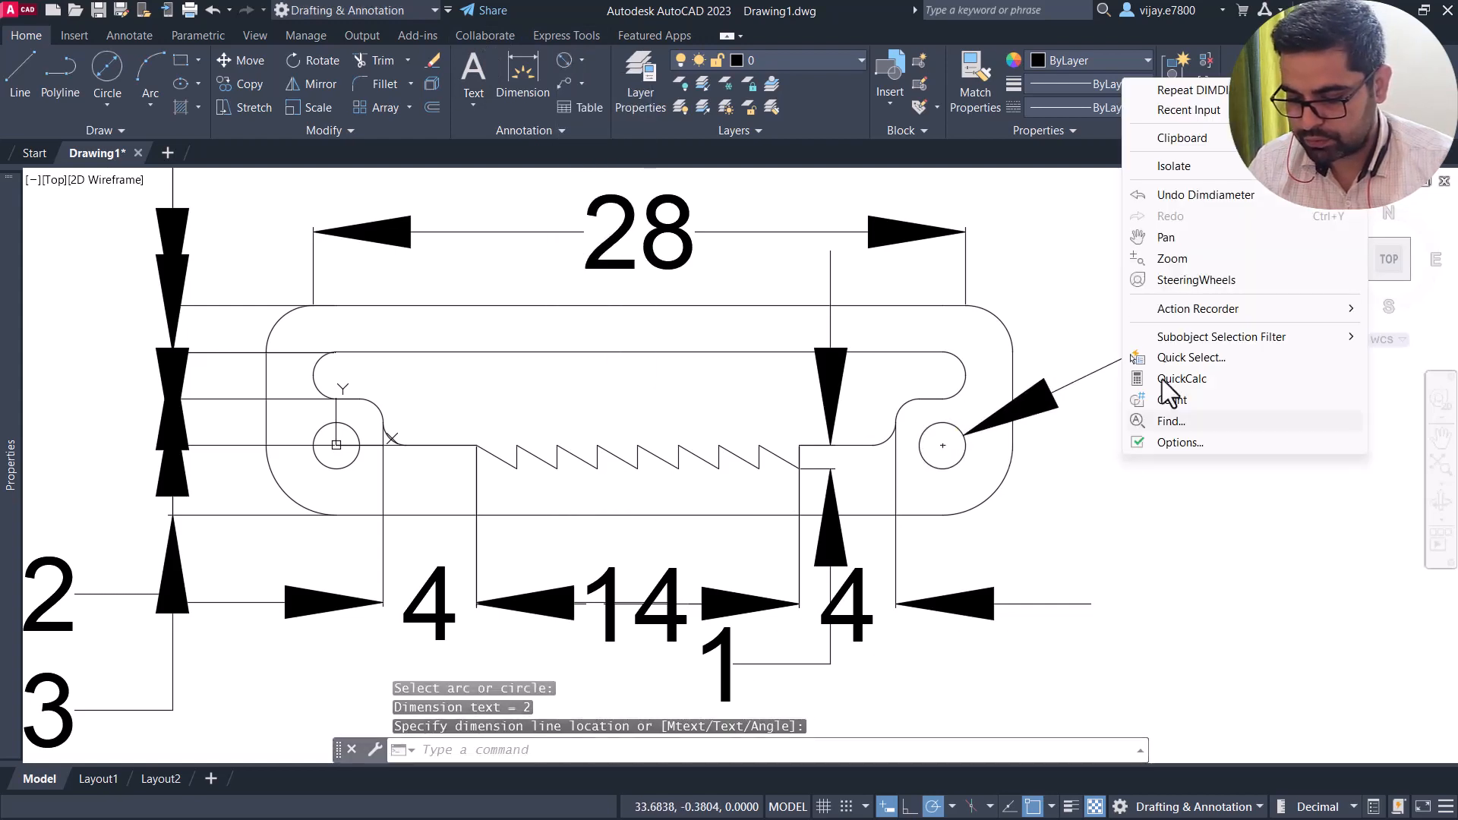
left_click(1181, 96)
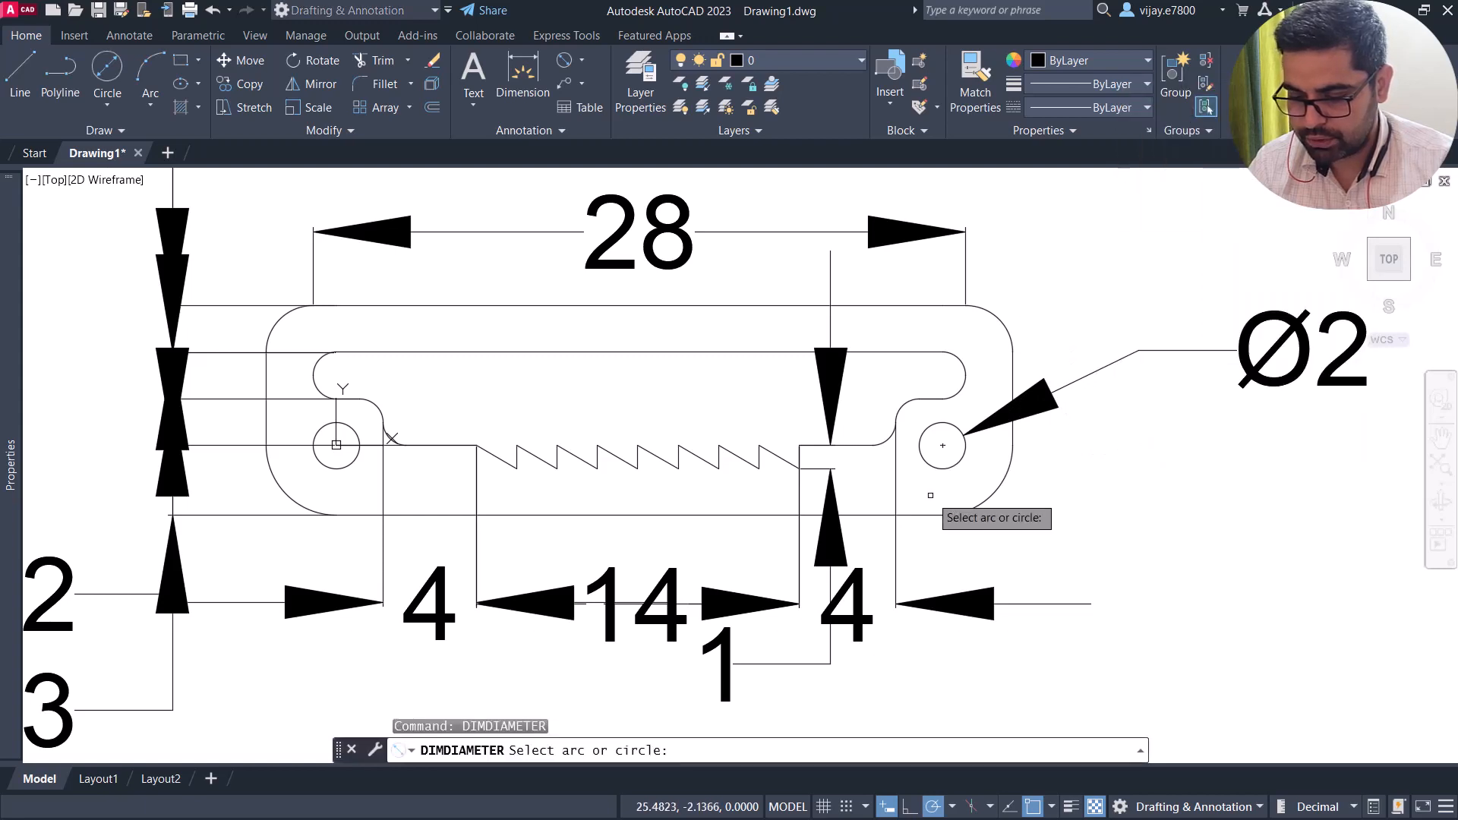
left_click(995, 490)
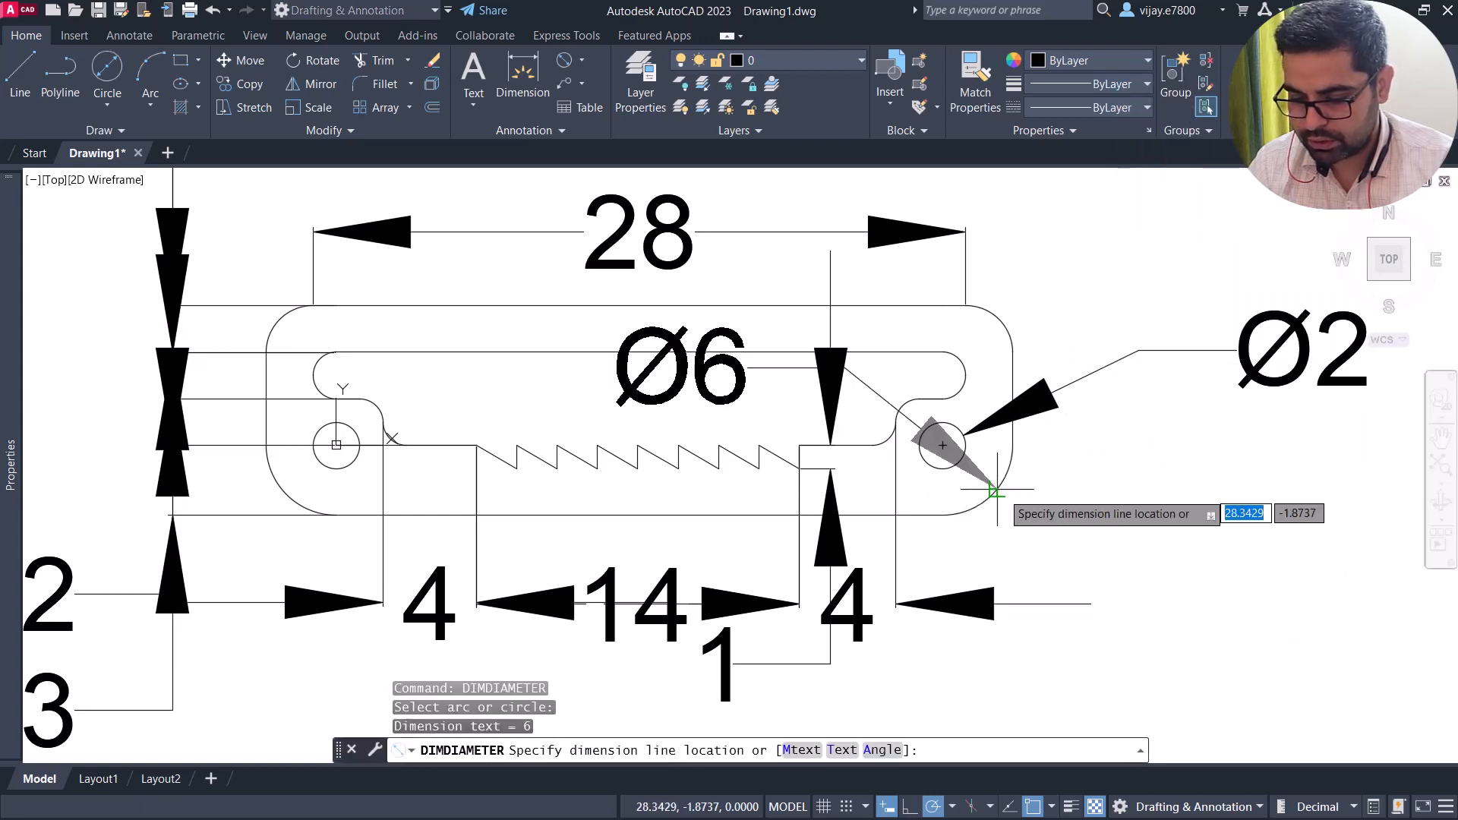
left_click(1048, 516)
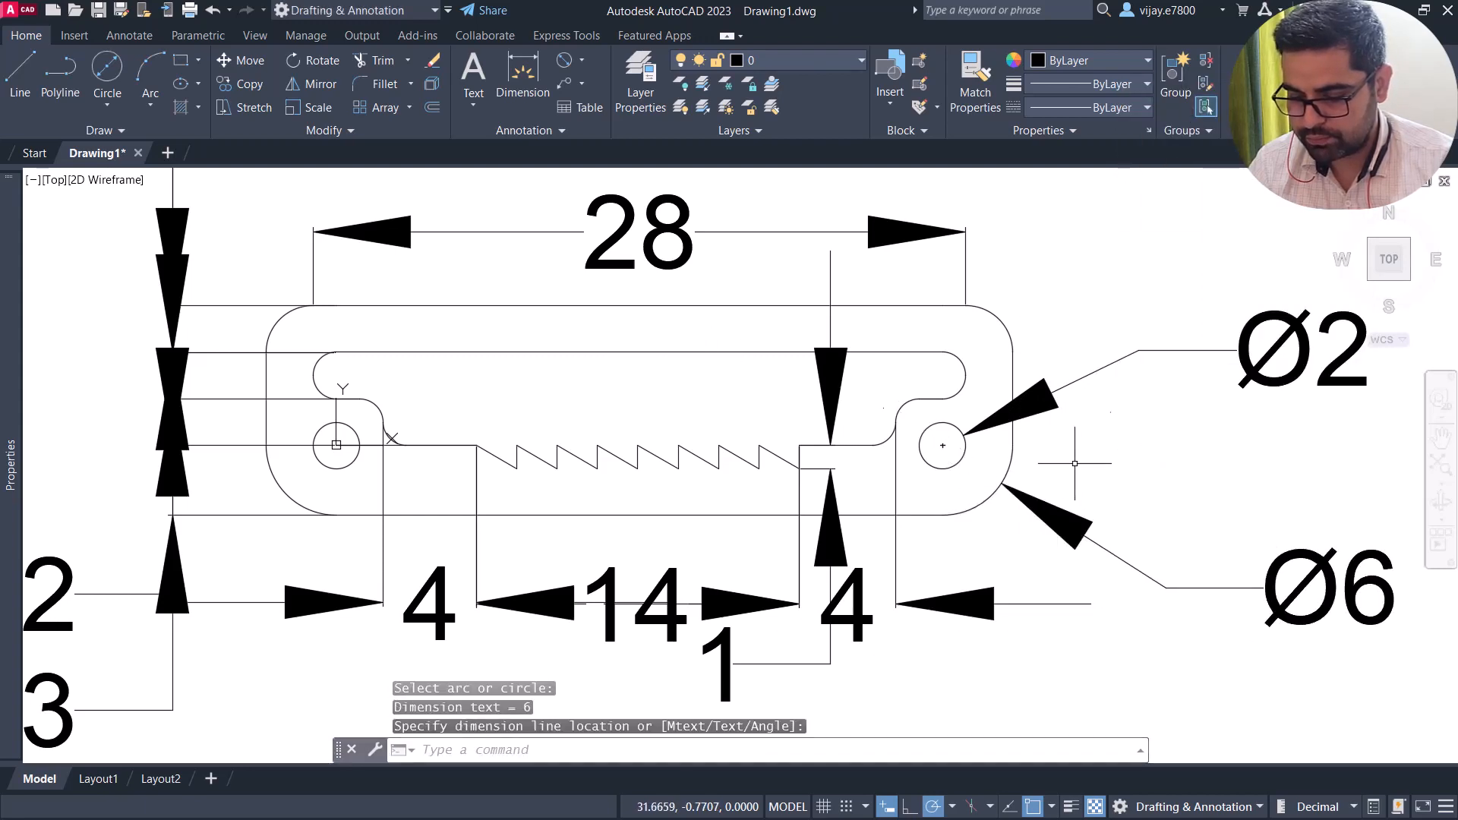
Add a radius dimension to the upper-right outer corner fillet, placing it above and outside the corner.
left_click(581, 60)
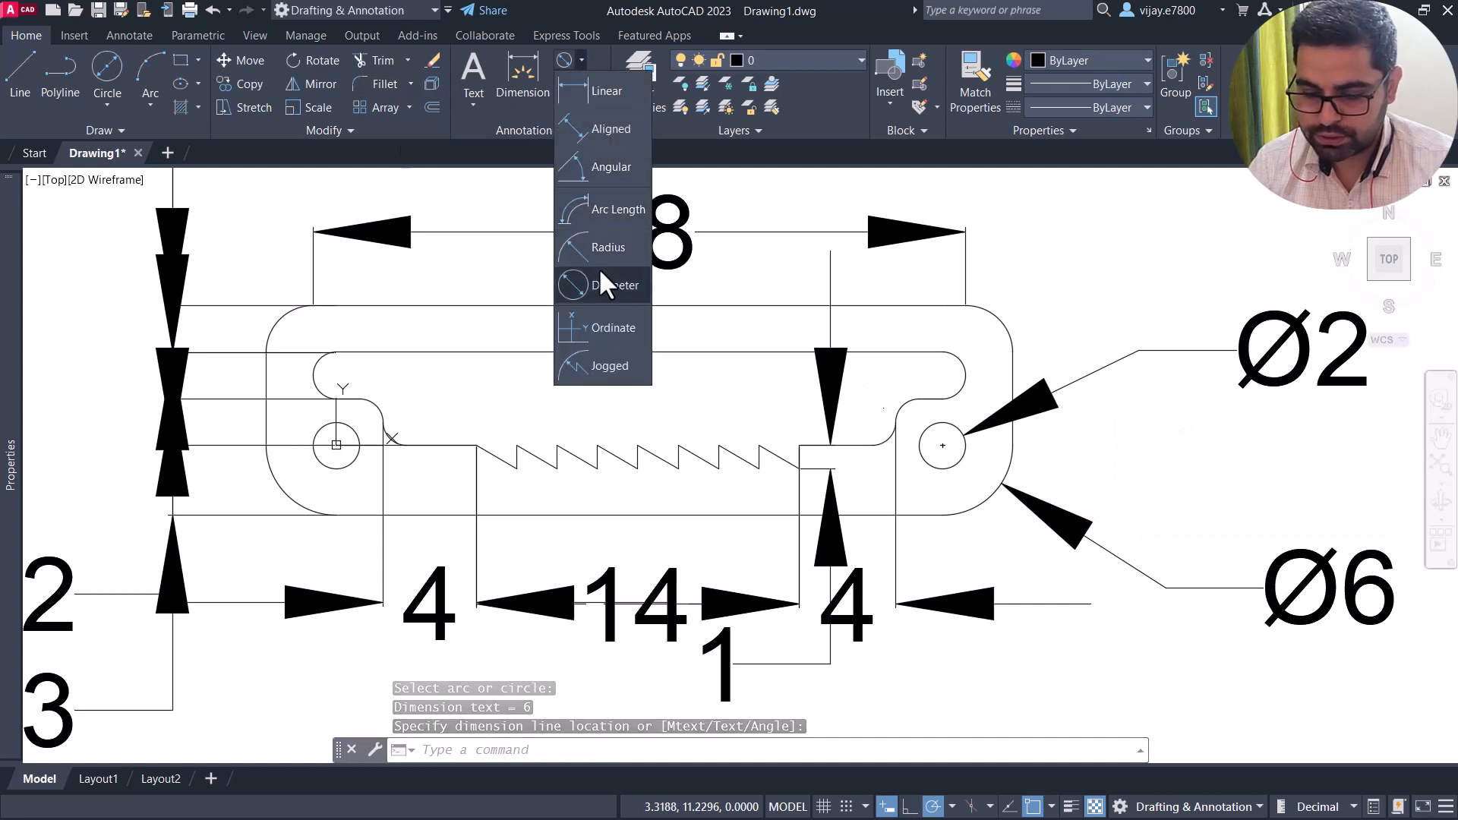
left_click(594, 244)
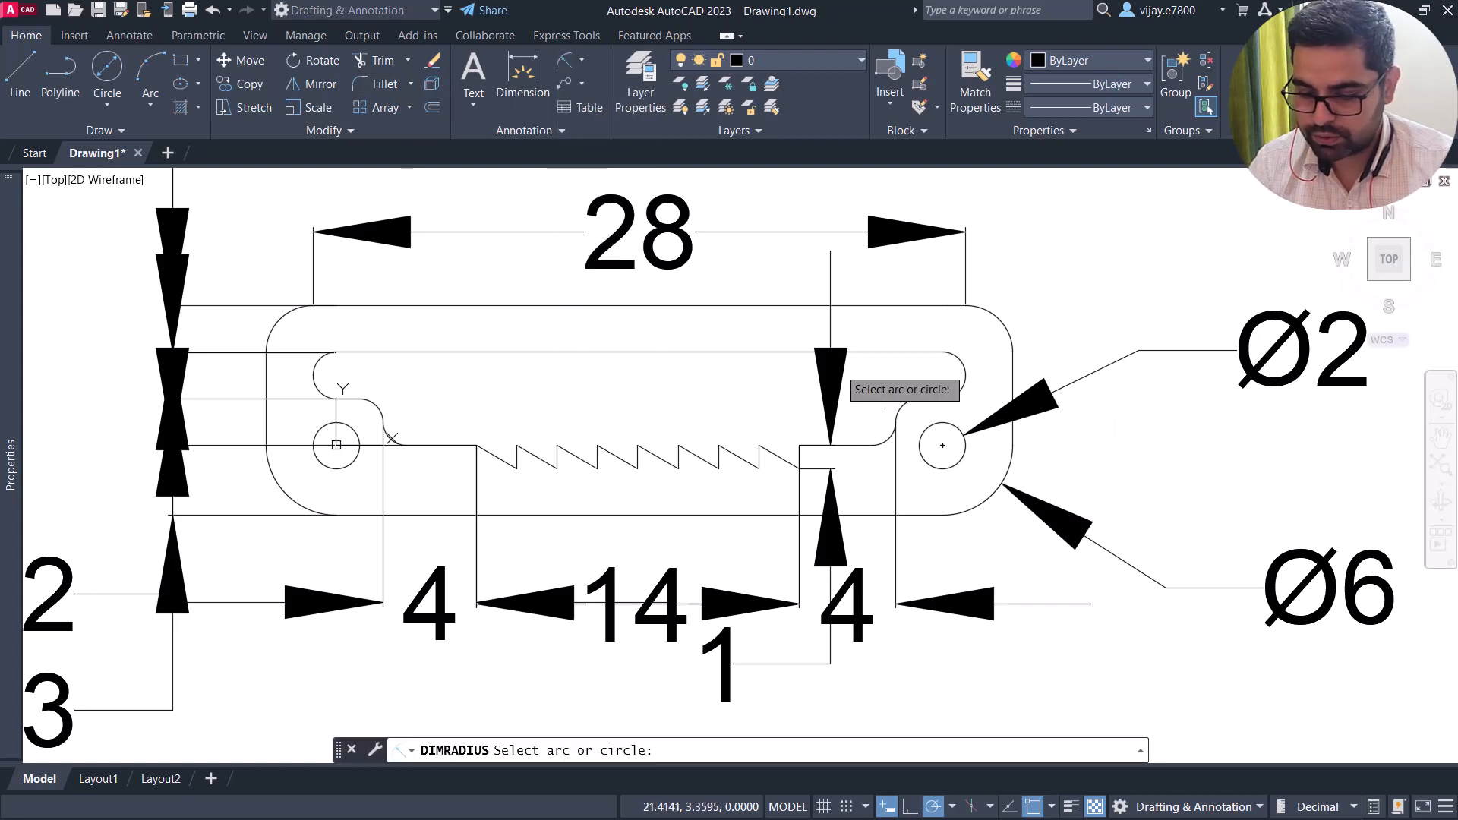
left_click(989, 313)
left_click(1082, 176)
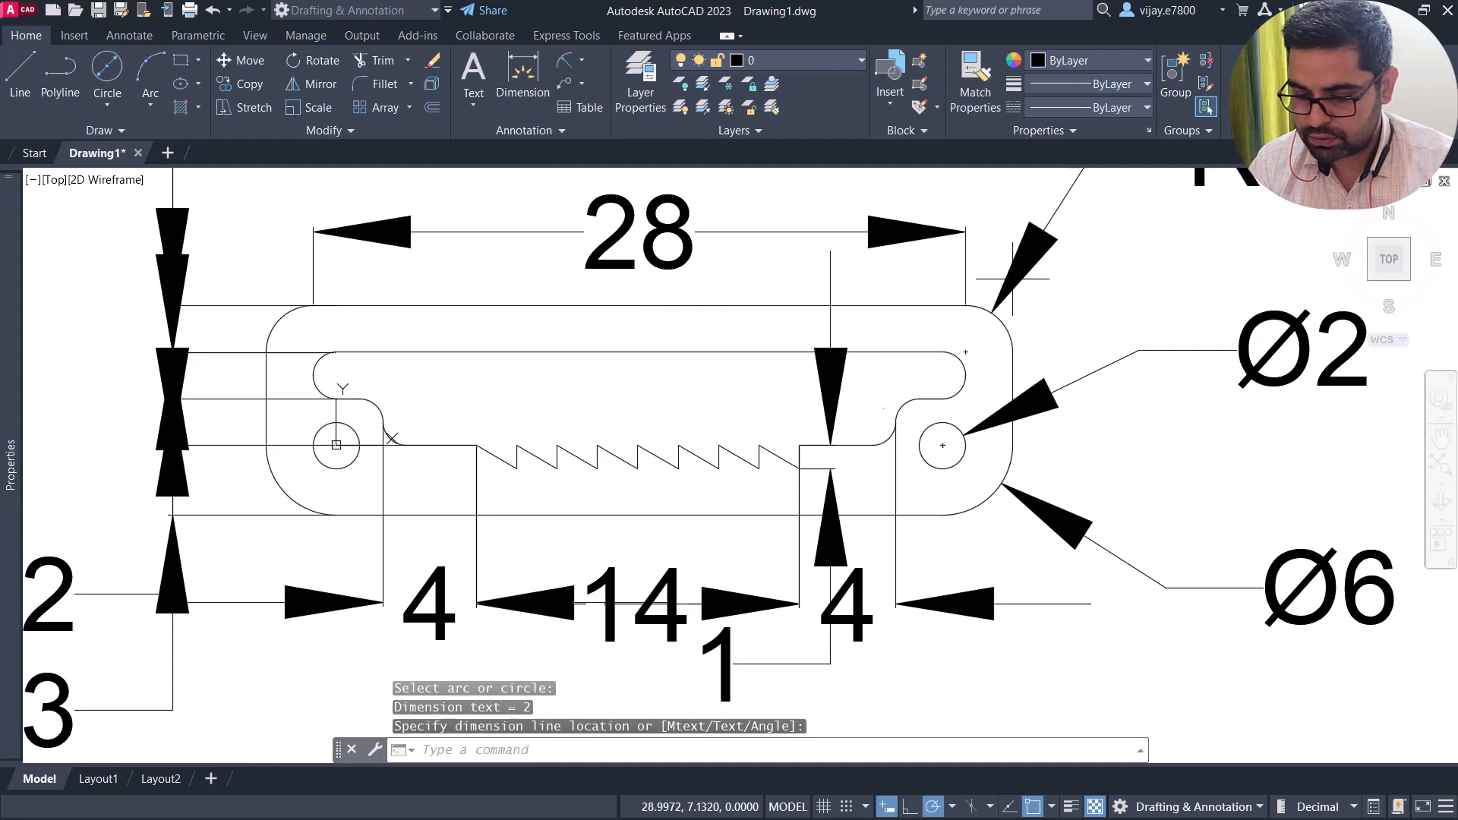
Add a radius dimension to the rounded left end of the inner opening, placing it up and to the left.
right_click(789, 287)
left_click(828, 302)
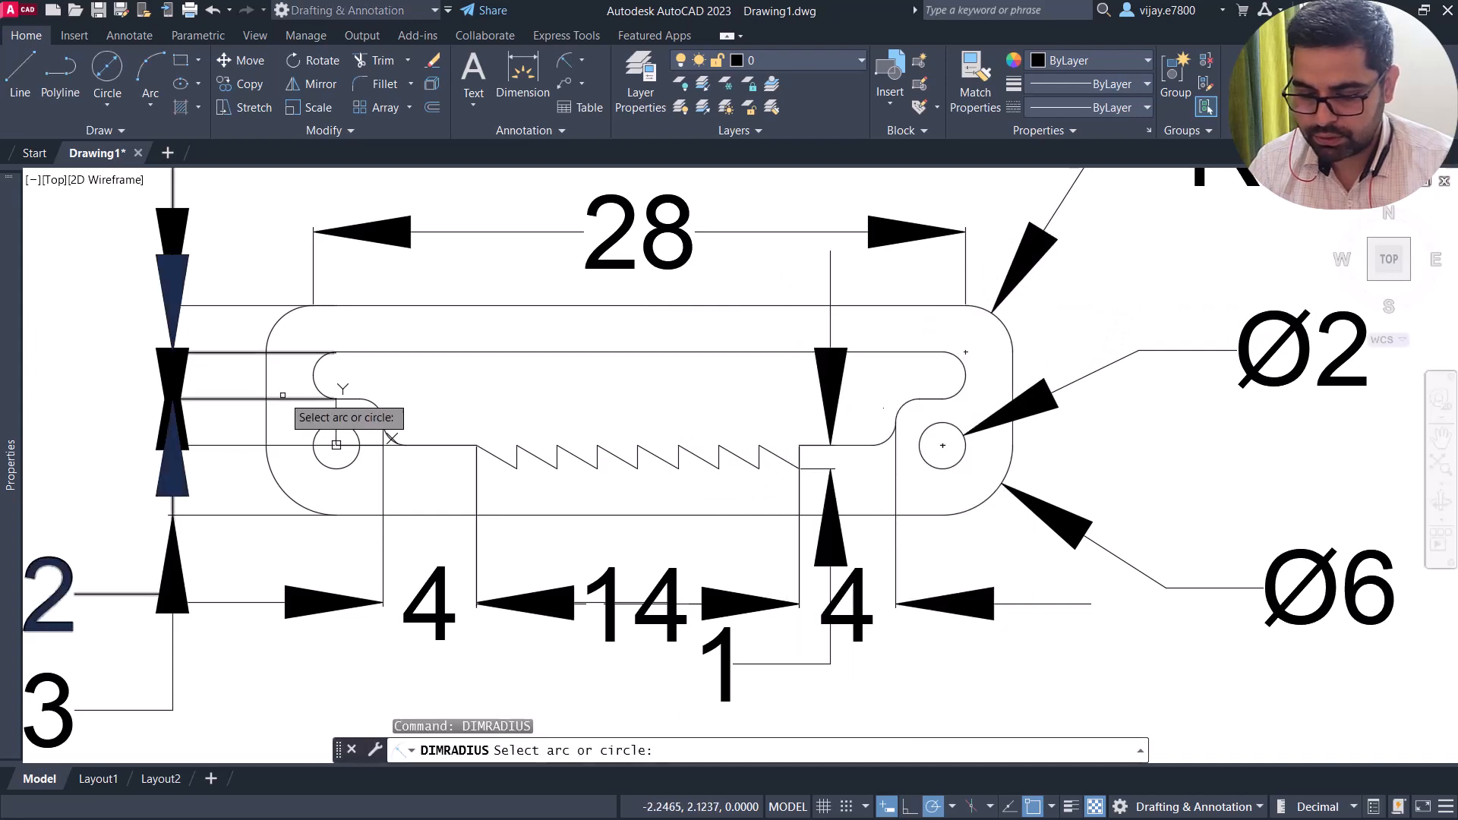
left_click(313, 369)
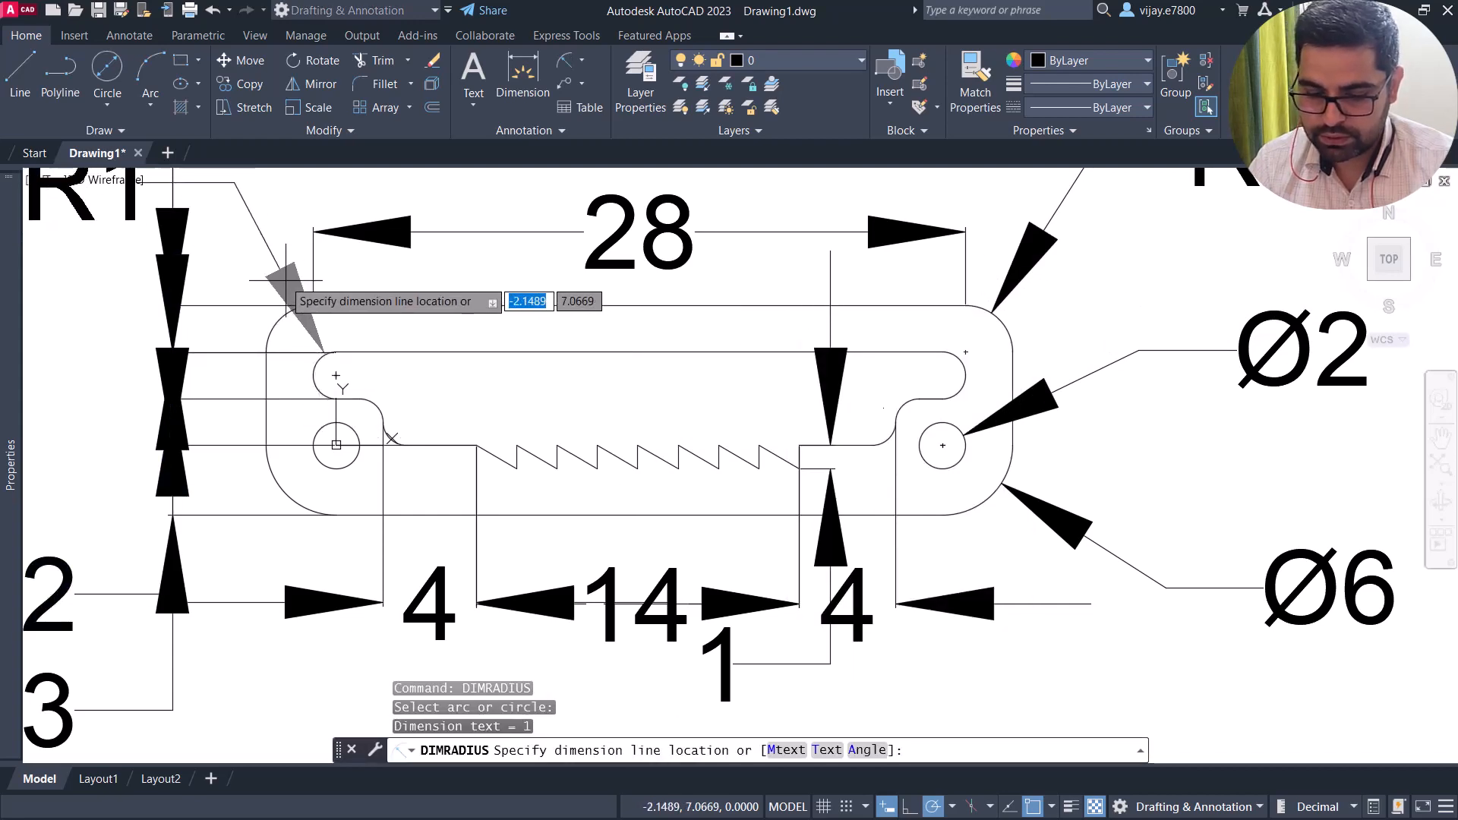
left_click(269, 262)
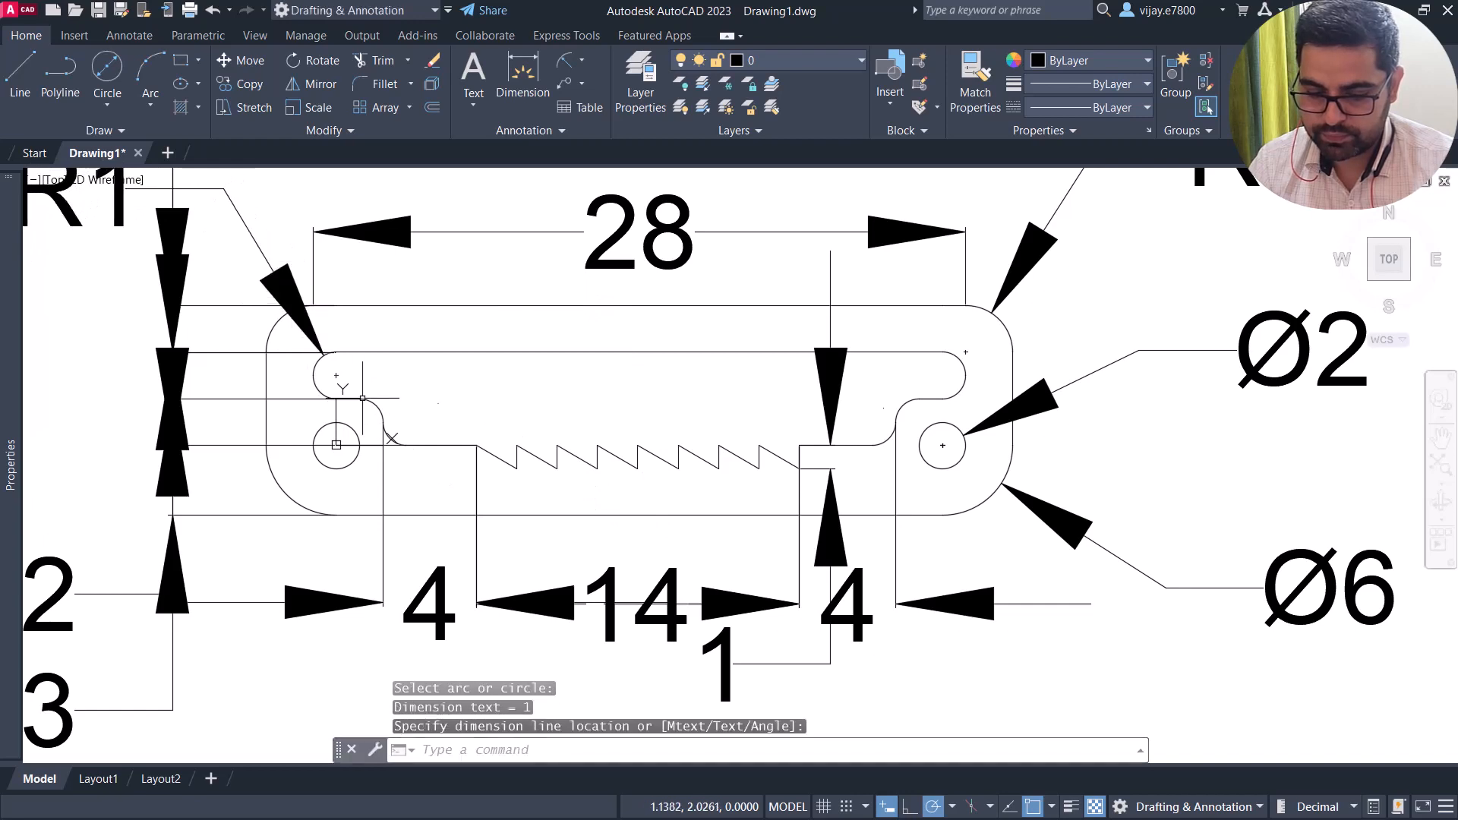
right_click(429, 402)
left_click(456, 413)
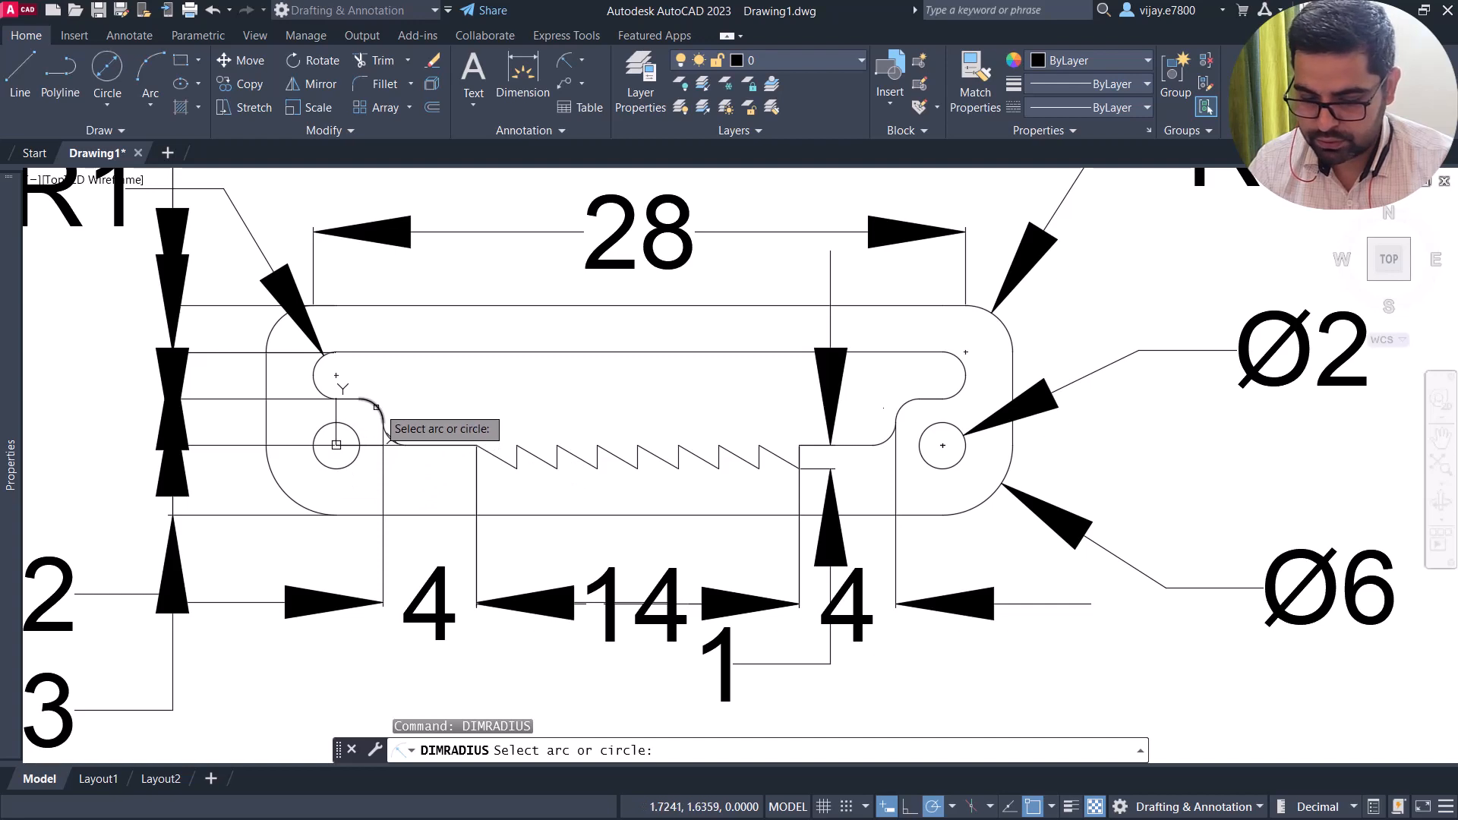
scroll(687, 410, "down", 2)
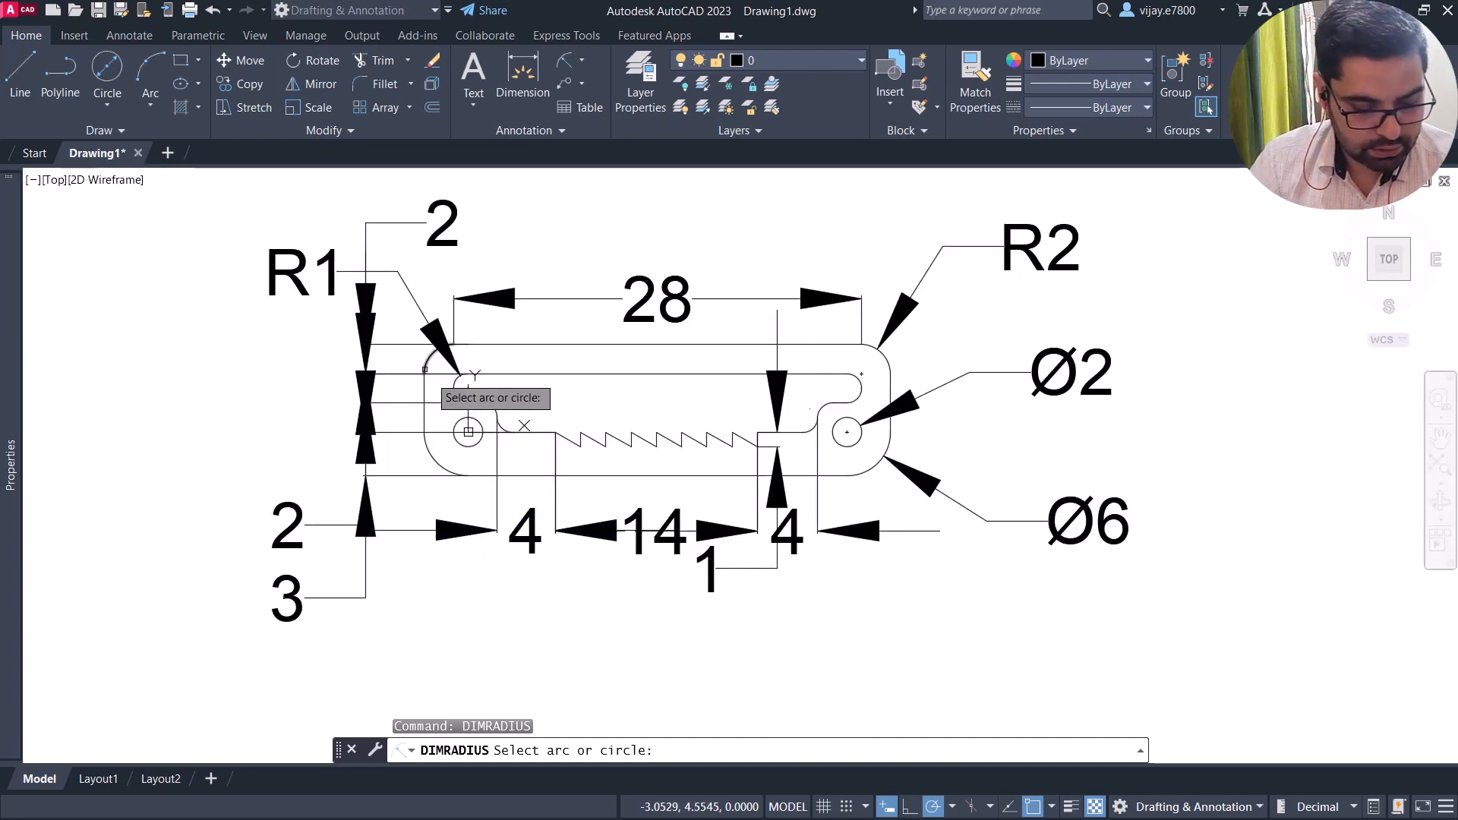
scroll(476, 484, "up", 2)
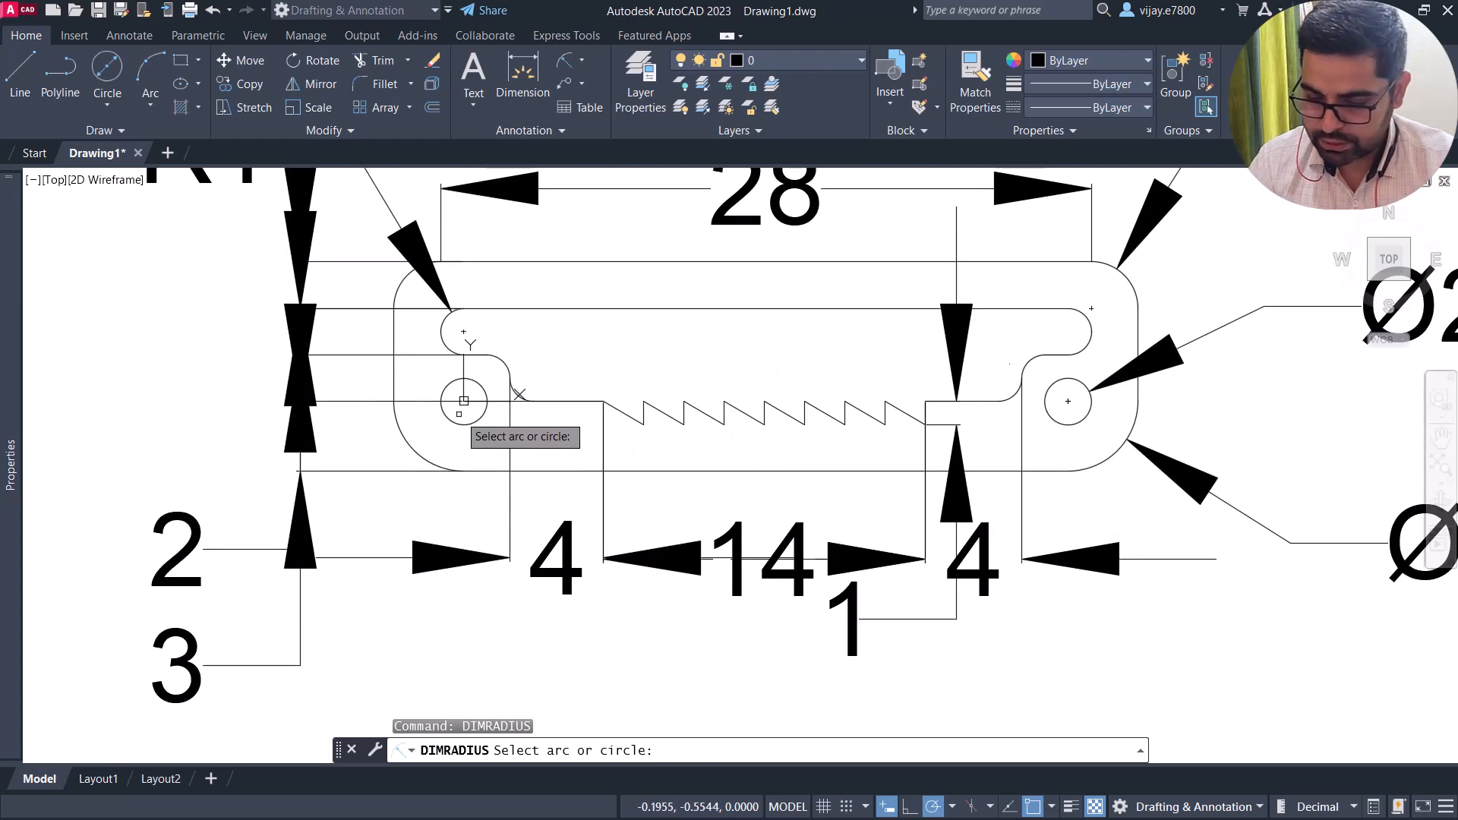
key("Escape")
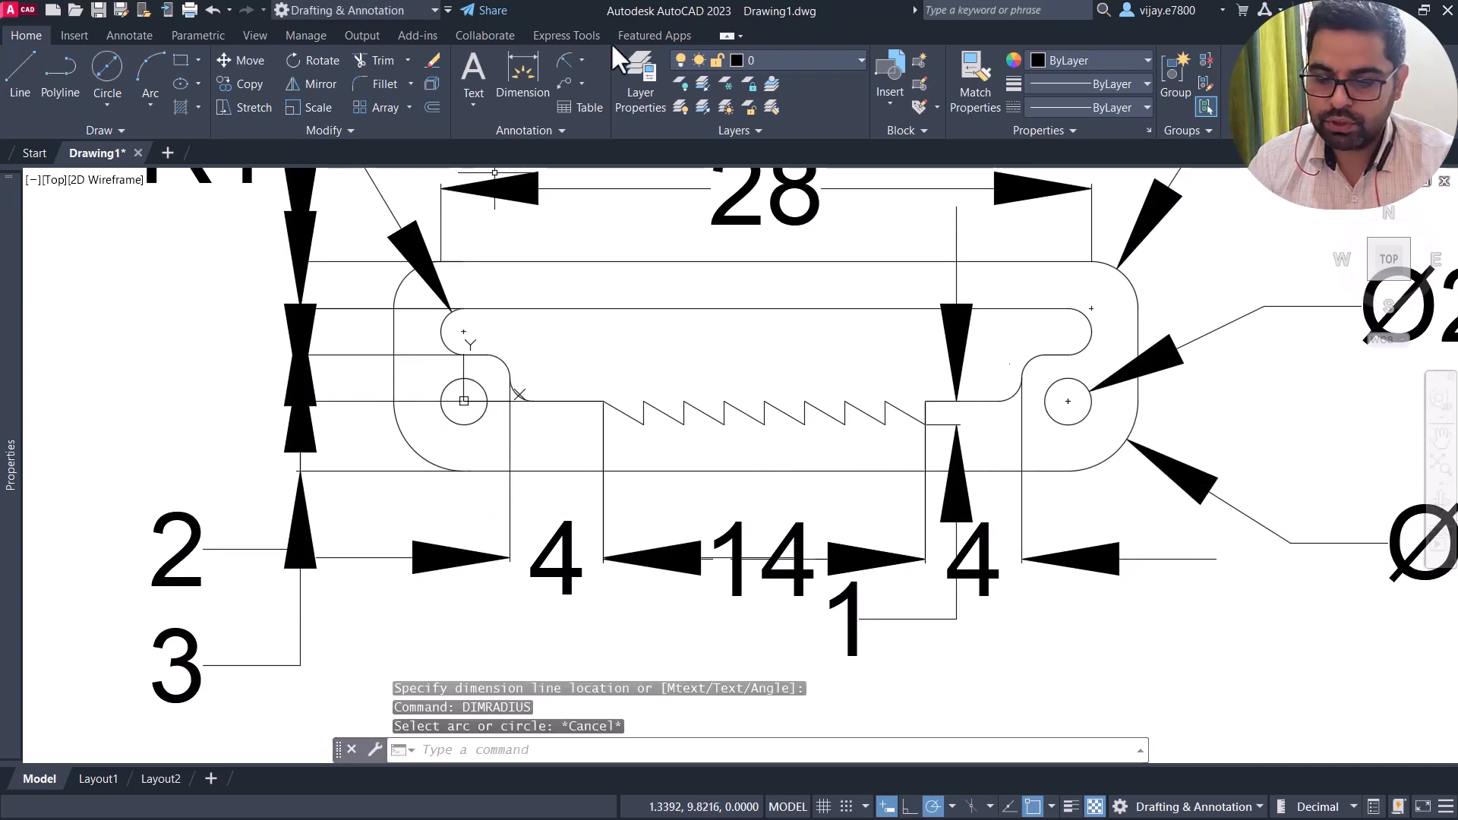
Add a horizontal linear dimension between the centres of the two circles, placing it below the row of notch dimensions.
left_click(581, 59)
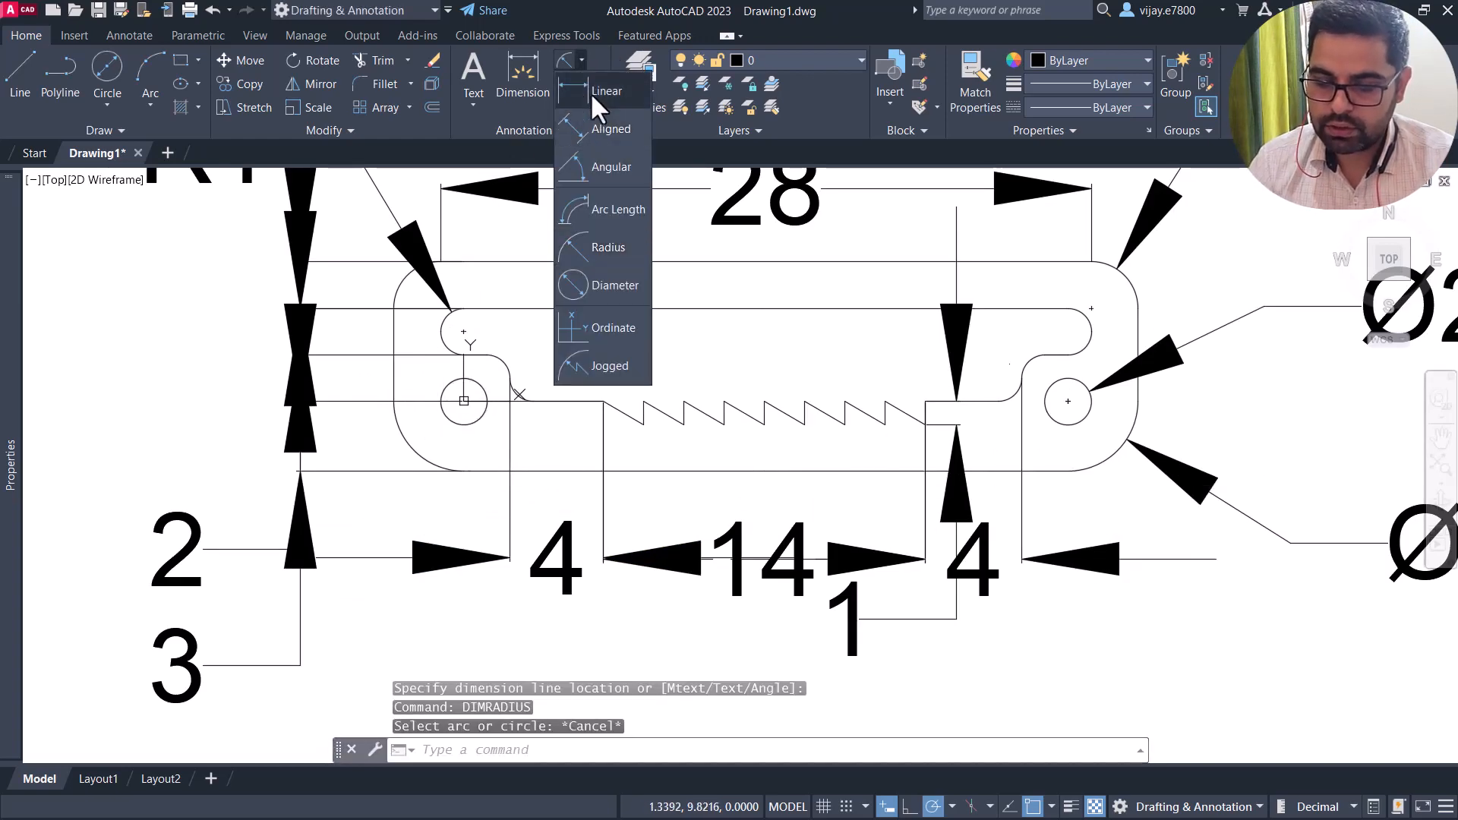
left_click(590, 93)
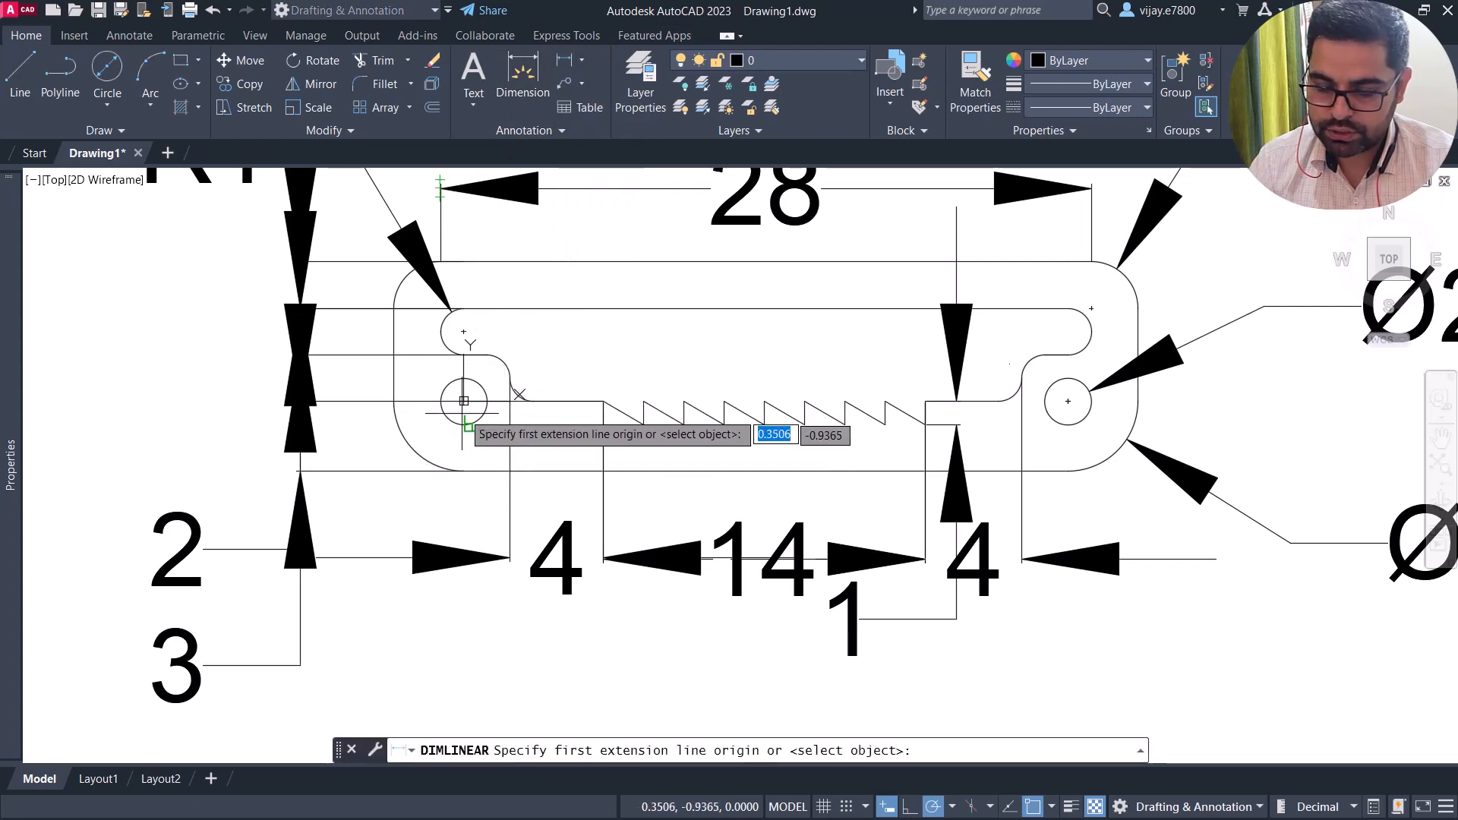
left_click(464, 401)
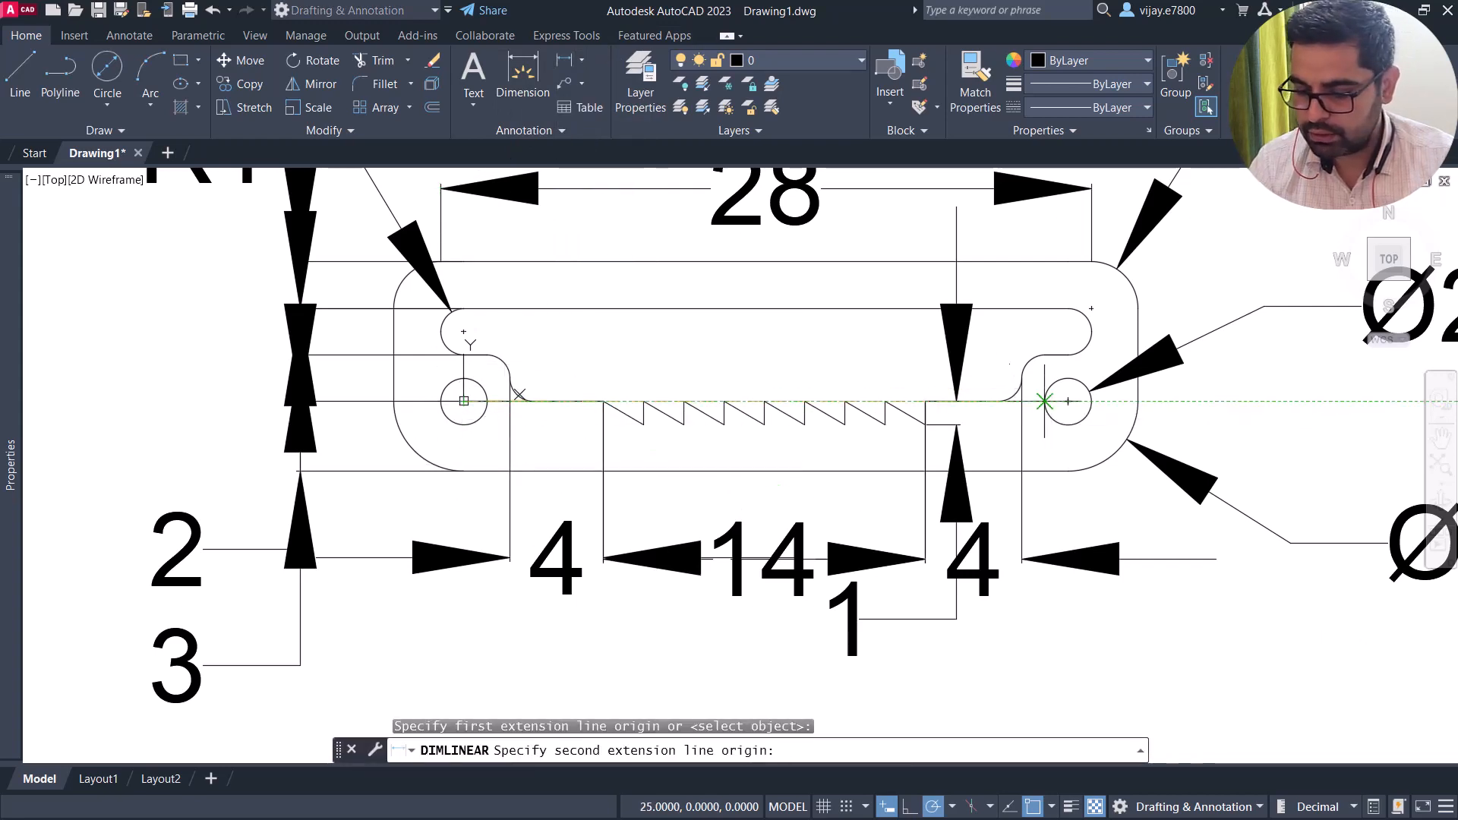
left_click(1067, 401)
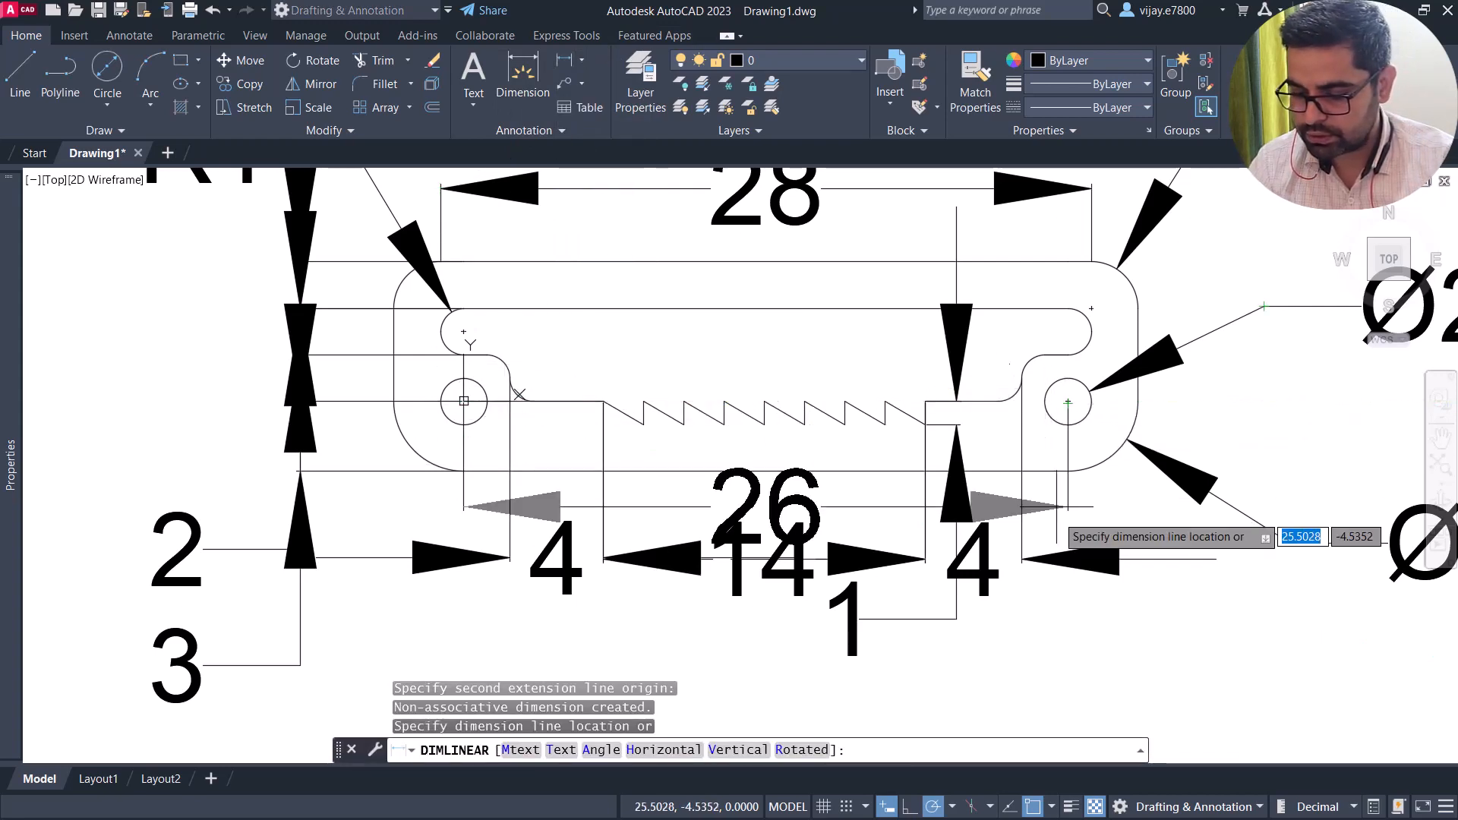
left_click(1054, 663)
scroll(907, 555, "down", 2)
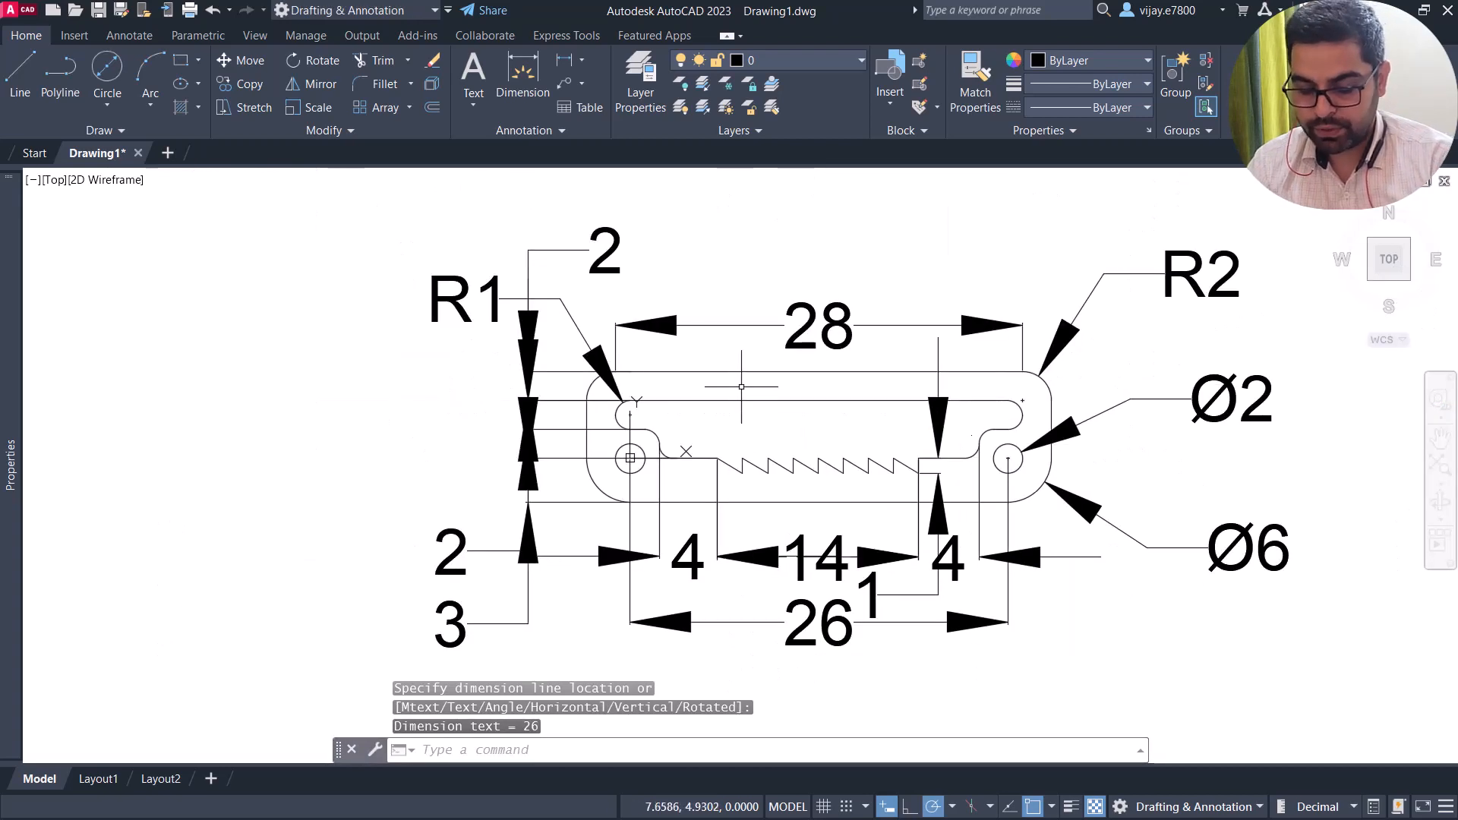
Modify the Standard dimension style, setting both the text height and the arrow size to 1.
type("y")
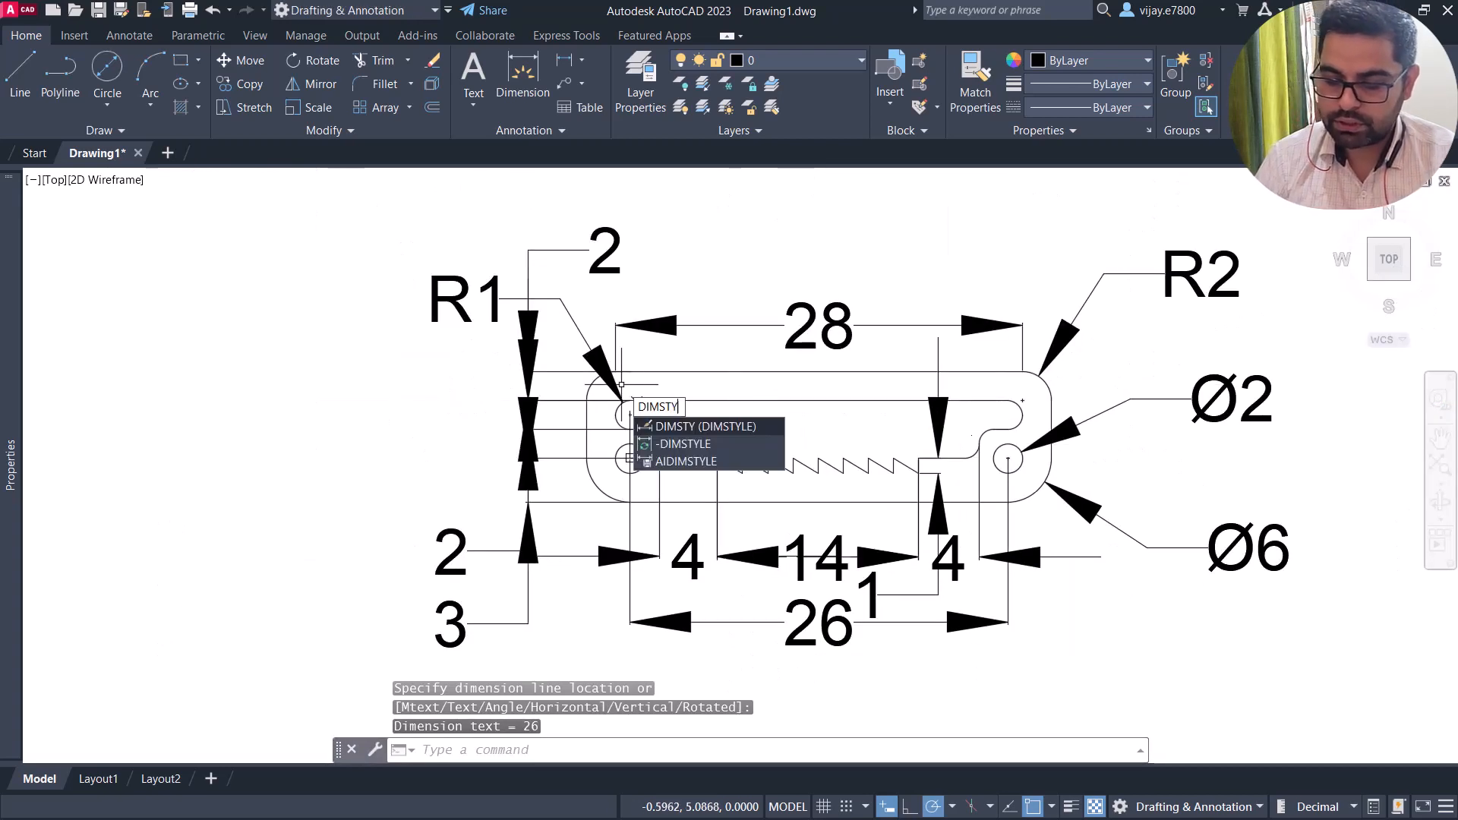
key("Return")
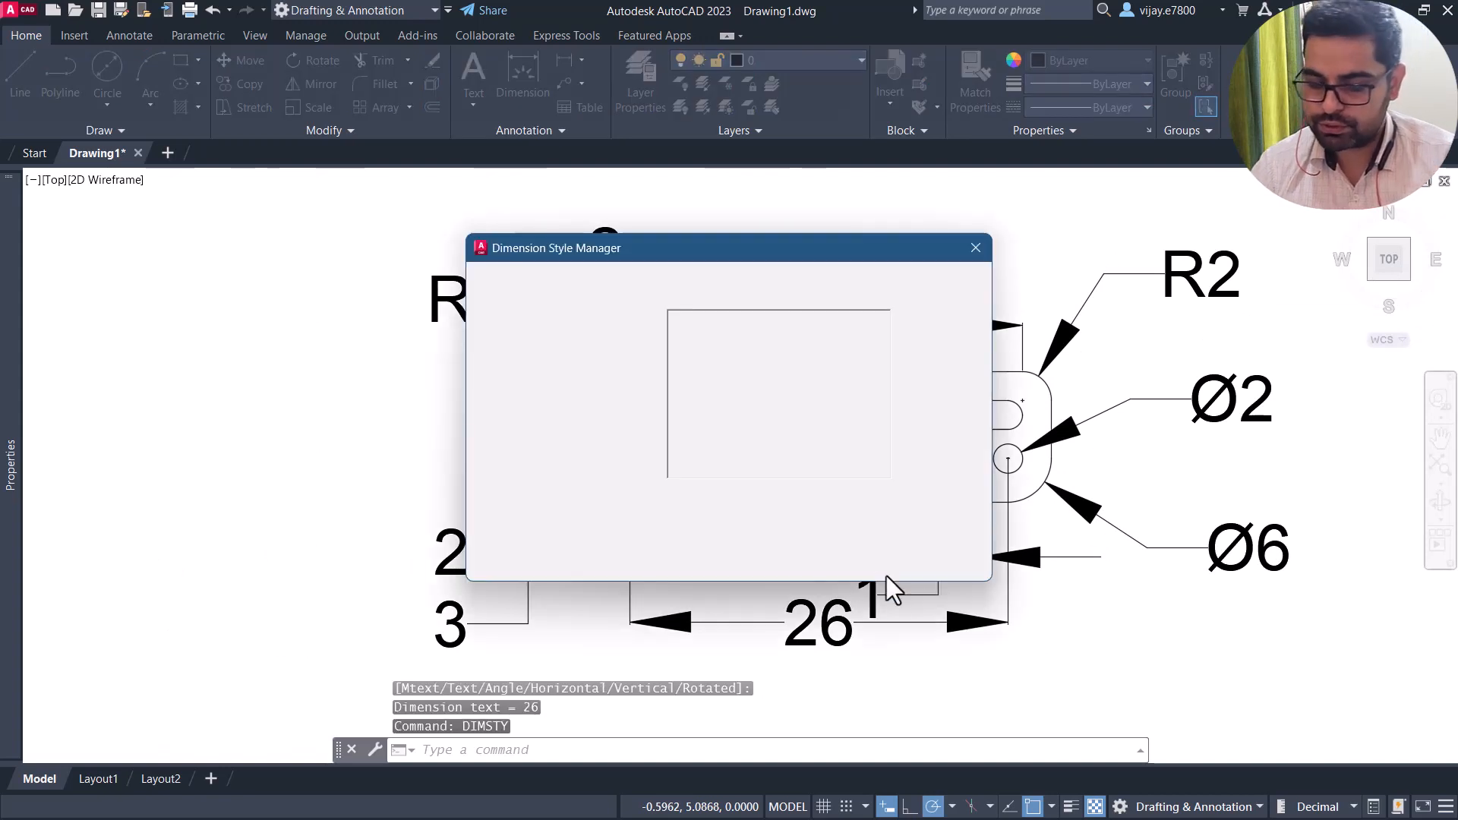
left_click(967, 380)
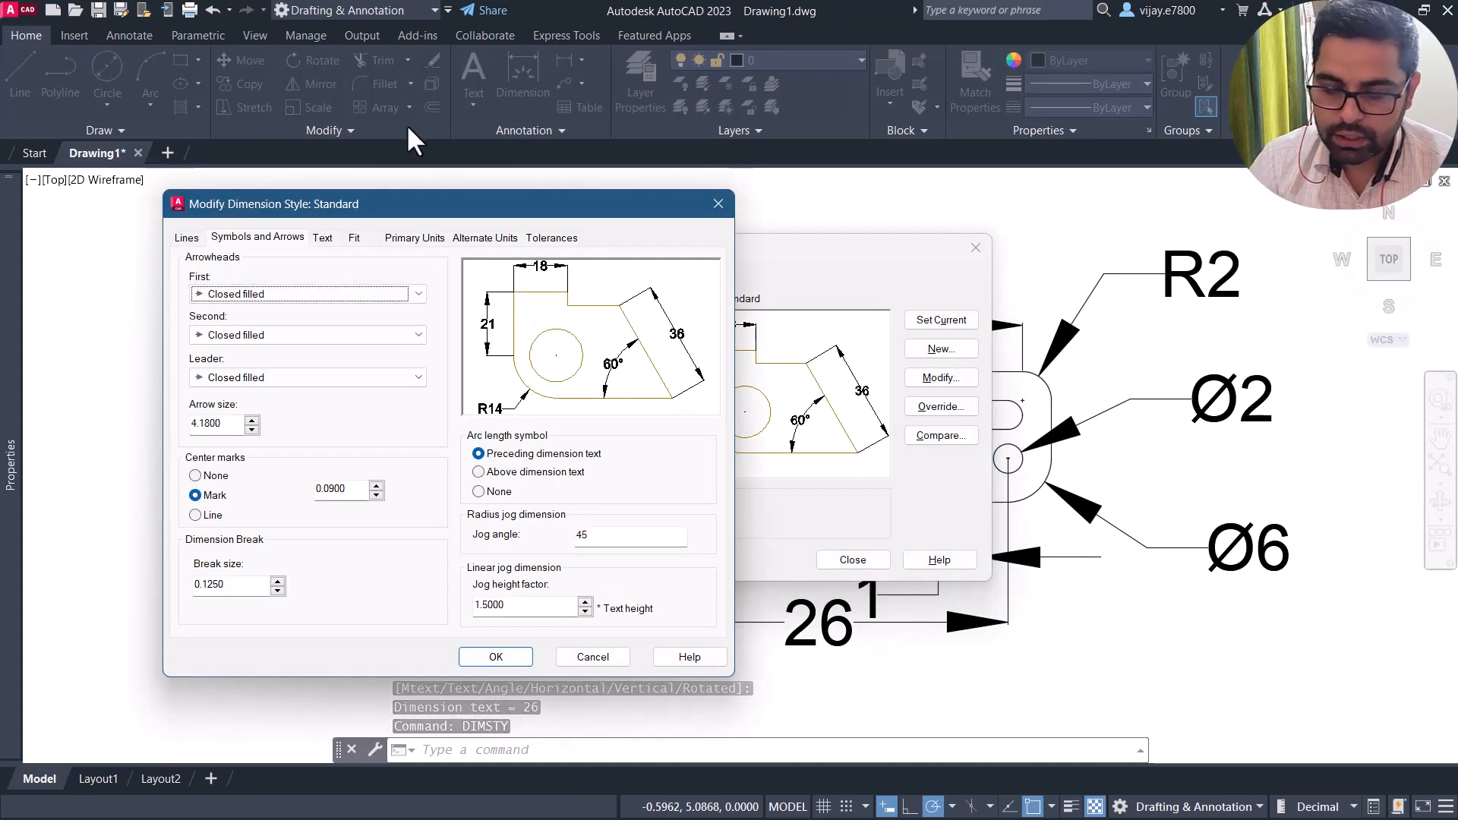
left_click(326, 237)
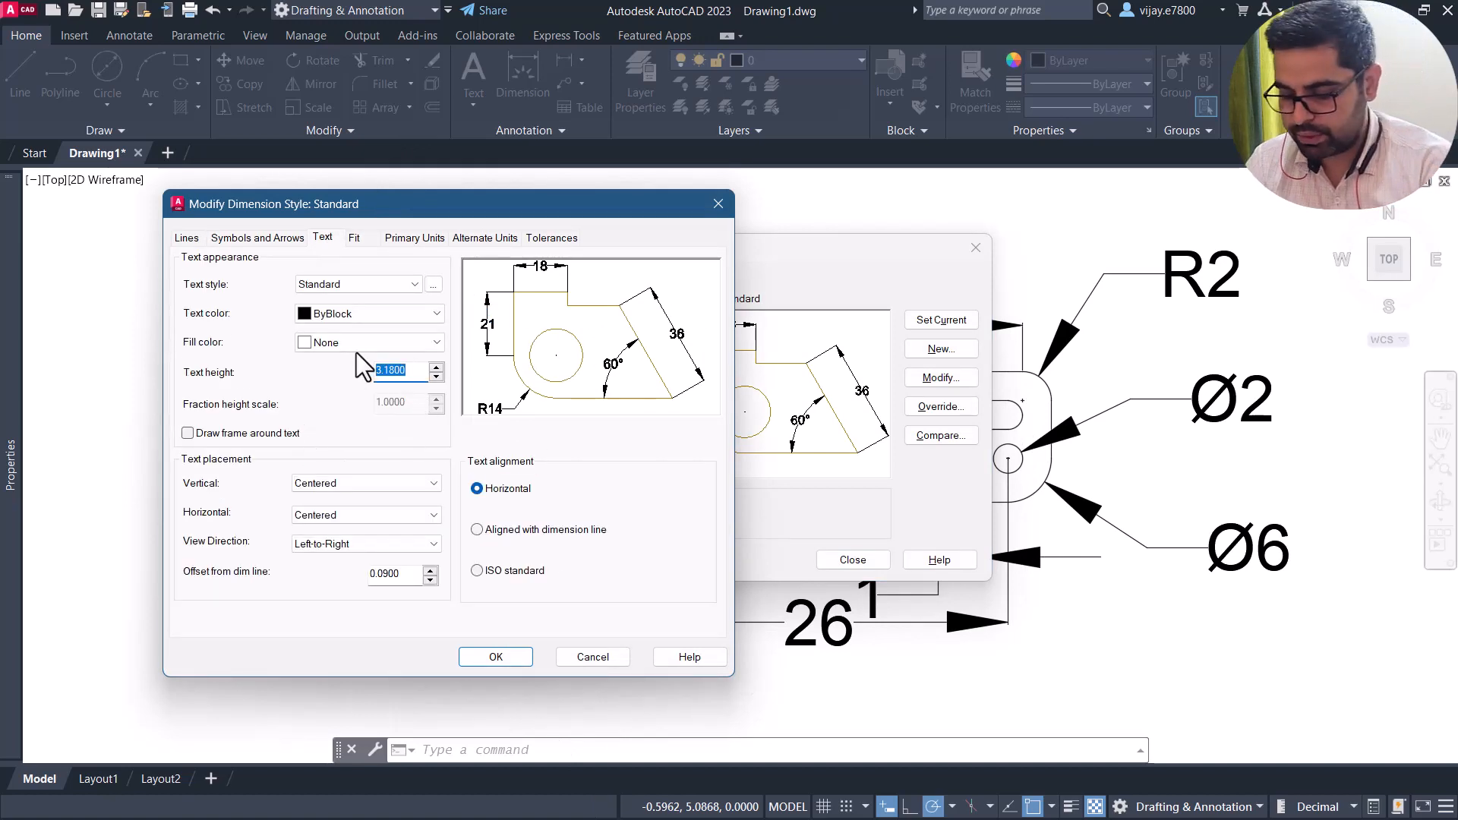
type("1")
left_click(268, 238)
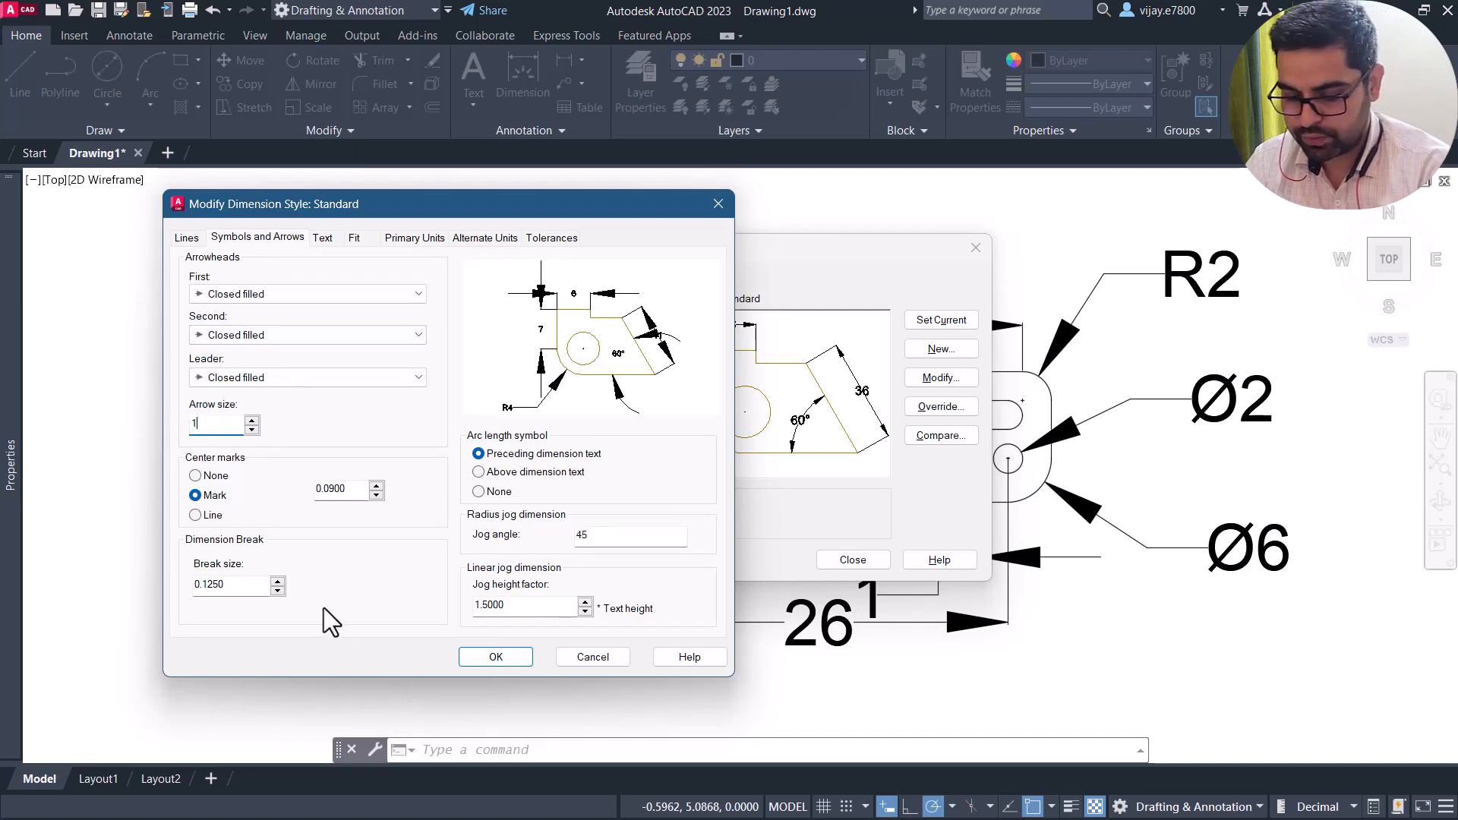
left_click(484, 655)
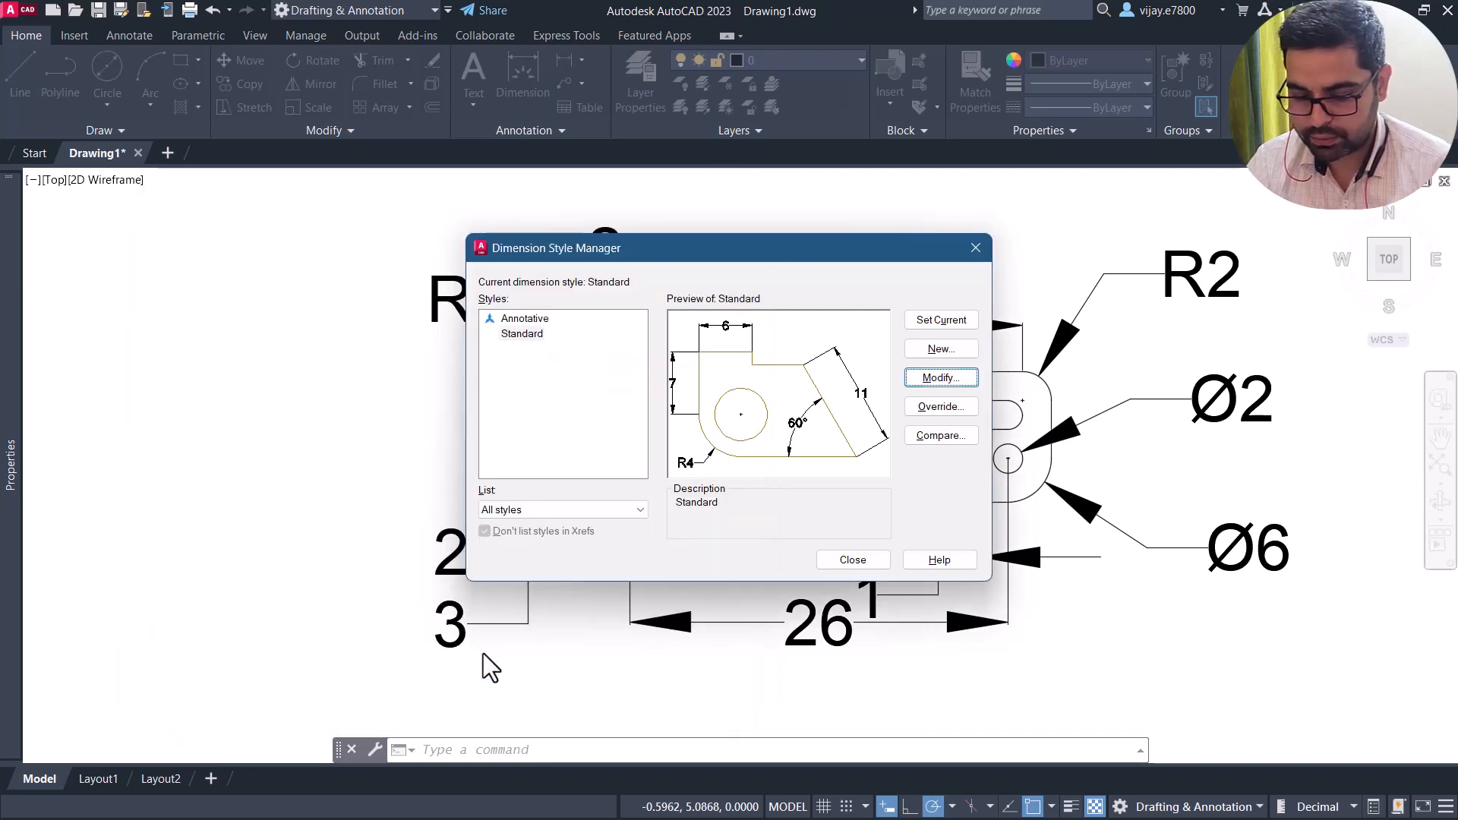
left_click(876, 562)
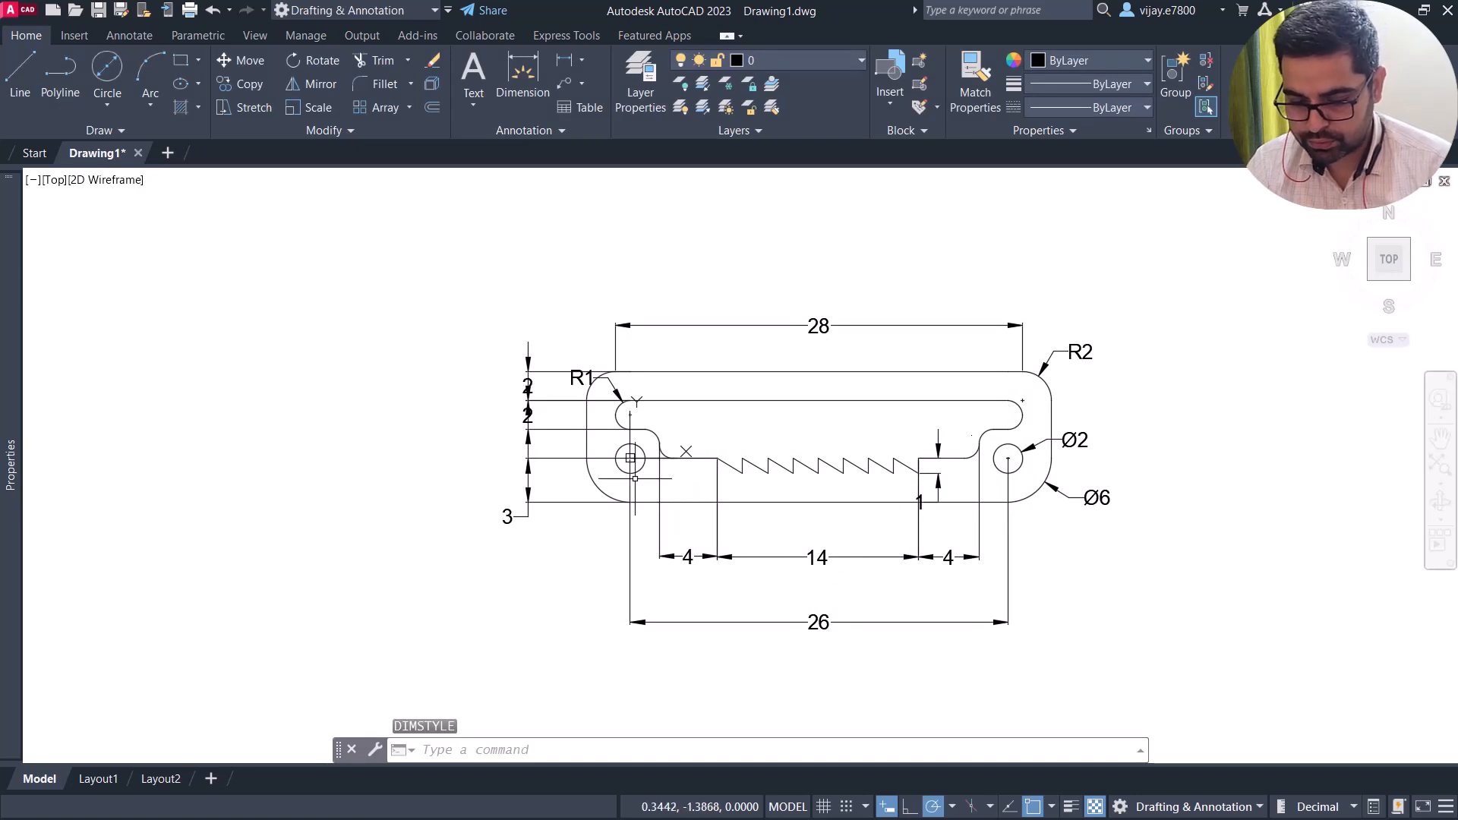
Modify the Standard dimension style, setting the arrow size to 0.25 and the text height to 0.5.
scroll(757, 476, "up", 2)
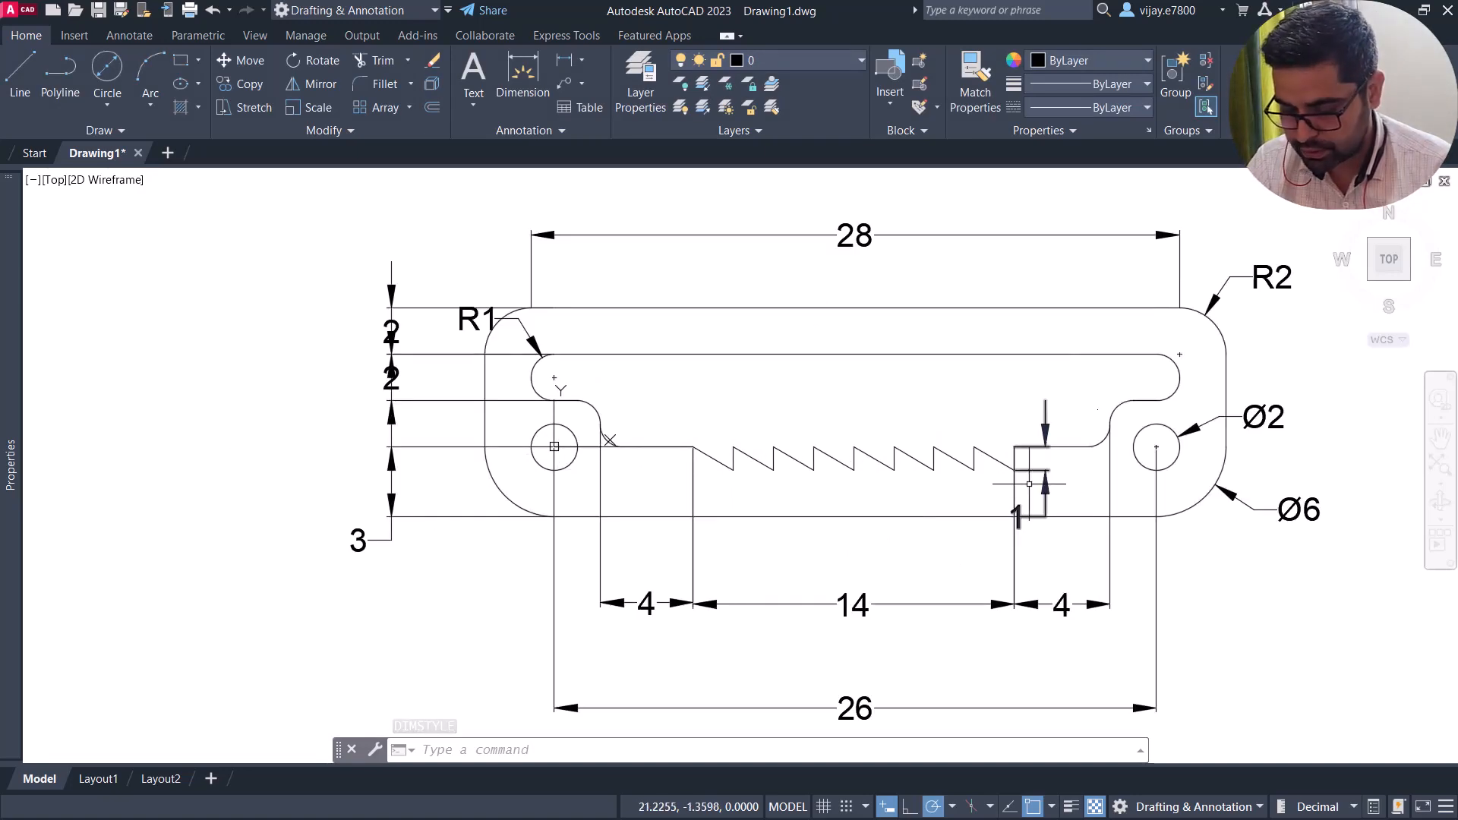
type("d")
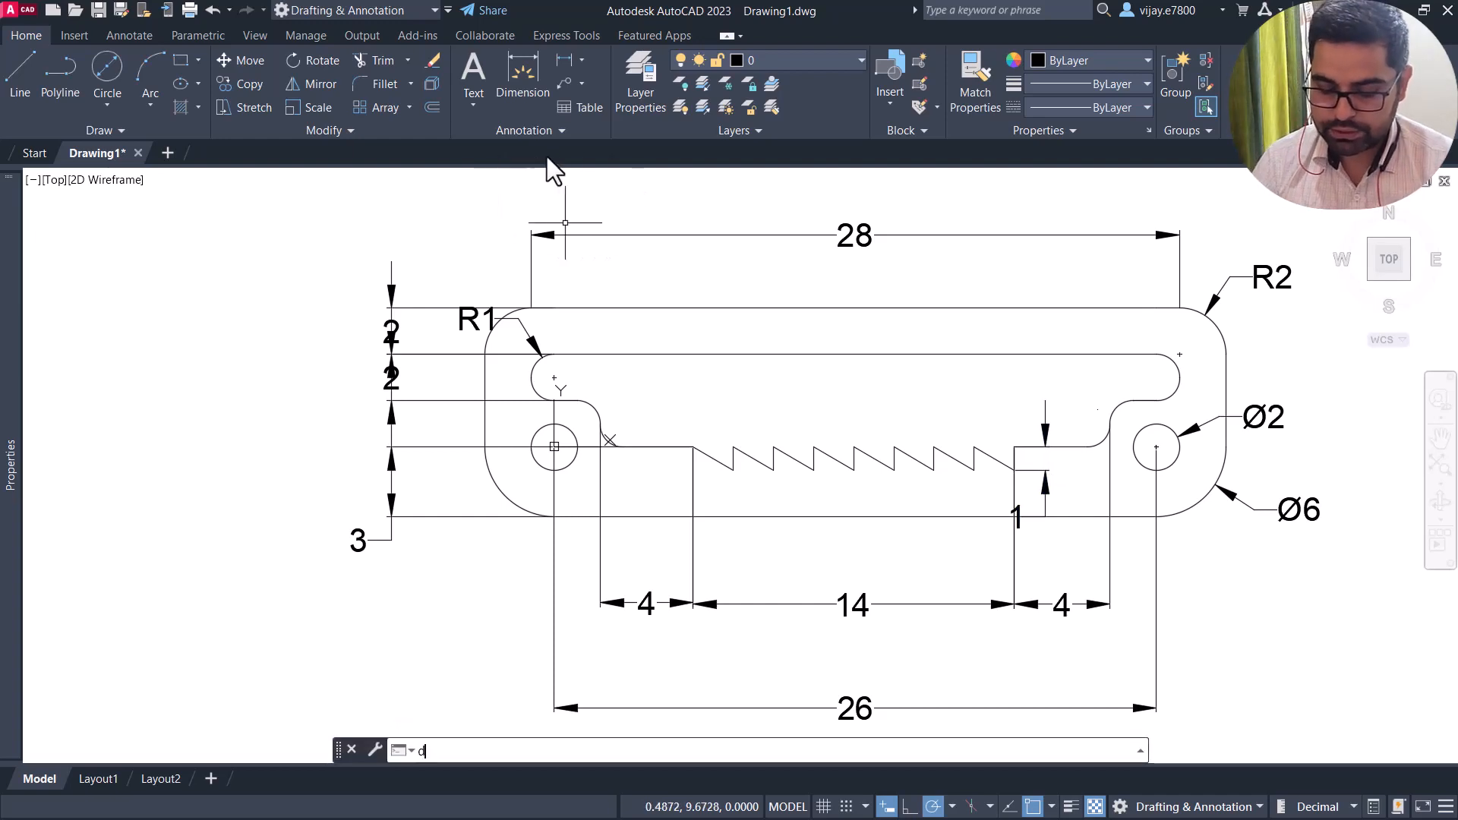
type("ims")
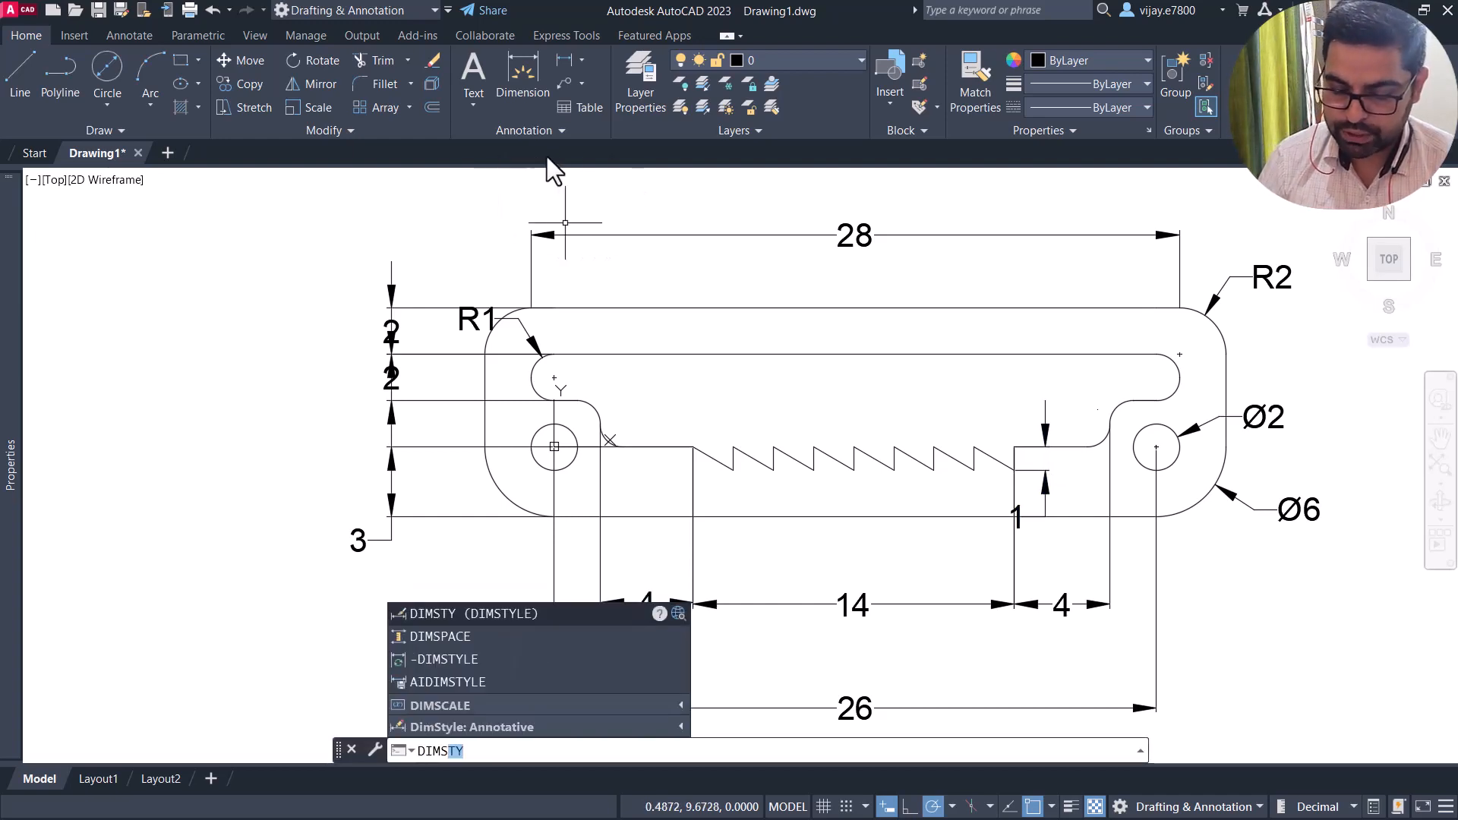
key("Return")
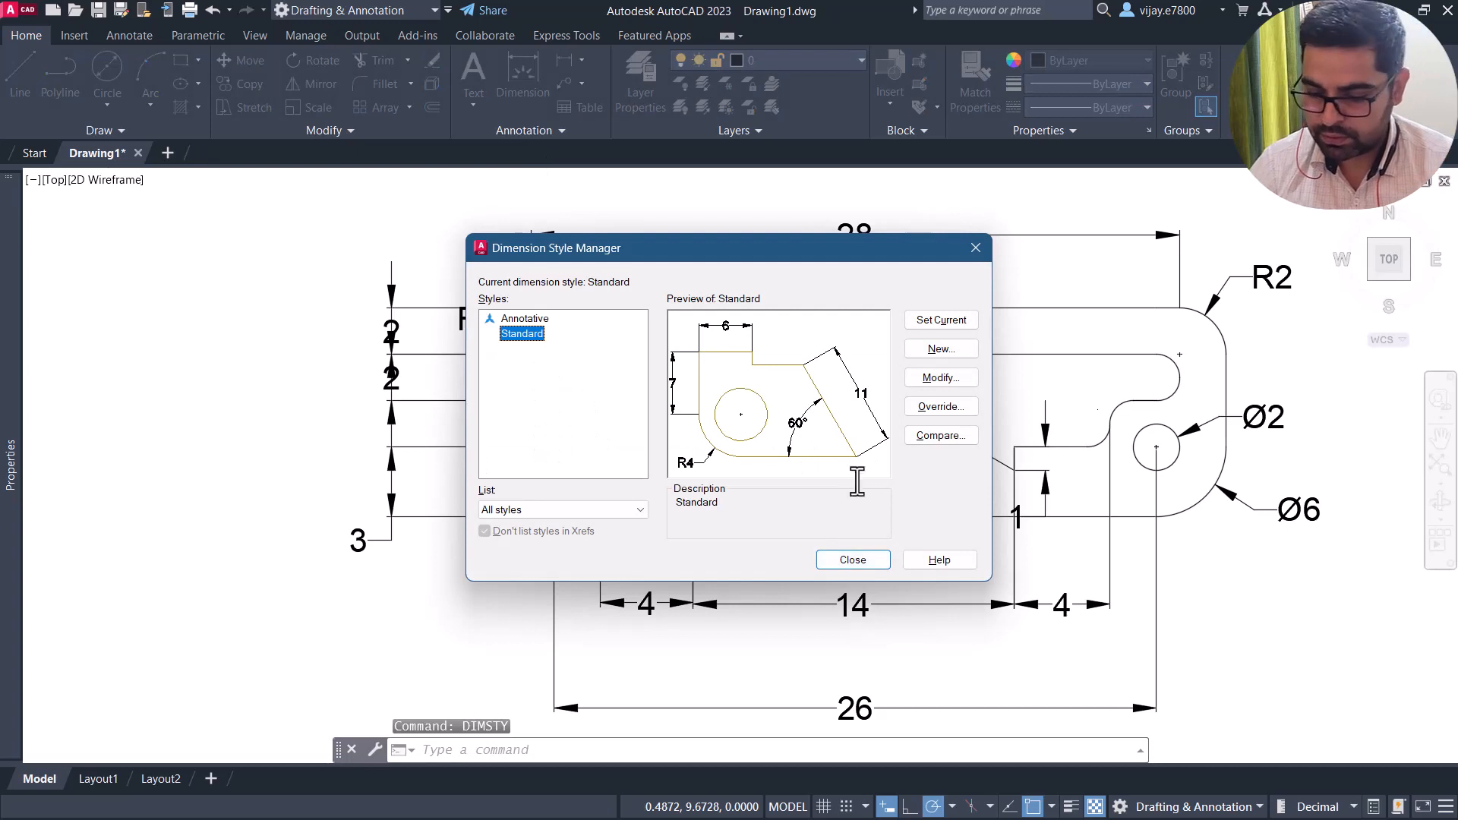
left_click(914, 379)
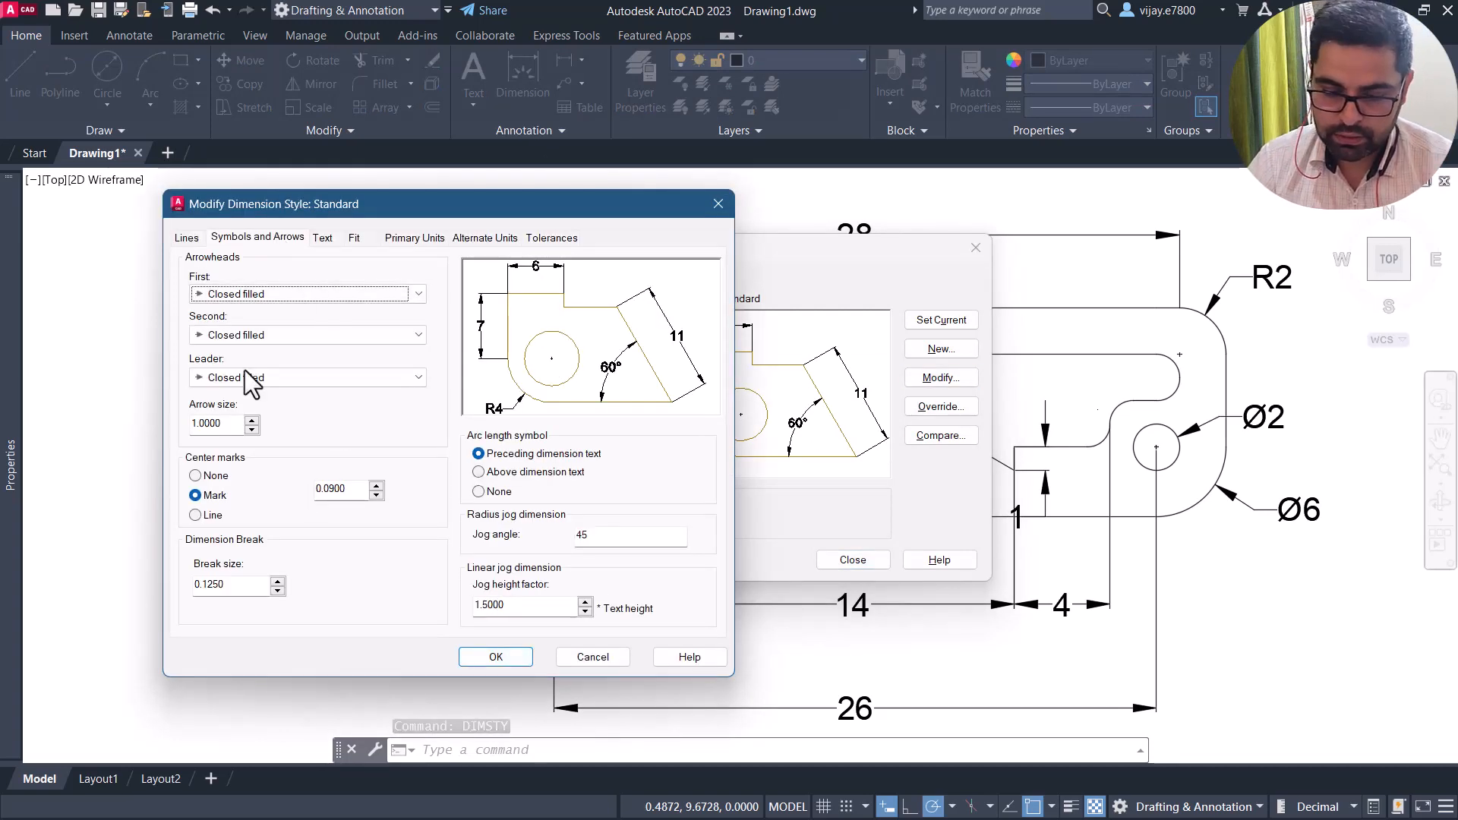
left_click_drag(231, 424, 127, 424)
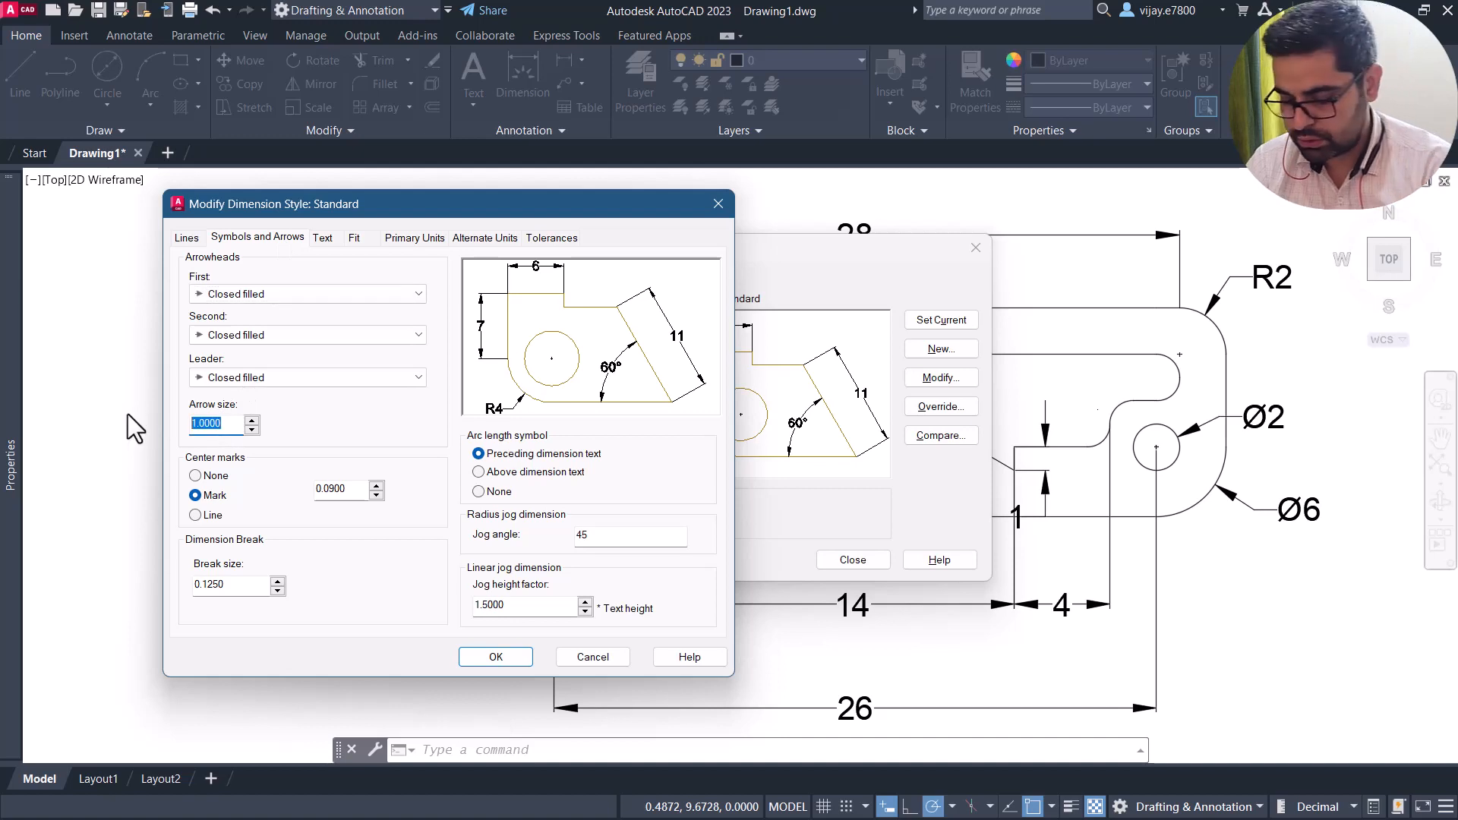
type("0.25")
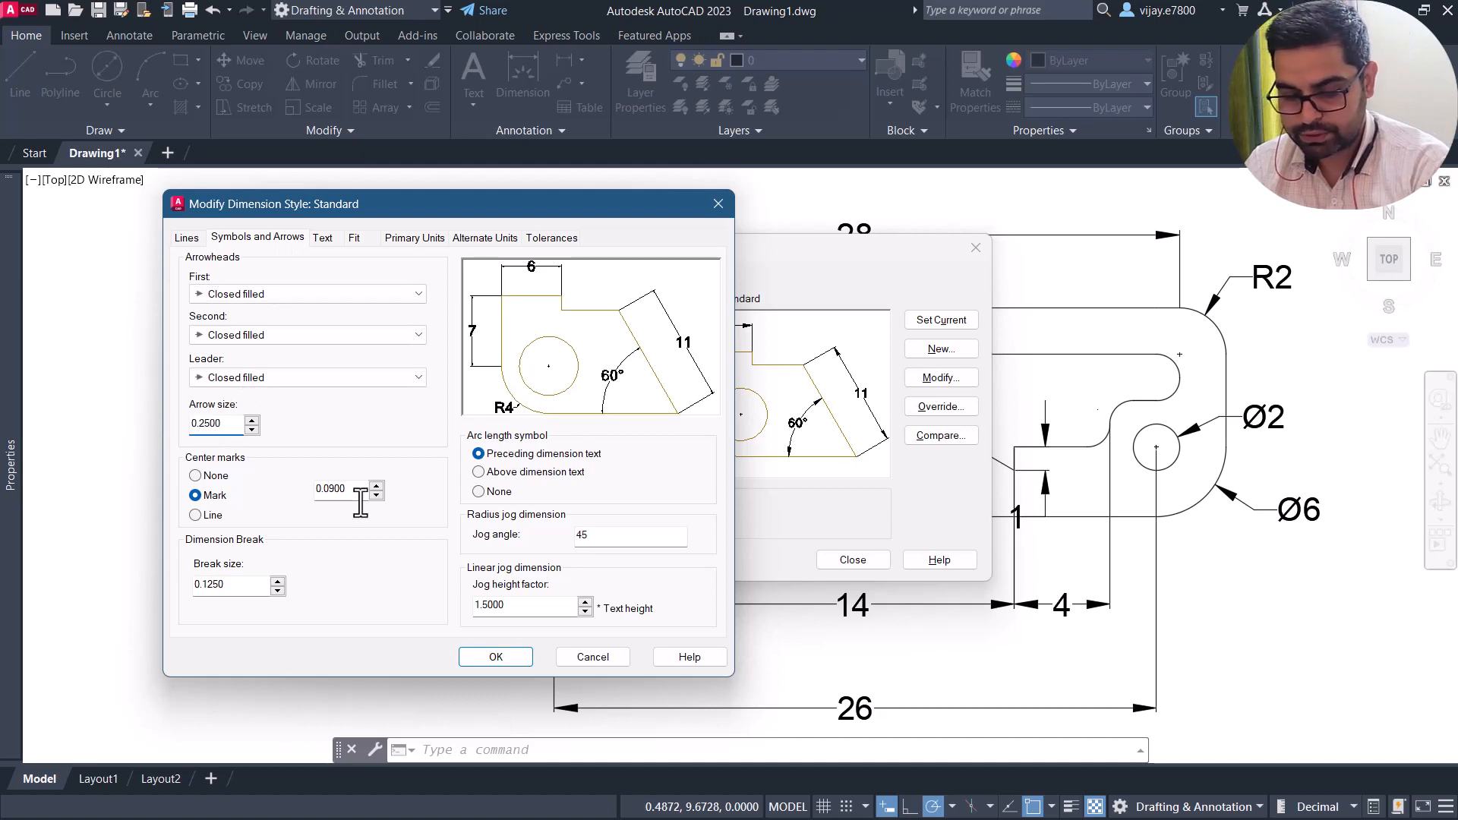
left_click(323, 238)
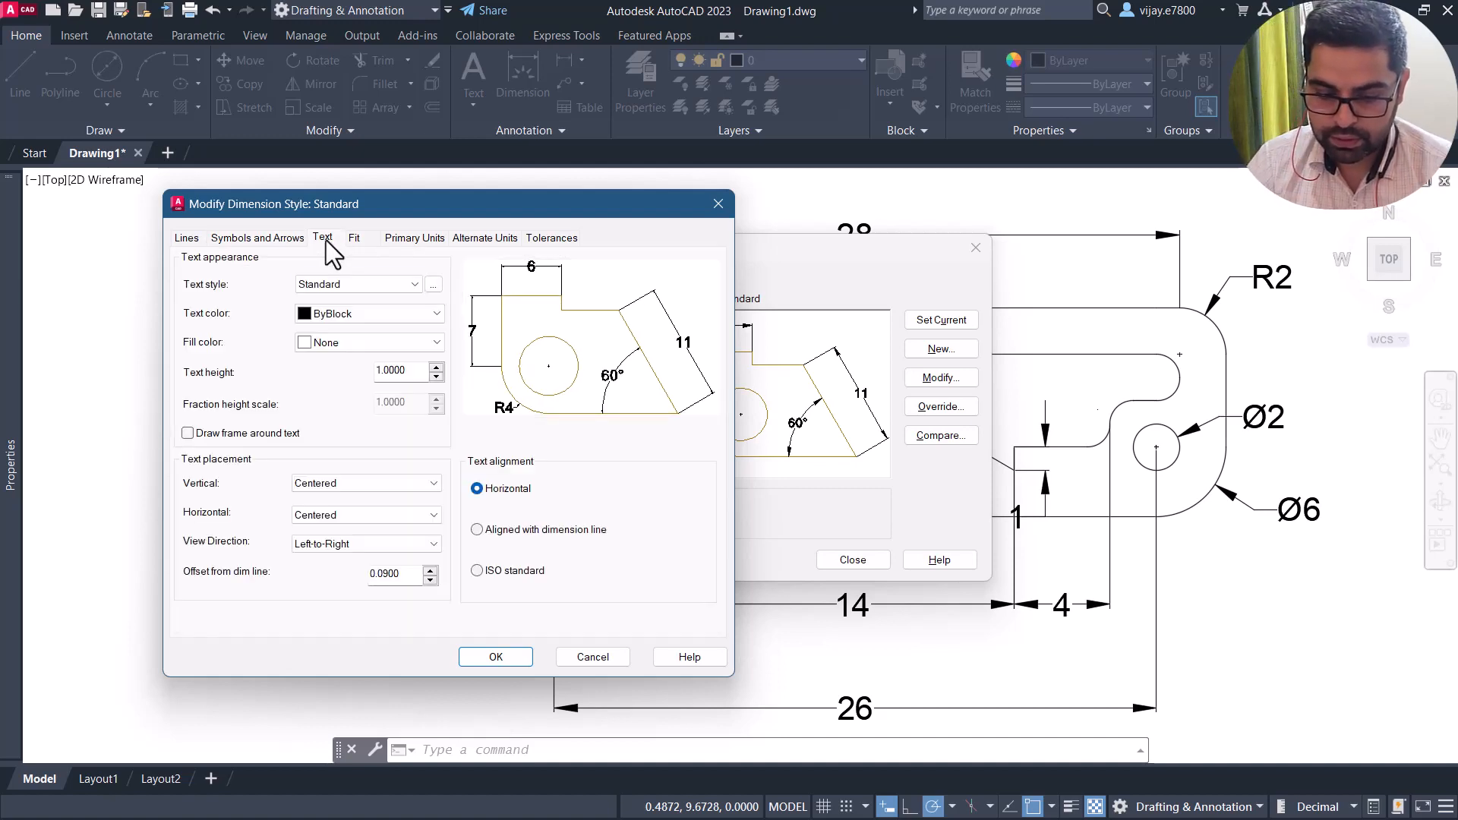
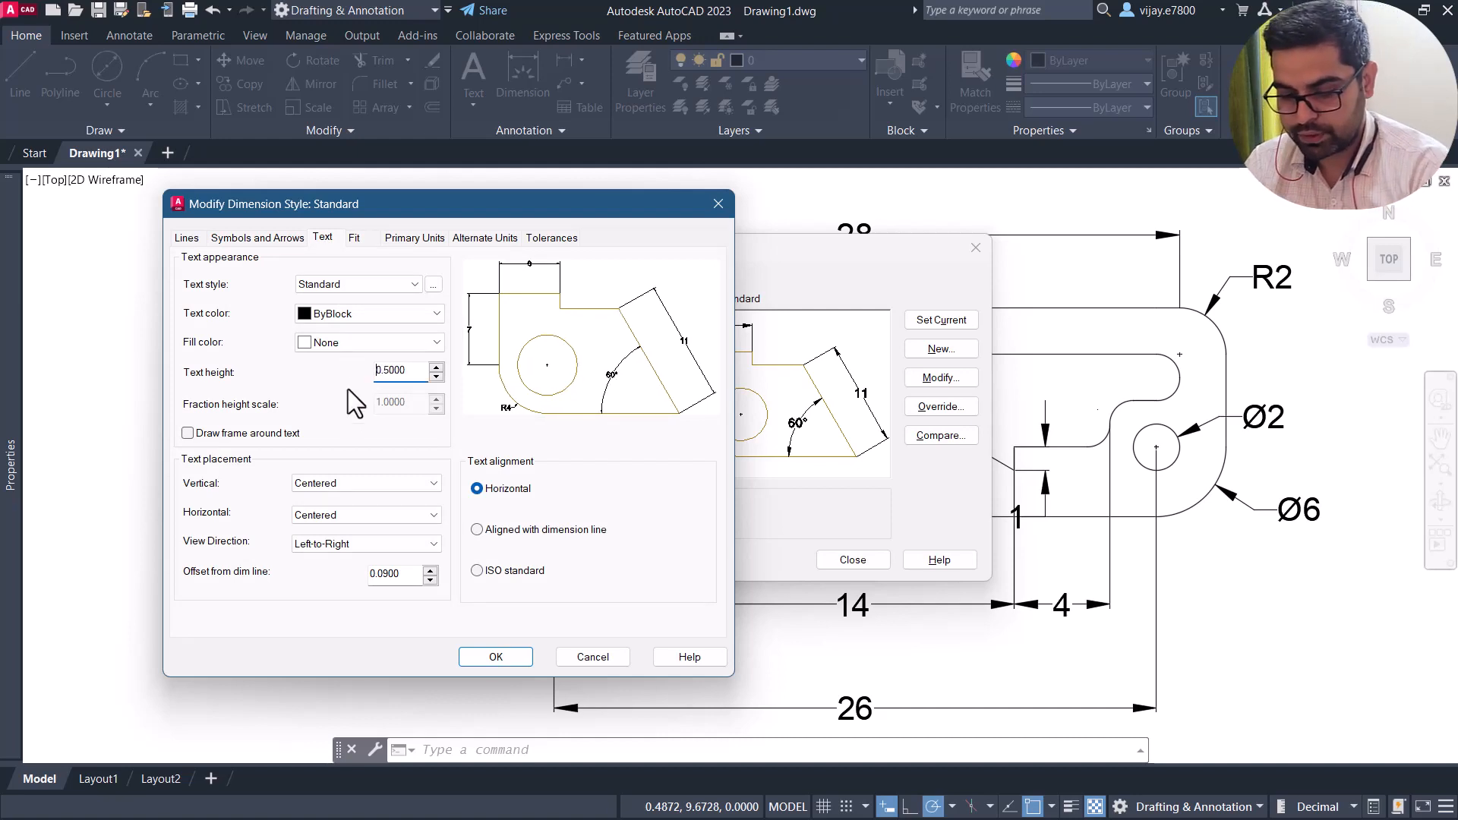
left_click(498, 659)
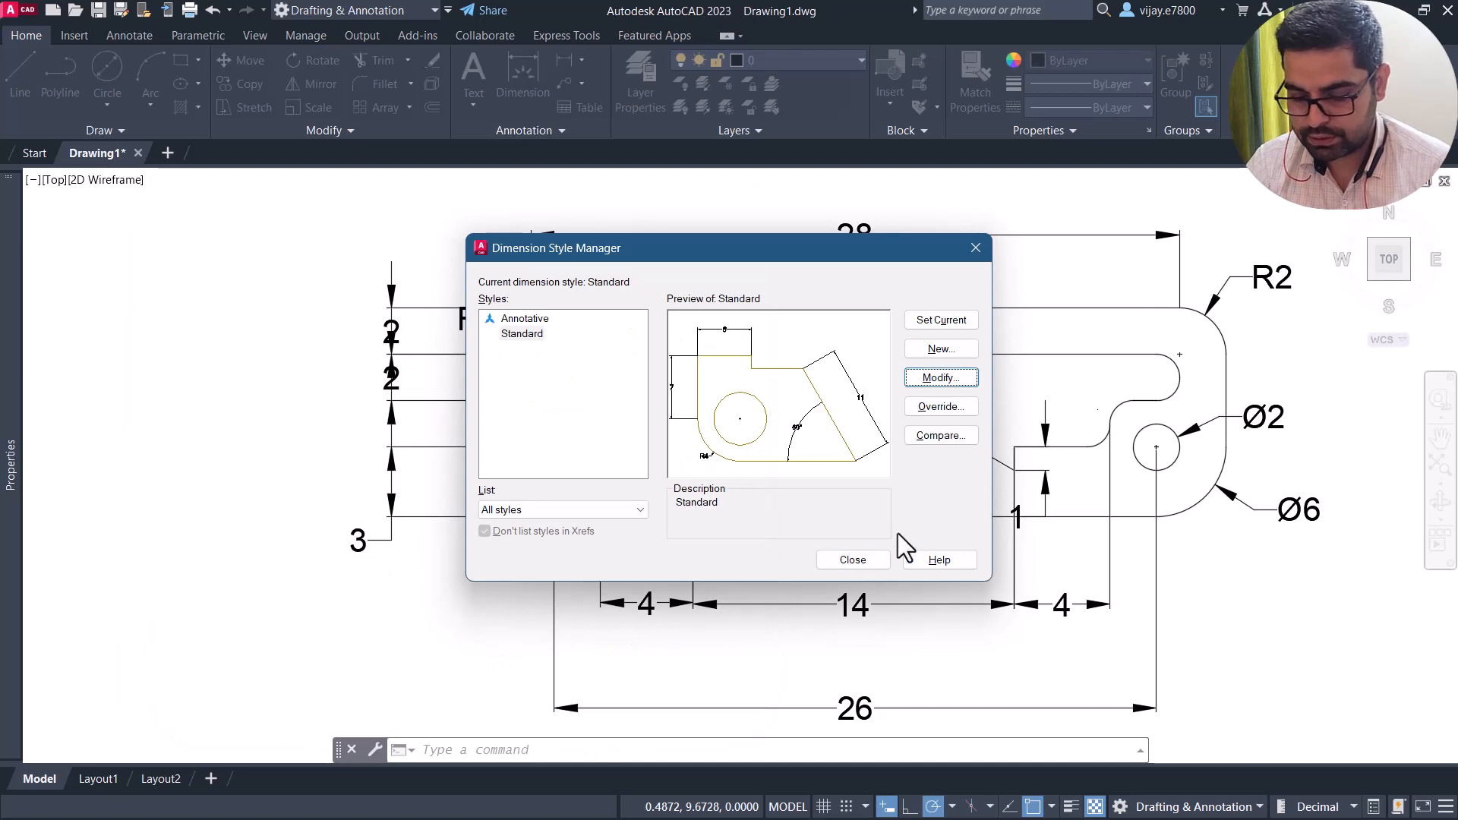
left_click(852, 560)
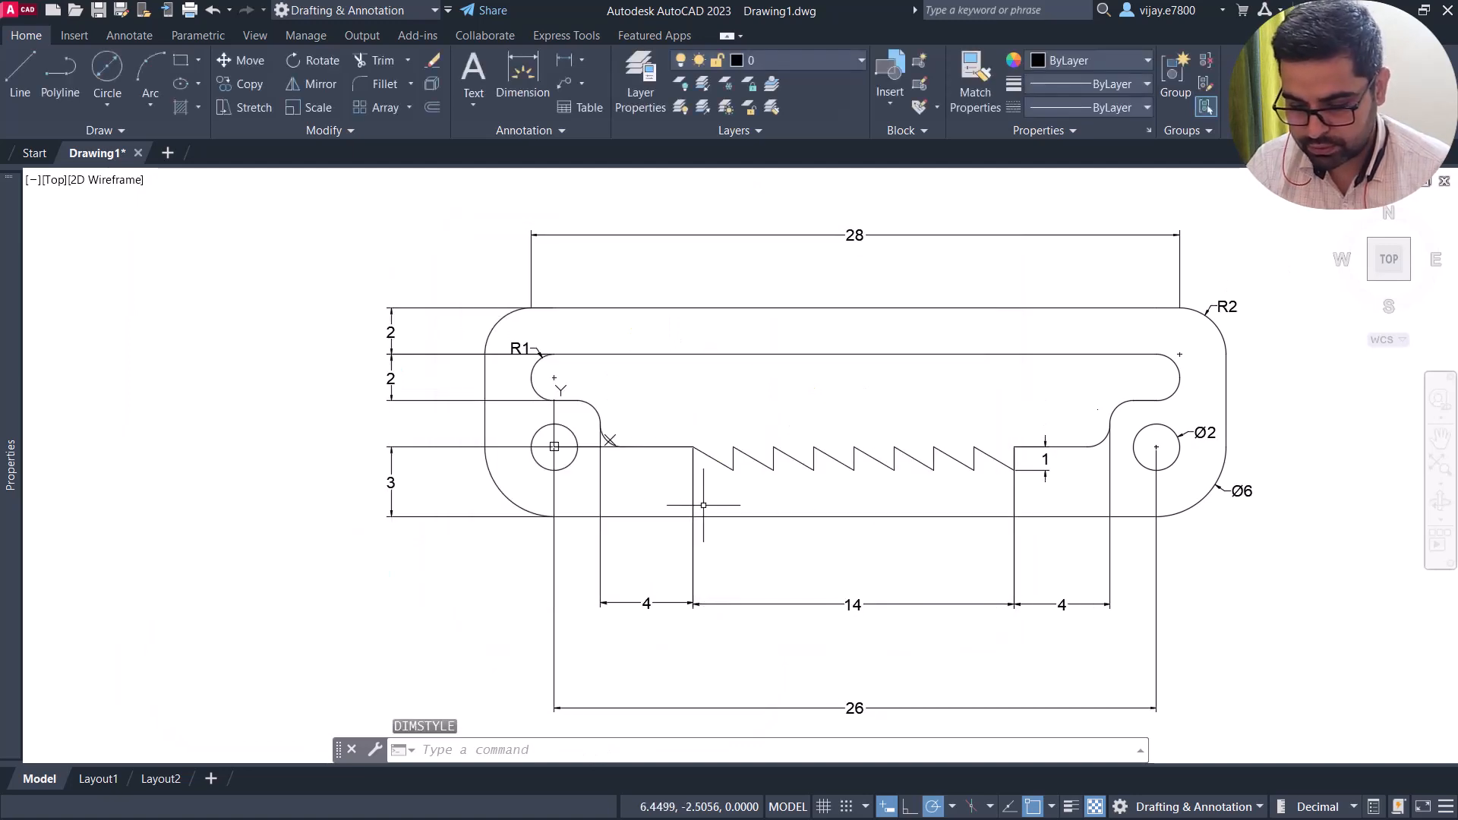
Add an angular dimension between the slanted and vertical edges of the rightmost sawtooth, placing it below the notch.
middle_click_drag(712, 392, 645, 357)
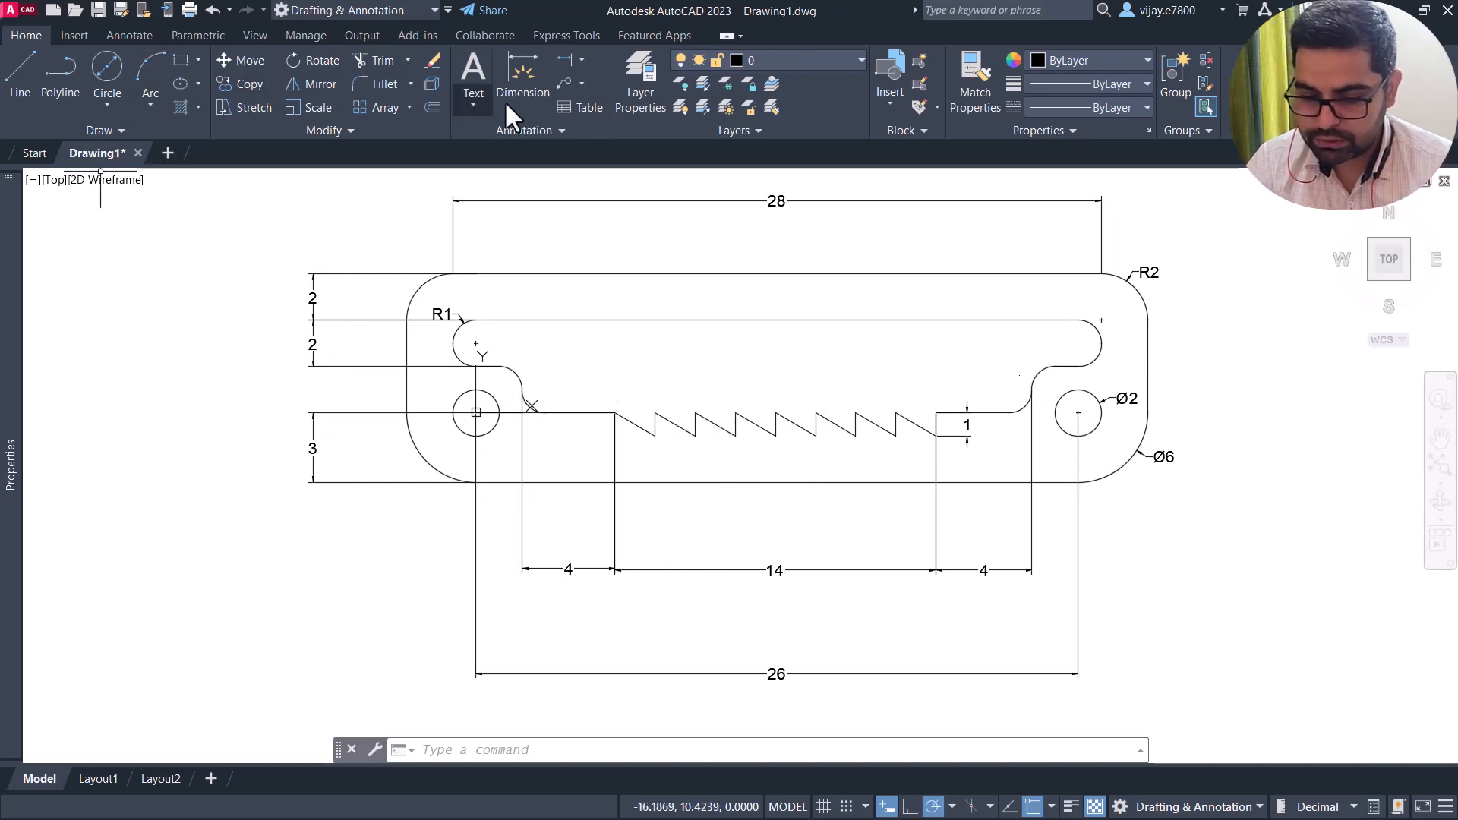
left_click(581, 62)
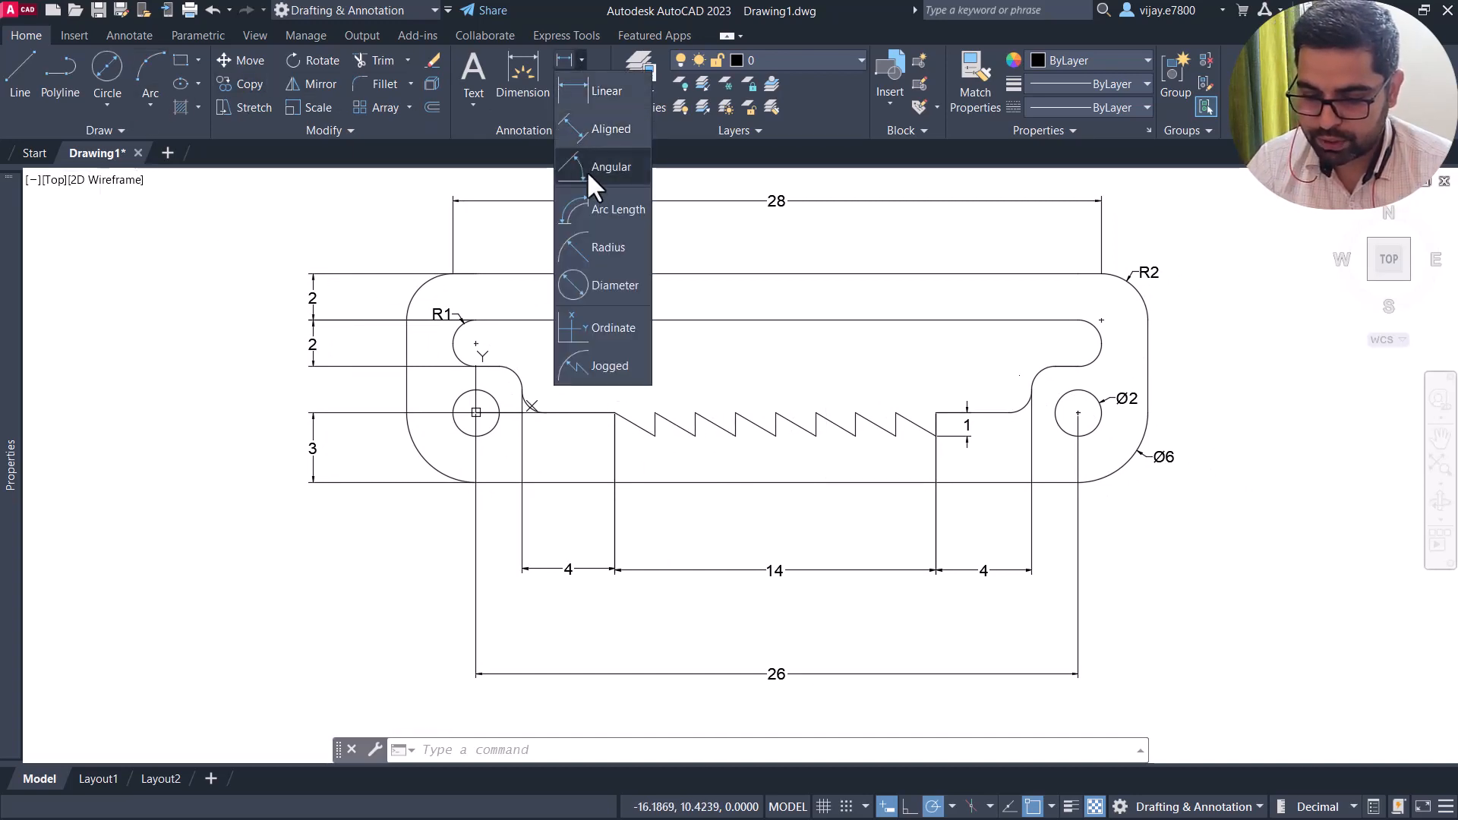
left_click(592, 168)
scroll(787, 373, "up", 4)
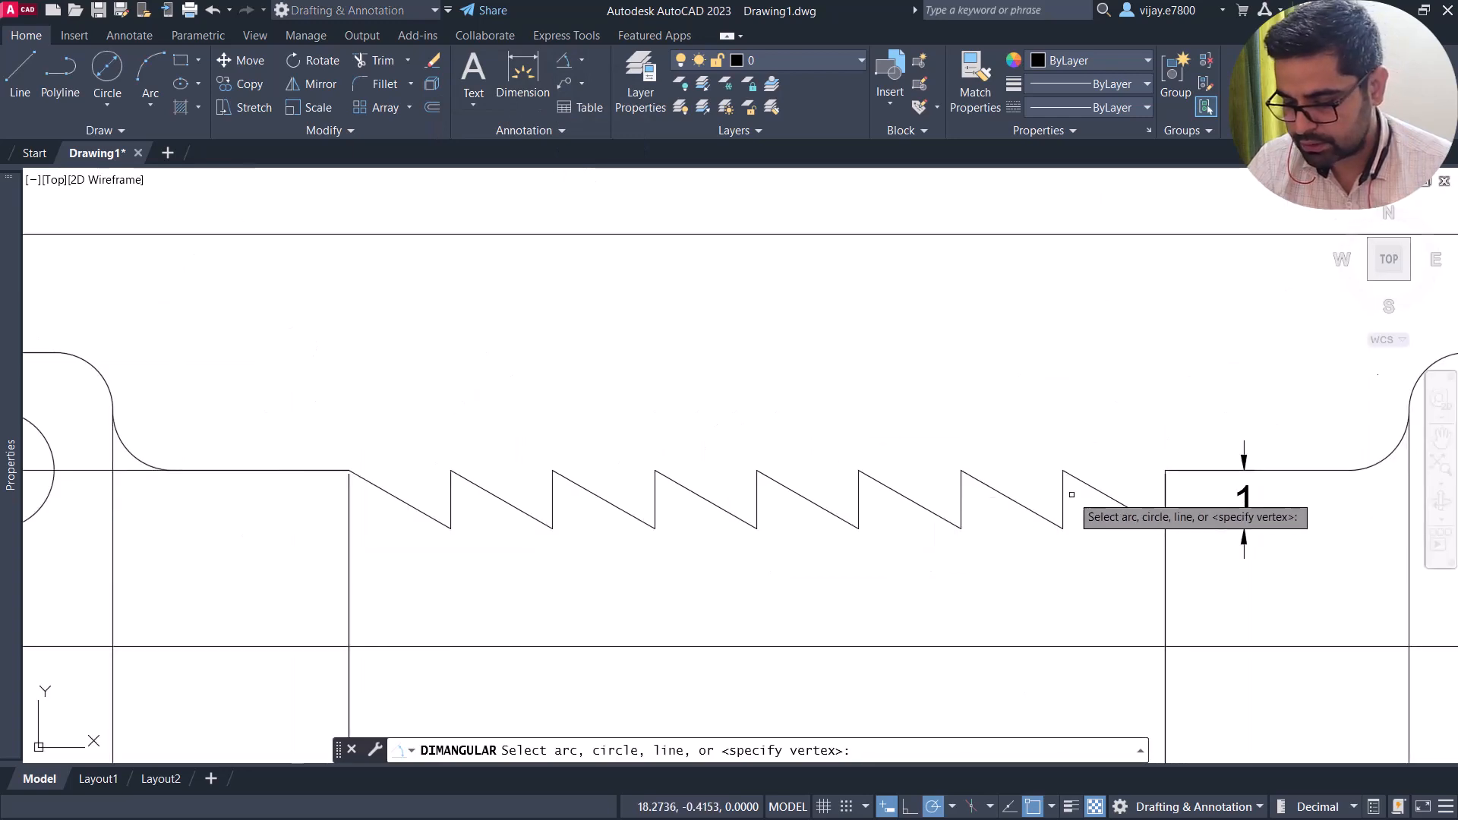
left_click(1072, 477)
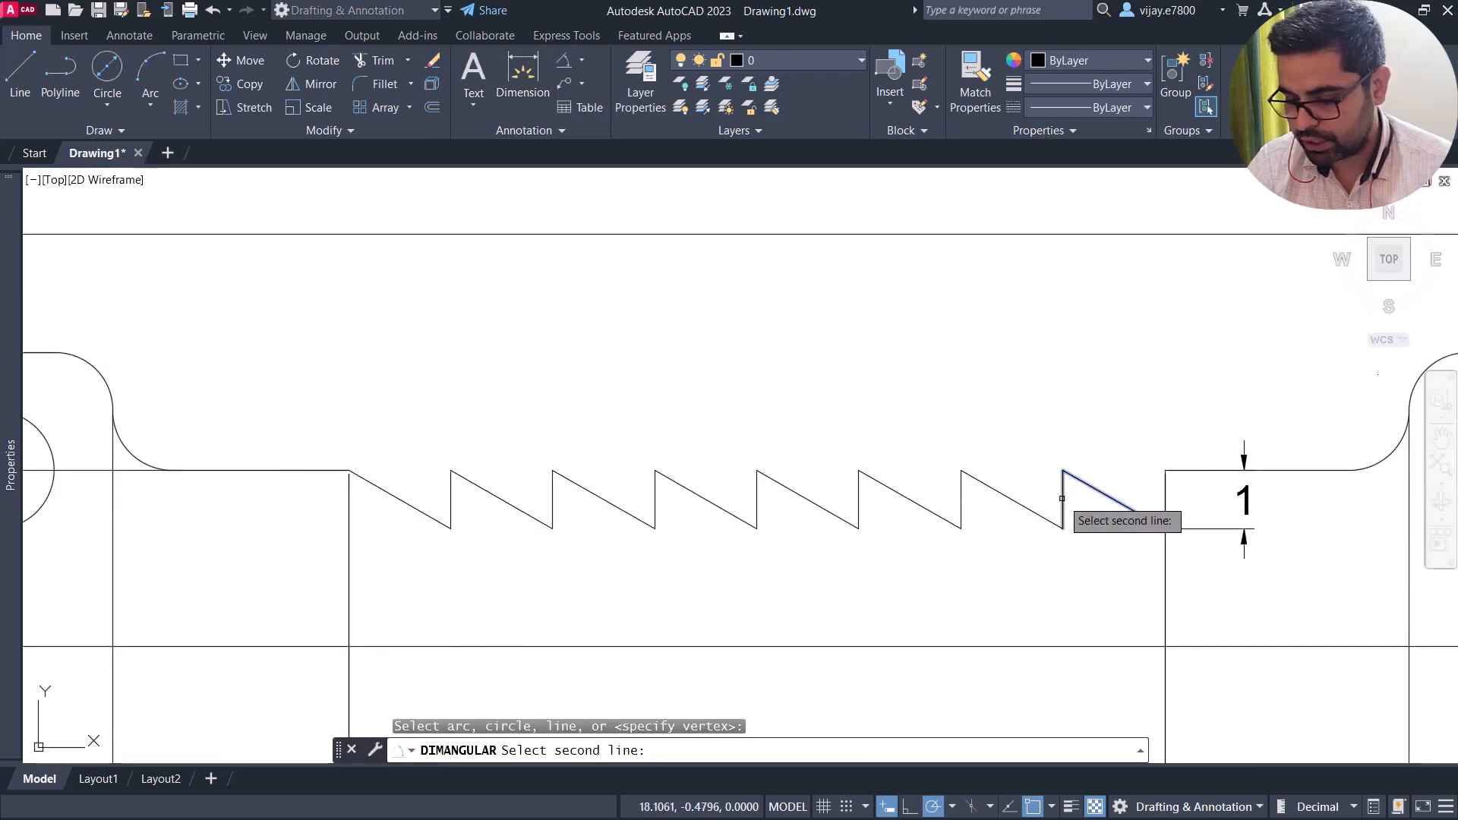
left_click(1061, 498)
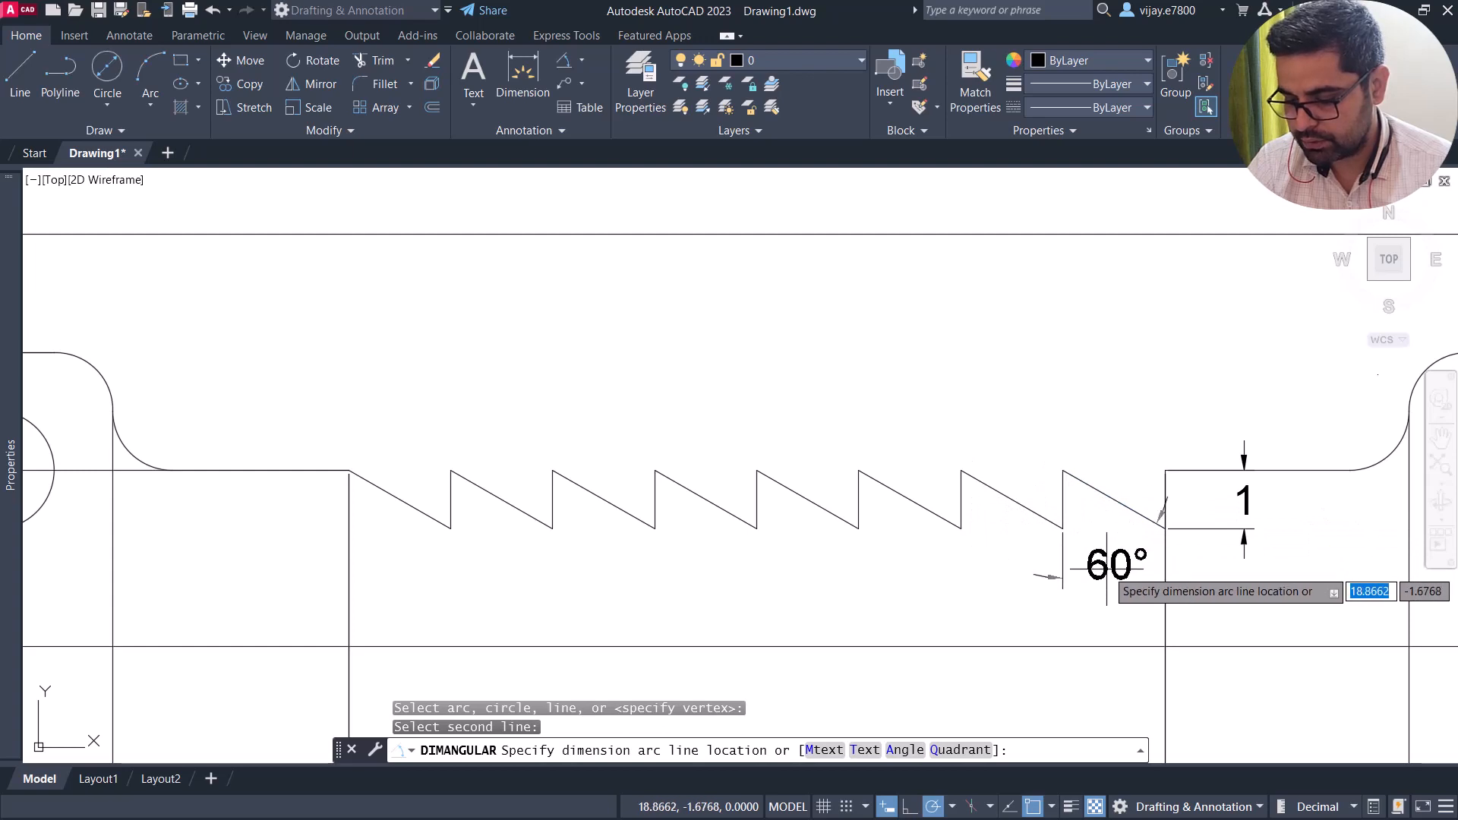
left_click(1124, 598)
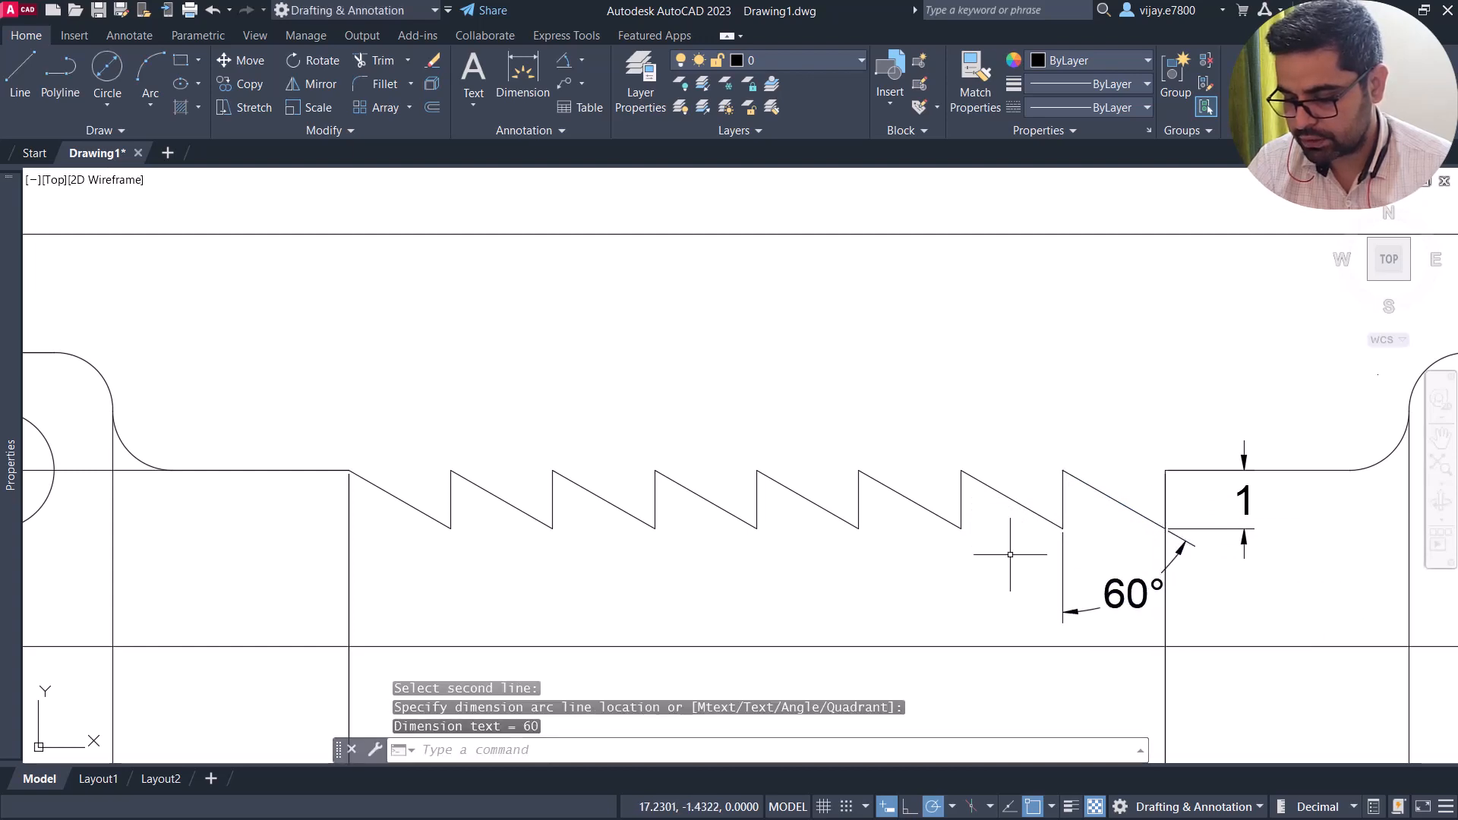
scroll(1007, 547, "down", 1)
middle_click_drag(1180, 648, 1067, 500)
scroll(1063, 502, "down", 1)
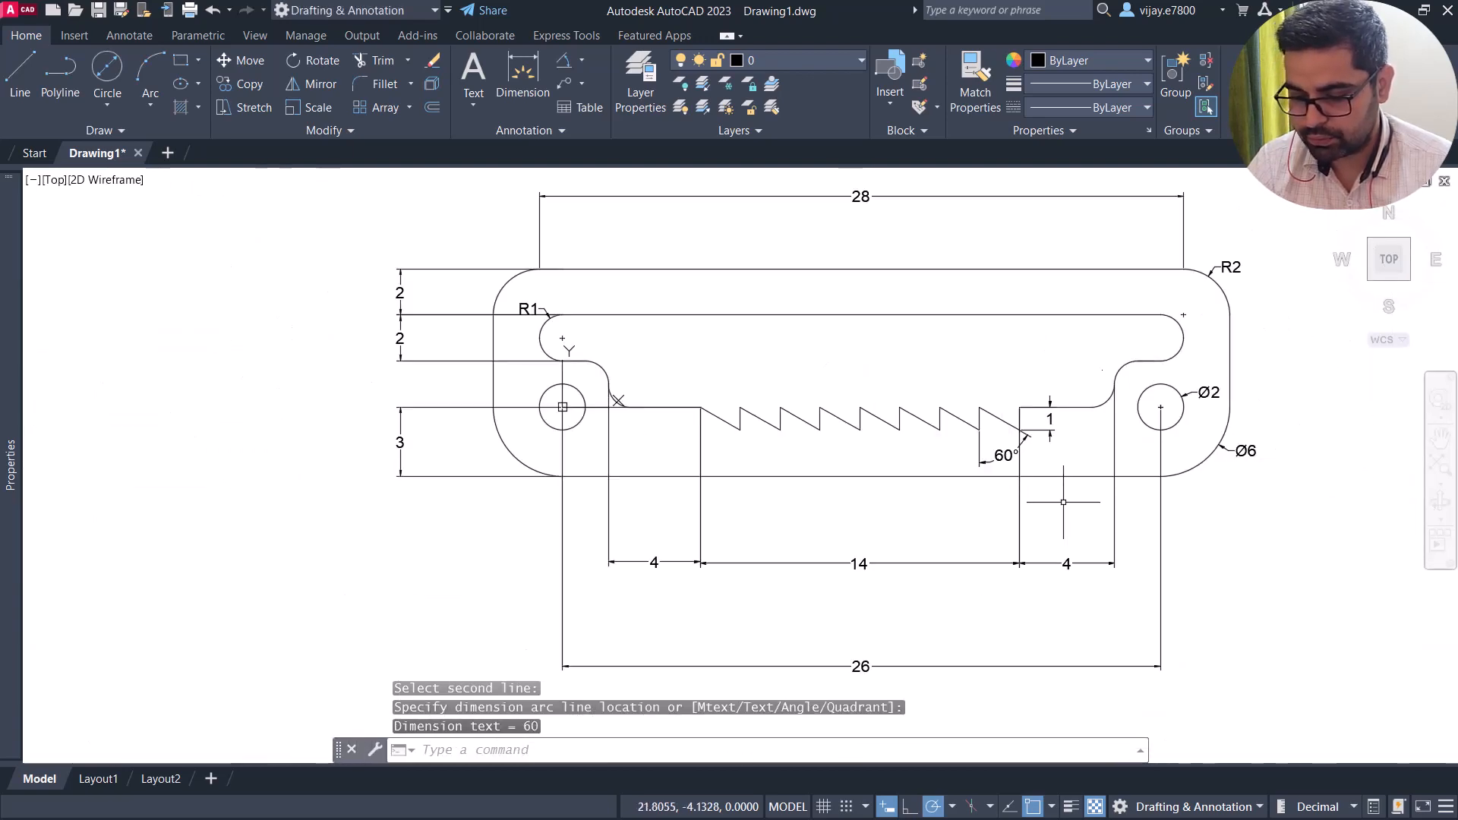
Modify the Standard dimension style, setting the arrow size to 0.5.
middle_click_drag(314, 418, 161, 438)
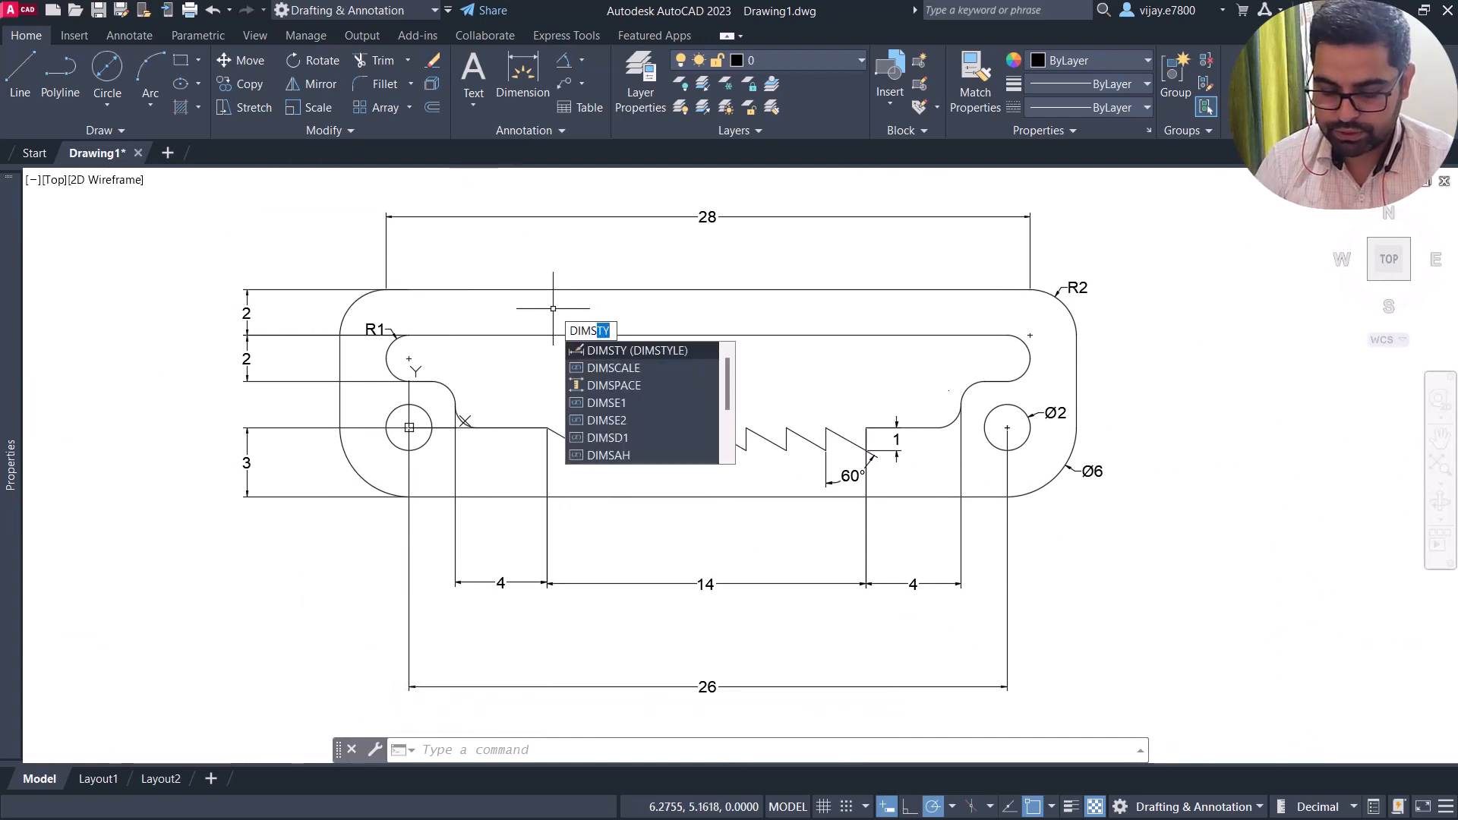
type("ty")
key("Return")
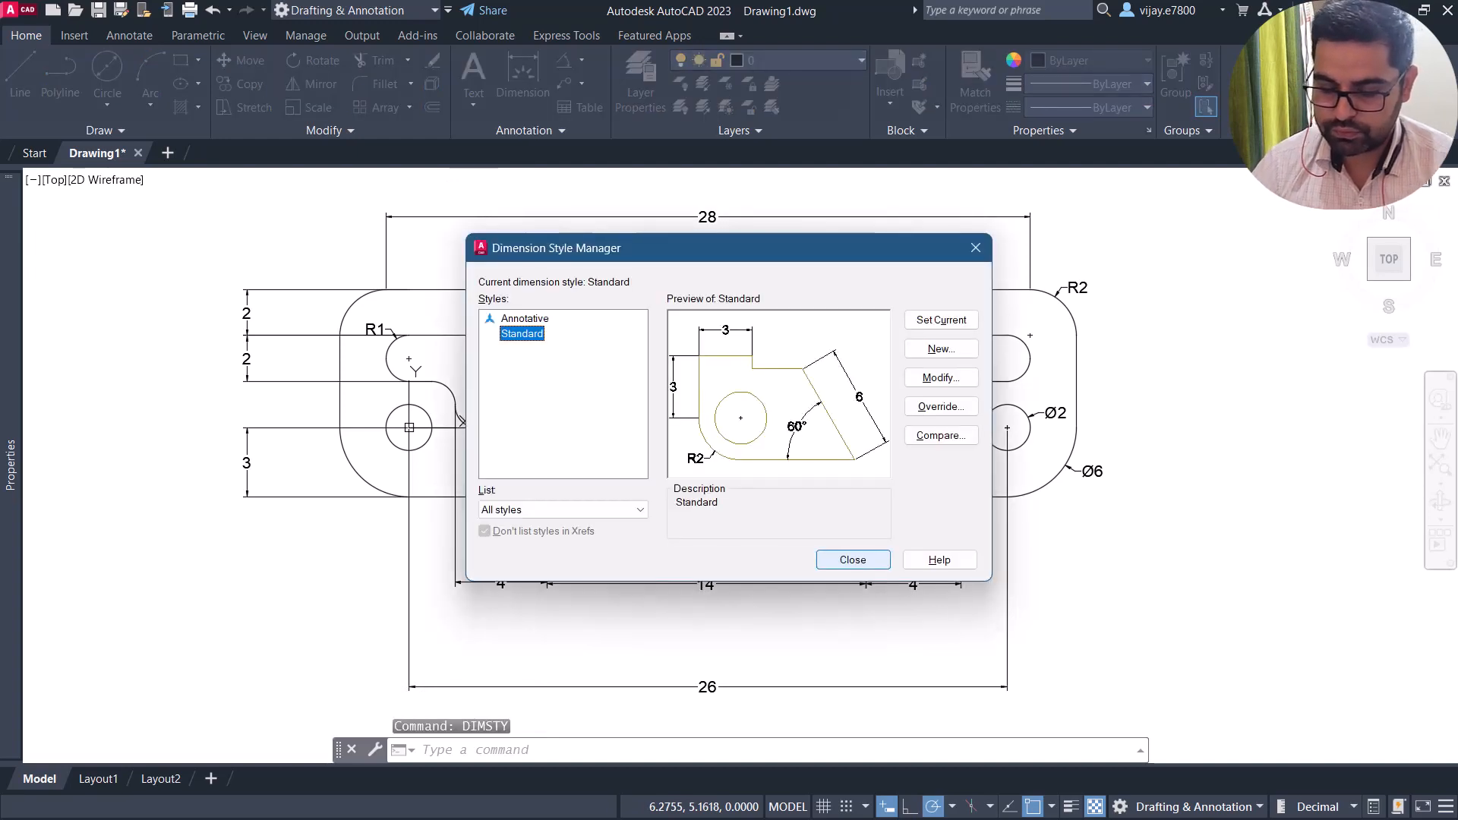
left_click(940, 372)
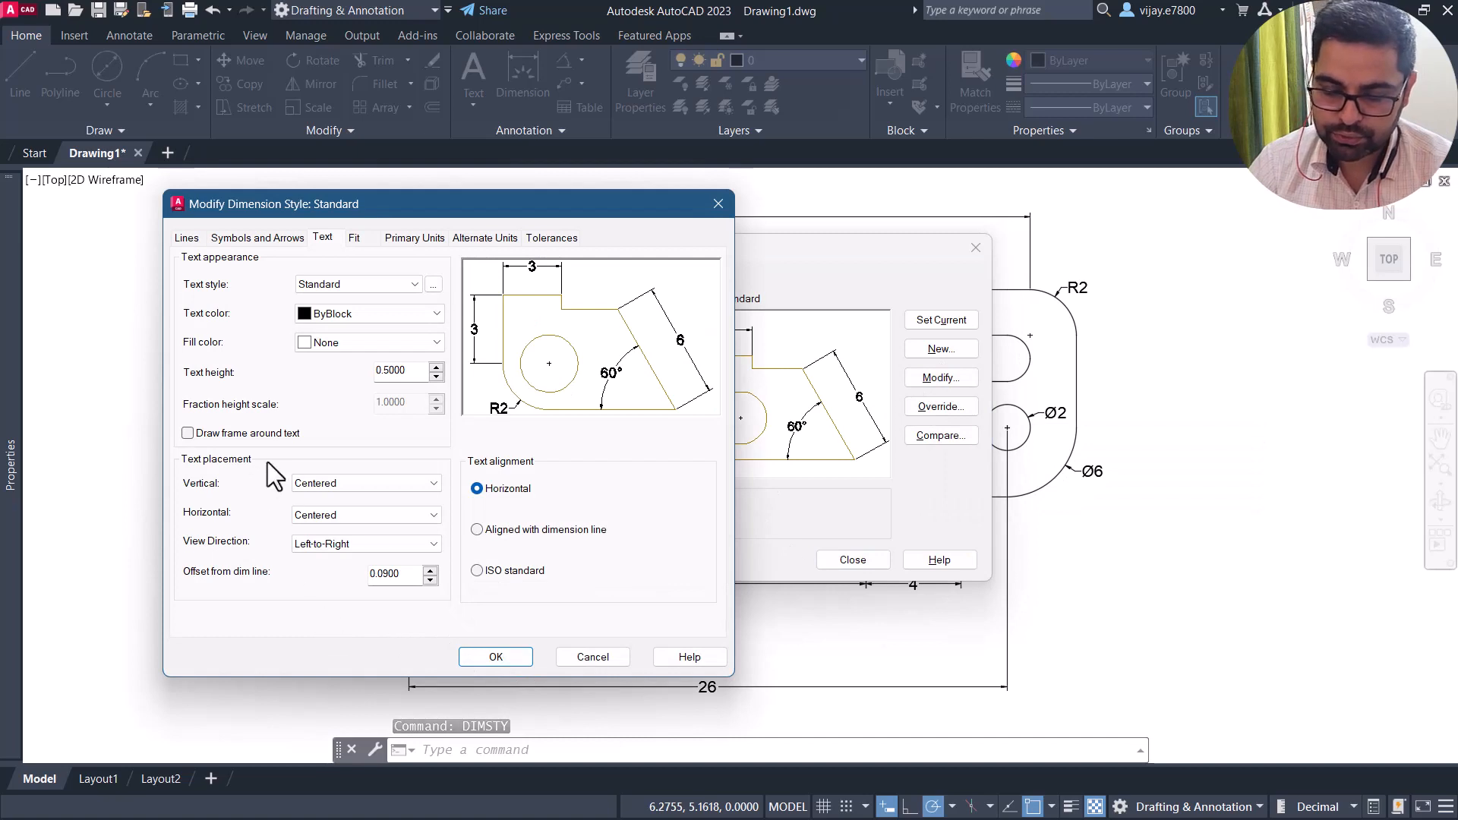
left_click(258, 237)
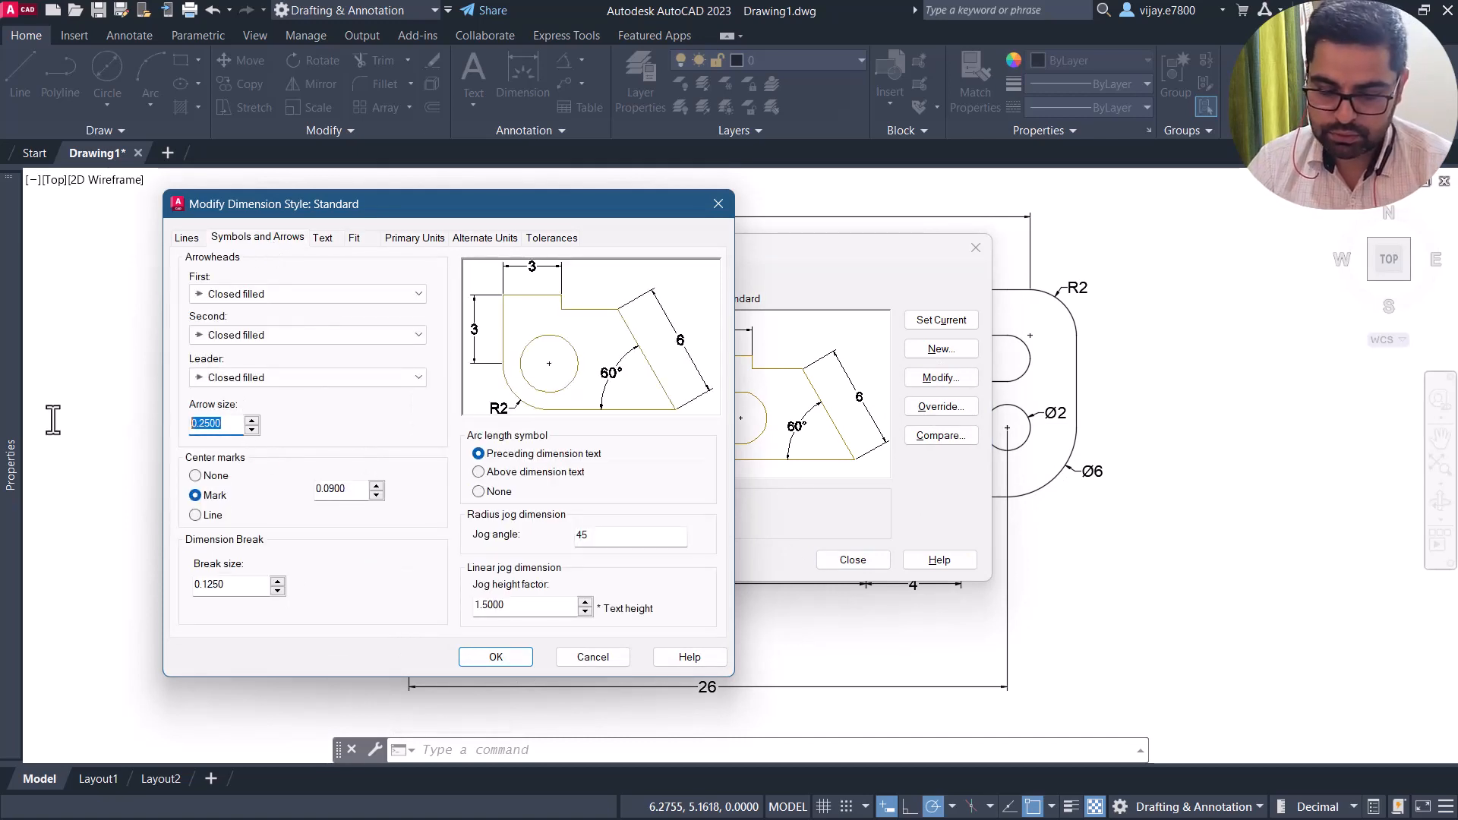
key("Return")
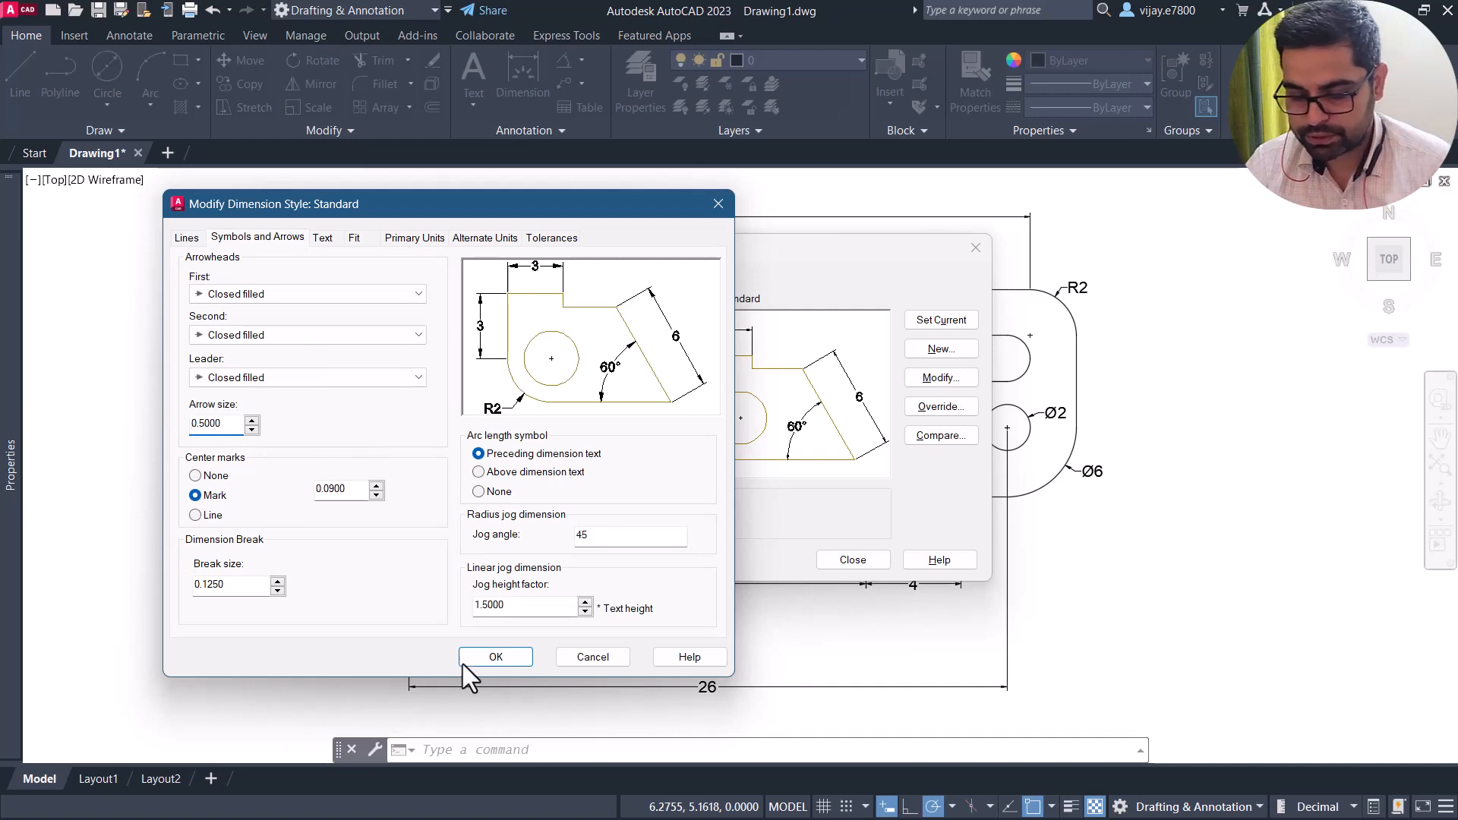
left_click(485, 658)
left_click(852, 559)
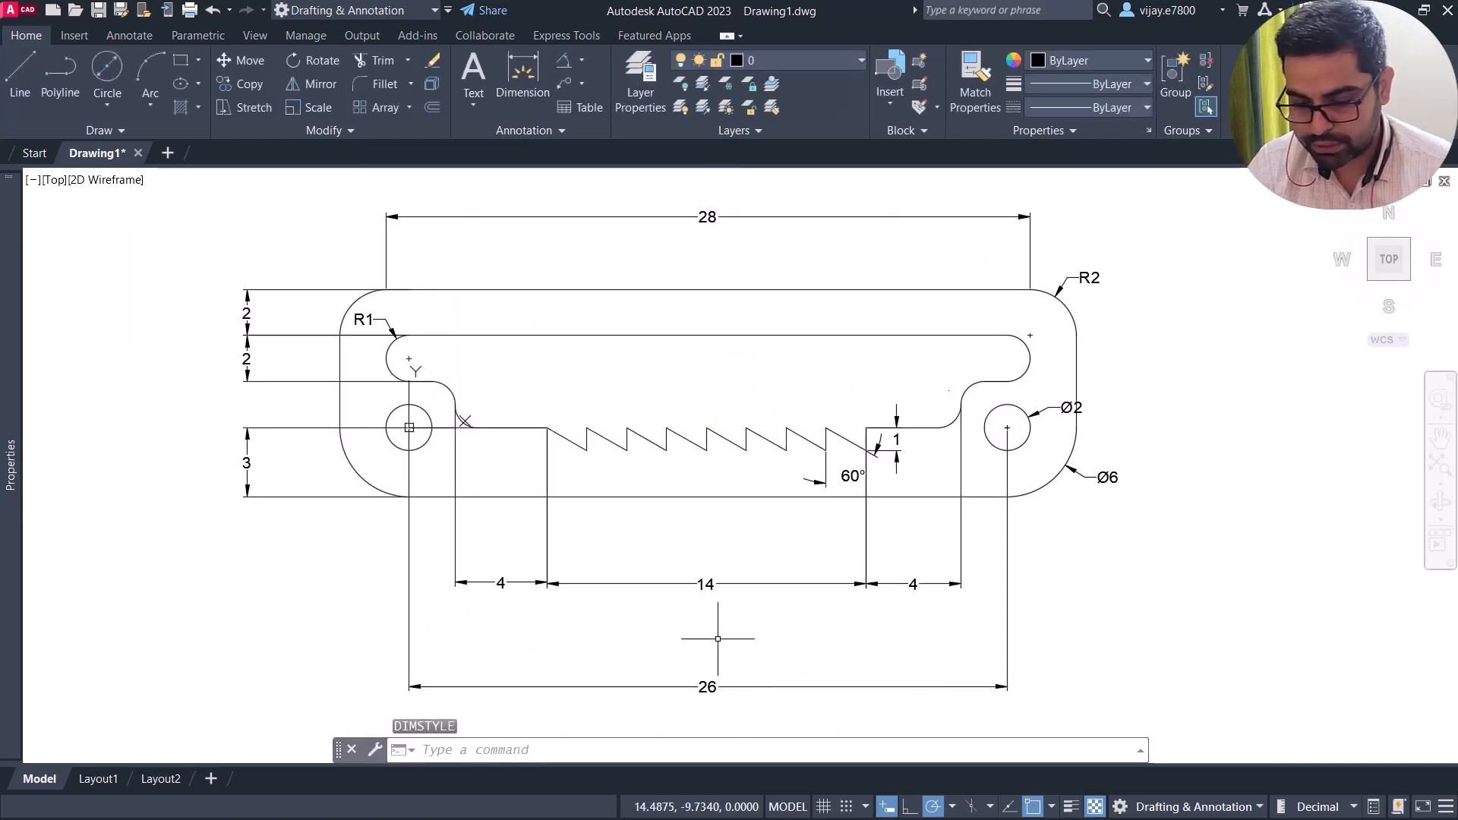
Select all dimensions in the drawing by picking sample radius, diameter, angular and linear ones and extending the selection to similar objects.
left_click(1222, 538)
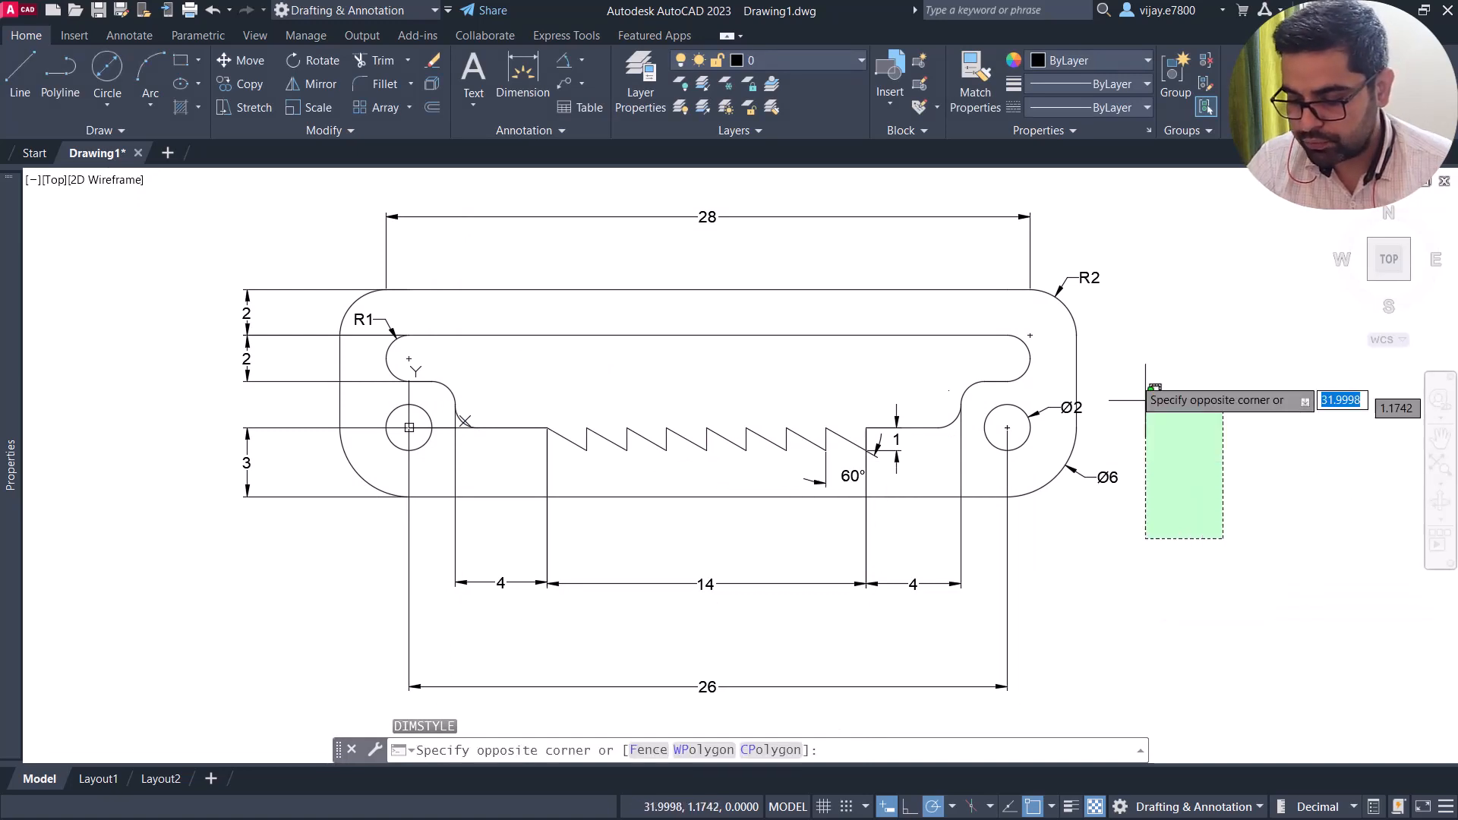
left_click(1096, 266)
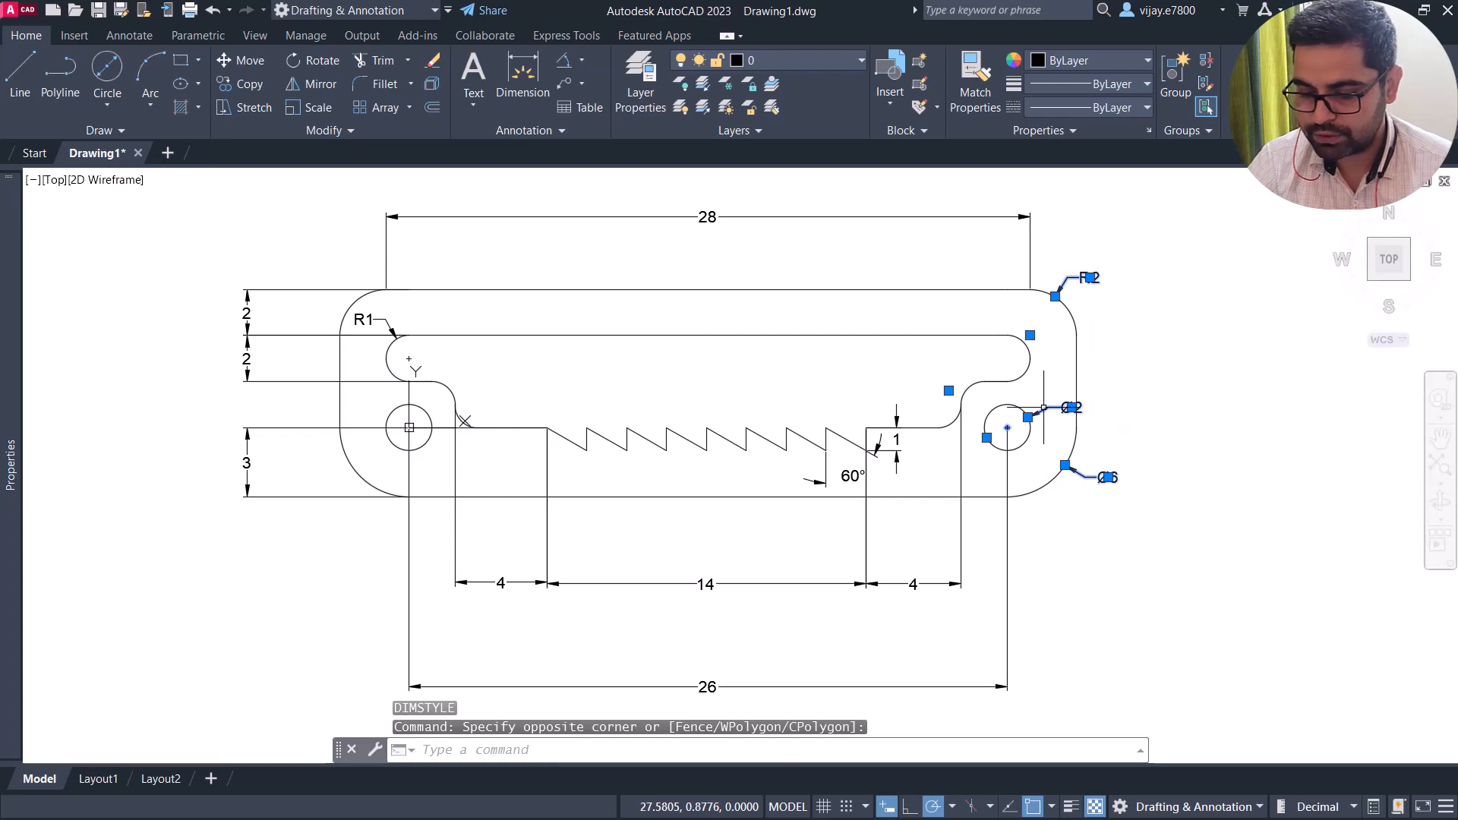
left_click(857, 476)
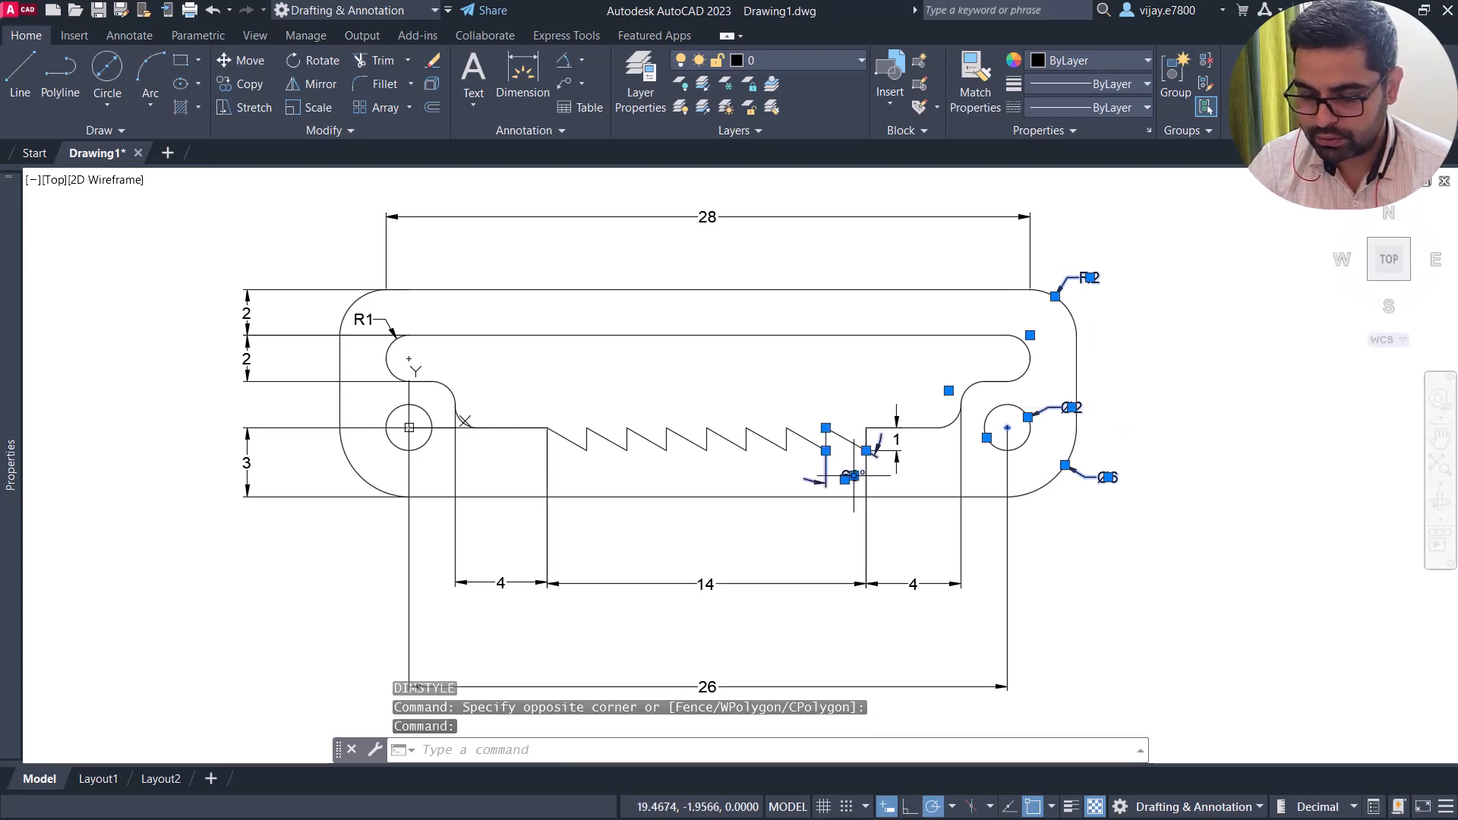
left_click(879, 536)
left_click(554, 596)
right_click(881, 530)
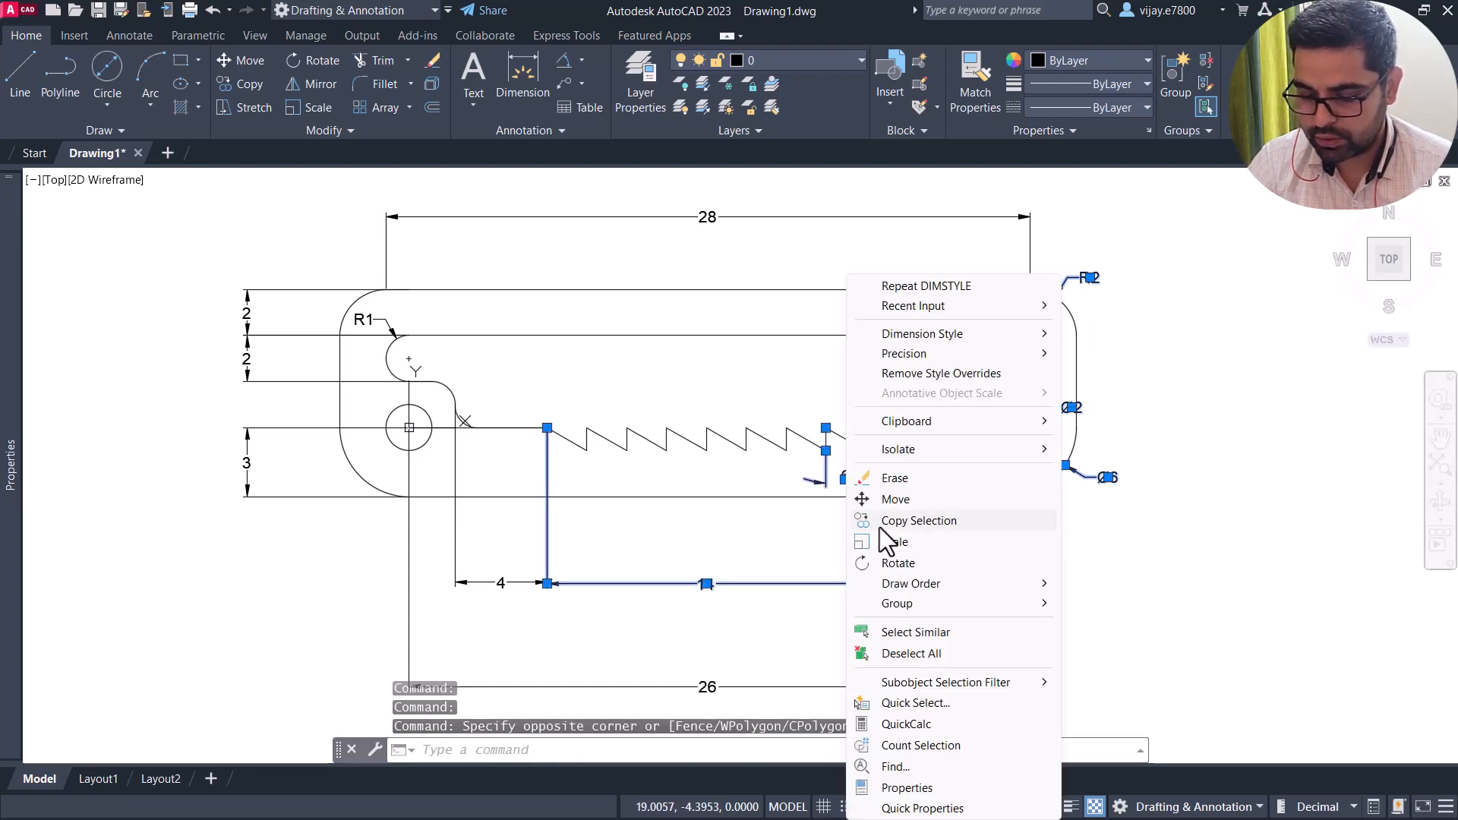
left_click(947, 634)
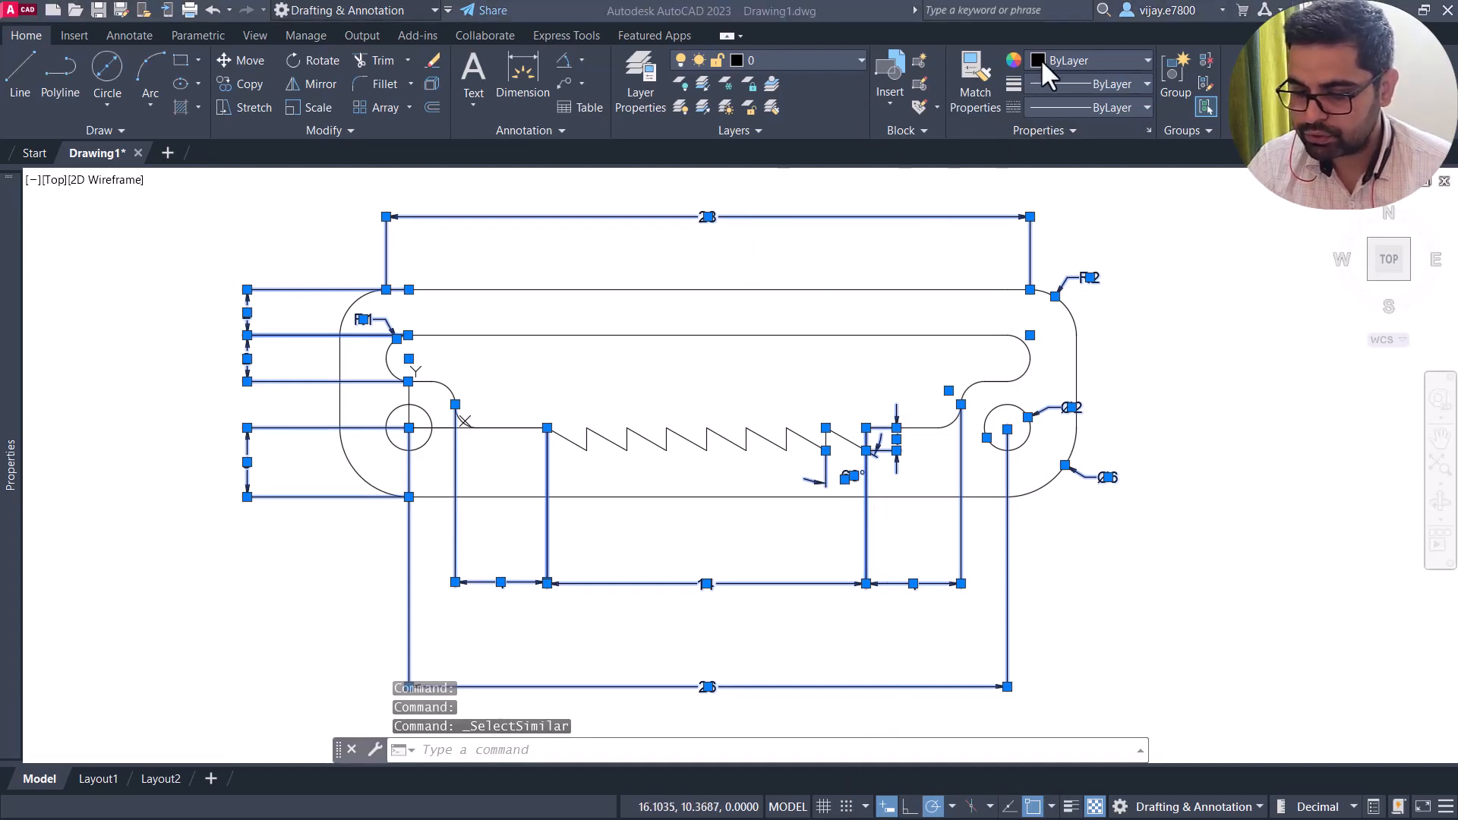
Set the colour of all the selected dimensions to dark red 153,27,30.
left_click(1089, 60)
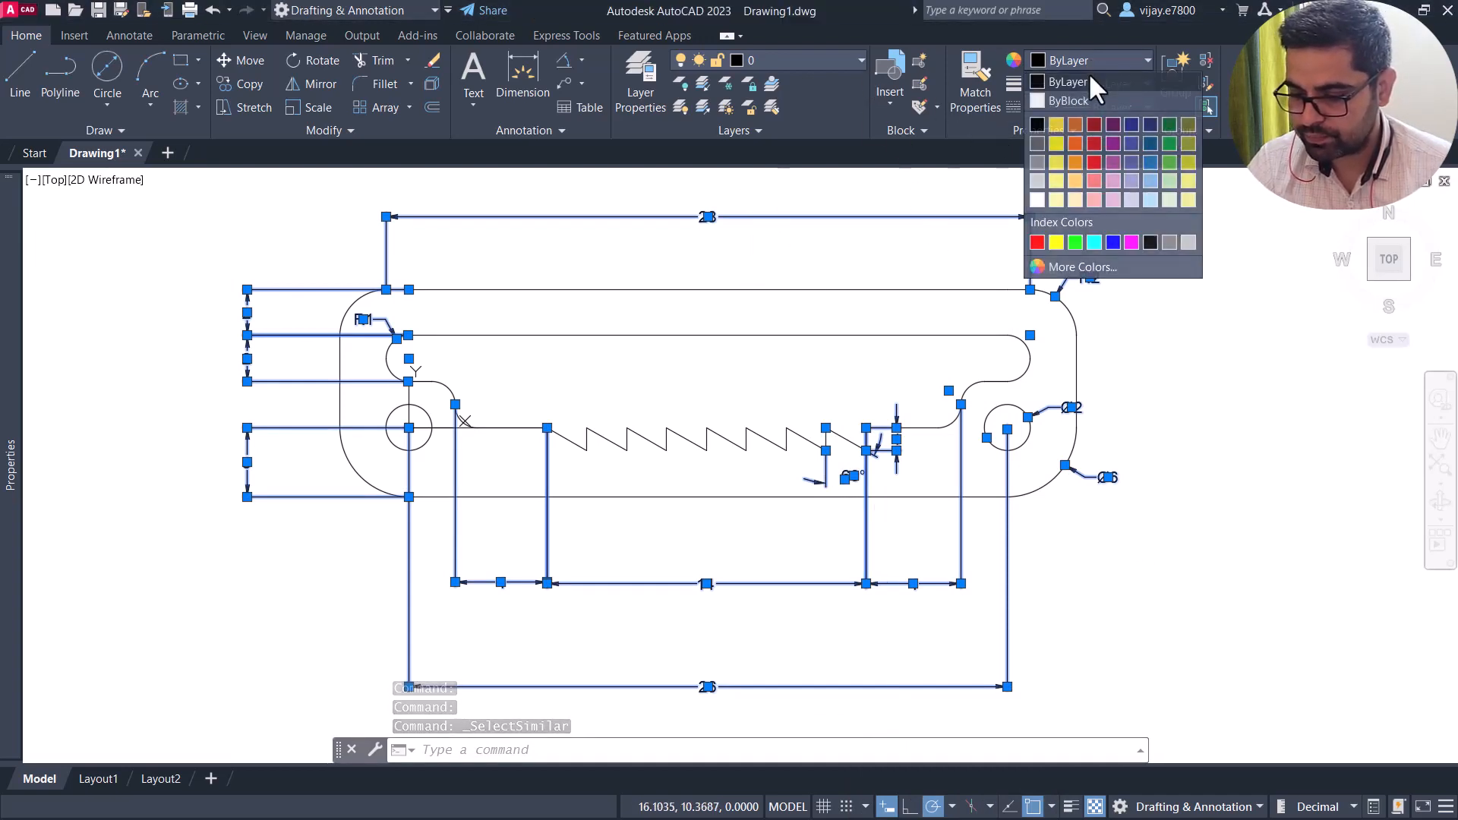
left_click(1073, 124)
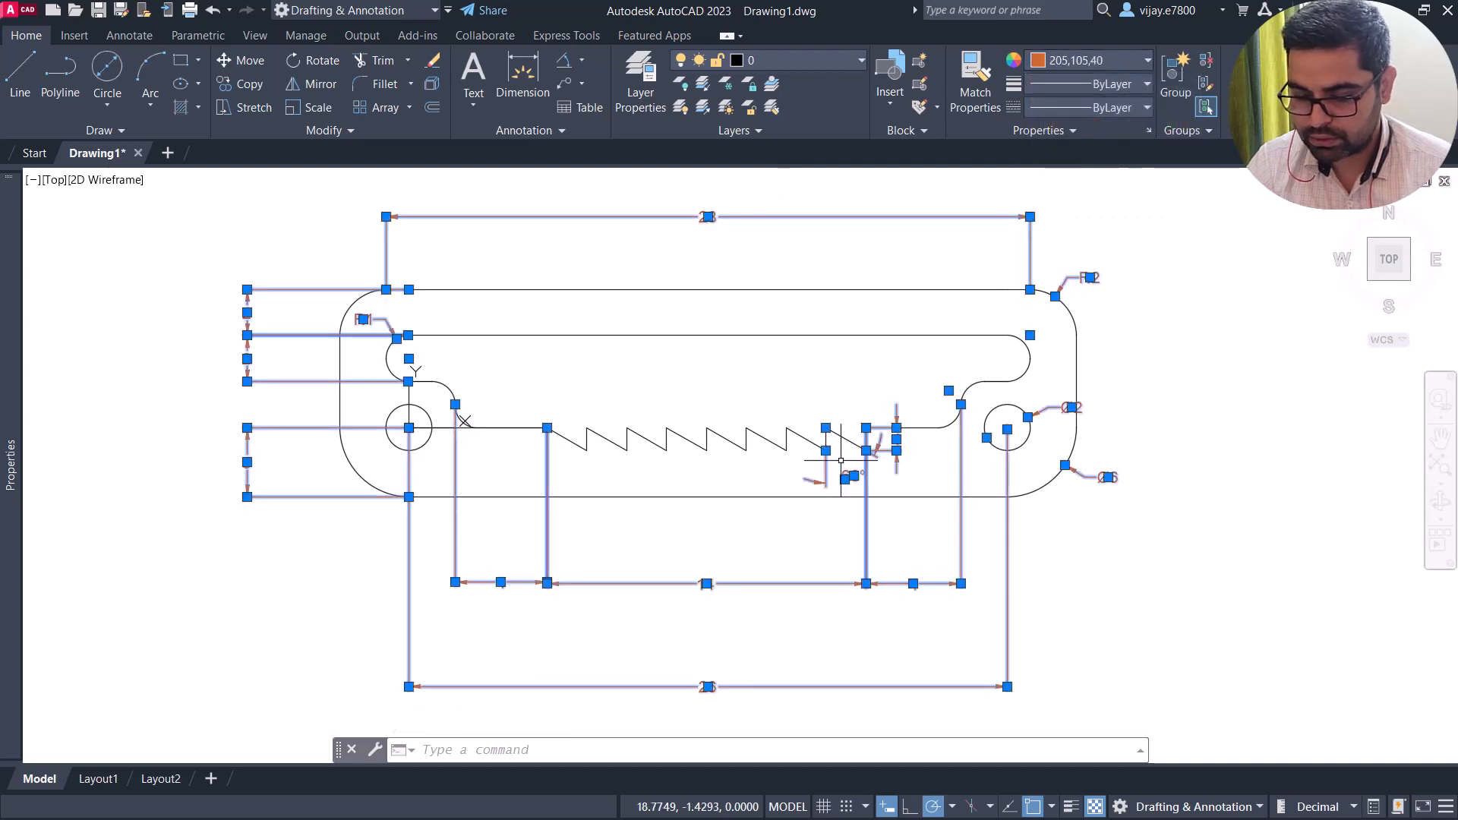
left_click(1073, 60)
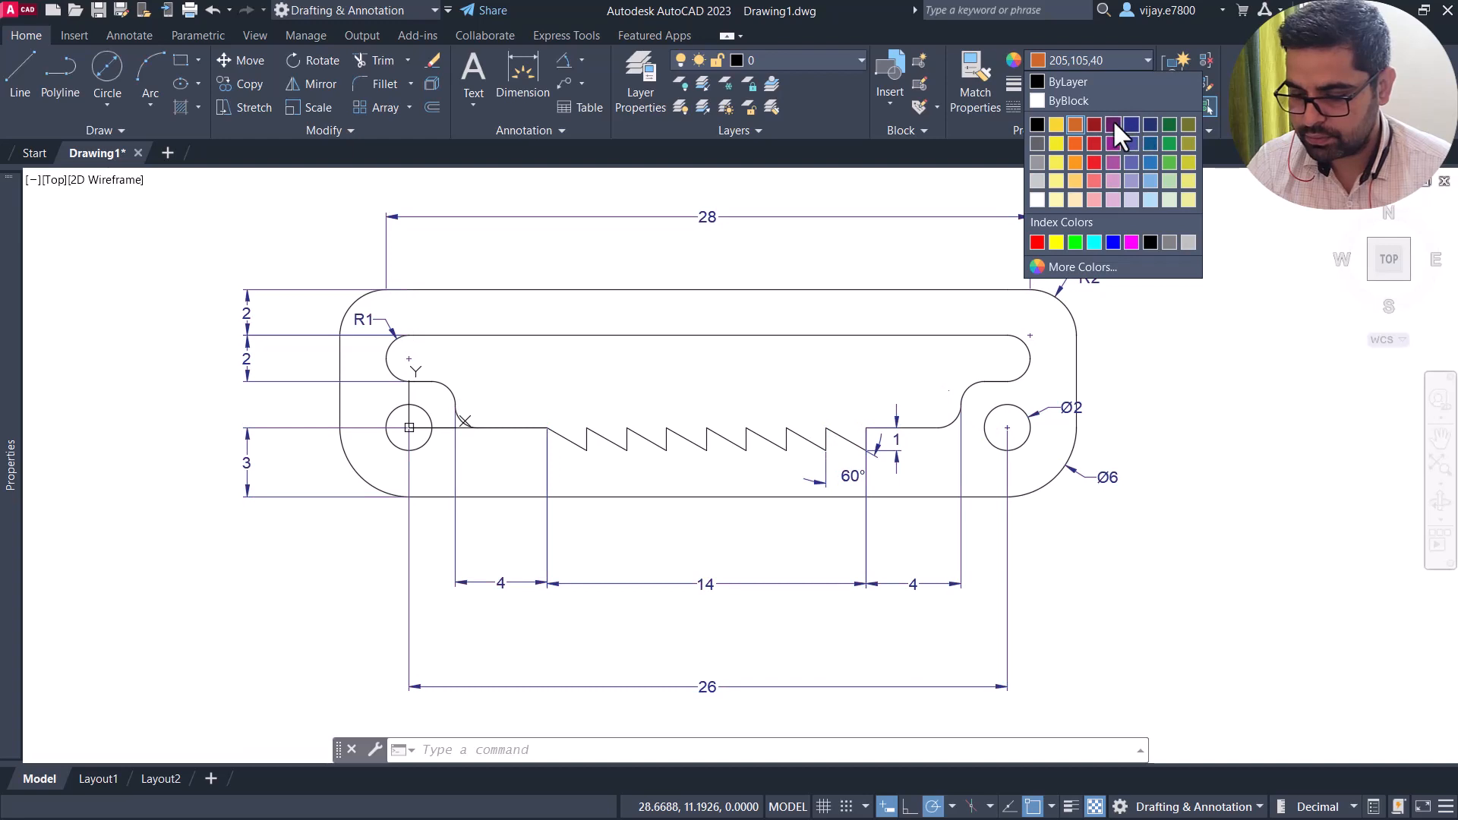
left_click(1093, 124)
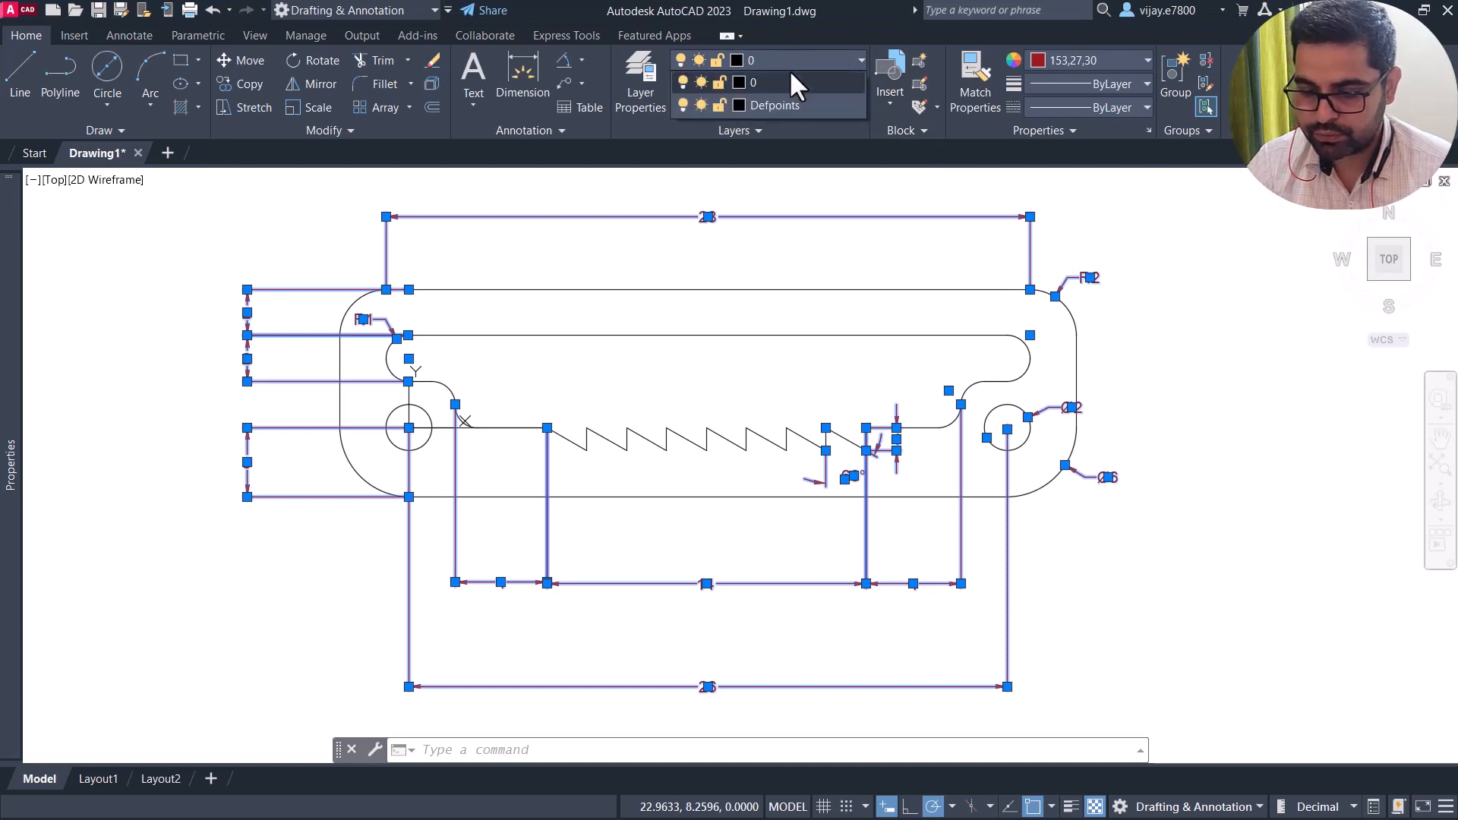
Move the selected dimensions to the Defpoints layer and turn that layer off.
left_click(790, 70)
left_click(781, 103)
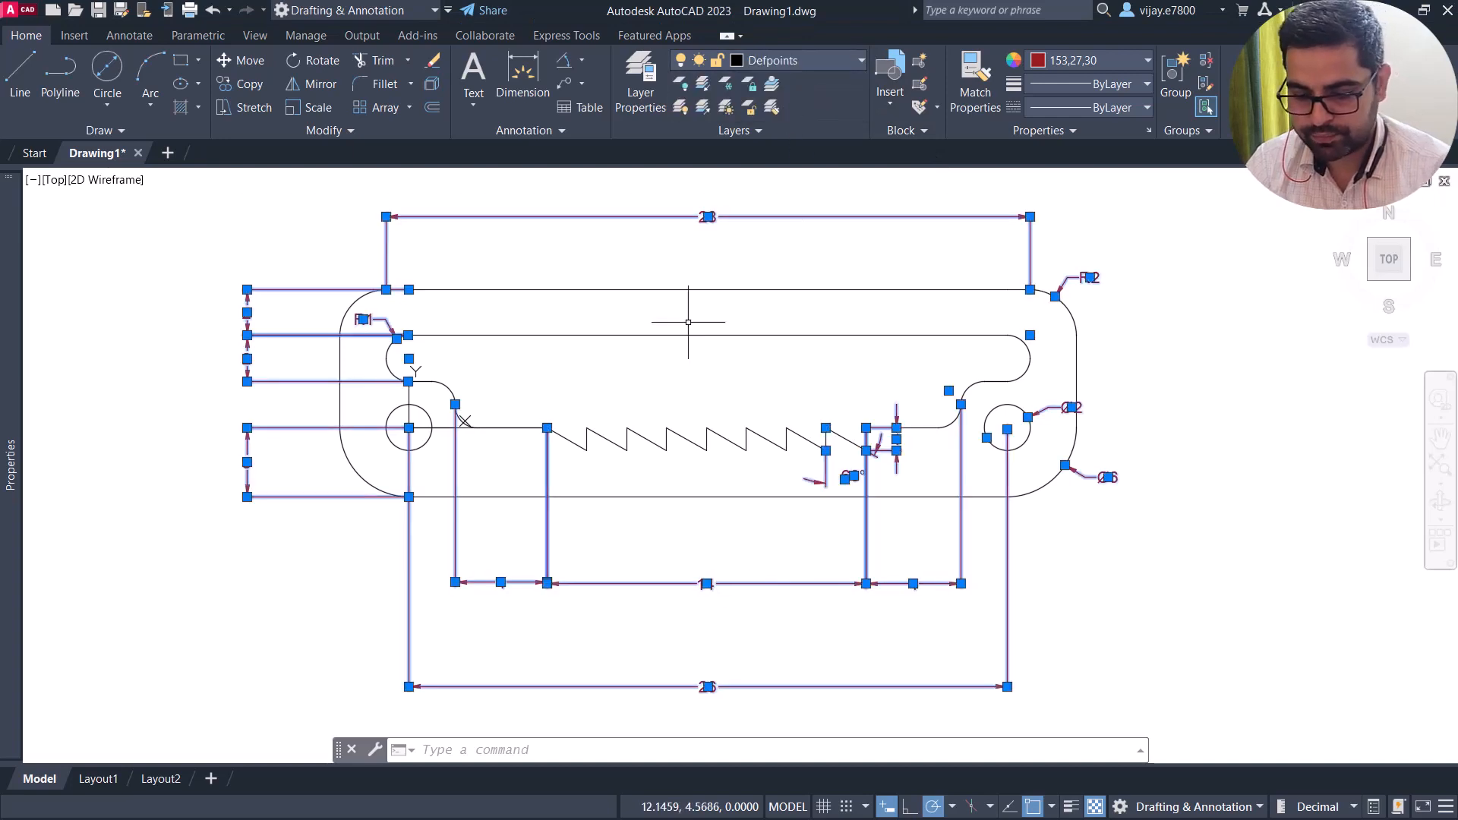
left_click(818, 61)
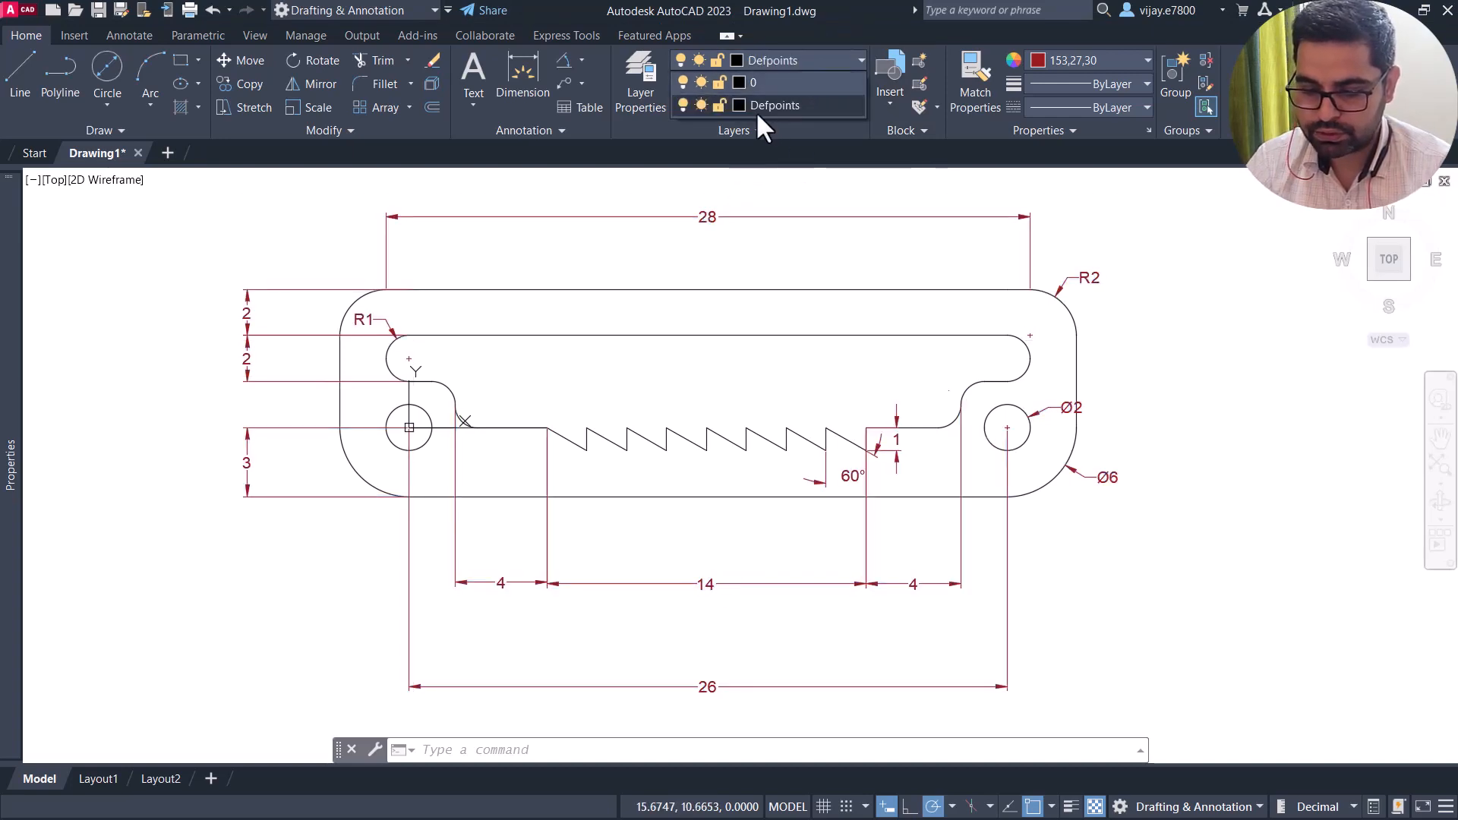
left_click(683, 106)
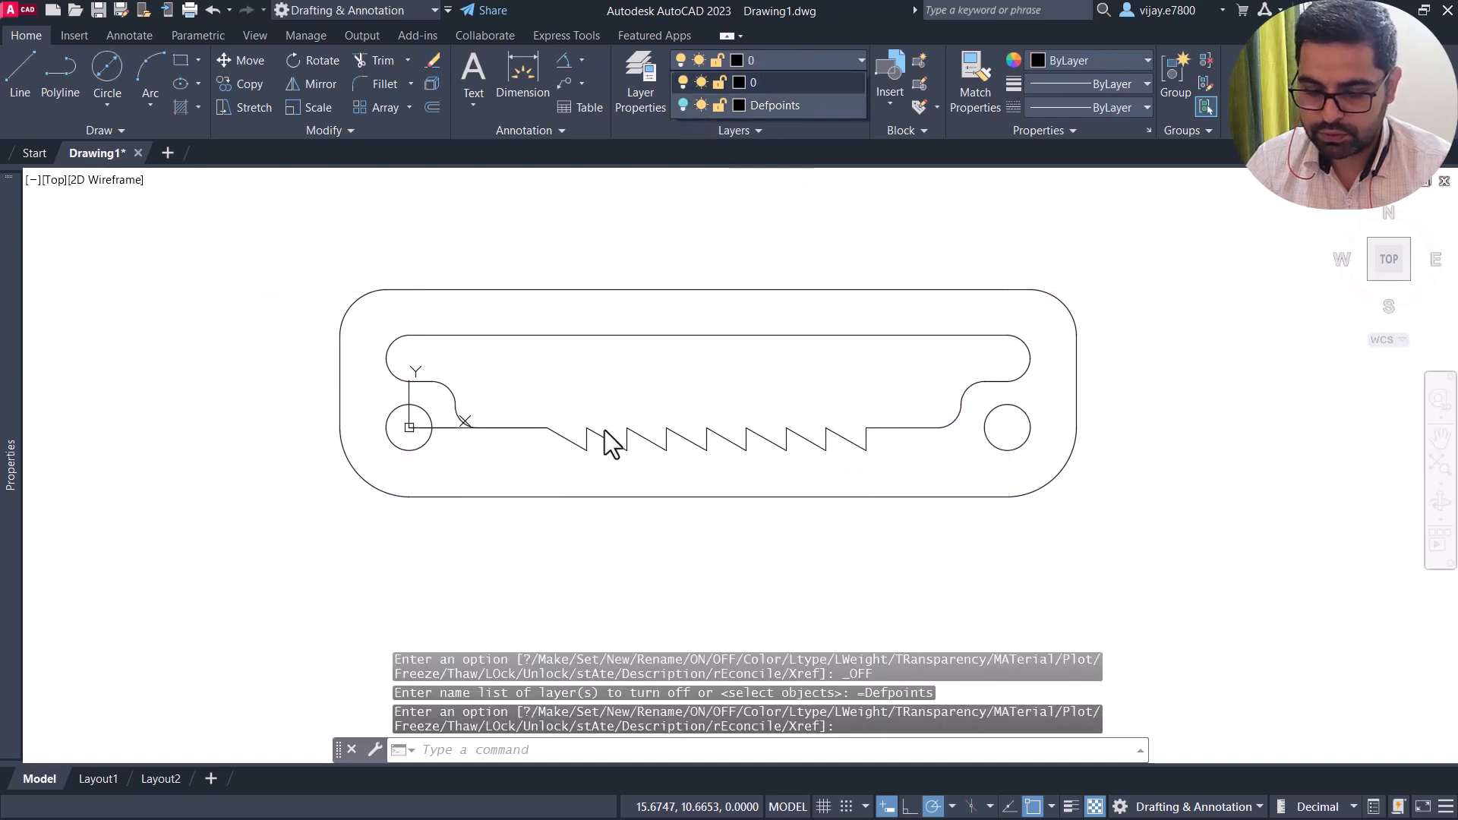
Move the UCS origin to empty space below and left of the part, and erase the leftover line starting at the left circle's centre.
left_click(408, 427)
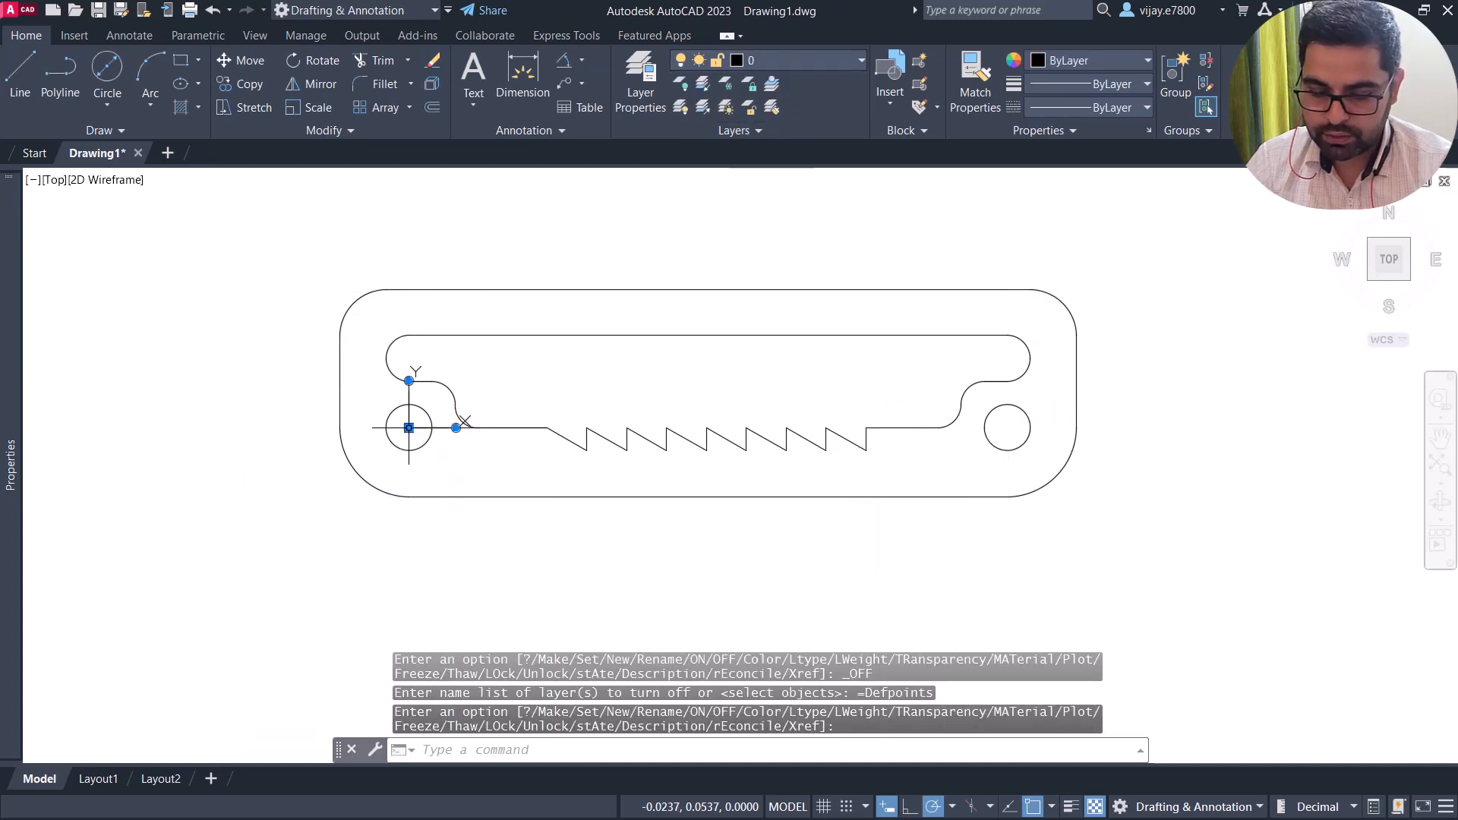
left_click(408, 428)
left_click(203, 564)
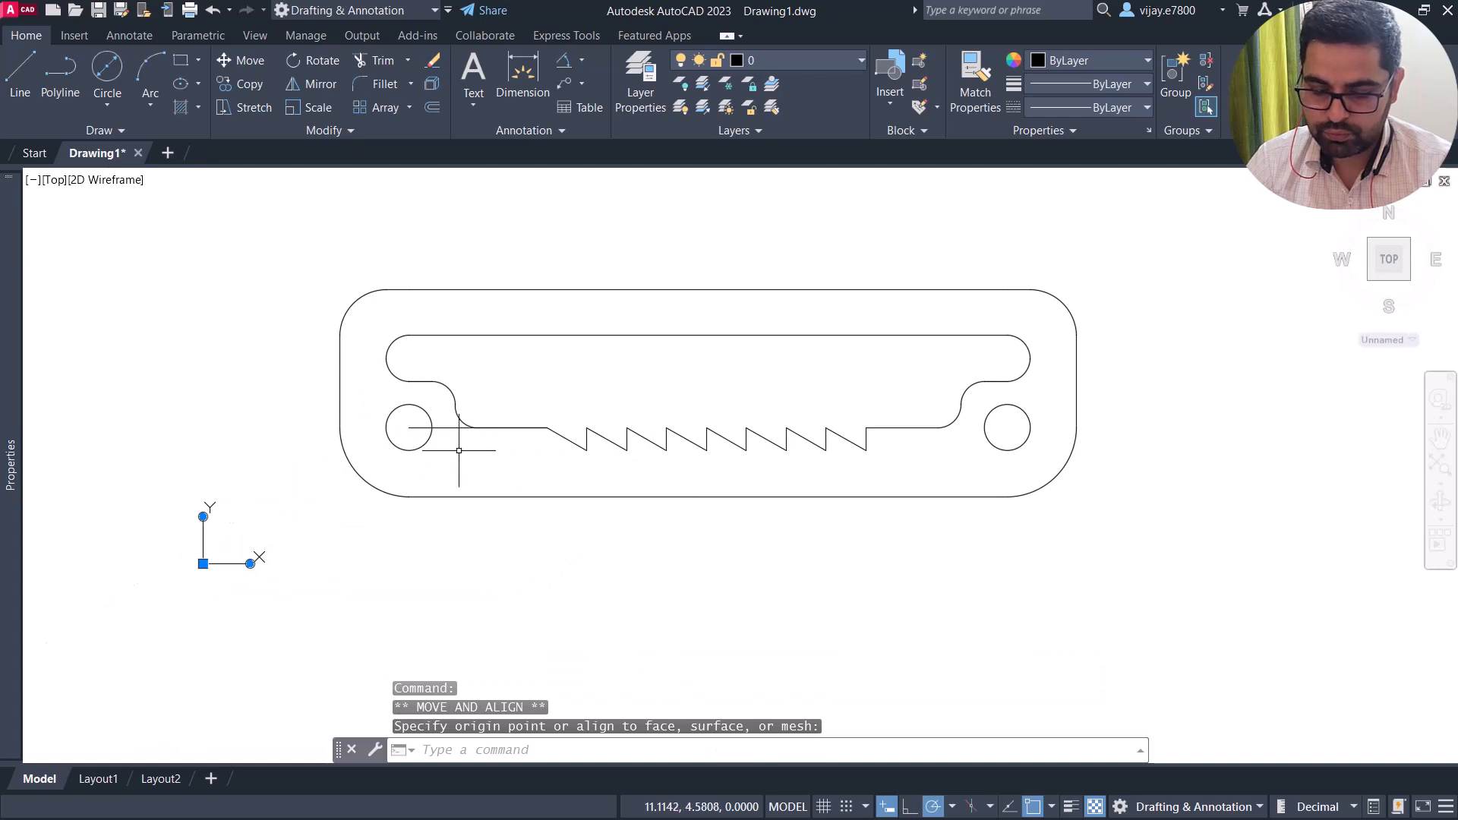
left_click(450, 428)
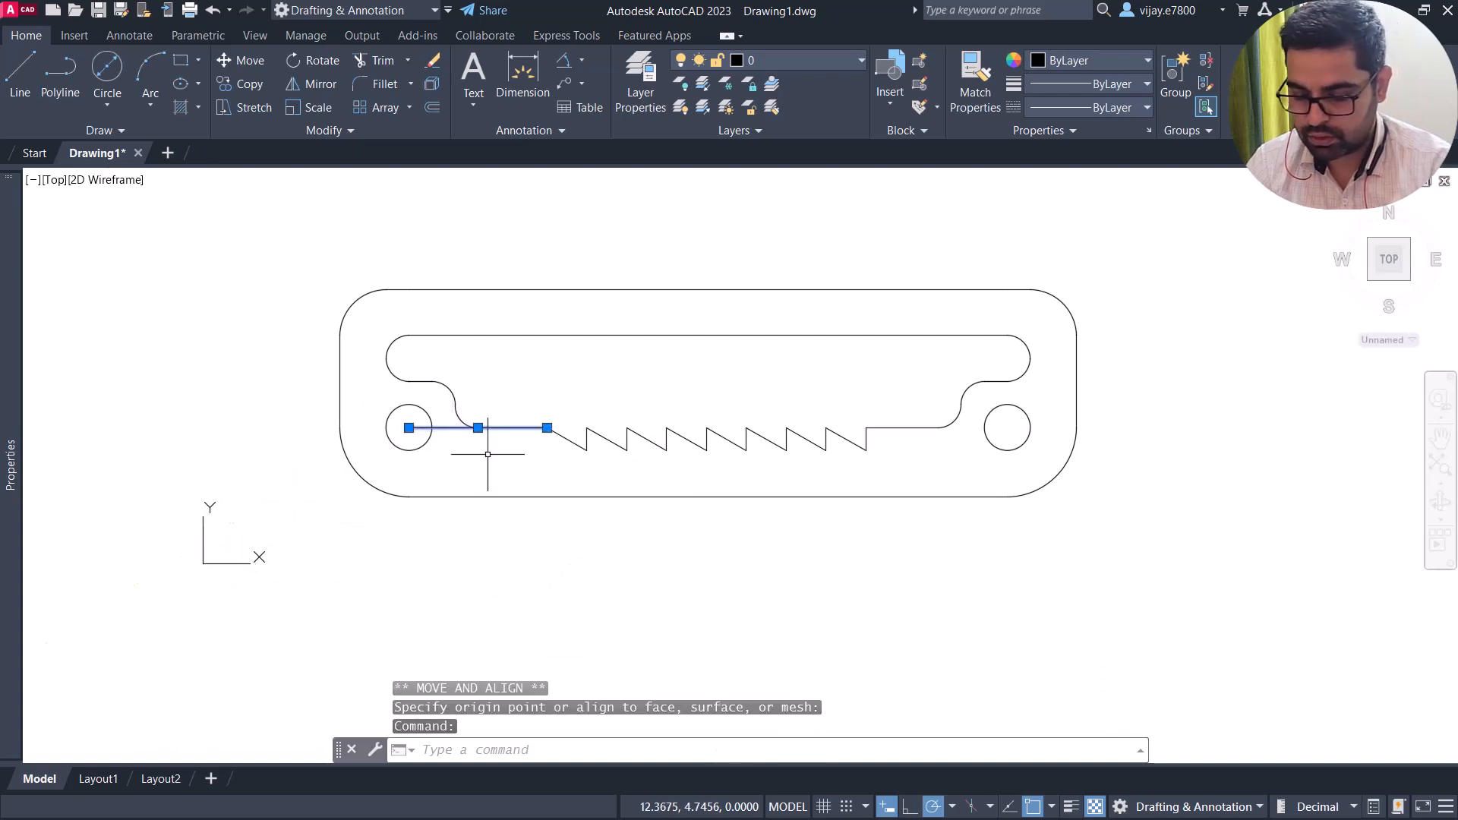
key("Delete")
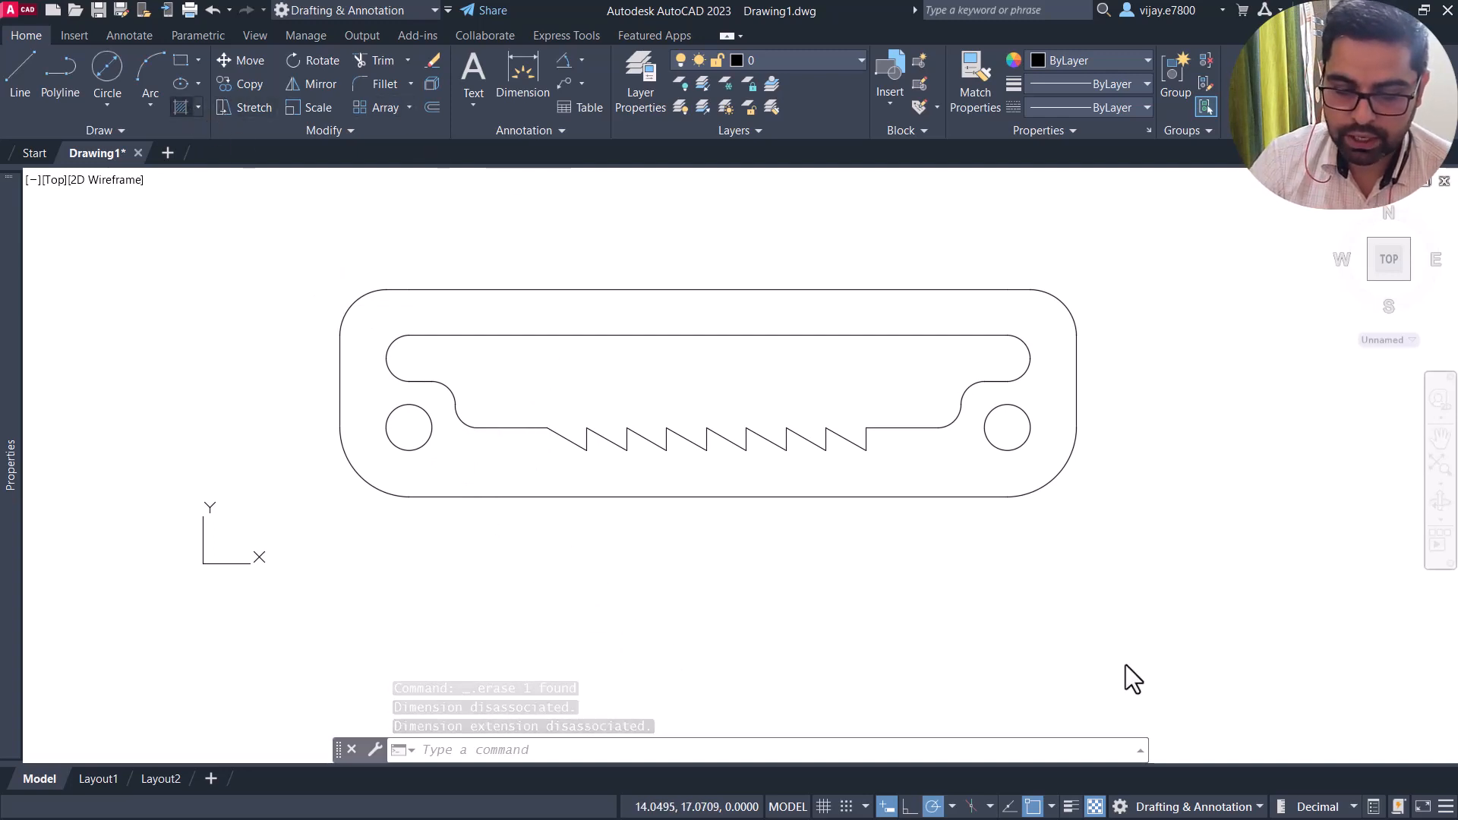
Fill the part body around the openings with a gradient hatch from dark blue 34,52,110 to light blue 122,175,223.
left_click(181, 107)
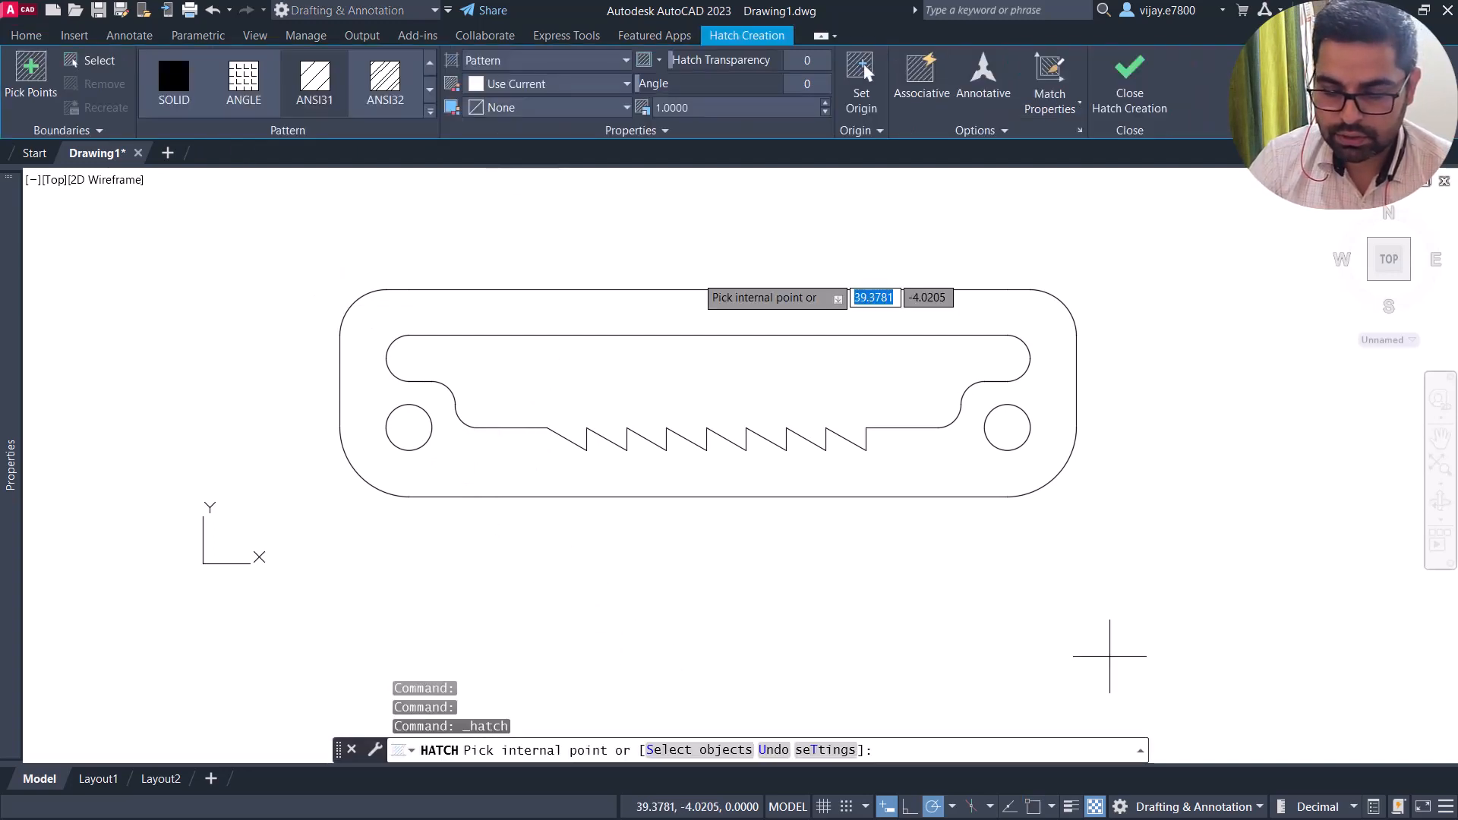
left_click(494, 61)
left_click(498, 107)
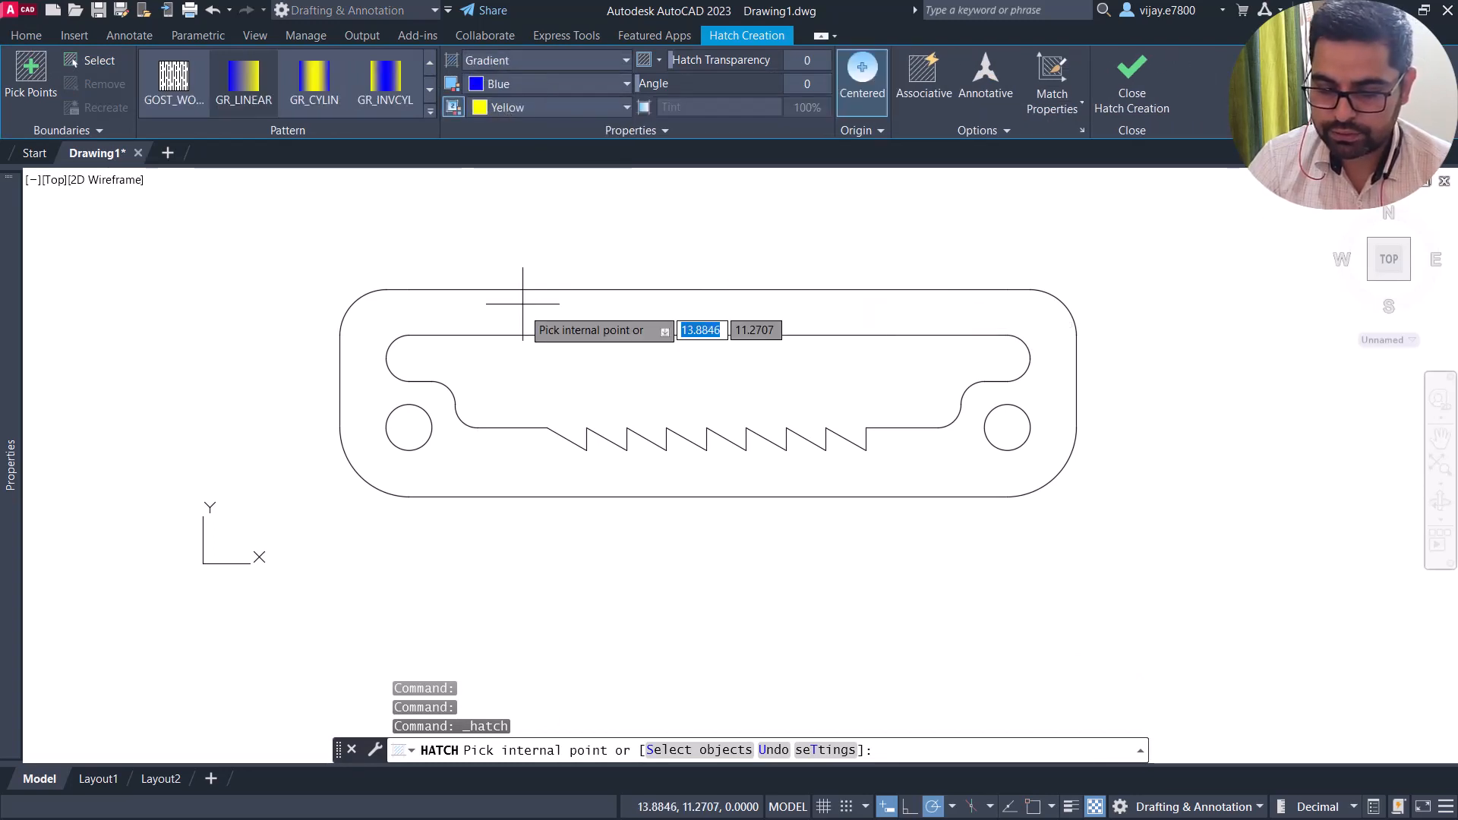
left_click(562, 83)
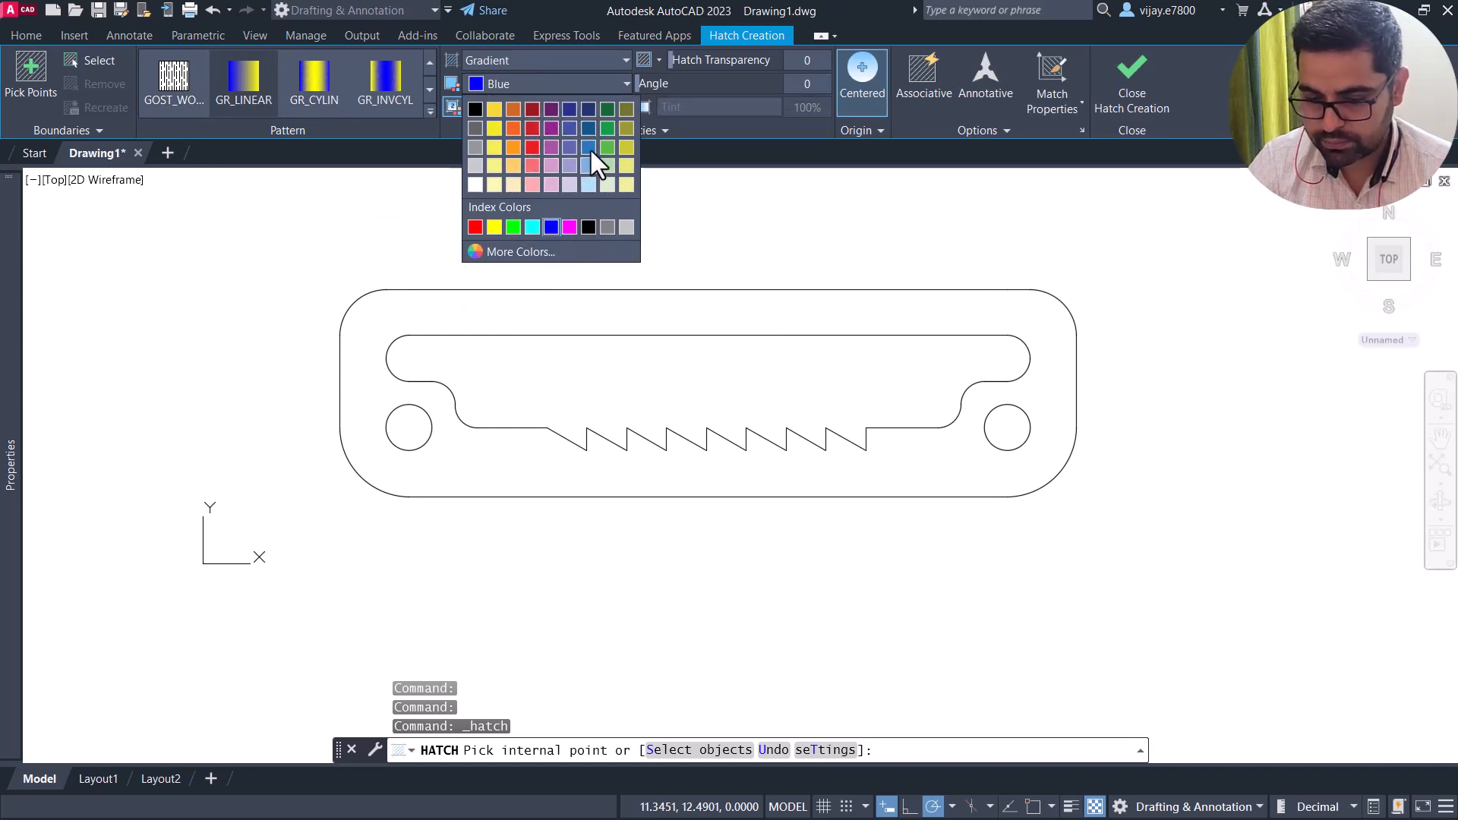
left_click(586, 109)
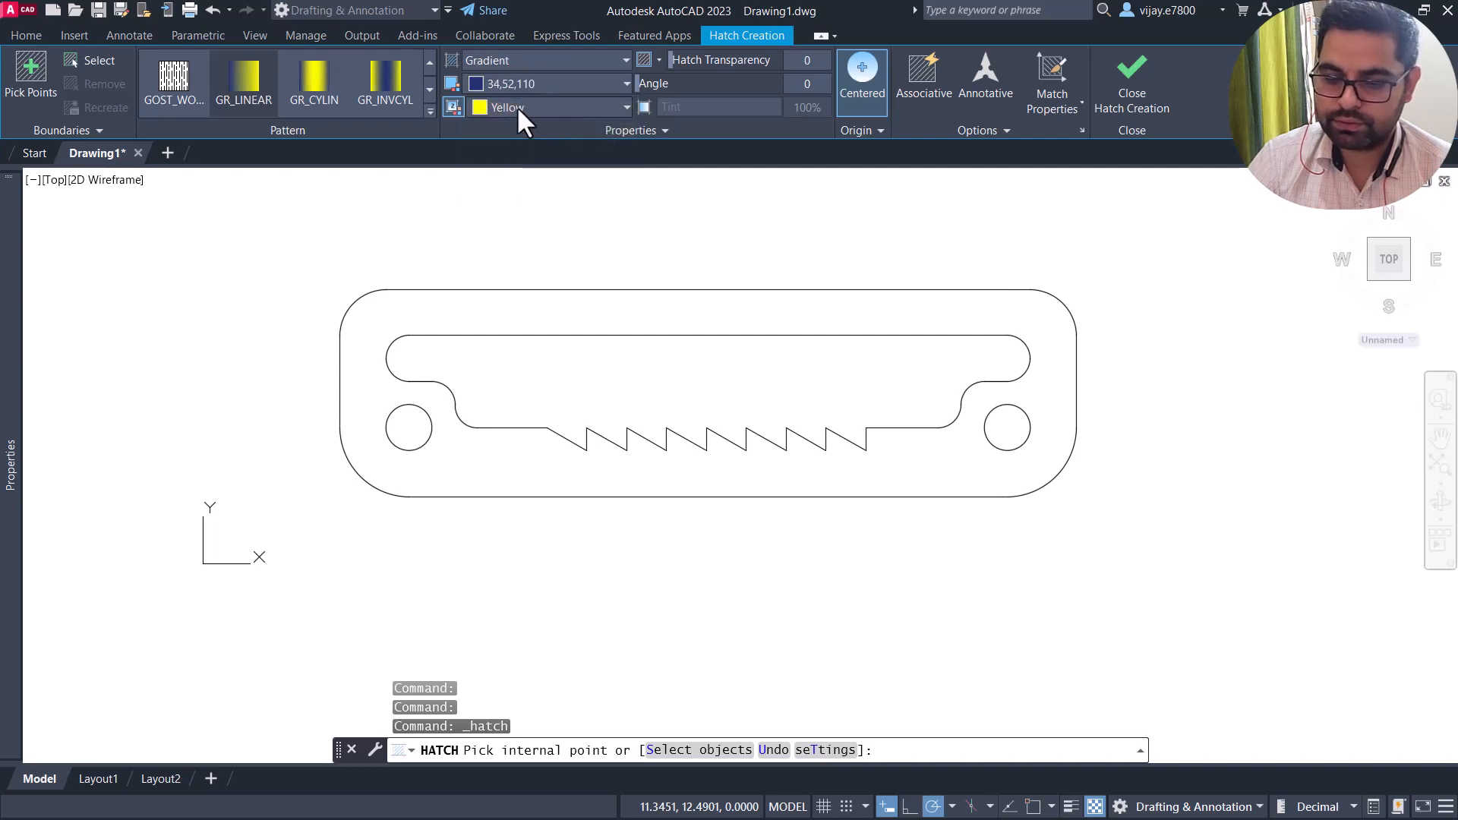
left_click(524, 110)
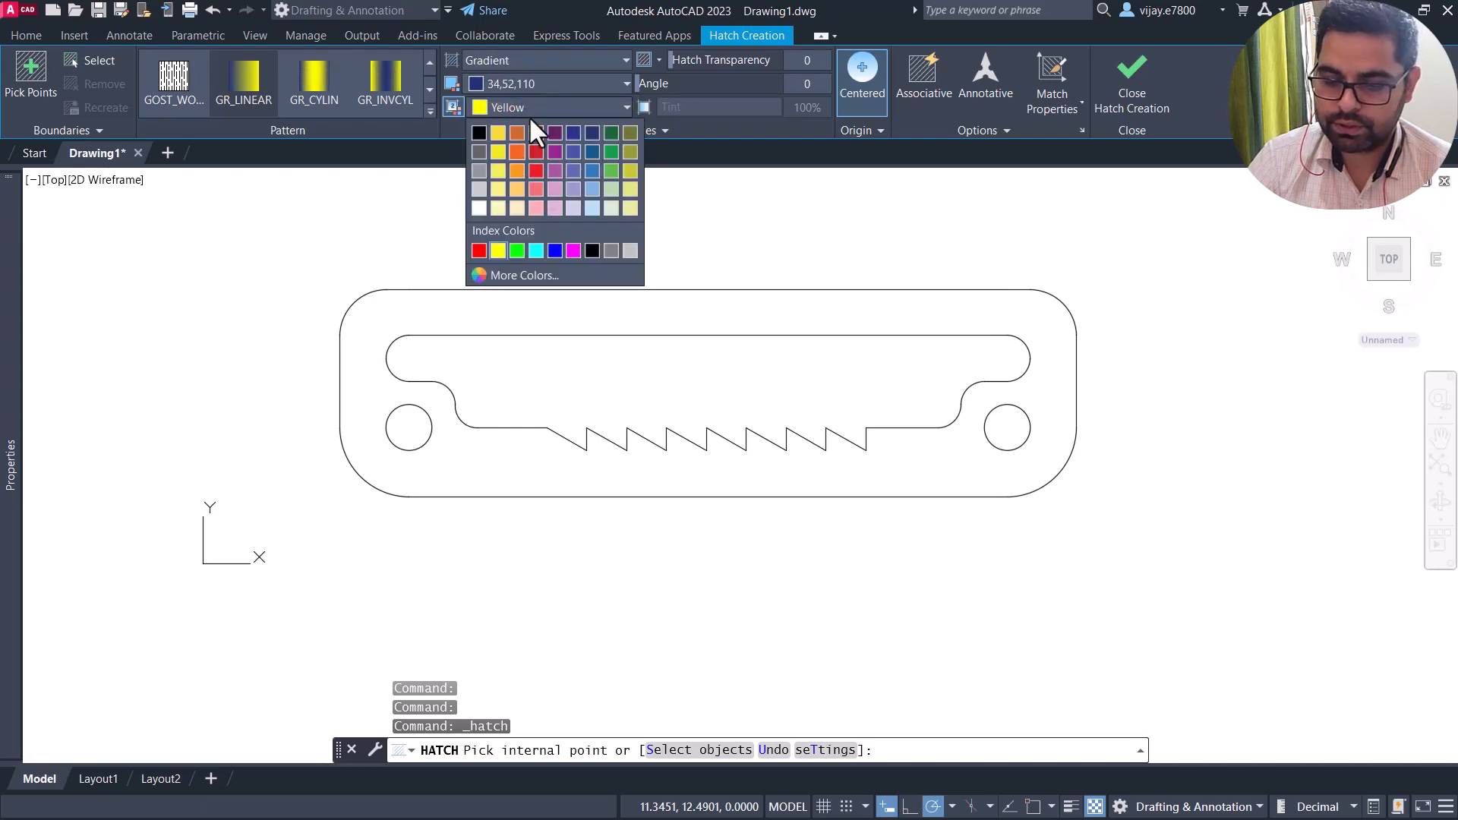
left_click(590, 189)
left_click(583, 301)
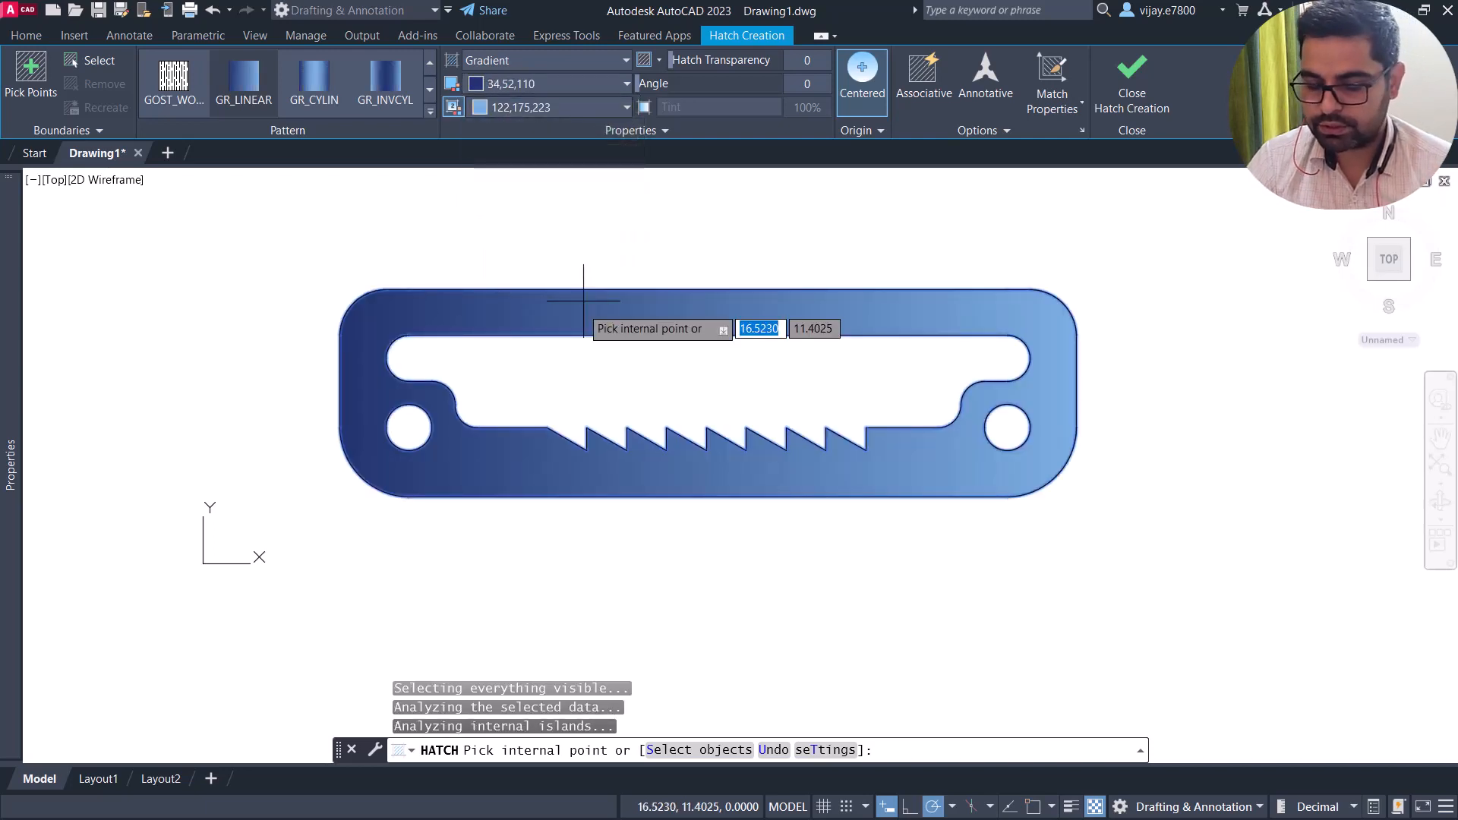
left_click(1129, 79)
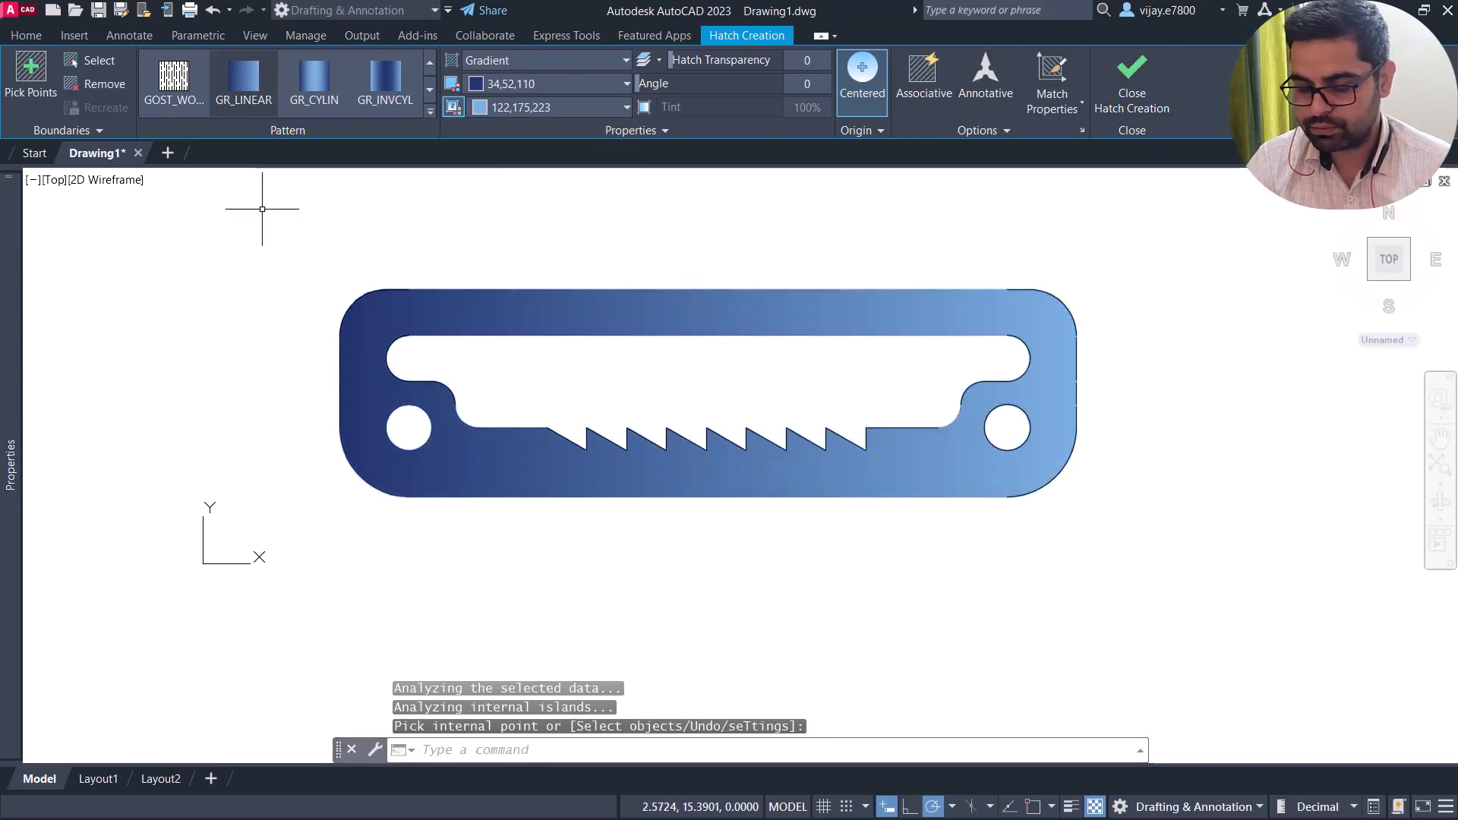
Turn the Defpoints layer back on to show the dimensions over the filled part.
left_click(785, 61)
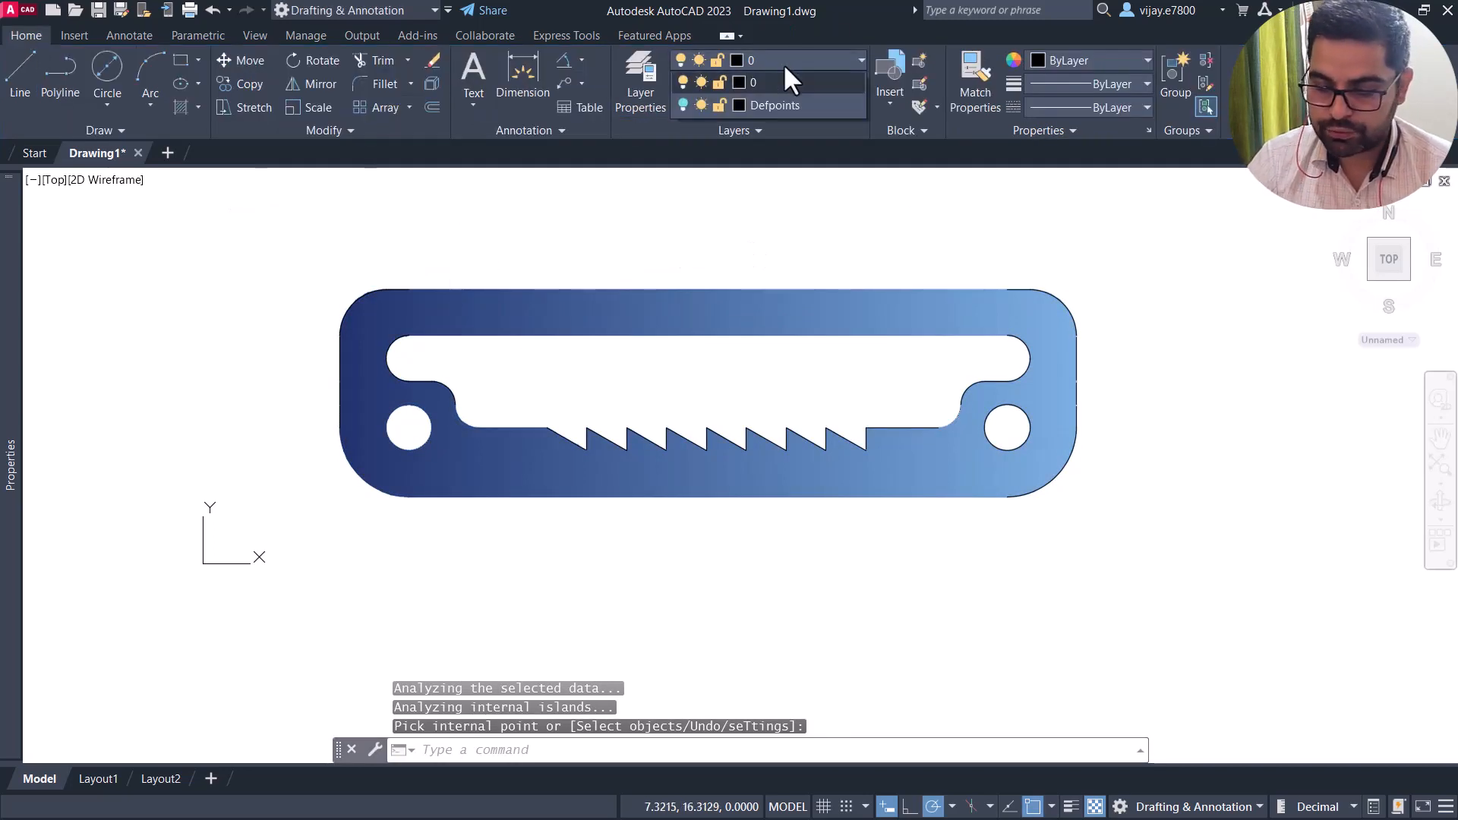
left_click(683, 104)
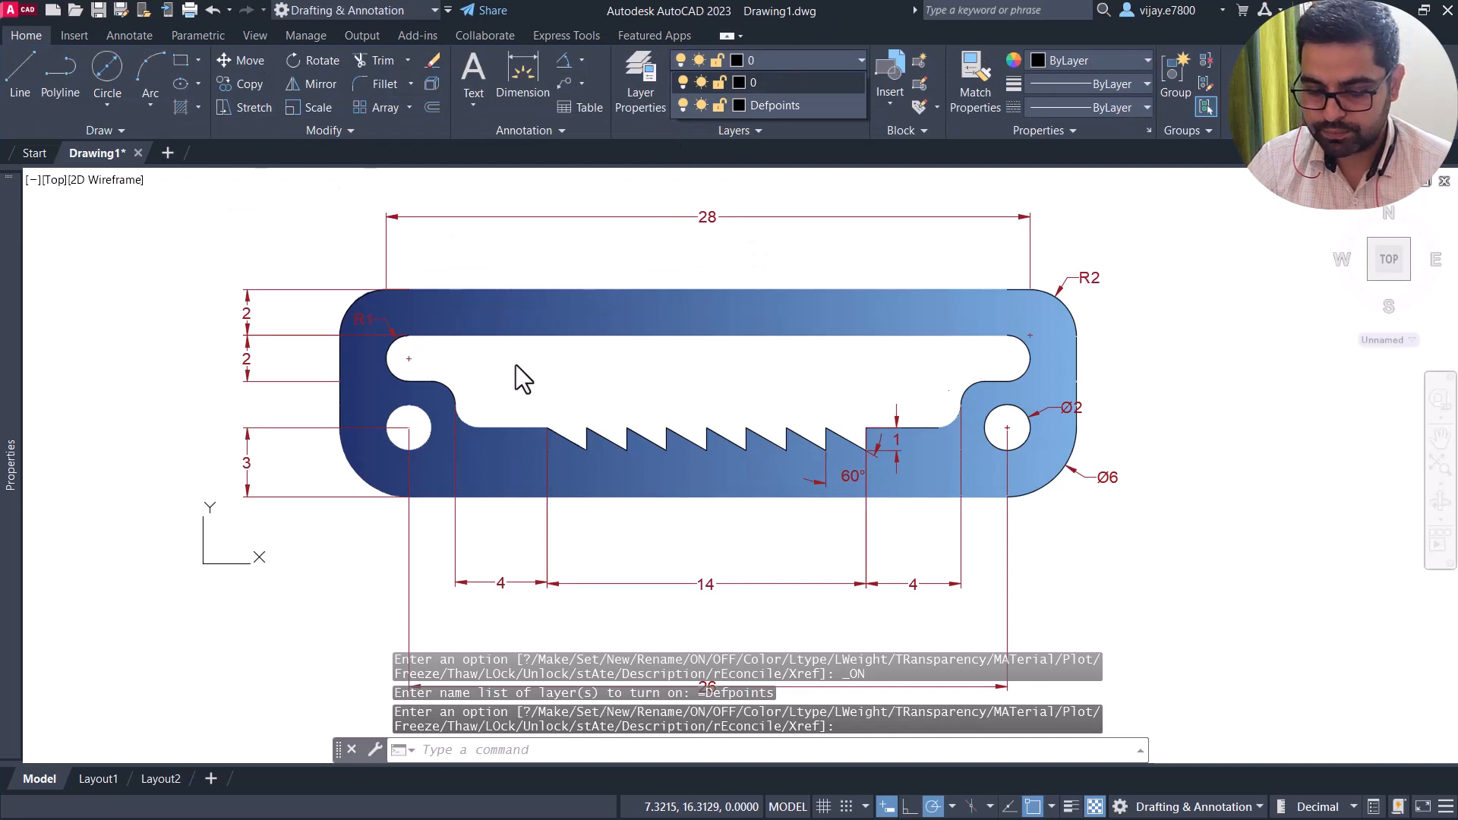
scroll(683, 626, "down", 2)
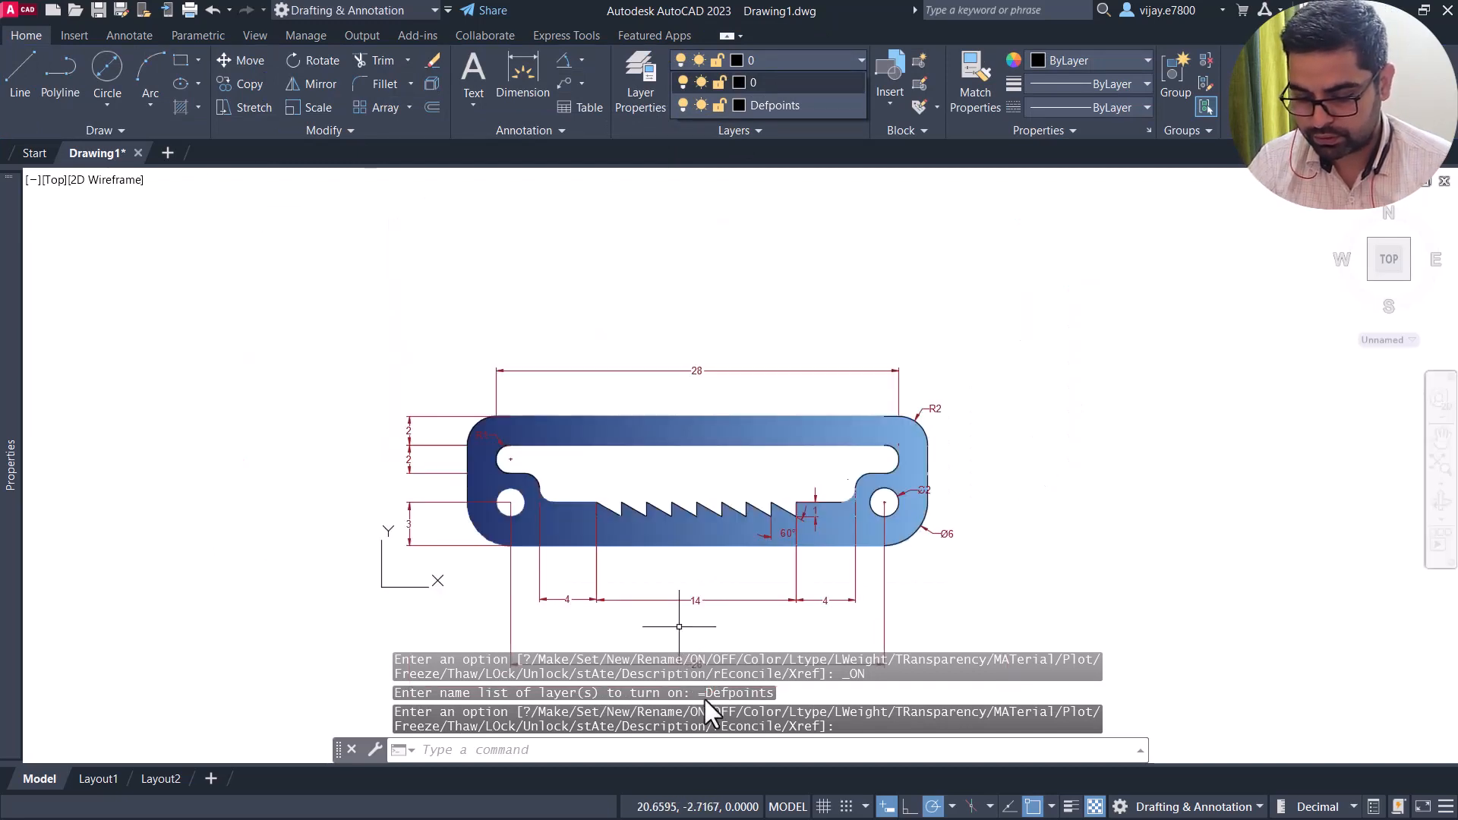
left_click(751, 583)
scroll(628, 450, "up", 2)
mouse_move(627, 450)
middle_mouse_down()
mouse_move(537, 316)
mouse_move(536, 368)
middle_mouse_up()
scroll(537, 316, "up", 2)
scroll(541, 318, "down", 2)
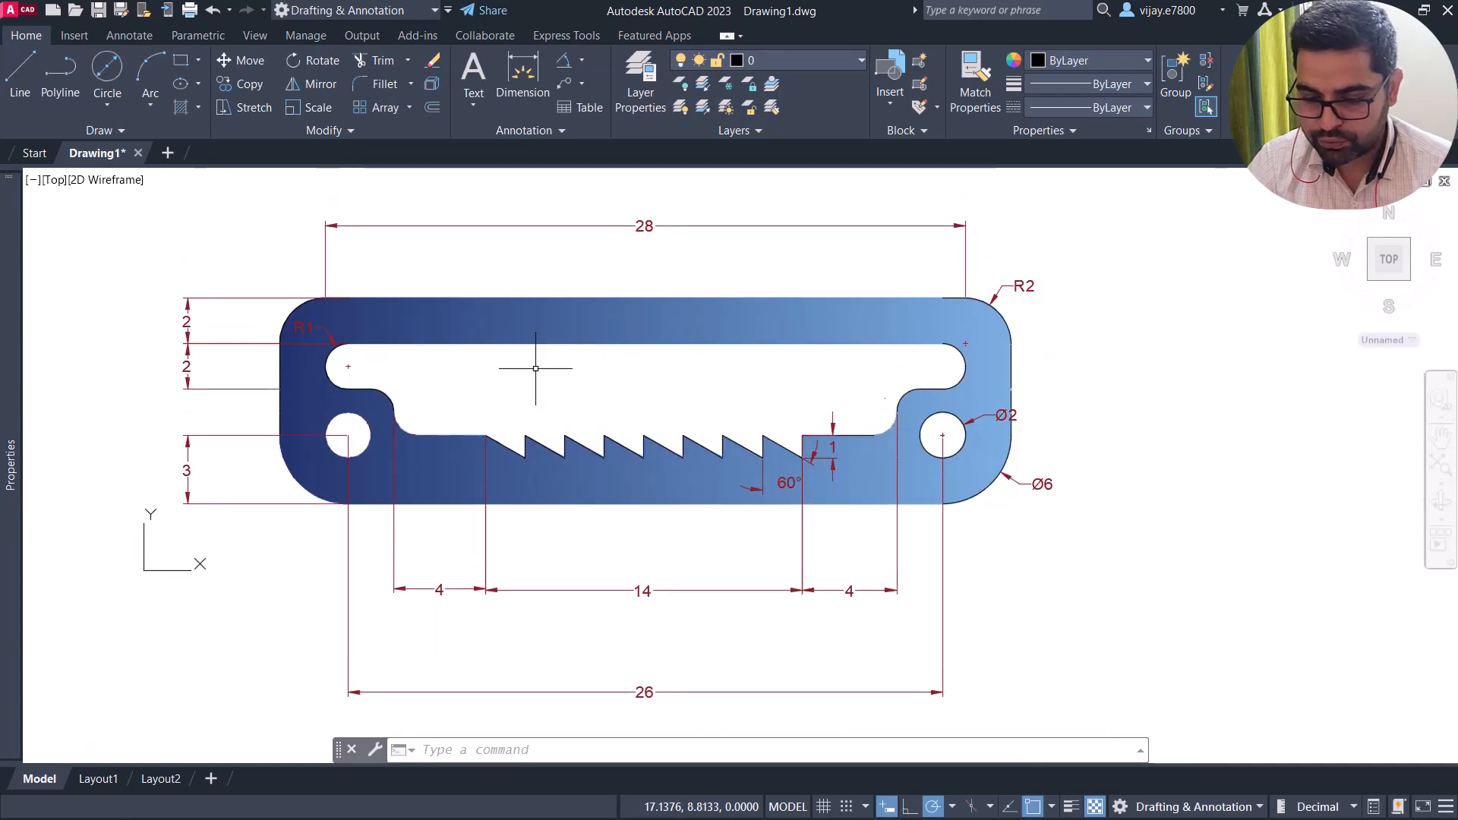
Move the 28 dimension line closer to the part's top edge.
left_click(639, 244)
left_click(609, 218)
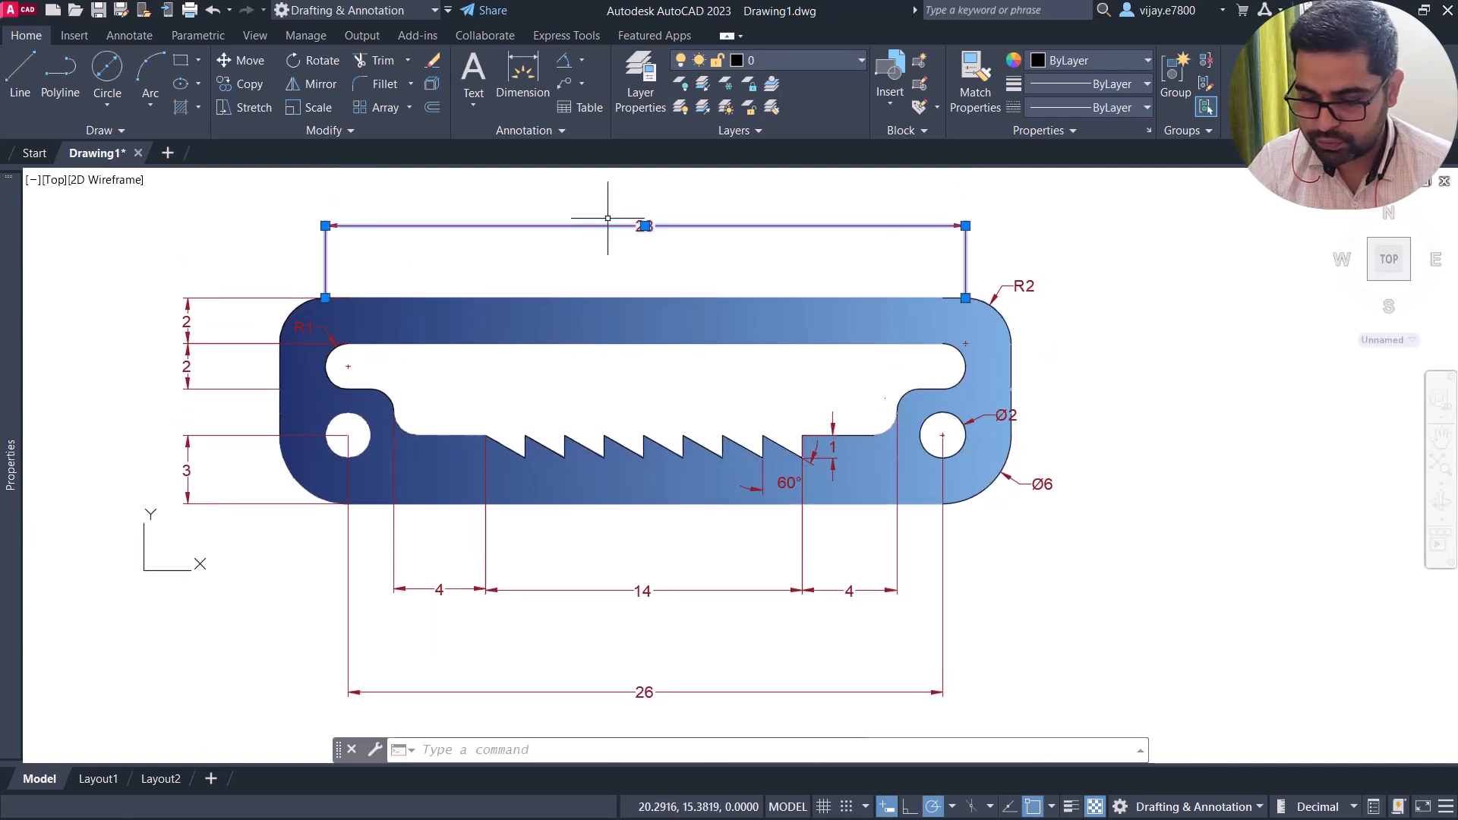
left_click(644, 226)
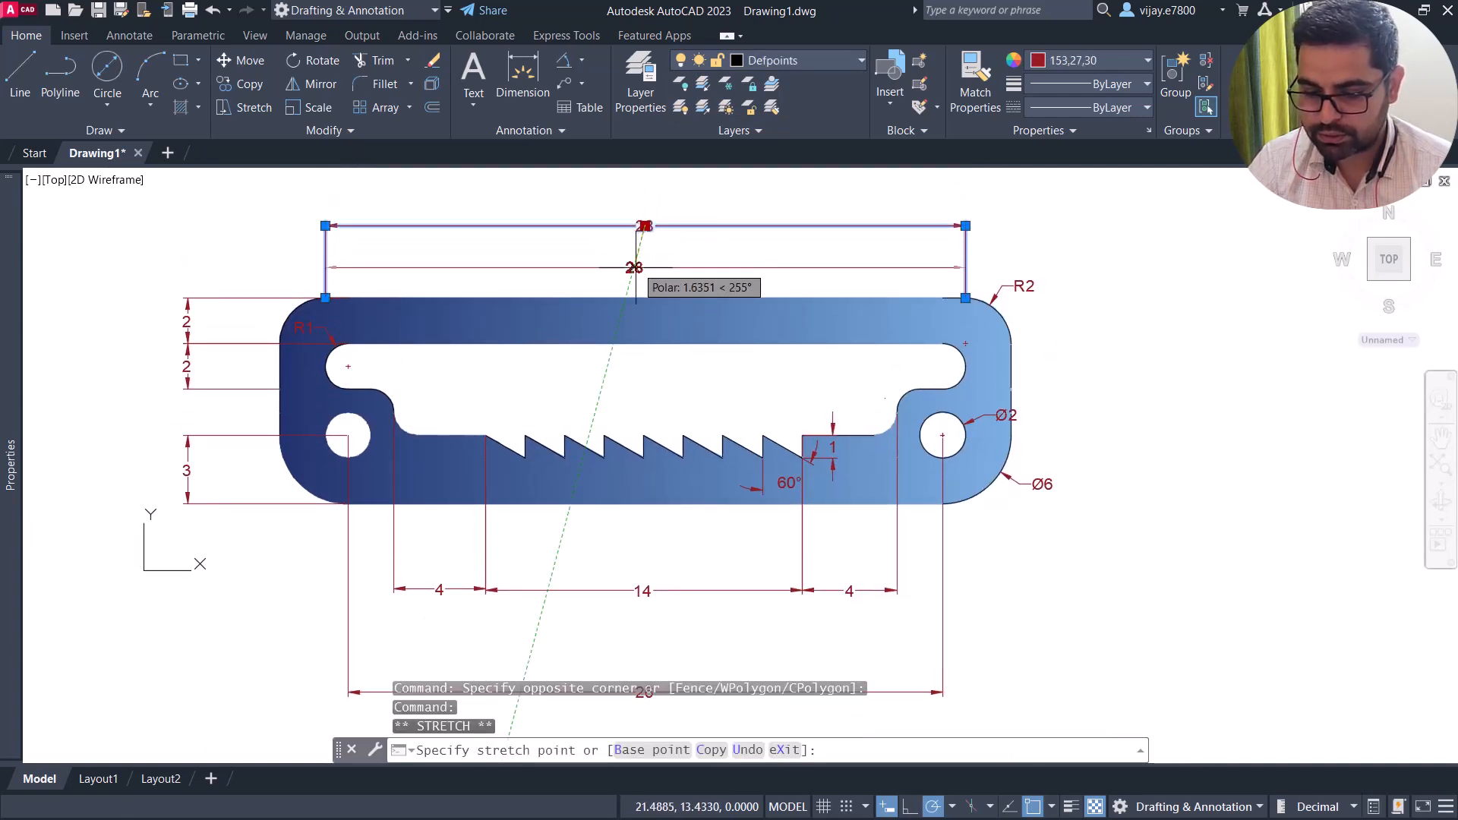
Move the 14 dimension line under the sawtooth section up to just below the part's bottom edge.
middle_click_drag(710, 384, 686, 273)
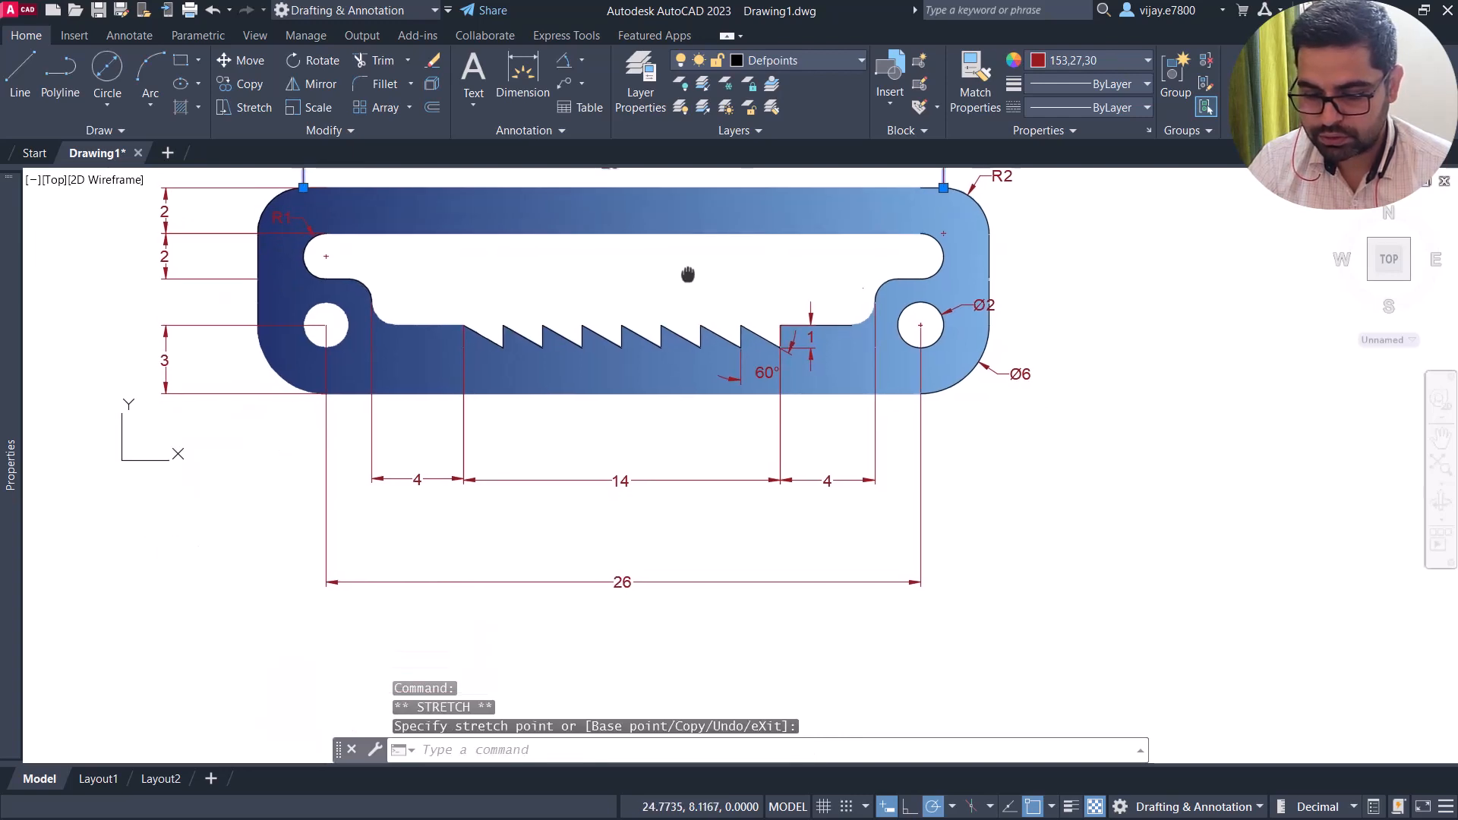
left_click(662, 479)
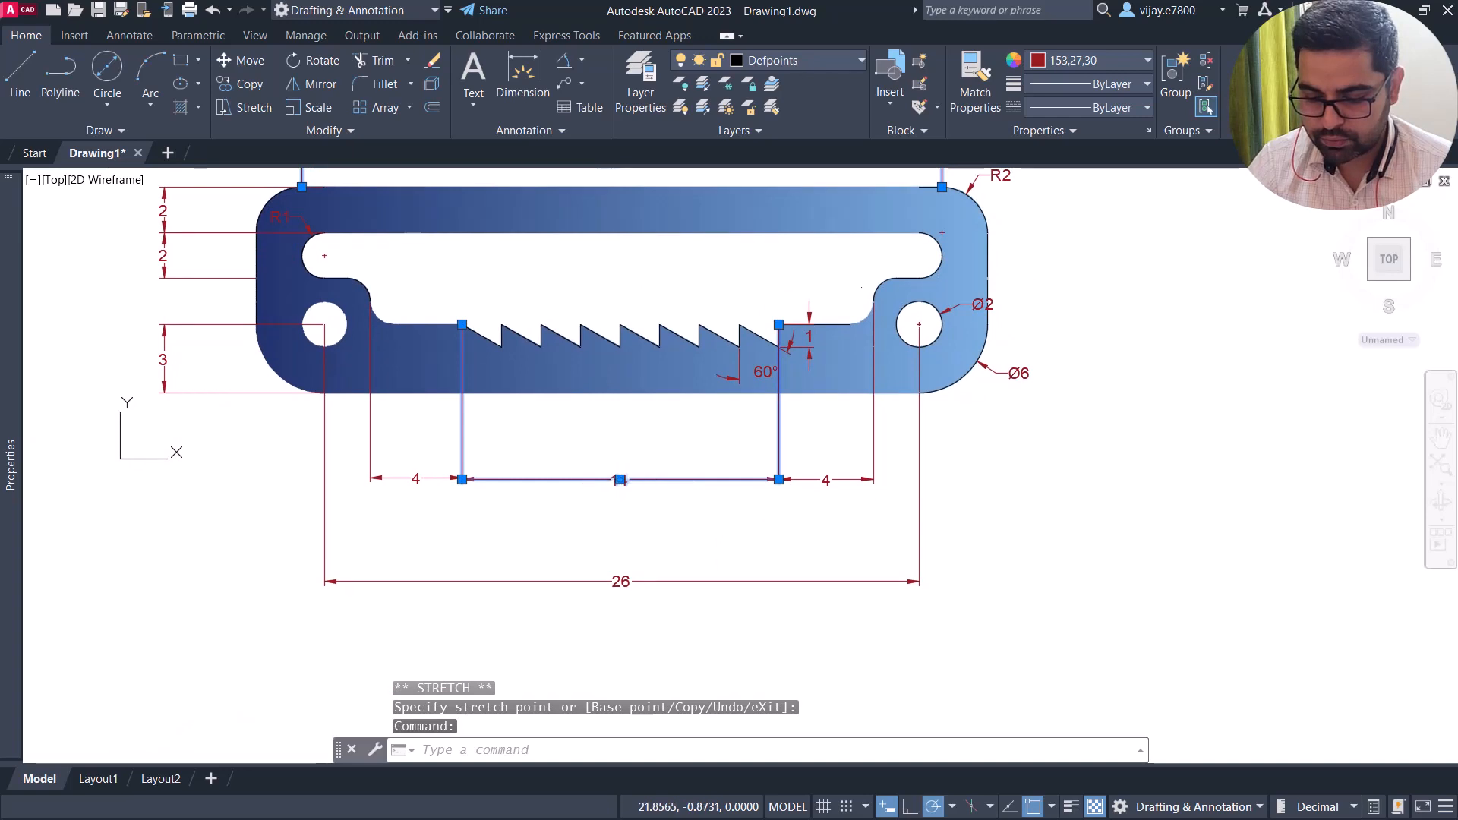
left_click(620, 479)
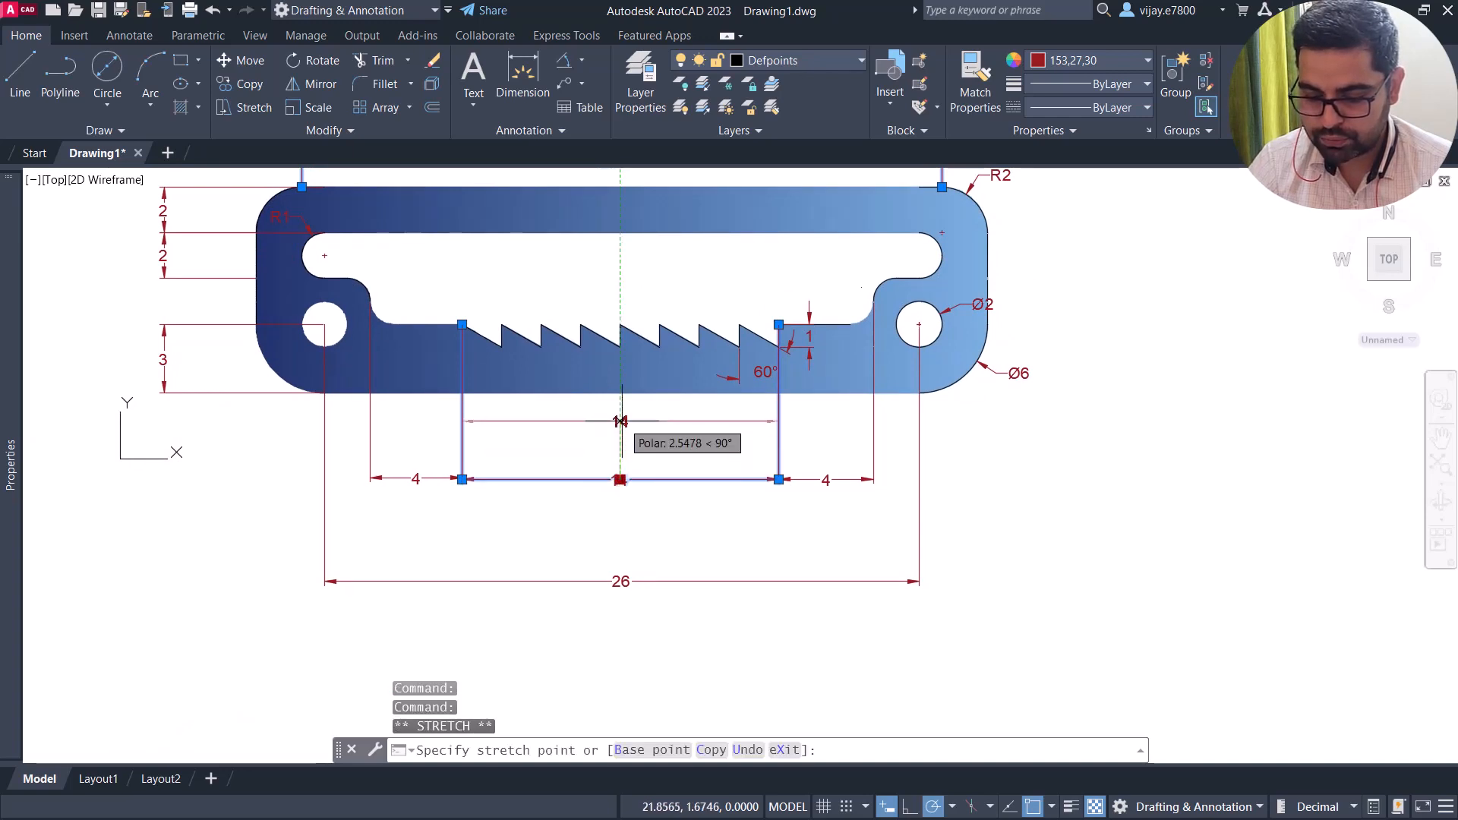
left_click(619, 421)
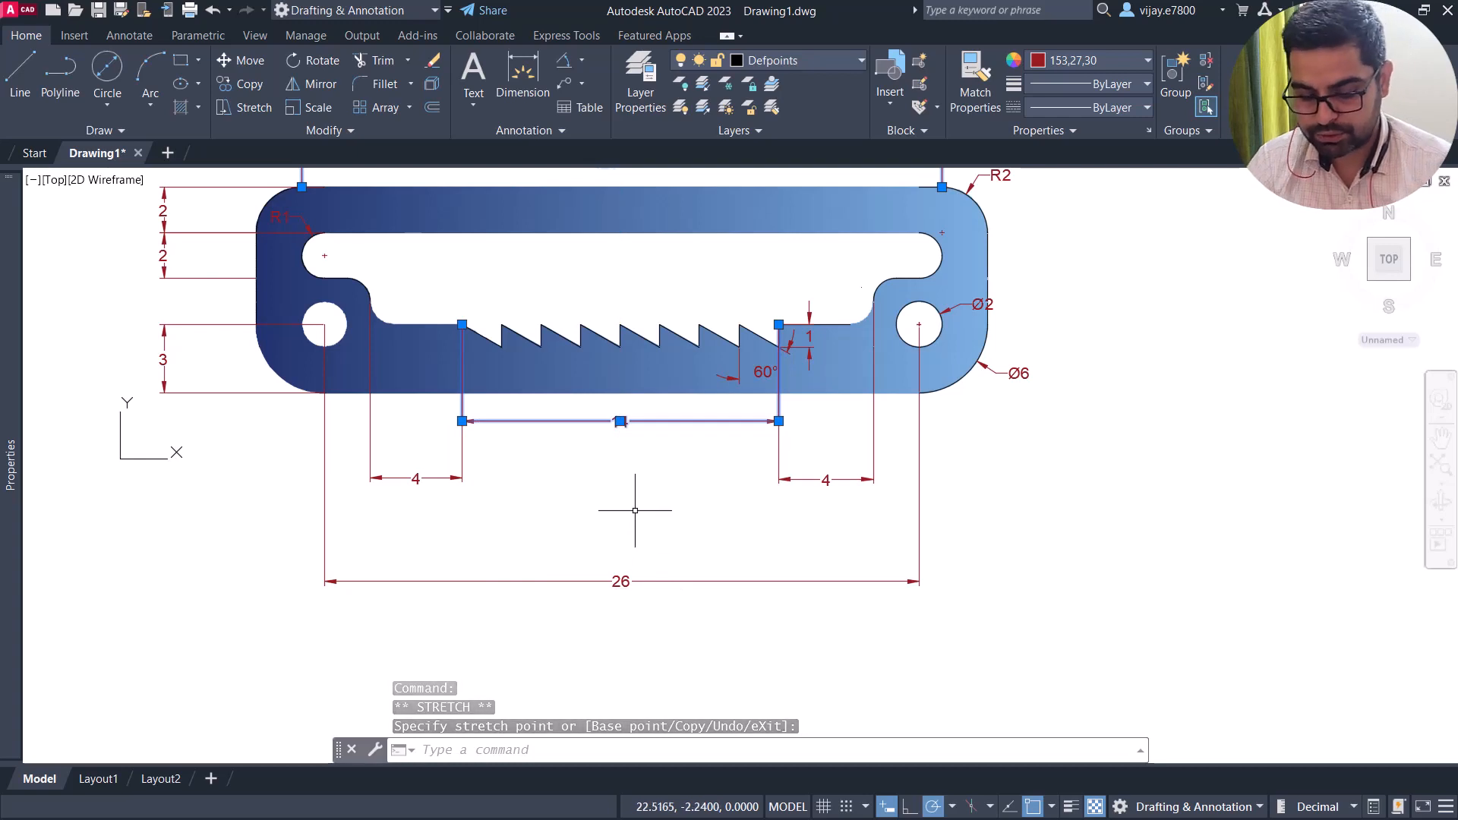
key("Escape")
type("dim")
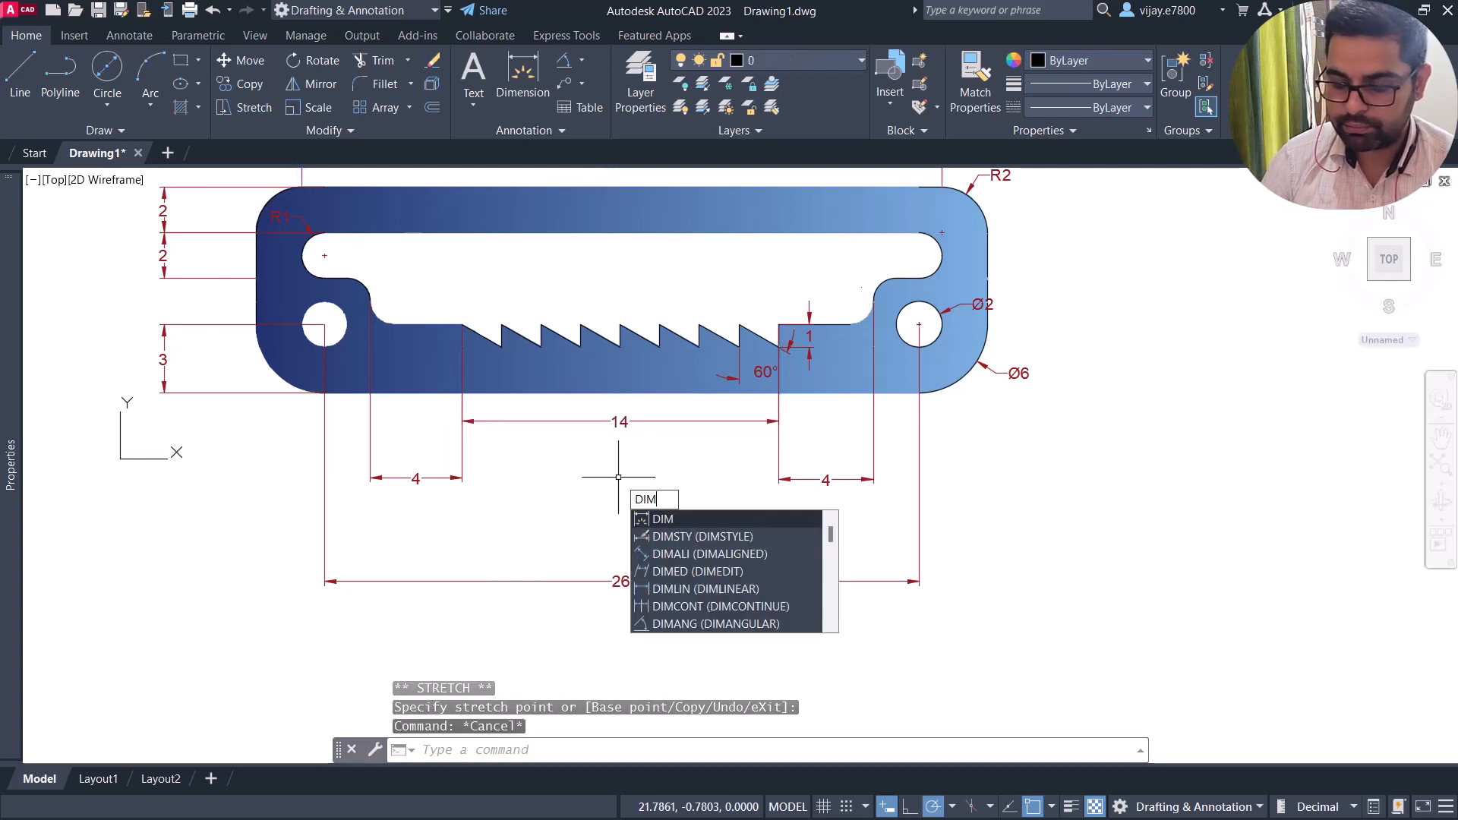
key("Return")
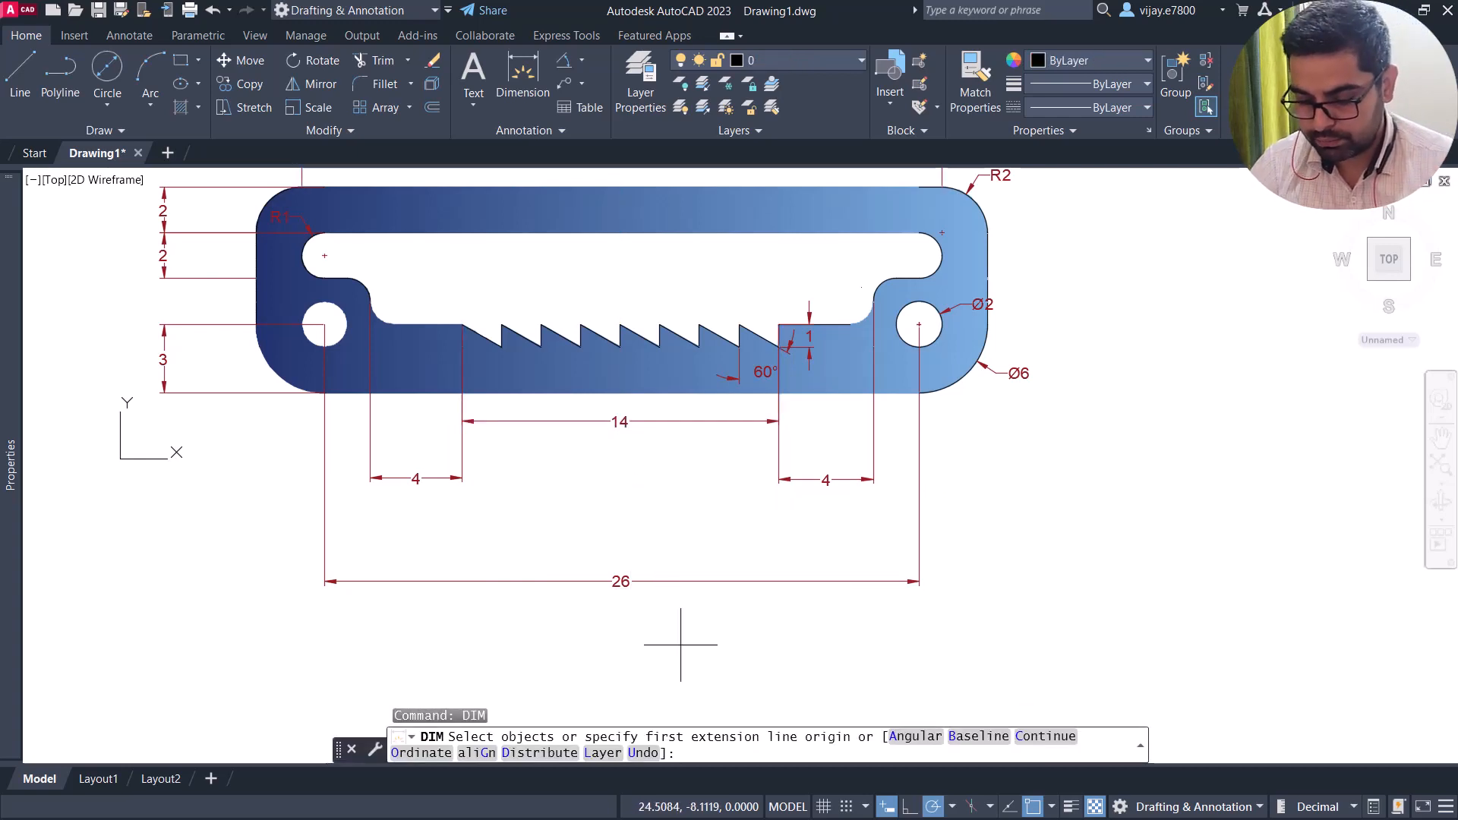
left_click(476, 752)
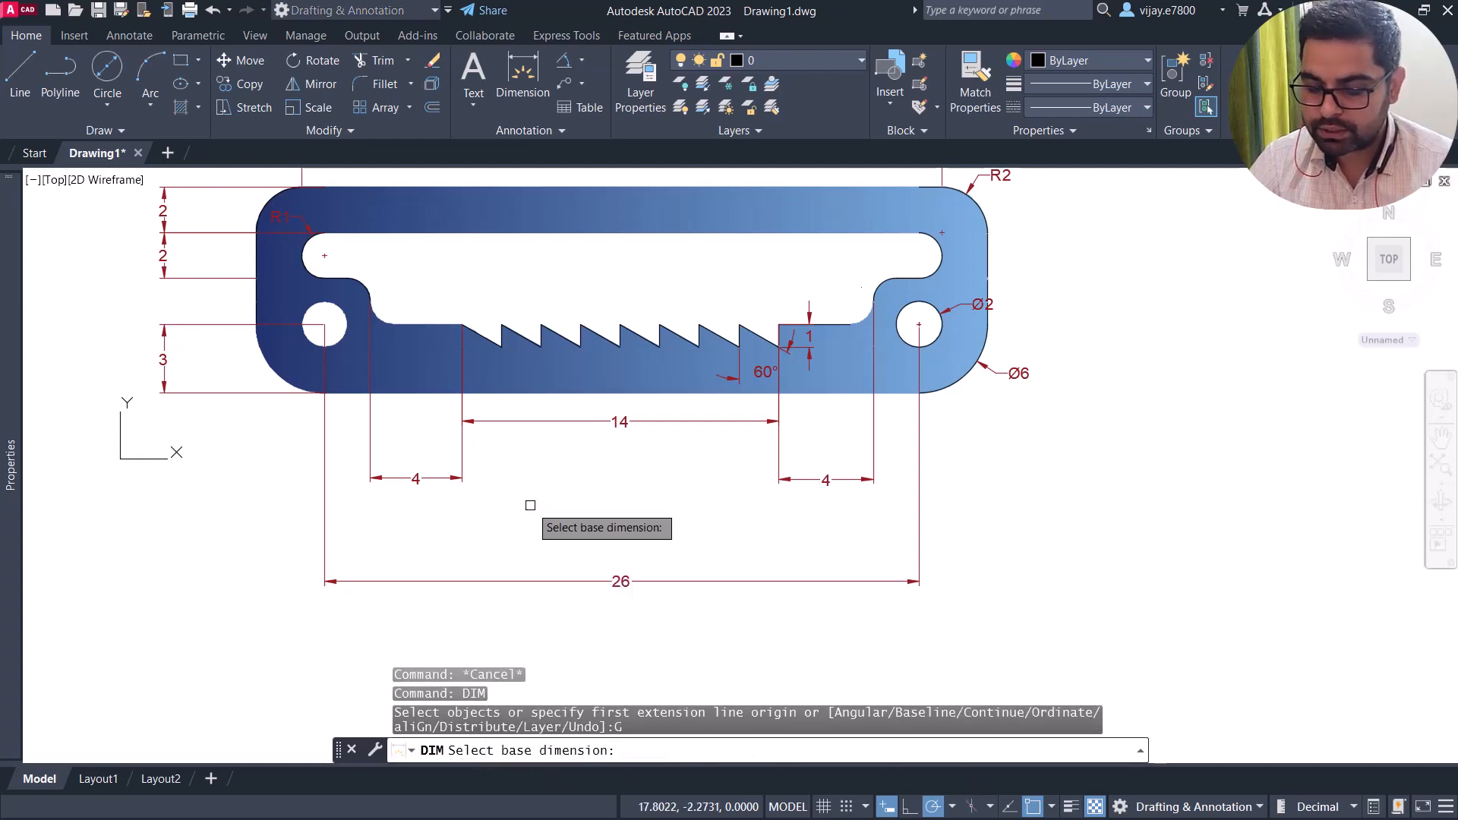
left_click(567, 423)
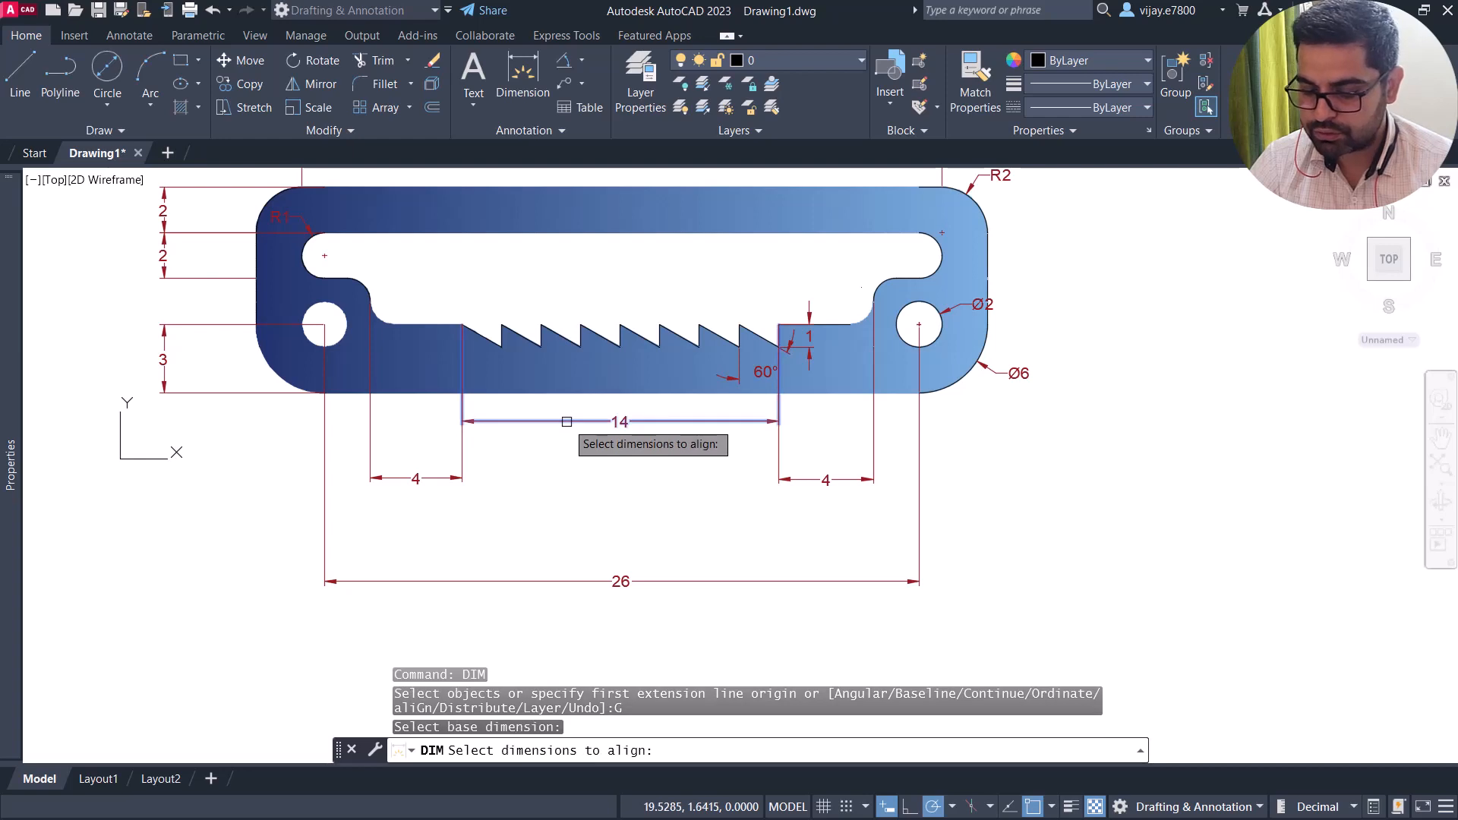
key("Return")
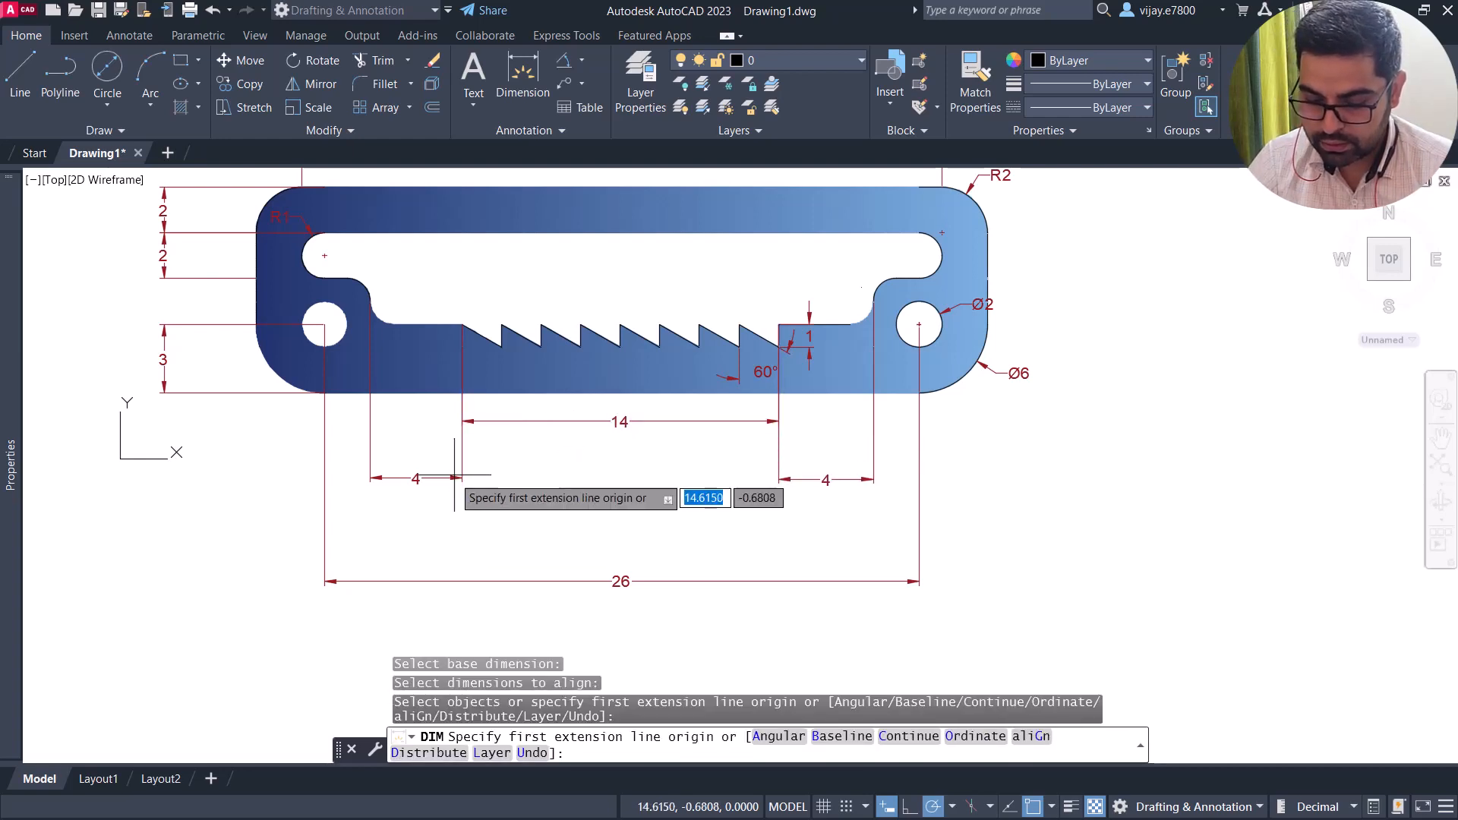
left_click(461, 421)
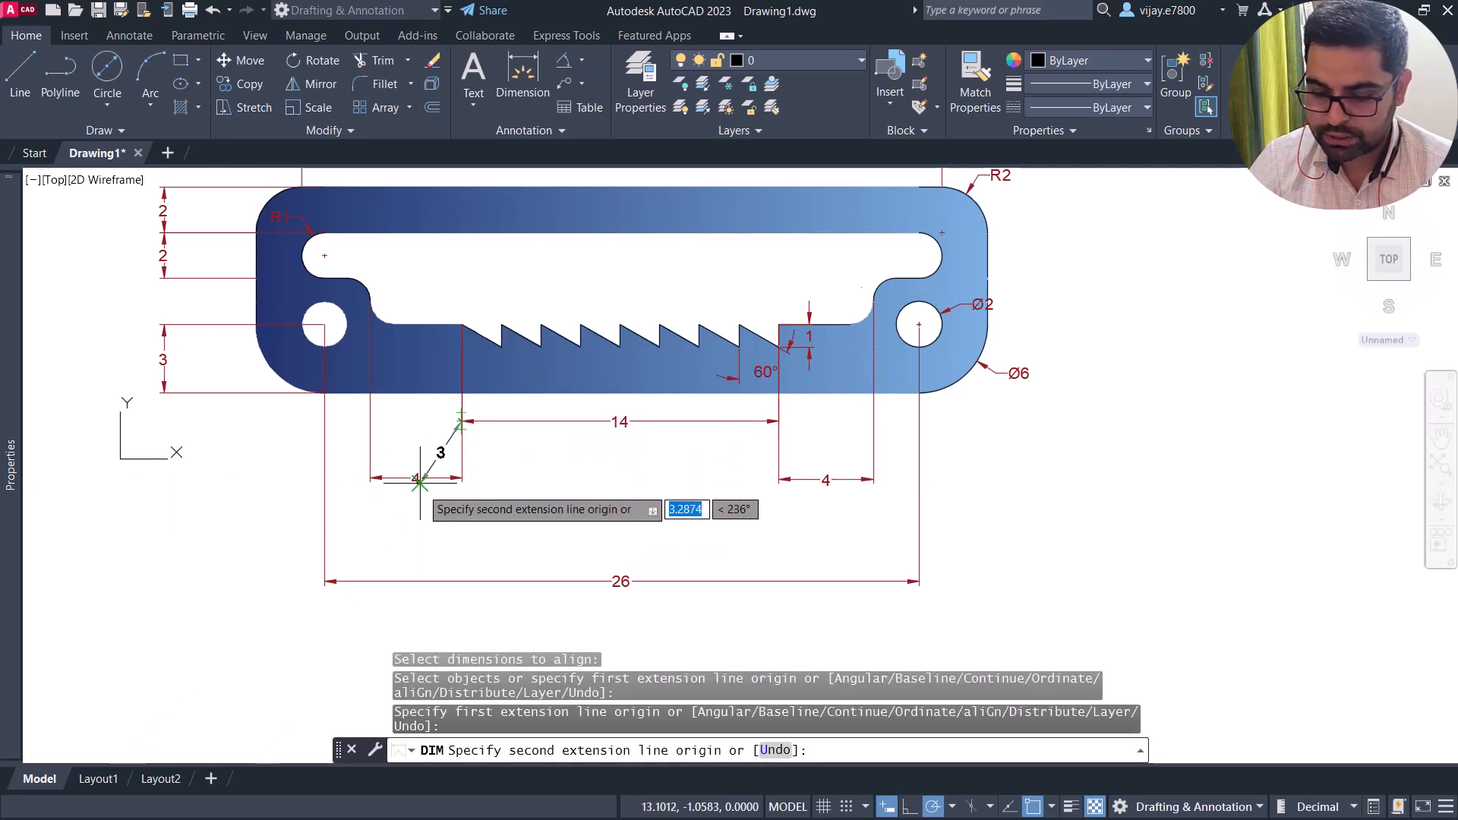
key("Escape")
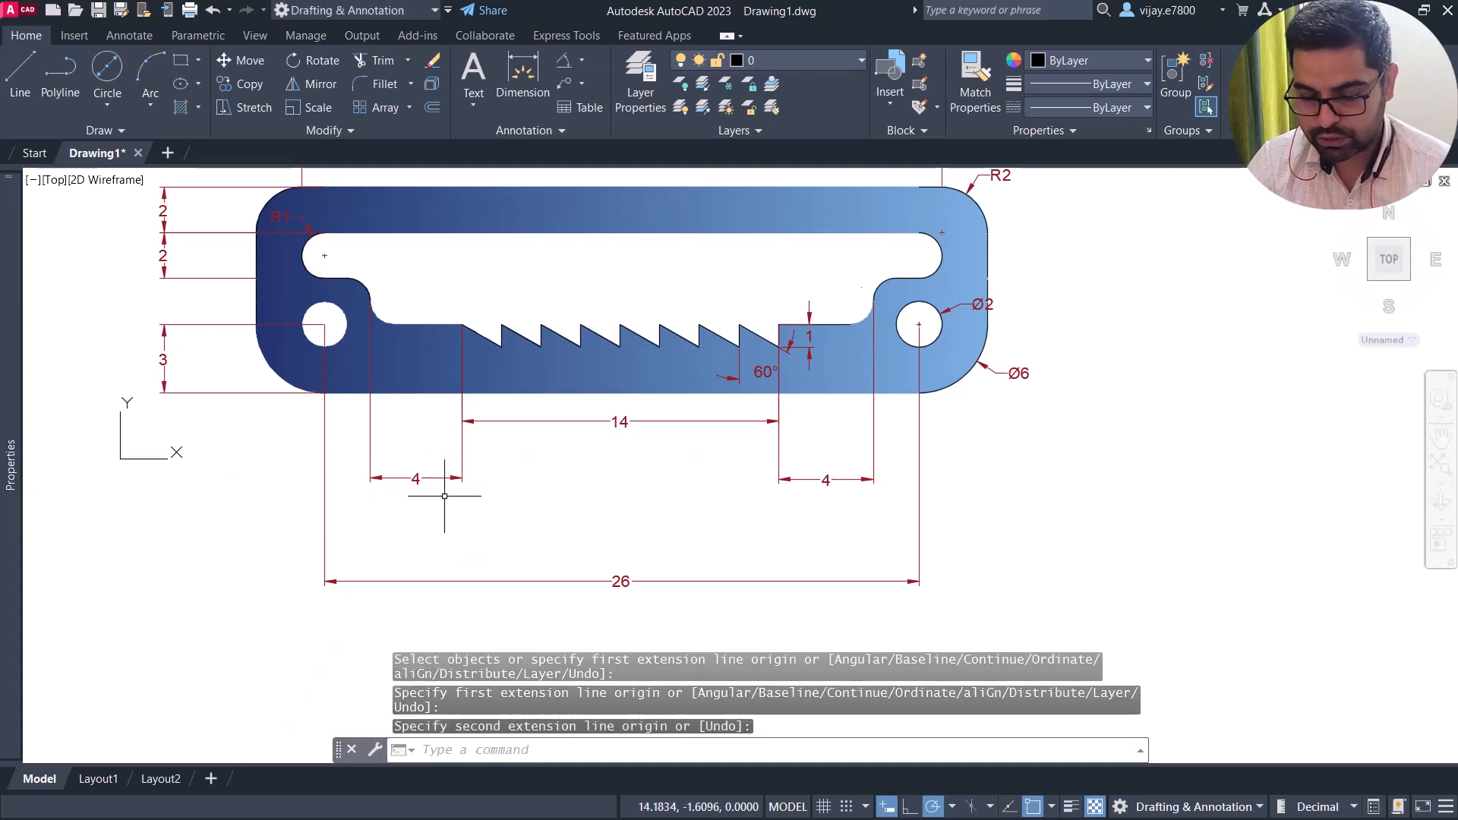
Align both 4 dimensions below the part with the 14 dimension, using the DIM command's Align option.
type("dim")
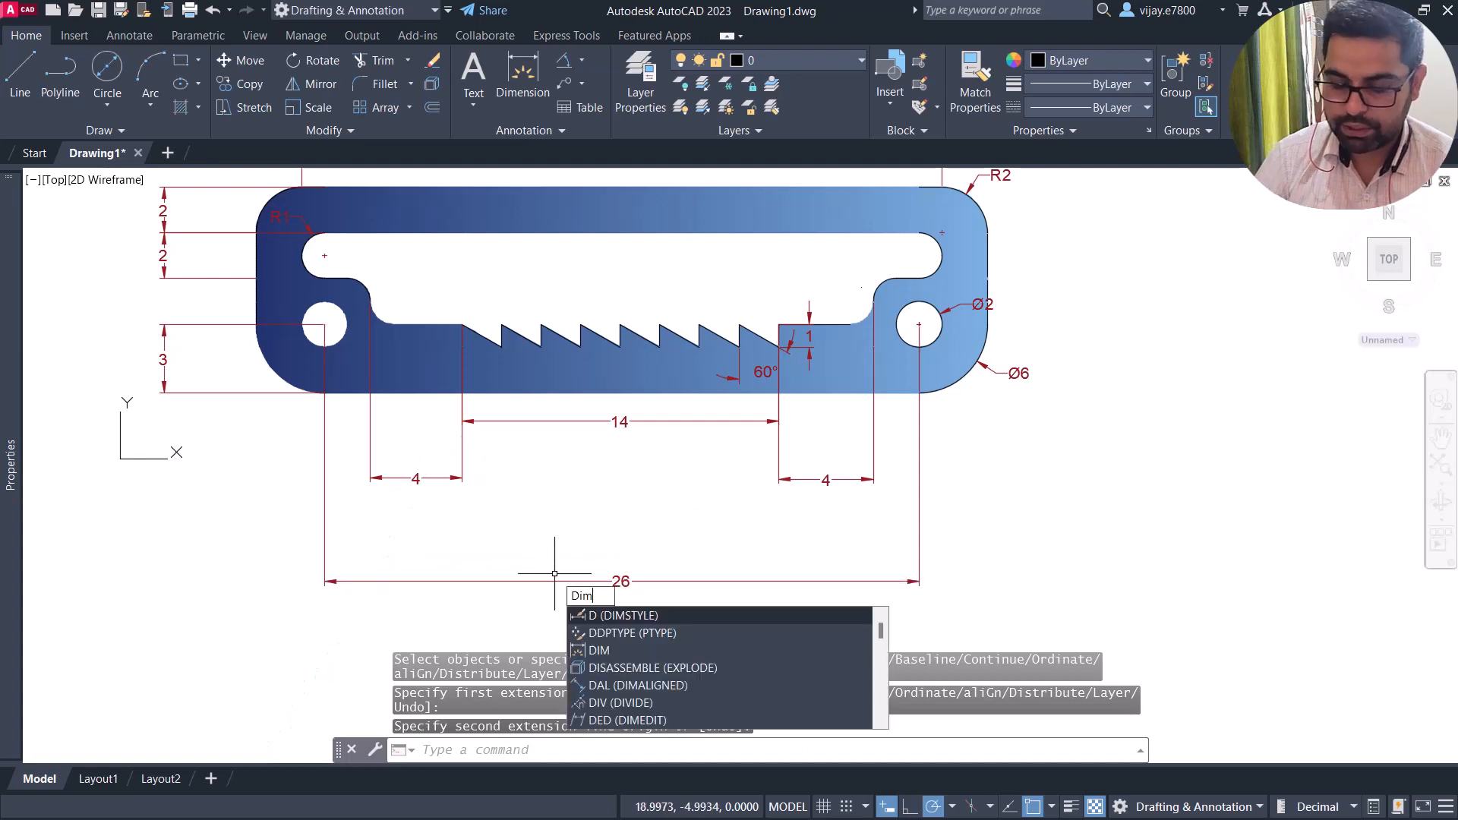
key("Return")
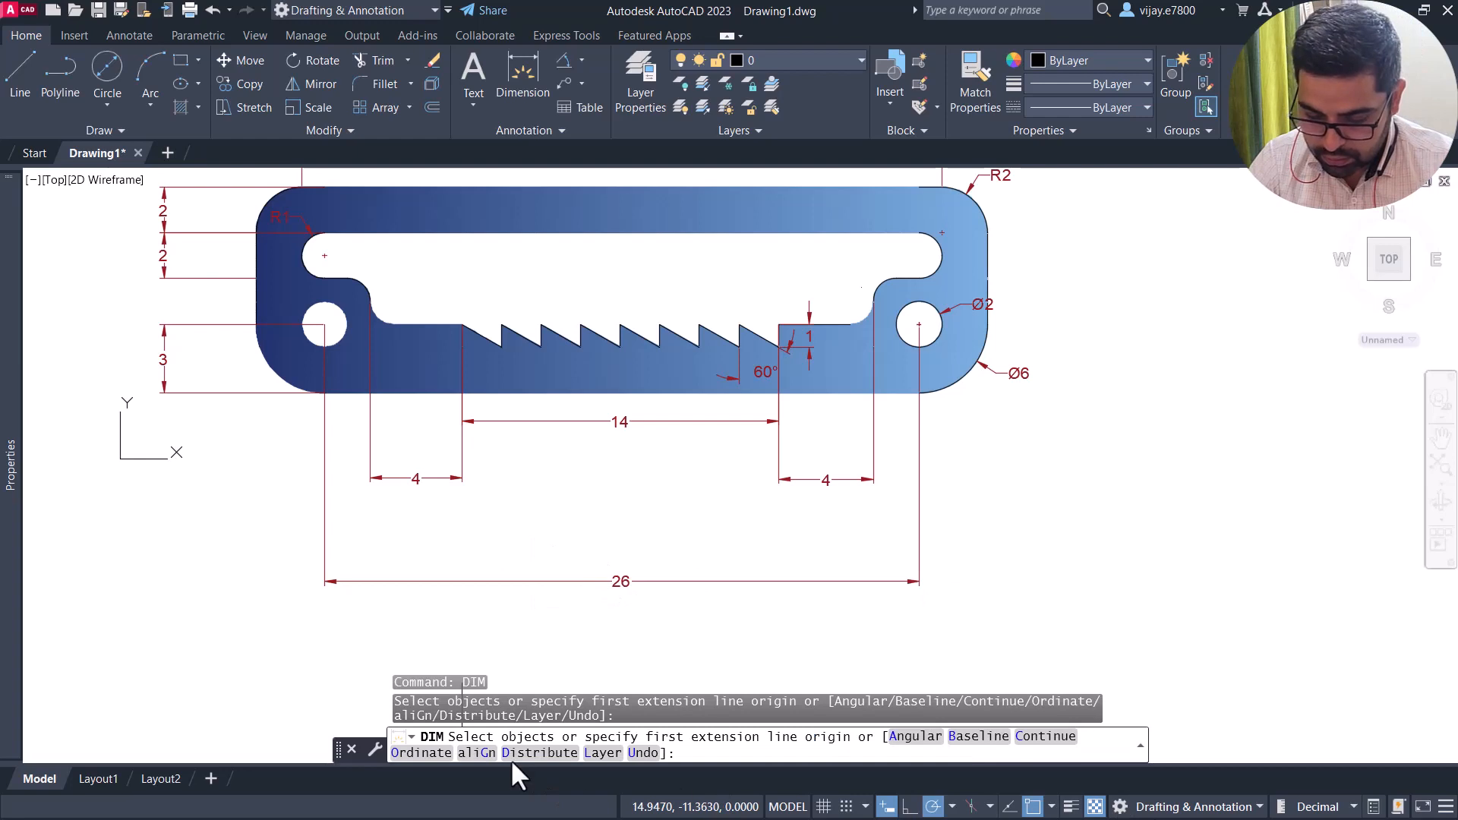
left_click(476, 754)
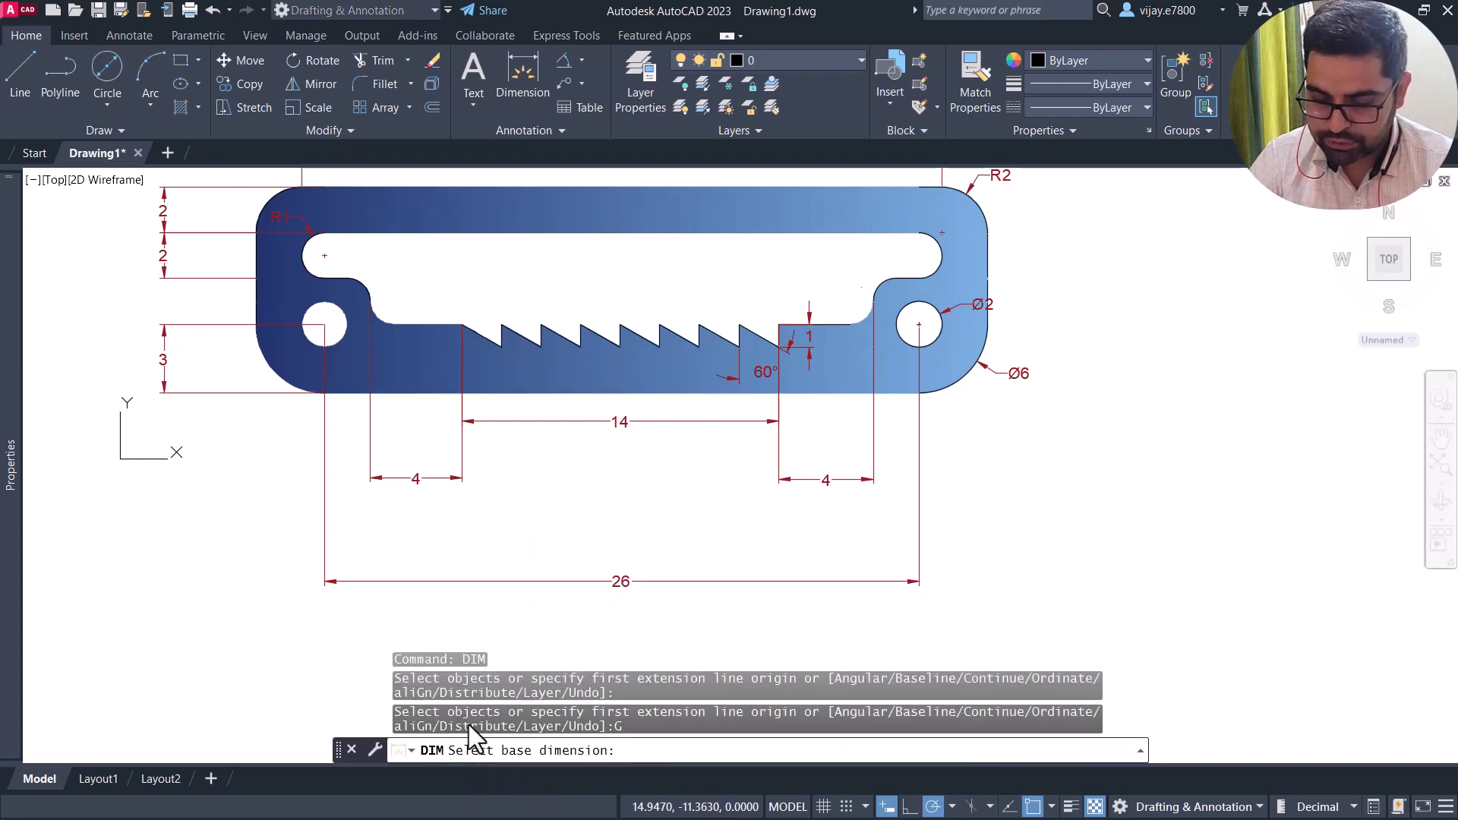
left_click(519, 420)
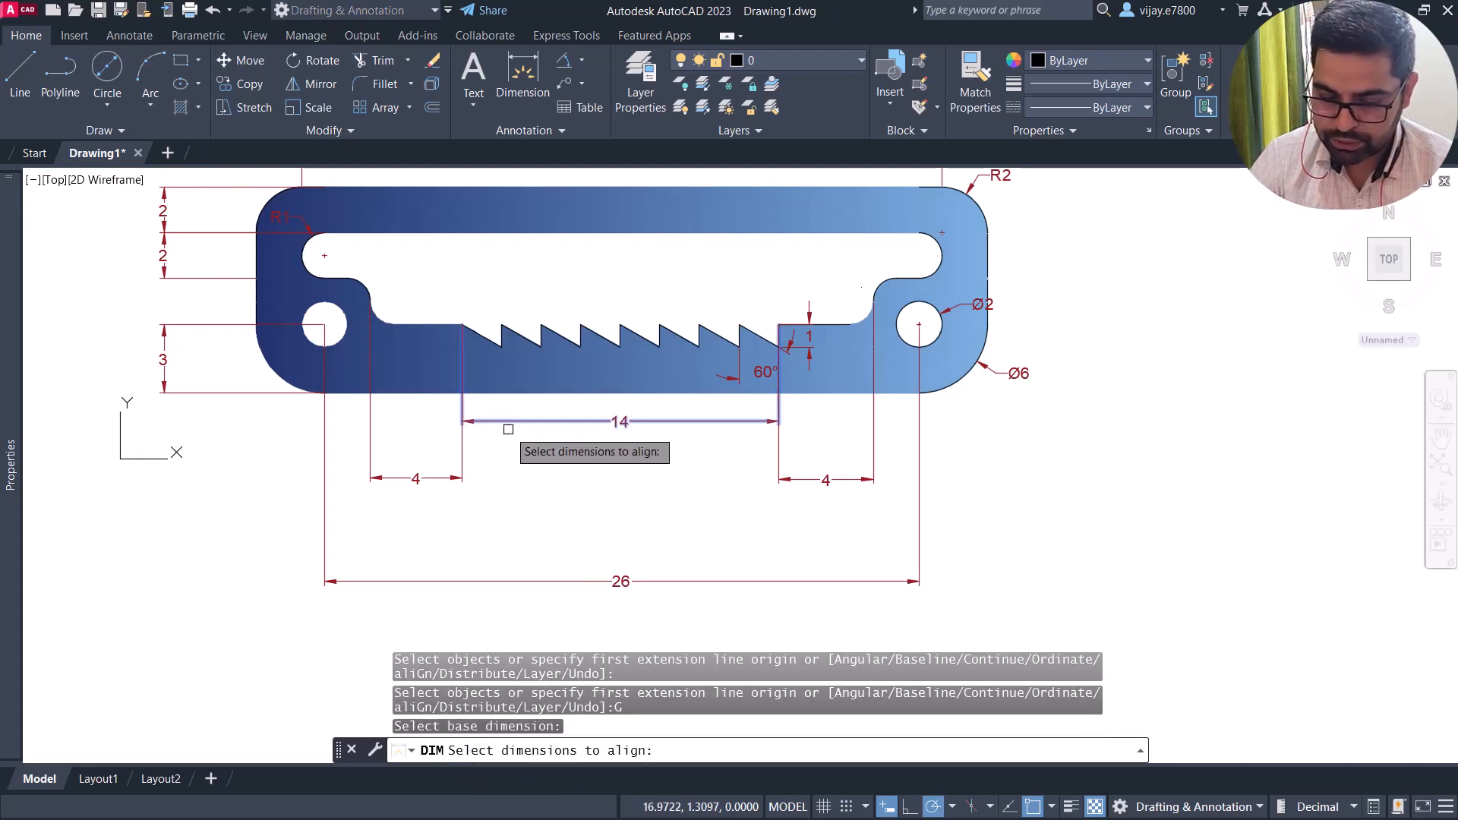
left_click(413, 481)
left_click(788, 478)
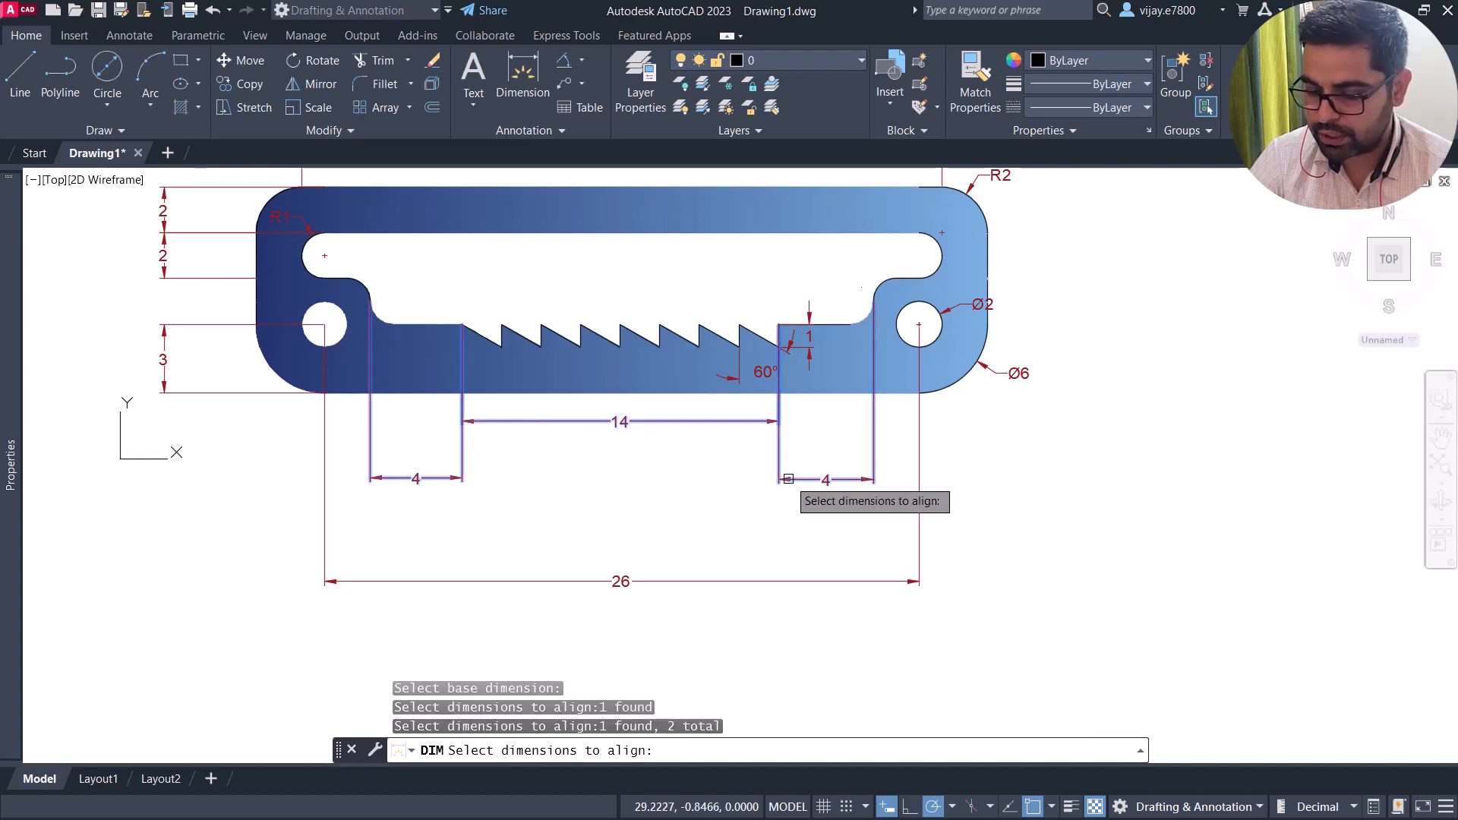
key("Return")
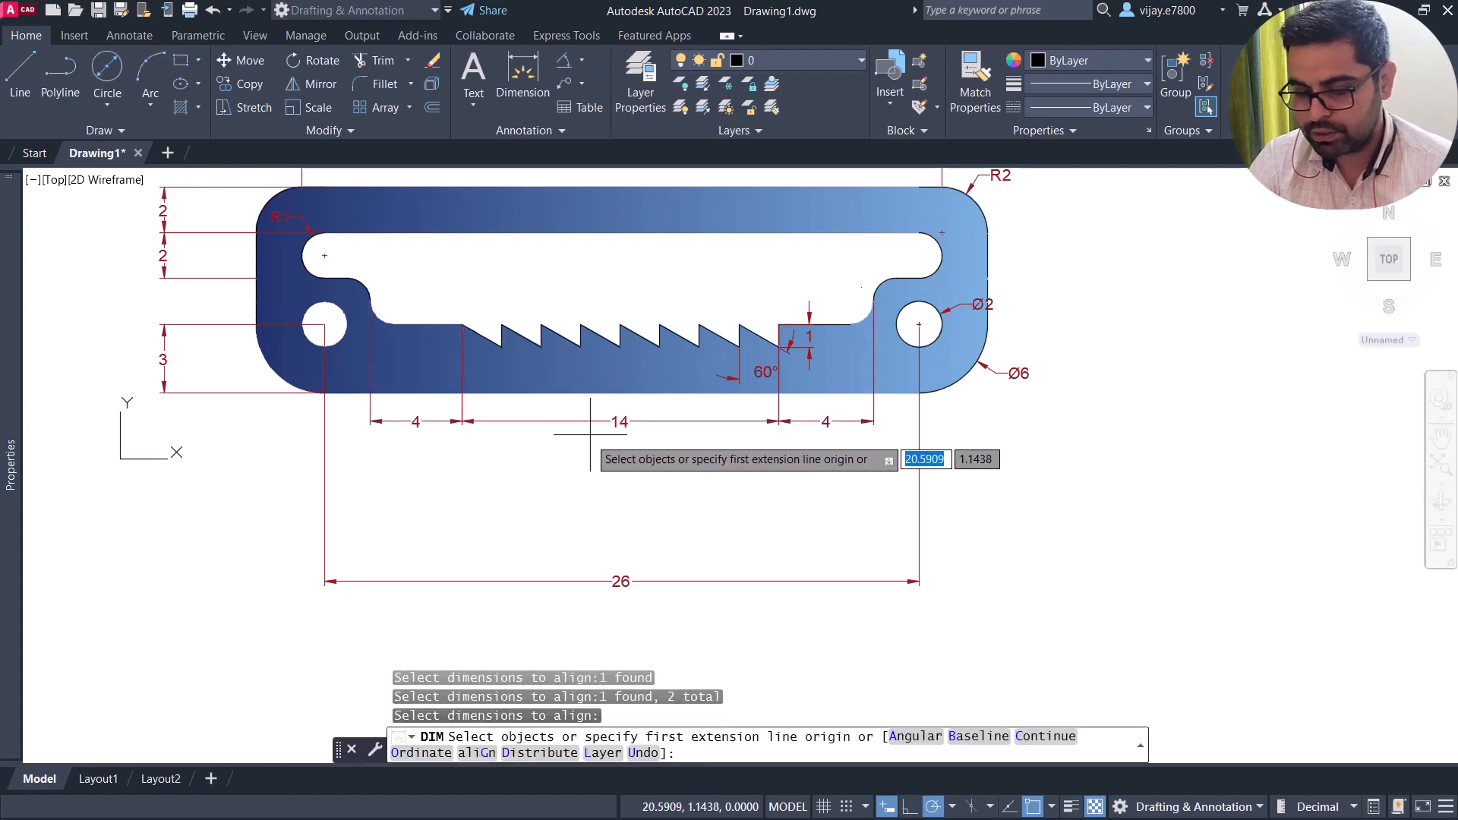
key("Return")
Move the 26 dimension line up to just below the aligned row, and move the right hole's Ø2 label outside the part.
left_click(775, 594)
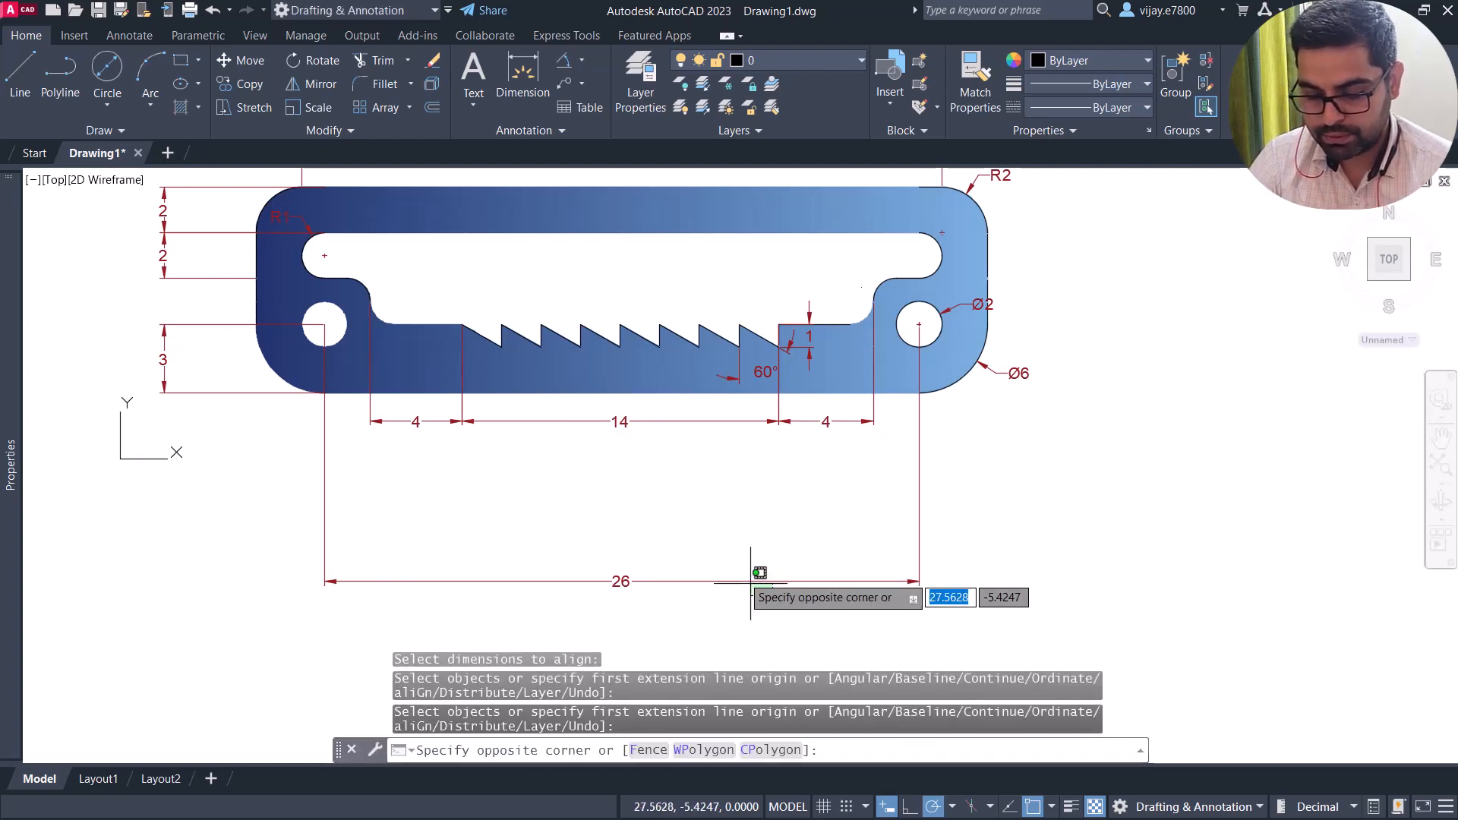
left_click(739, 571)
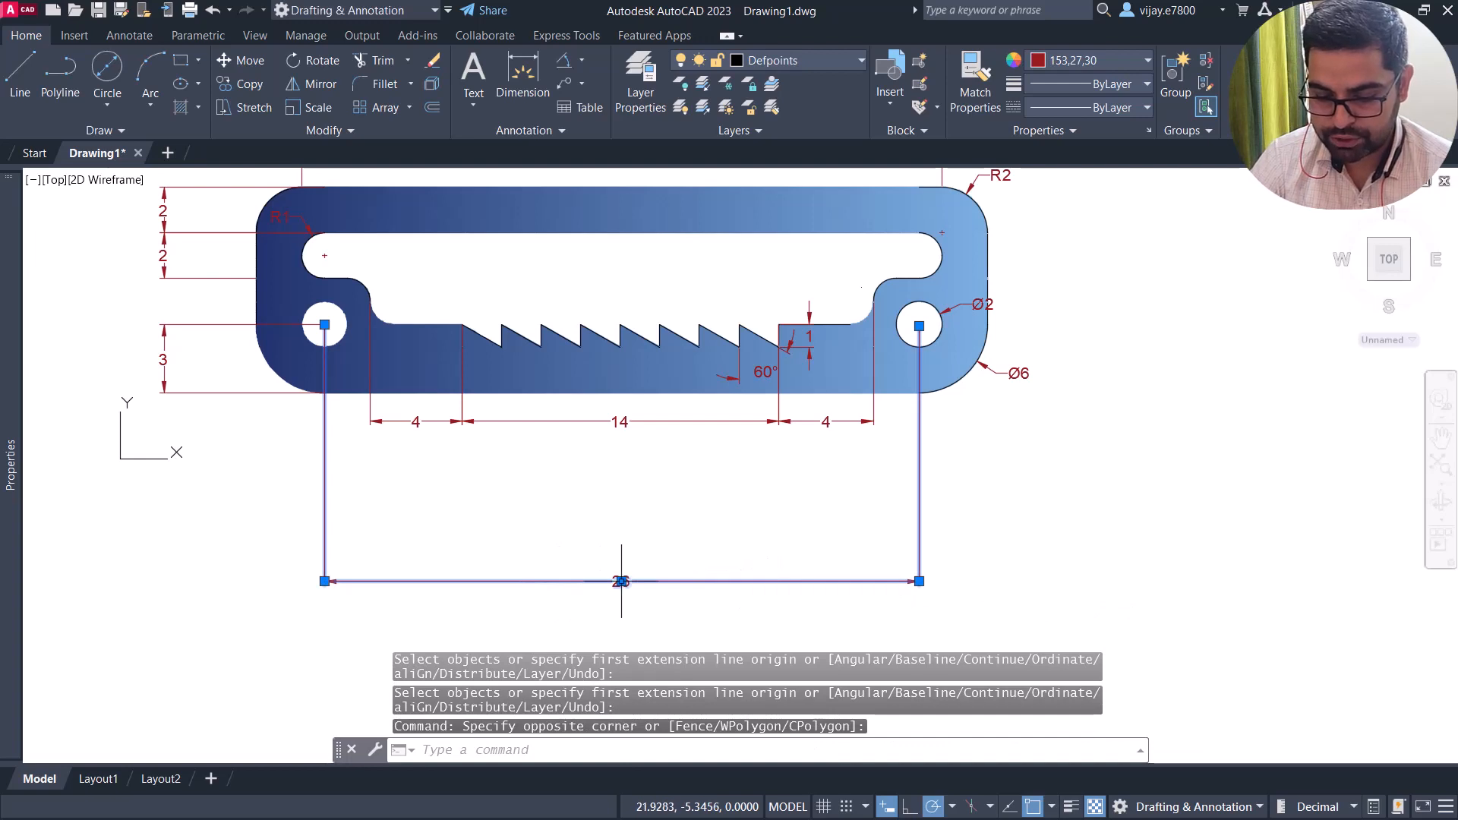
left_click(621, 581)
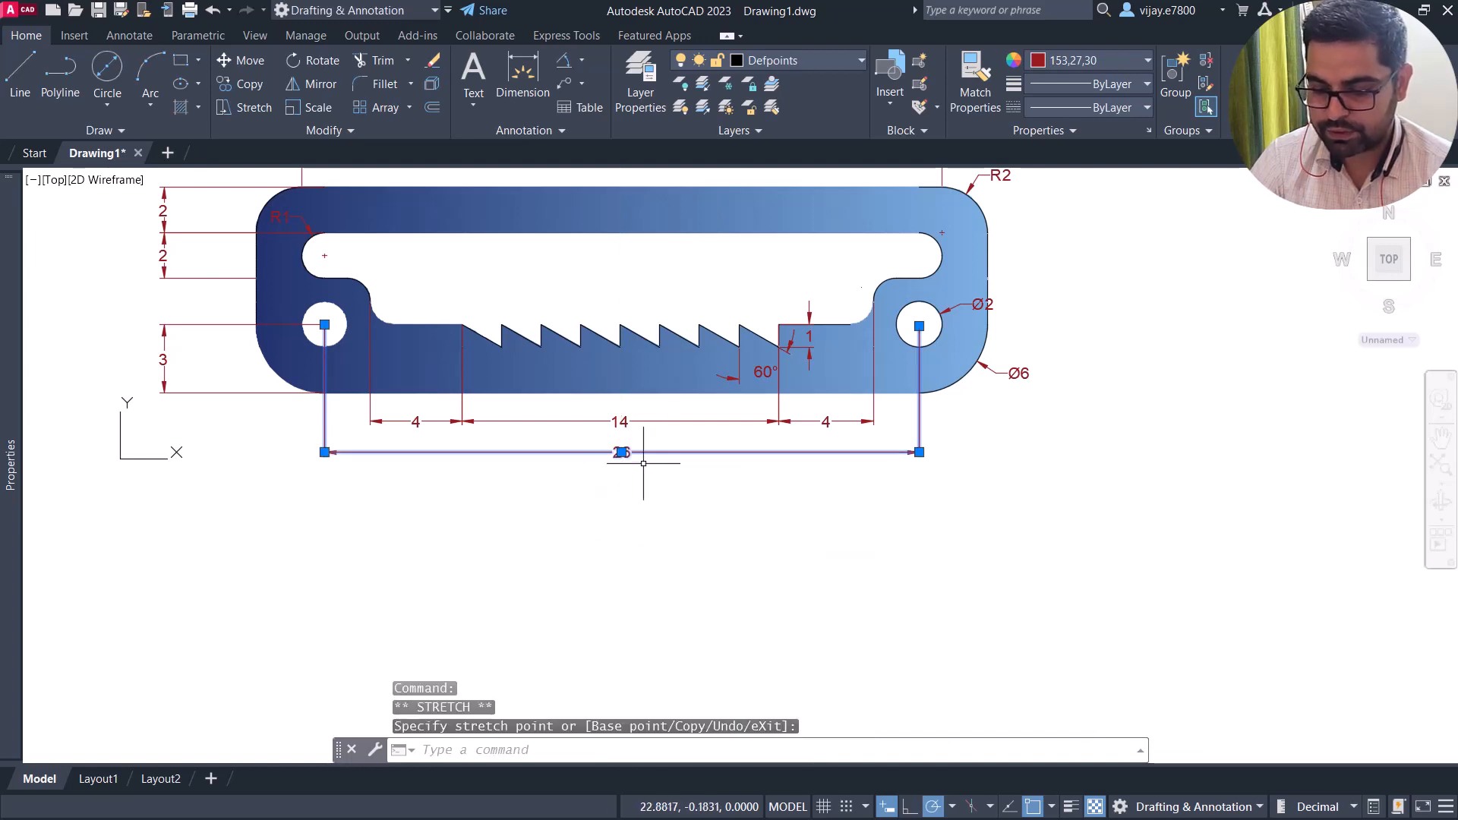
middle_click_drag(1080, 479, 1078, 580)
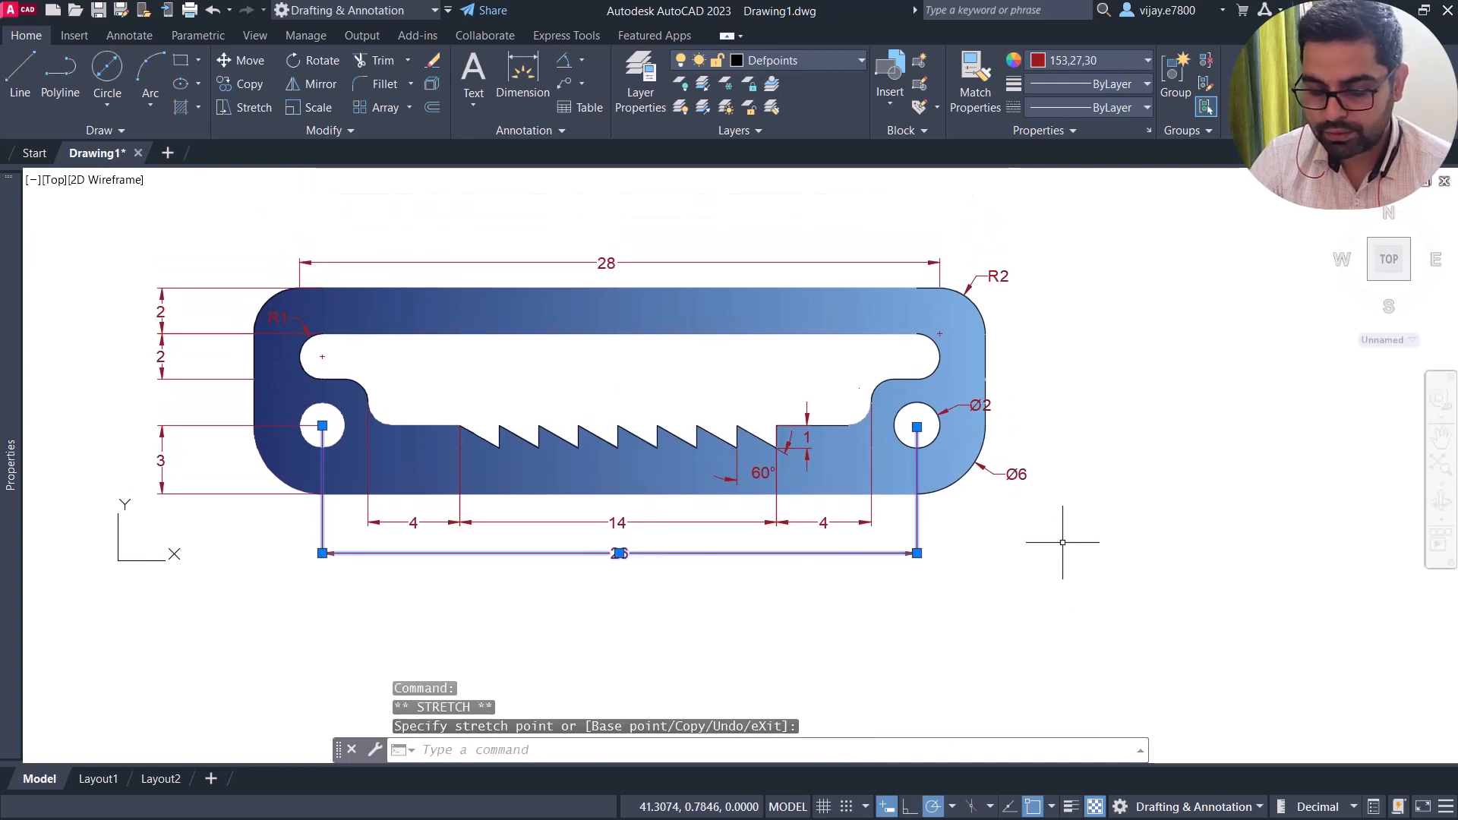
key("Escape")
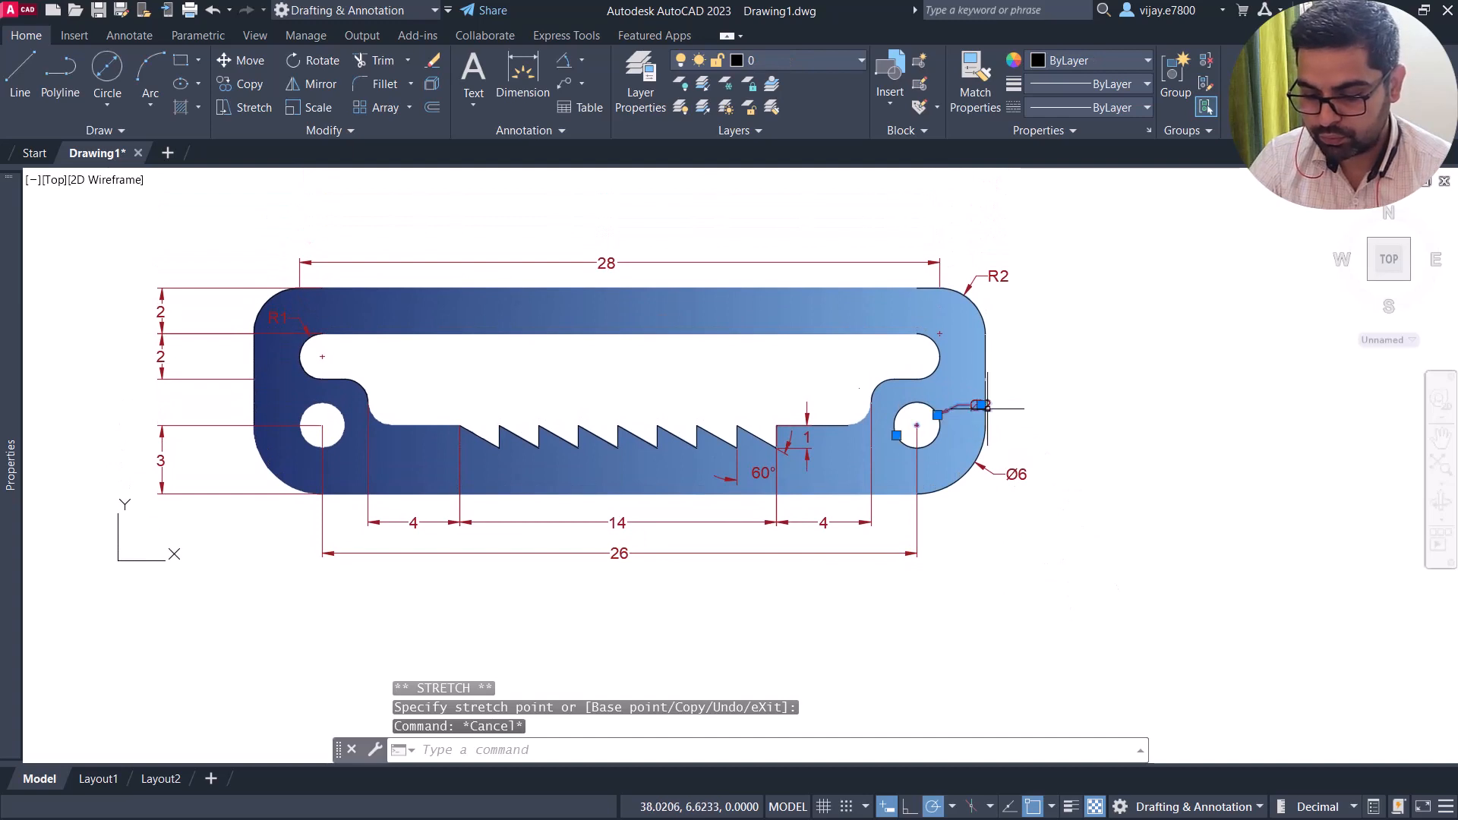
left_click(981, 404)
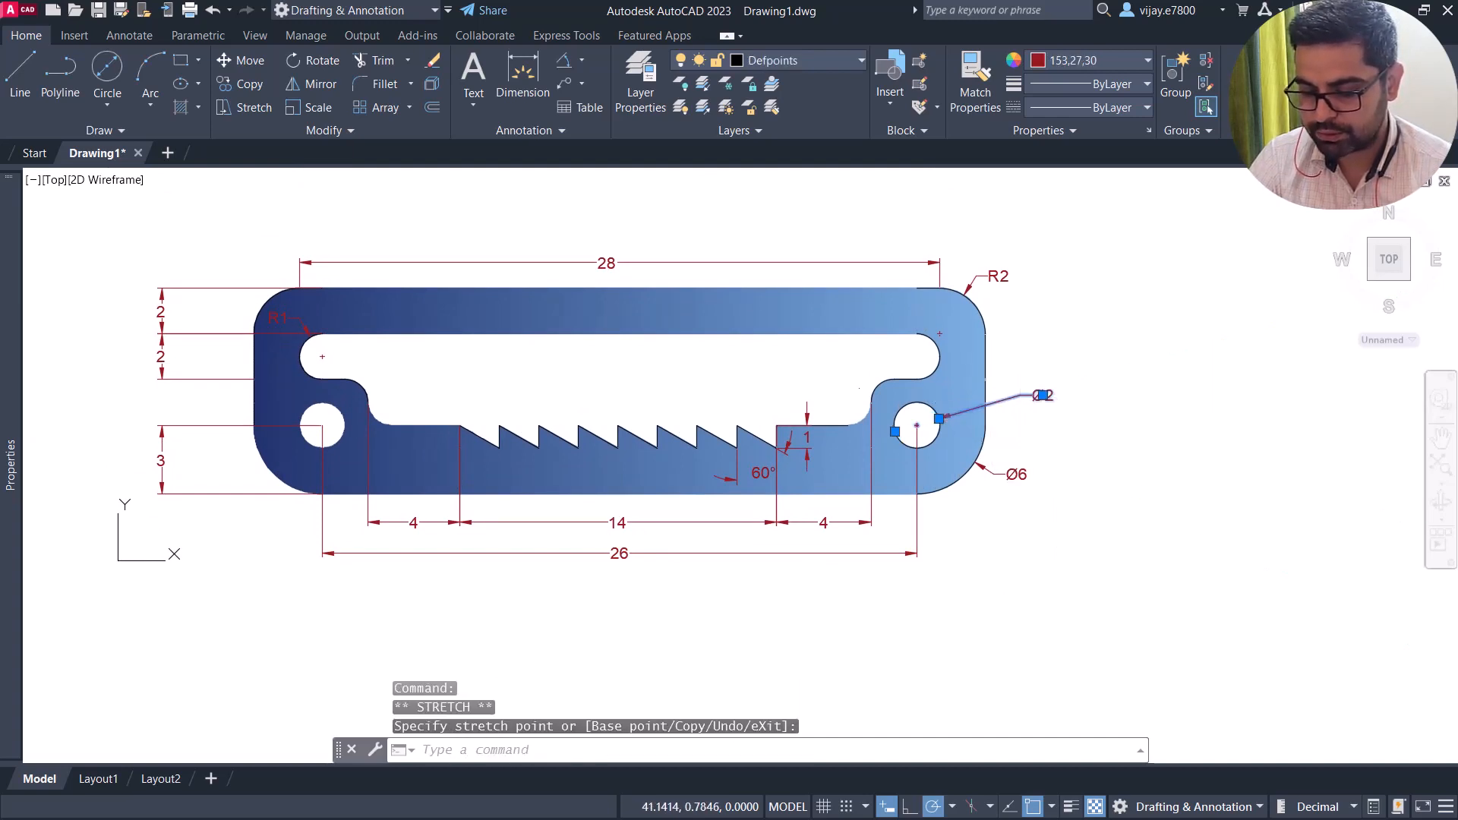
key("Escape")
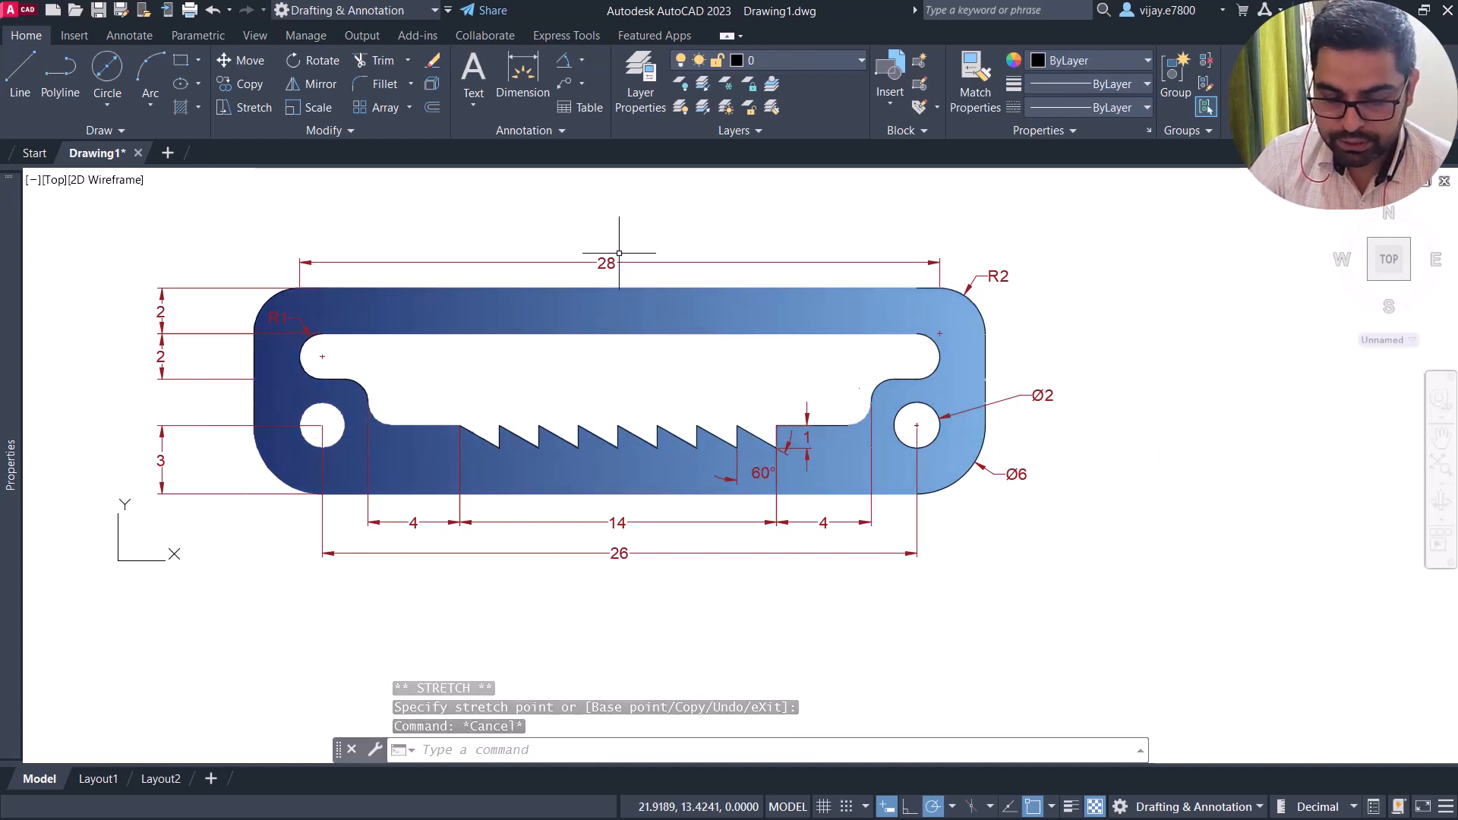
Add a vertical linear dimension from the left hole's centre to the slot's lower edge, in line with the other vertical dimensions.
left_click(580, 60)
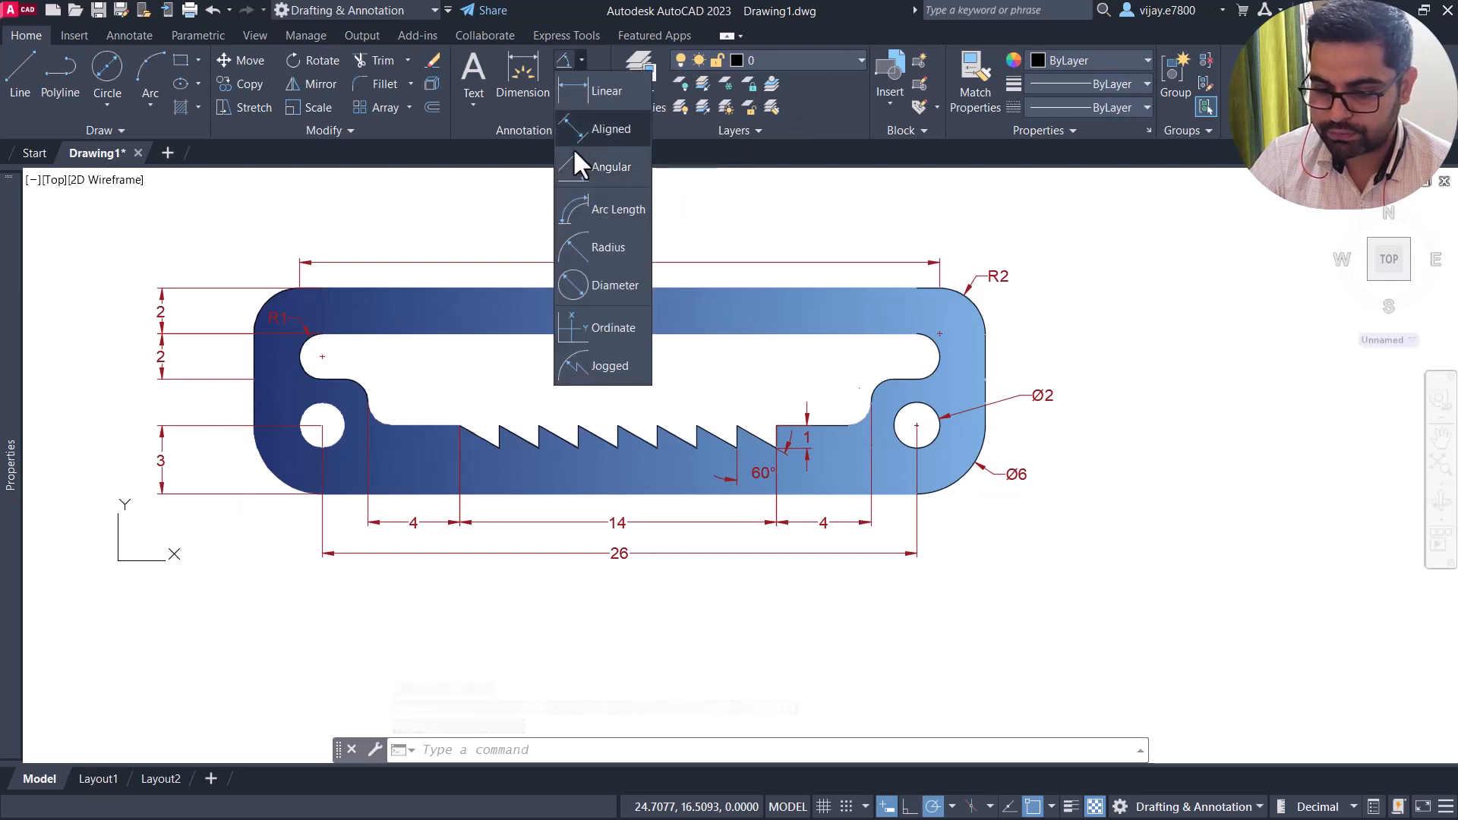
left_click(599, 91)
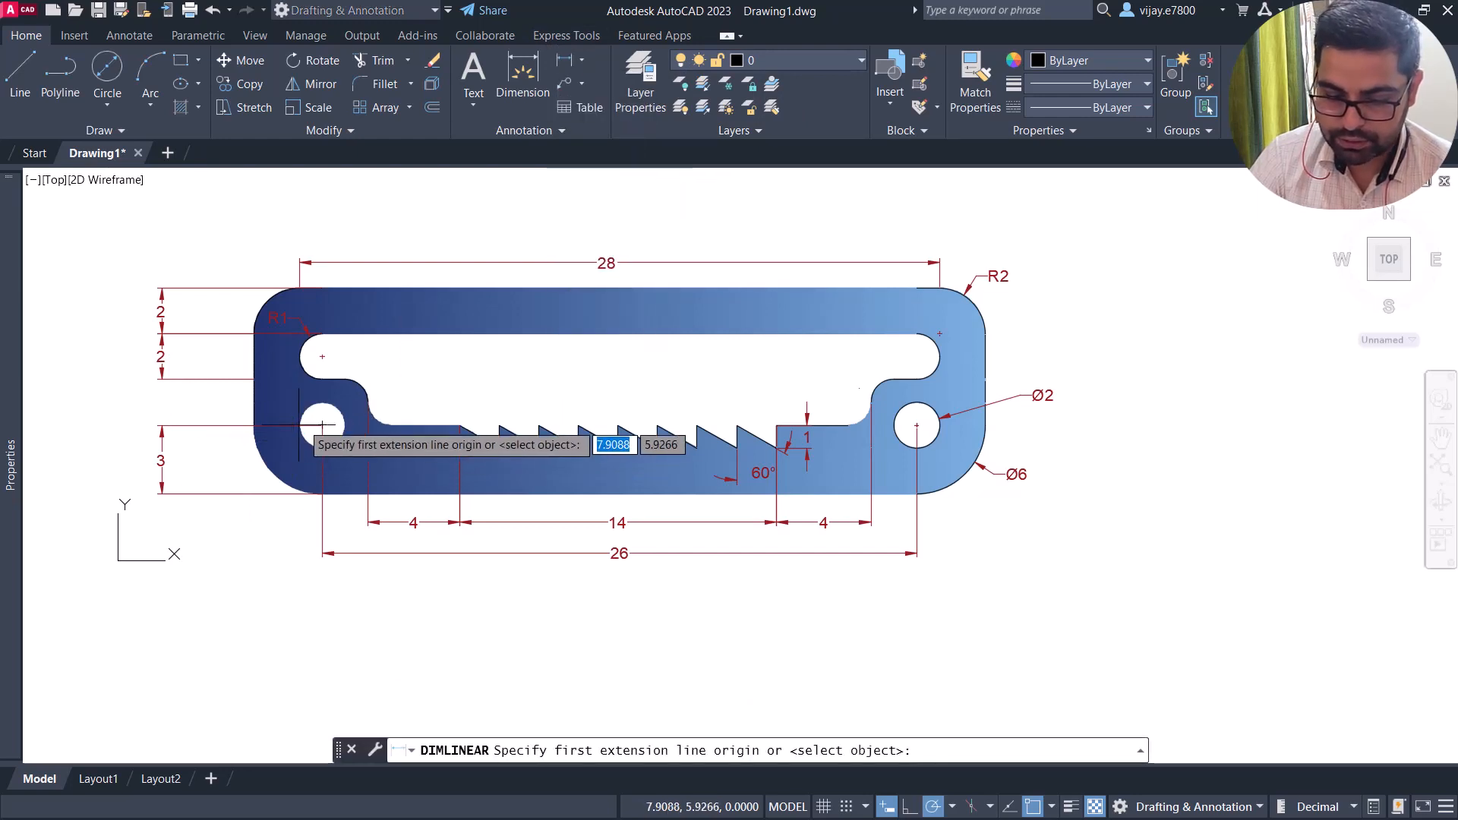
left_click(322, 425)
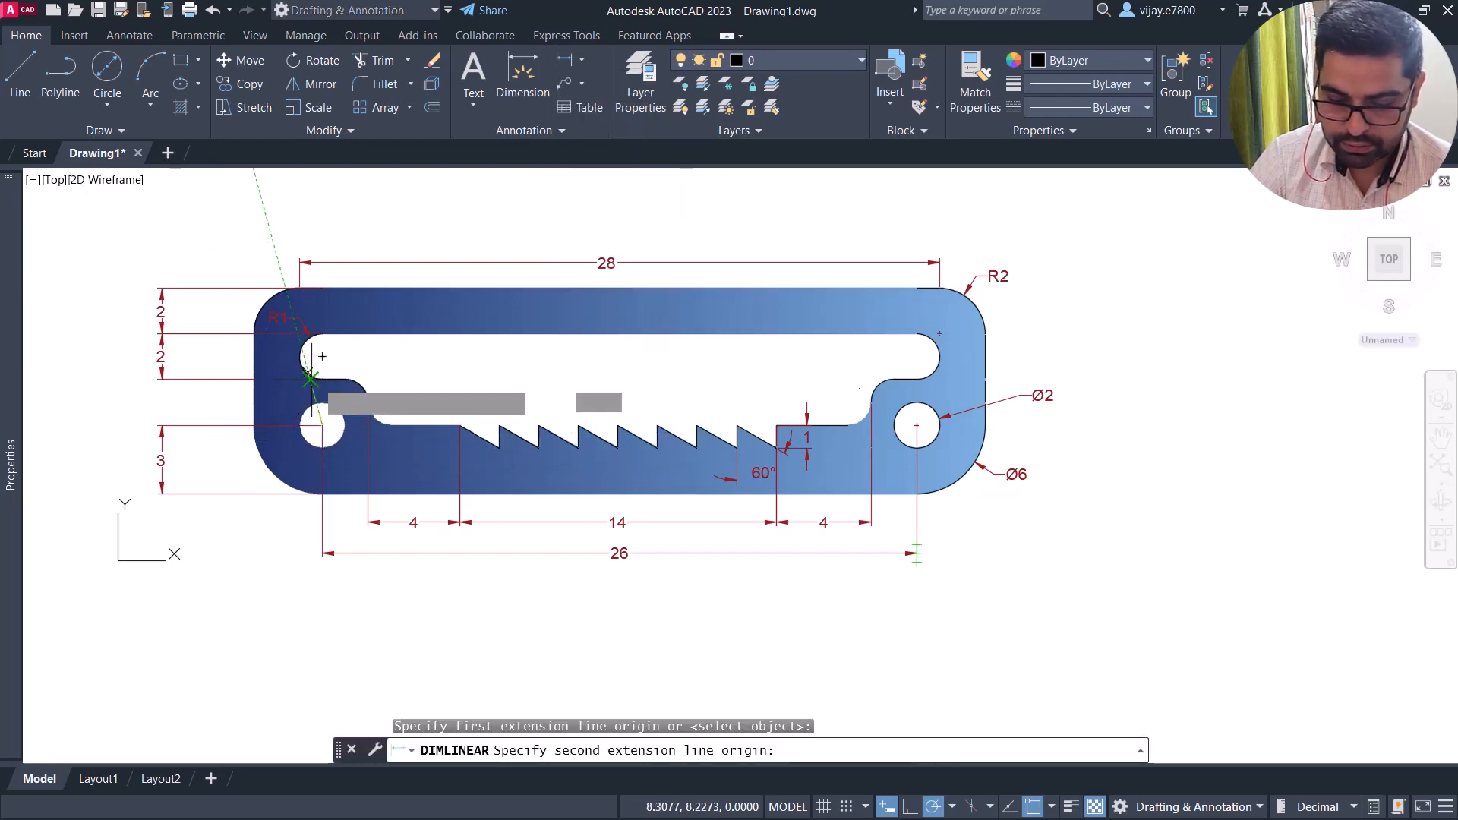
left_click(322, 379)
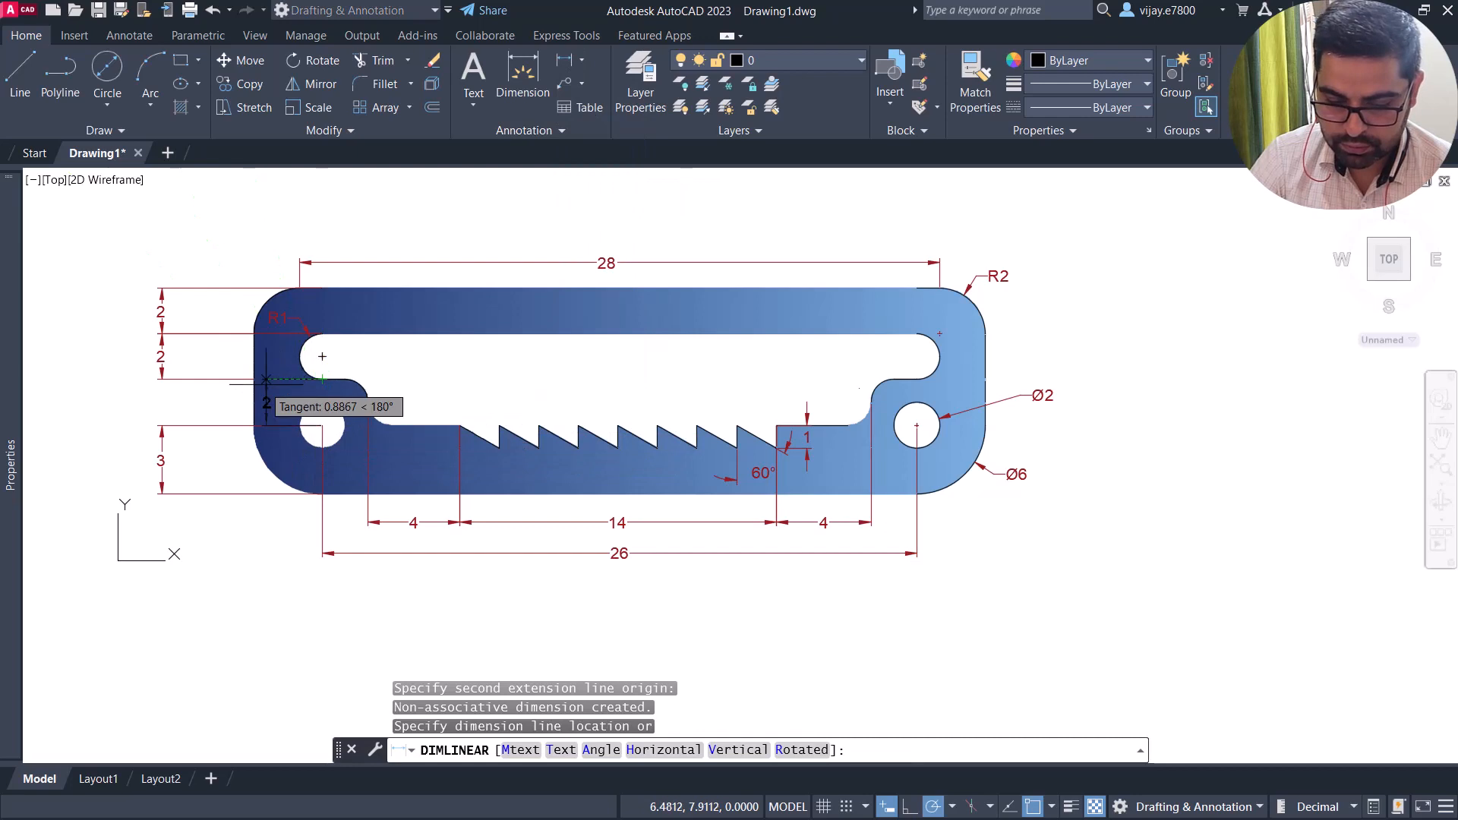
left_click(162, 379)
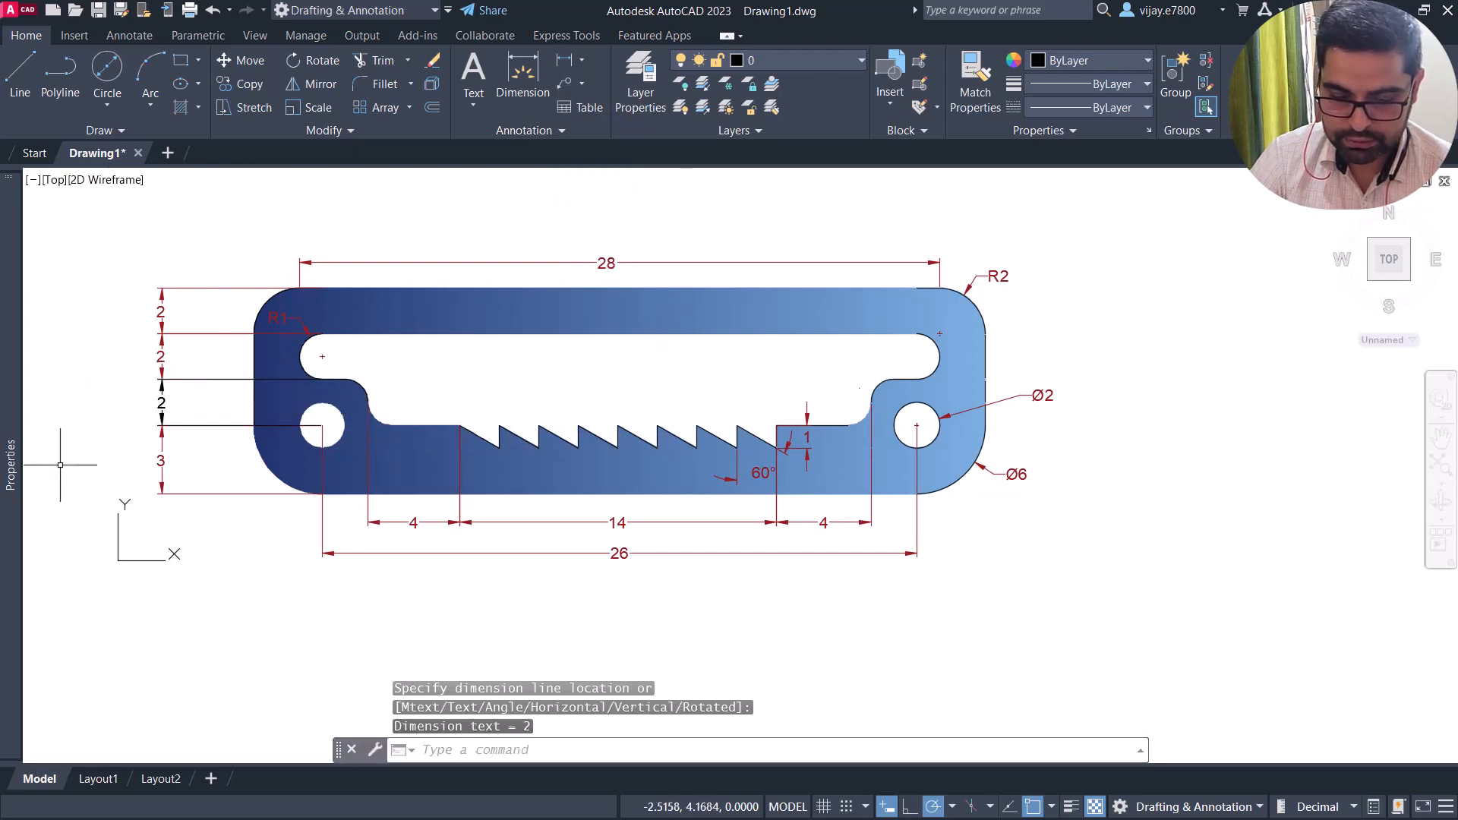
Put the new vertical dimension beside the left hole on the Defpoints layer and colour it dark red.
left_click(162, 411)
left_click(139, 394)
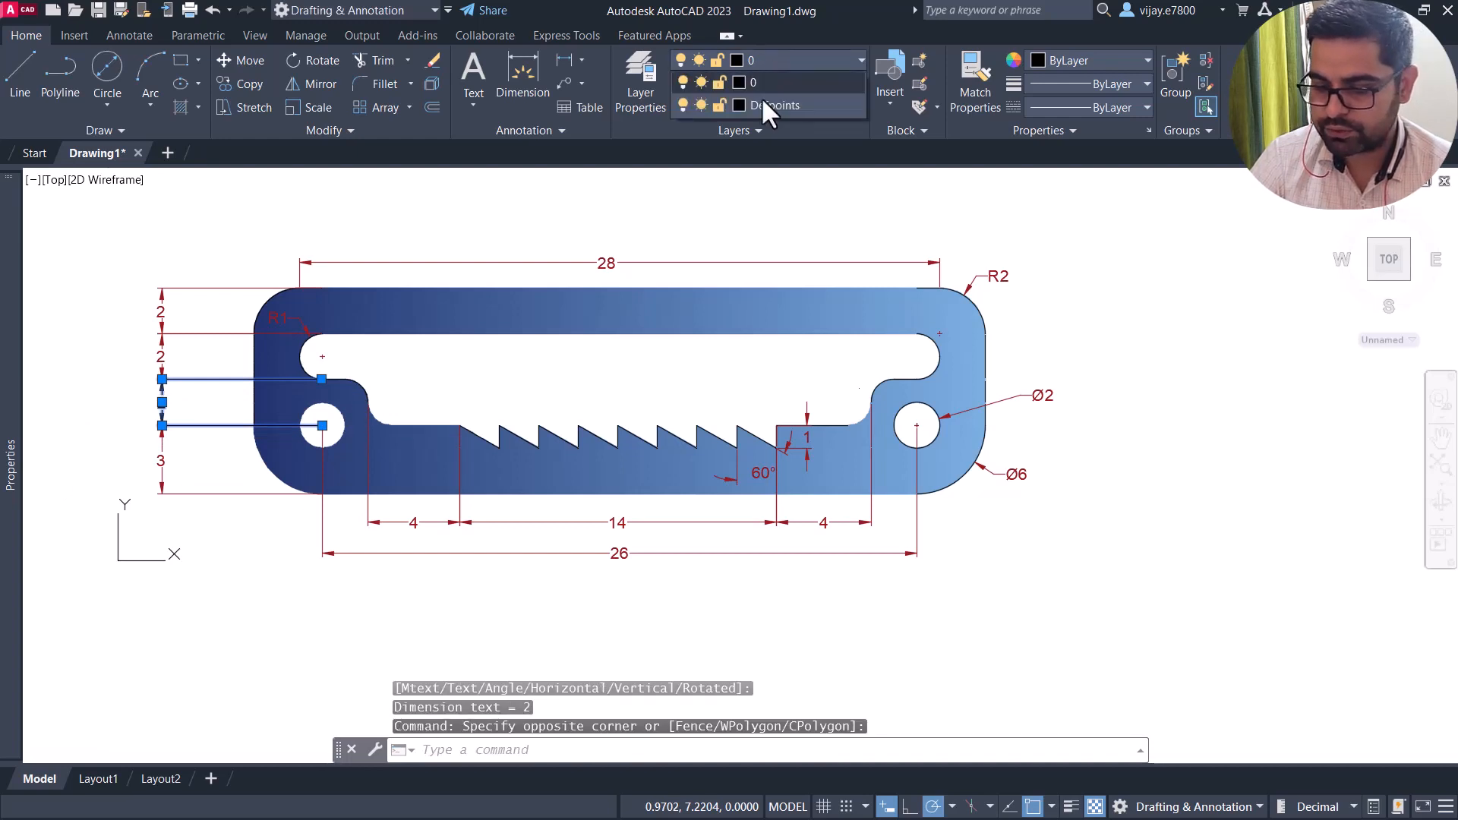
key("Escape")
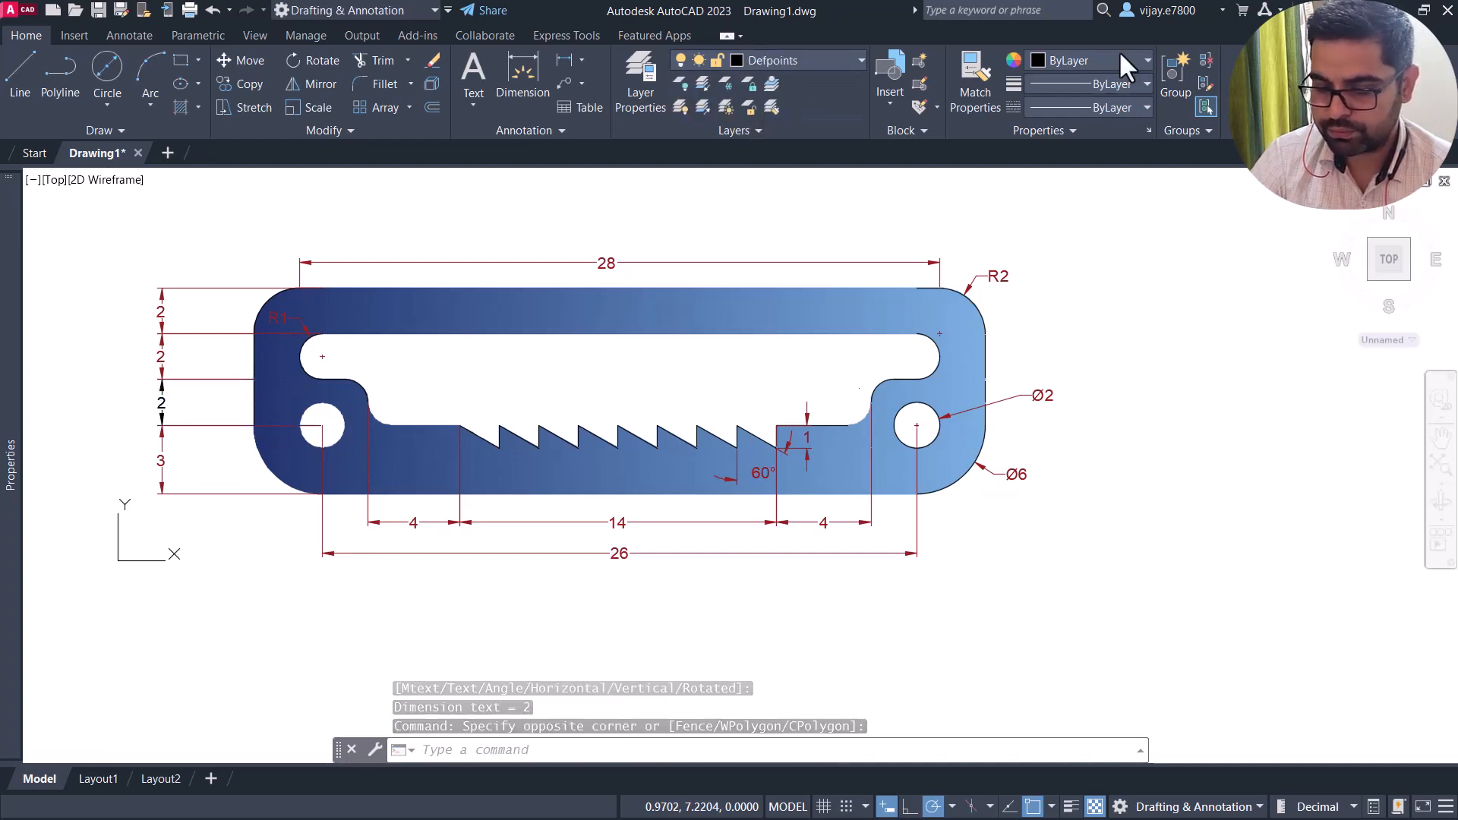
left_click(1112, 60)
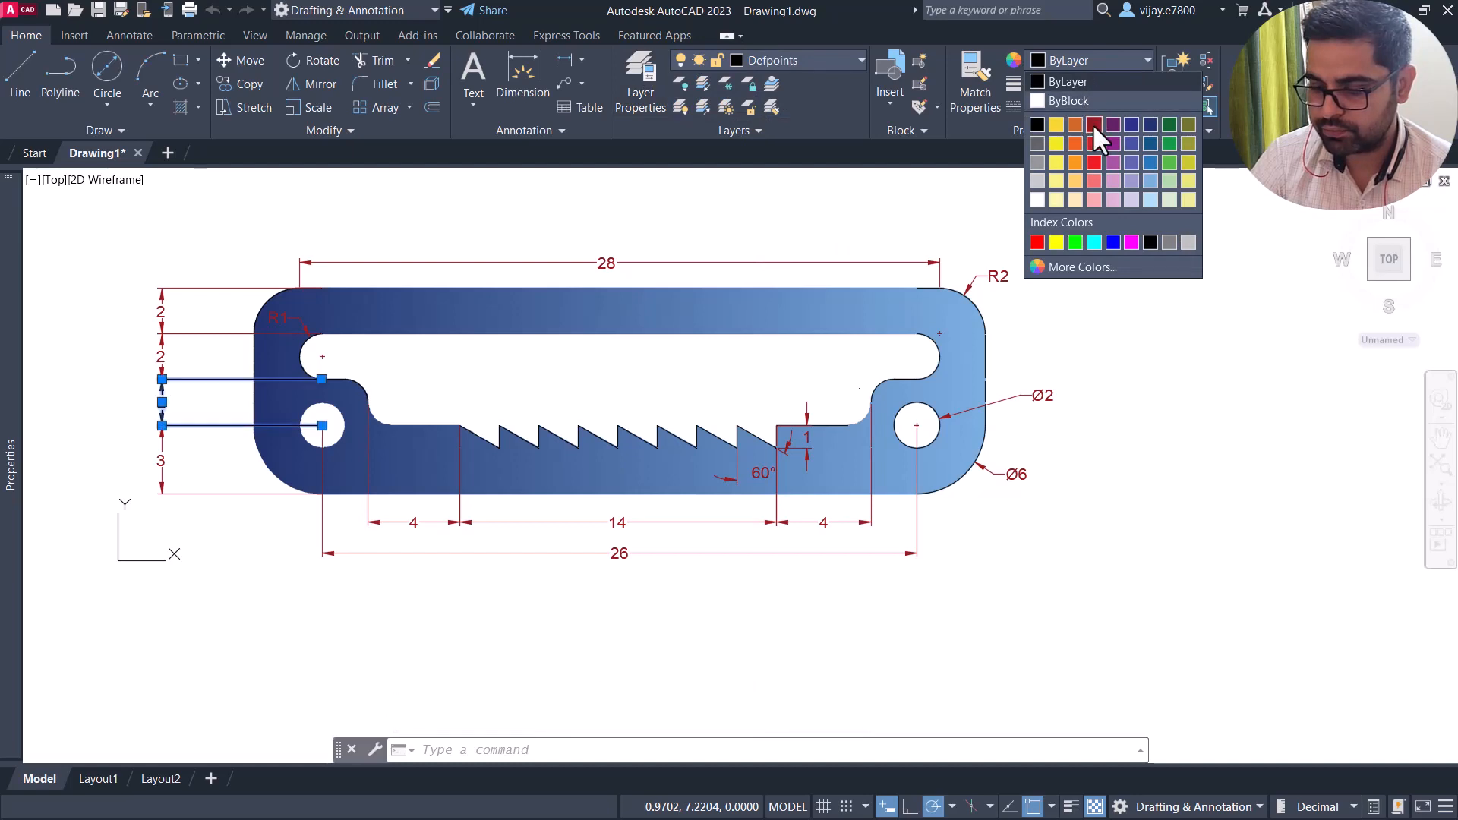
key("Escape")
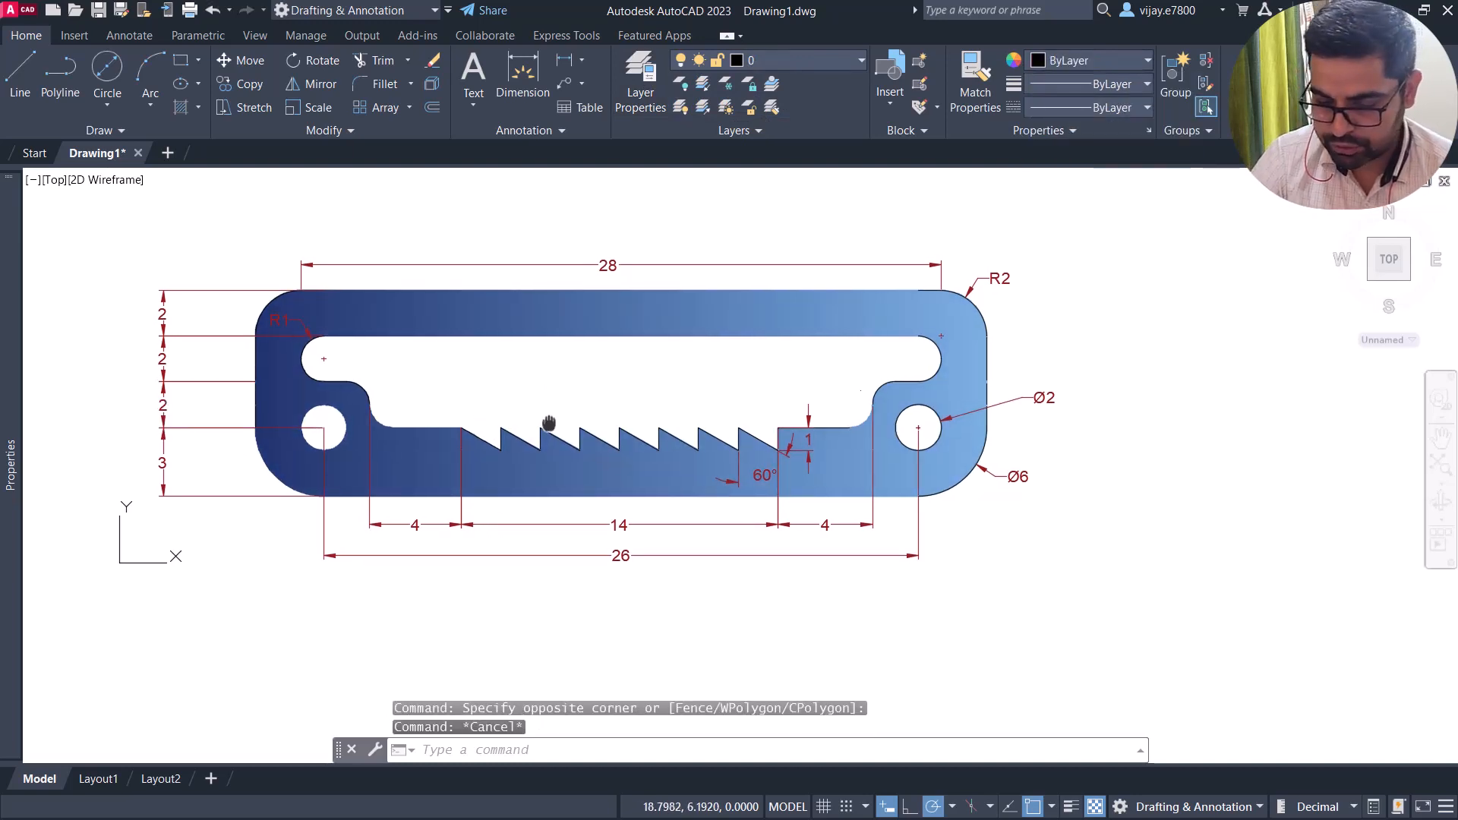
middle_click_drag(546, 420, 585, 457)
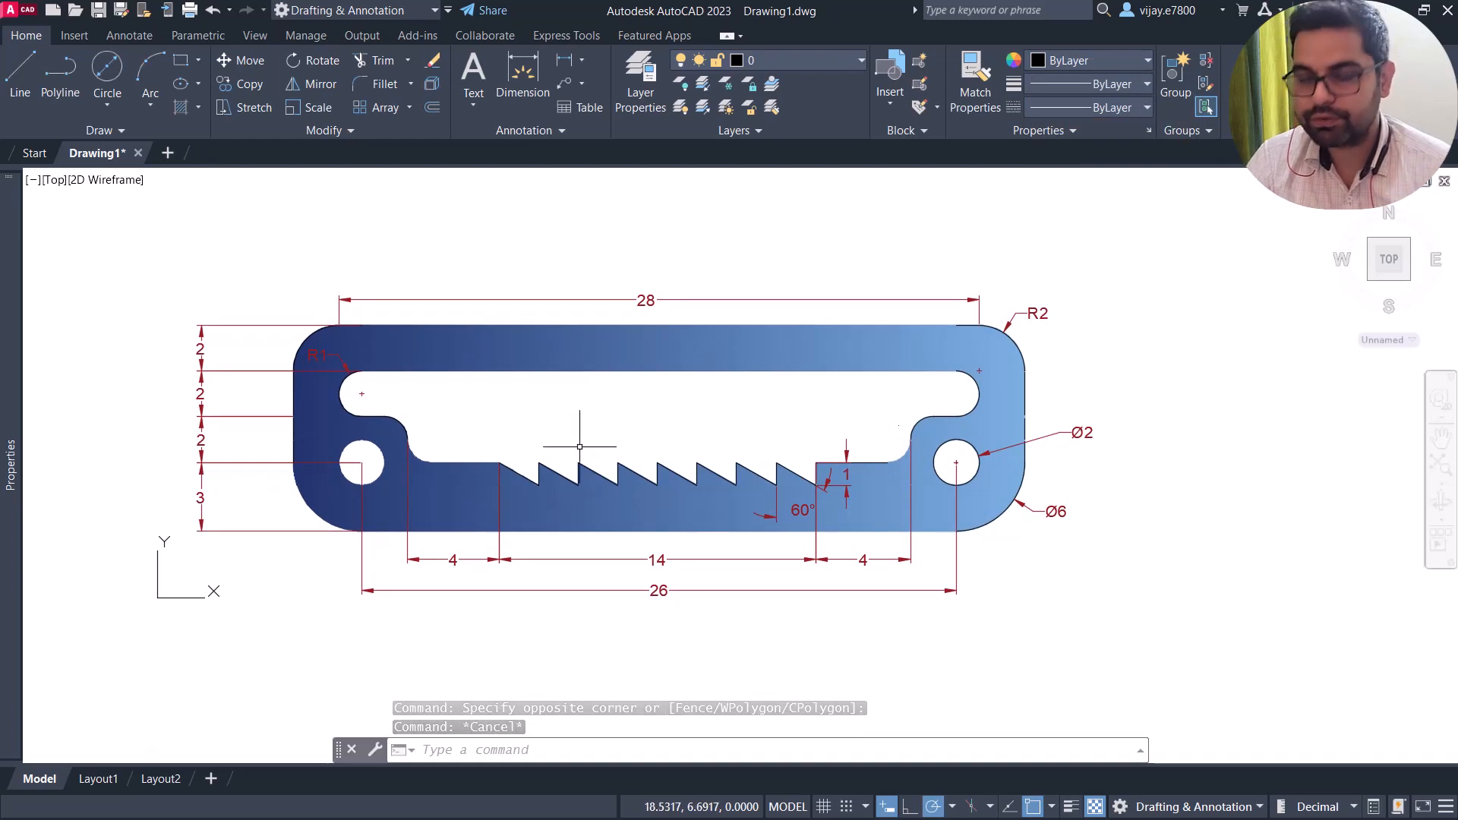